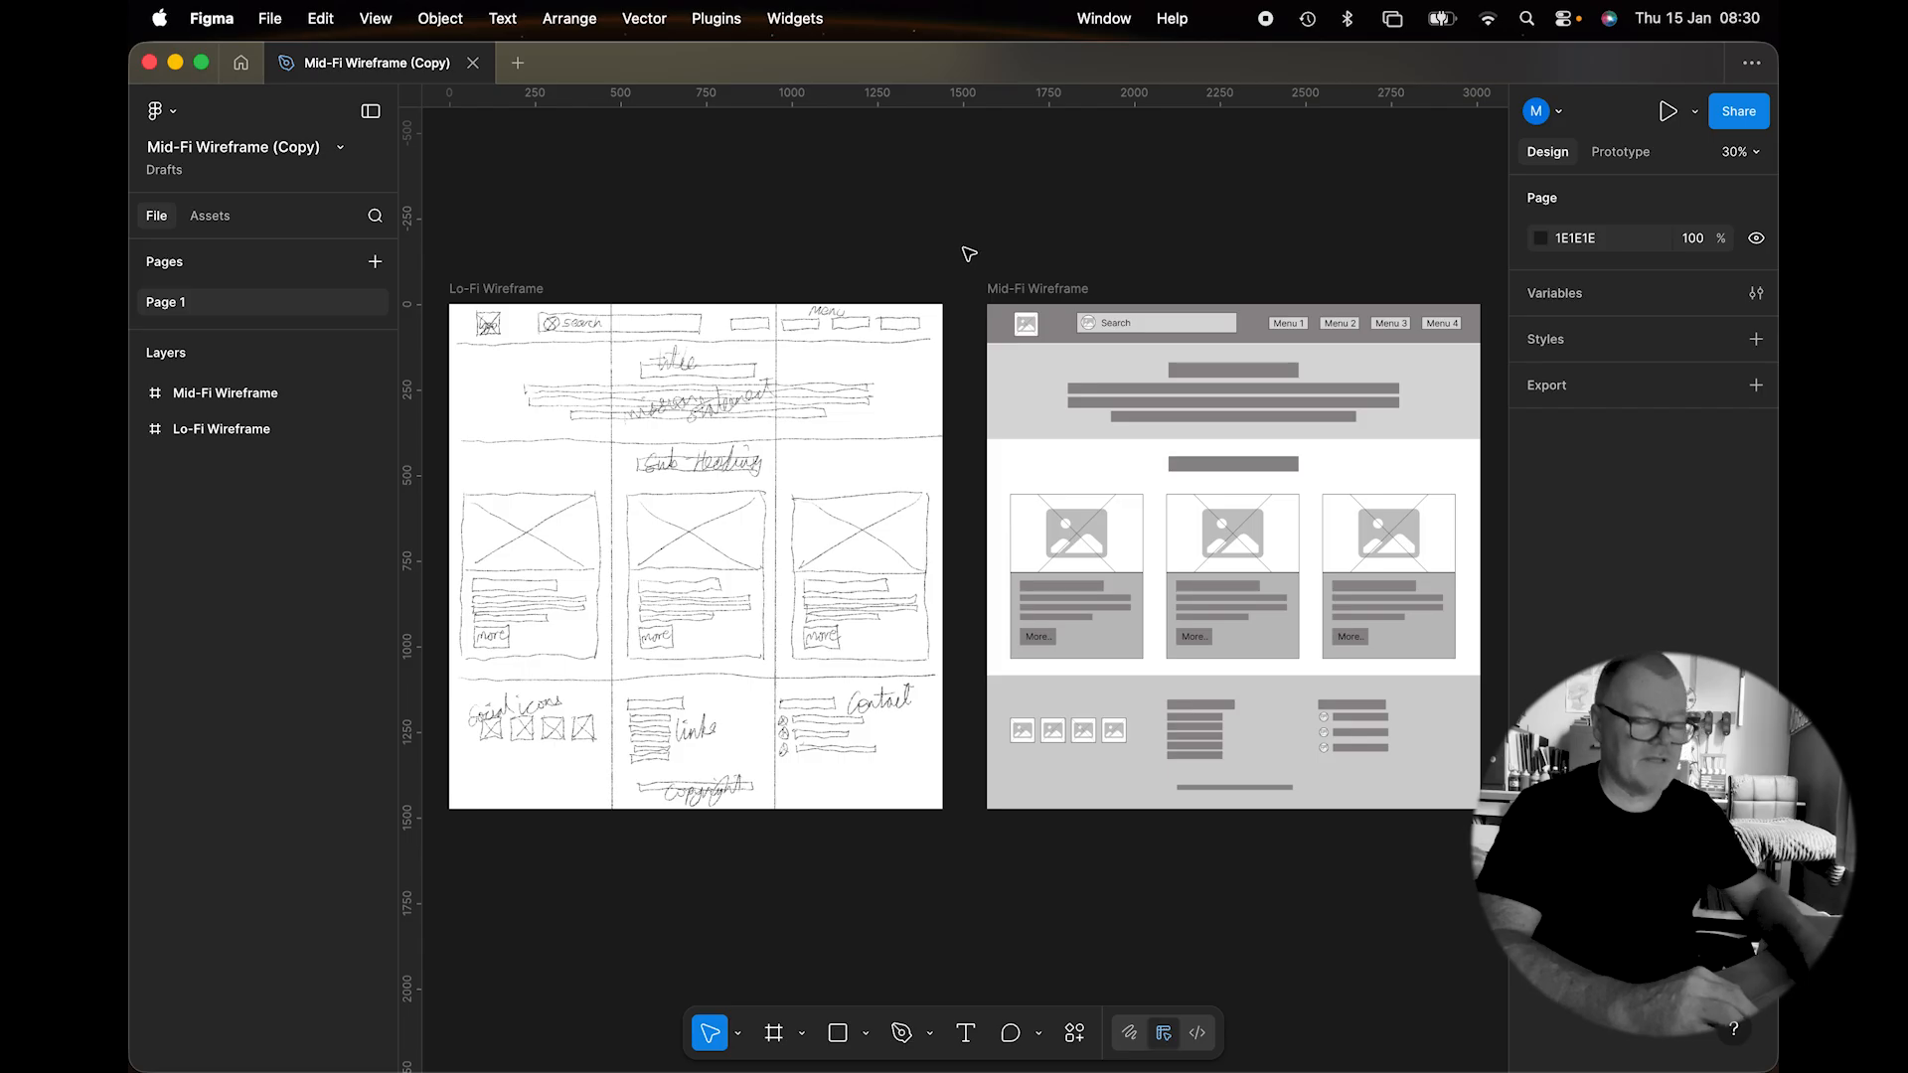
Open the Plugins menu to list the installed plugins.
left_click(706, 27)
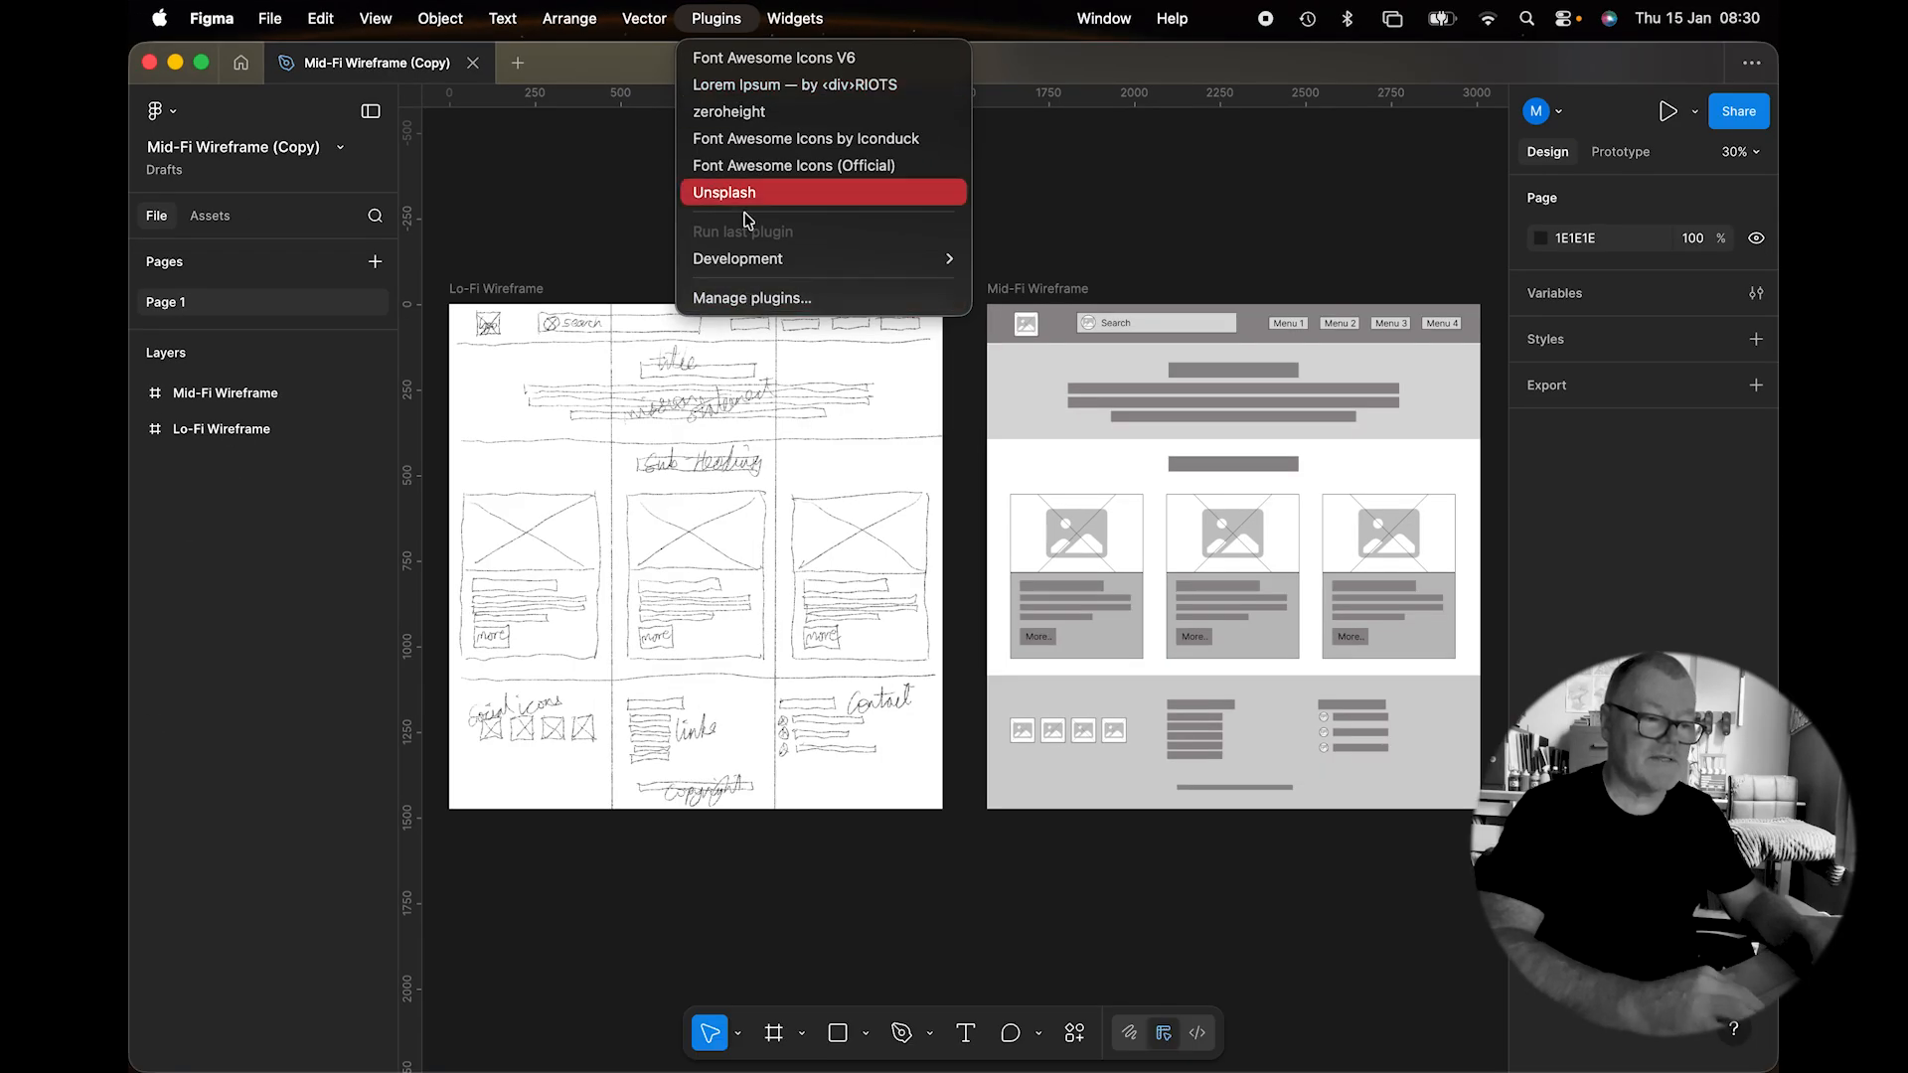
Browse Manage plugins… in the Resources popup, then dismiss it back to the canvas.
left_click(766, 303)
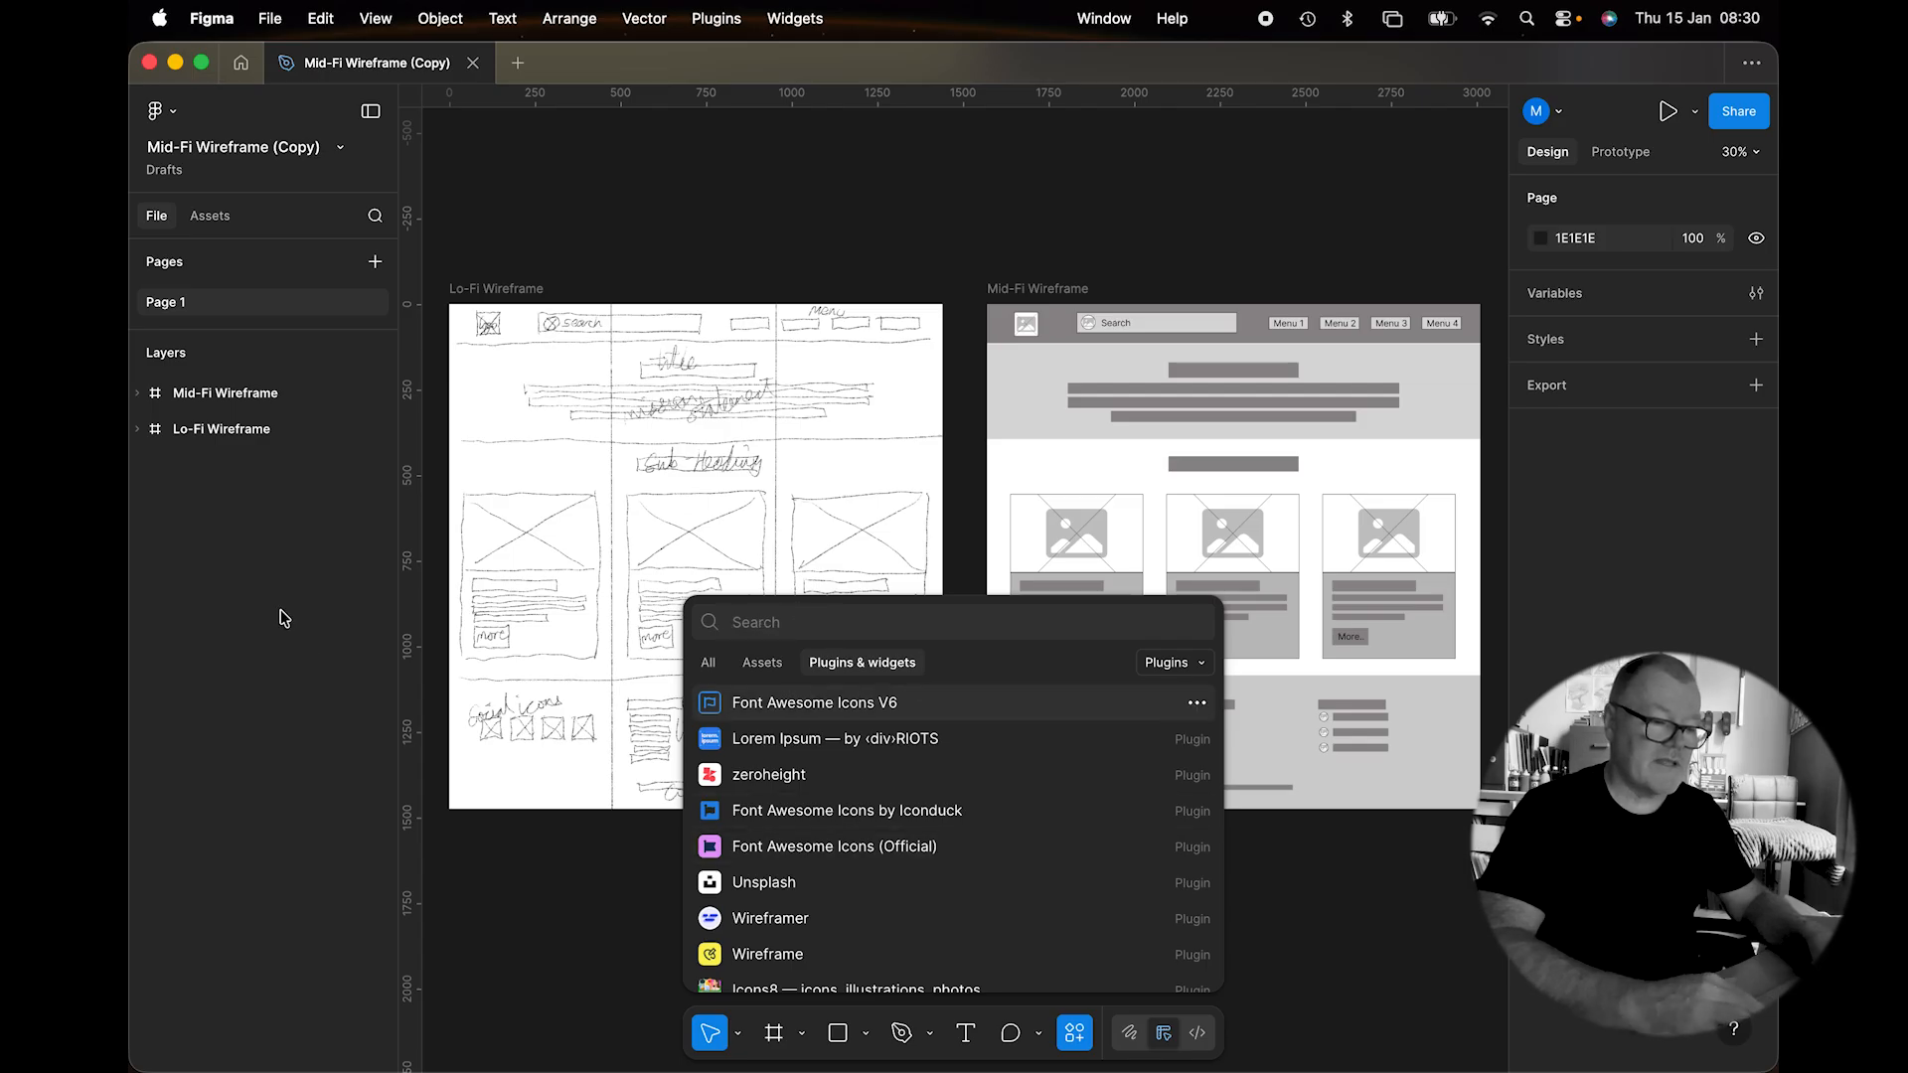
left_click(302, 647)
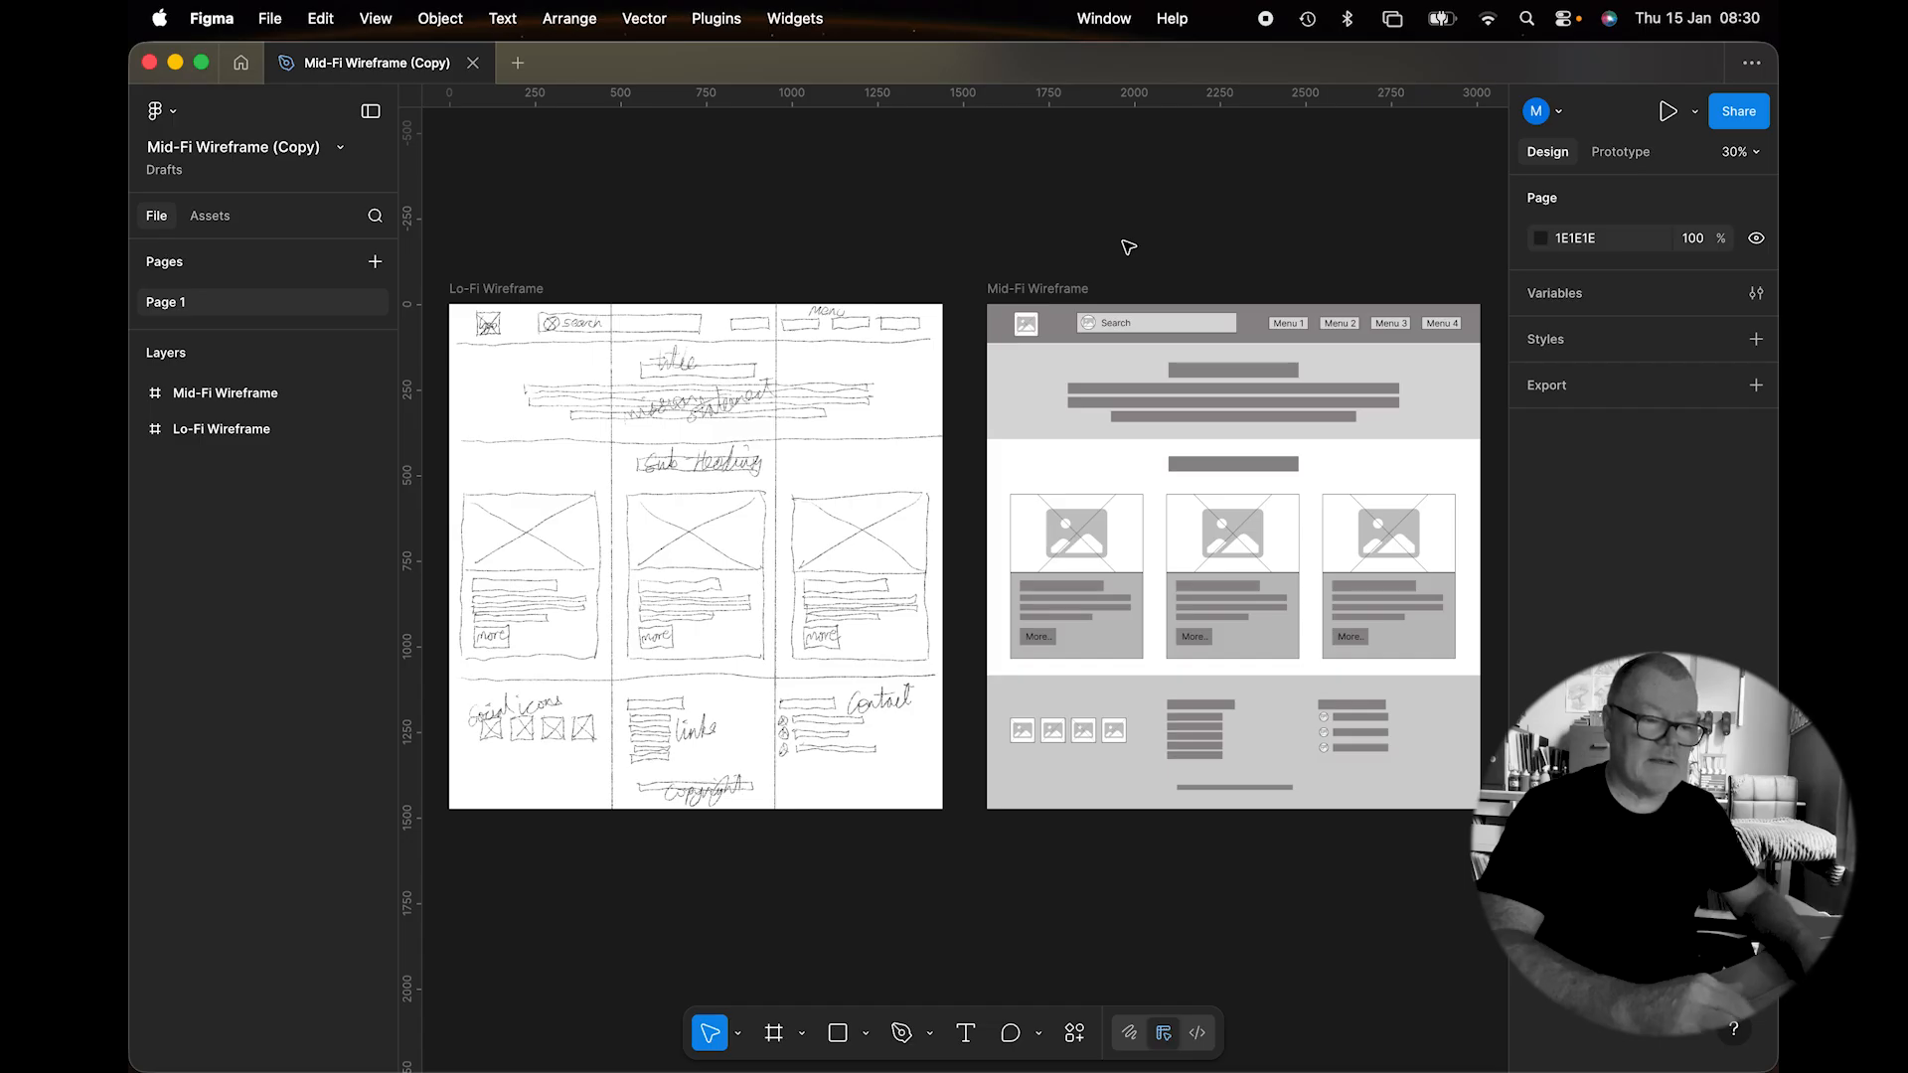
mouse_move(589, 1062)
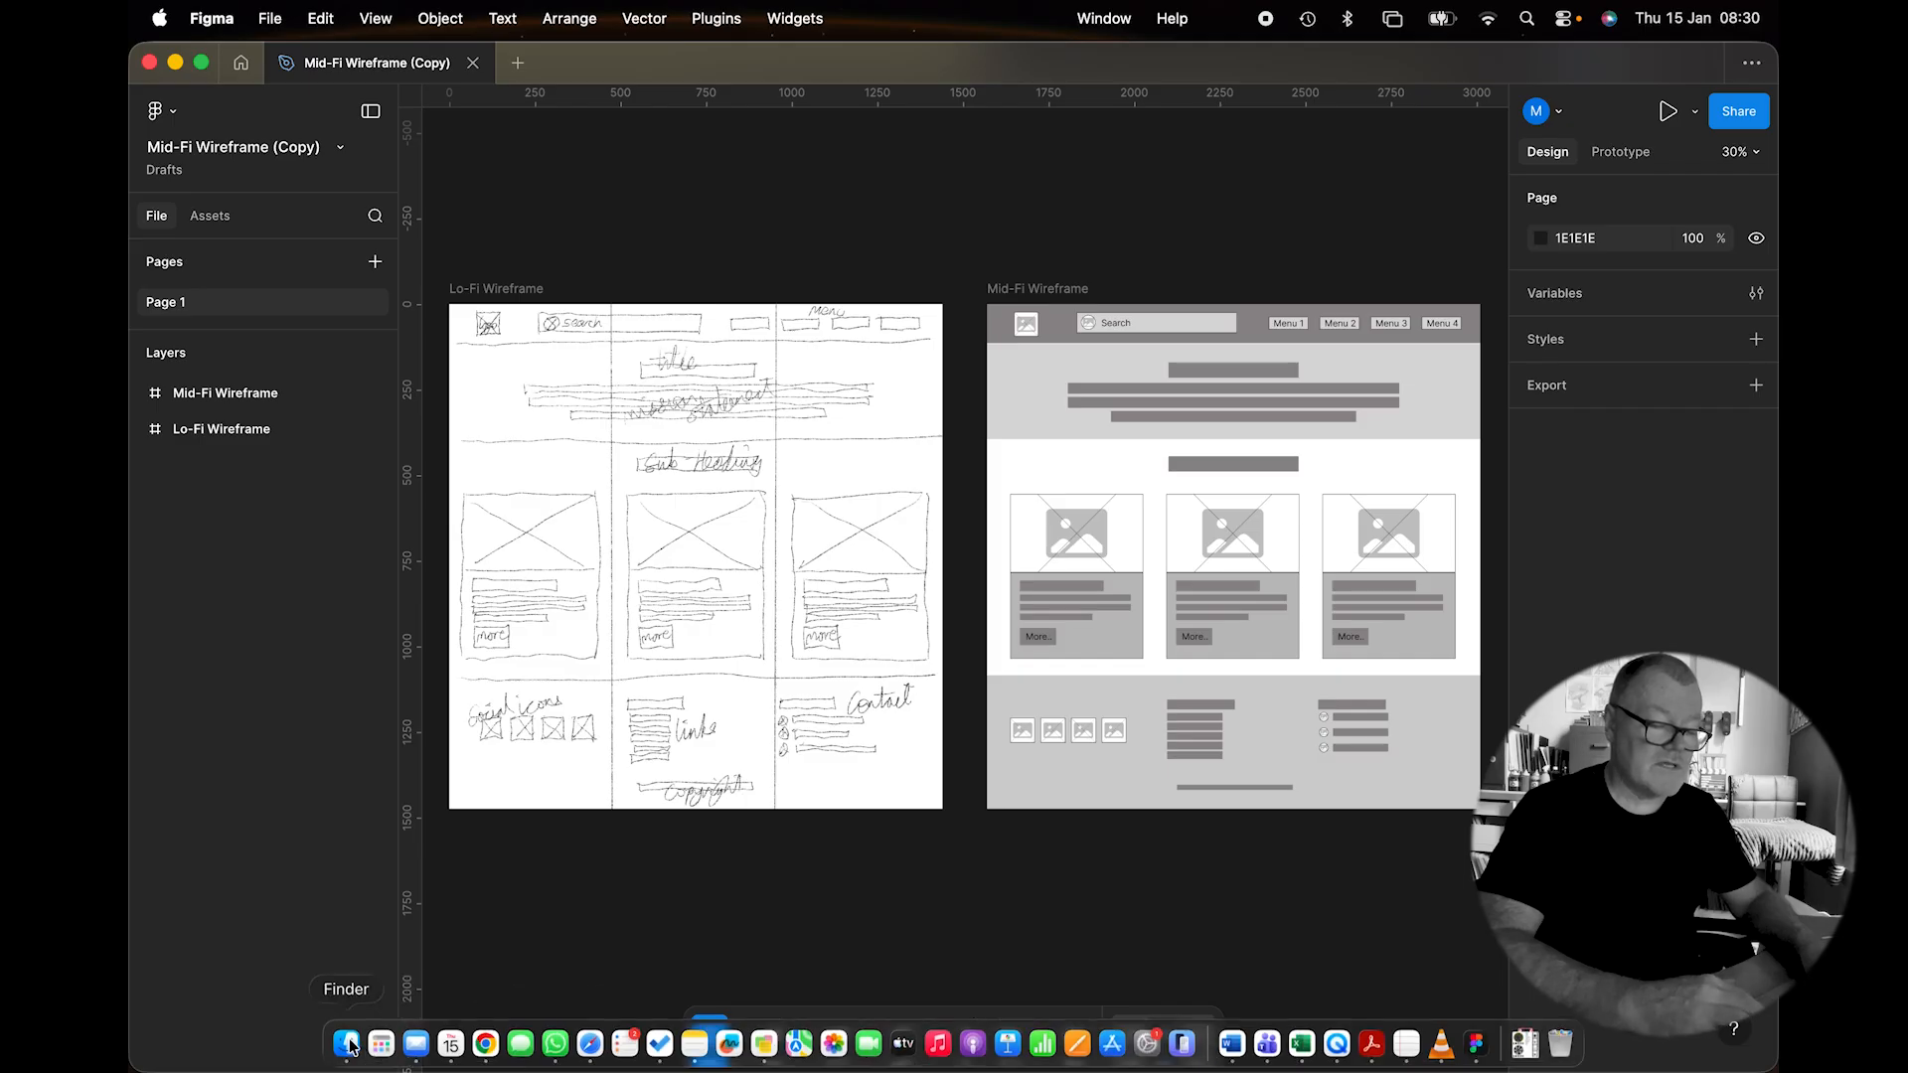
left_click(347, 1043)
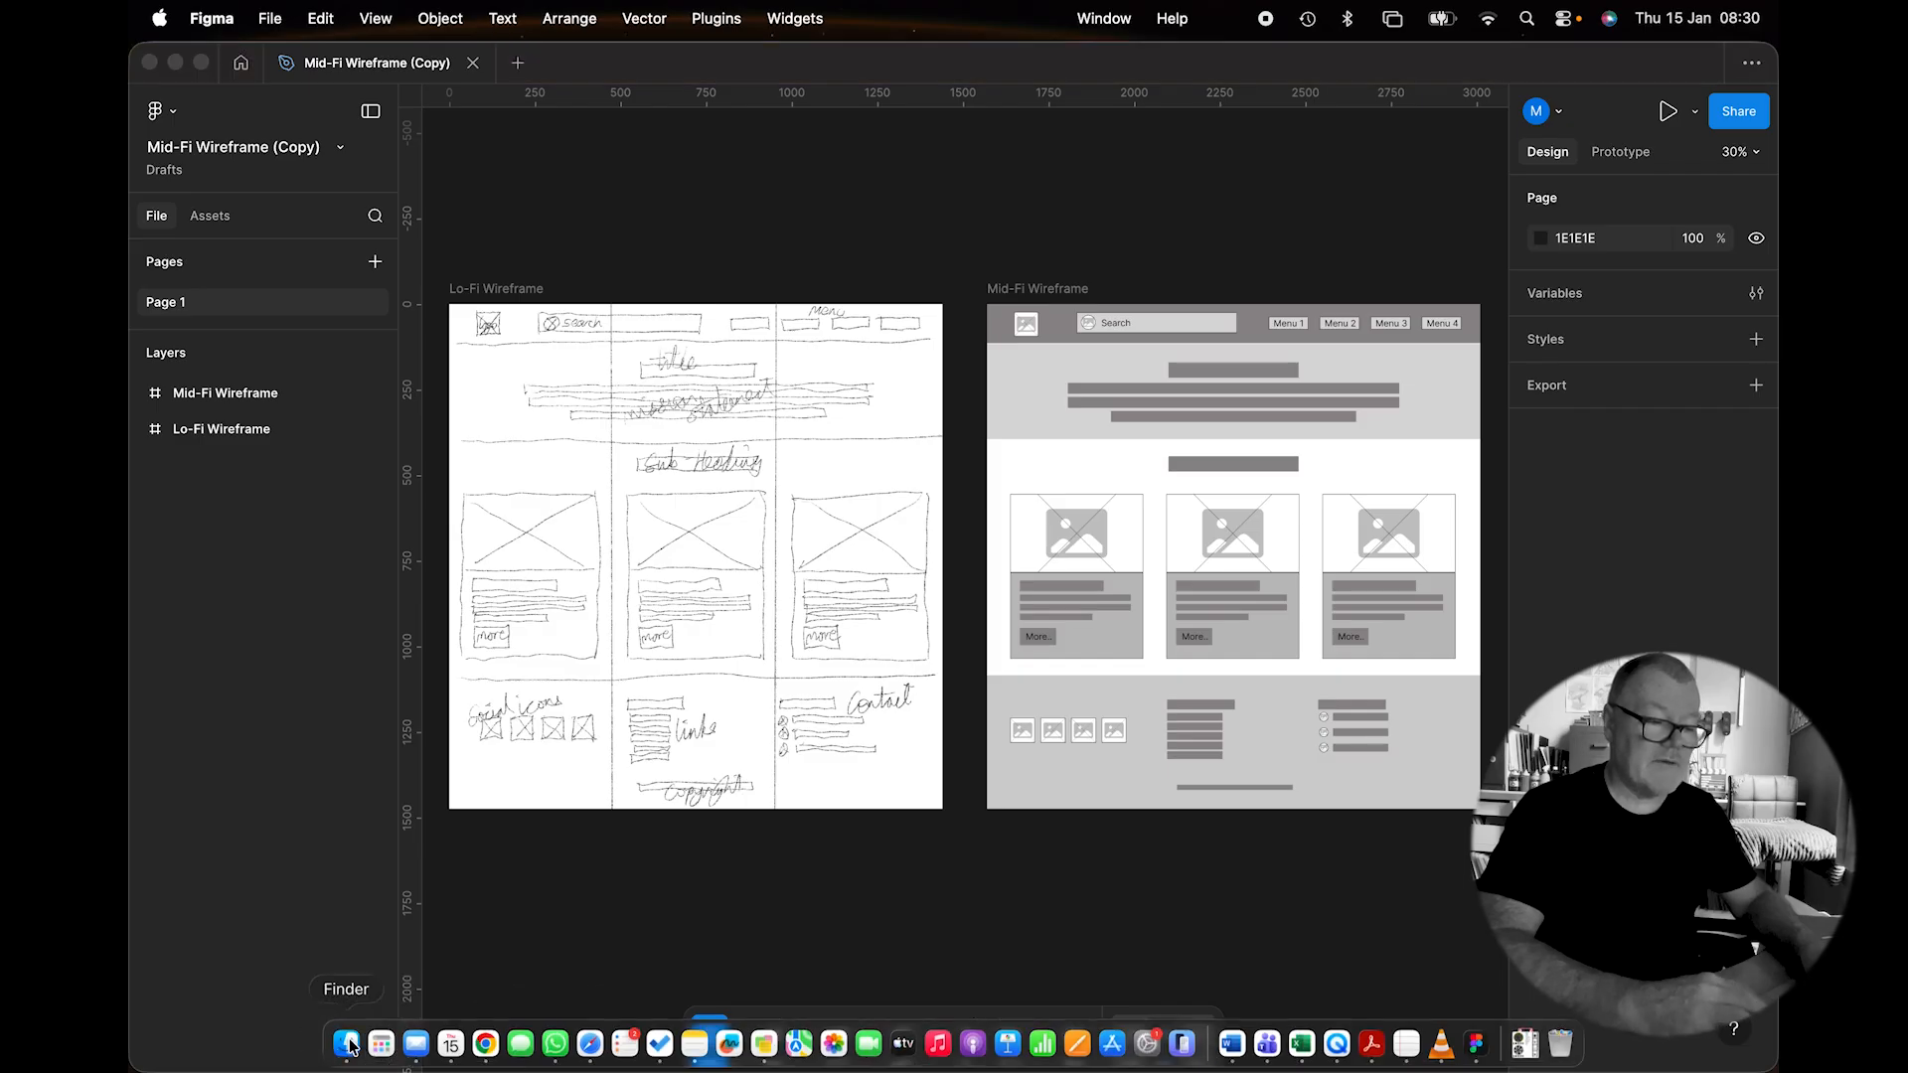
left_click(391, 504)
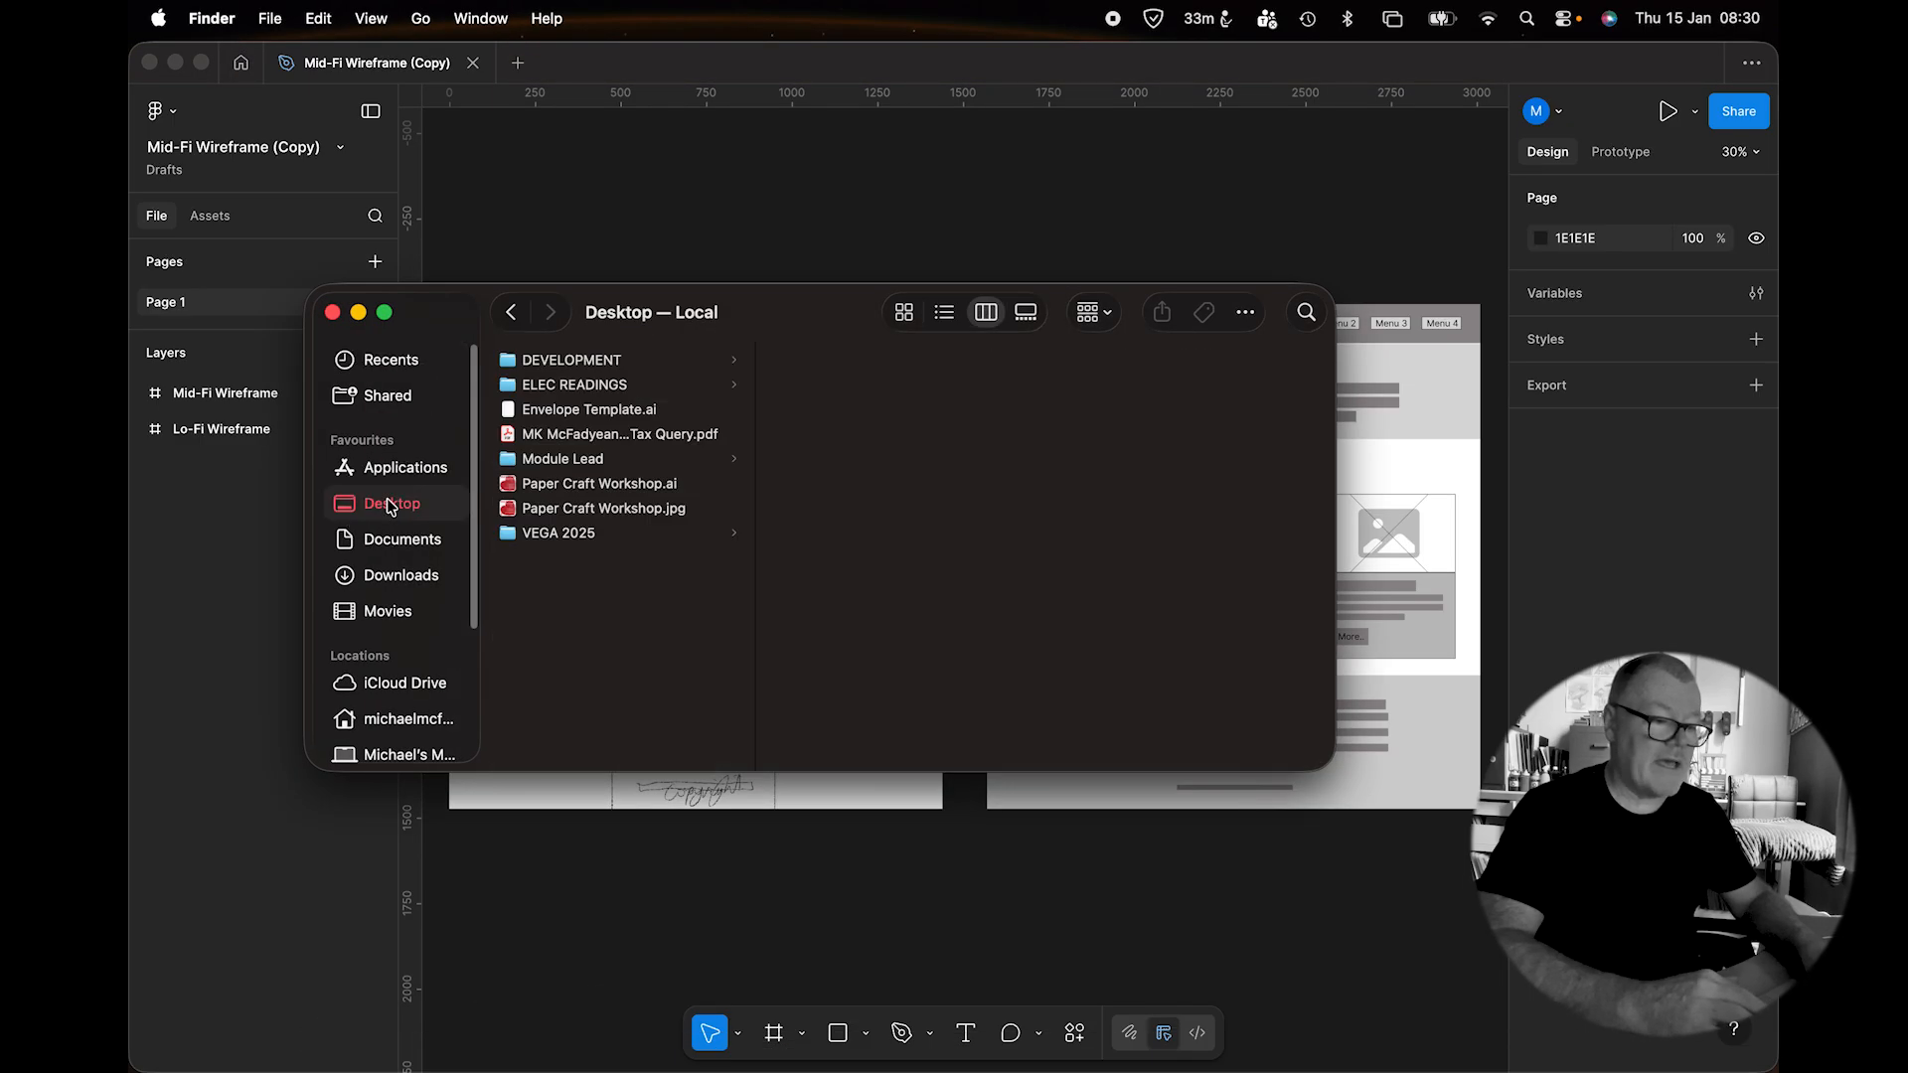
left_click(557, 359)
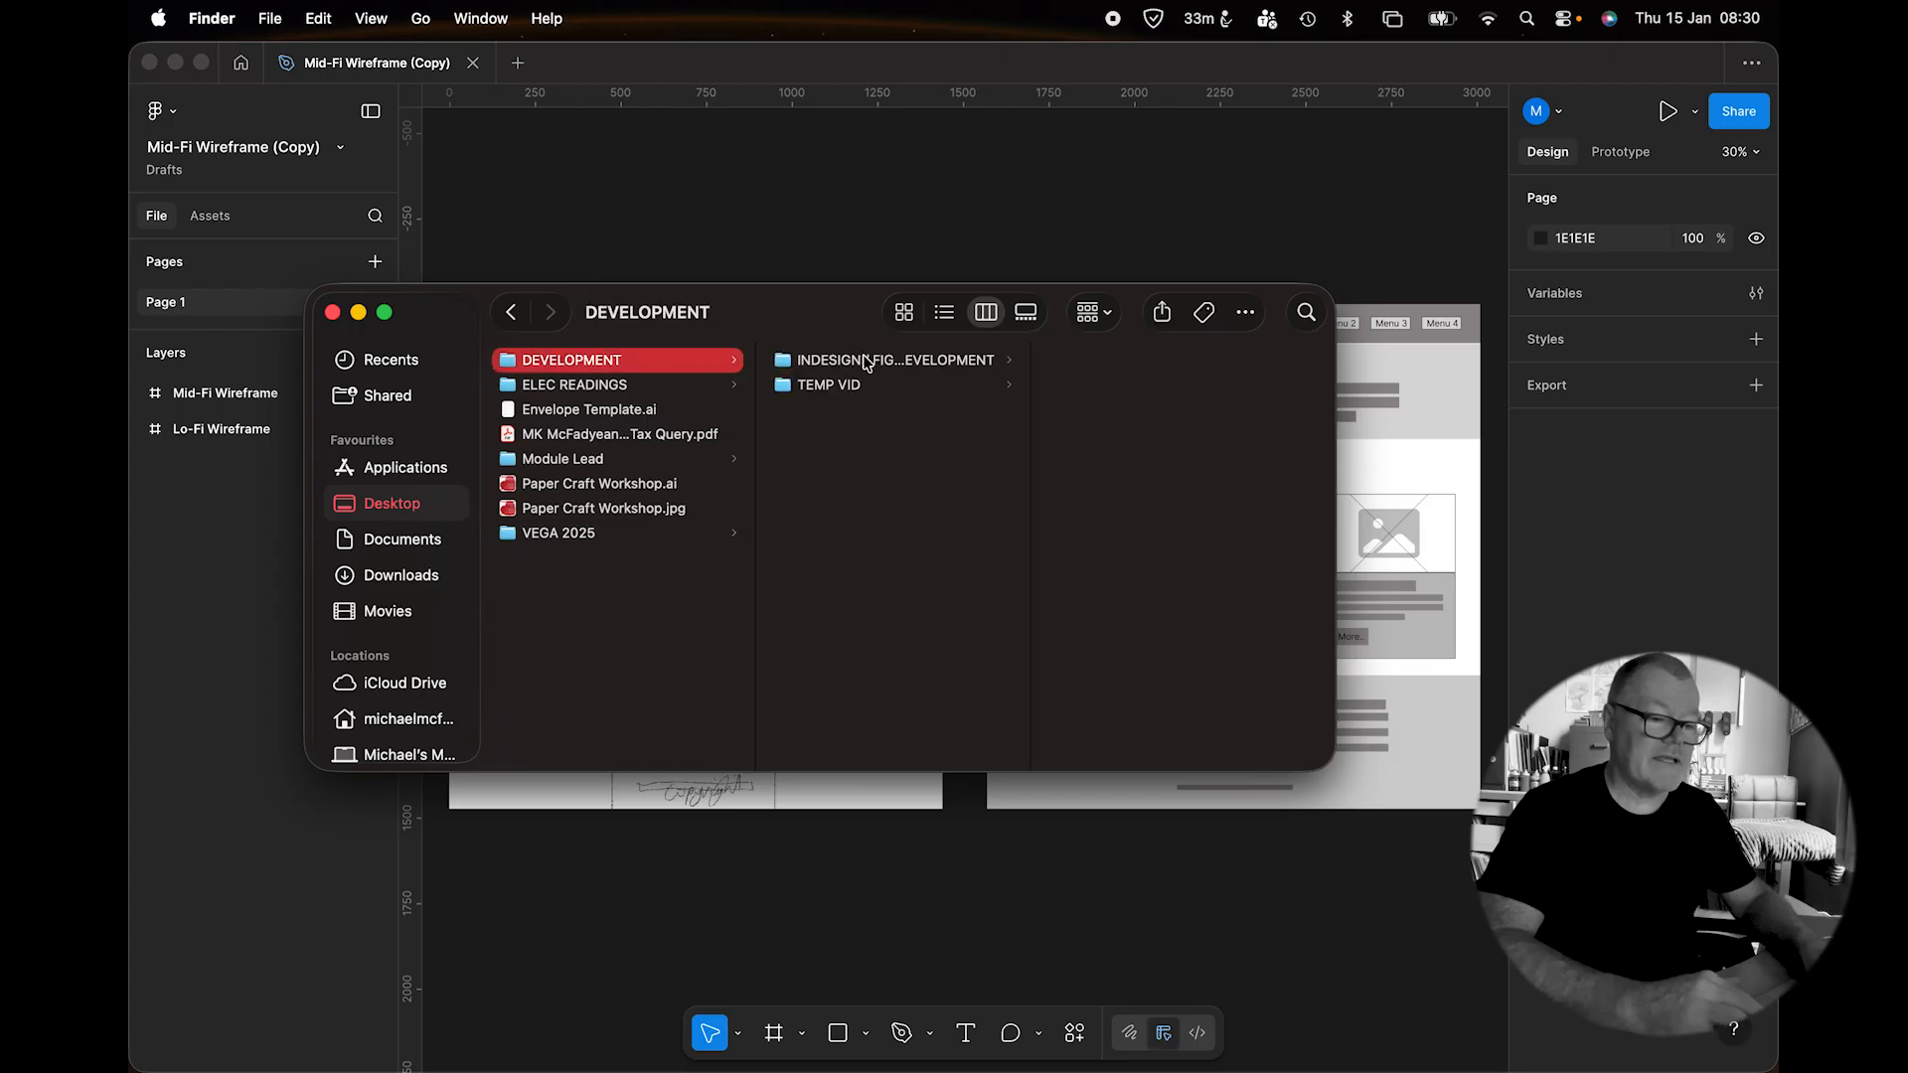
left_click(911, 360)
left_click(1083, 609)
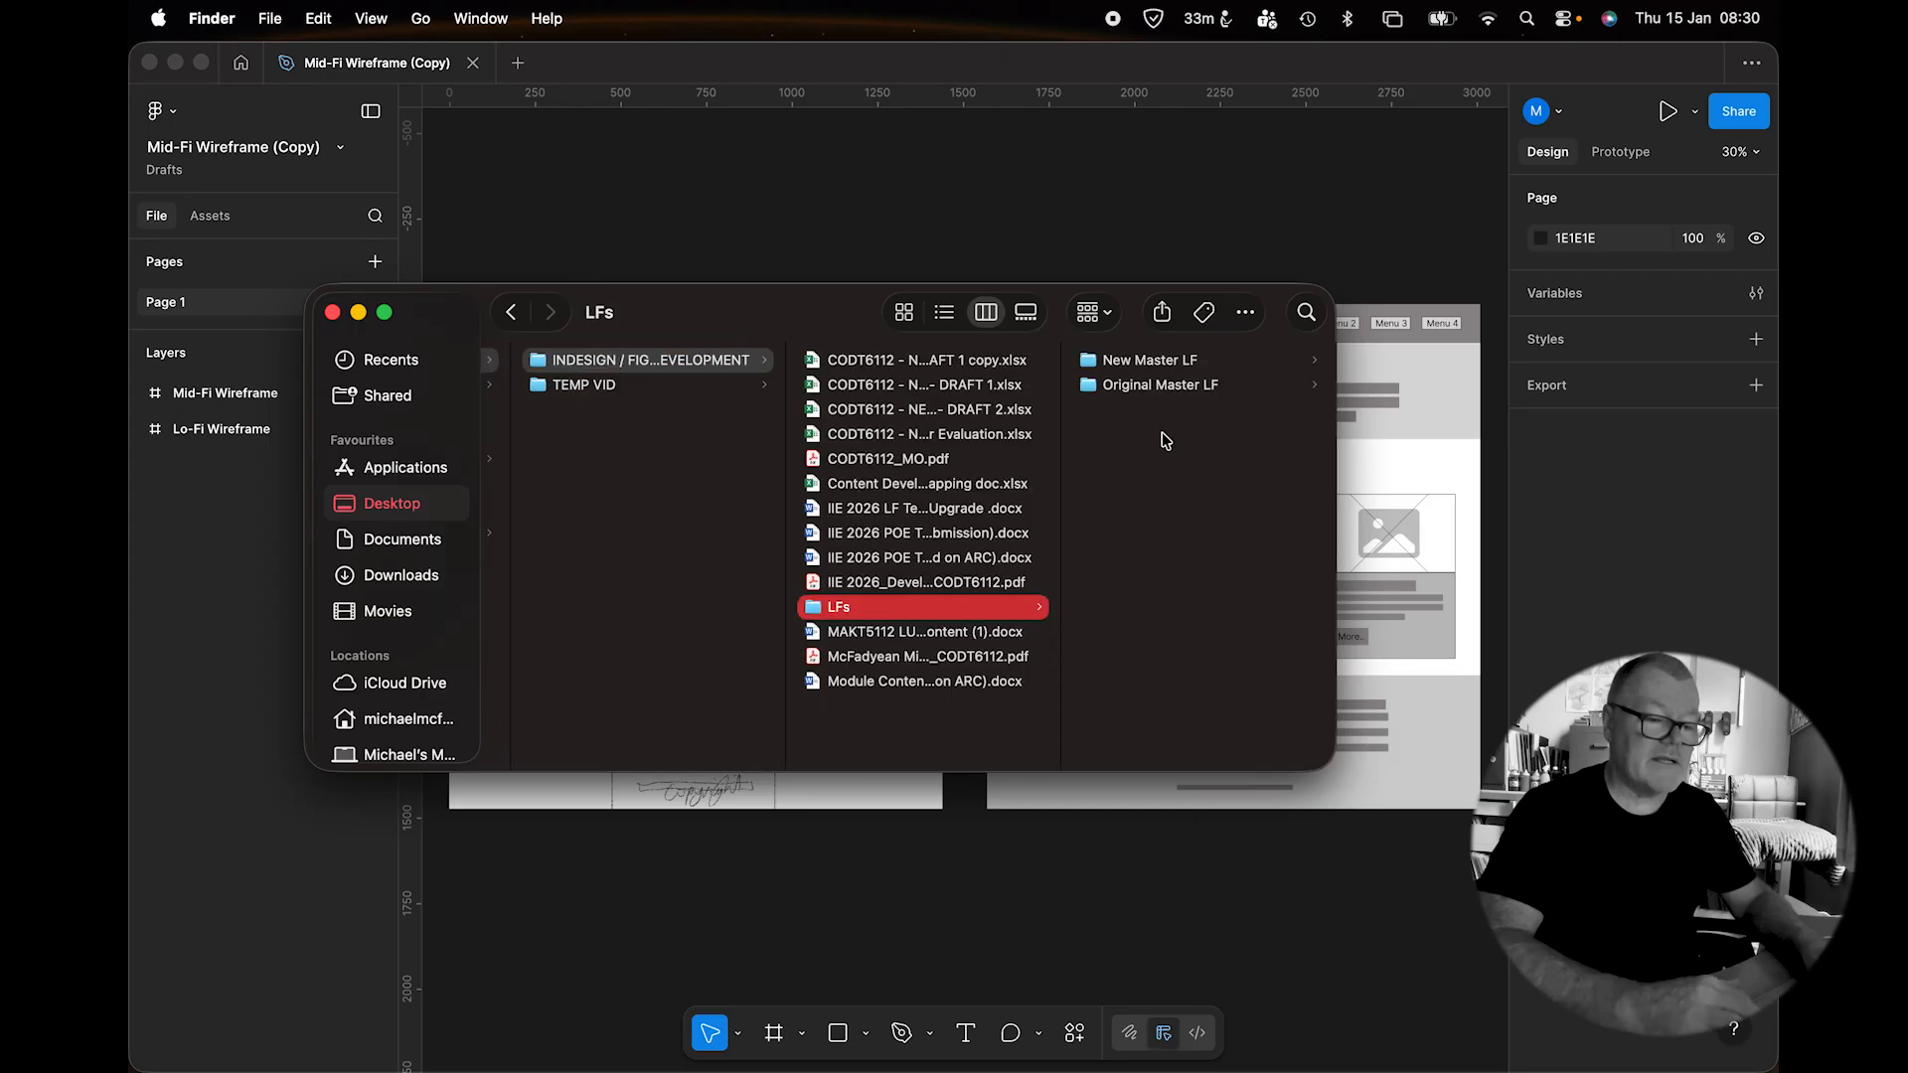
left_click(1167, 362)
left_click(1145, 386)
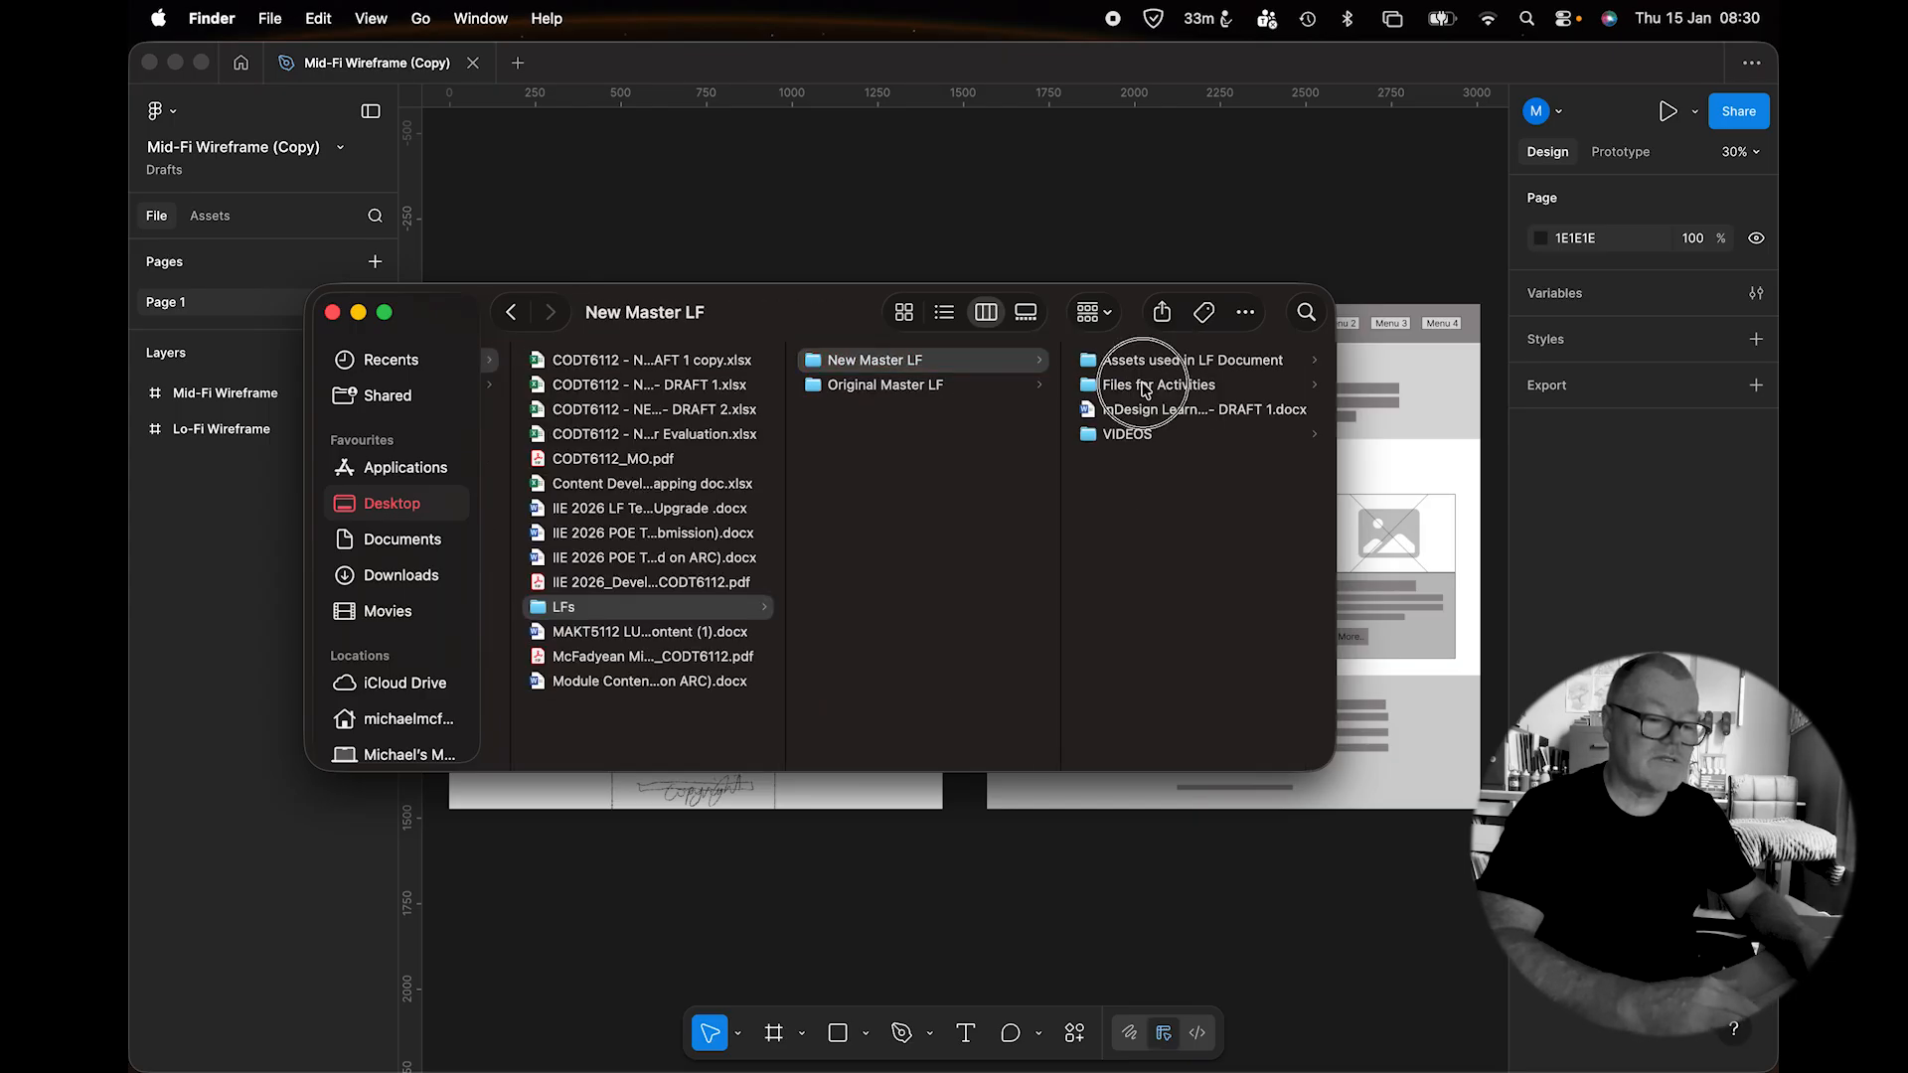
scroll(1177, 497, "down", 5)
left_click(1184, 419)
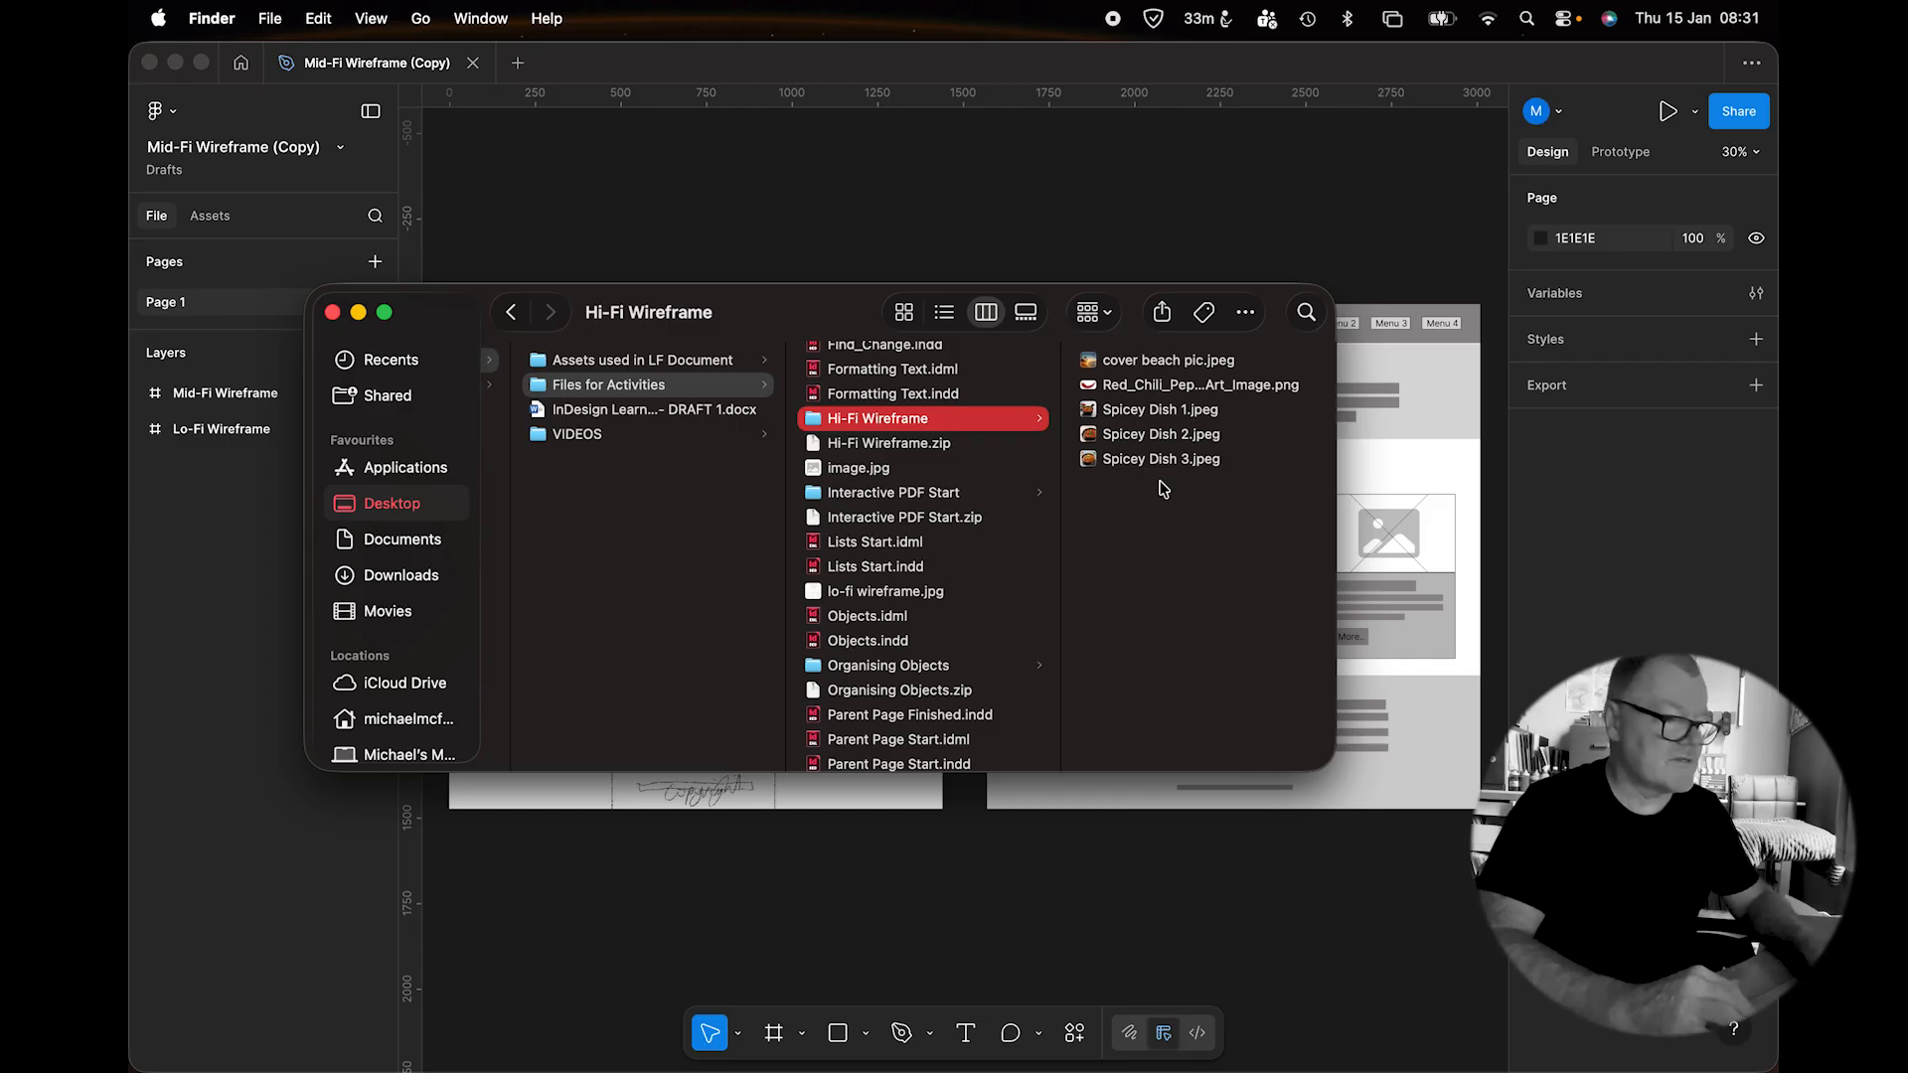
left_click(334, 314)
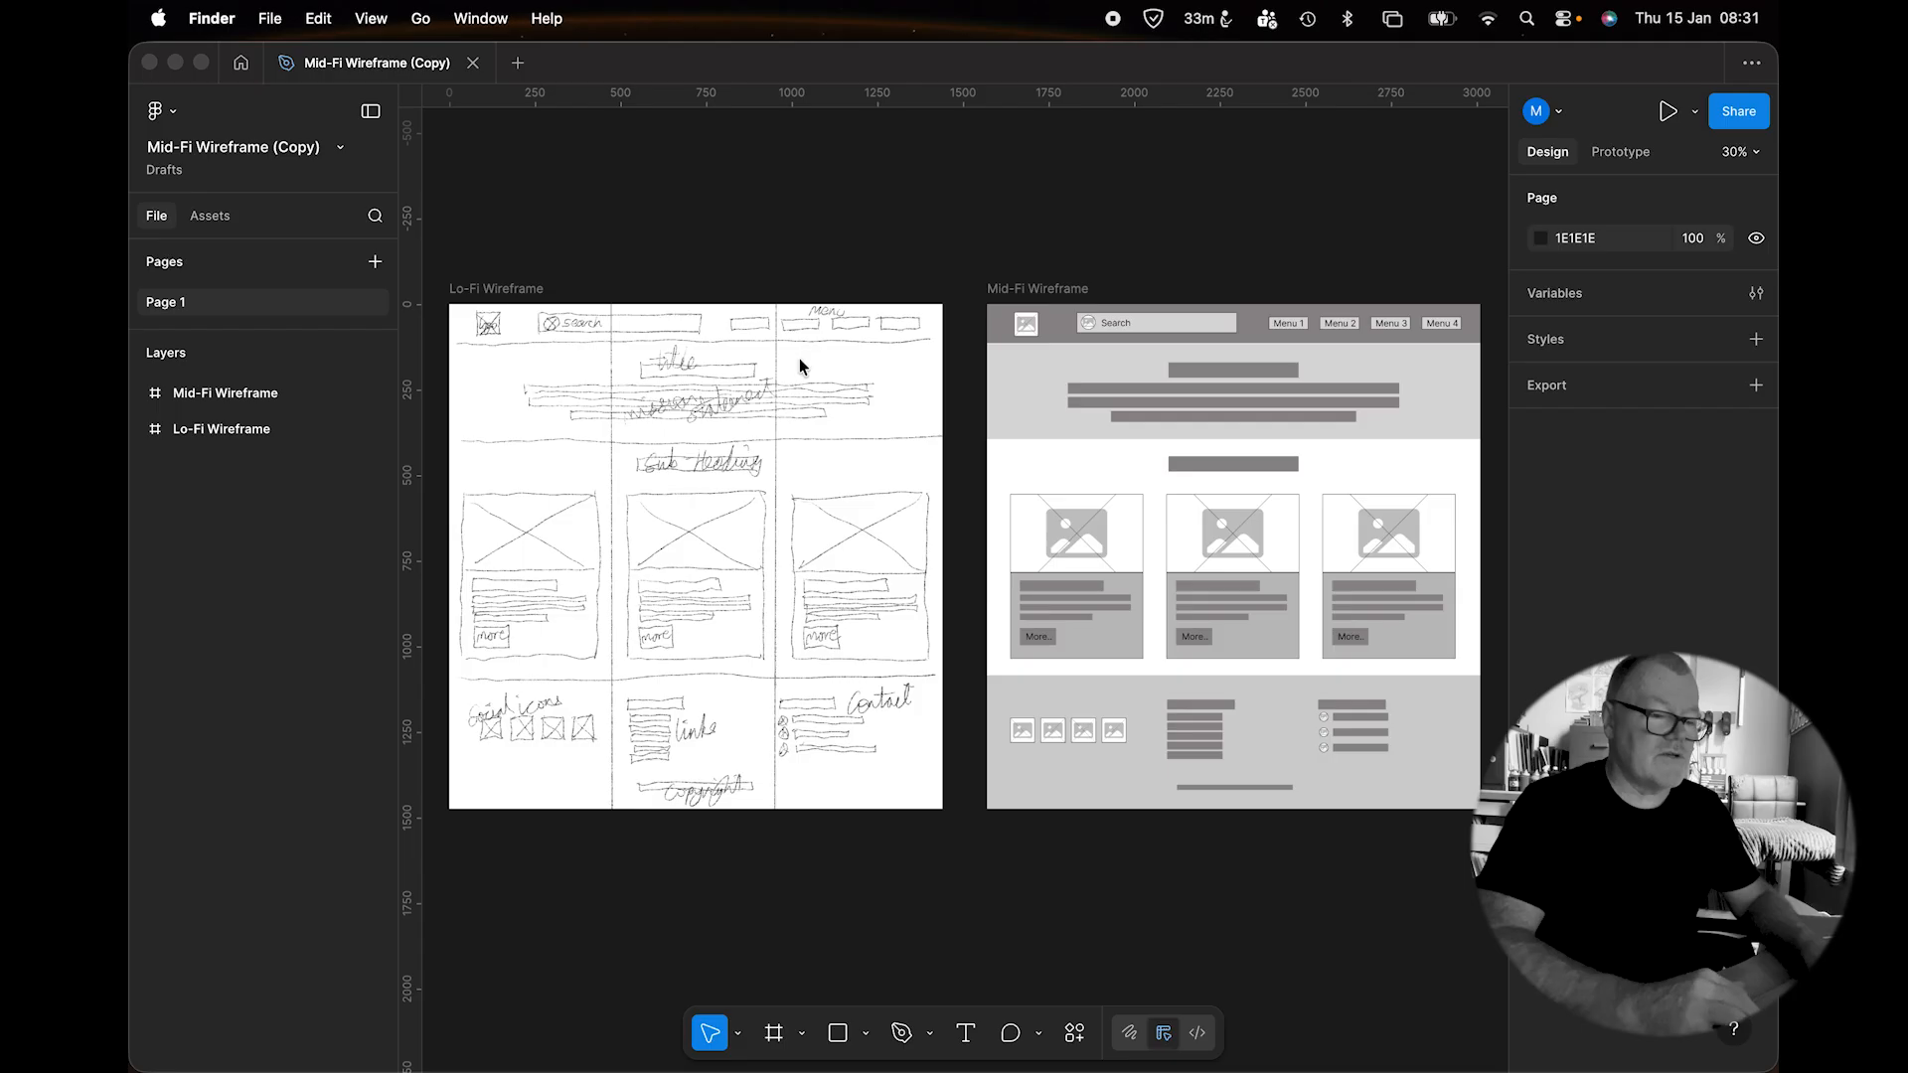
Alt-drag the Mid-Fi Wireframe frame right to make a 1440×1474 copy at X 3140.
left_click(216, 398)
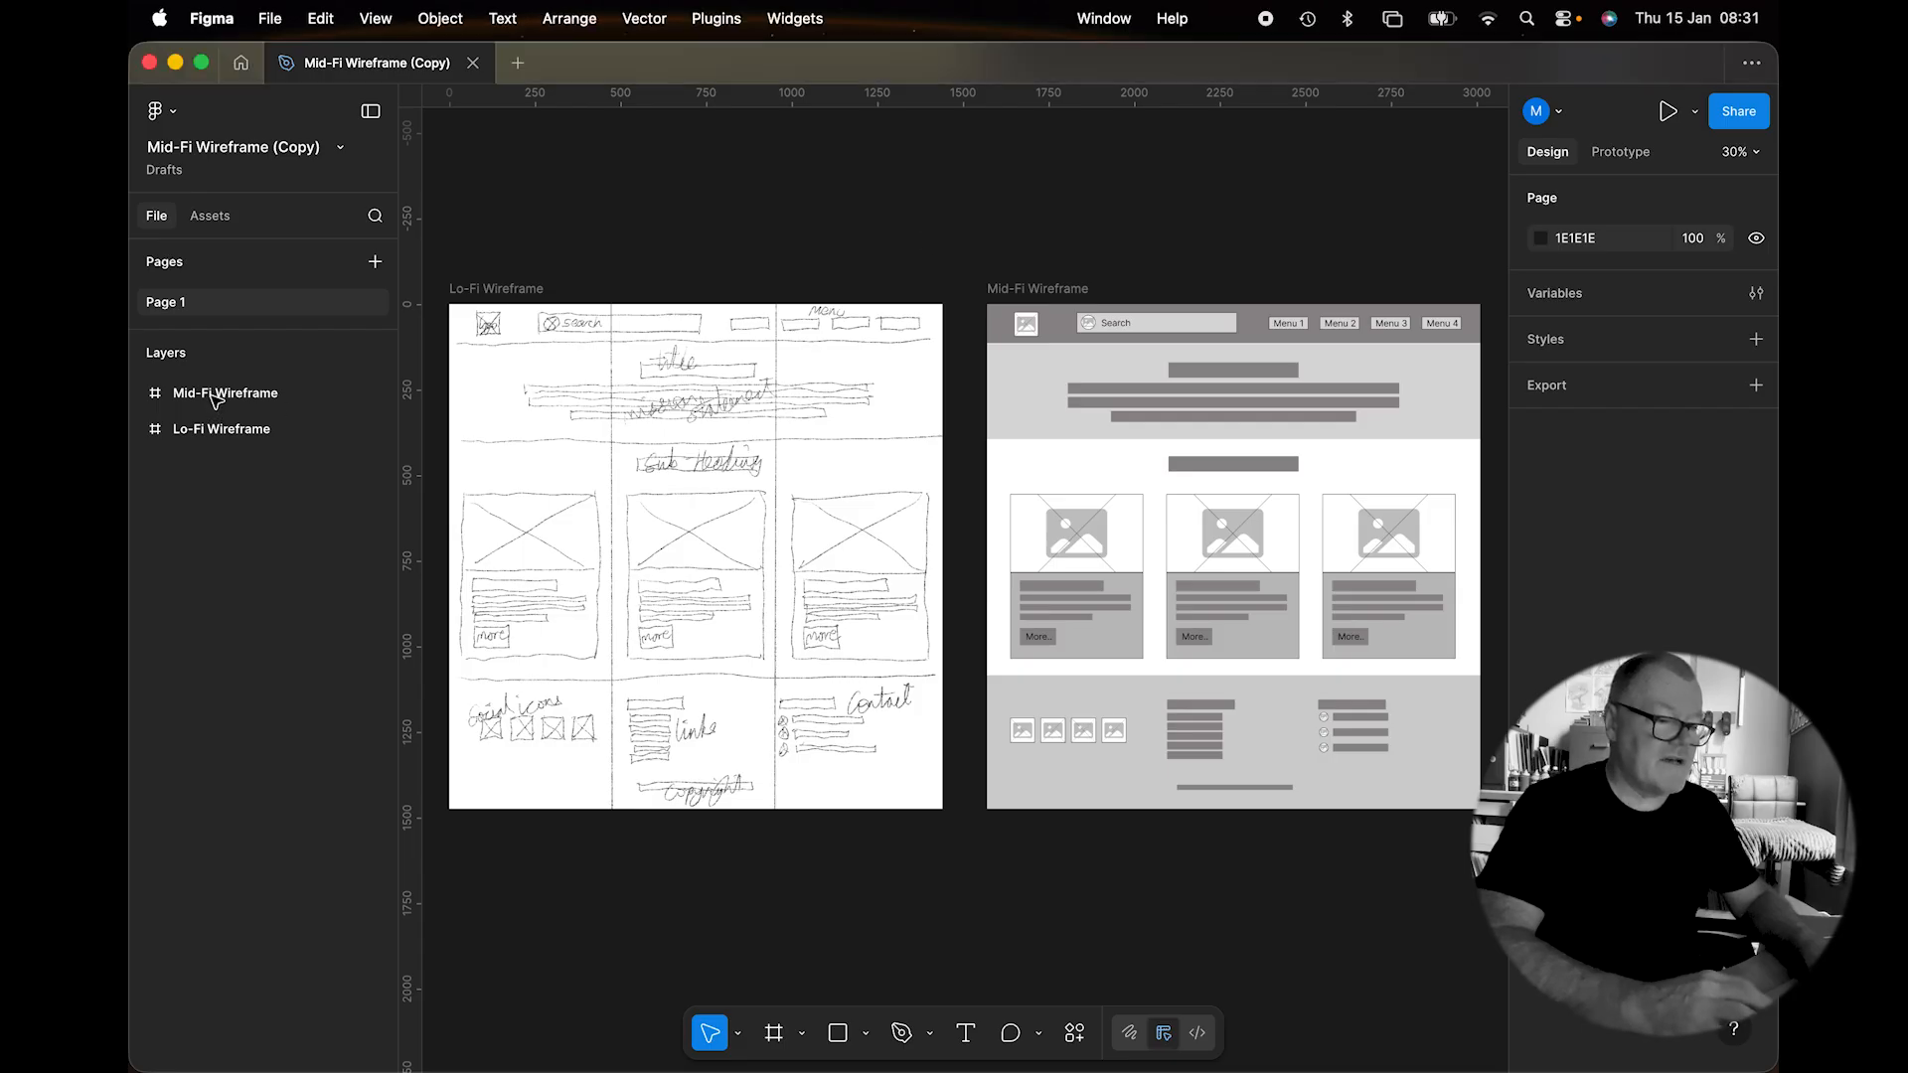
left_click(216, 397)
scroll(1073, 437, "right", 5)
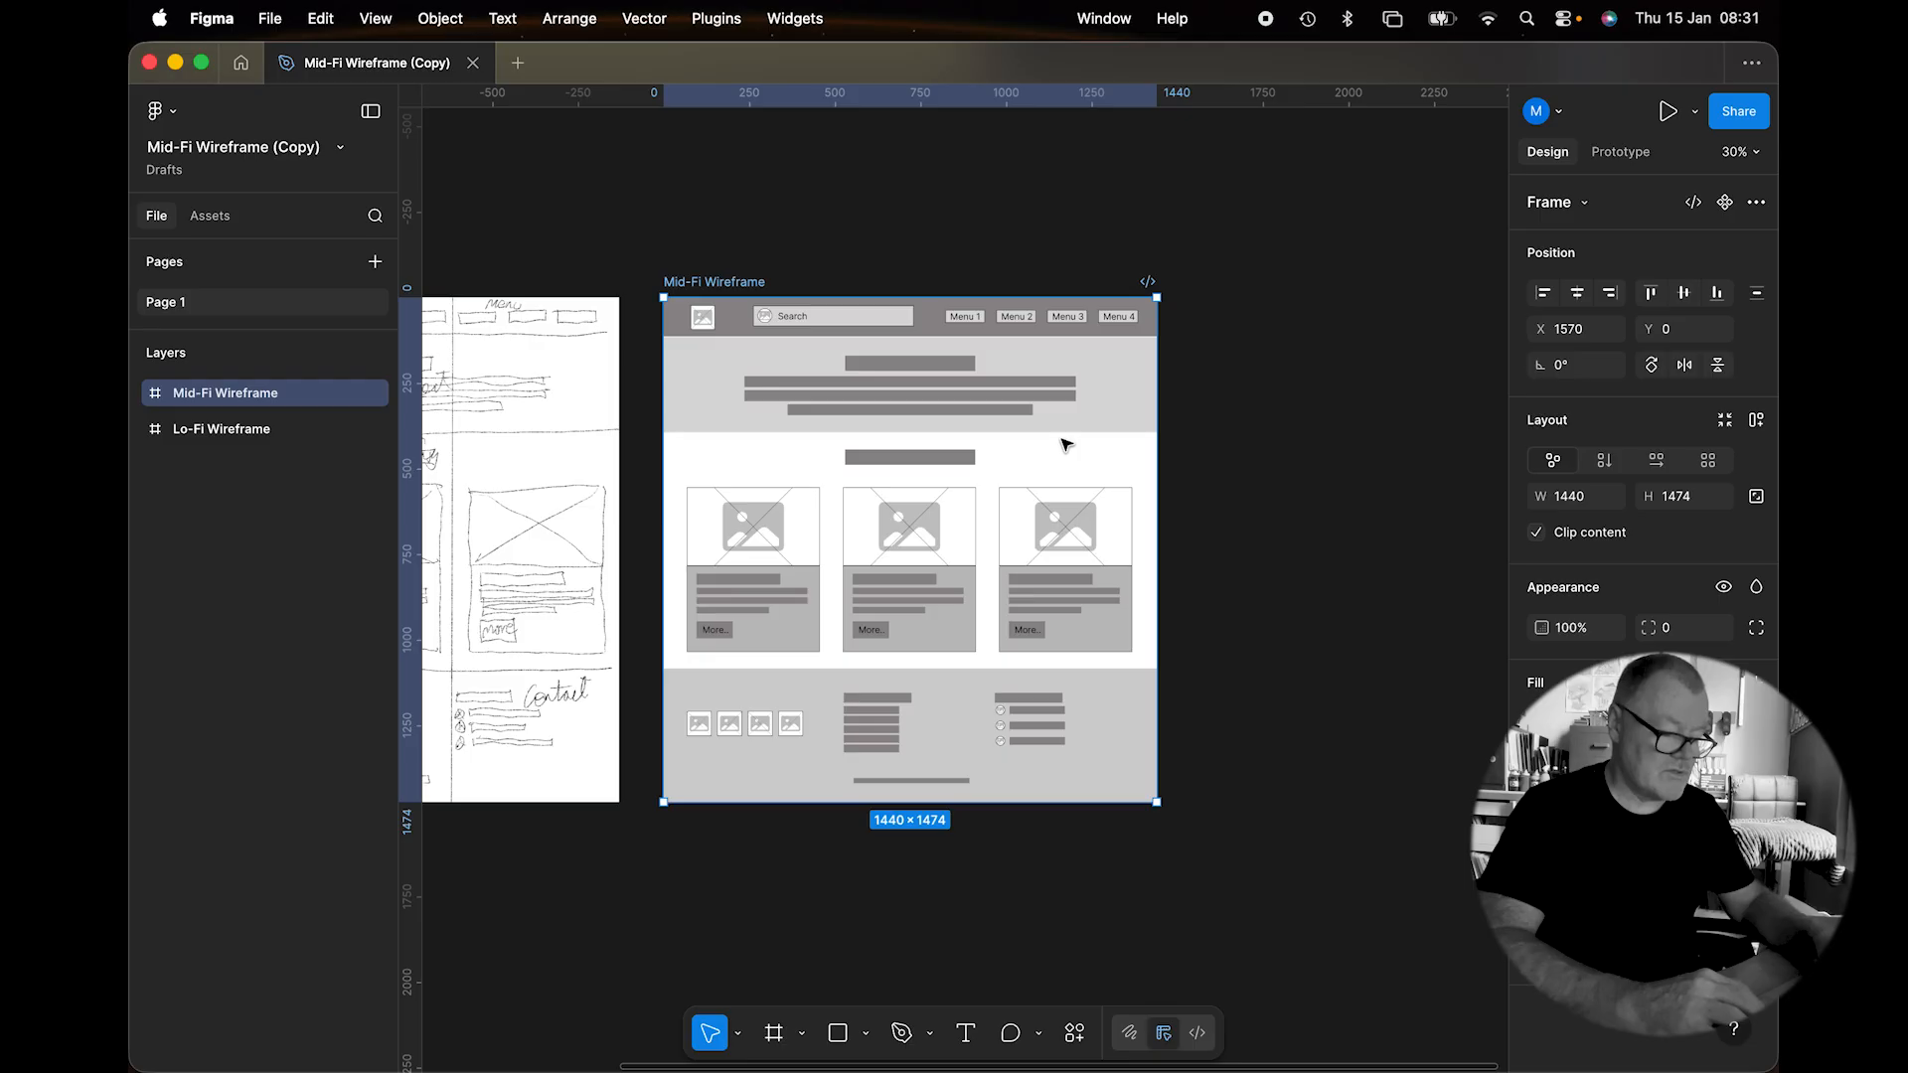
left_click(795, 359, "alt")
left_click_drag(795, 359, 1334, 402)
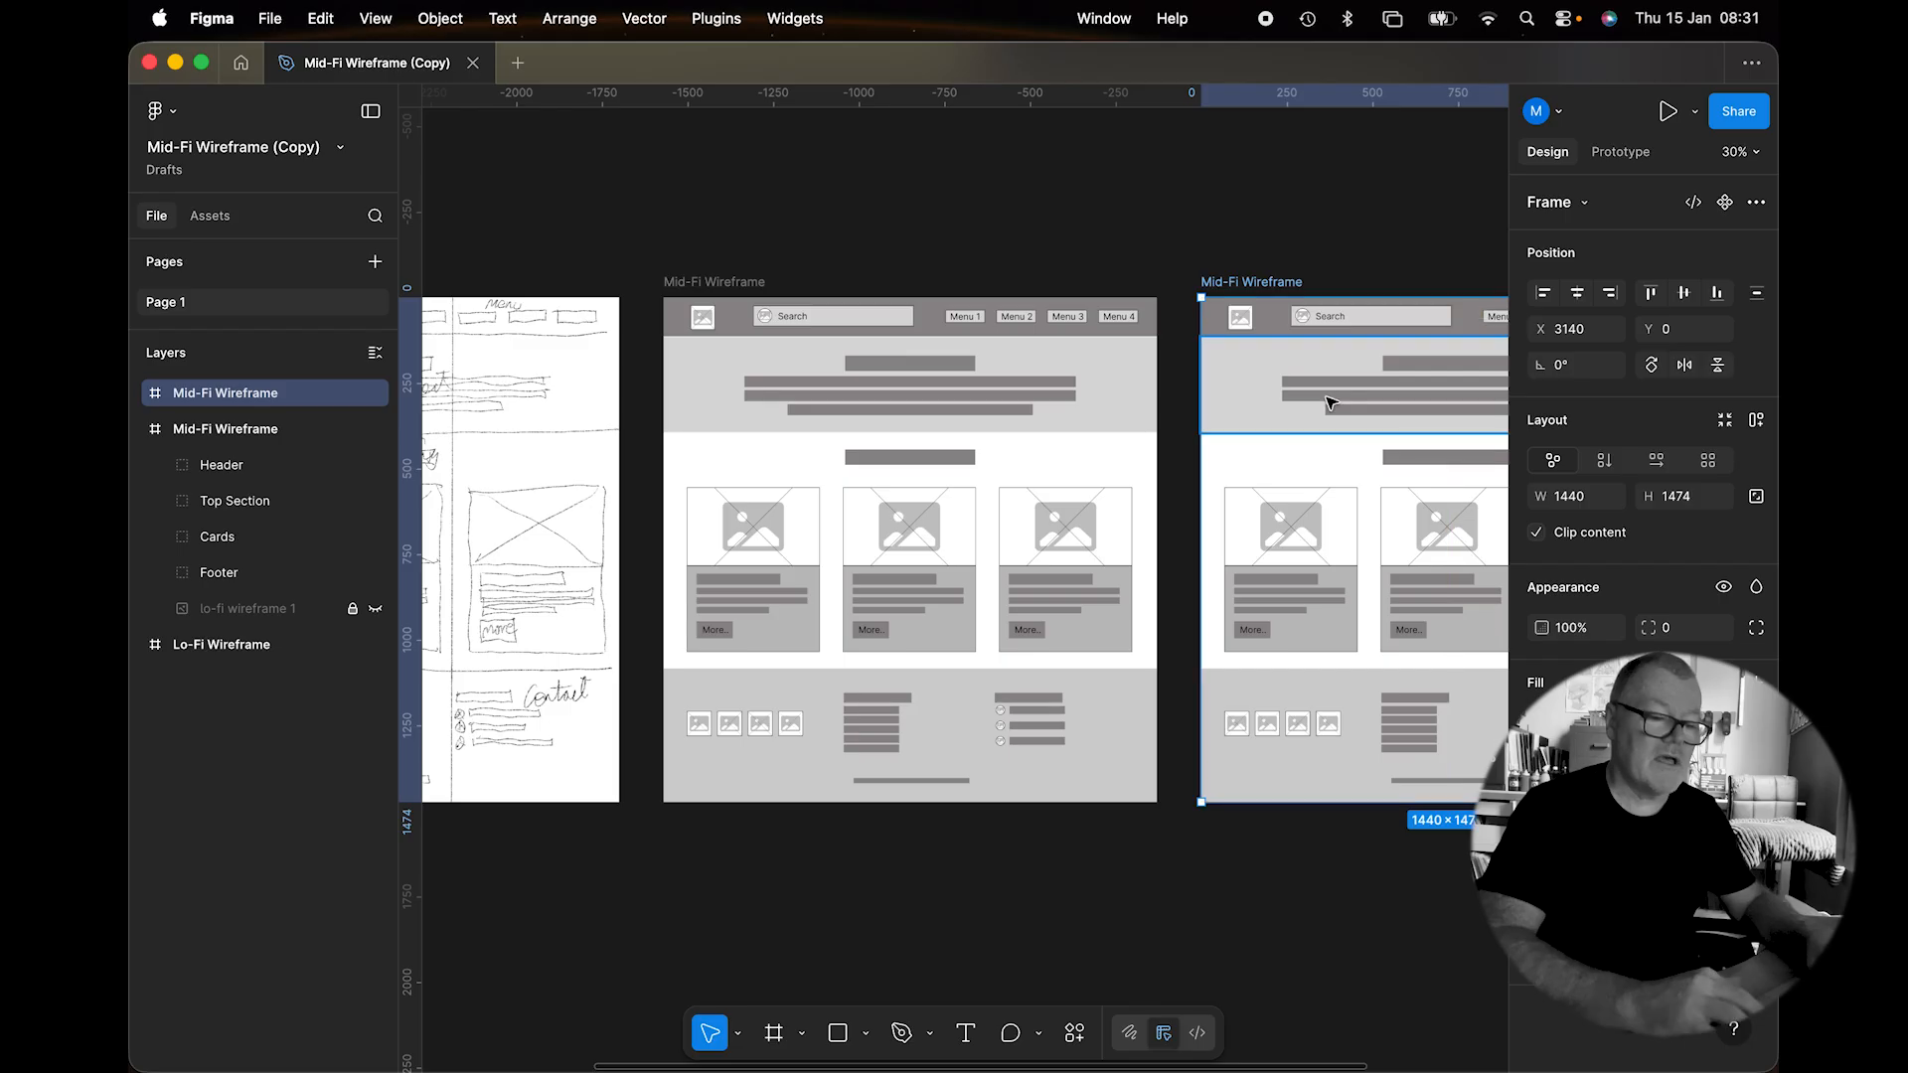
scroll(1224, 441, "right", 5)
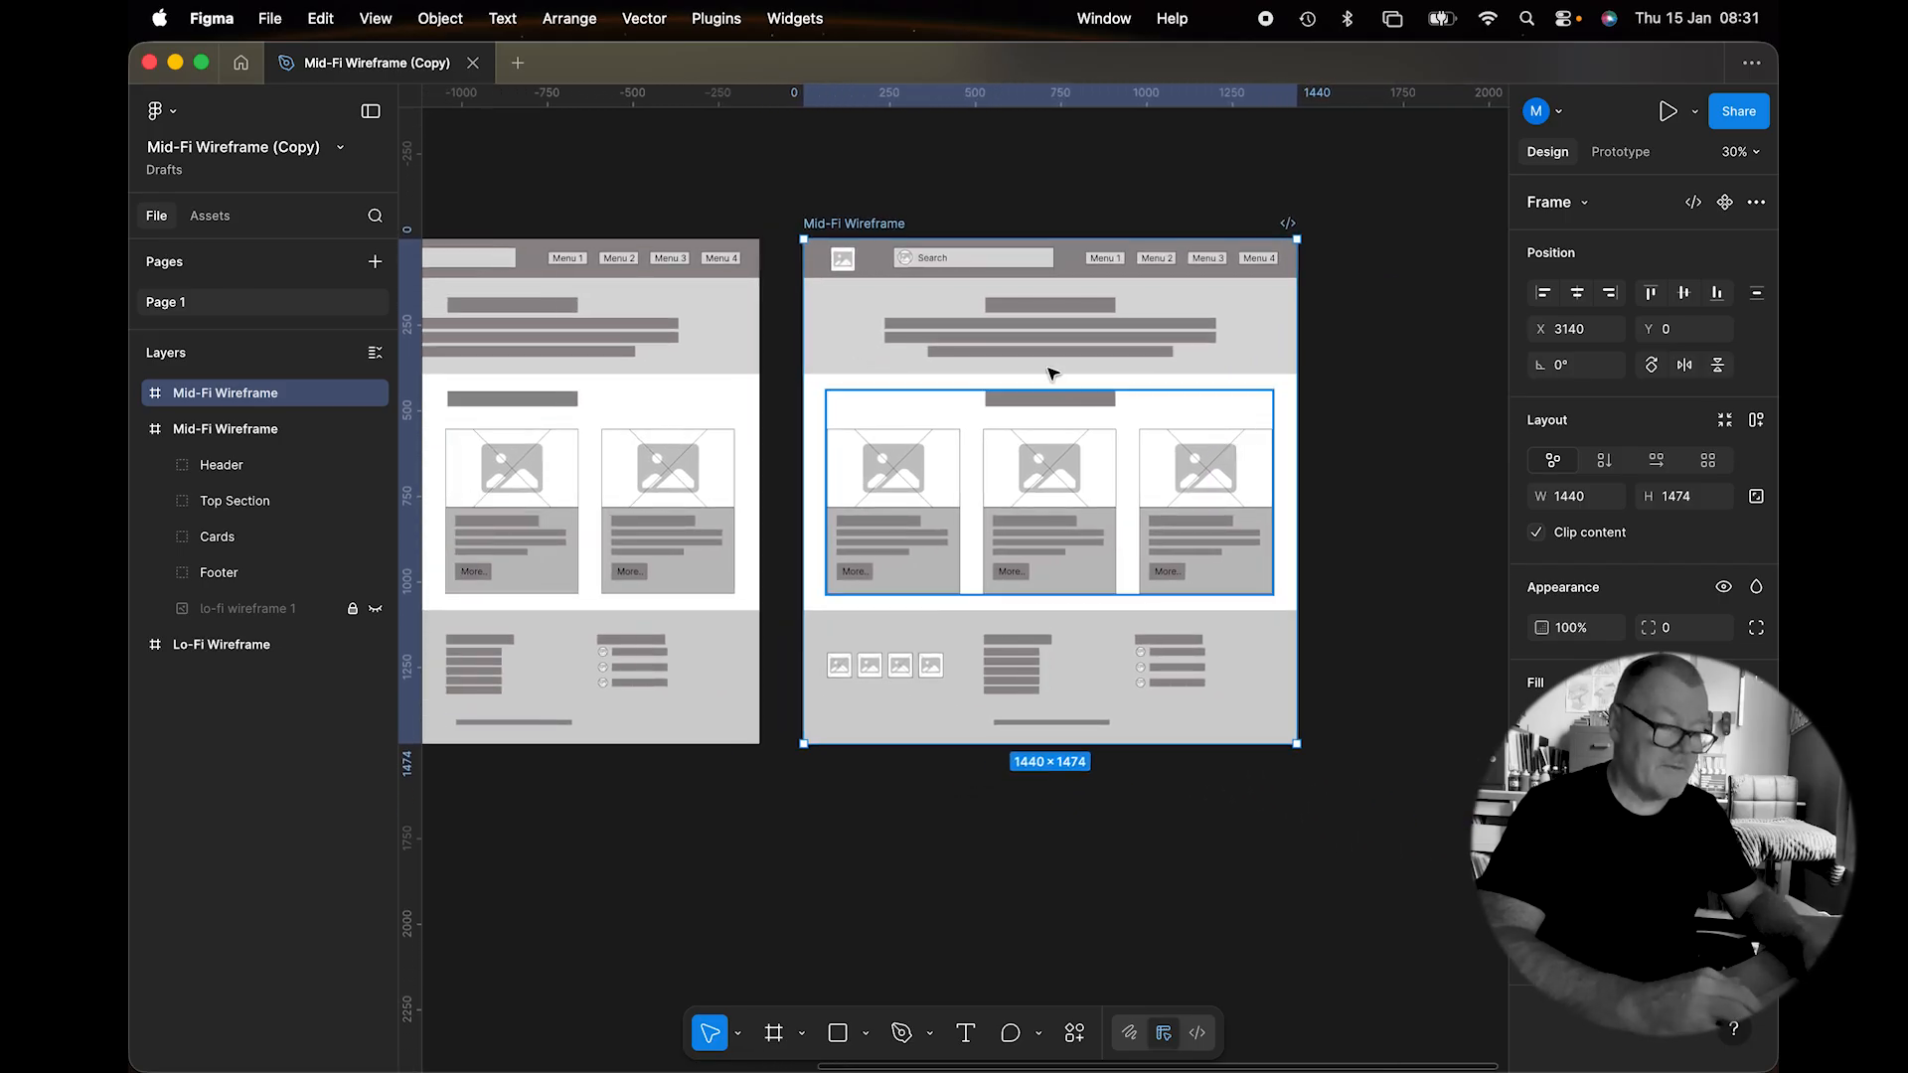
scroll(971, 256, "up", 3)
scroll(970, 263, "up", 1)
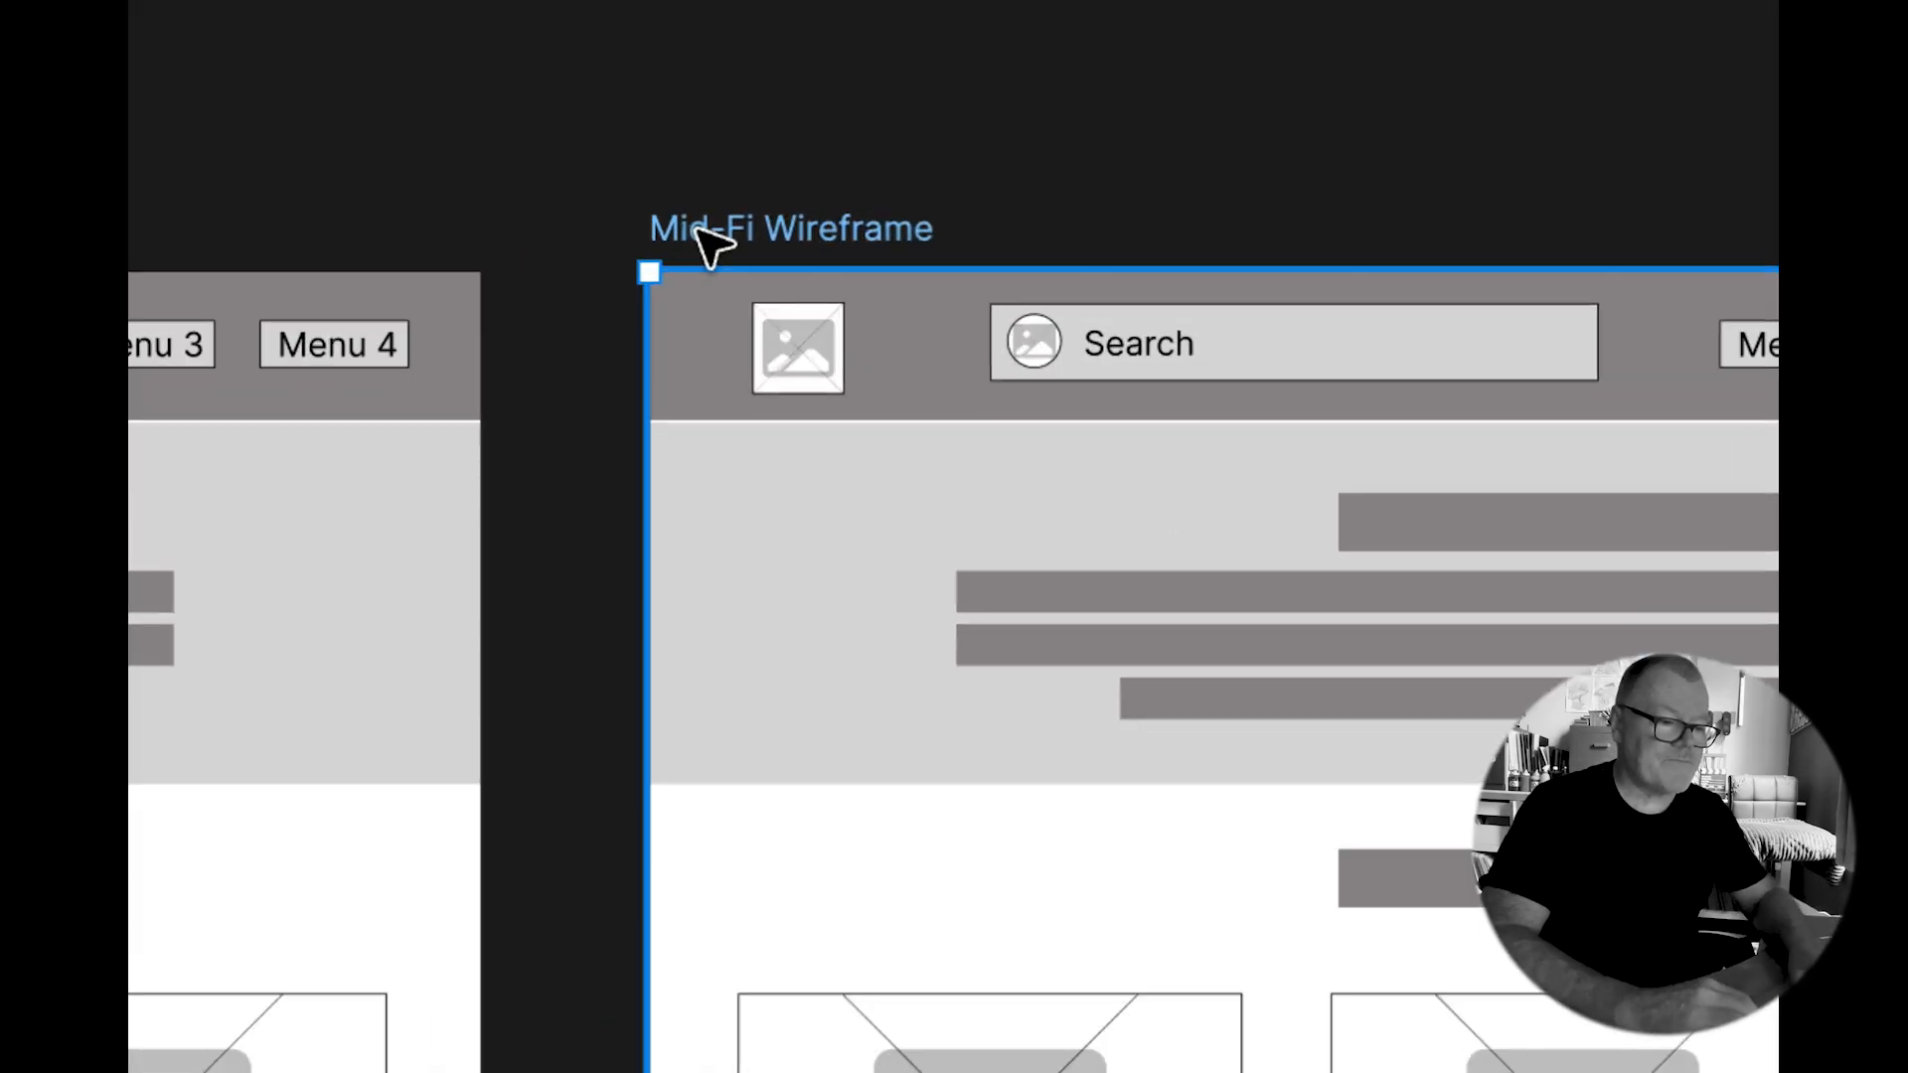
Rename the duplicate from Mid-Fi Wireframe to Hi-Fi Wireframe and select its Header group.
double_click(763, 217)
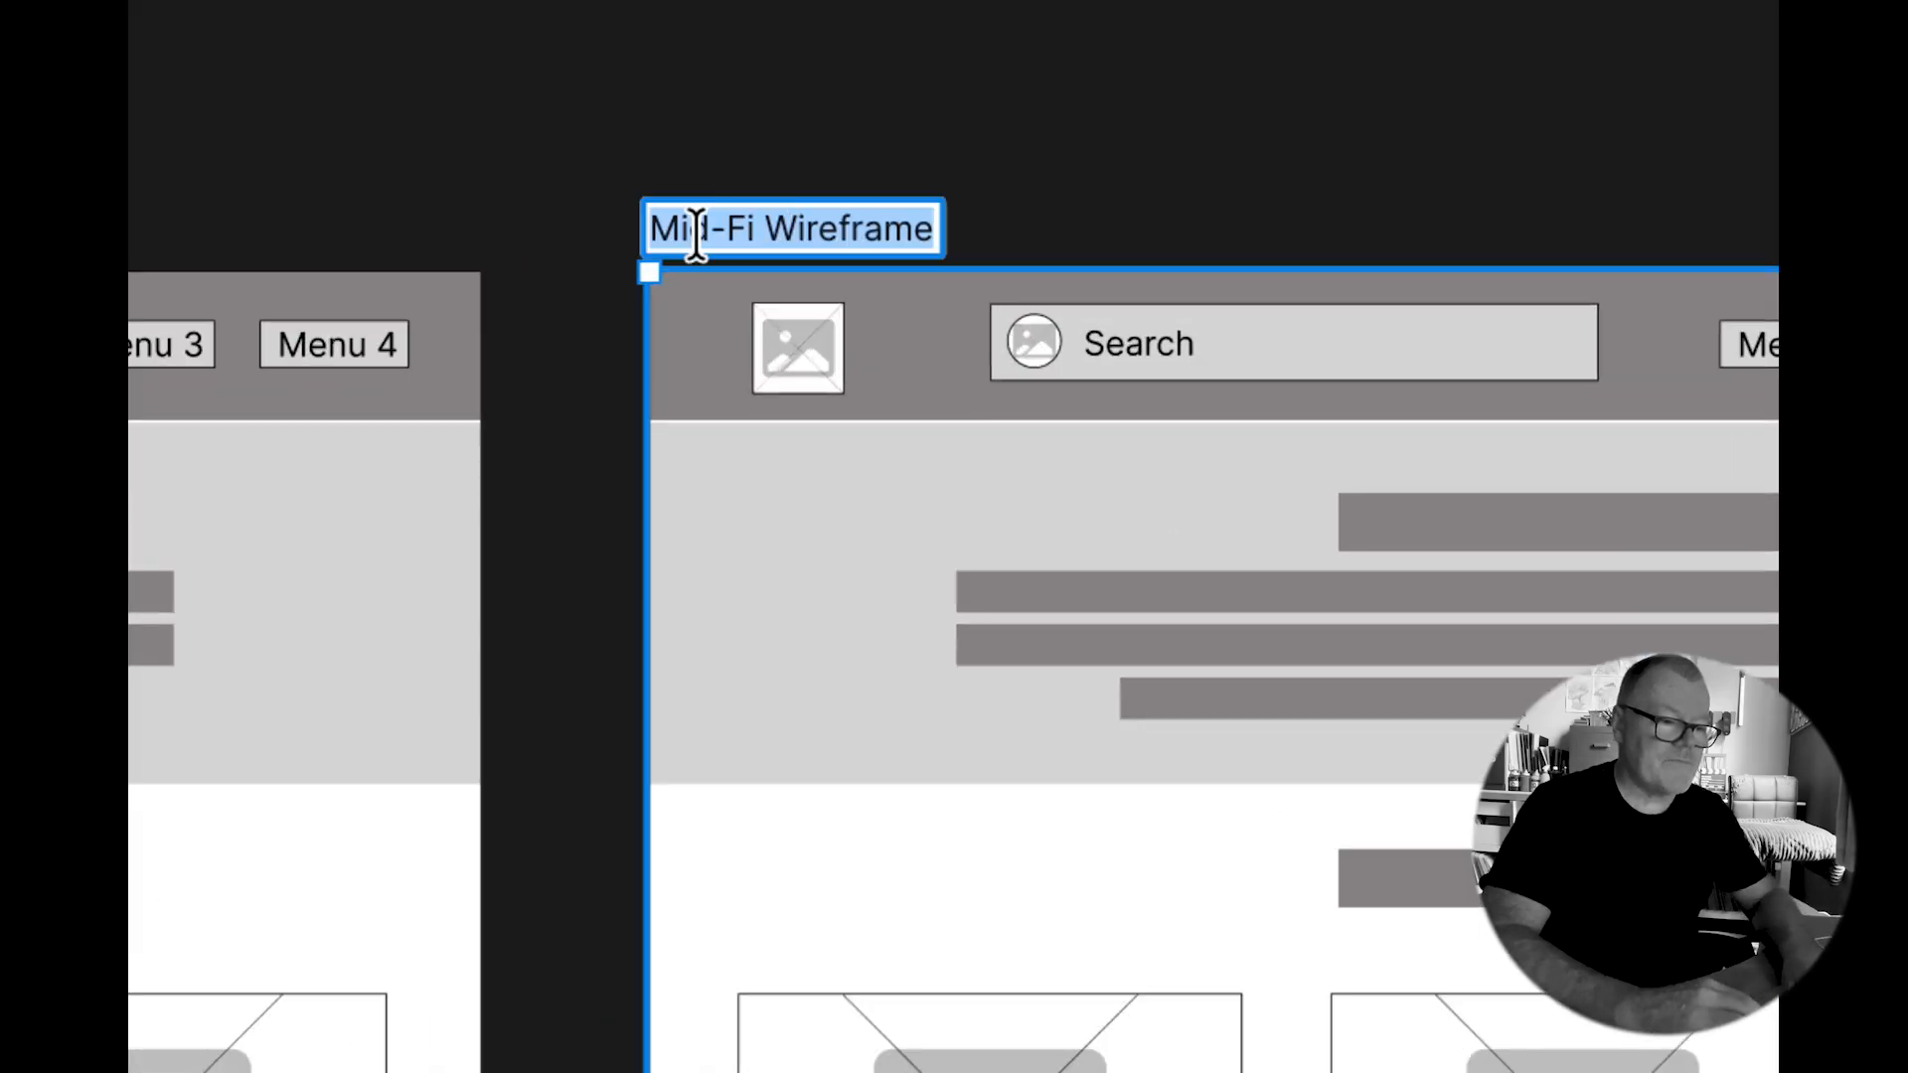
left_click(702, 230)
key("BackSpace")
key("BackSpace")
key("BackSpace")
type("H")
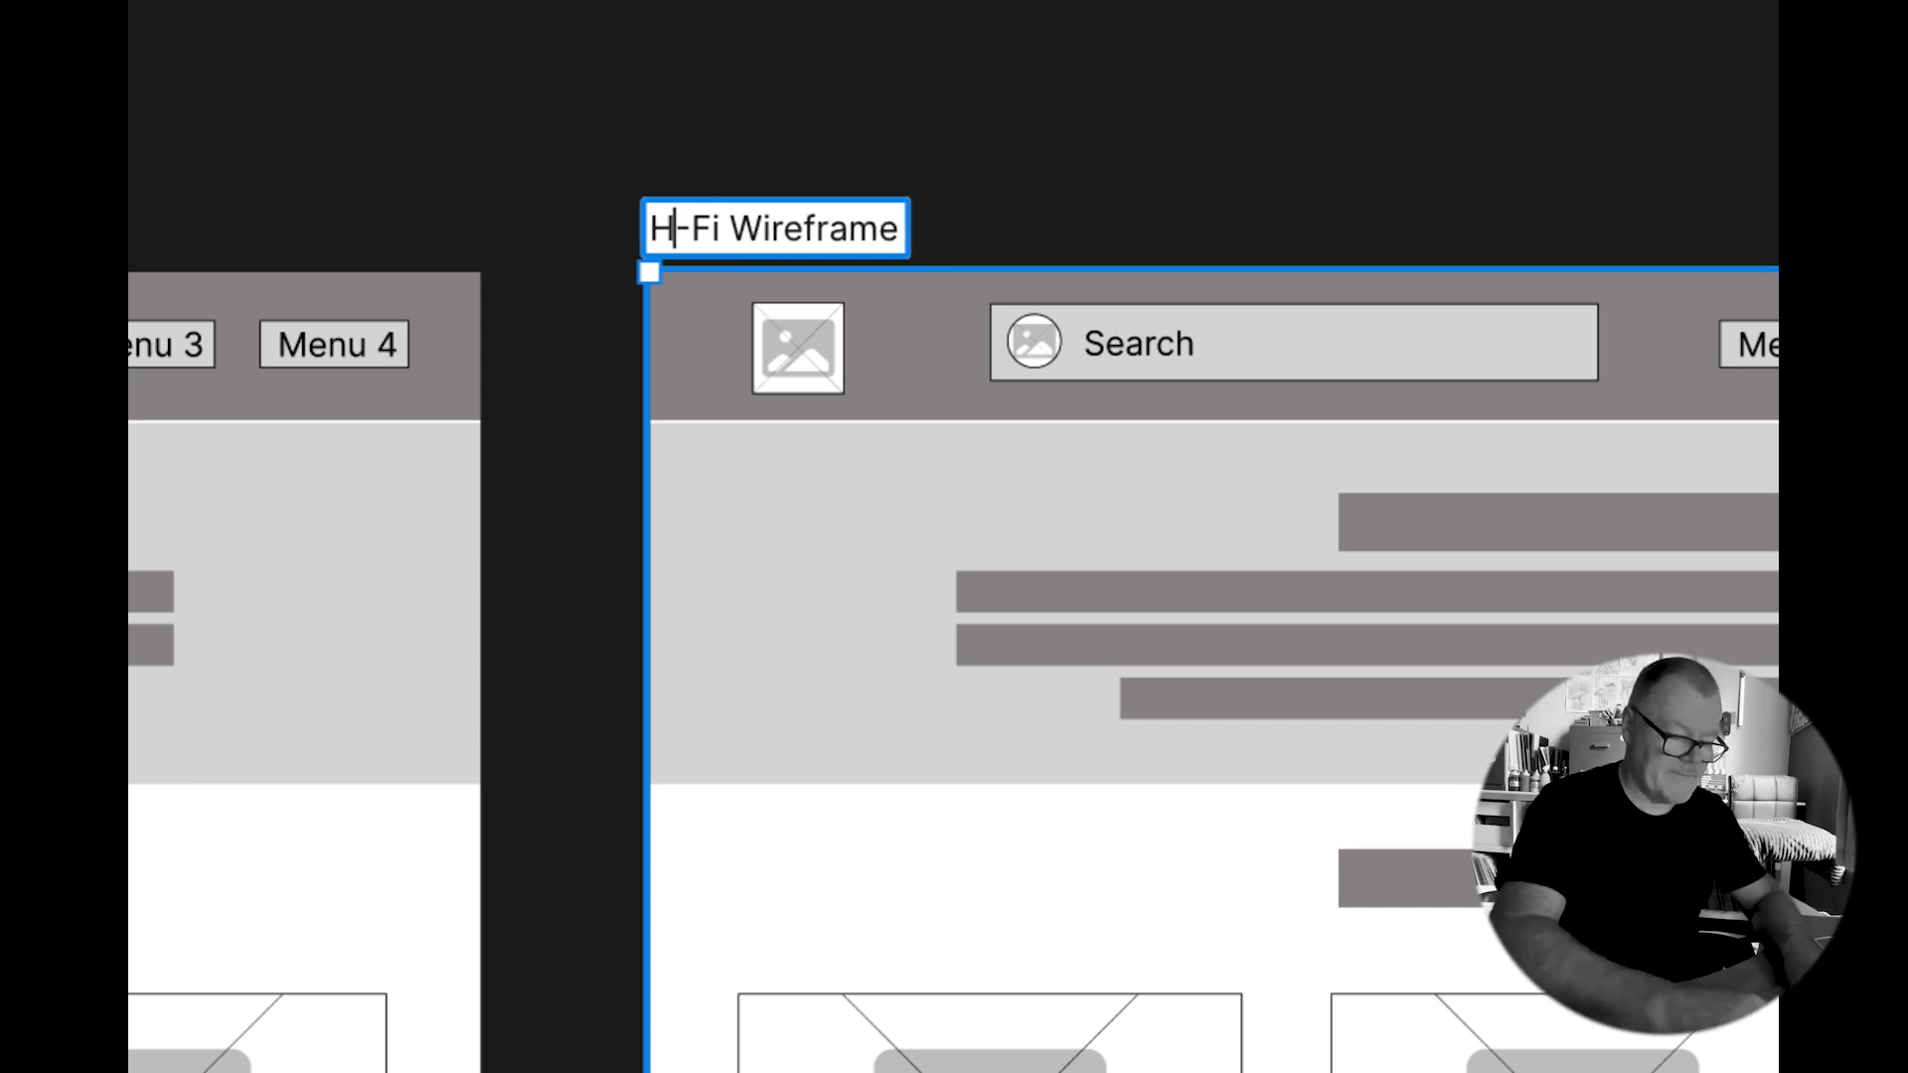
type("i")
key("Return")
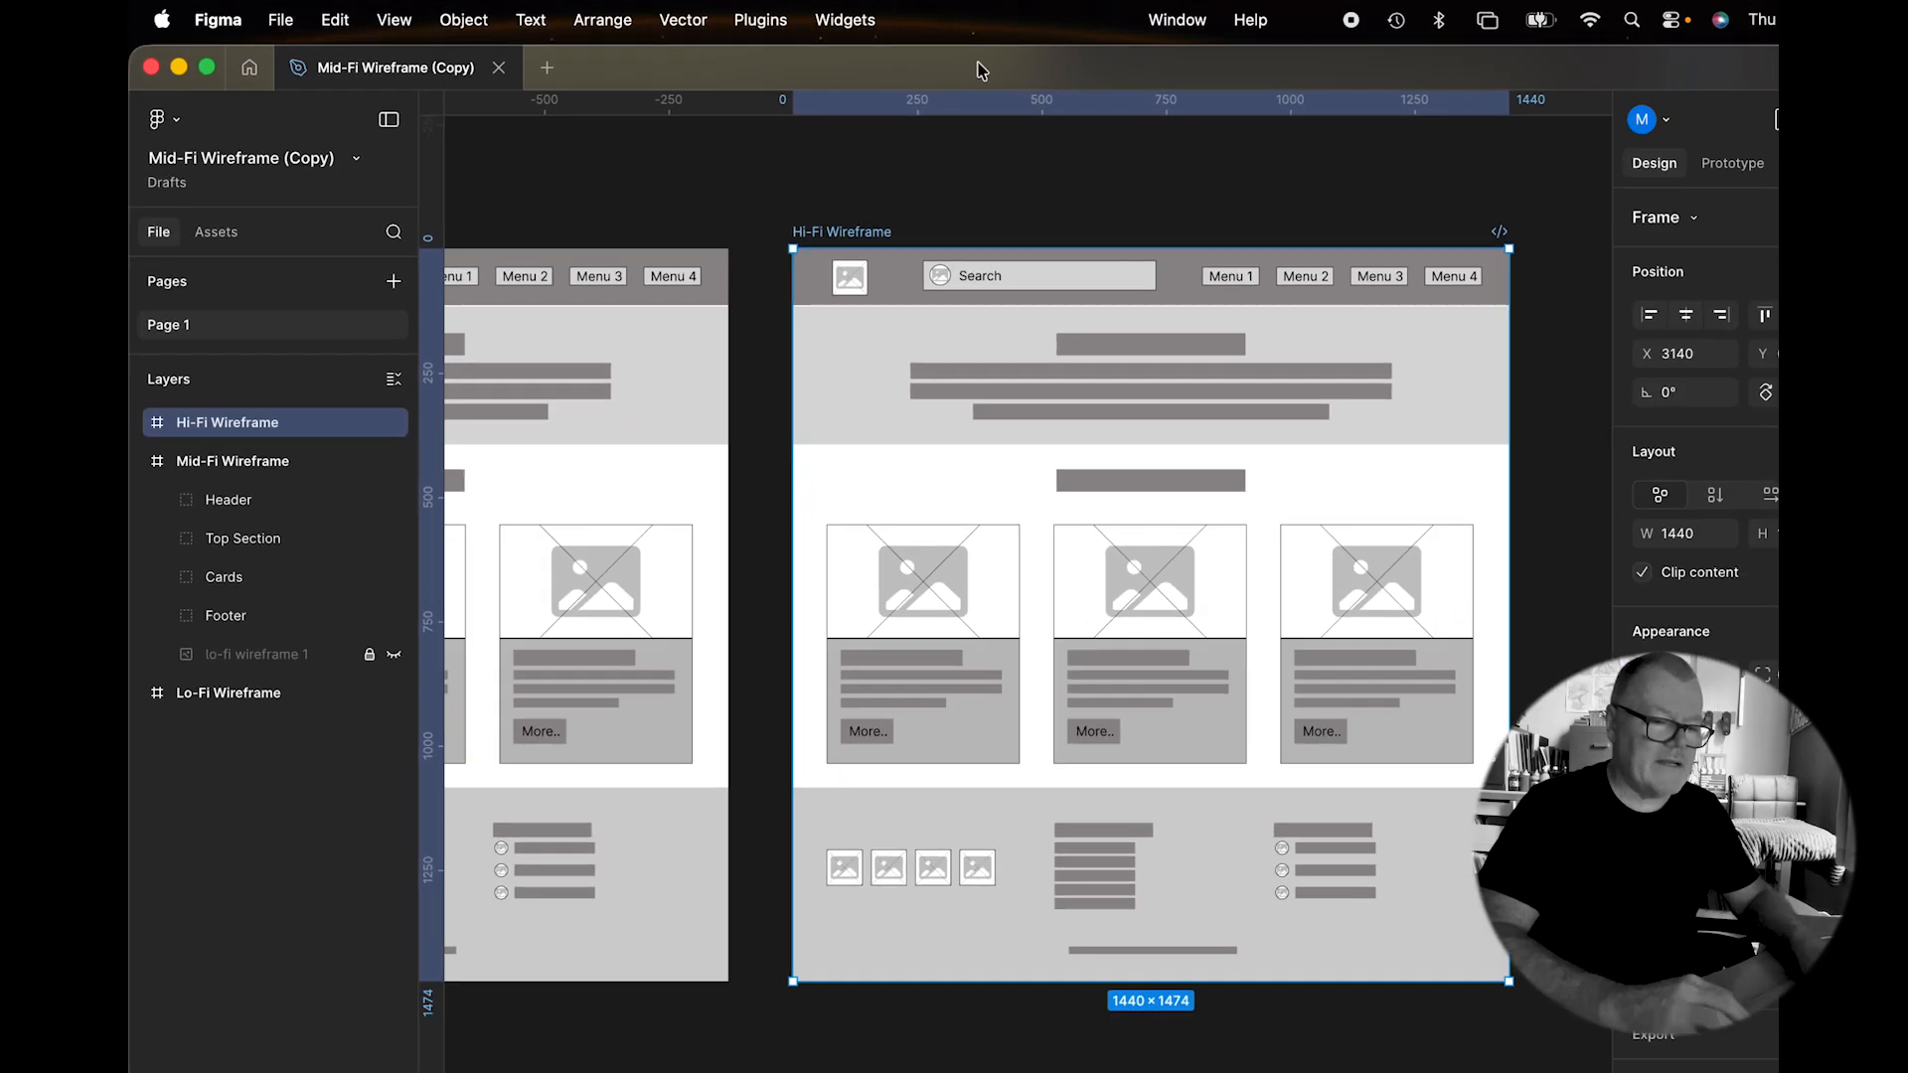
scroll(1278, 231, "right", 3)
left_click(1272, 224)
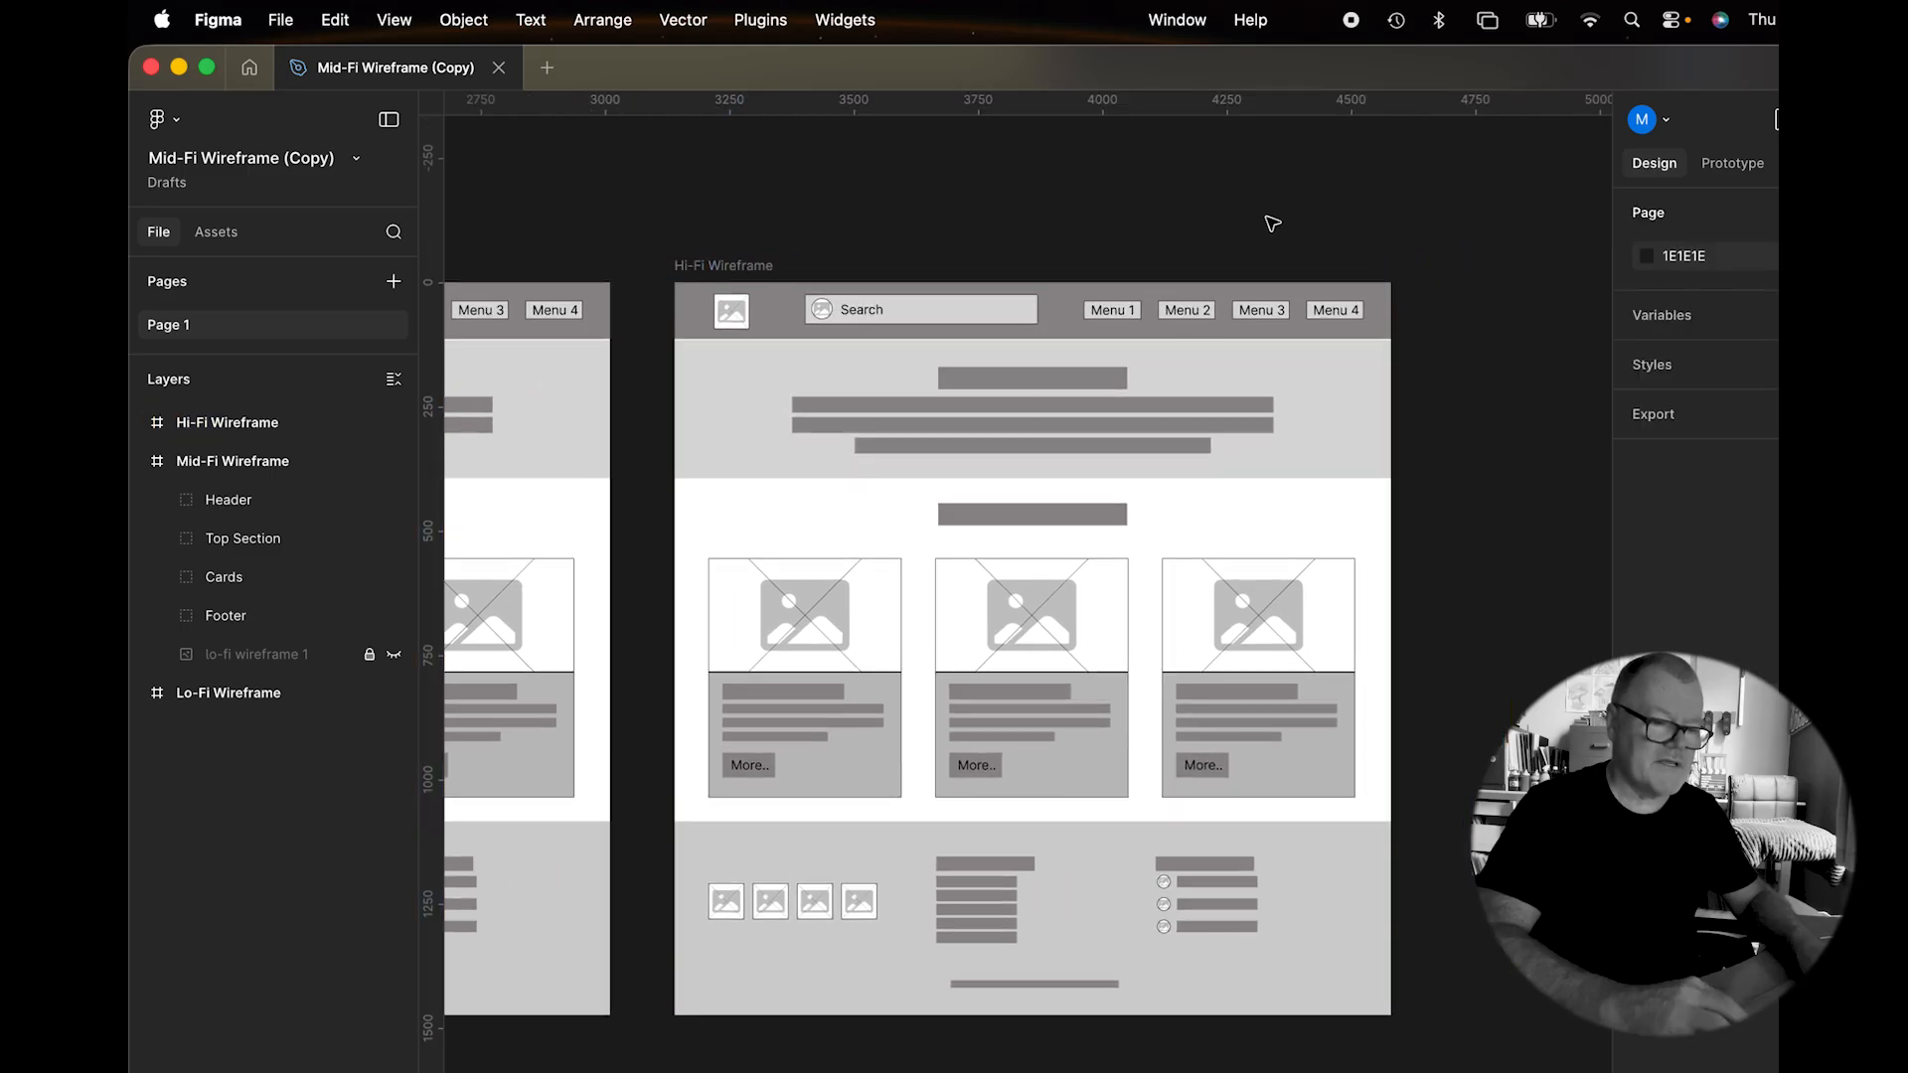
left_click(1069, 313)
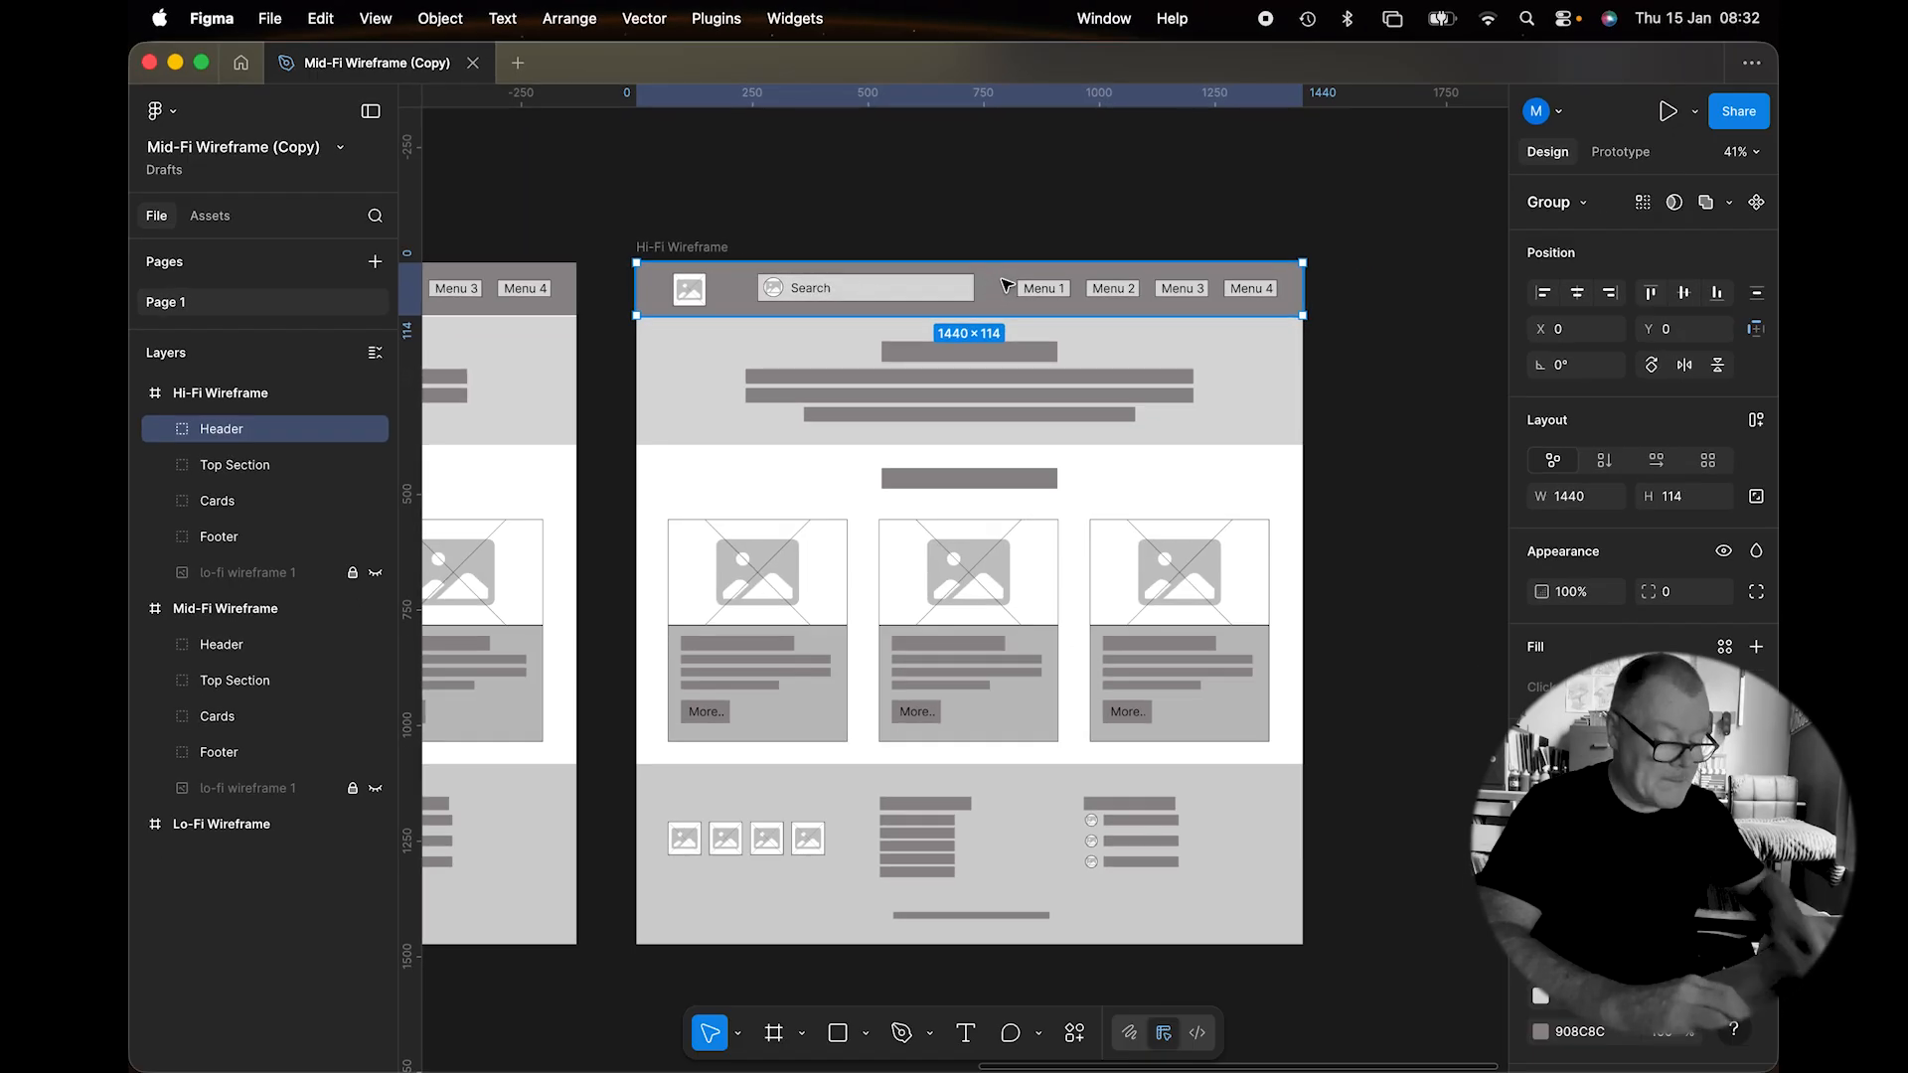
Select the Header Bg rectangle inside the Hi-Fi header.
scroll(1006, 285, "up", 5)
scroll(1006, 286, "down", 2)
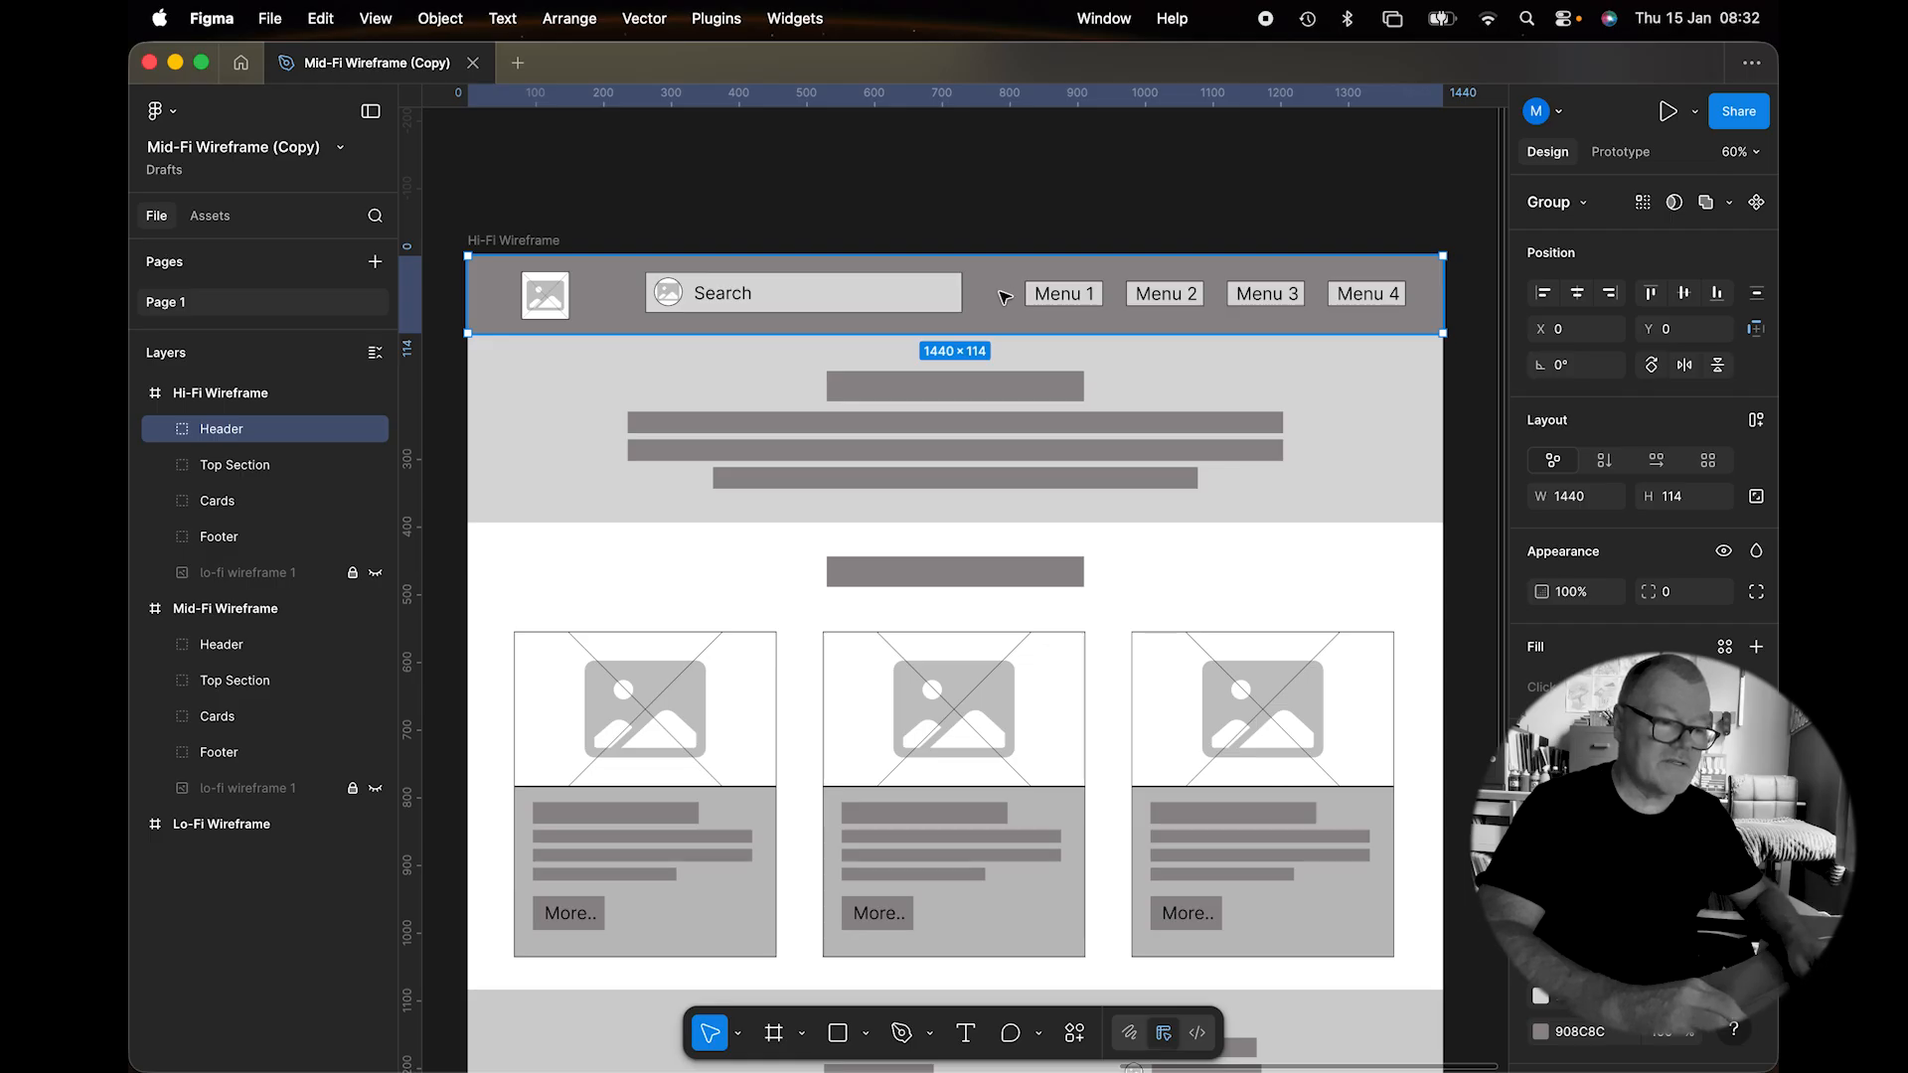
double_click(1005, 296)
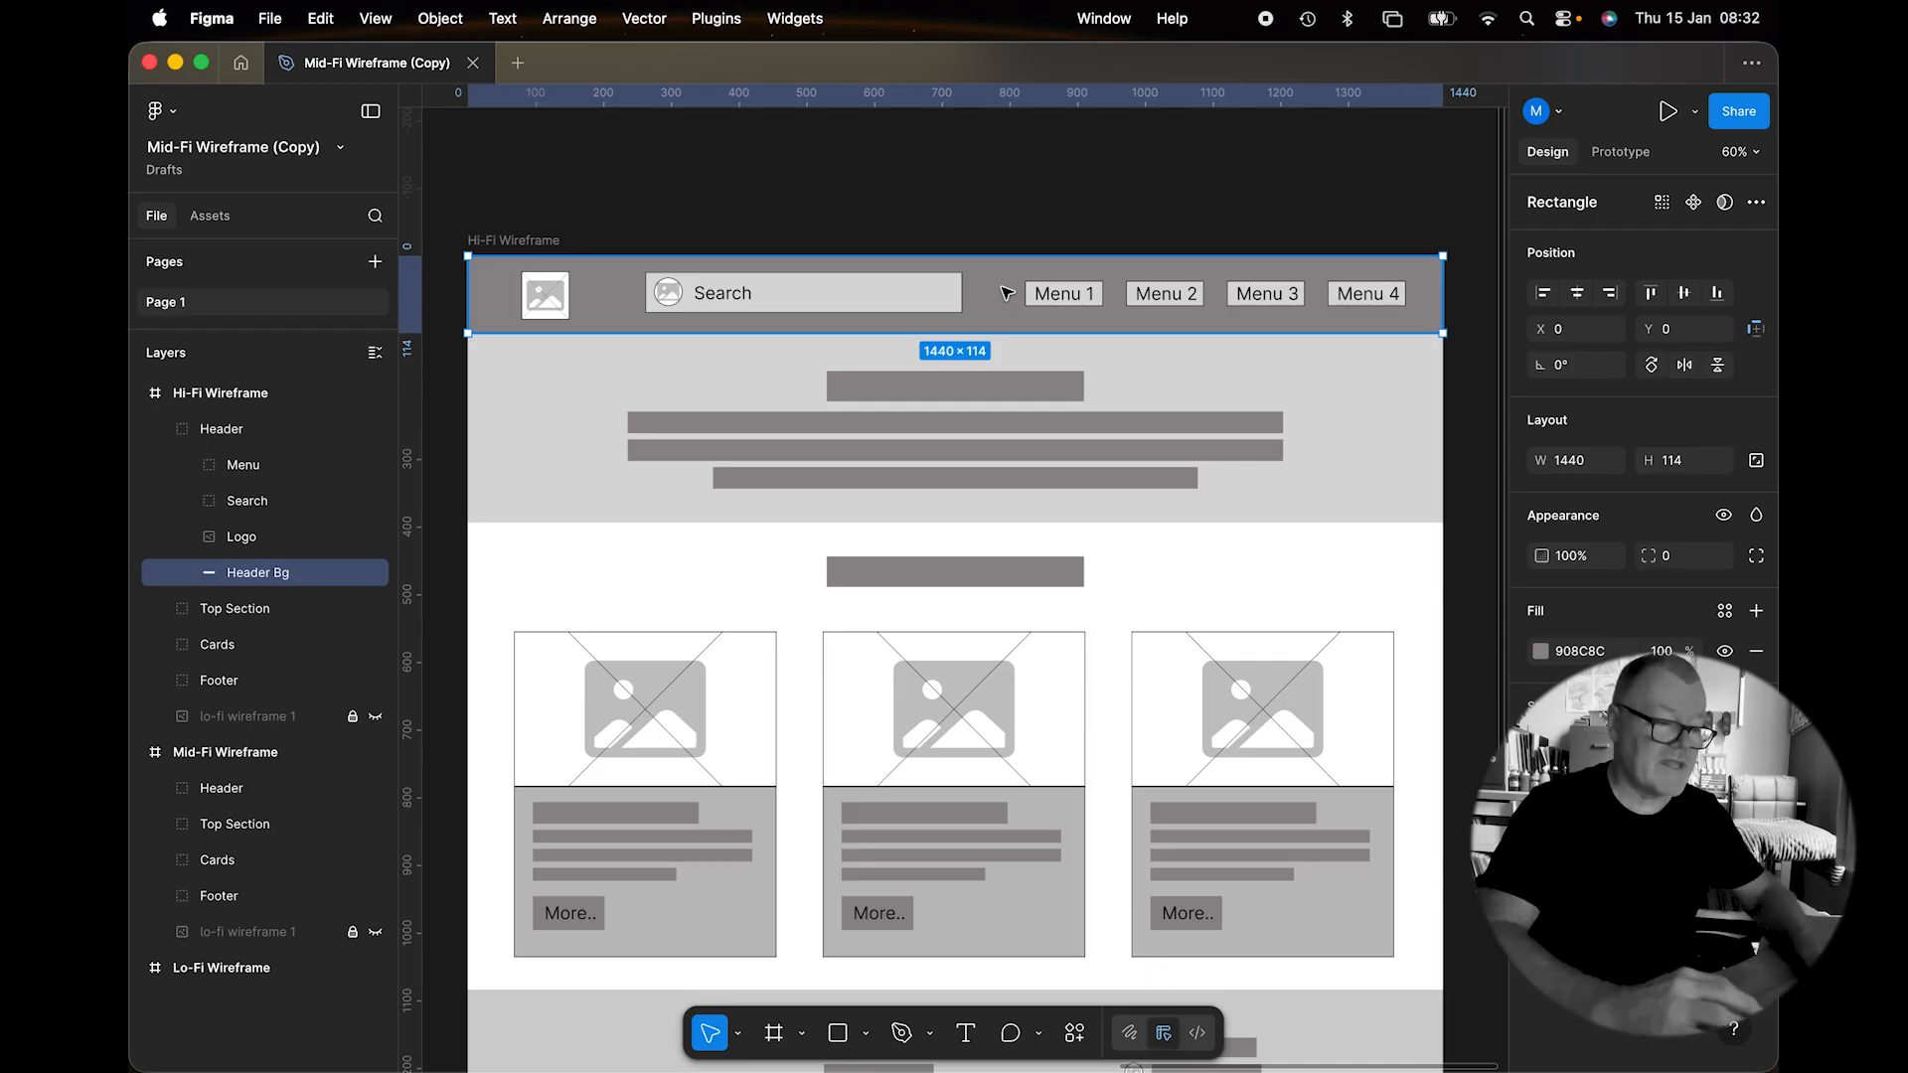
Import cover beach pic.jpeg from the Hi-Fi Wireframe folder using Image/video….
left_click(863, 1035)
left_click(904, 989)
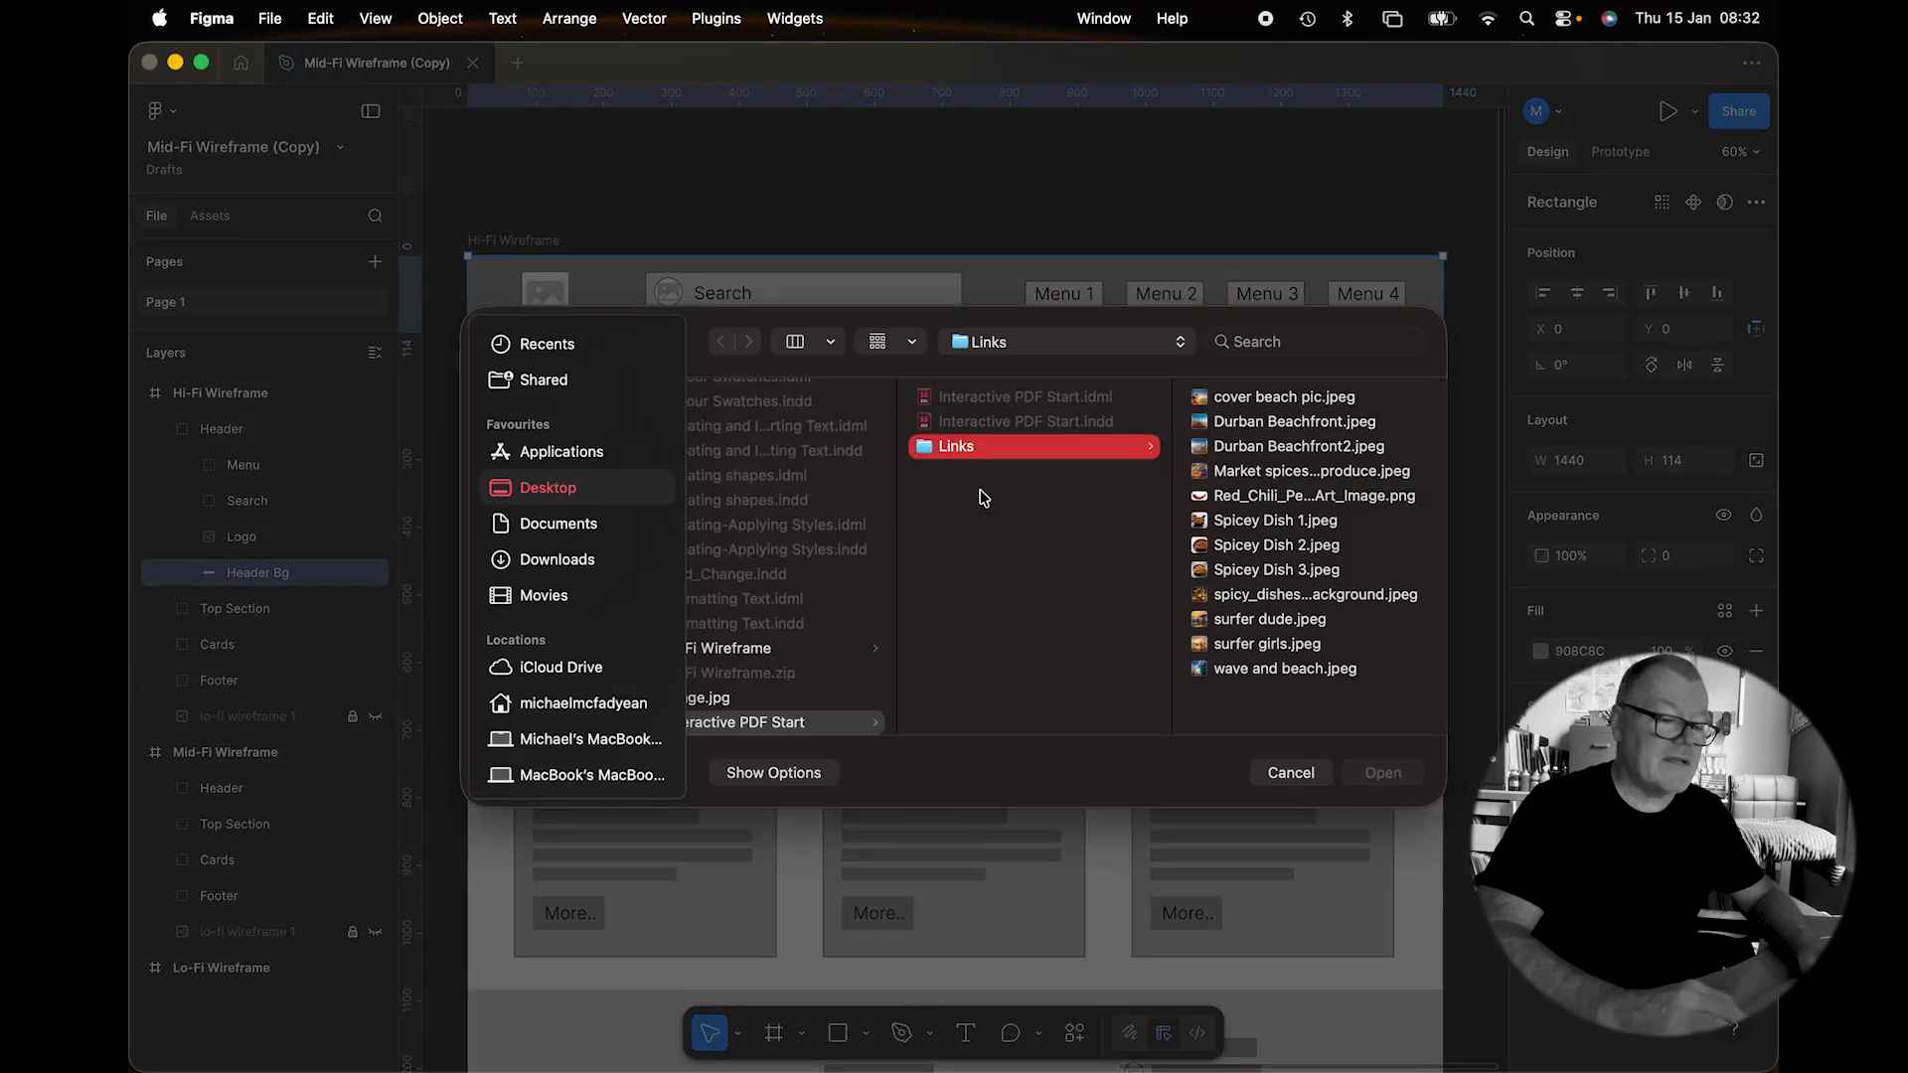
scroll(944, 532, "left", 3)
scroll(945, 535, "down", 5)
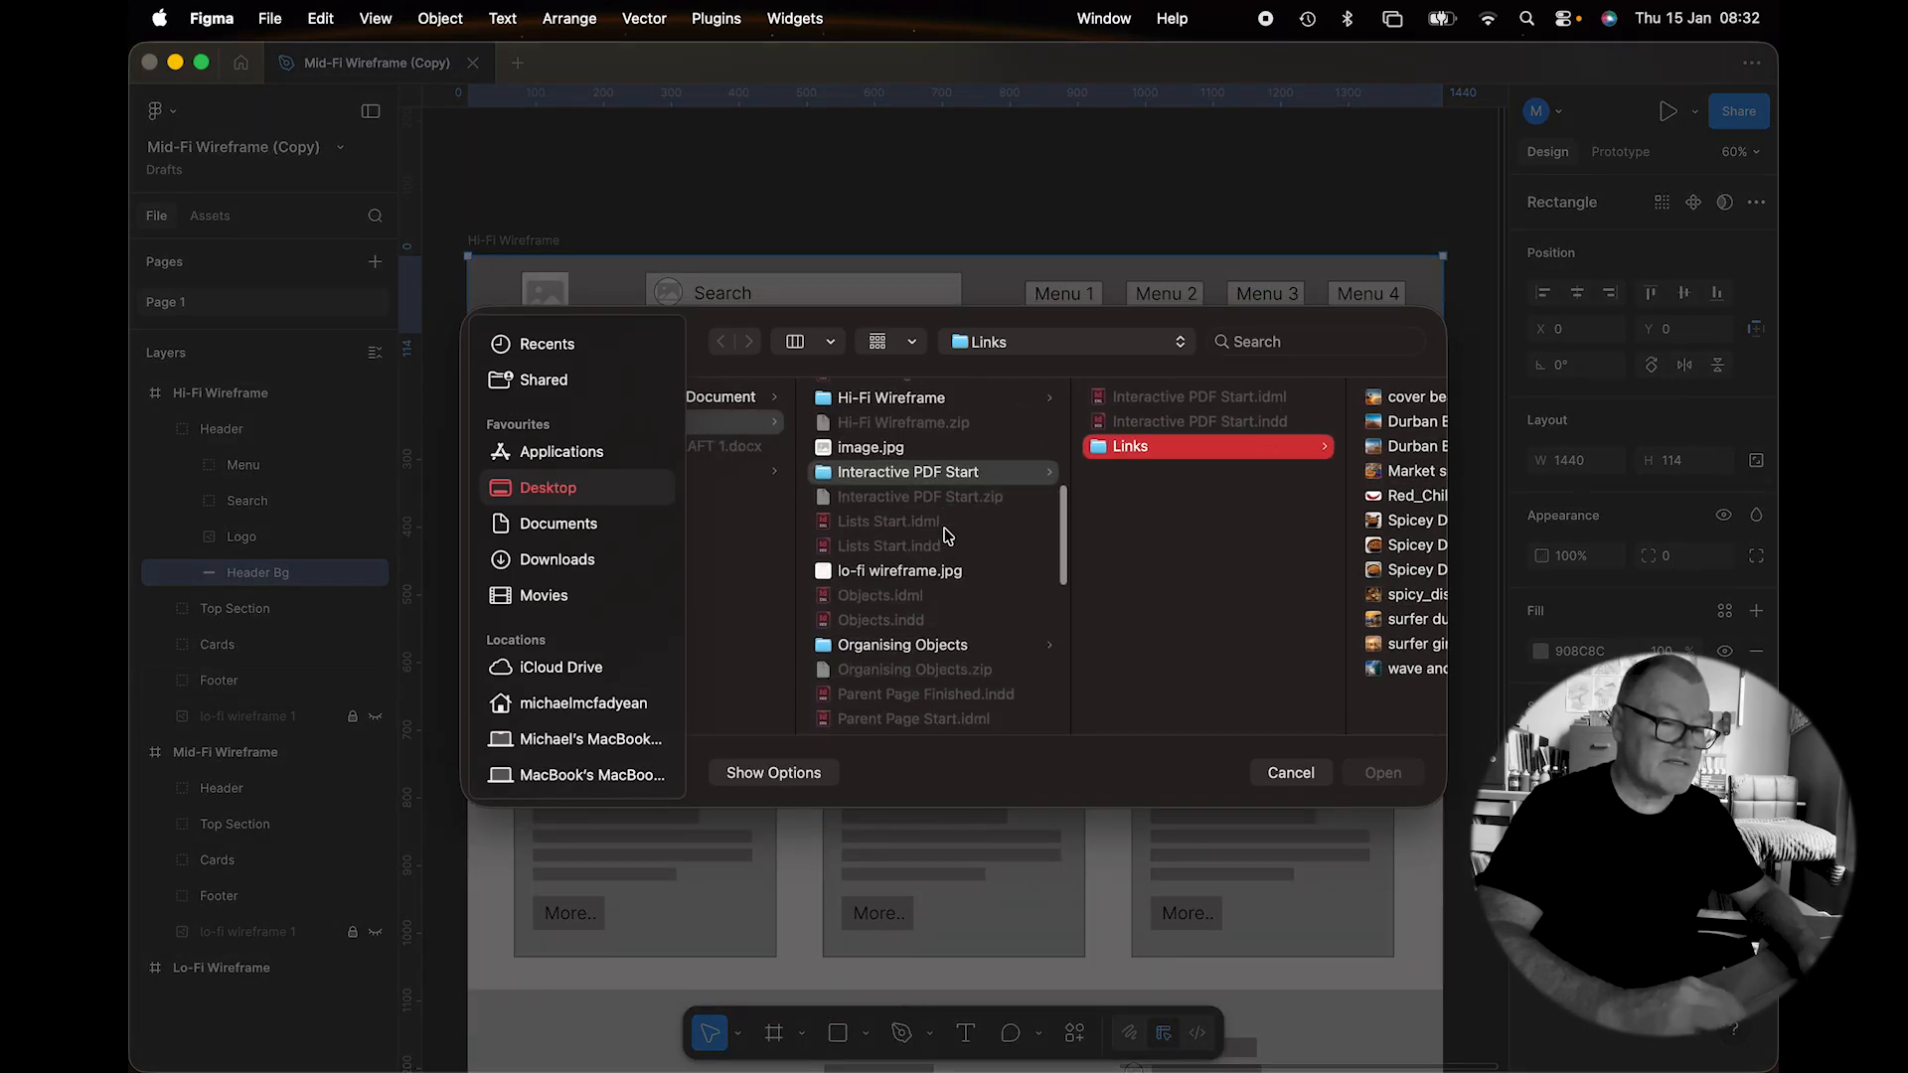
scroll(945, 534, "up", 10)
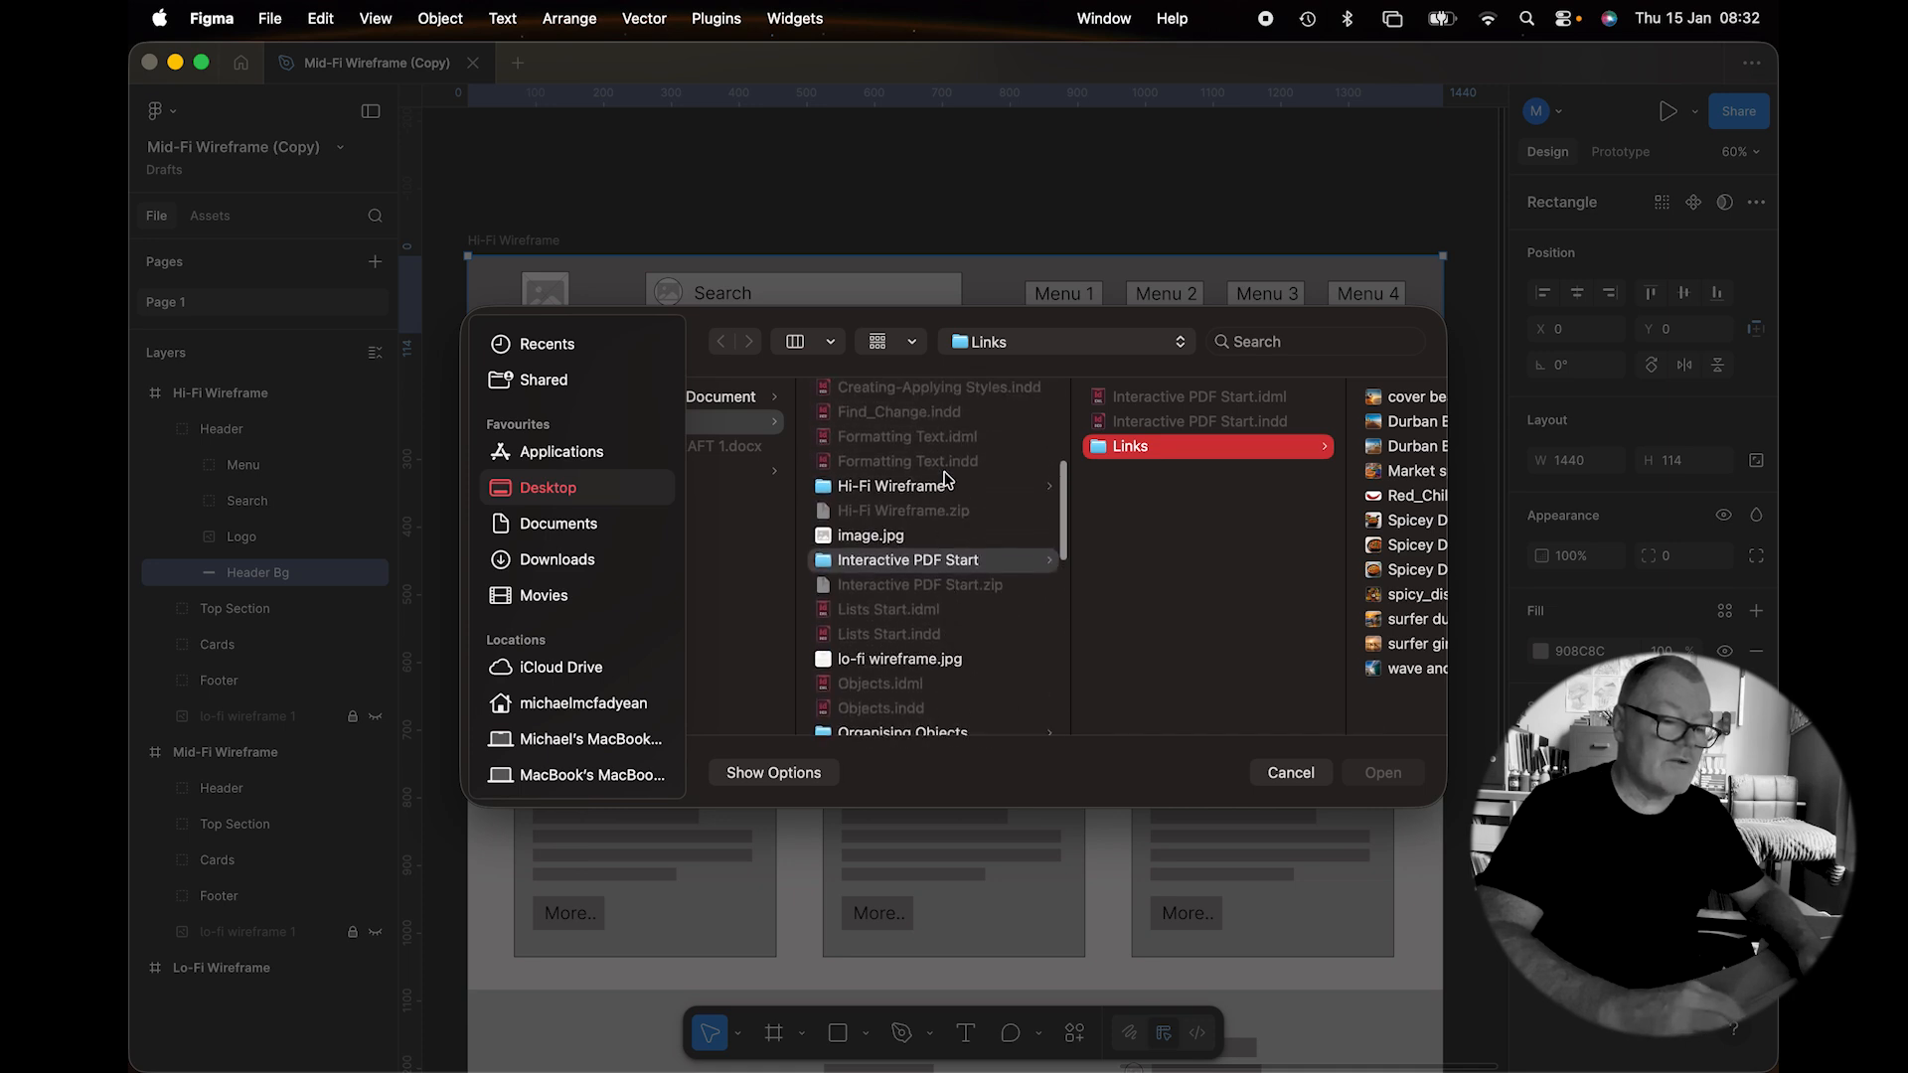
key("Left")
left_click(950, 485)
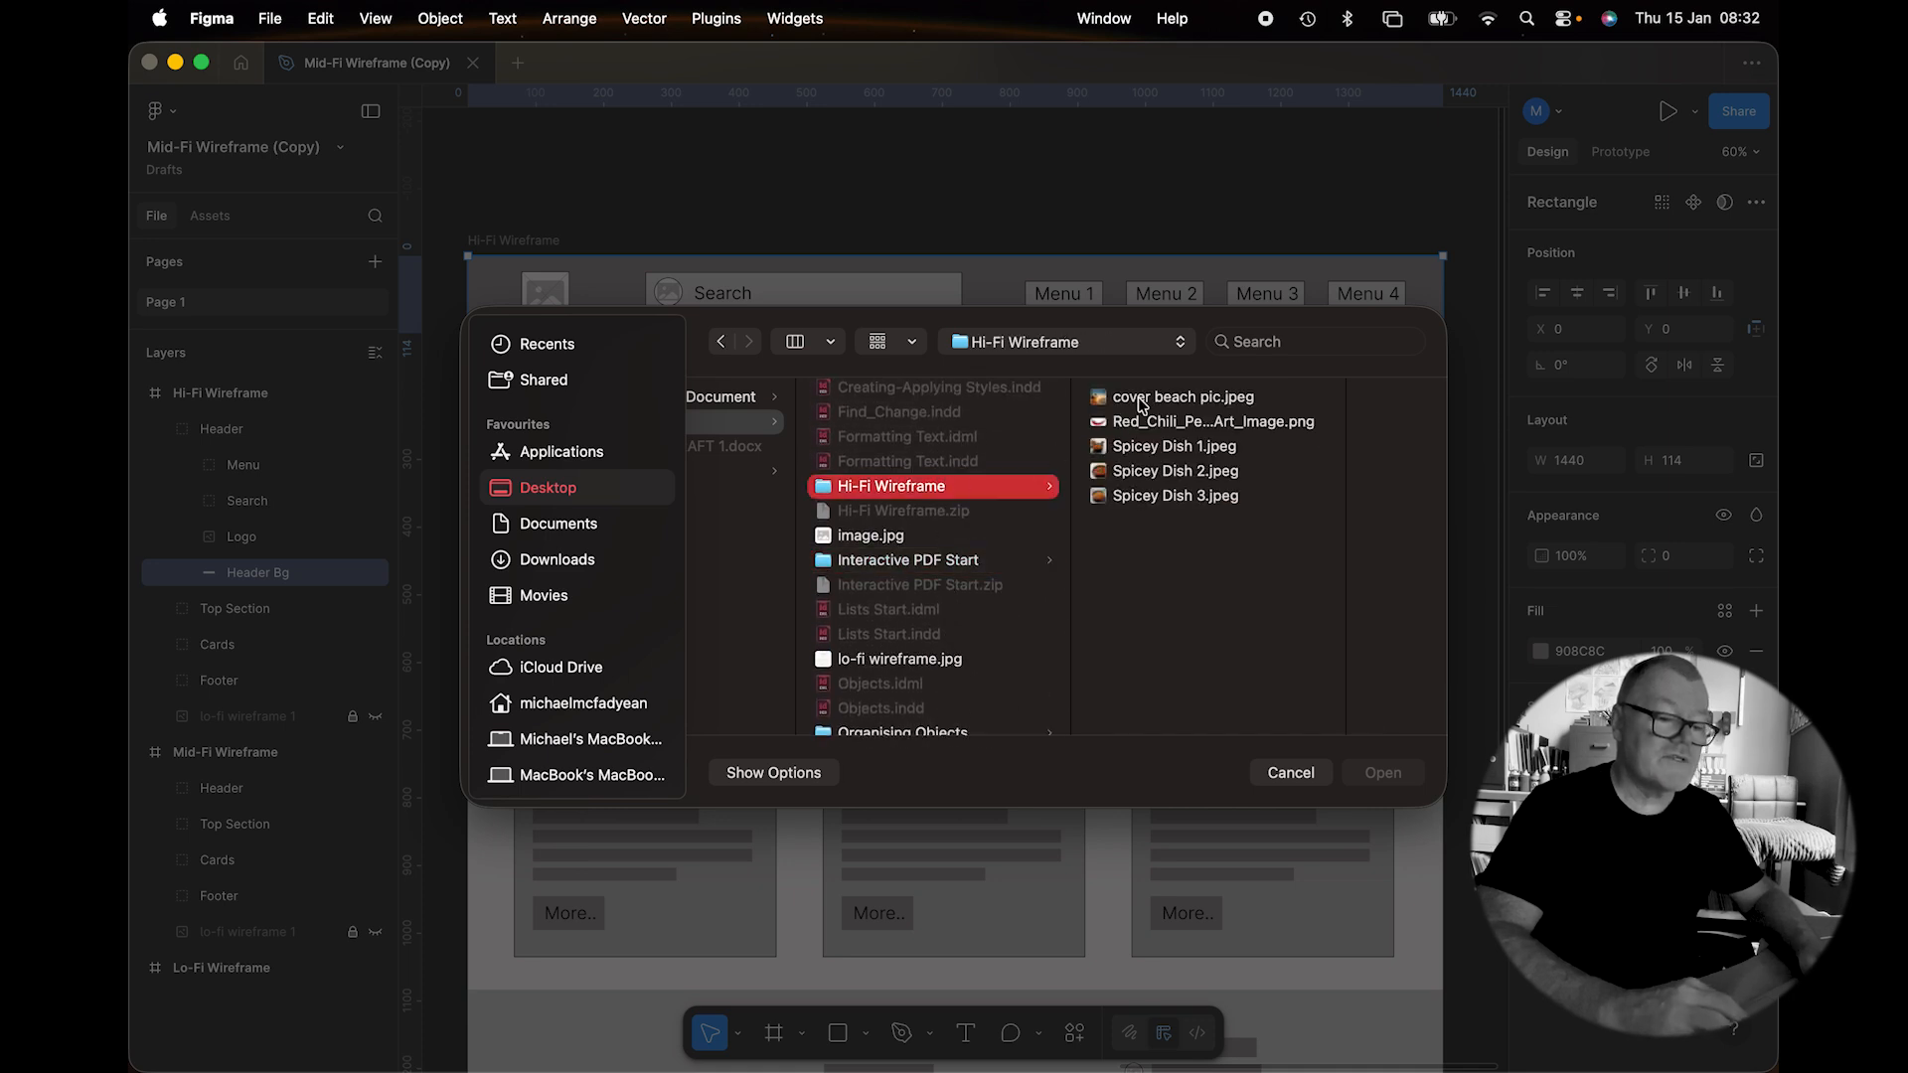
left_click(1141, 399)
left_click(1383, 772)
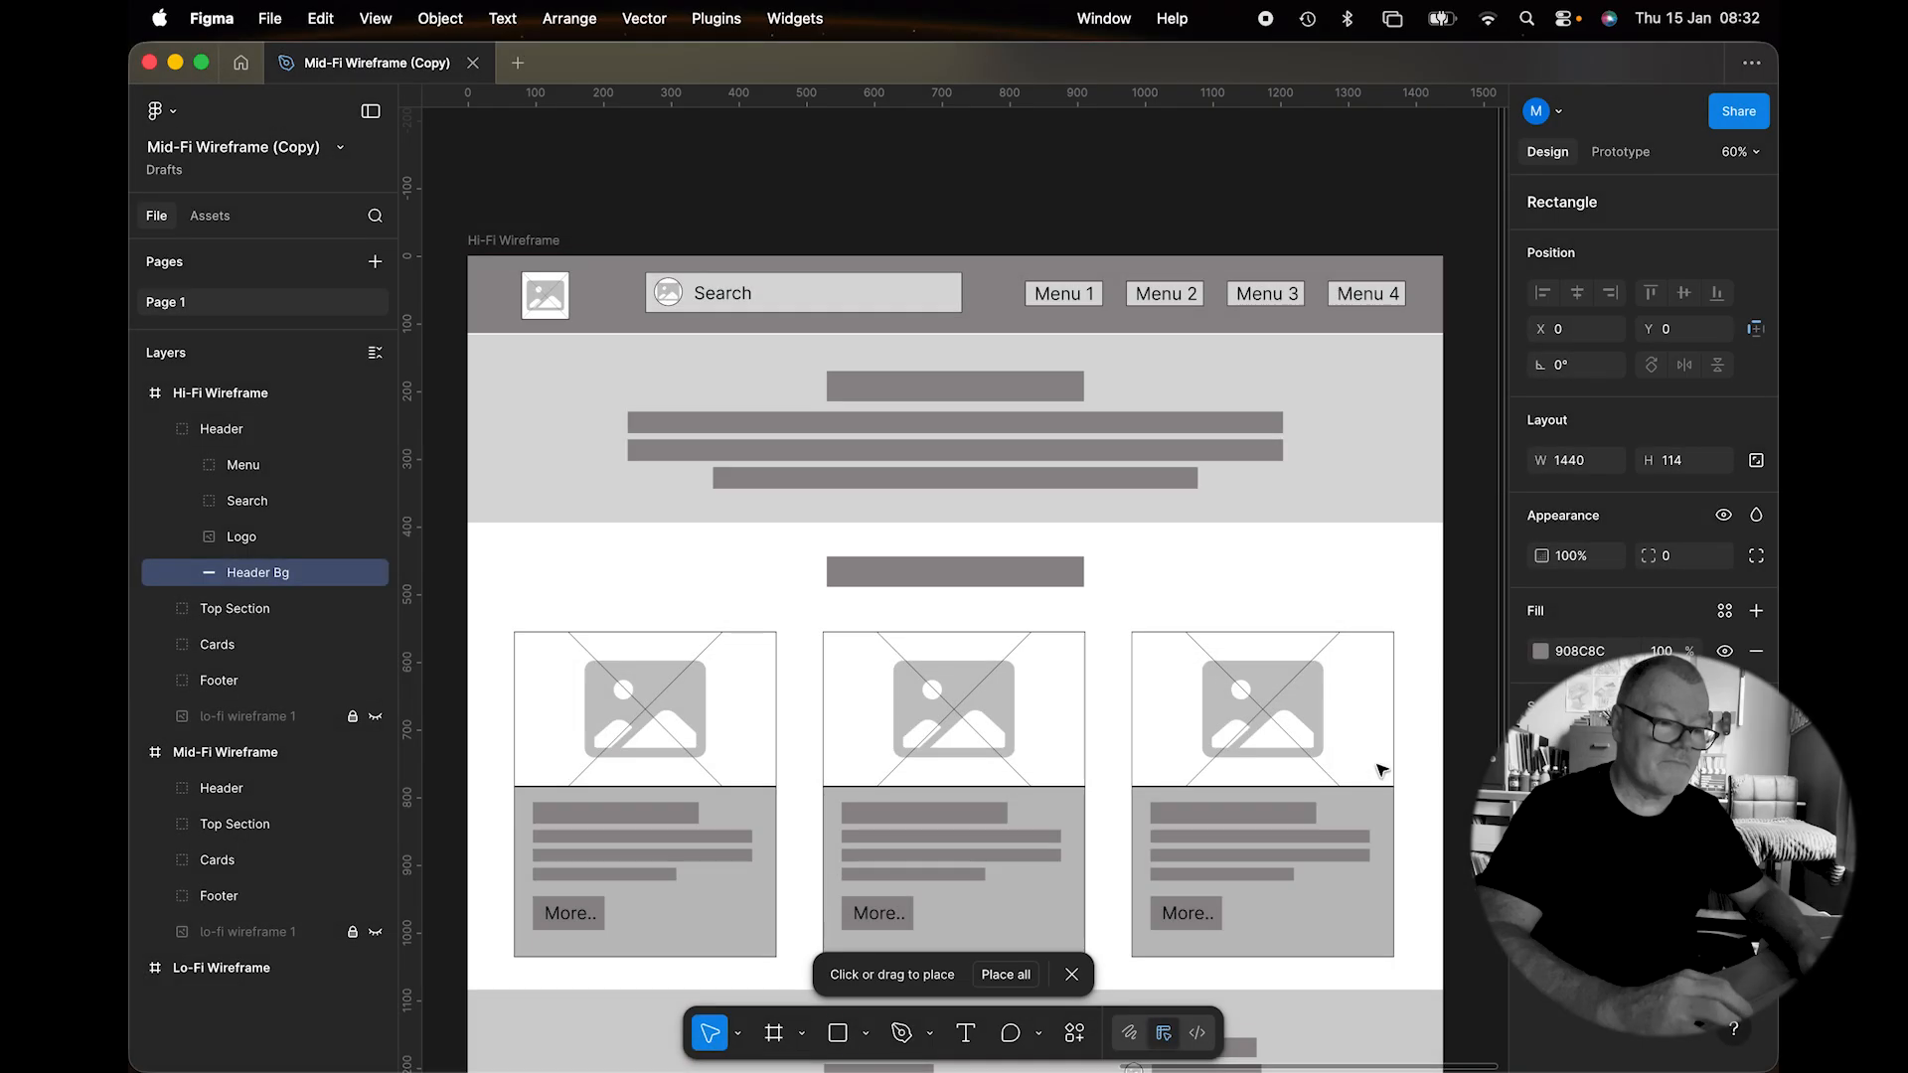
Place the beach photo as Header Bg's image fill and crop it to 1440×114.
left_click(989, 304)
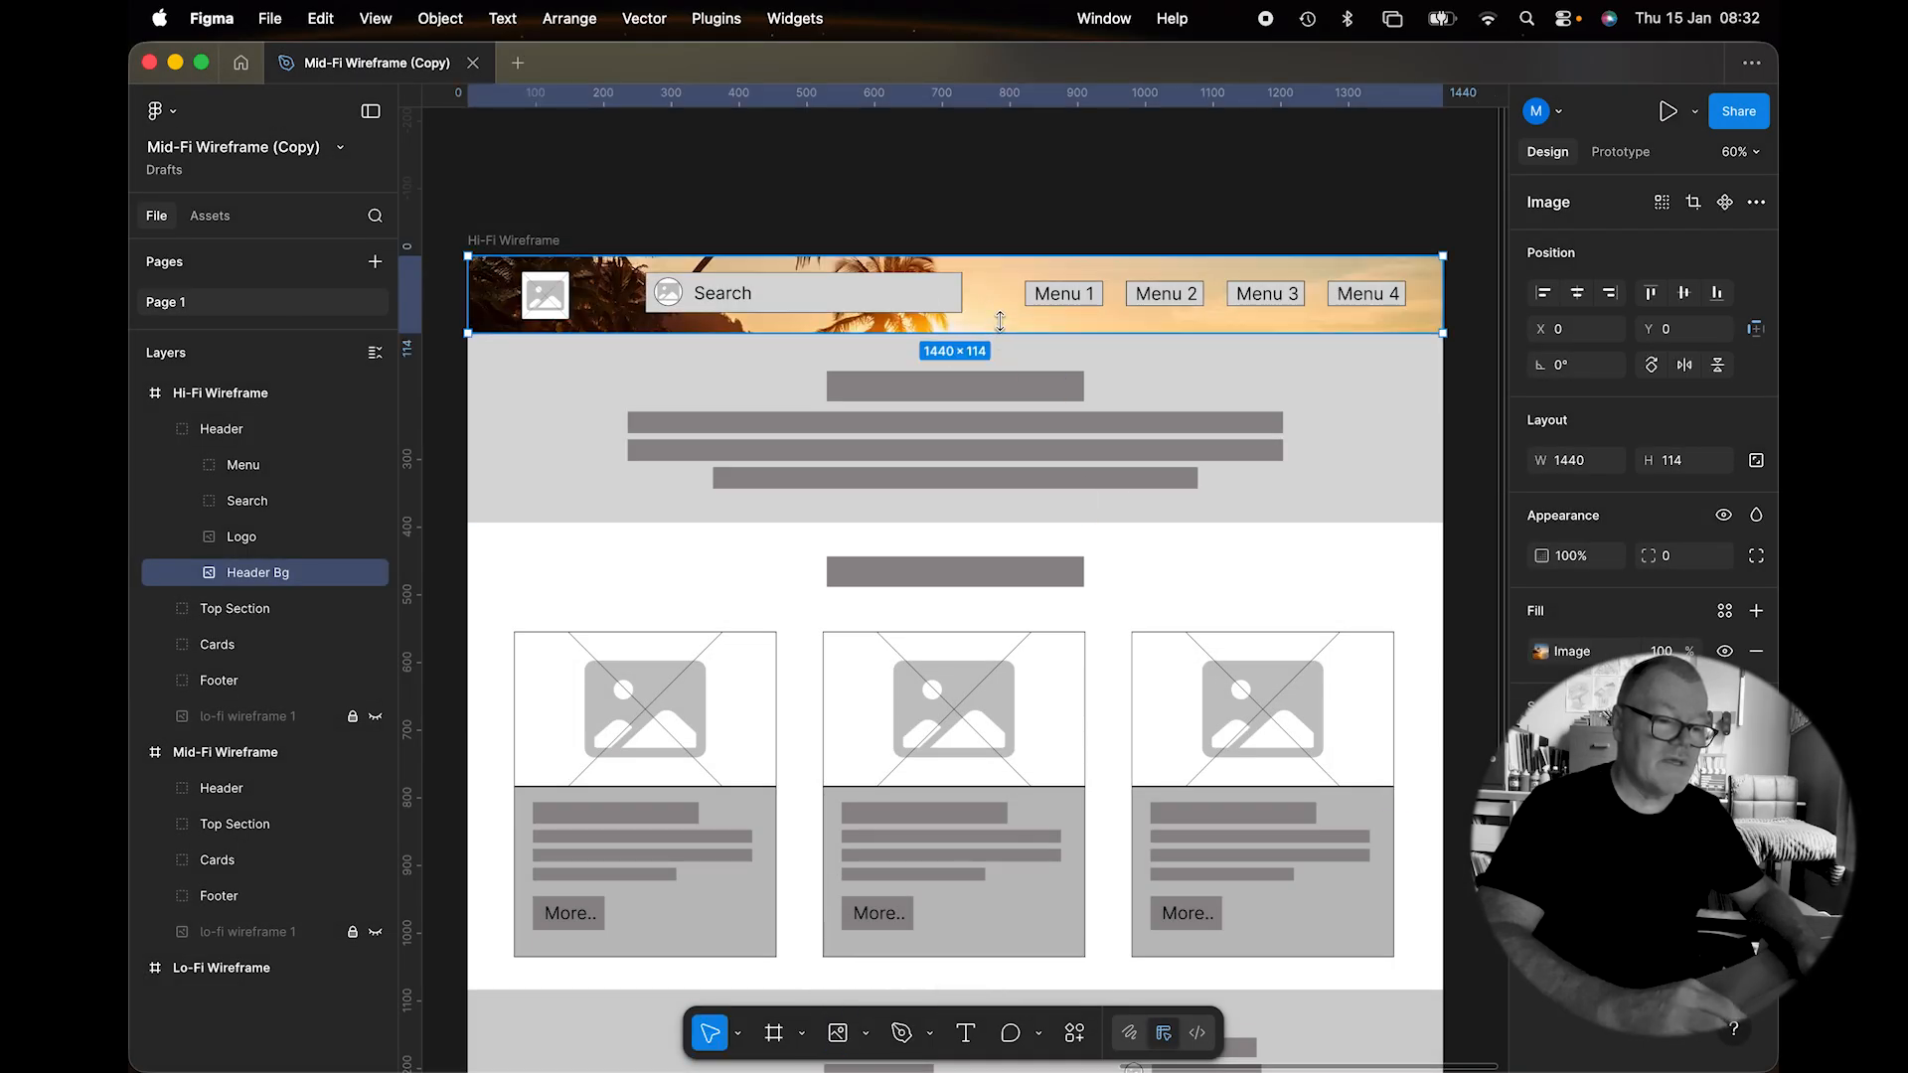
double_click(993, 304)
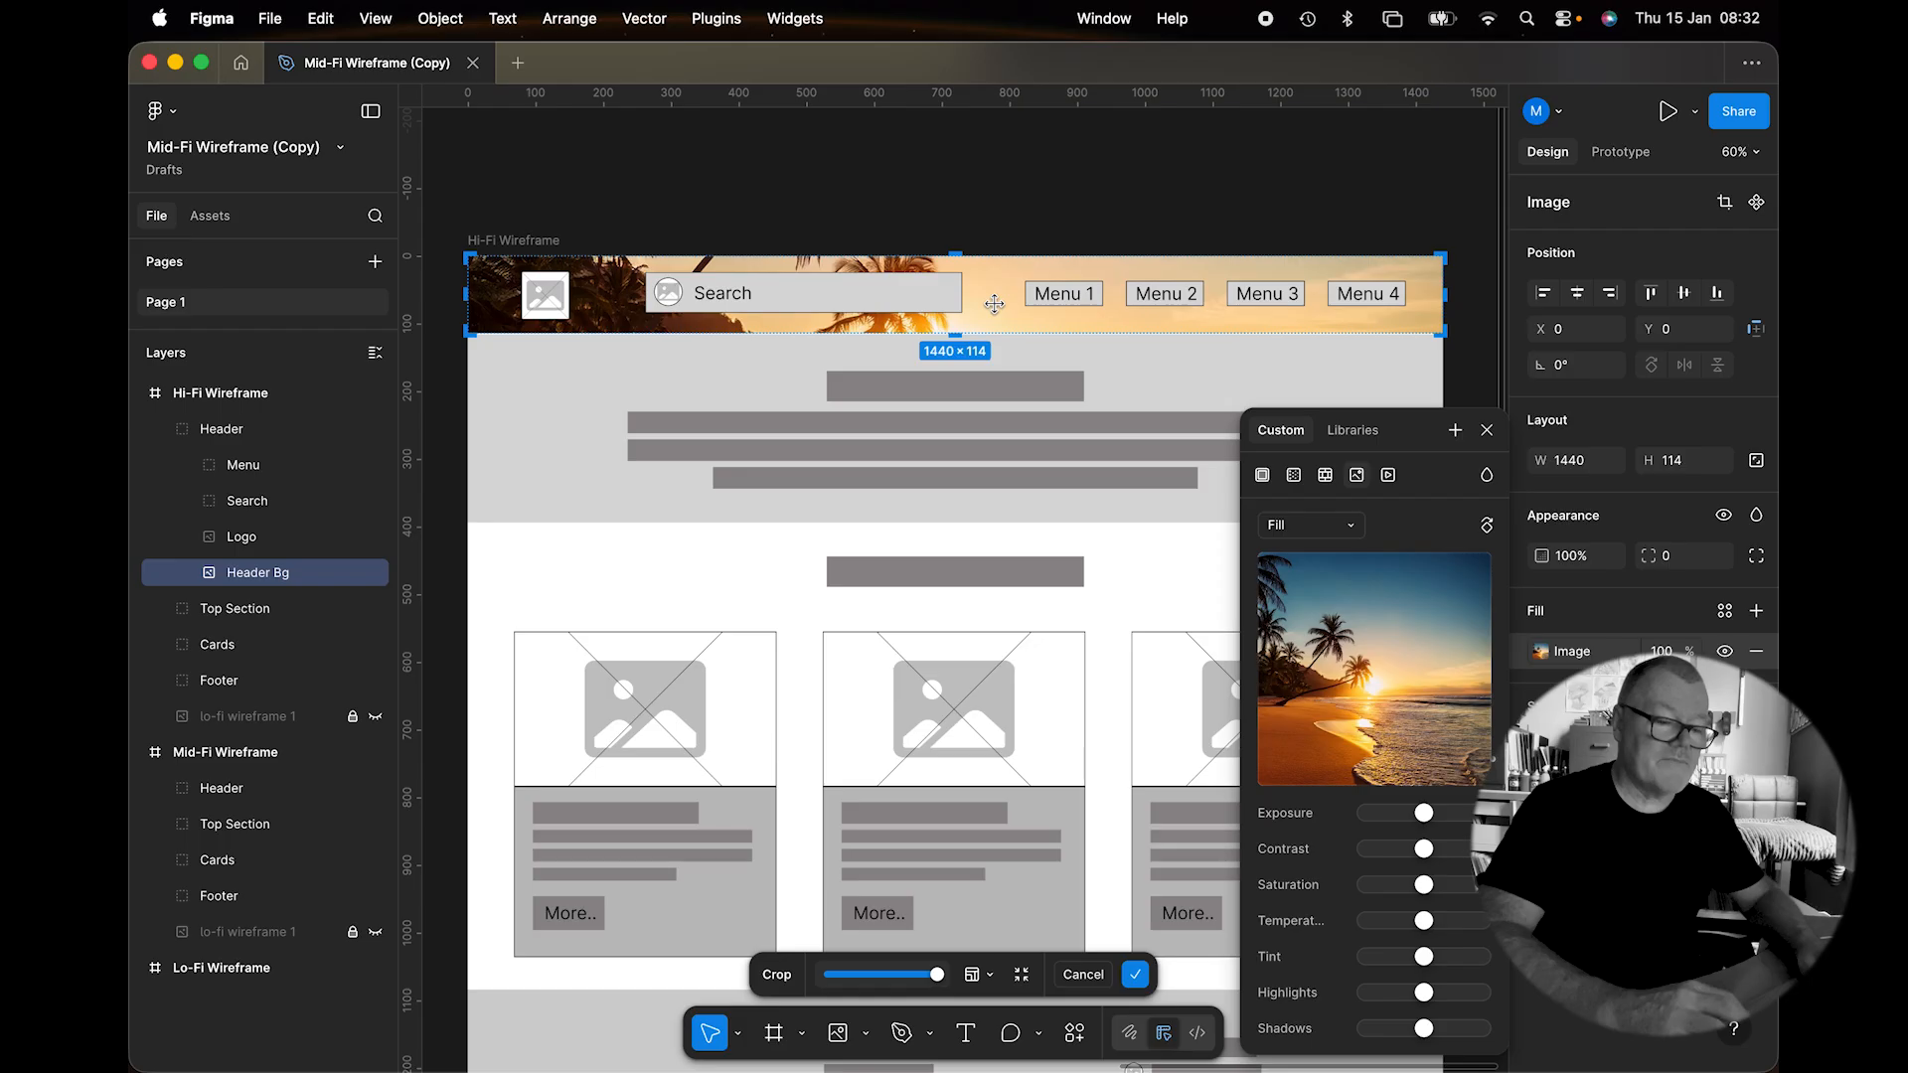
left_click(995, 304)
left_click_drag(995, 304, 994, 264)
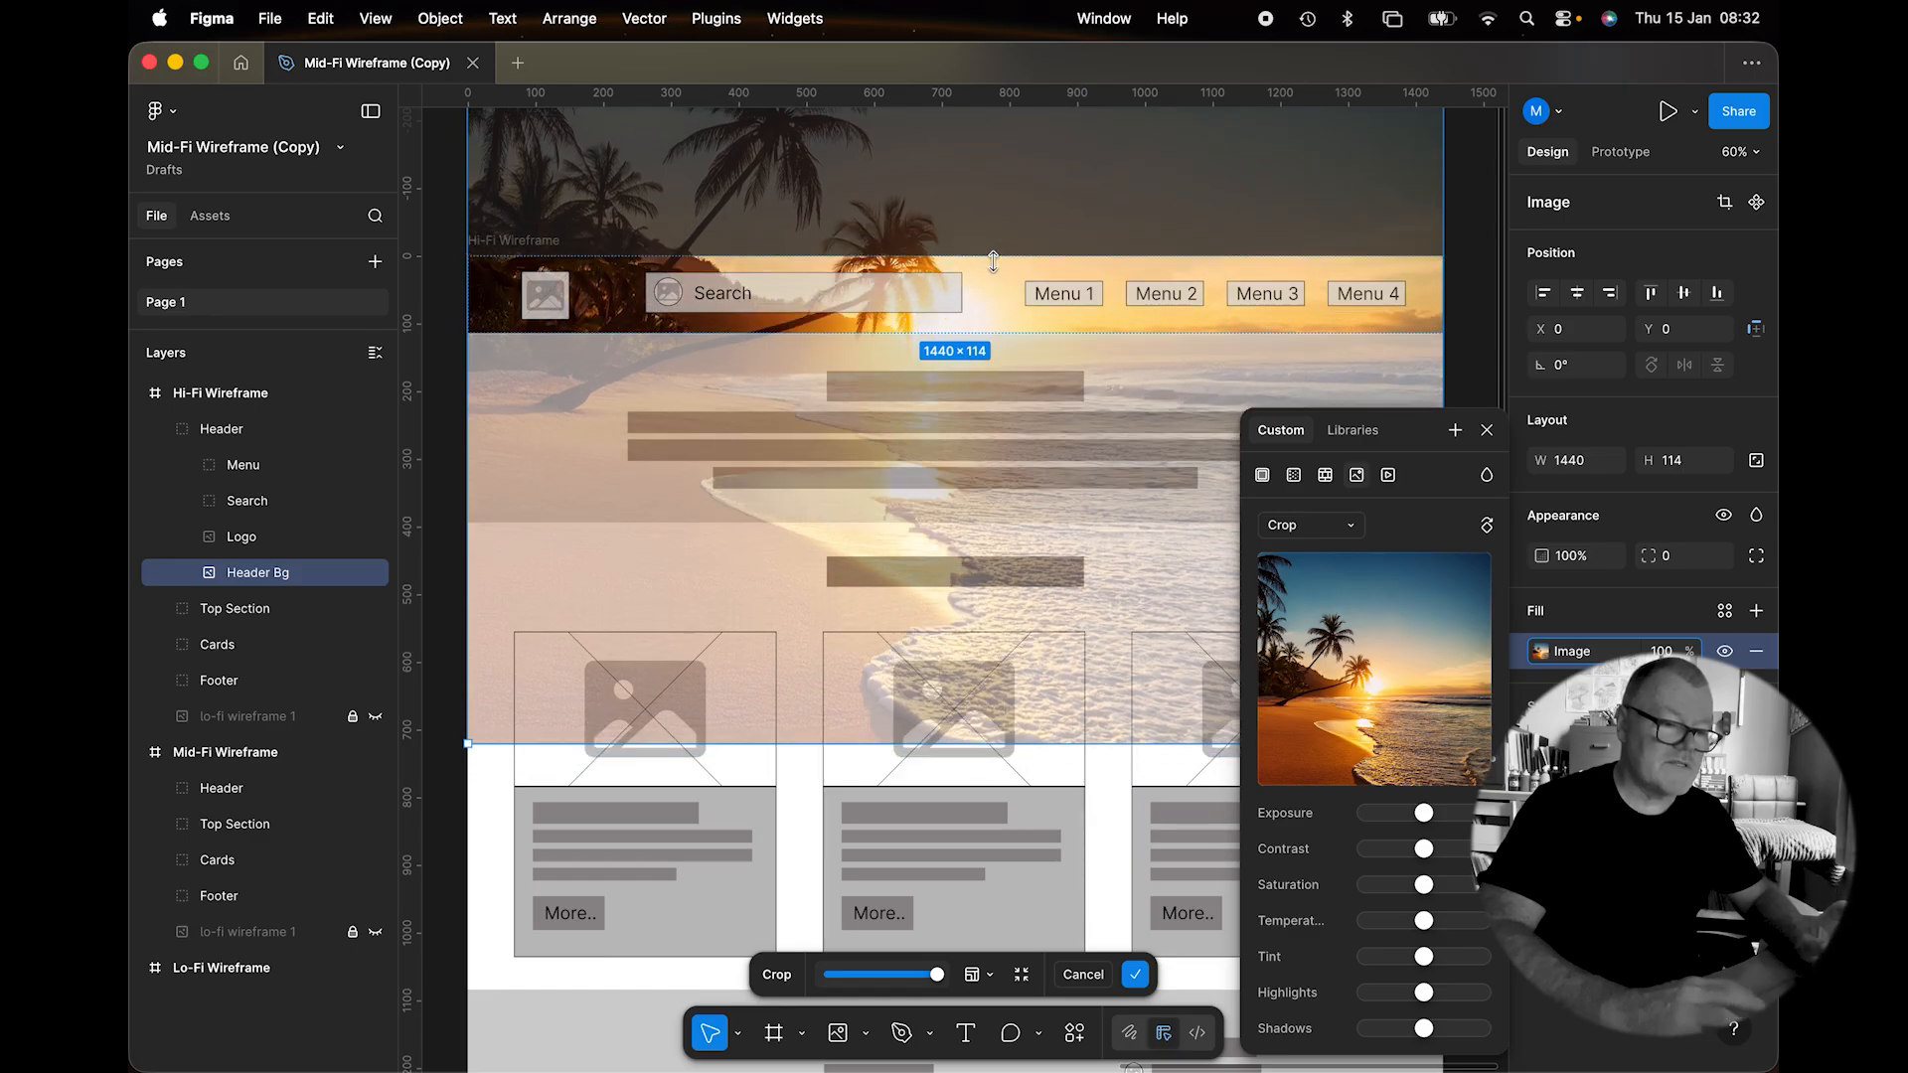
key("Return")
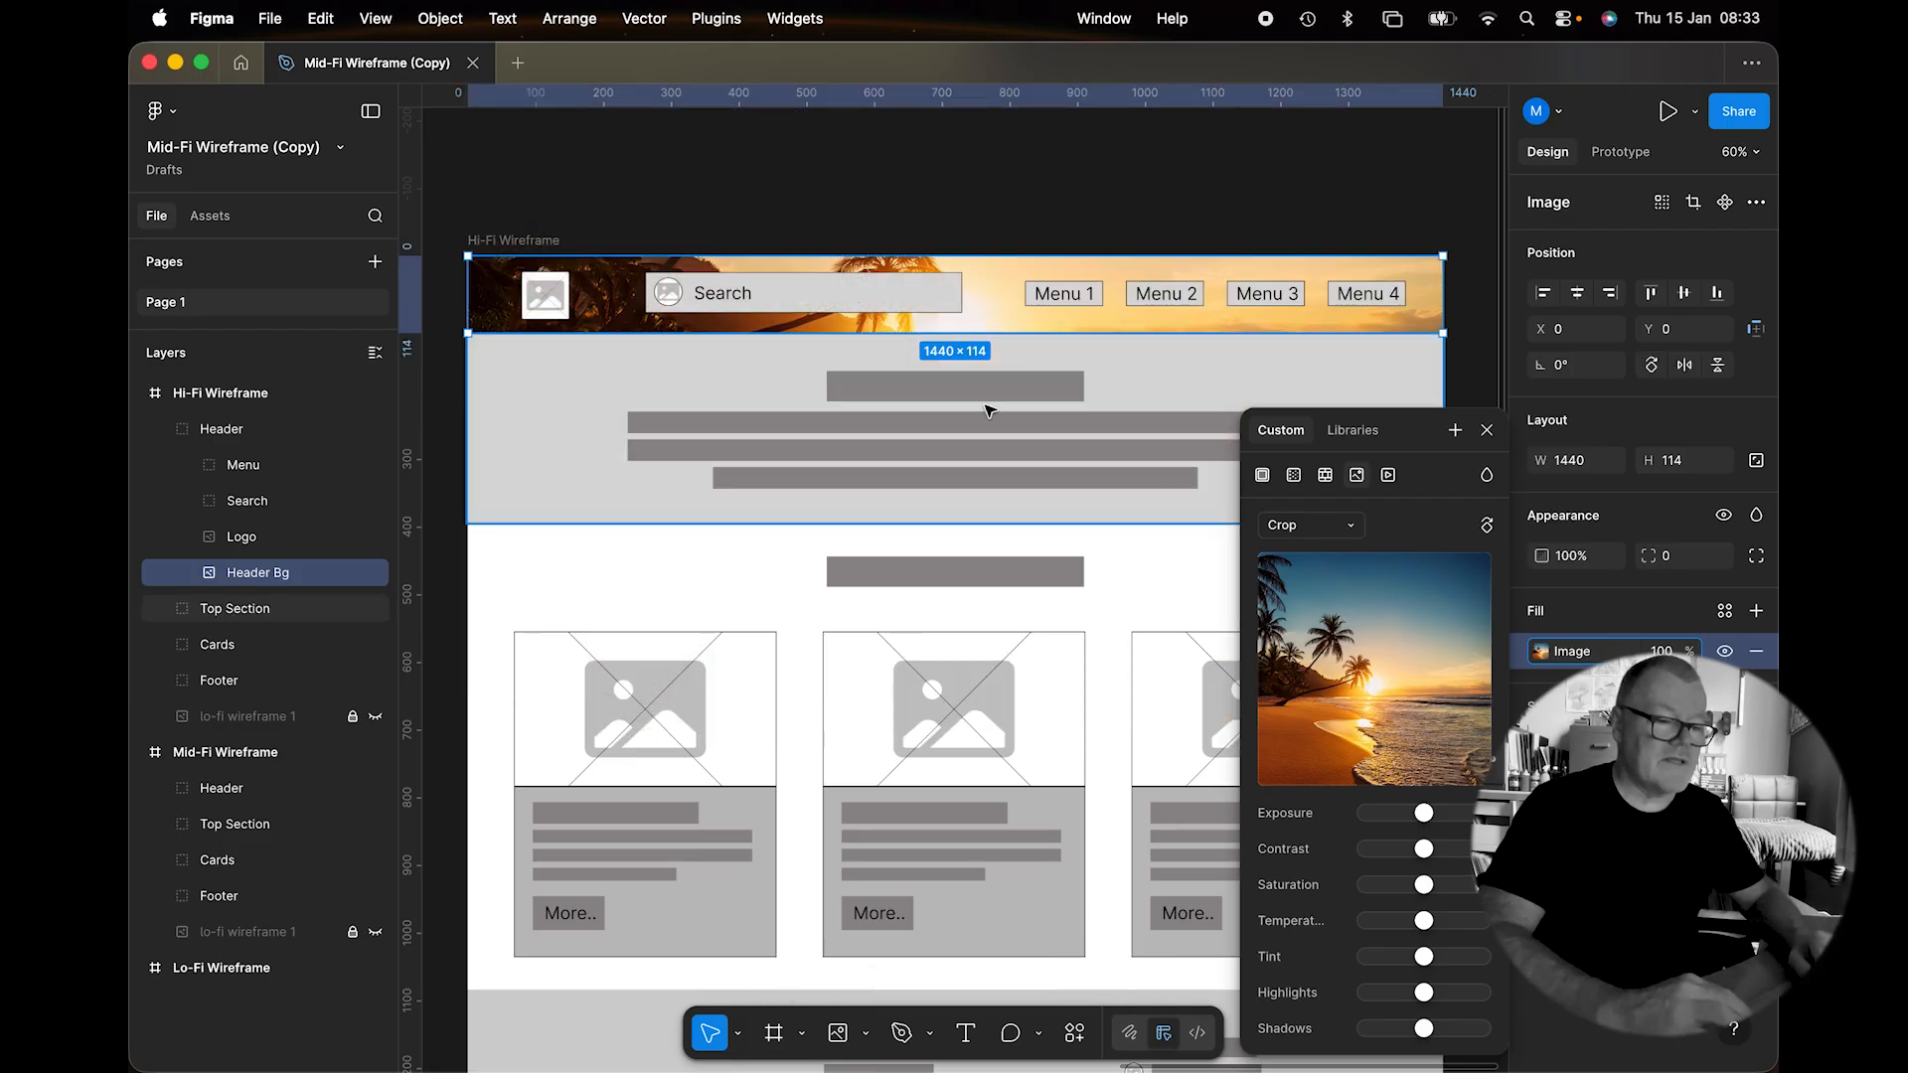
left_click(550, 313)
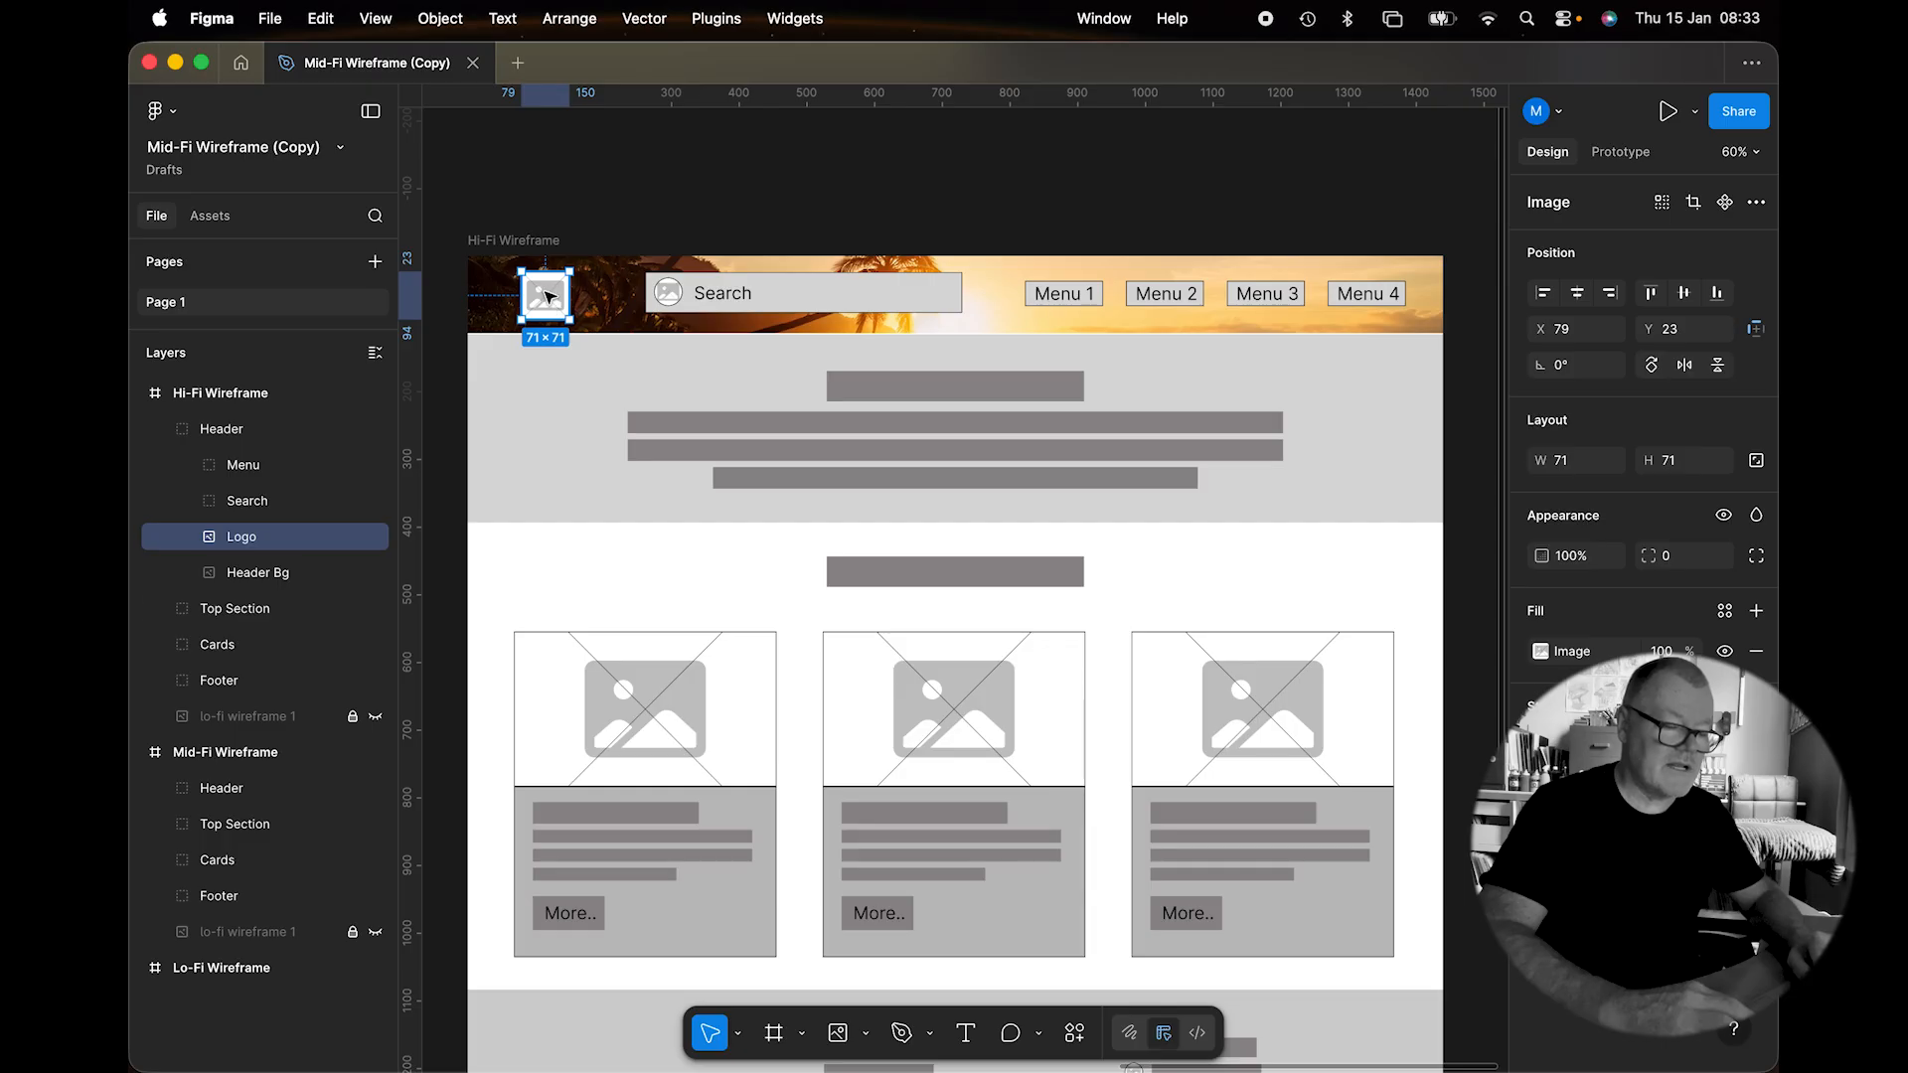
Import the red chili image into the Logo placeholder with its fill mode set to Fit.
left_click(865, 1034)
left_click(954, 988)
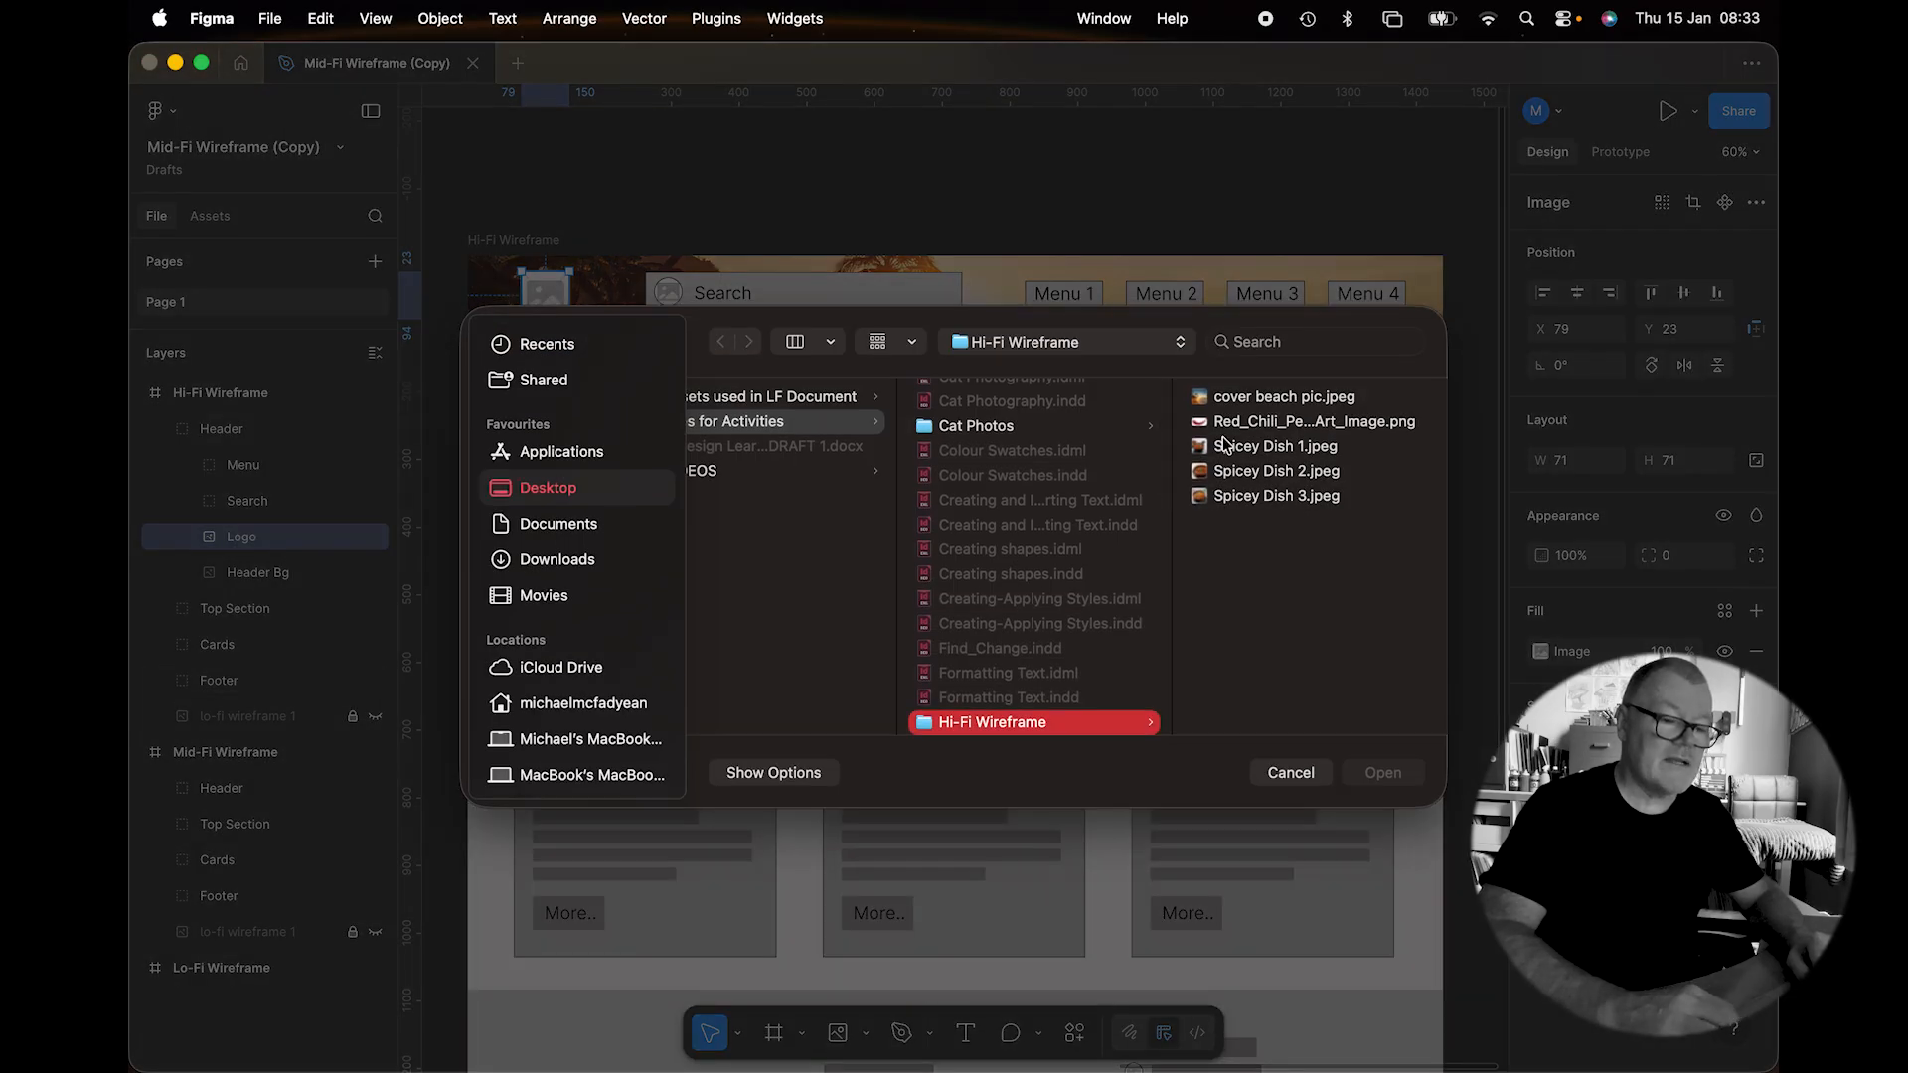
double_click(1202, 424)
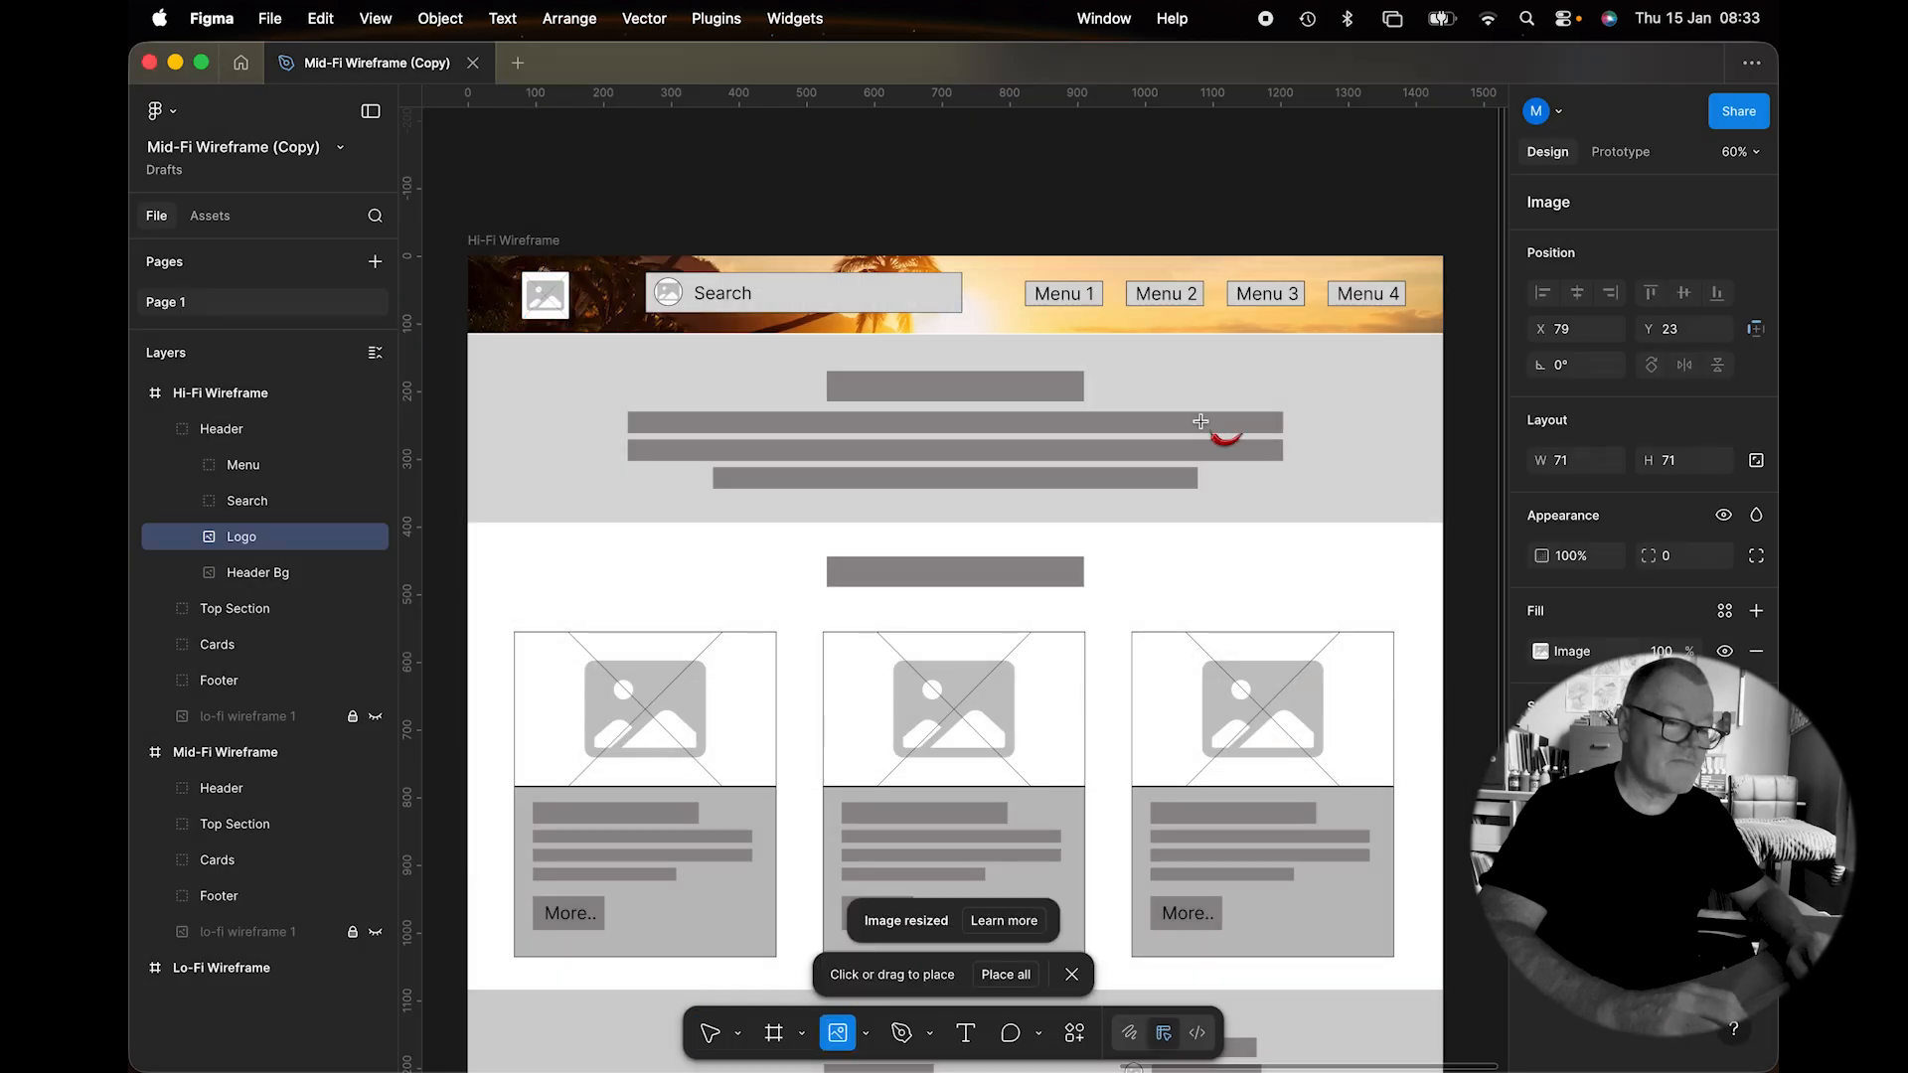
left_click(551, 295)
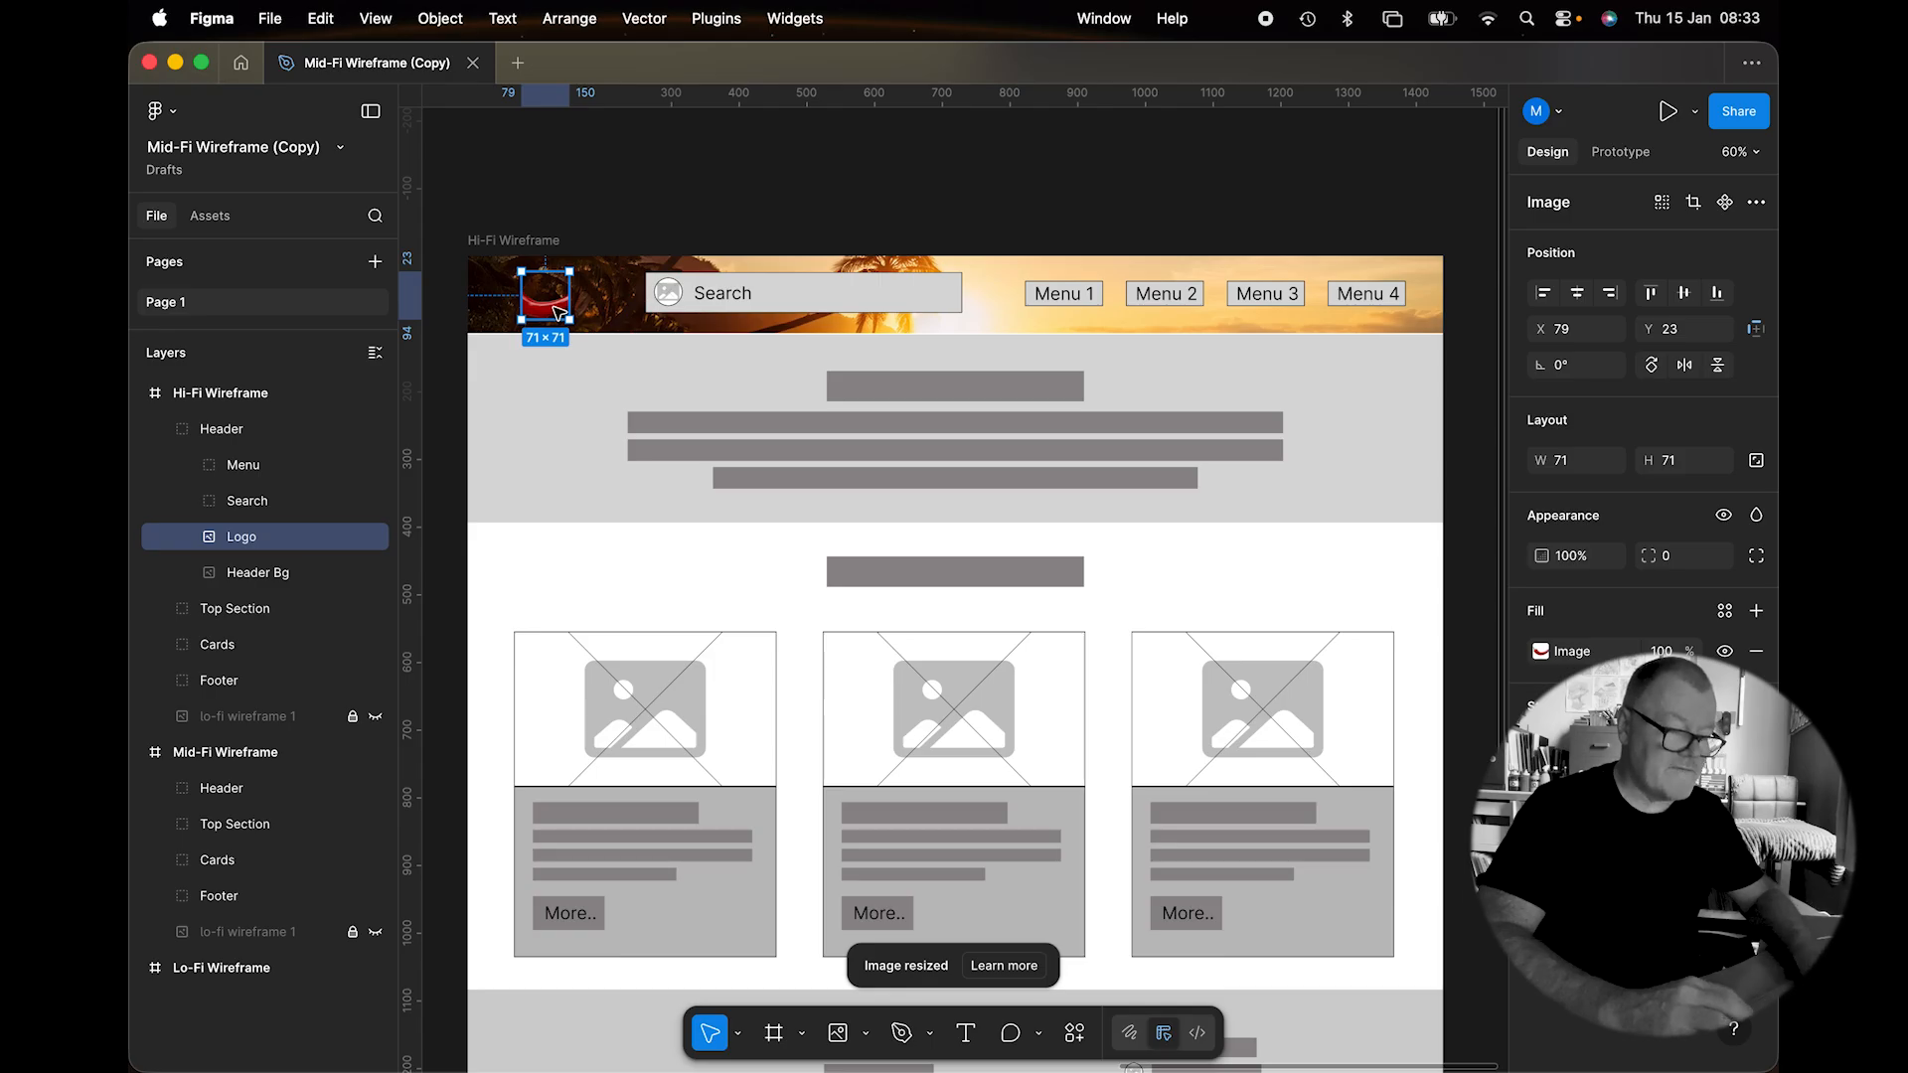
scroll(556, 313, "up", 10)
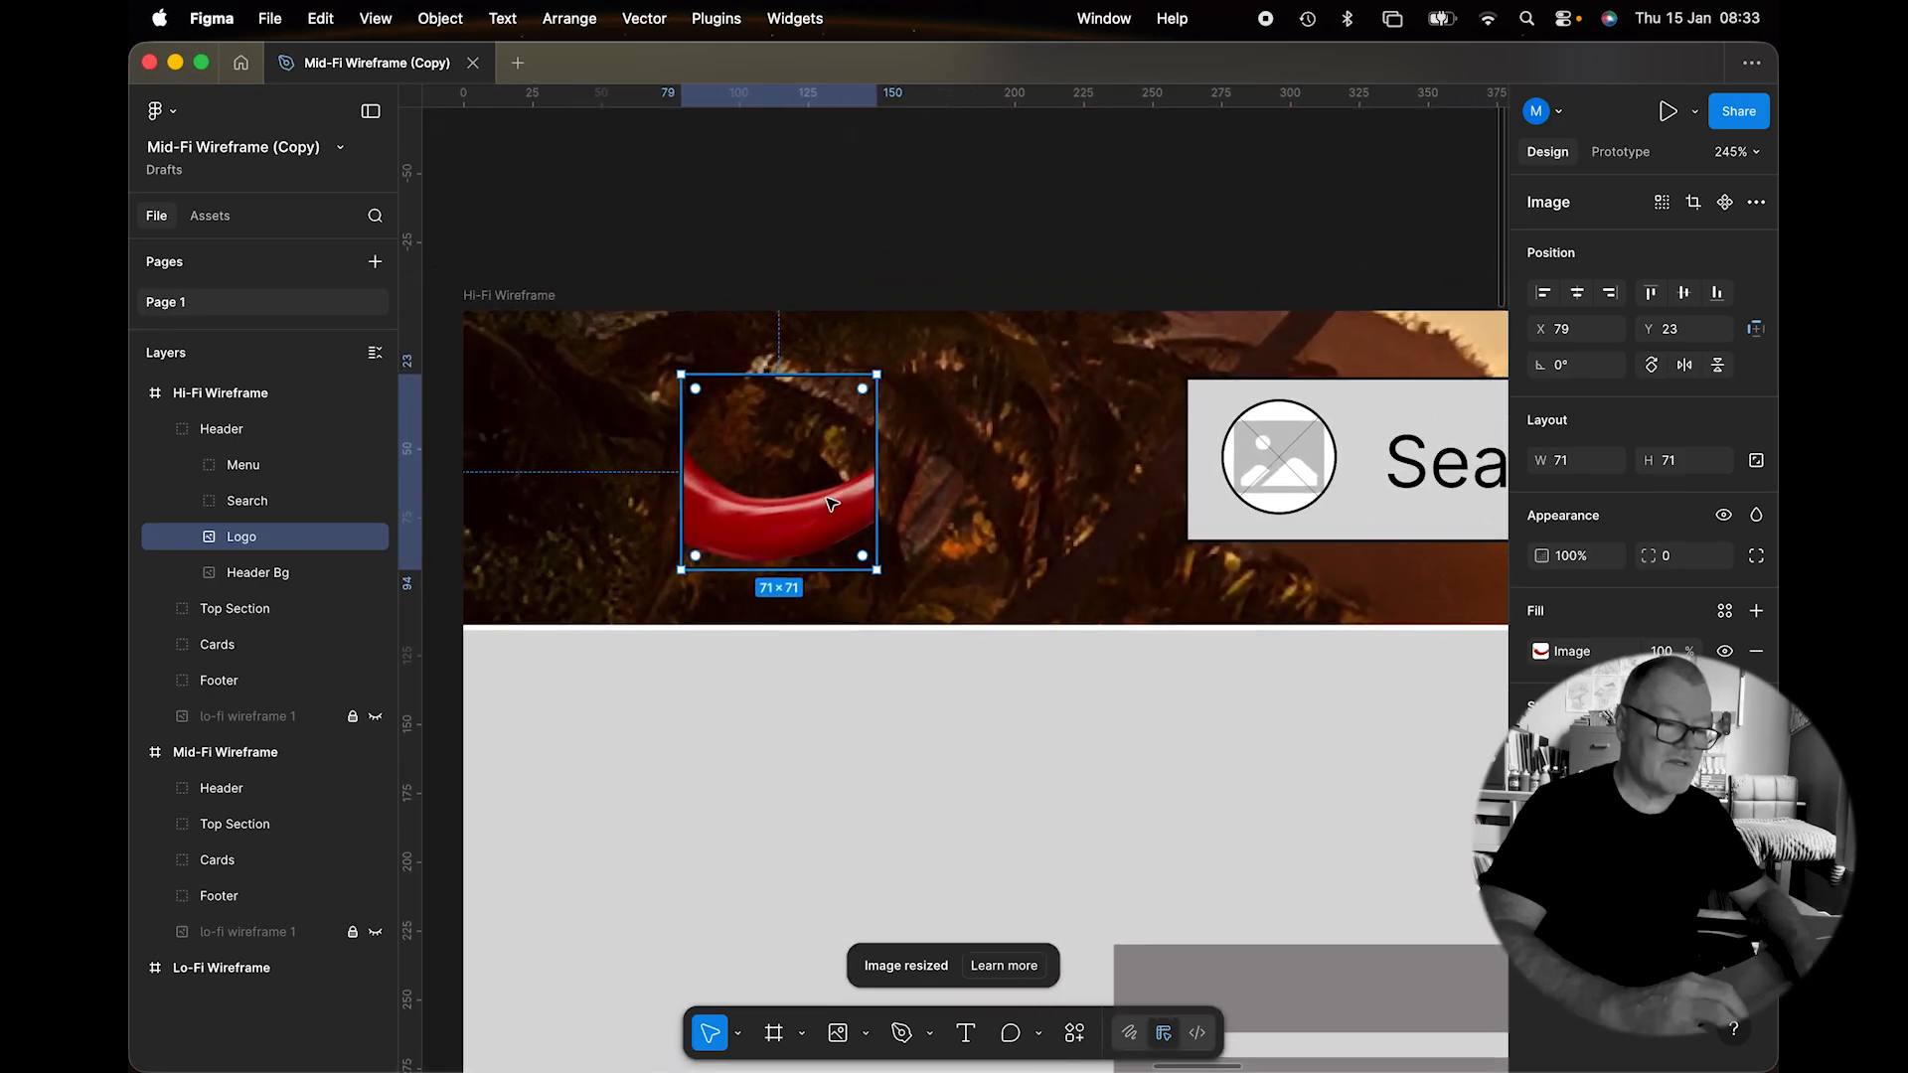
left_click(1541, 652)
left_click(1337, 532)
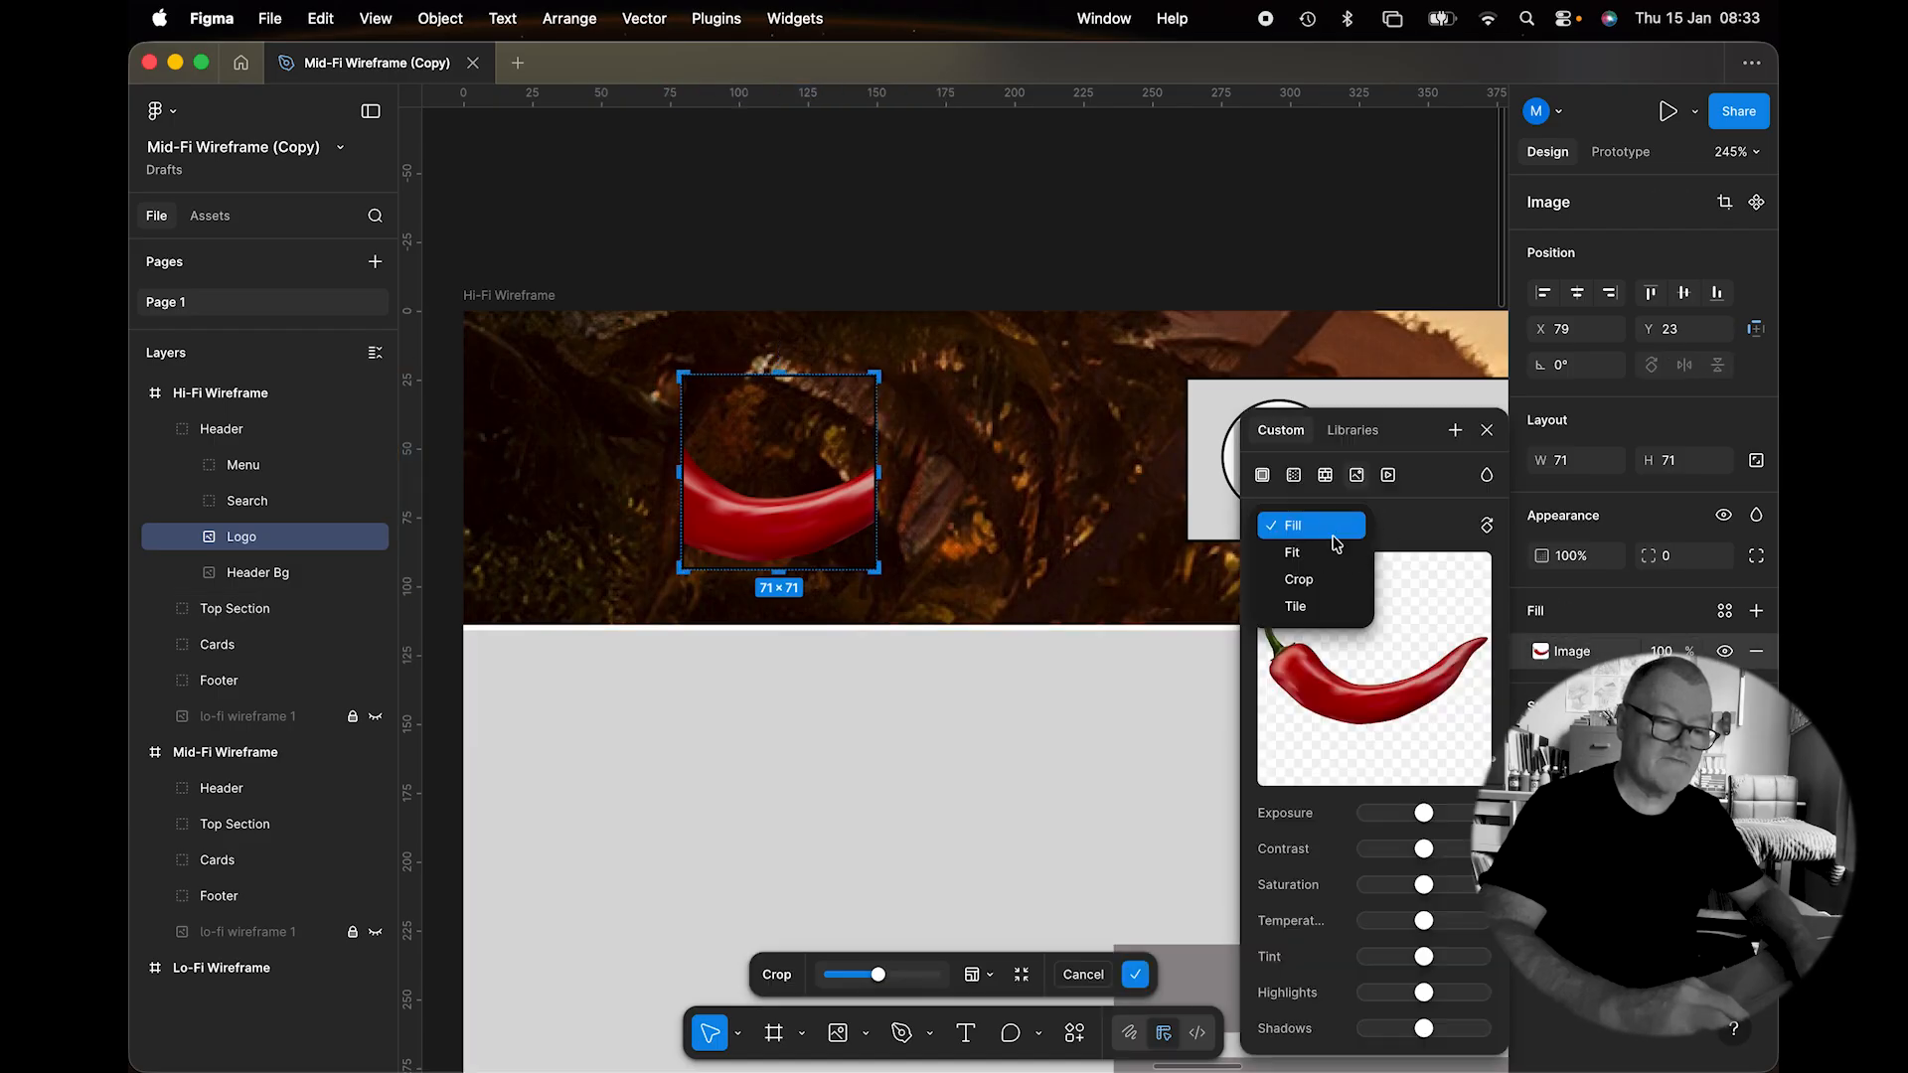
left_click(1334, 553)
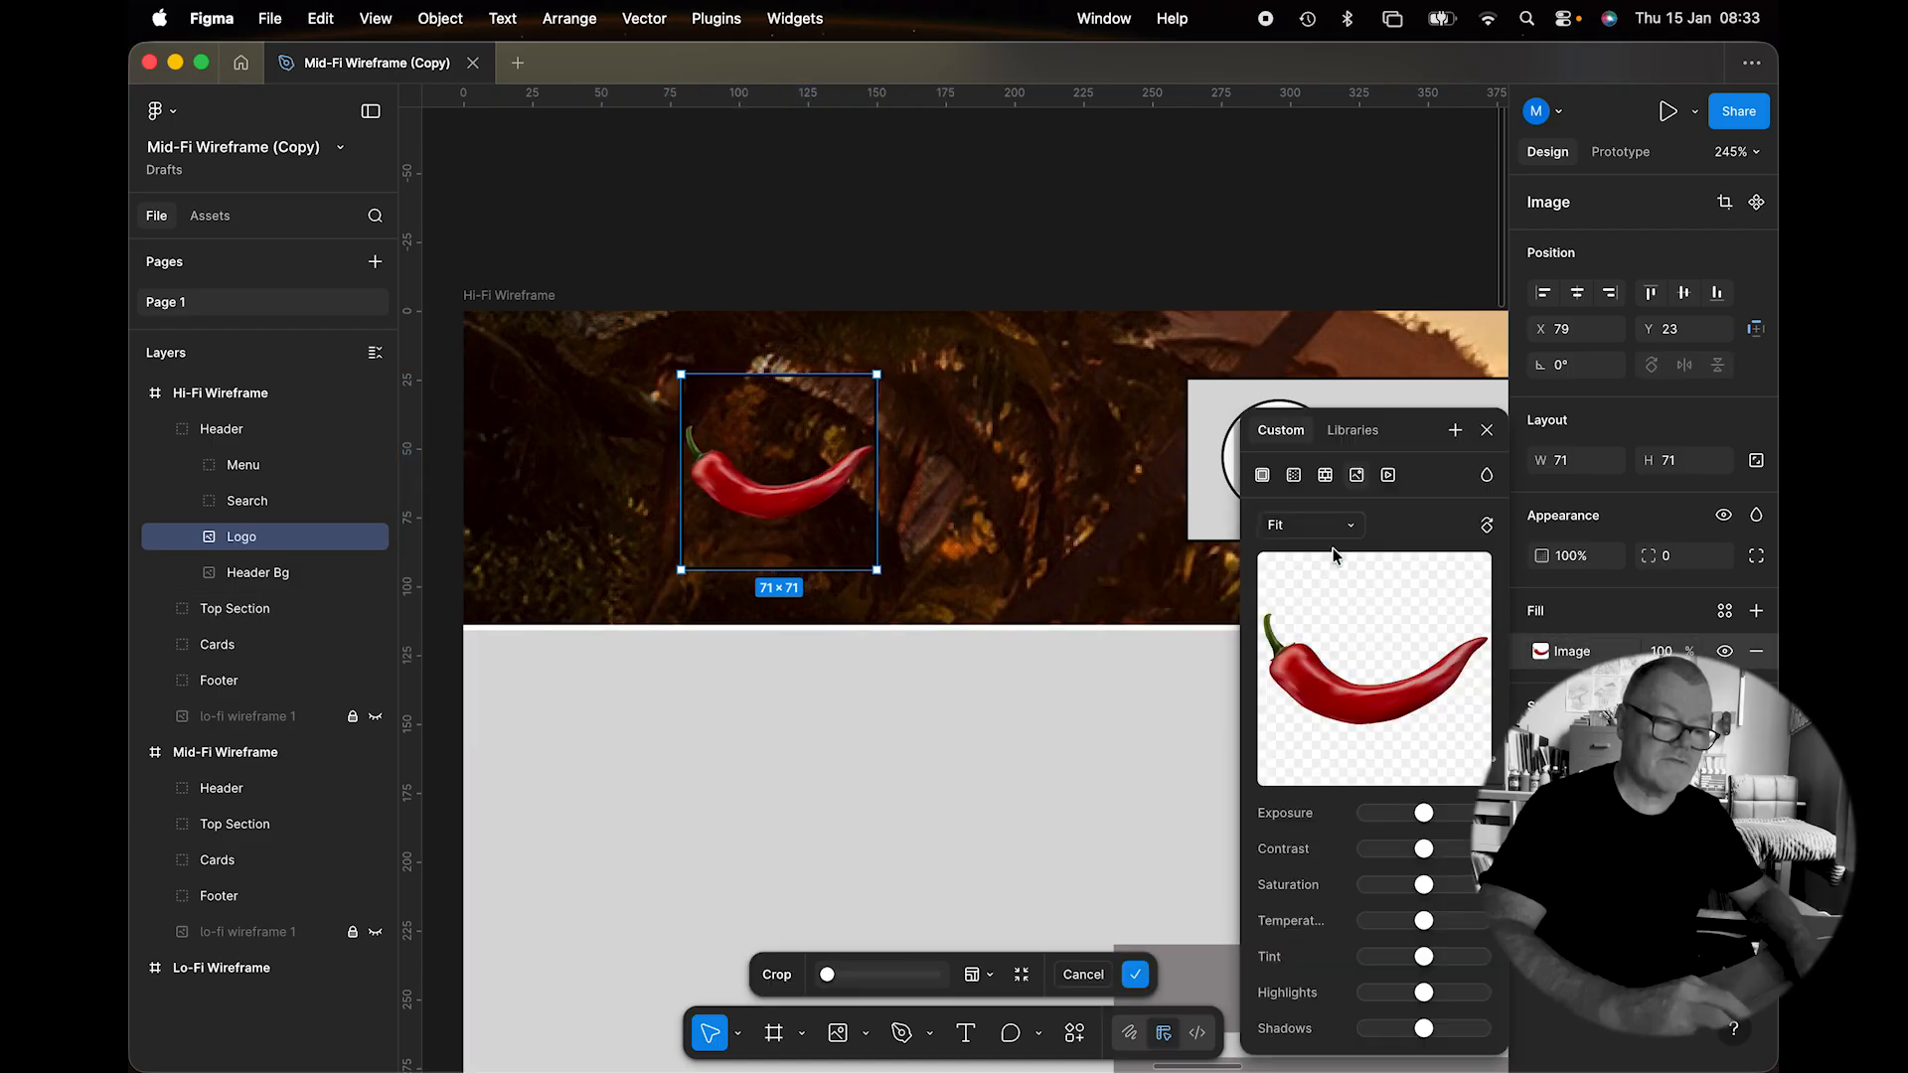
left_click(1487, 432)
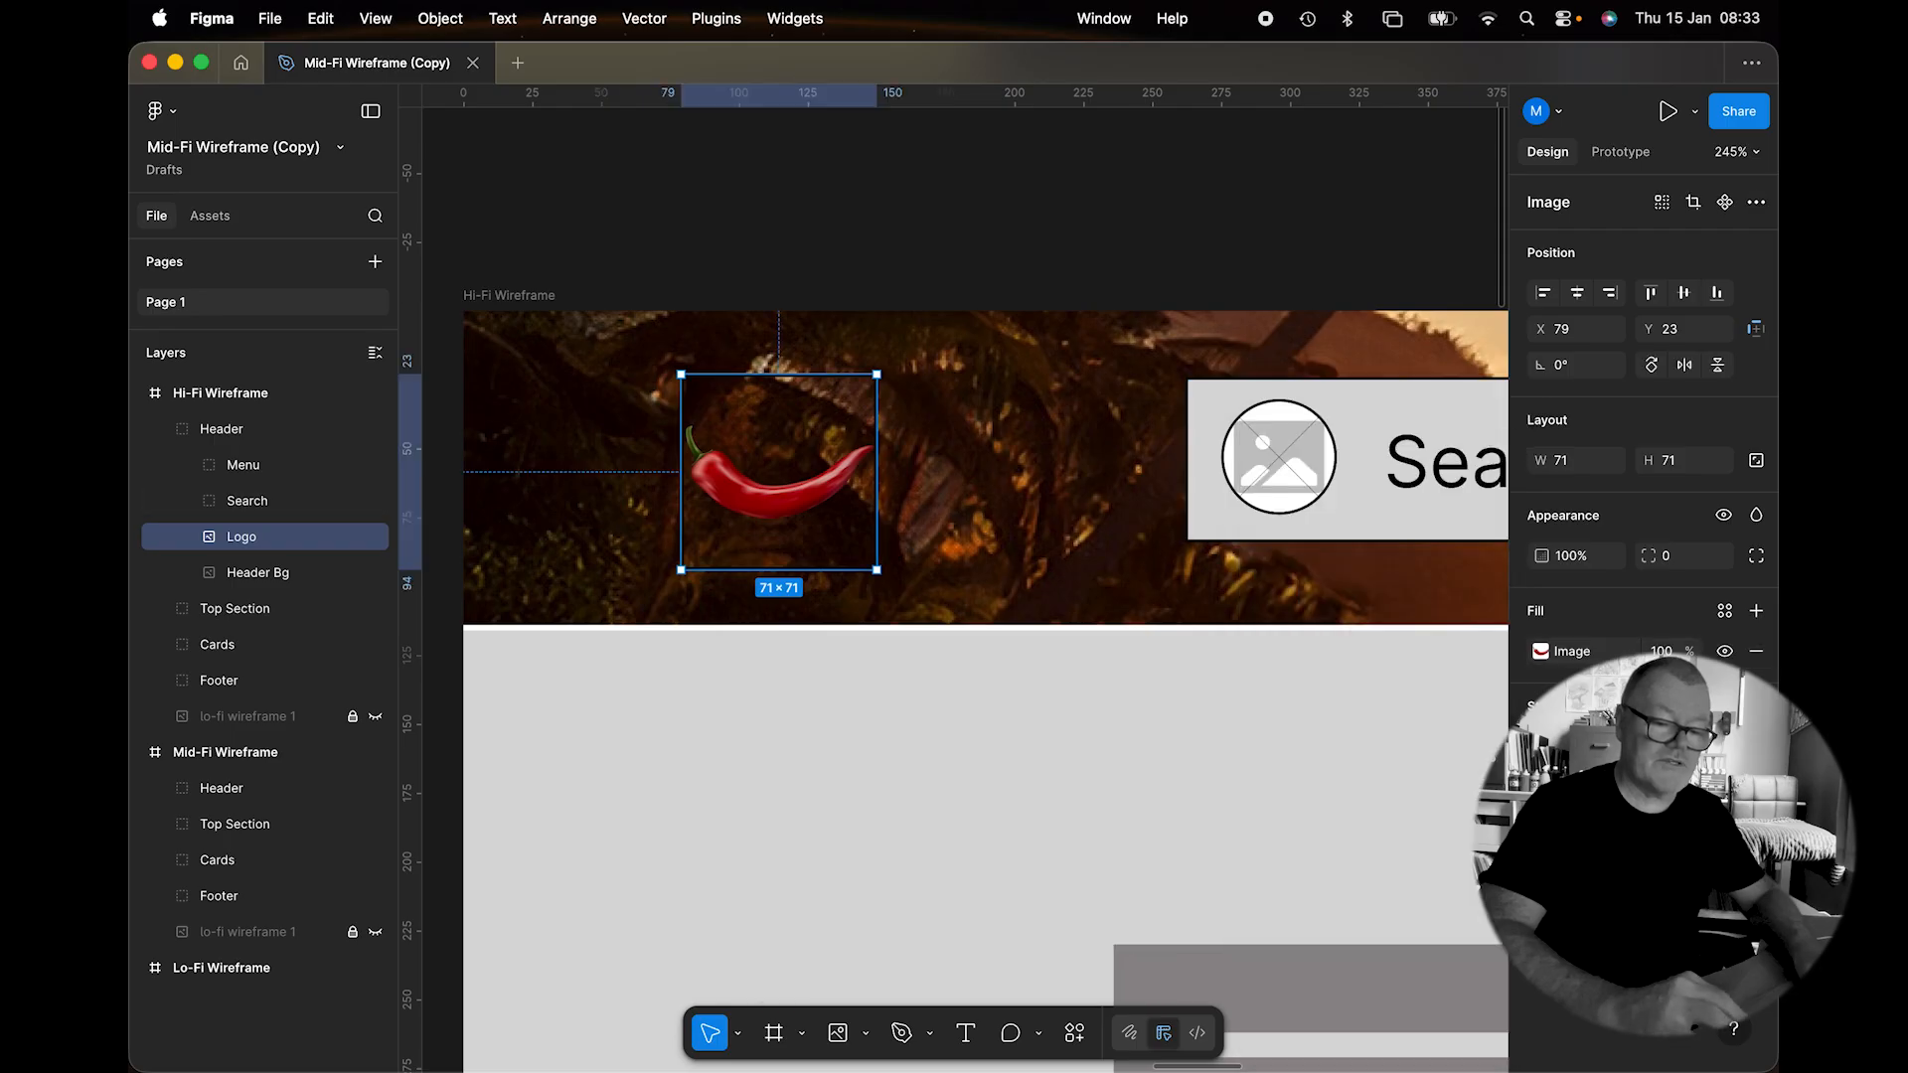
Scale the chili logo to 120×120 with the Scale tool and move it to X 64, Y -4.
left_click(838, 489)
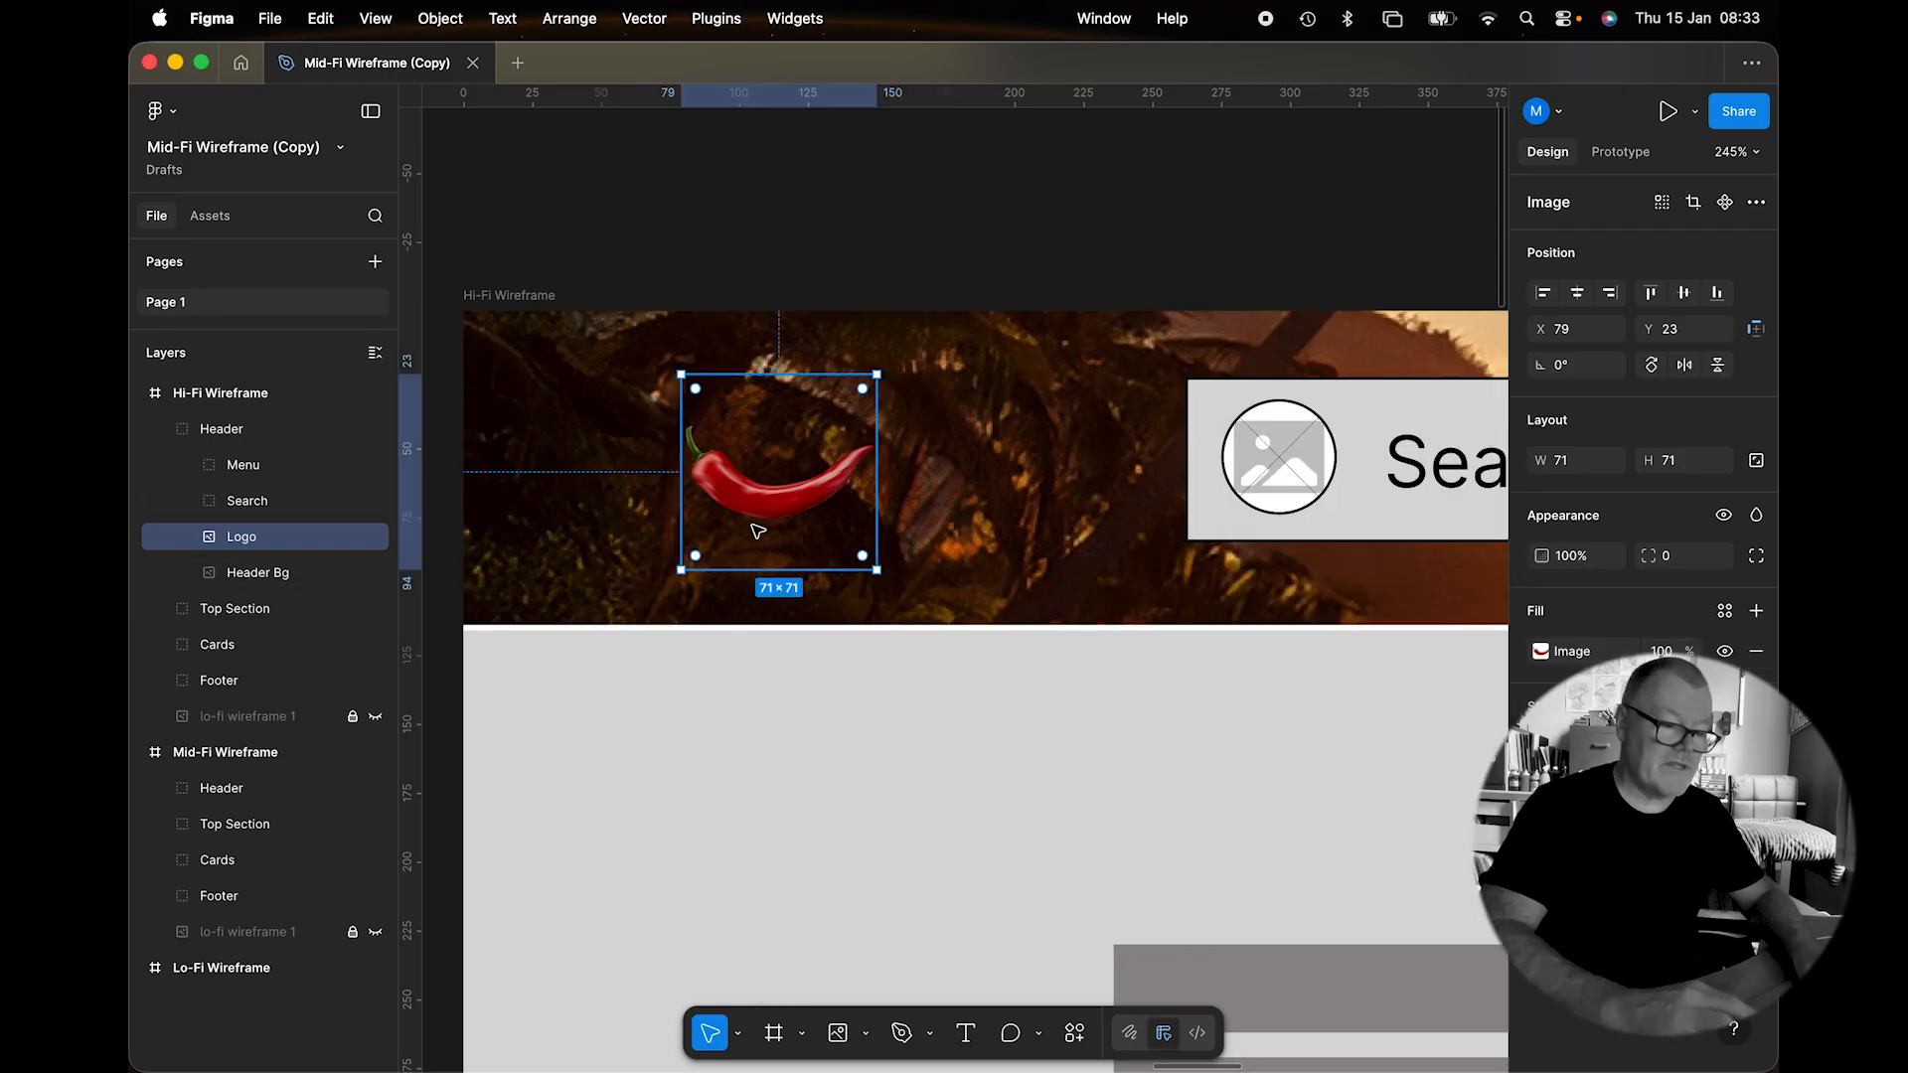
left_click(740, 1038)
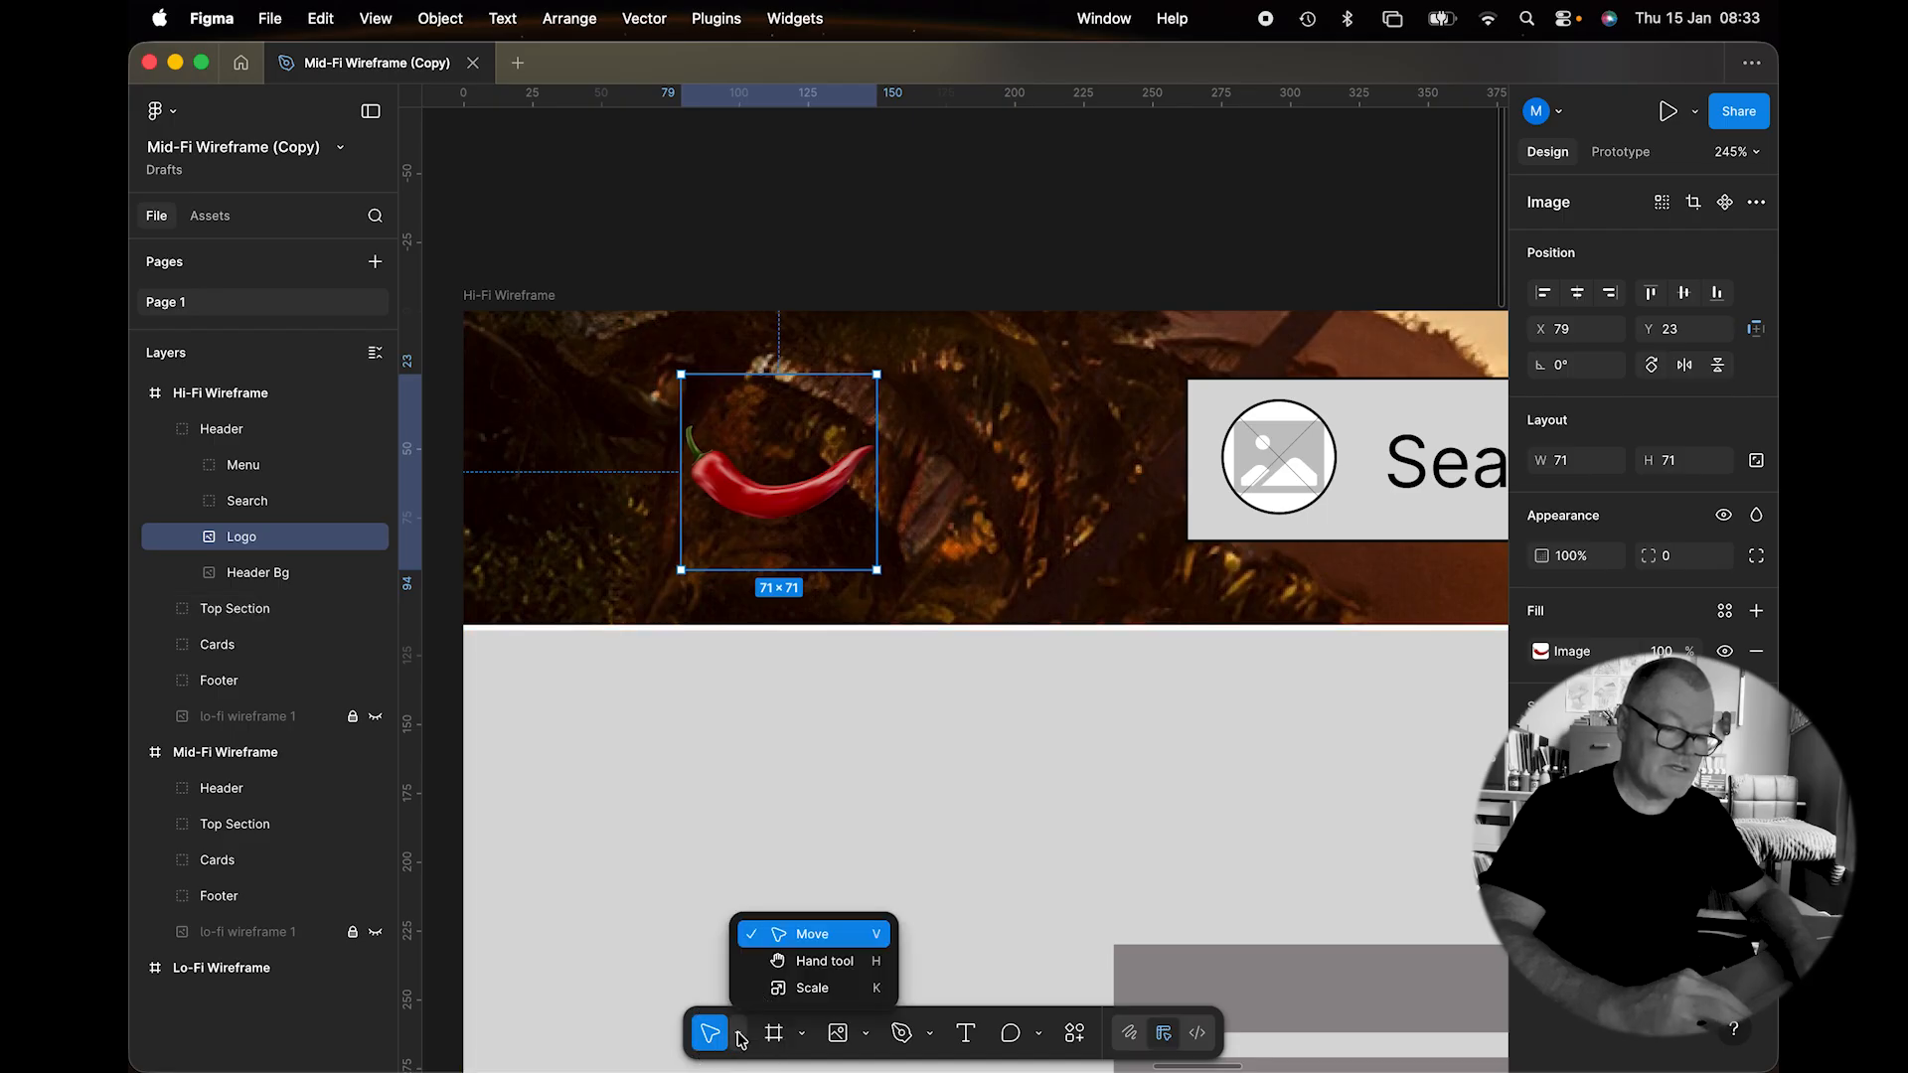
left_click(782, 987)
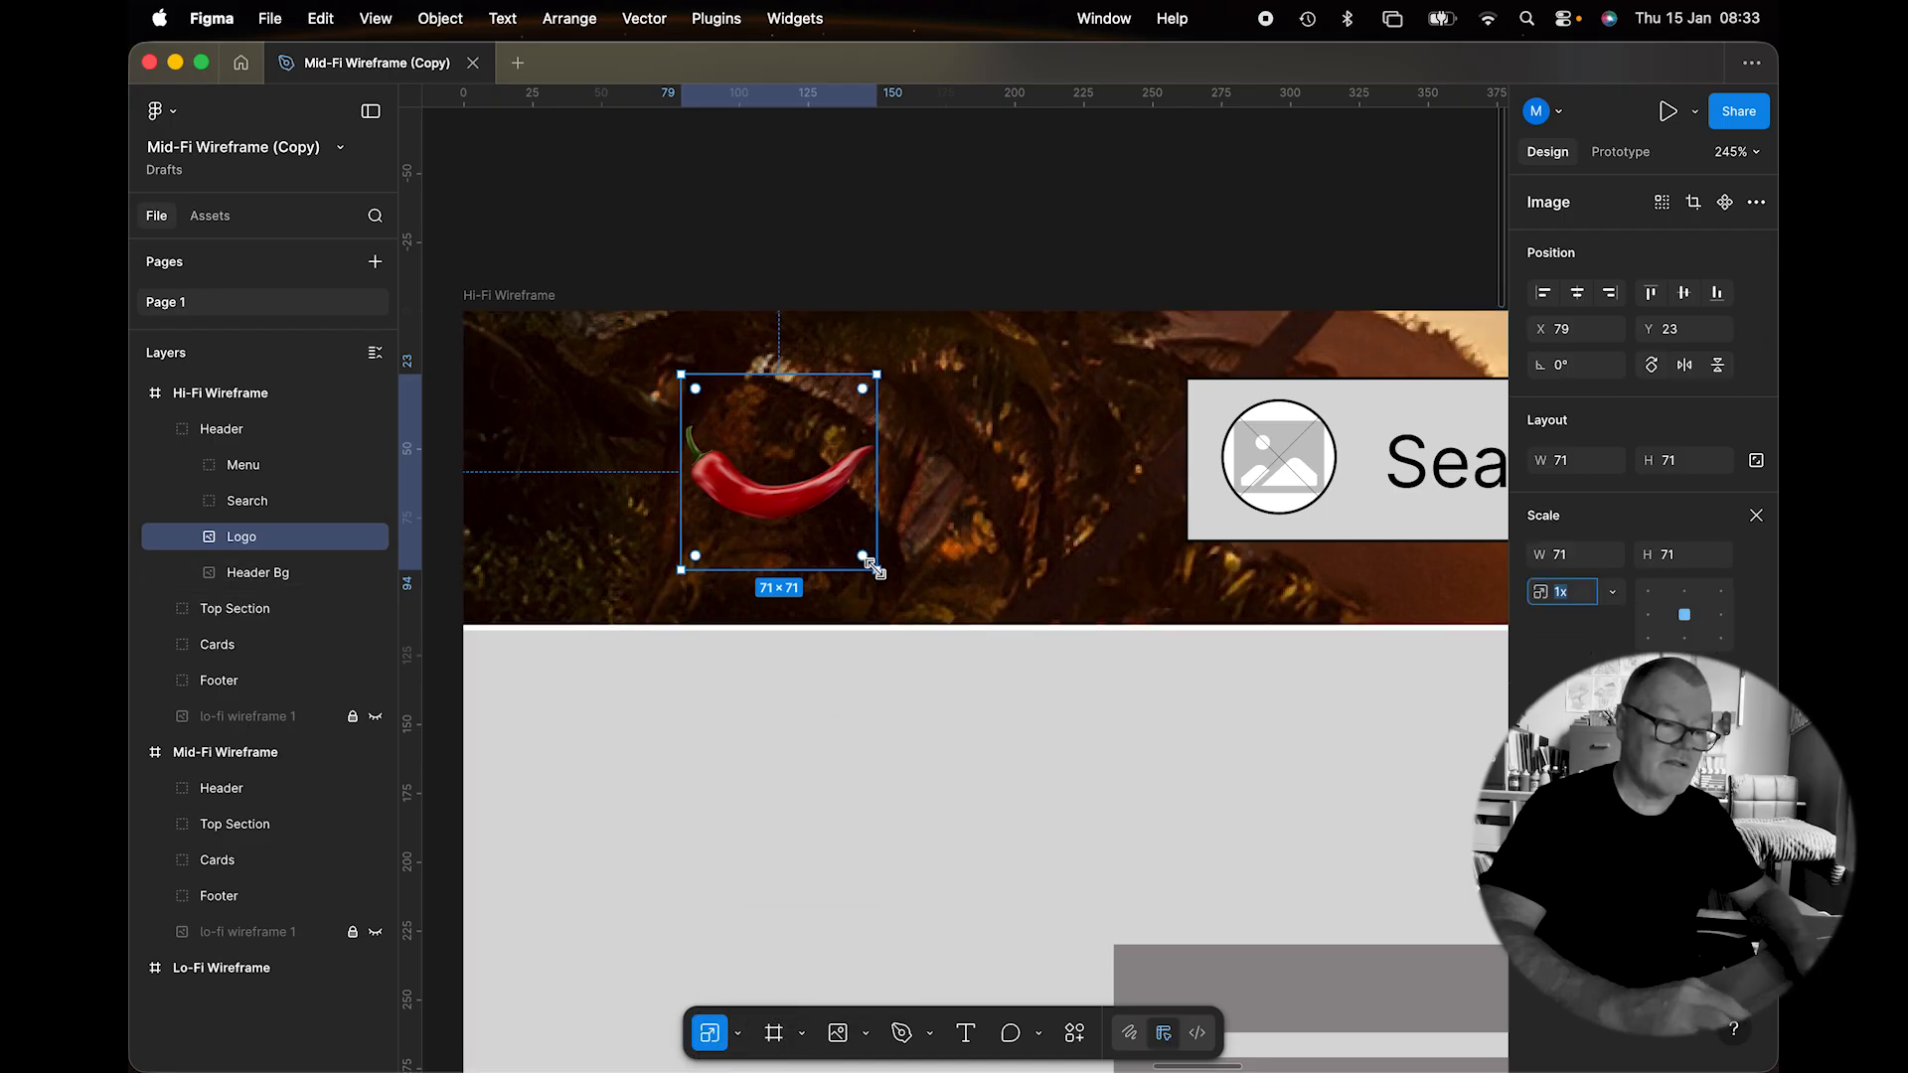
left_click_drag(875, 567, 1009, 656)
left_click_drag(937, 558, 898, 499)
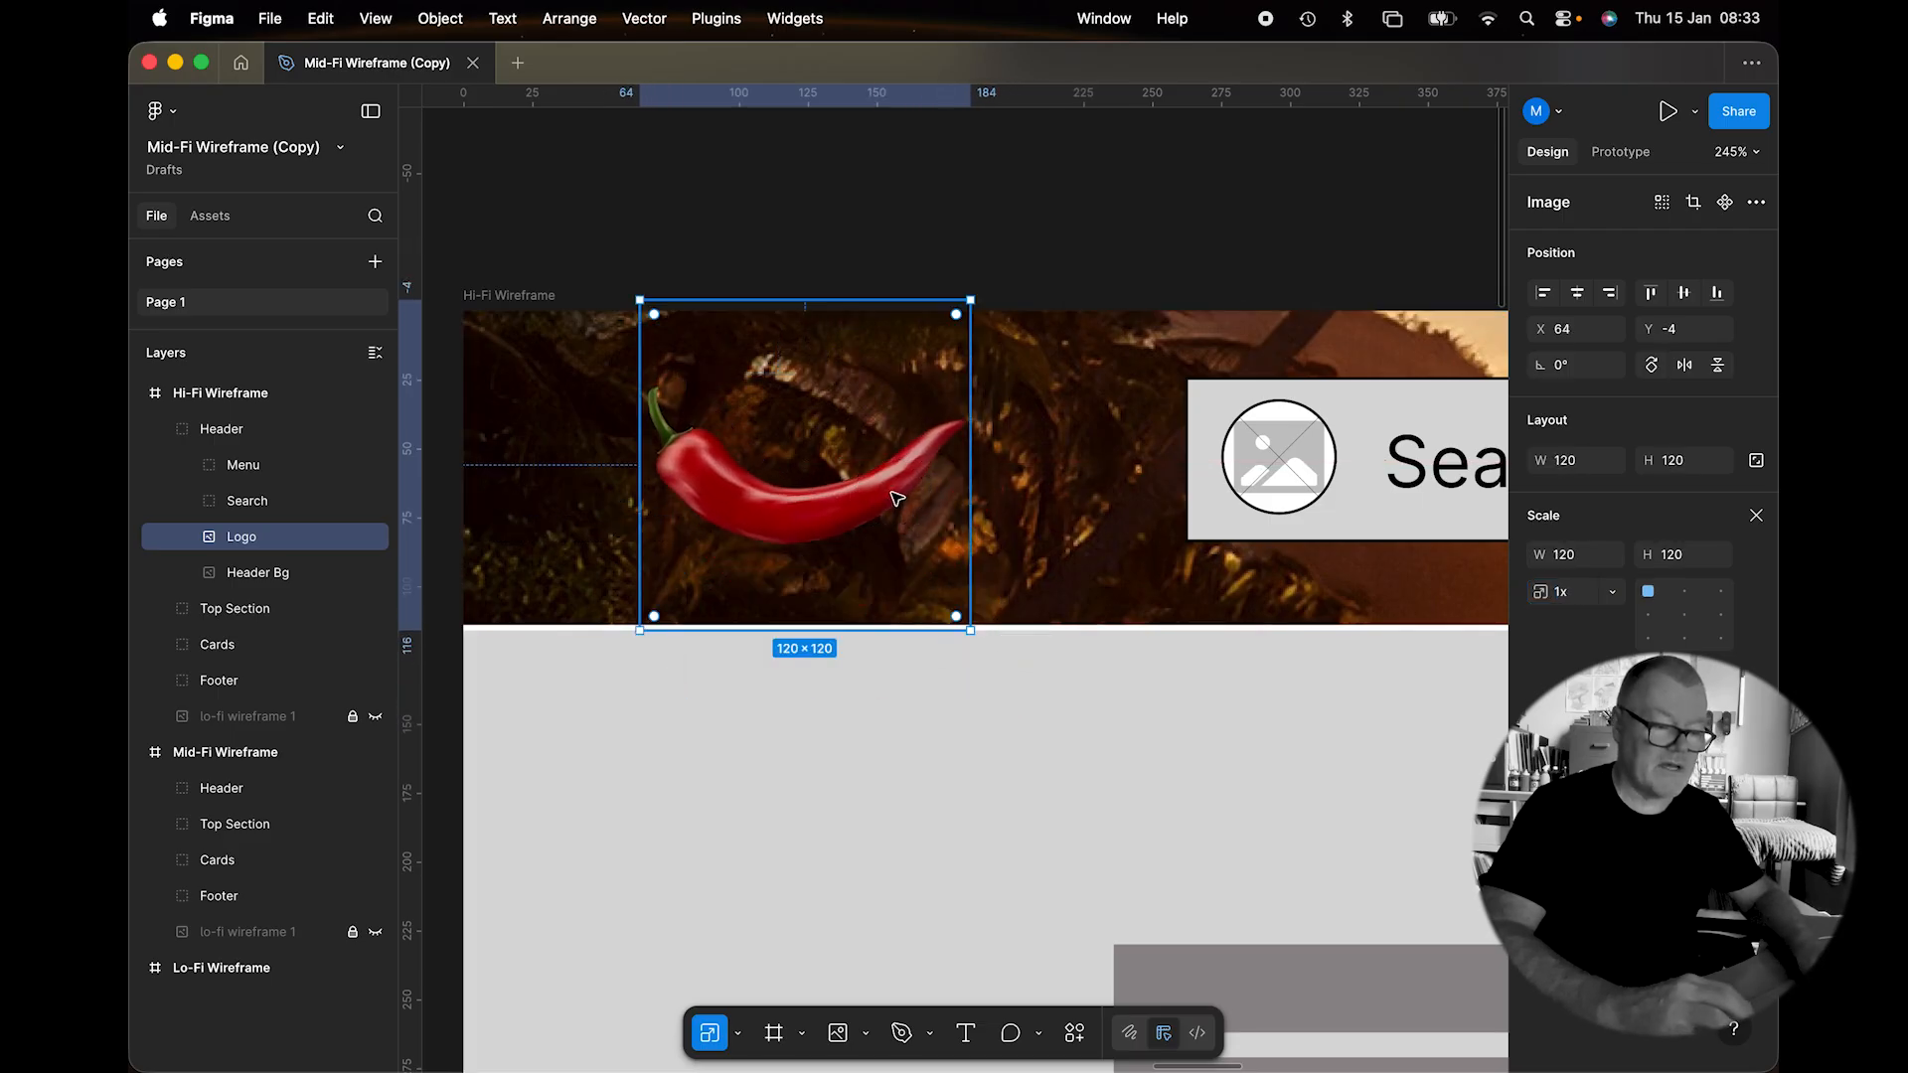
scroll(1044, 467, "right", 5)
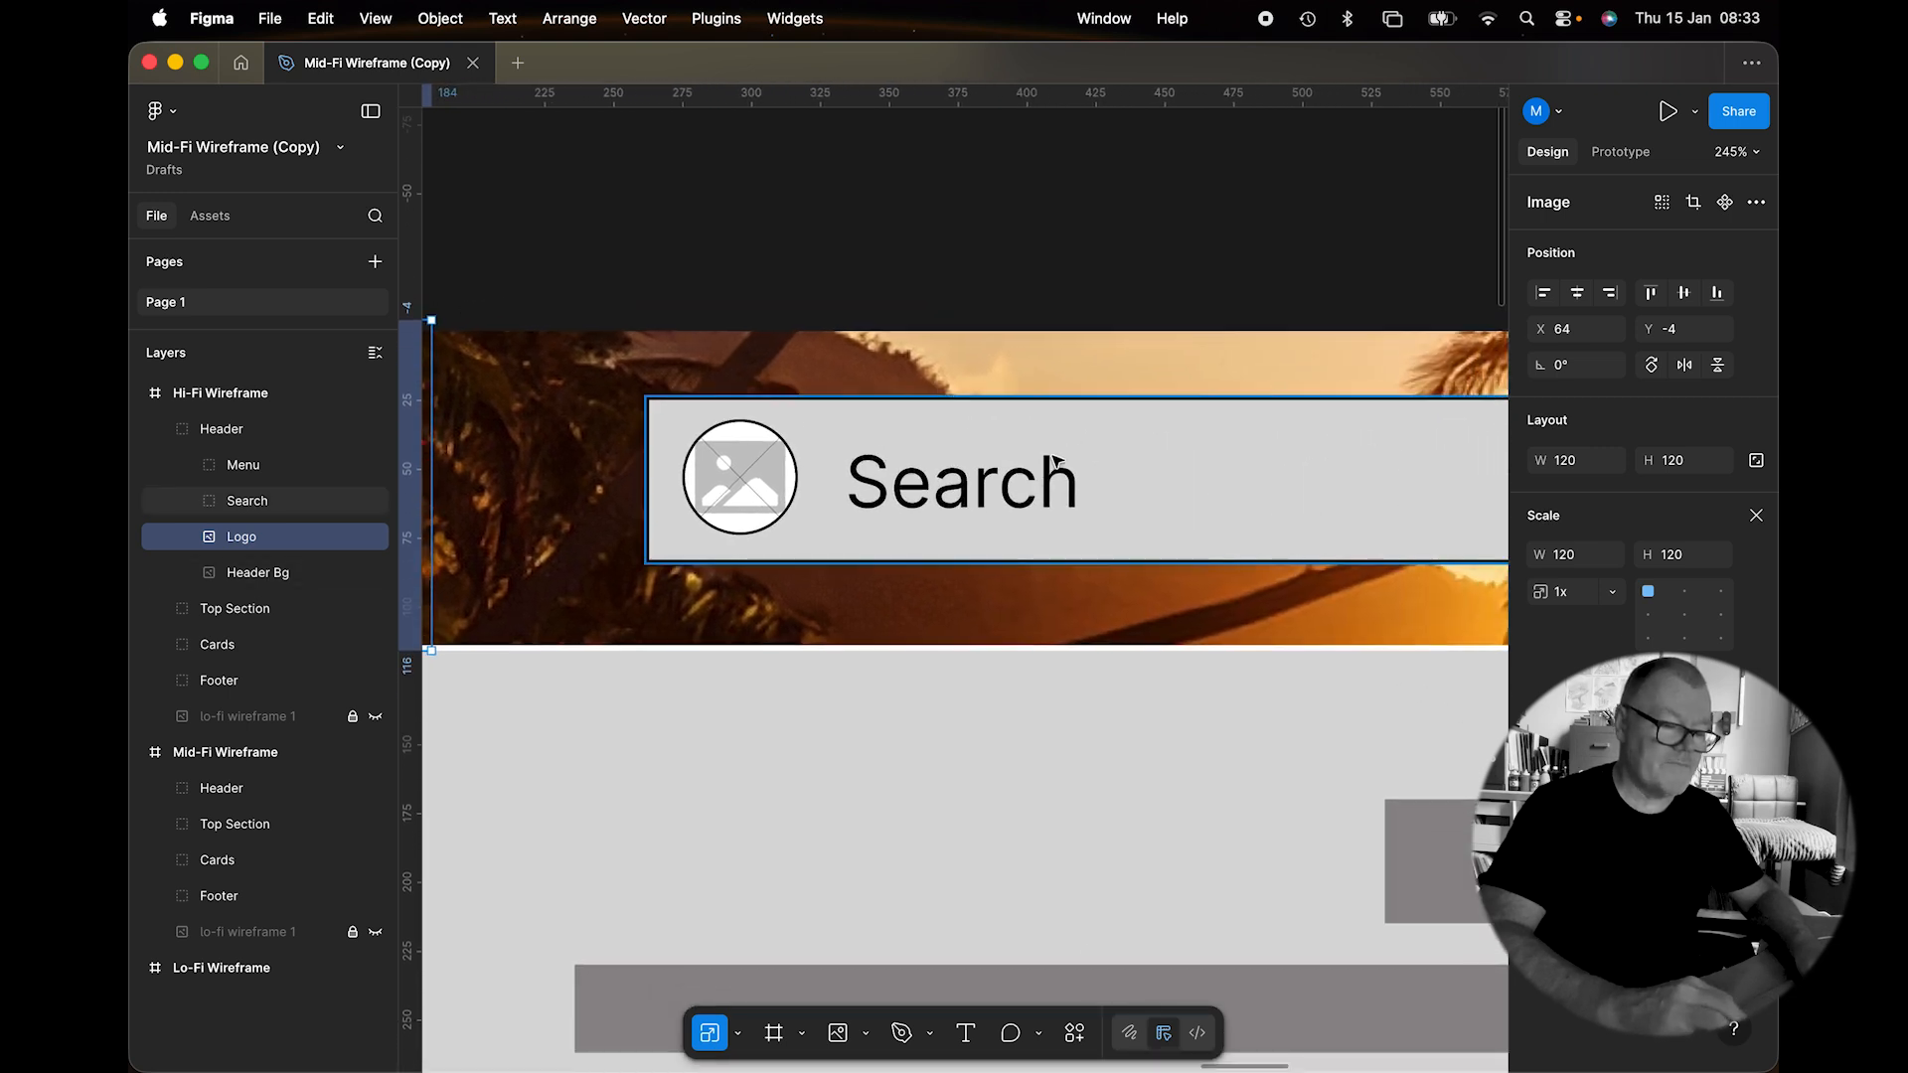
left_click(737, 1033)
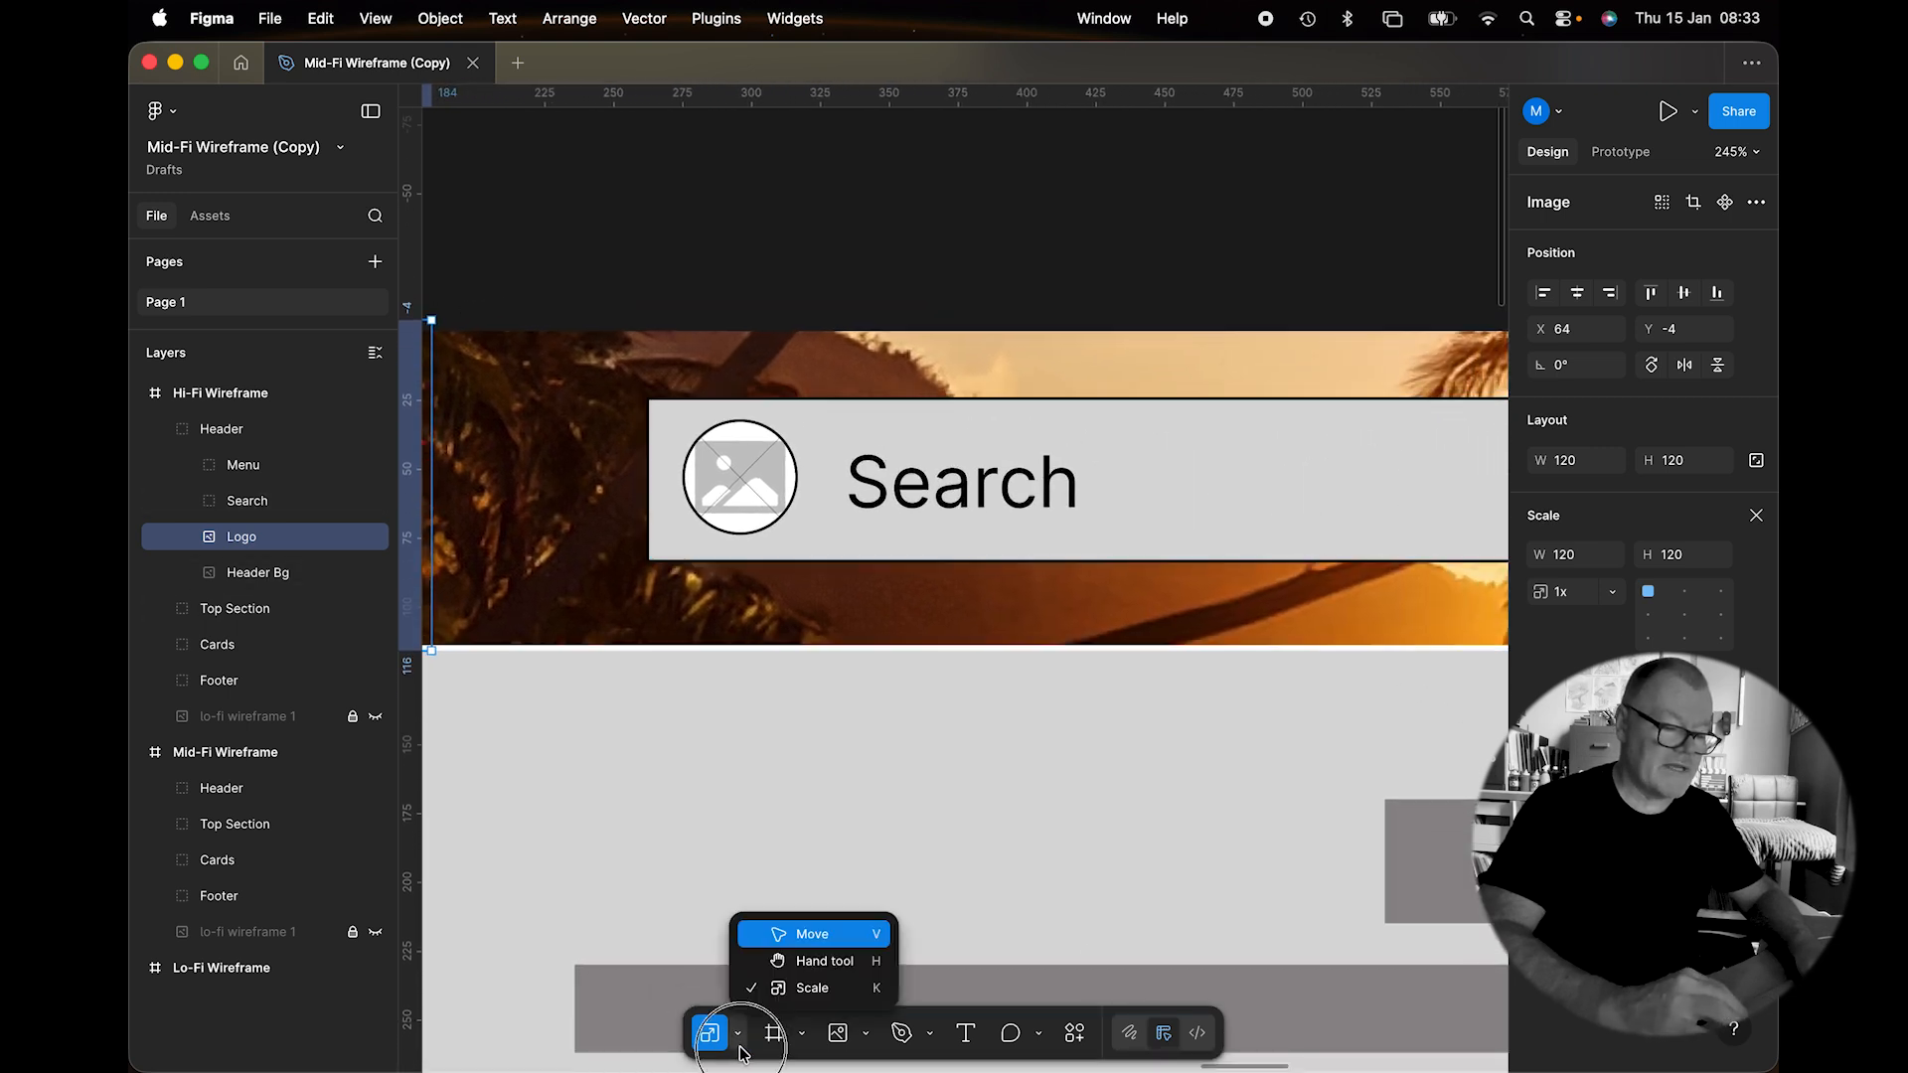
left_click(760, 936)
Fill the Search Box with sandy #E8C38E sampled from the header, saved as variable 'Color'.
left_click(1061, 465)
scroll(1062, 452, "right", 2)
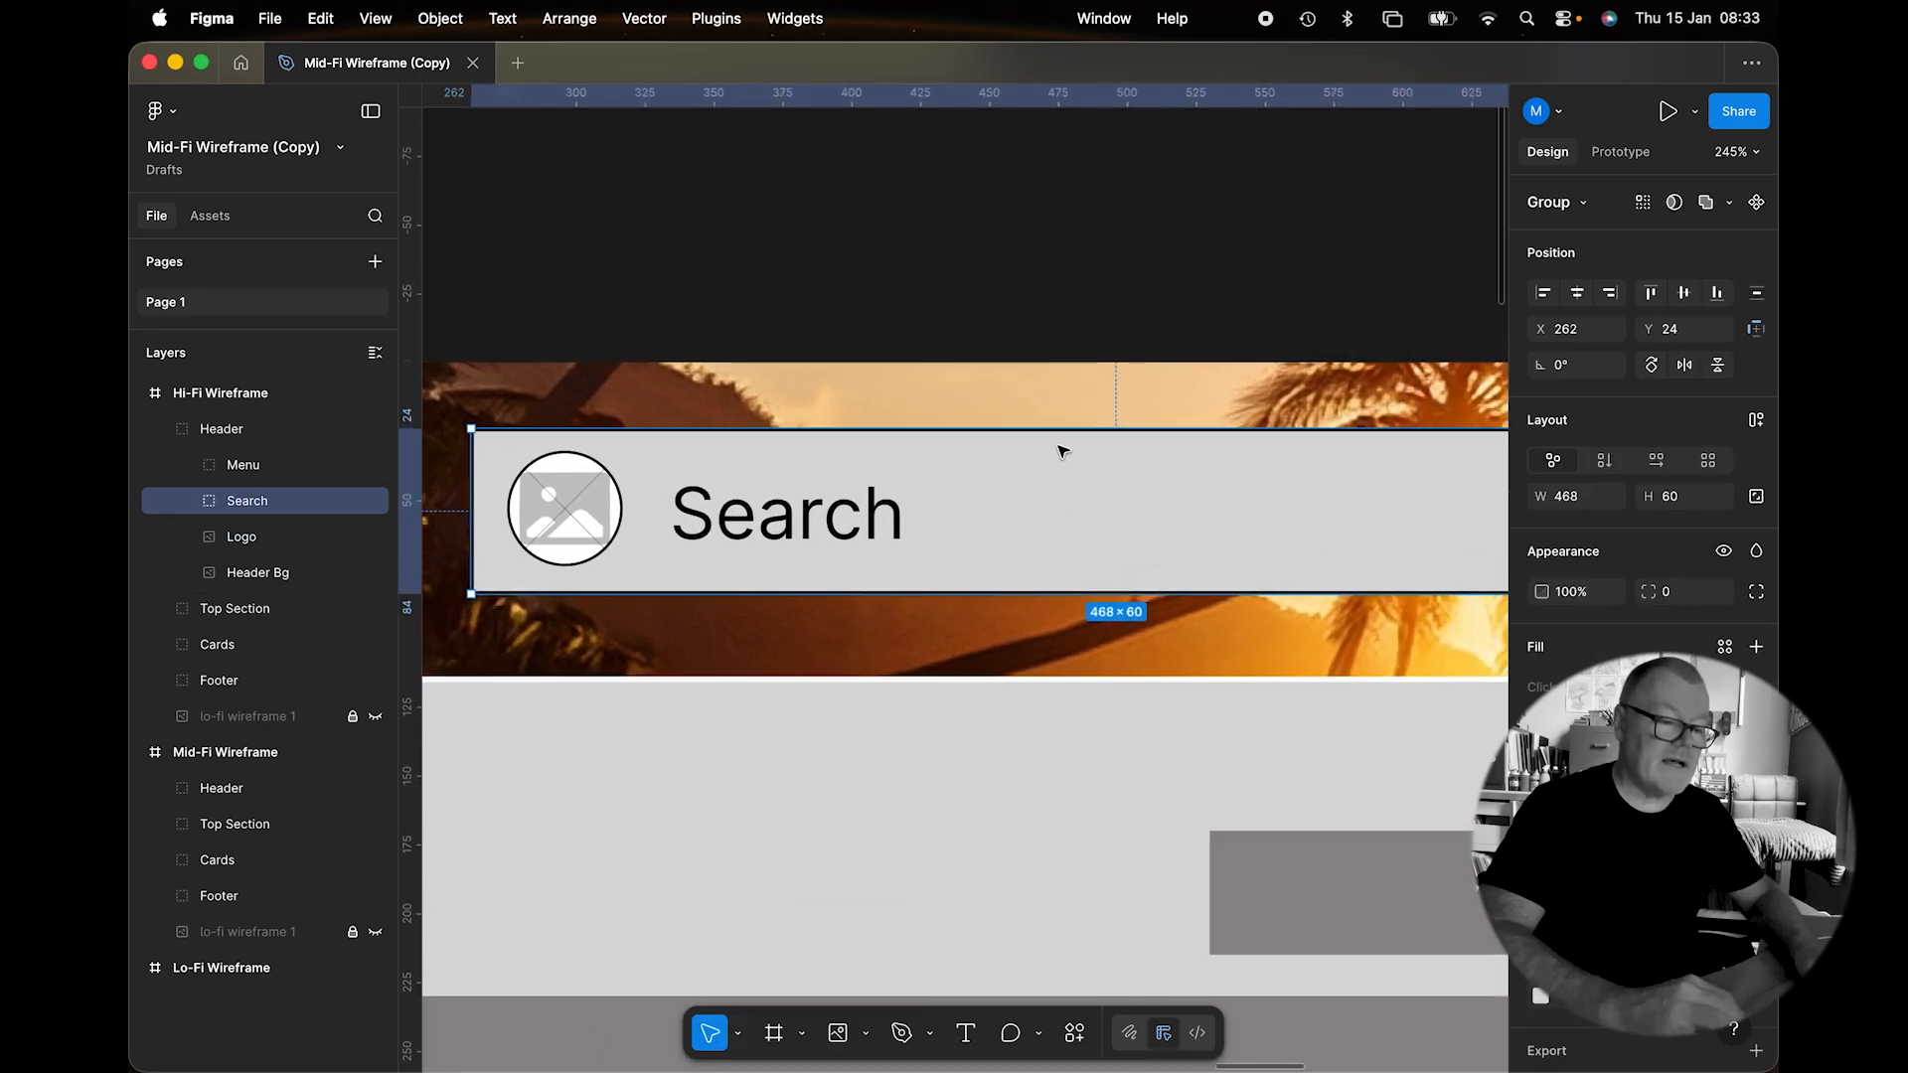
scroll(1061, 452, "down", 2)
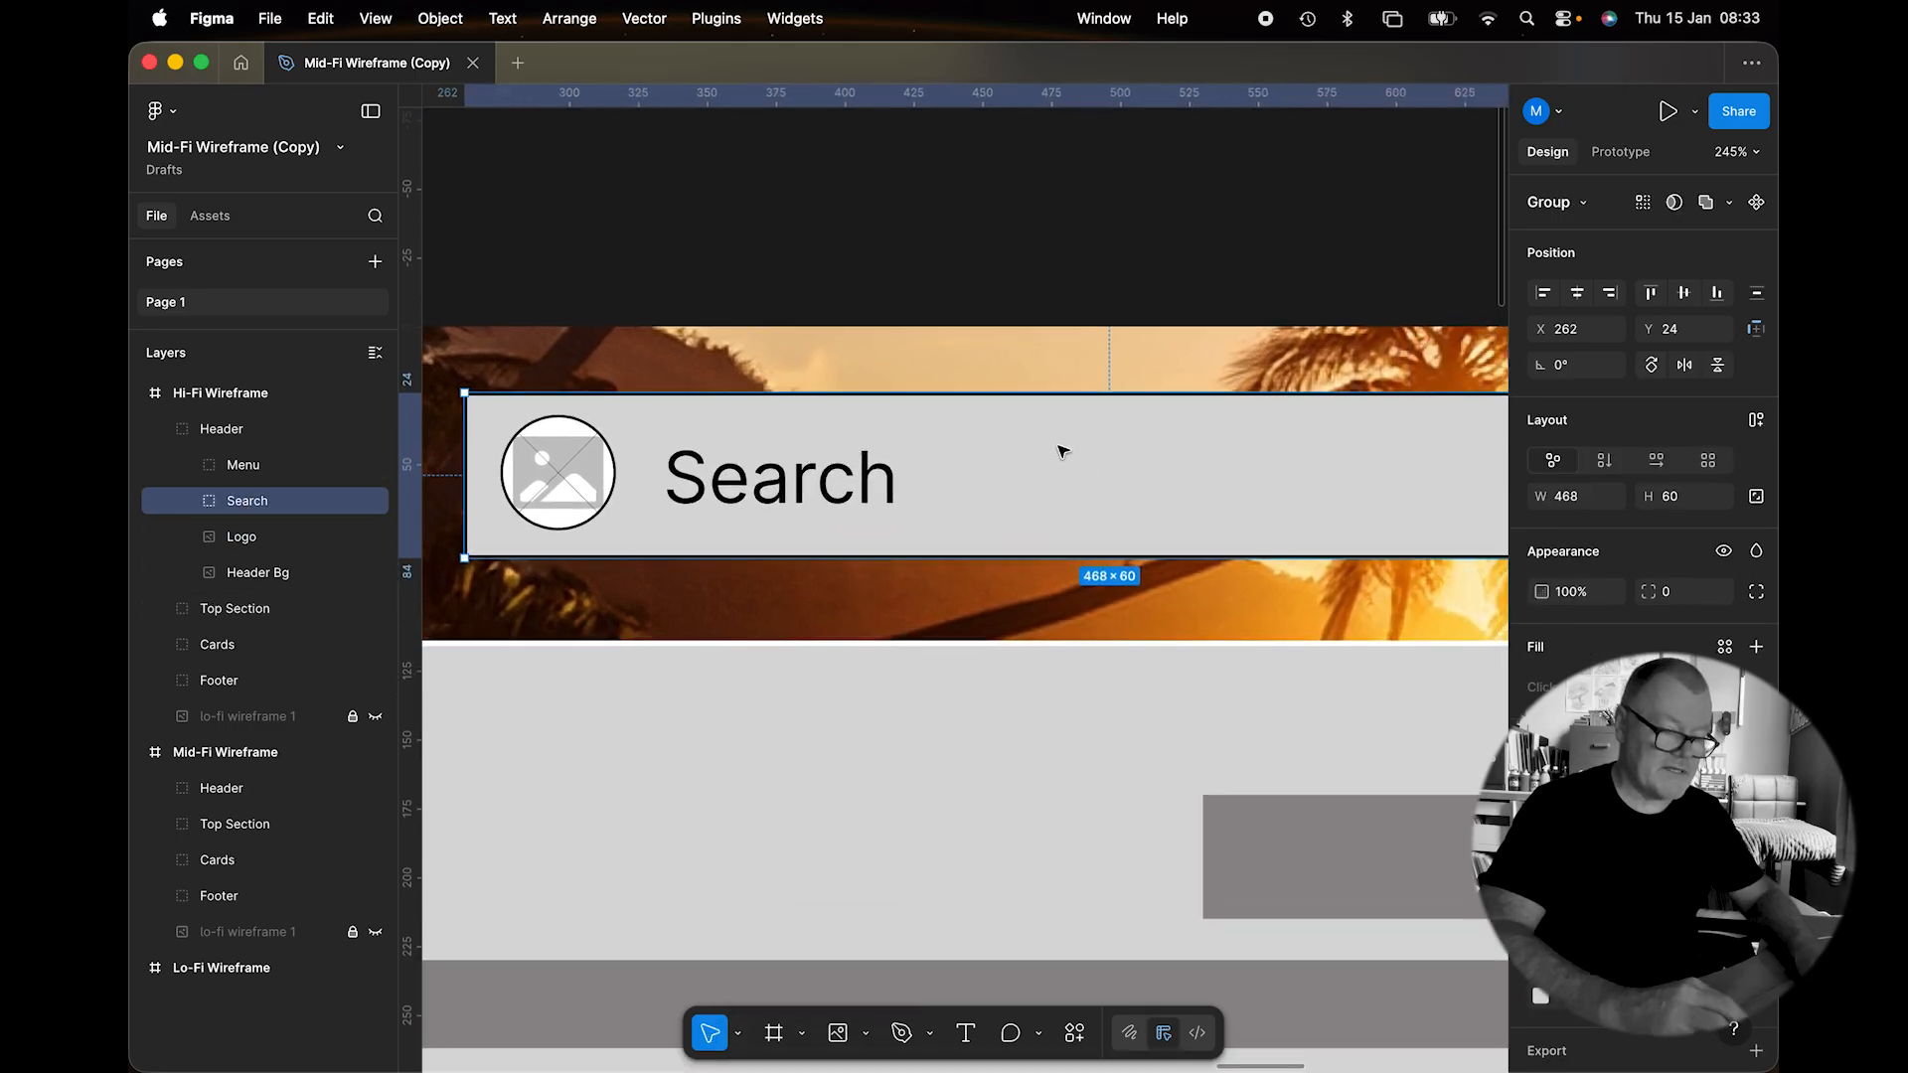
double_click(1061, 450)
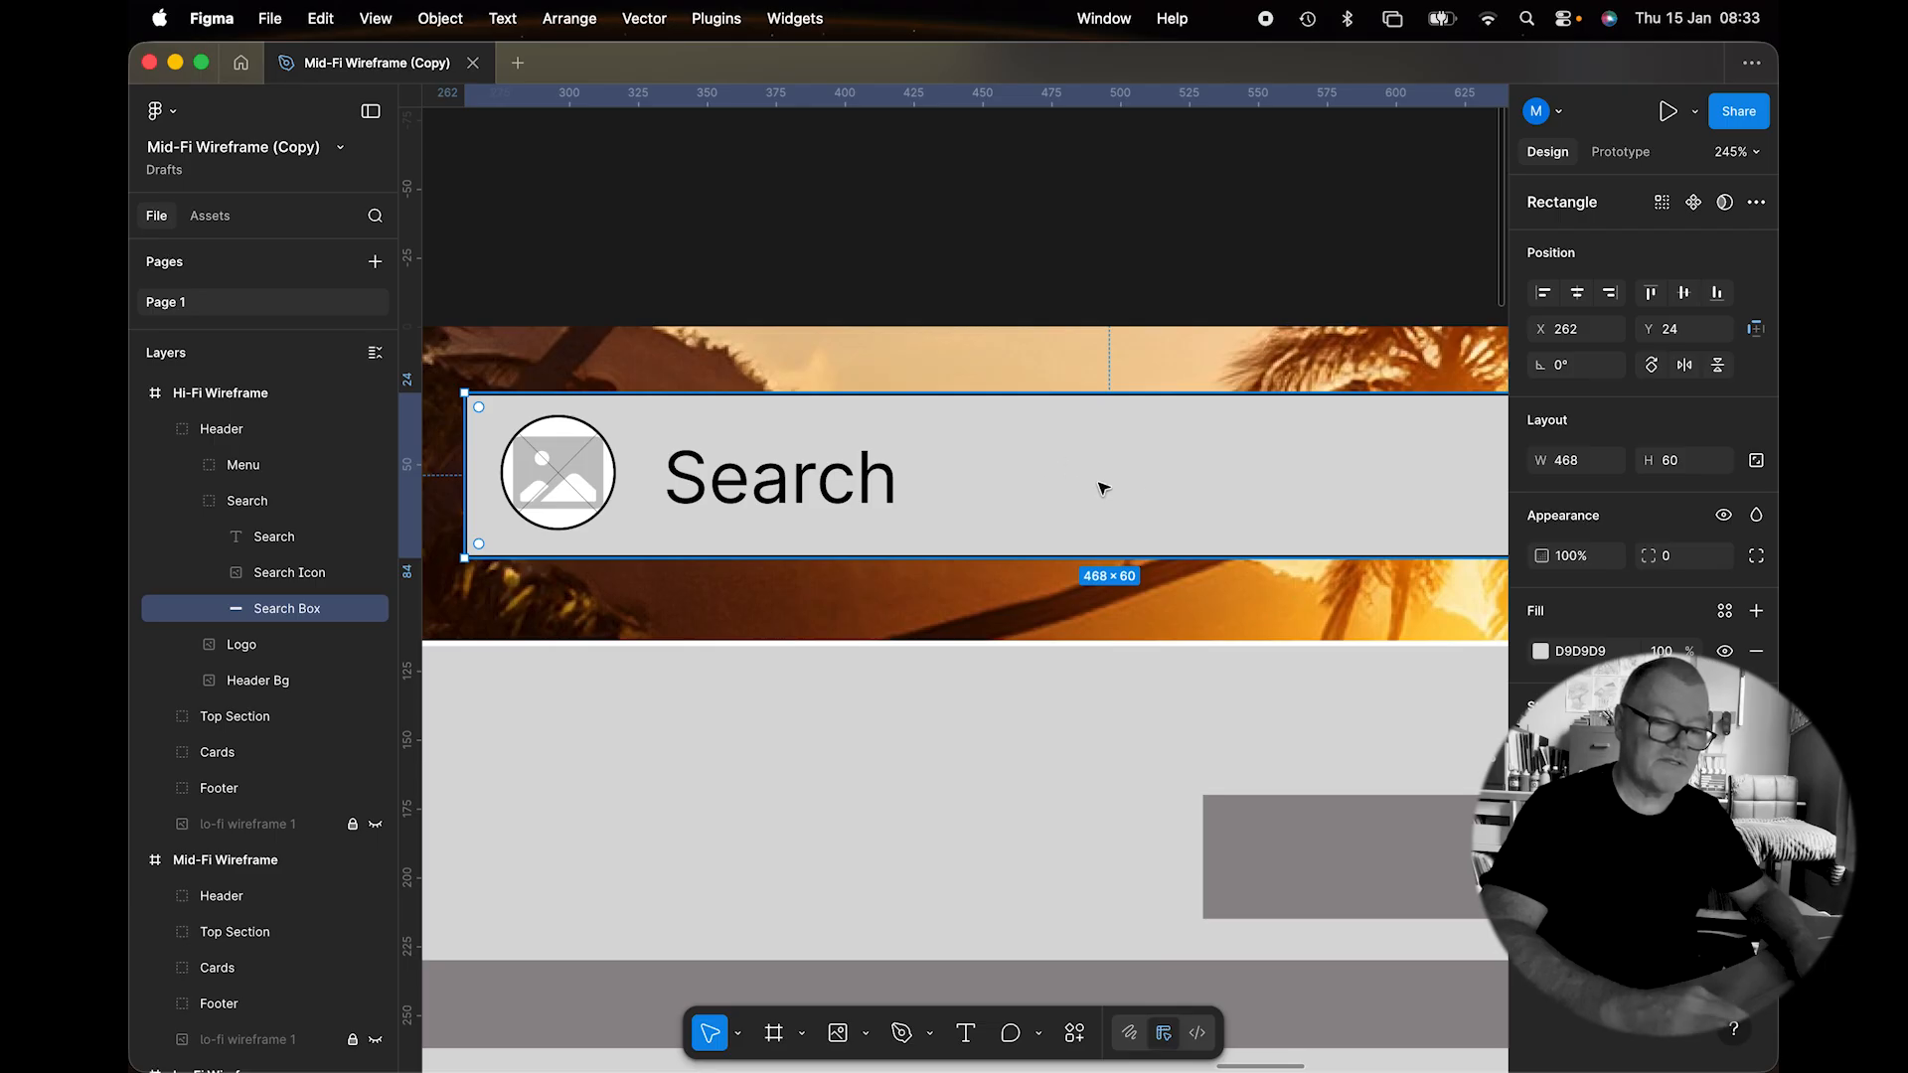
left_click(1540, 651)
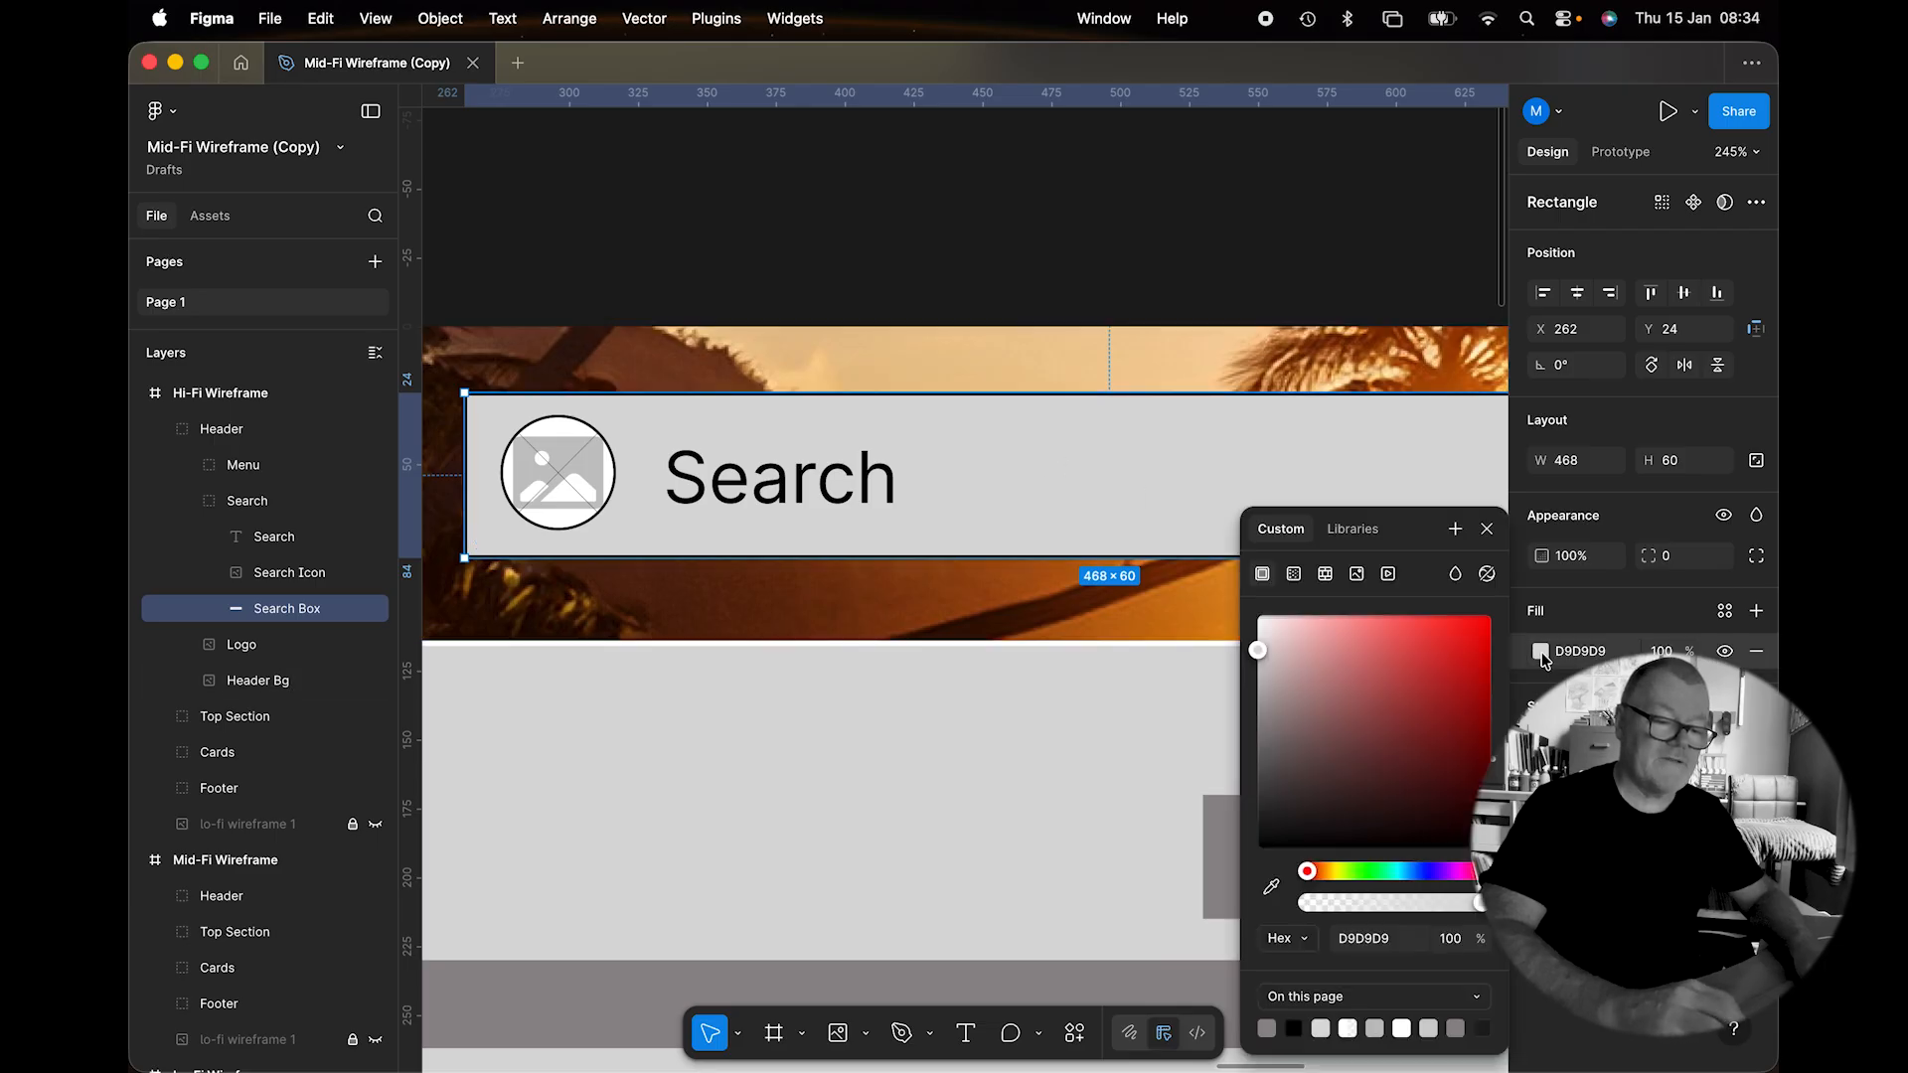
left_click(1273, 884)
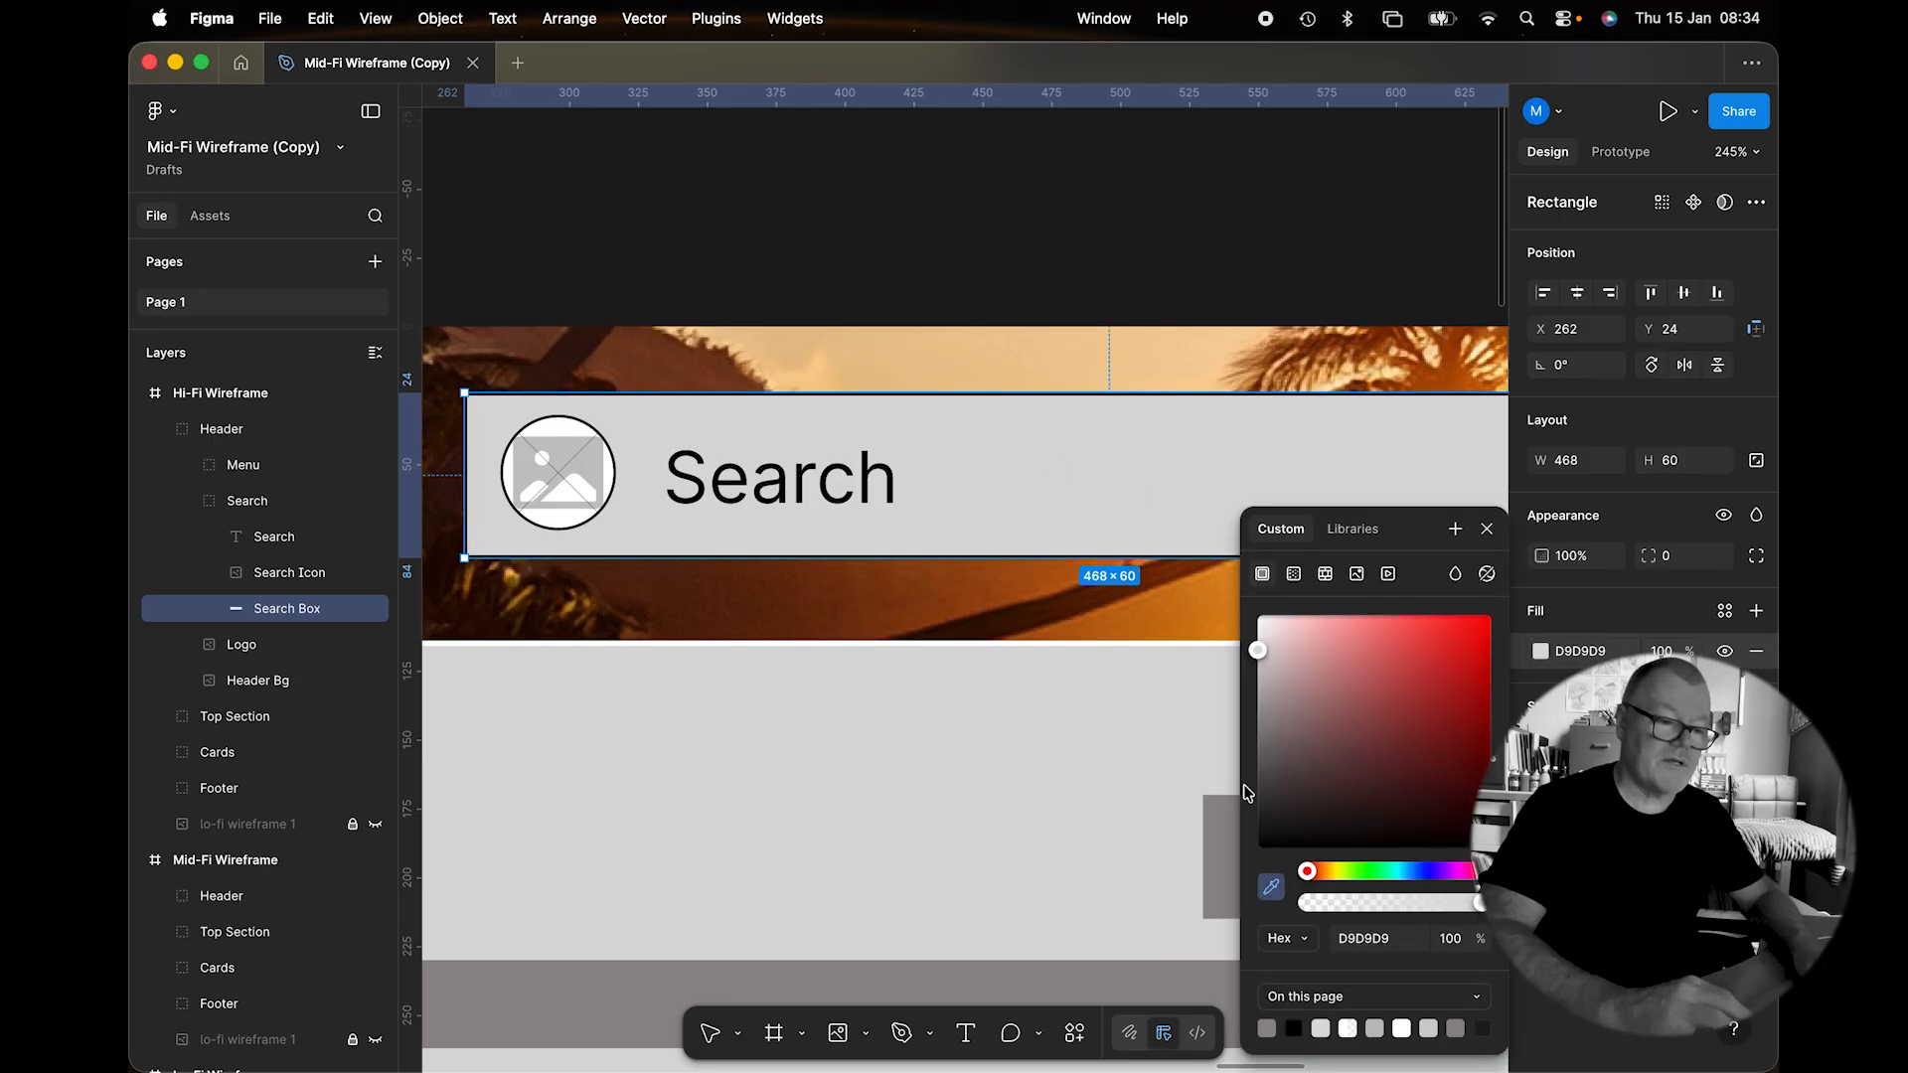
left_click(870, 363)
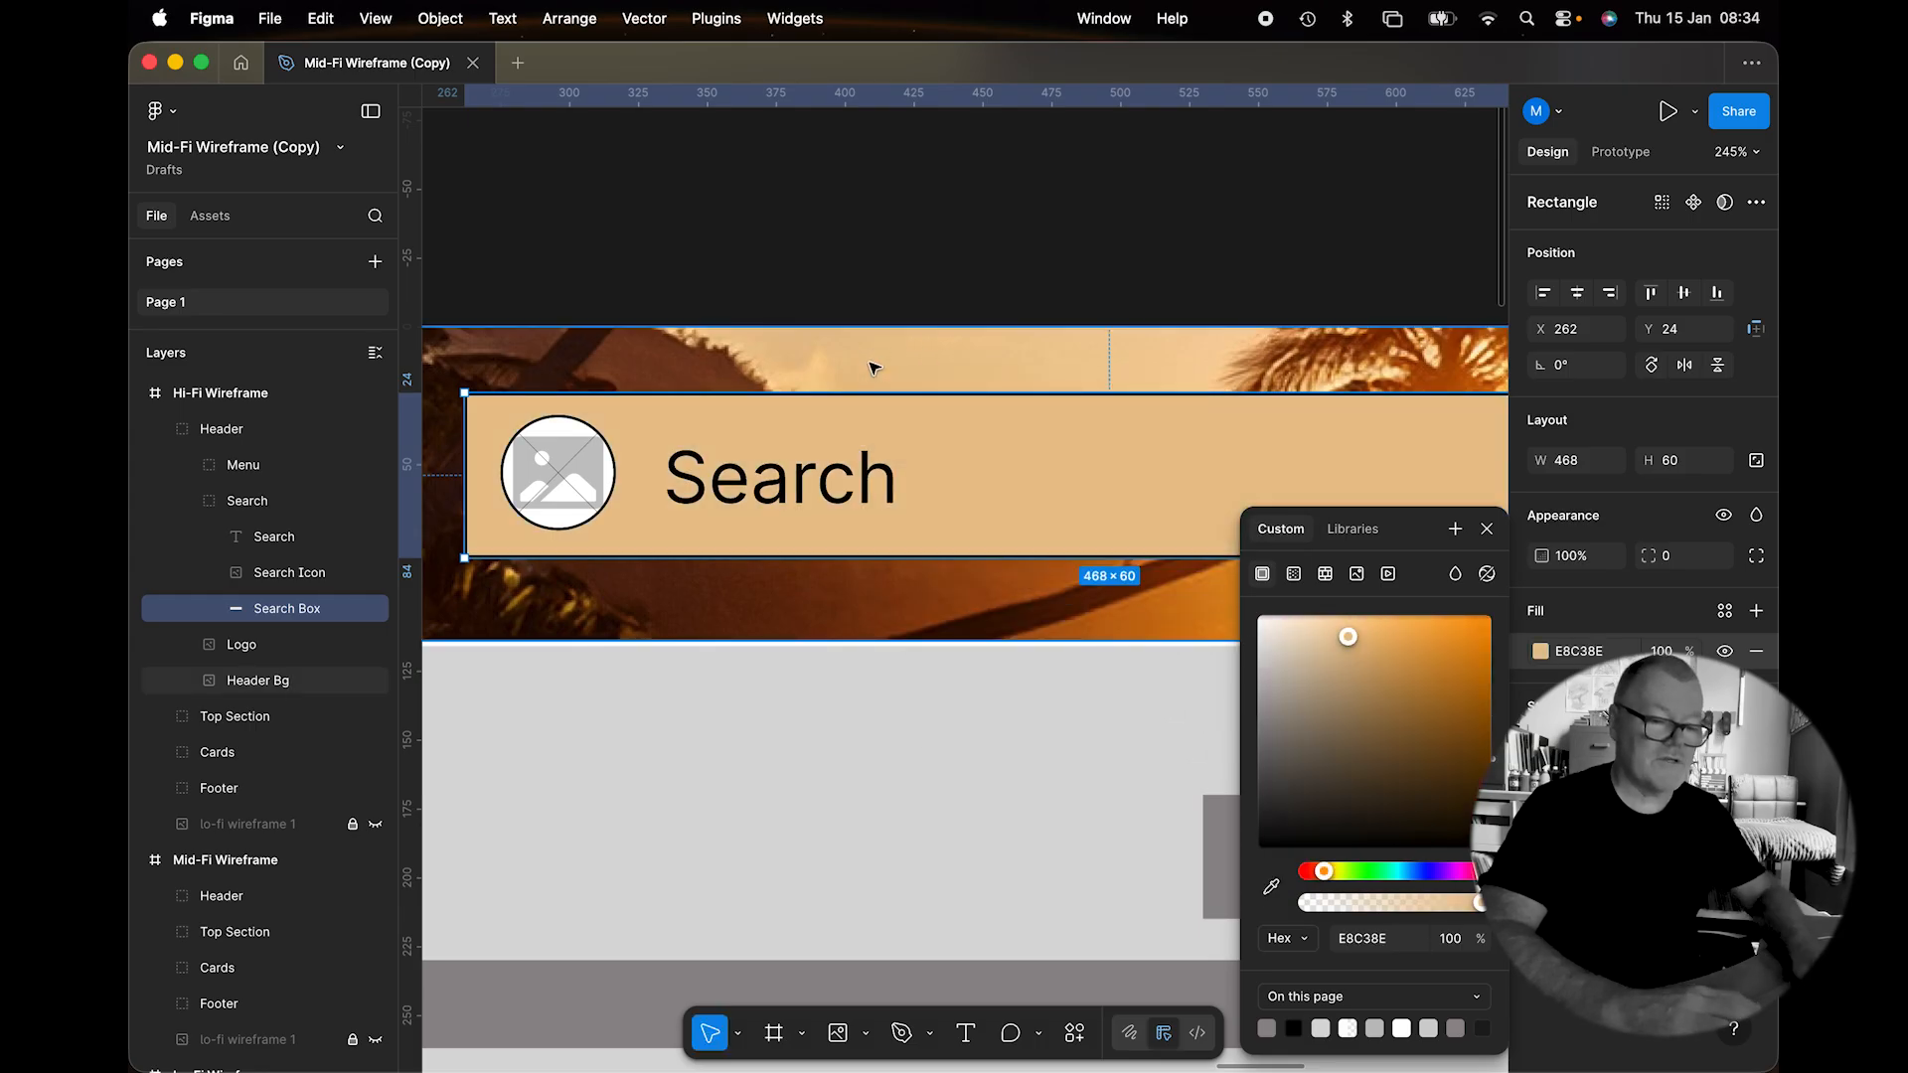
left_click(1455, 531)
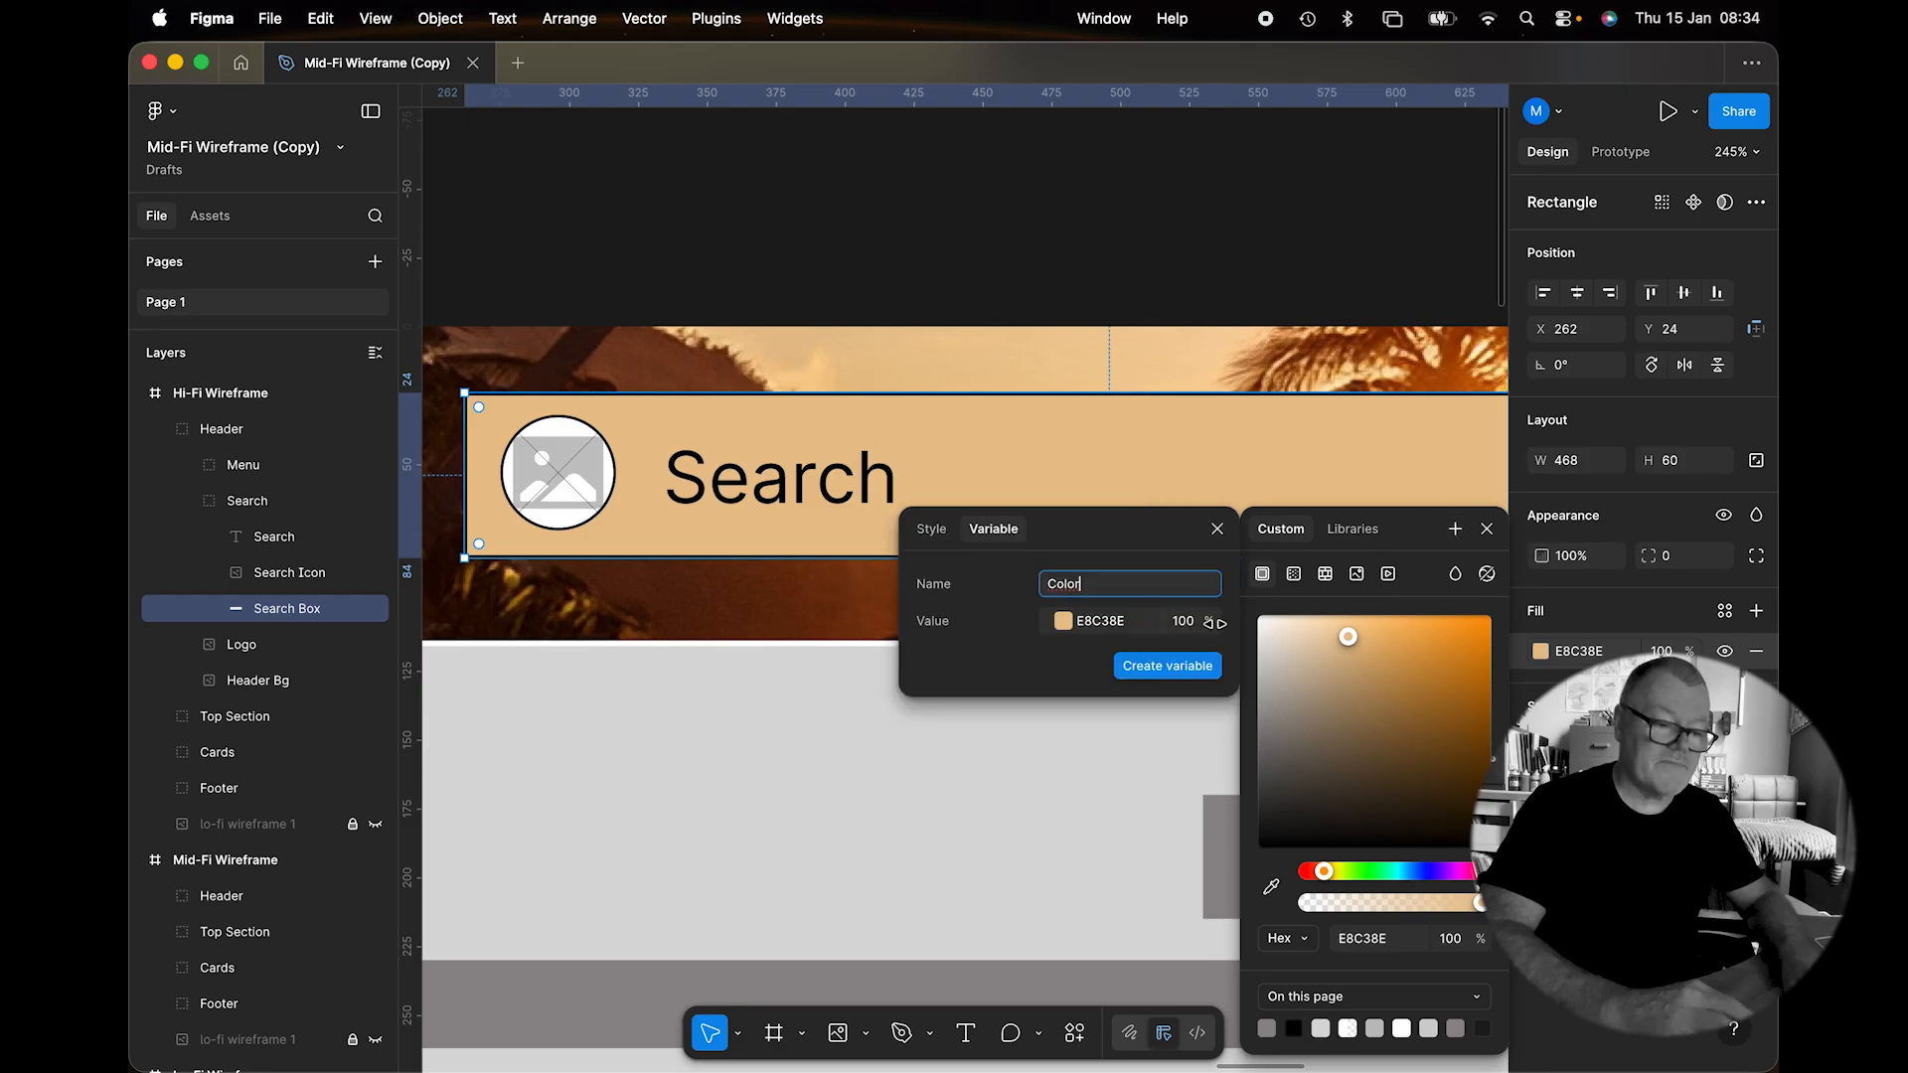
left_click(1167, 665)
left_click(1360, 531)
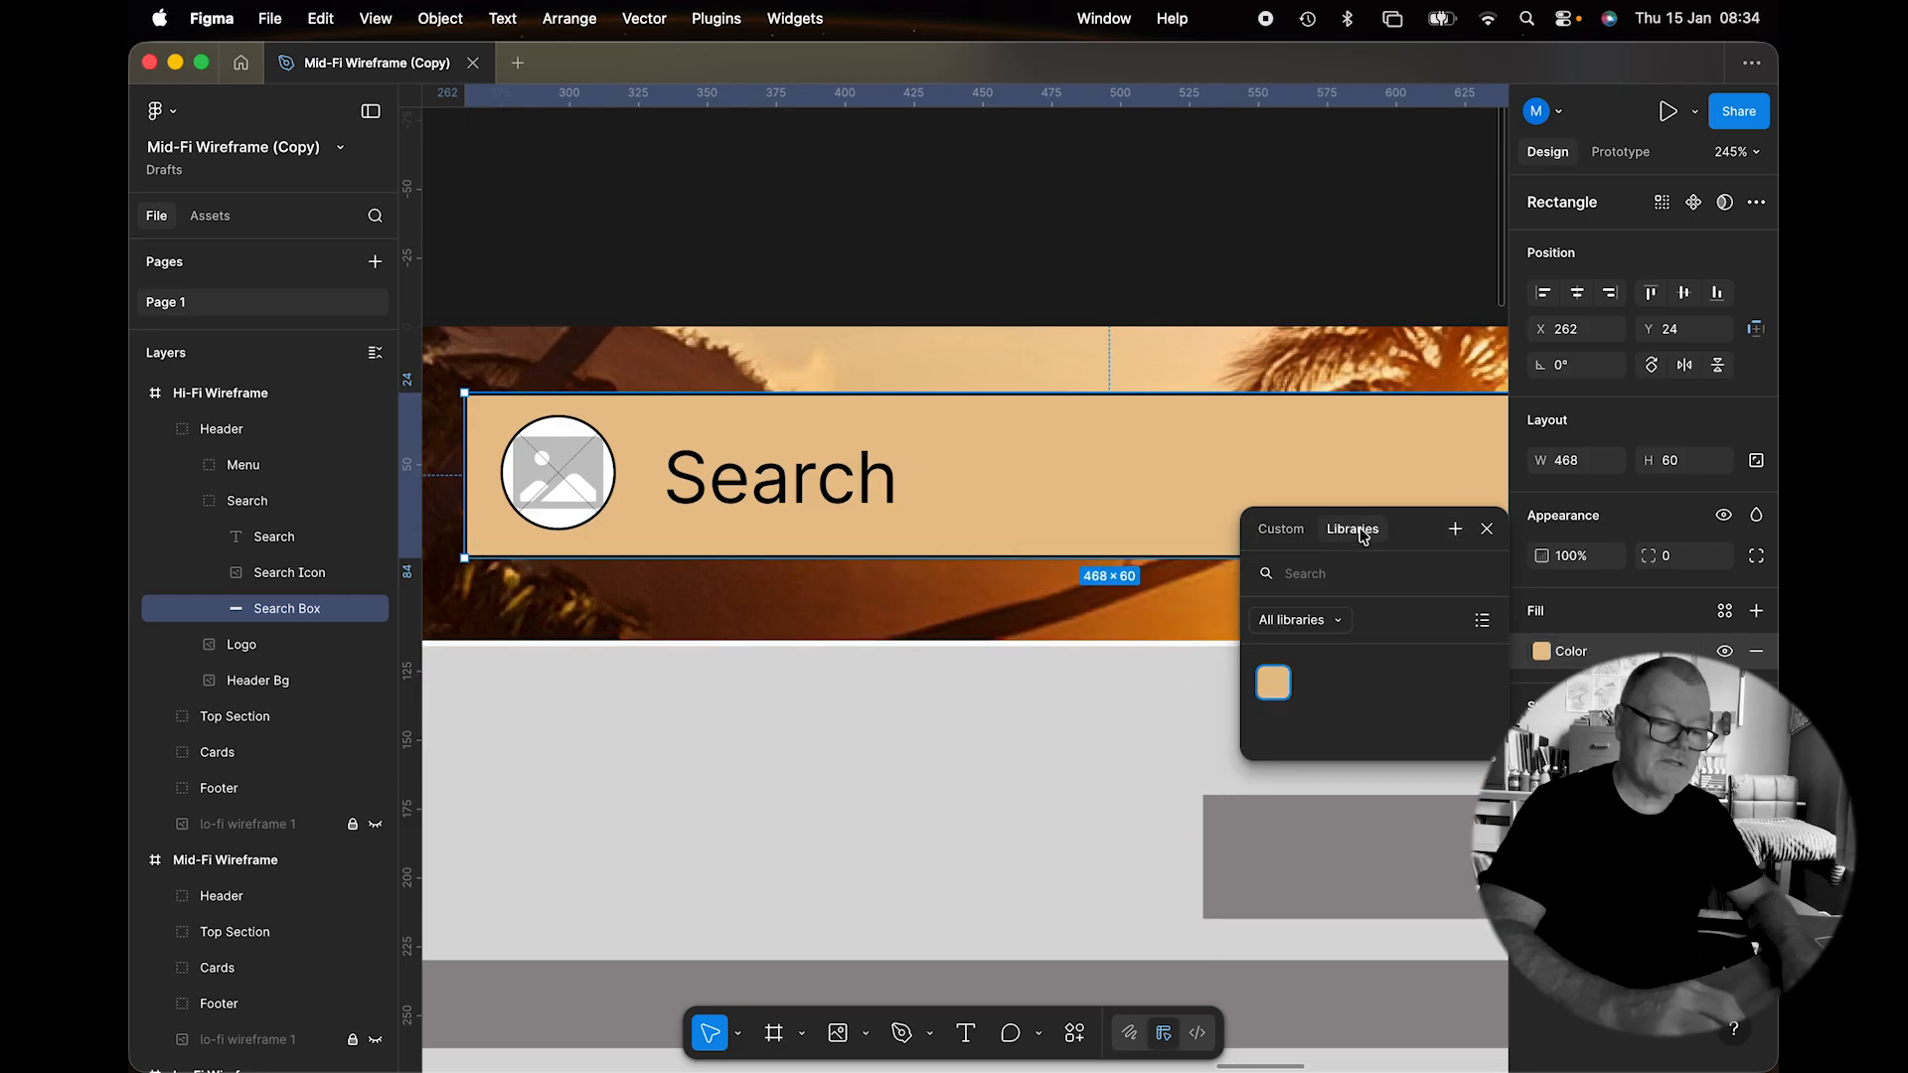
left_click(1292, 529)
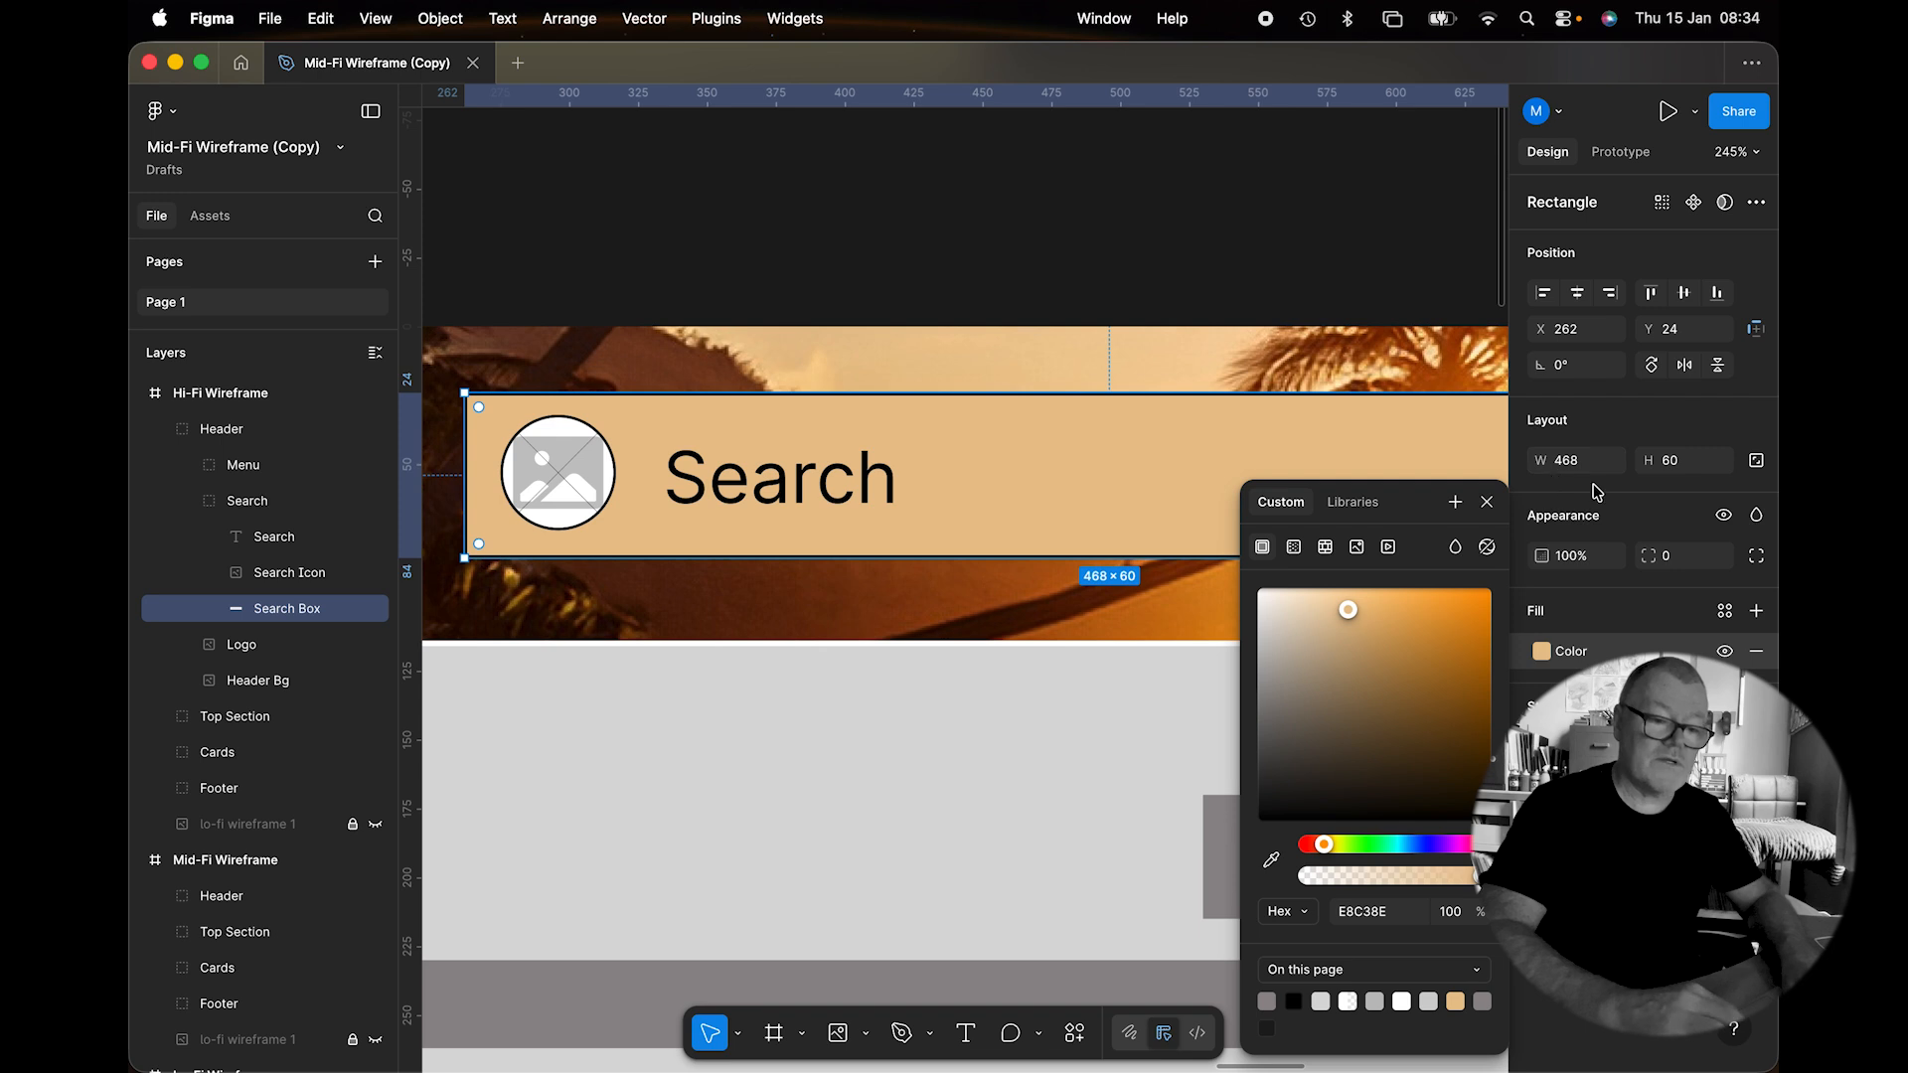
Set the Search Box corner radius to 20.
left_click(1655, 556)
type("8")
key("Return")
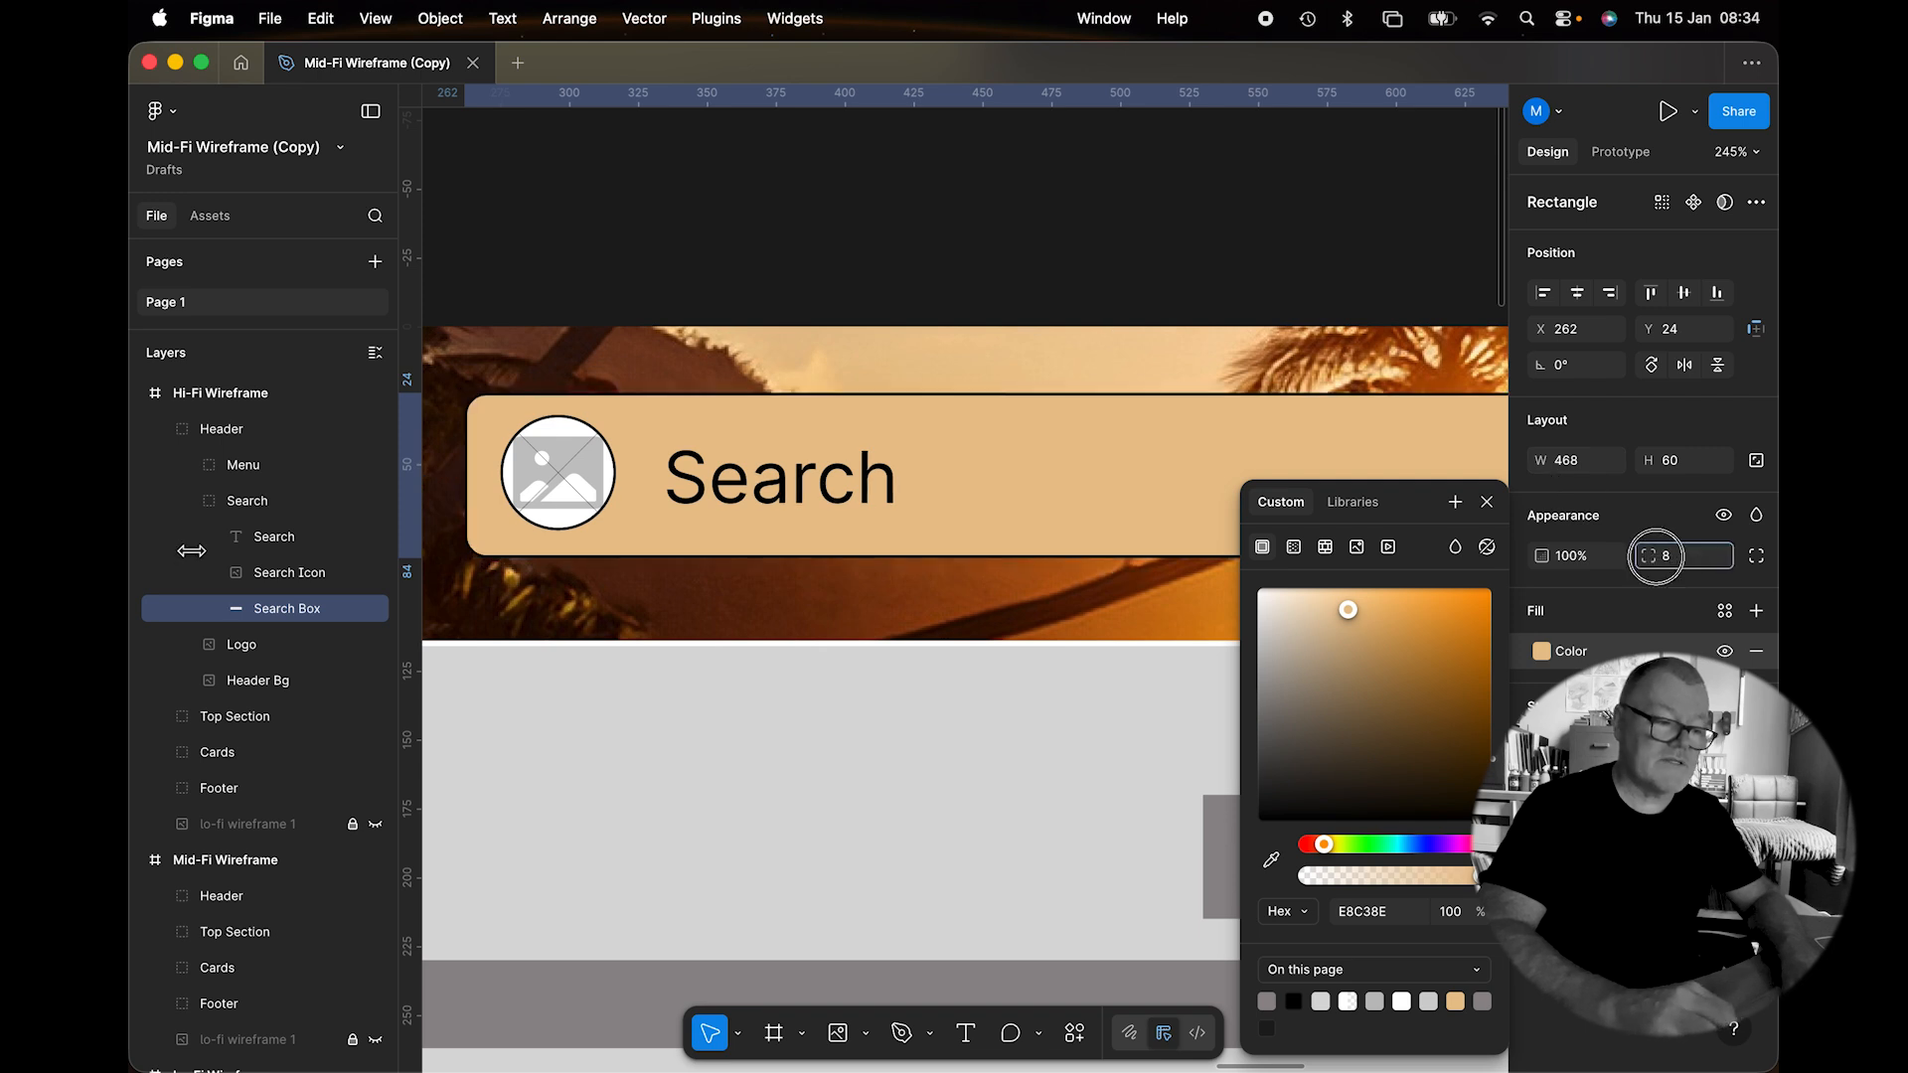
left_click_drag(1647, 555, 1645, 555)
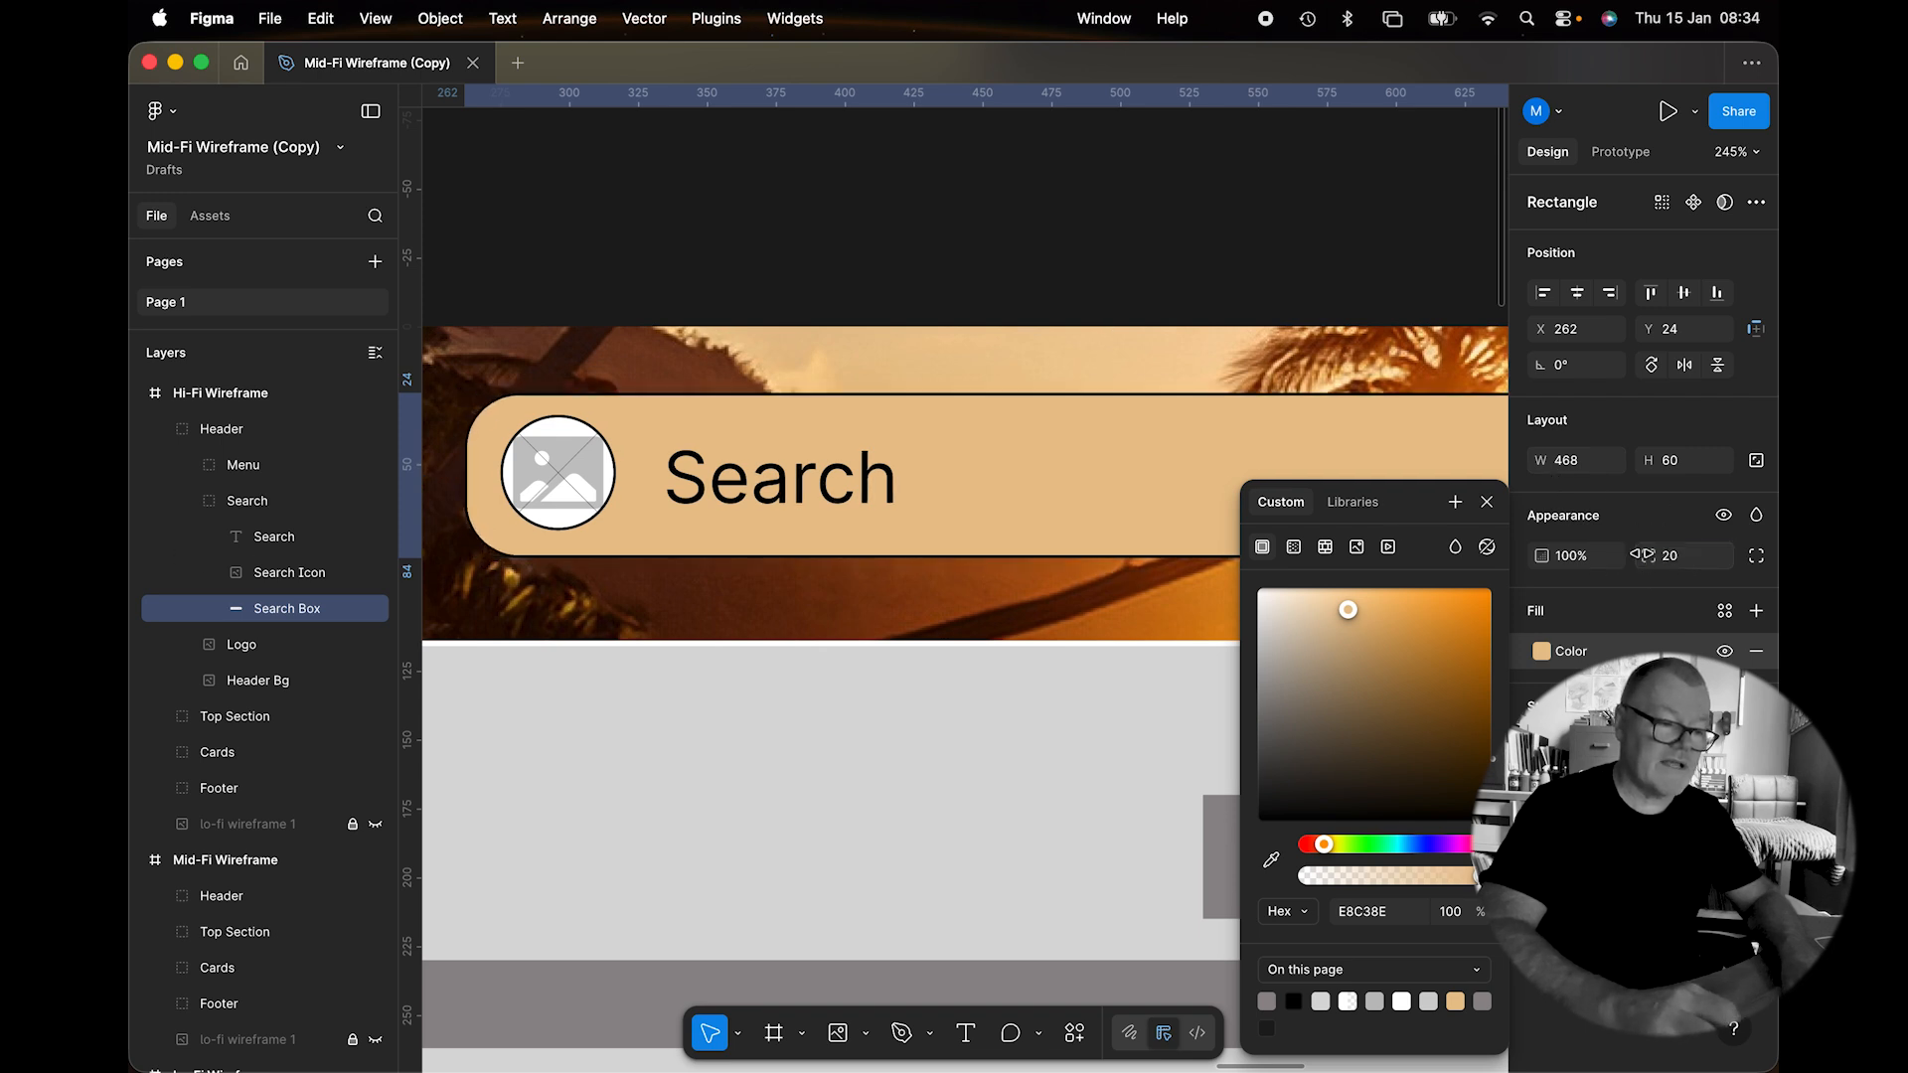
left_click(1679, 556)
type("30")
key("Down")
key("Down")
key("Down")
key("Down")
key("Down")
key("Down")
key("Down")
key("Down")
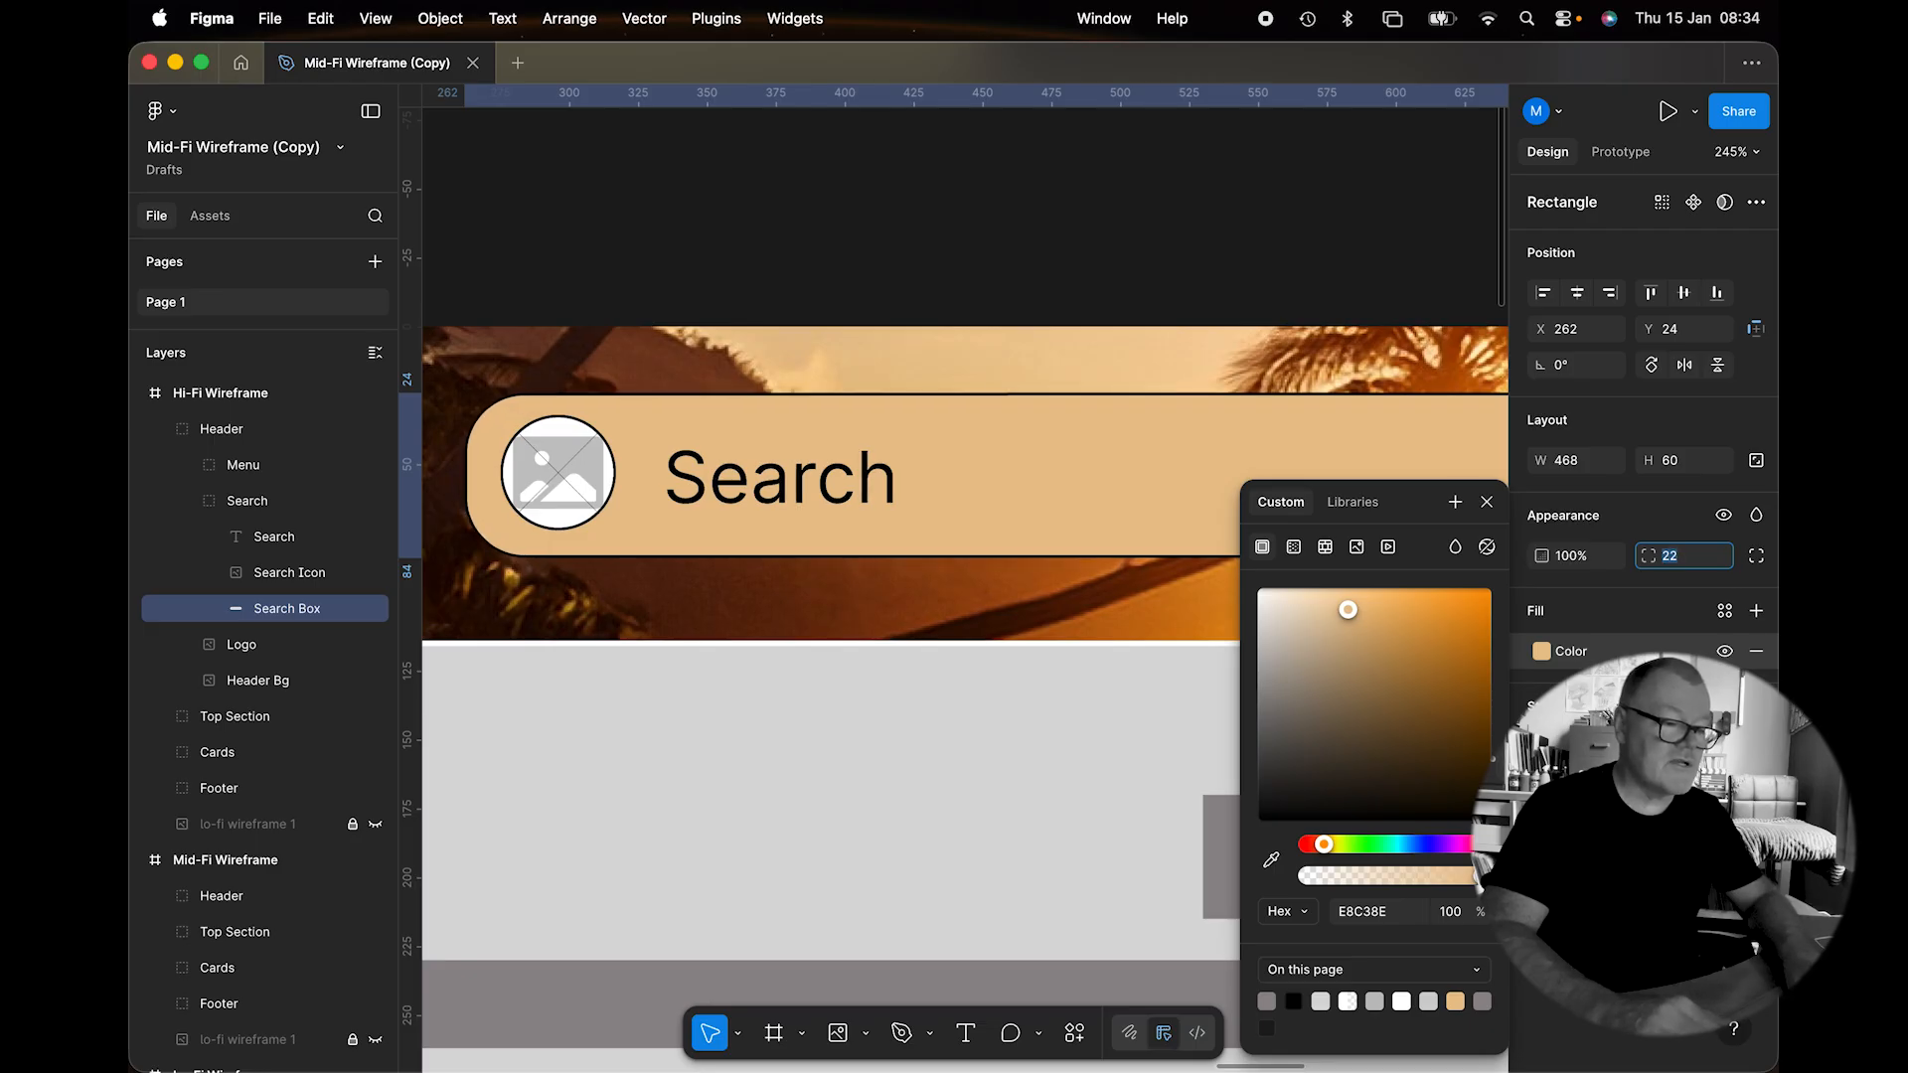
key("Down")
key("Down")
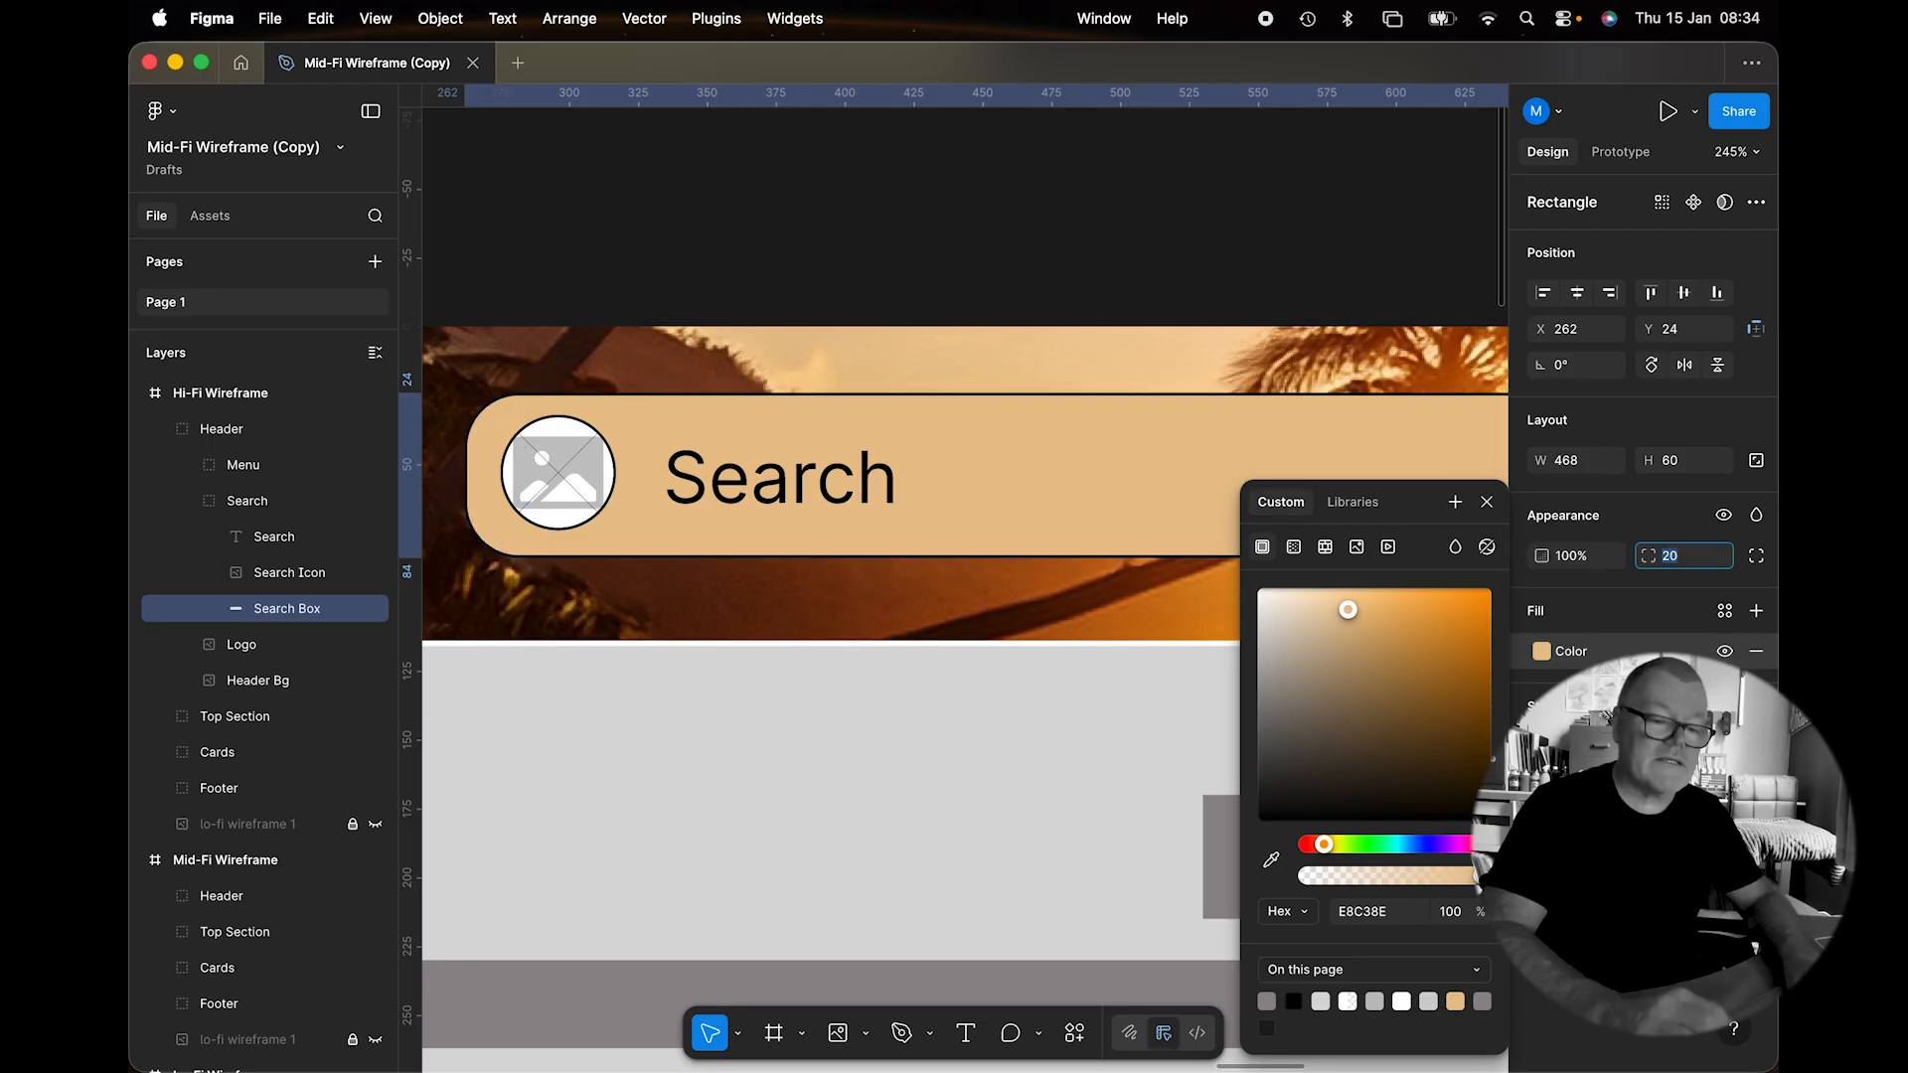
key("Return")
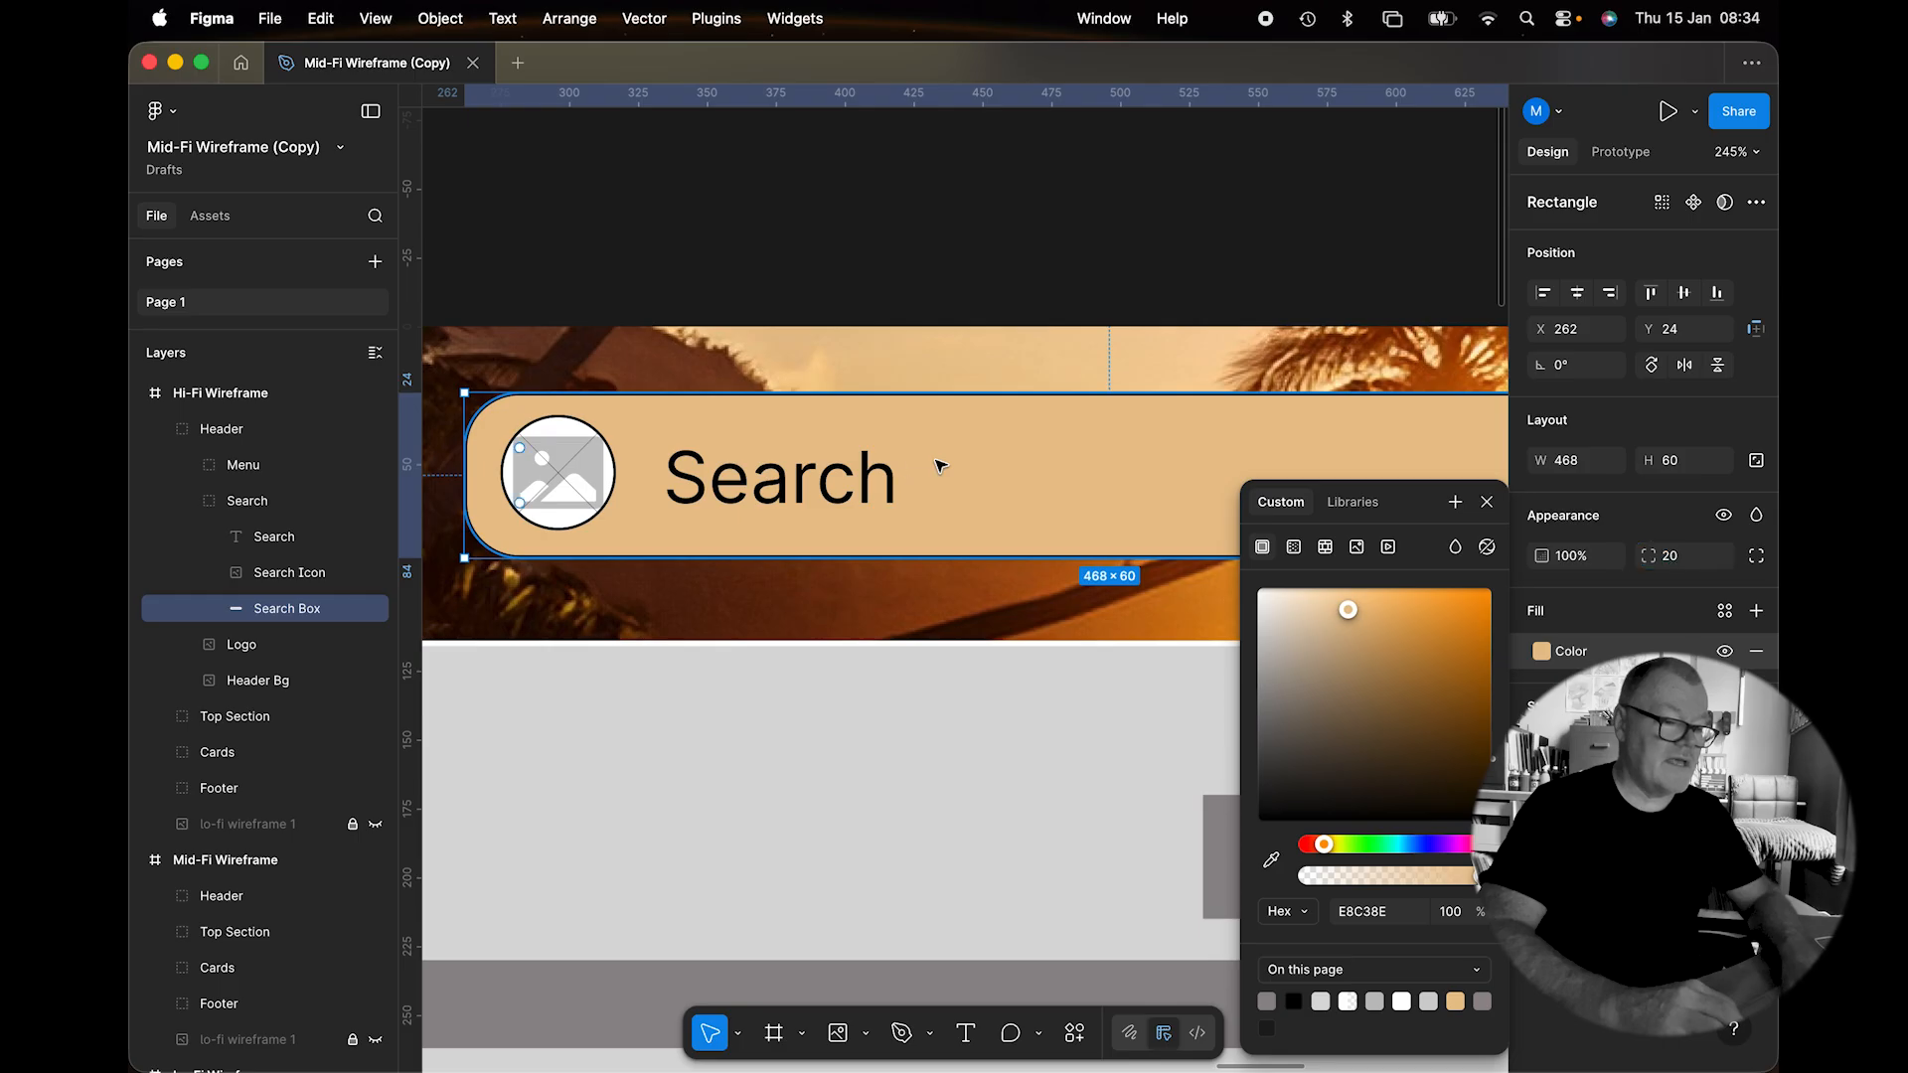
Change the Search label font to Arial and nudge it to X 338, Y 38.
left_click(849, 499)
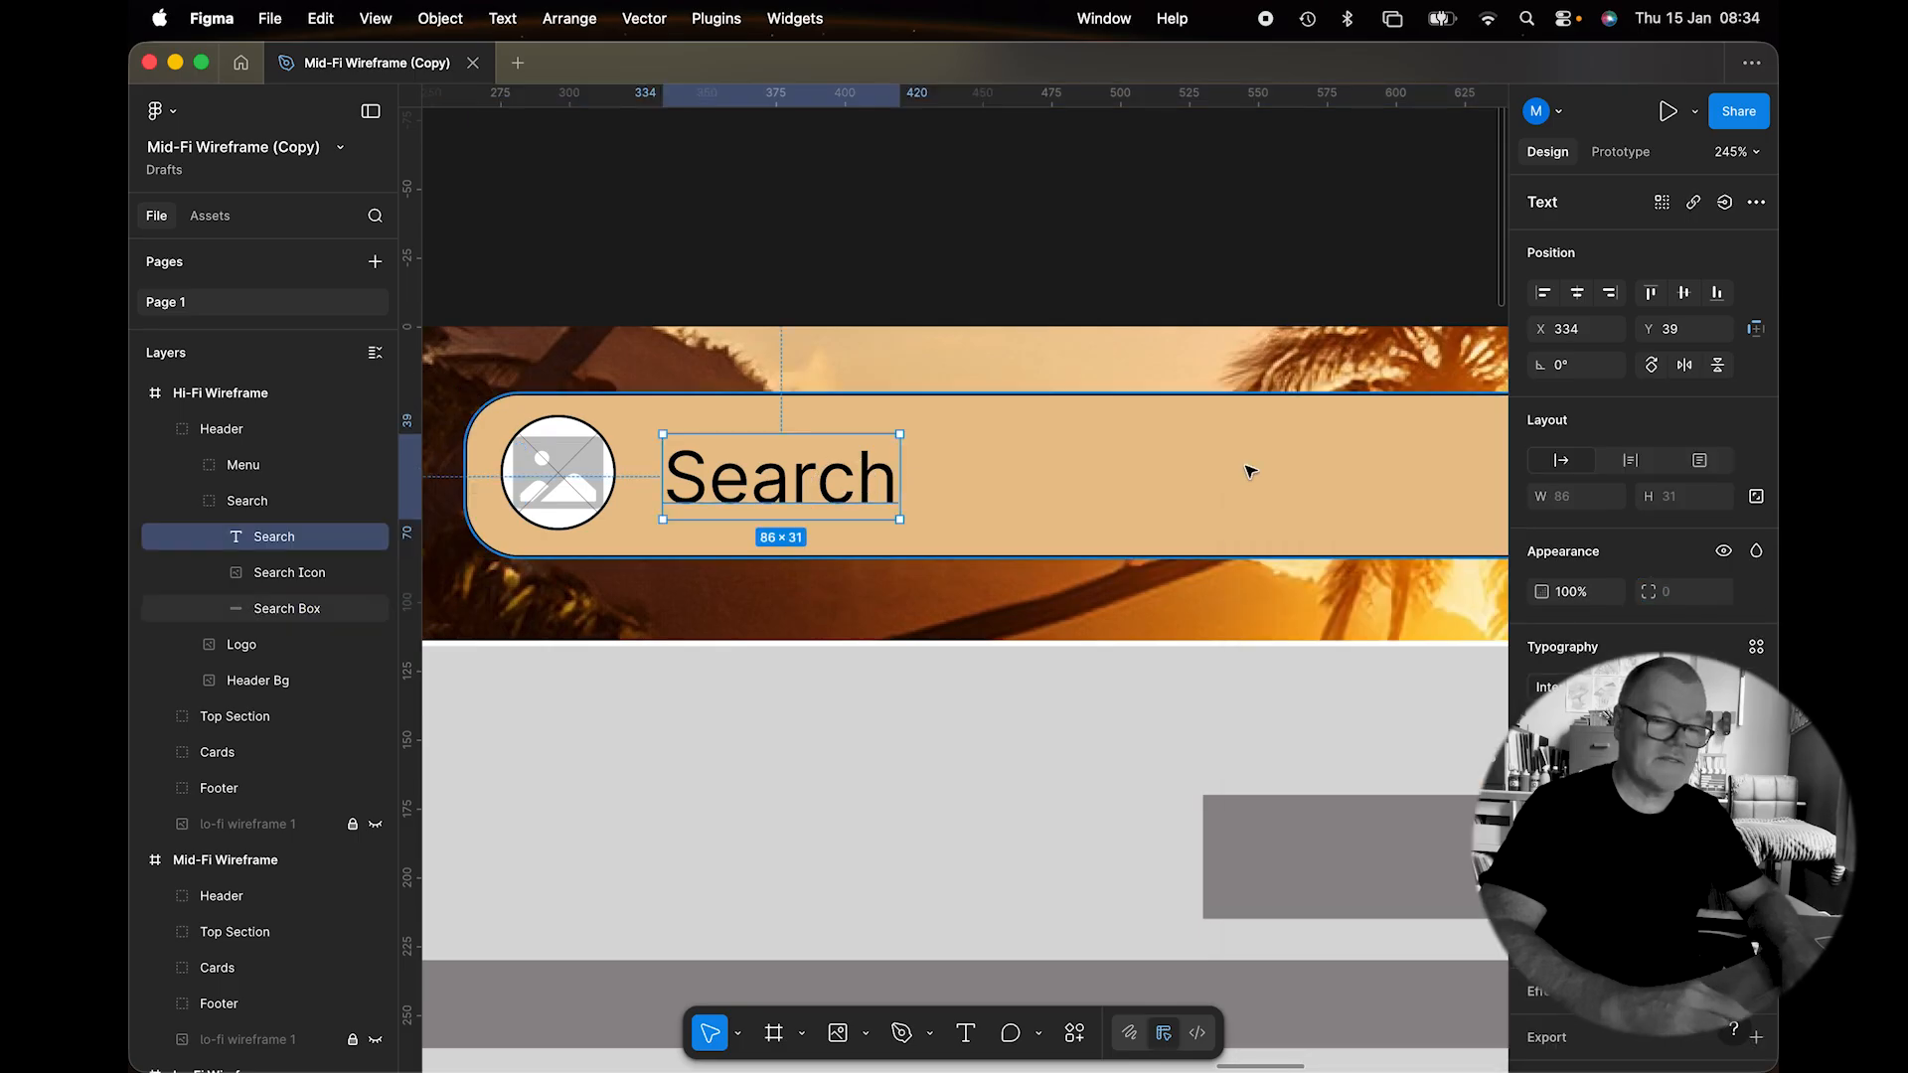
left_click(1570, 687)
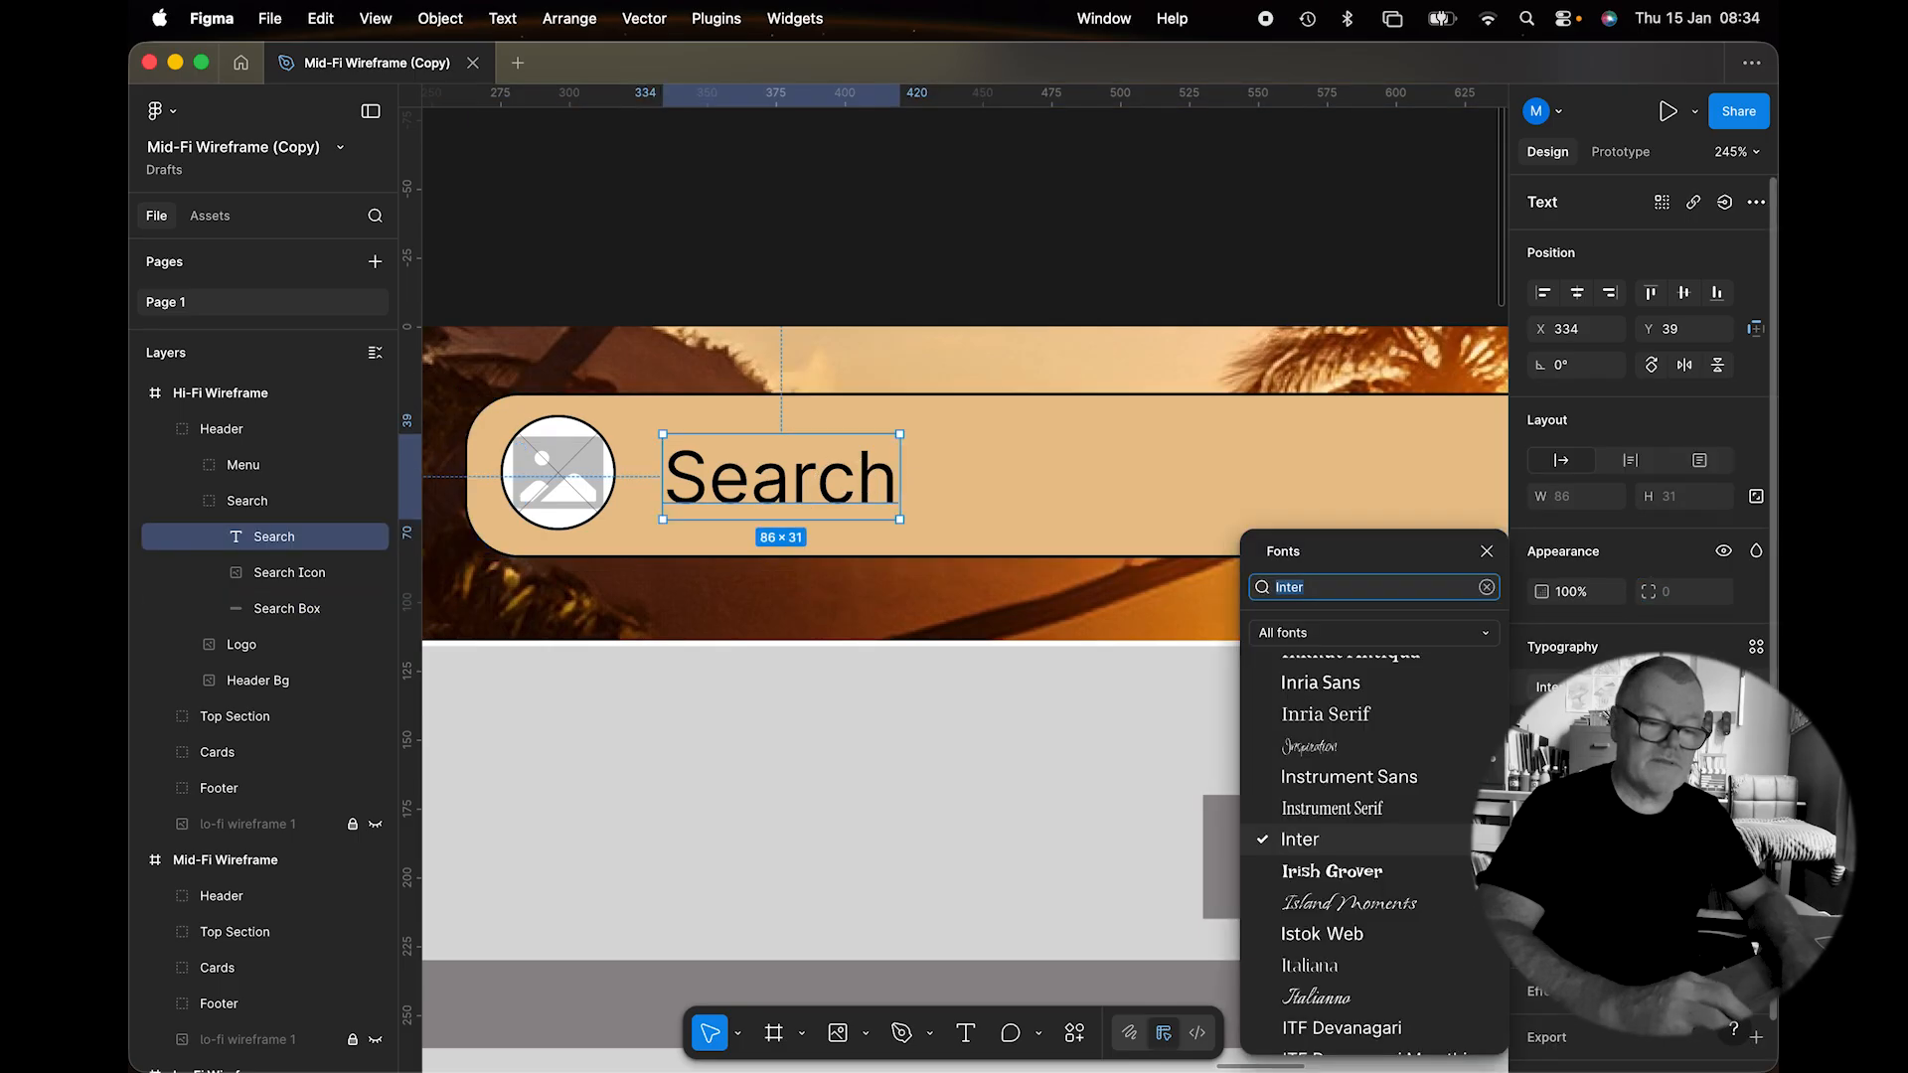
type("arial")
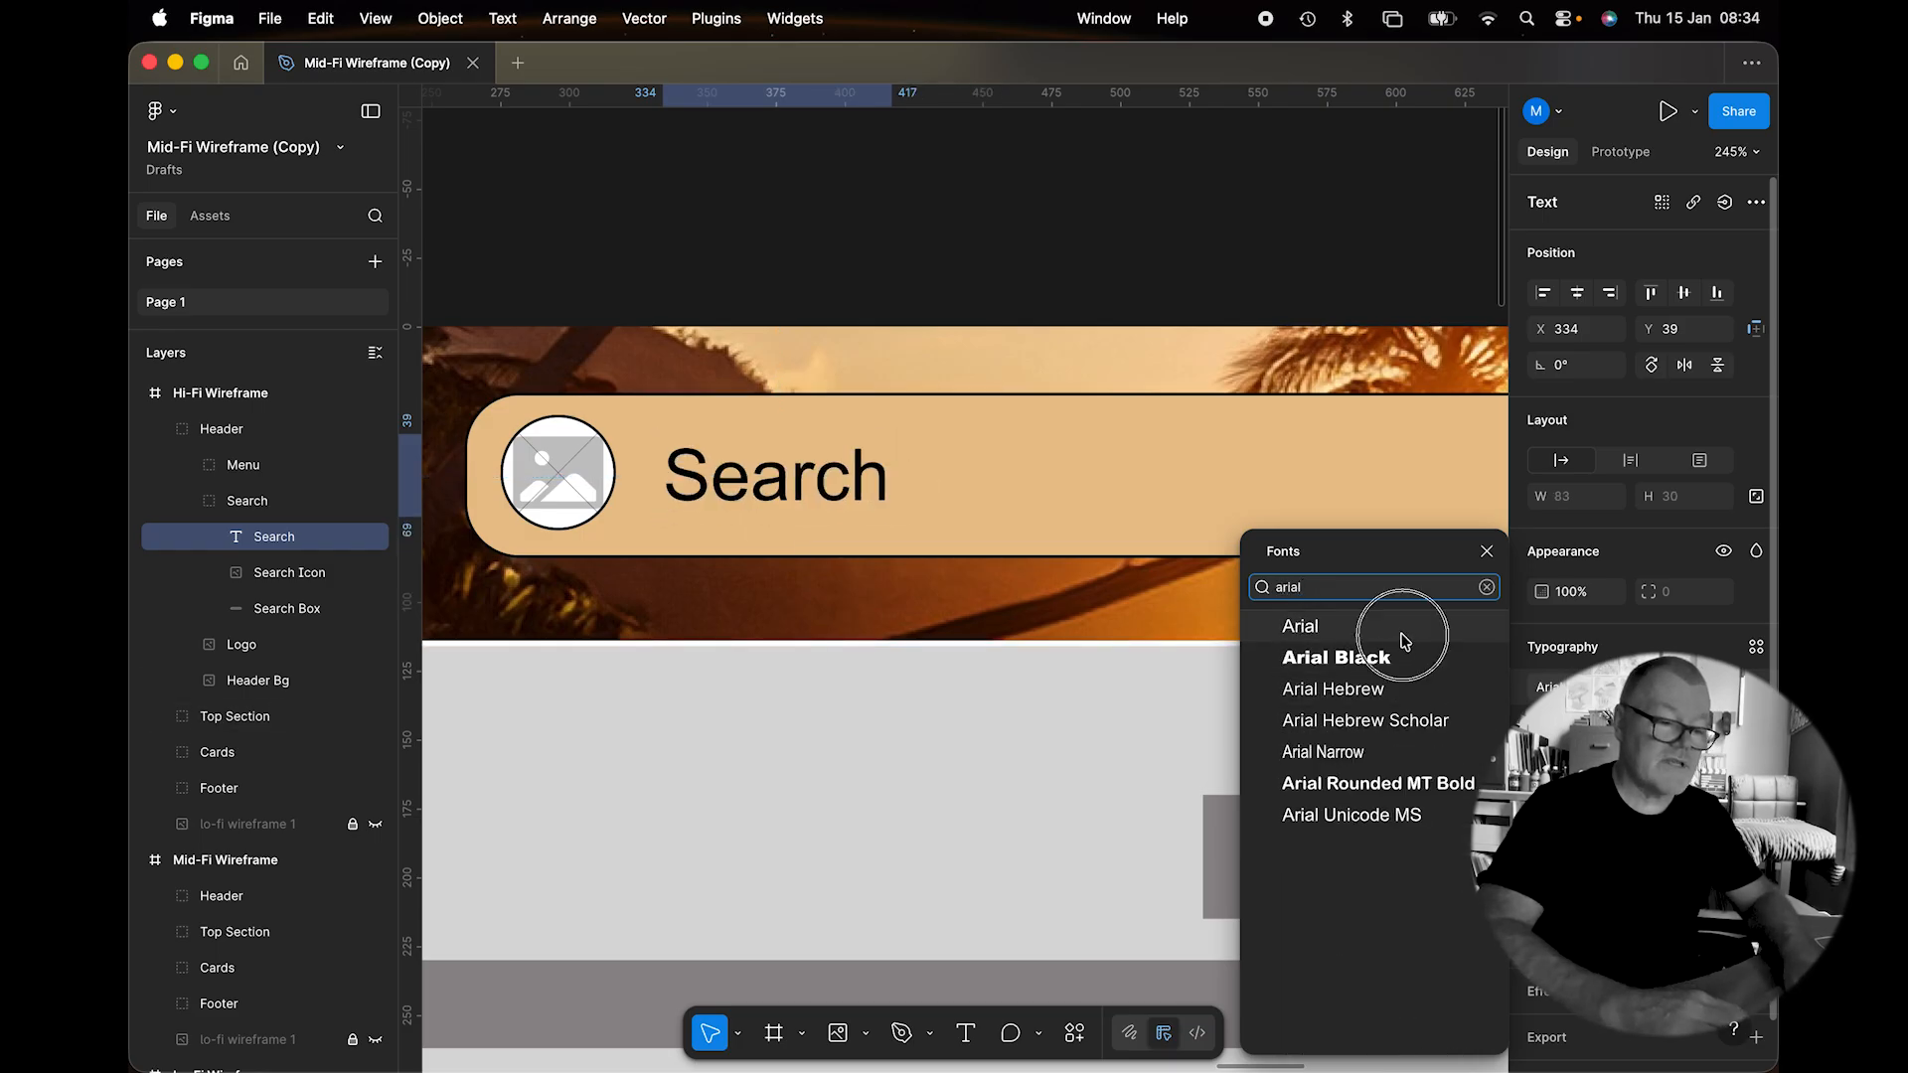
key("Return")
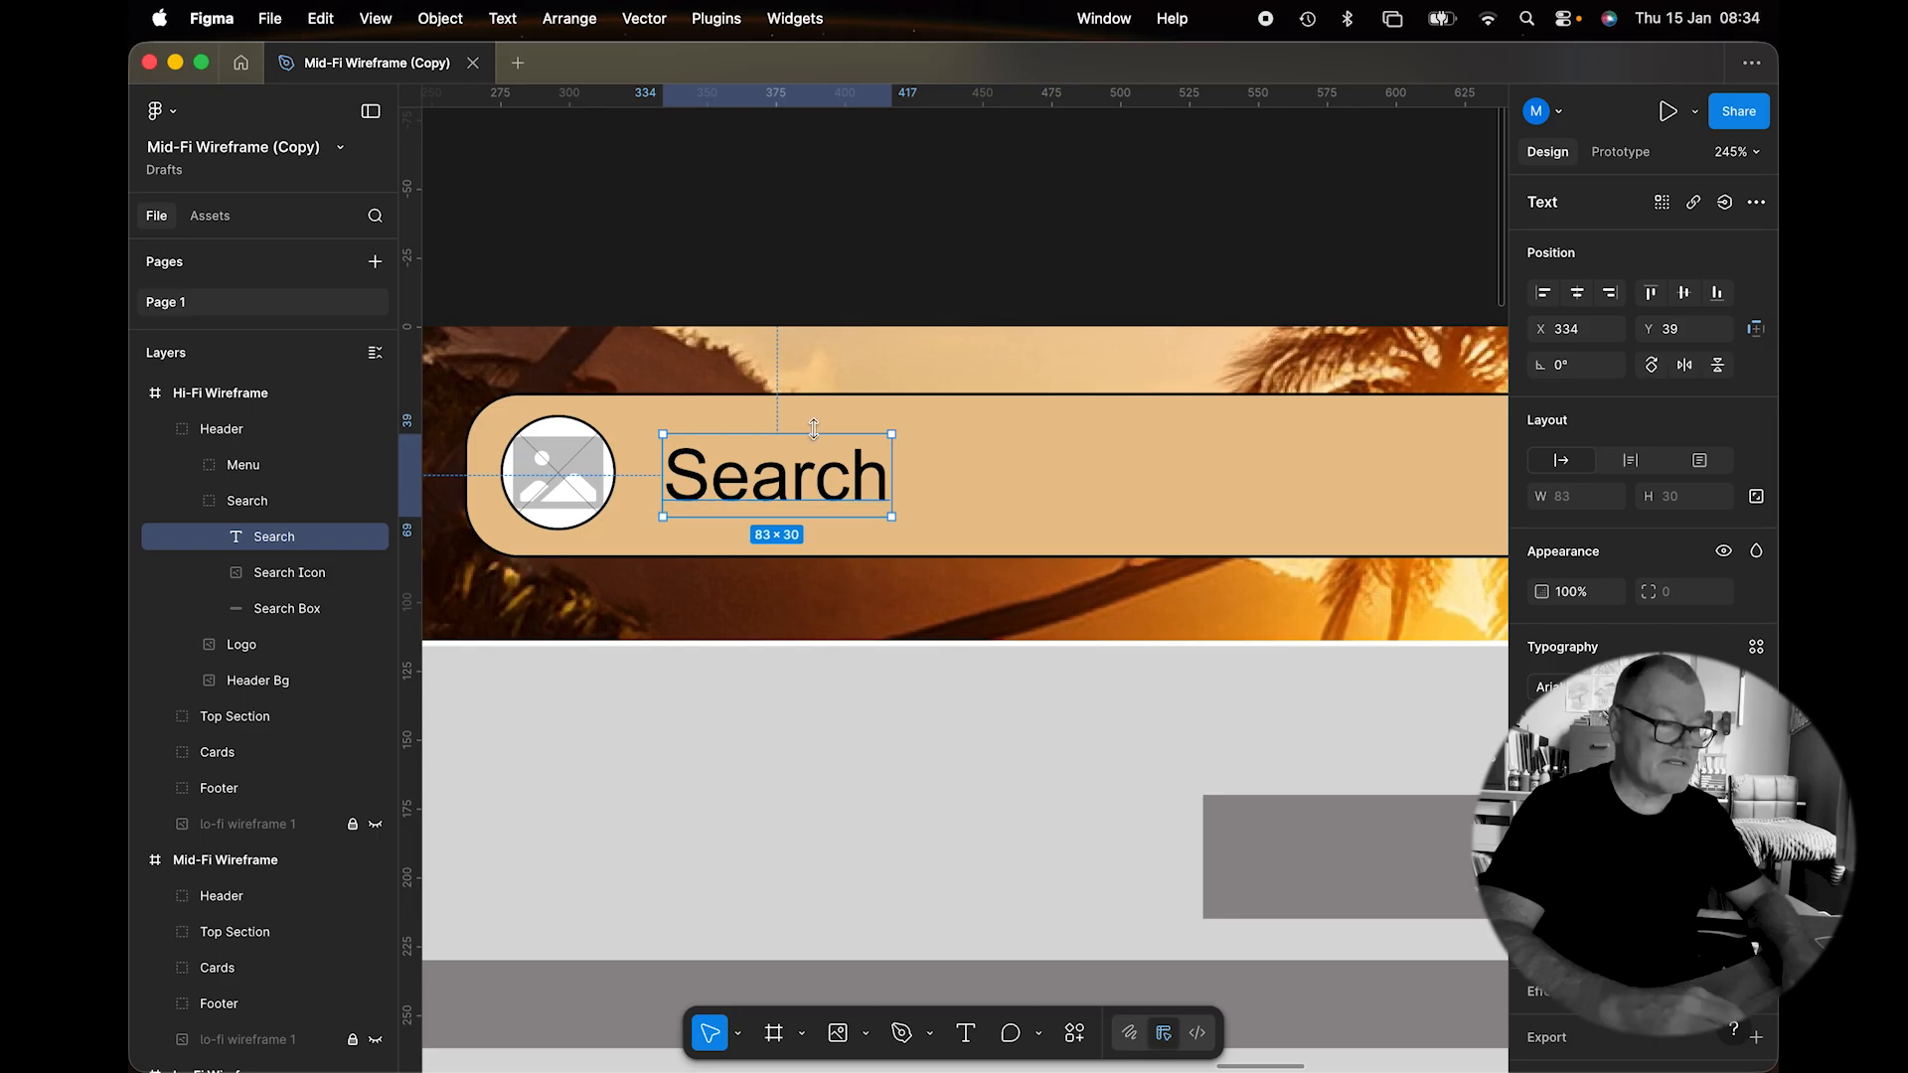
left_click_drag(824, 482, 835, 478)
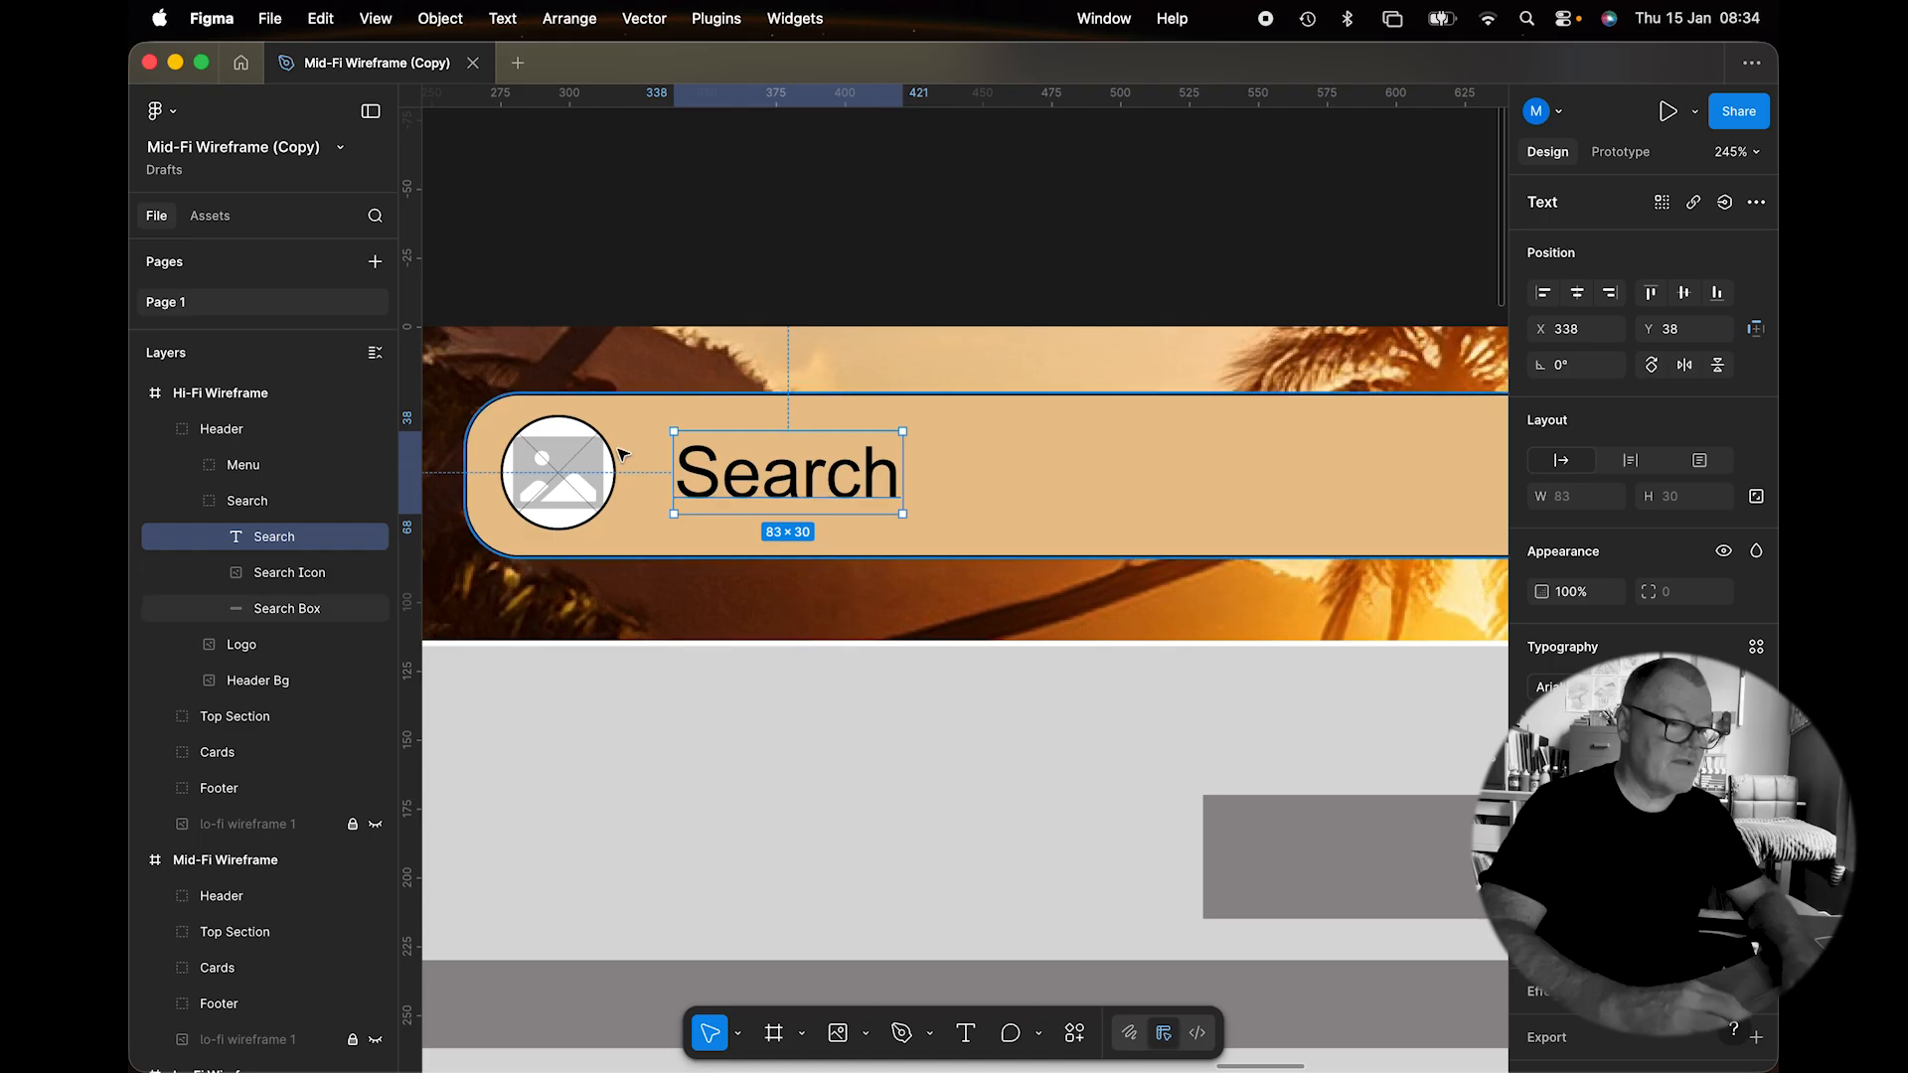
left_click(593, 469)
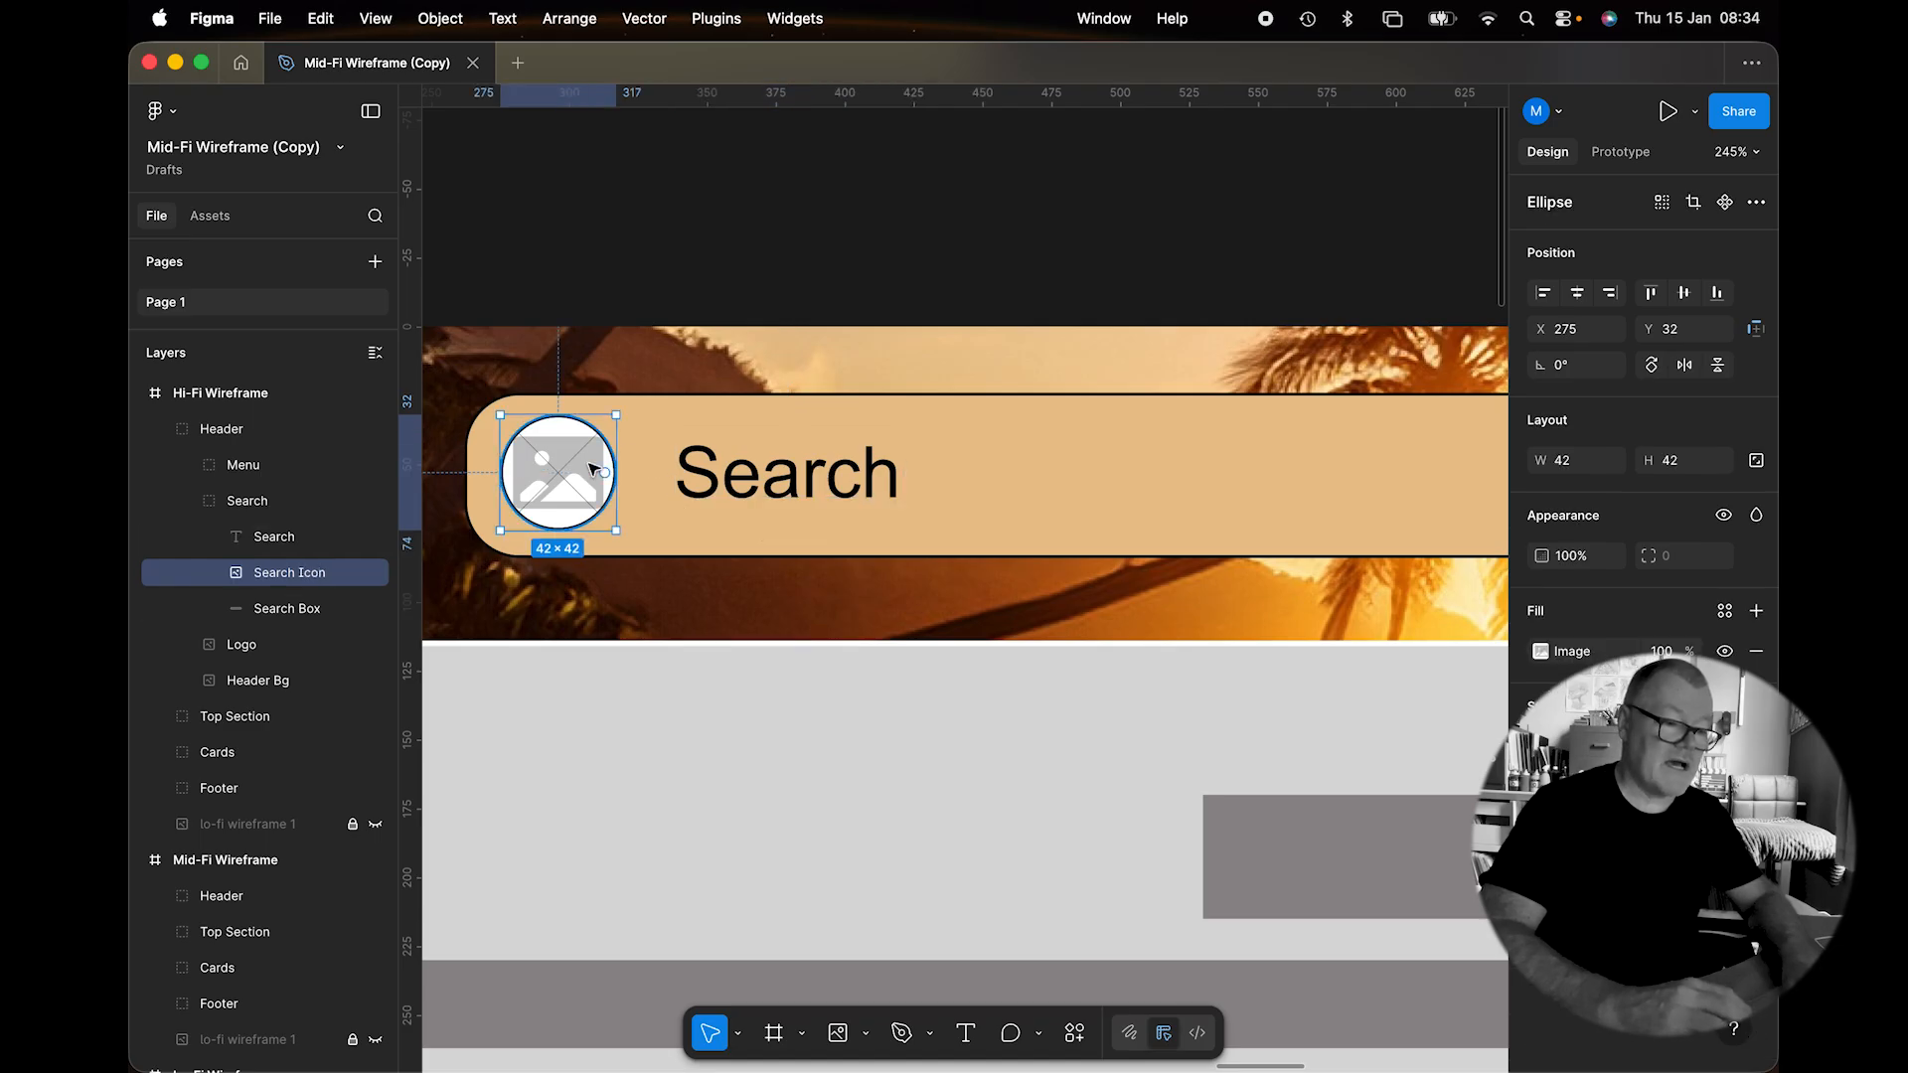
Bring in the 'search' magnifier from Font Awesome Icons V6, clearing the temporary faSearch frame.
left_click(715, 18)
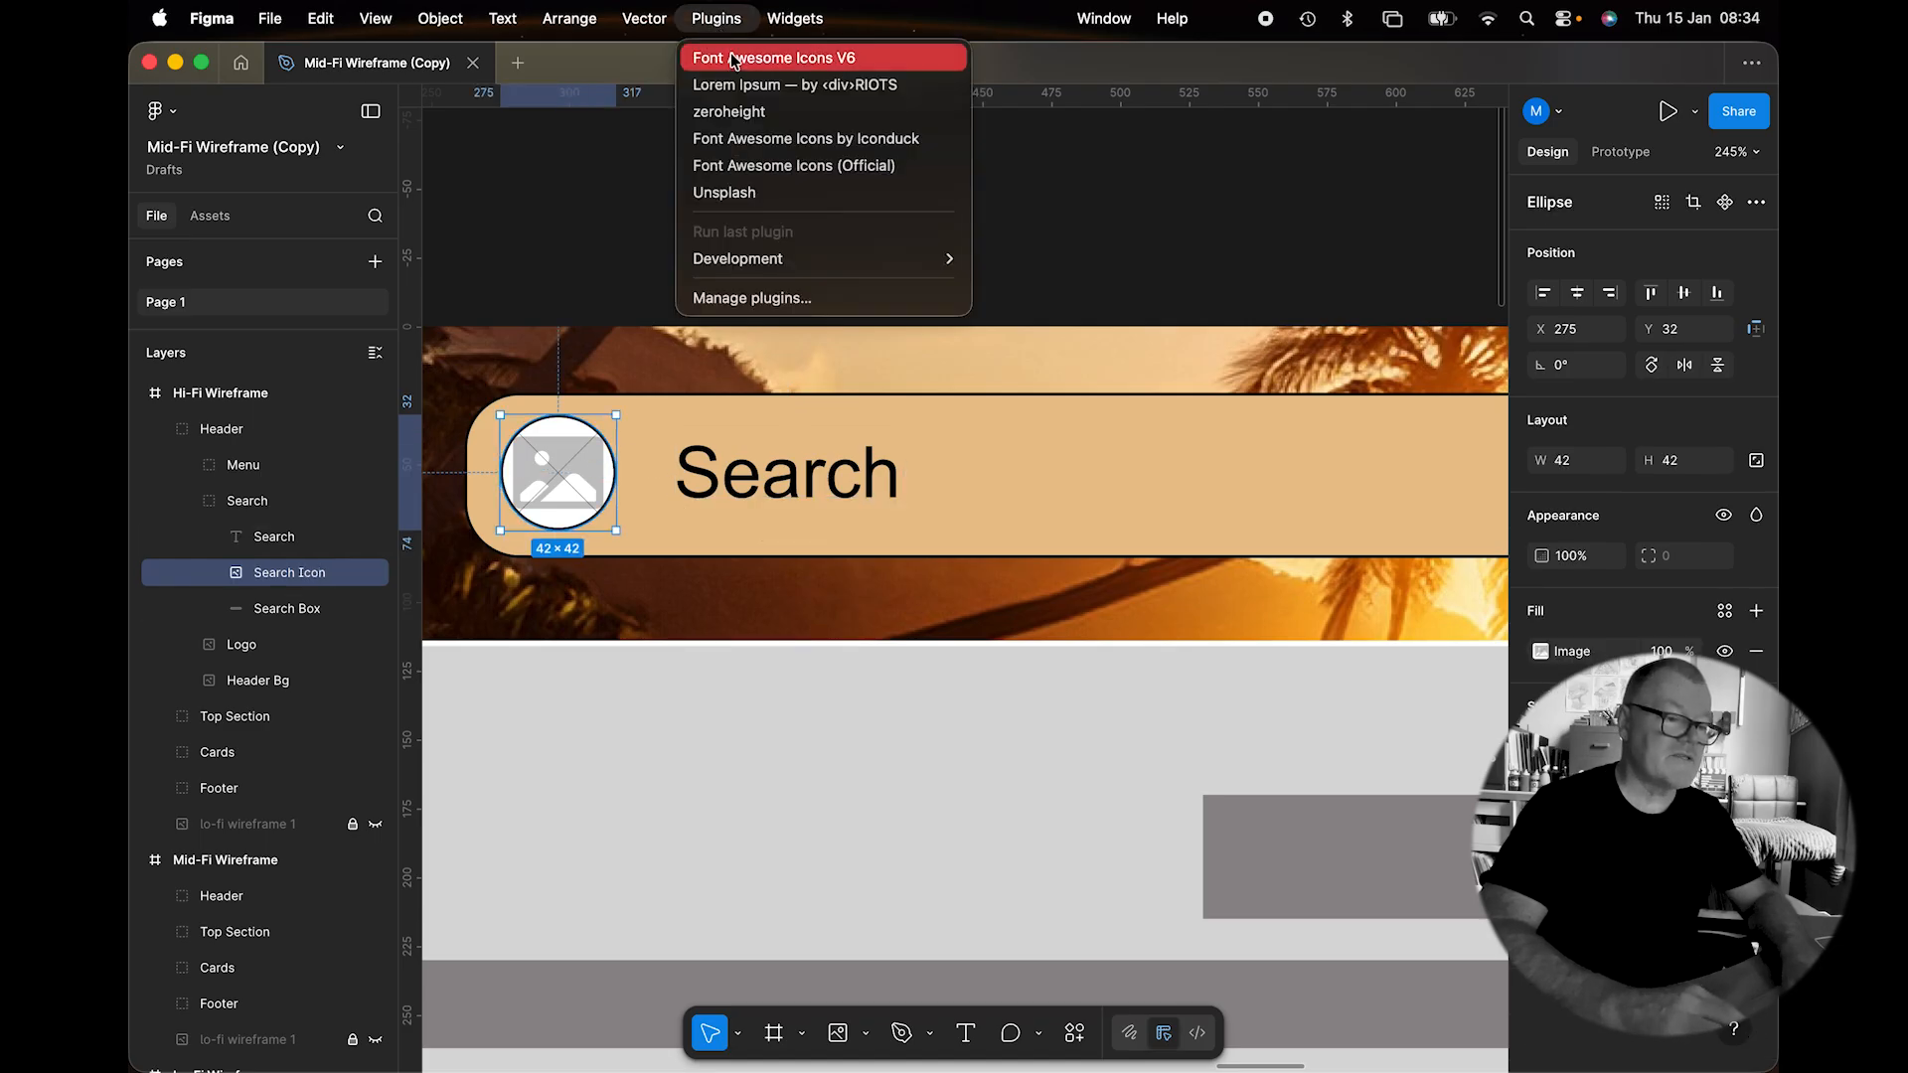
left_click(736, 59)
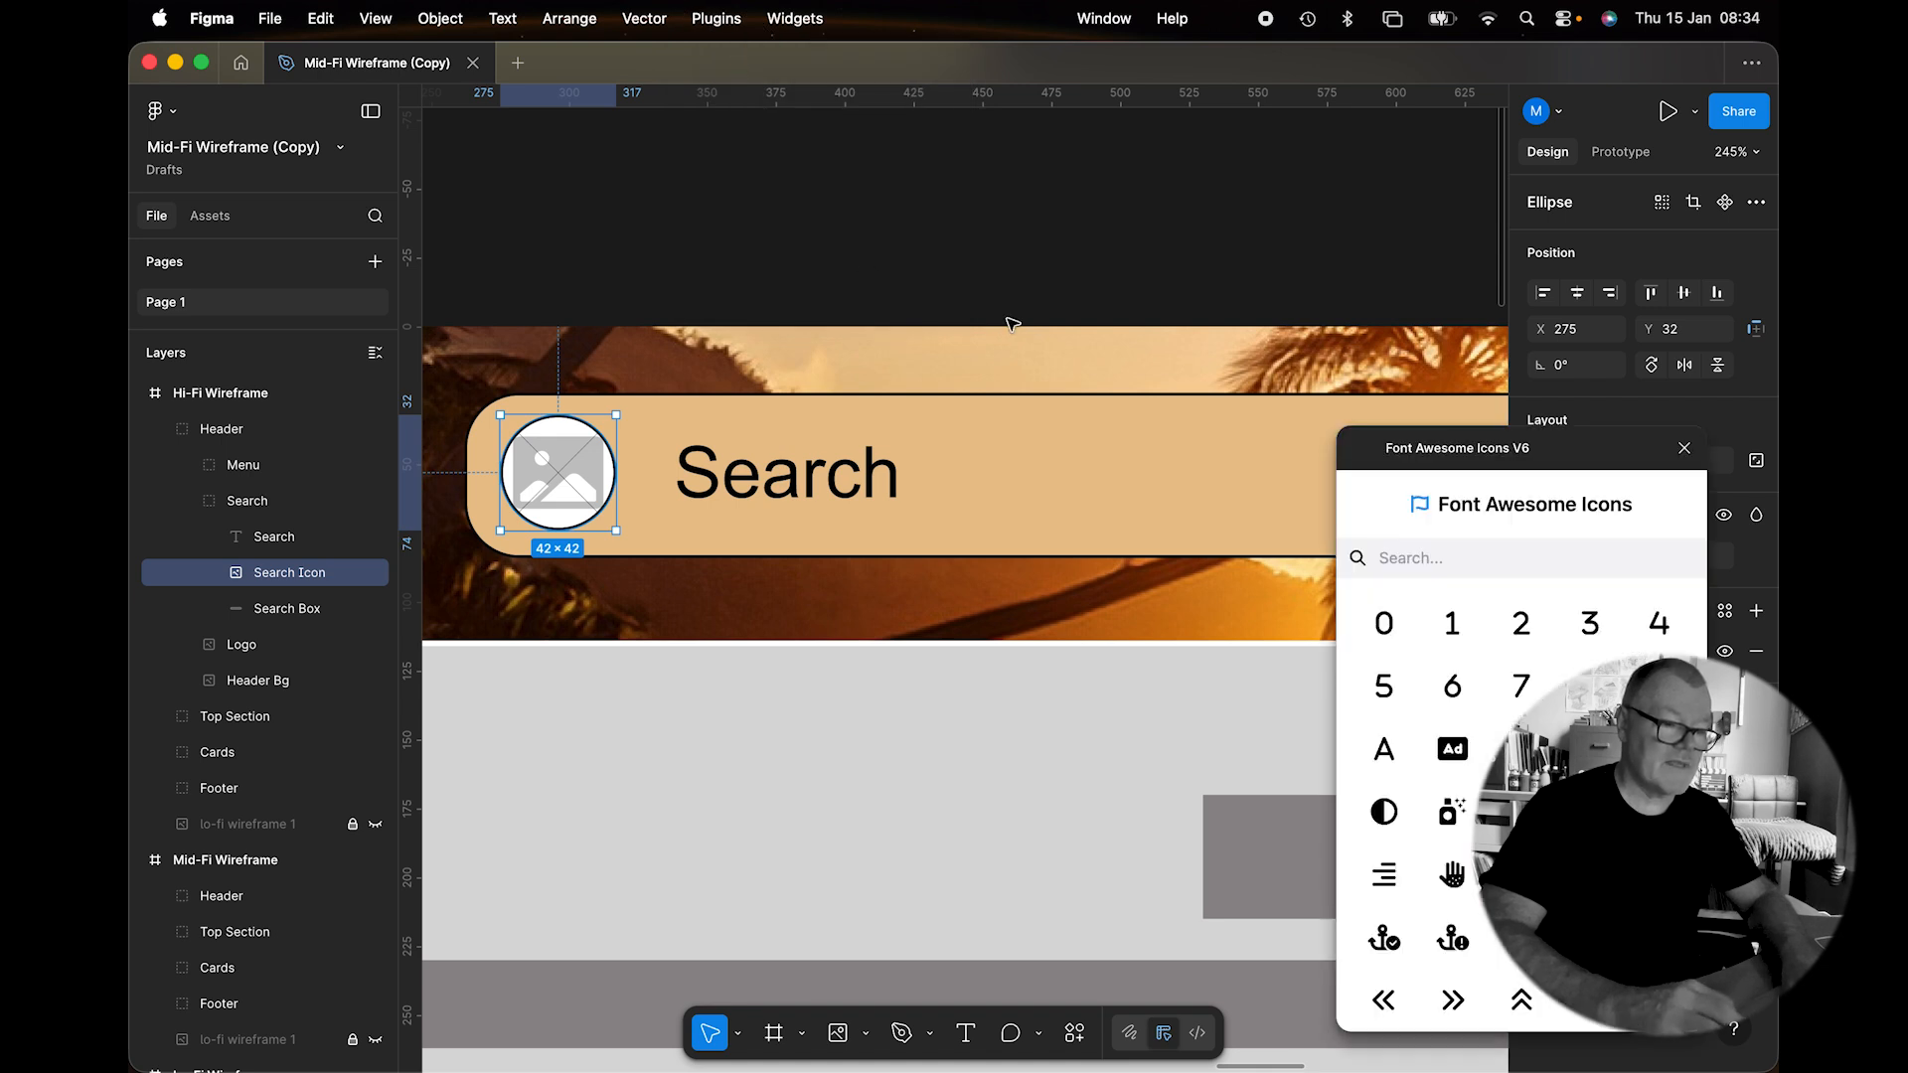
left_click(1448, 554)
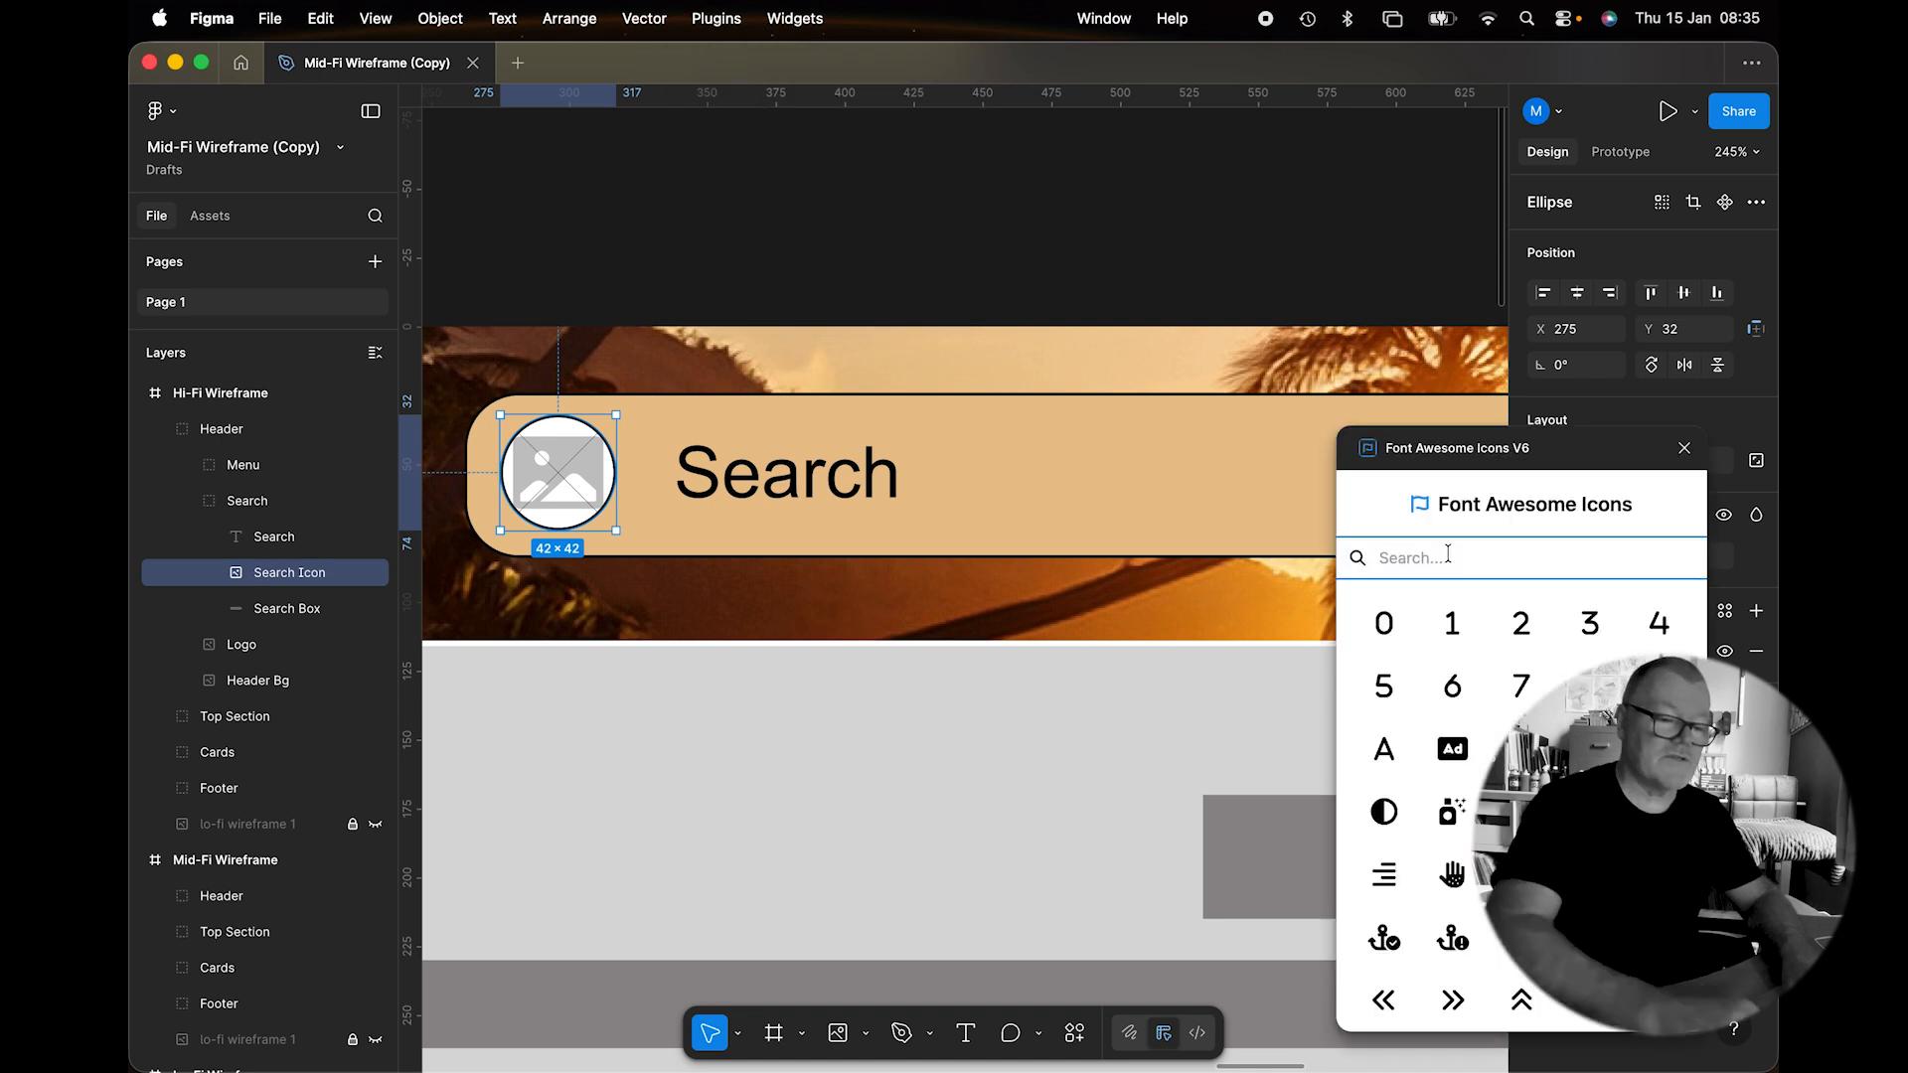
type("search")
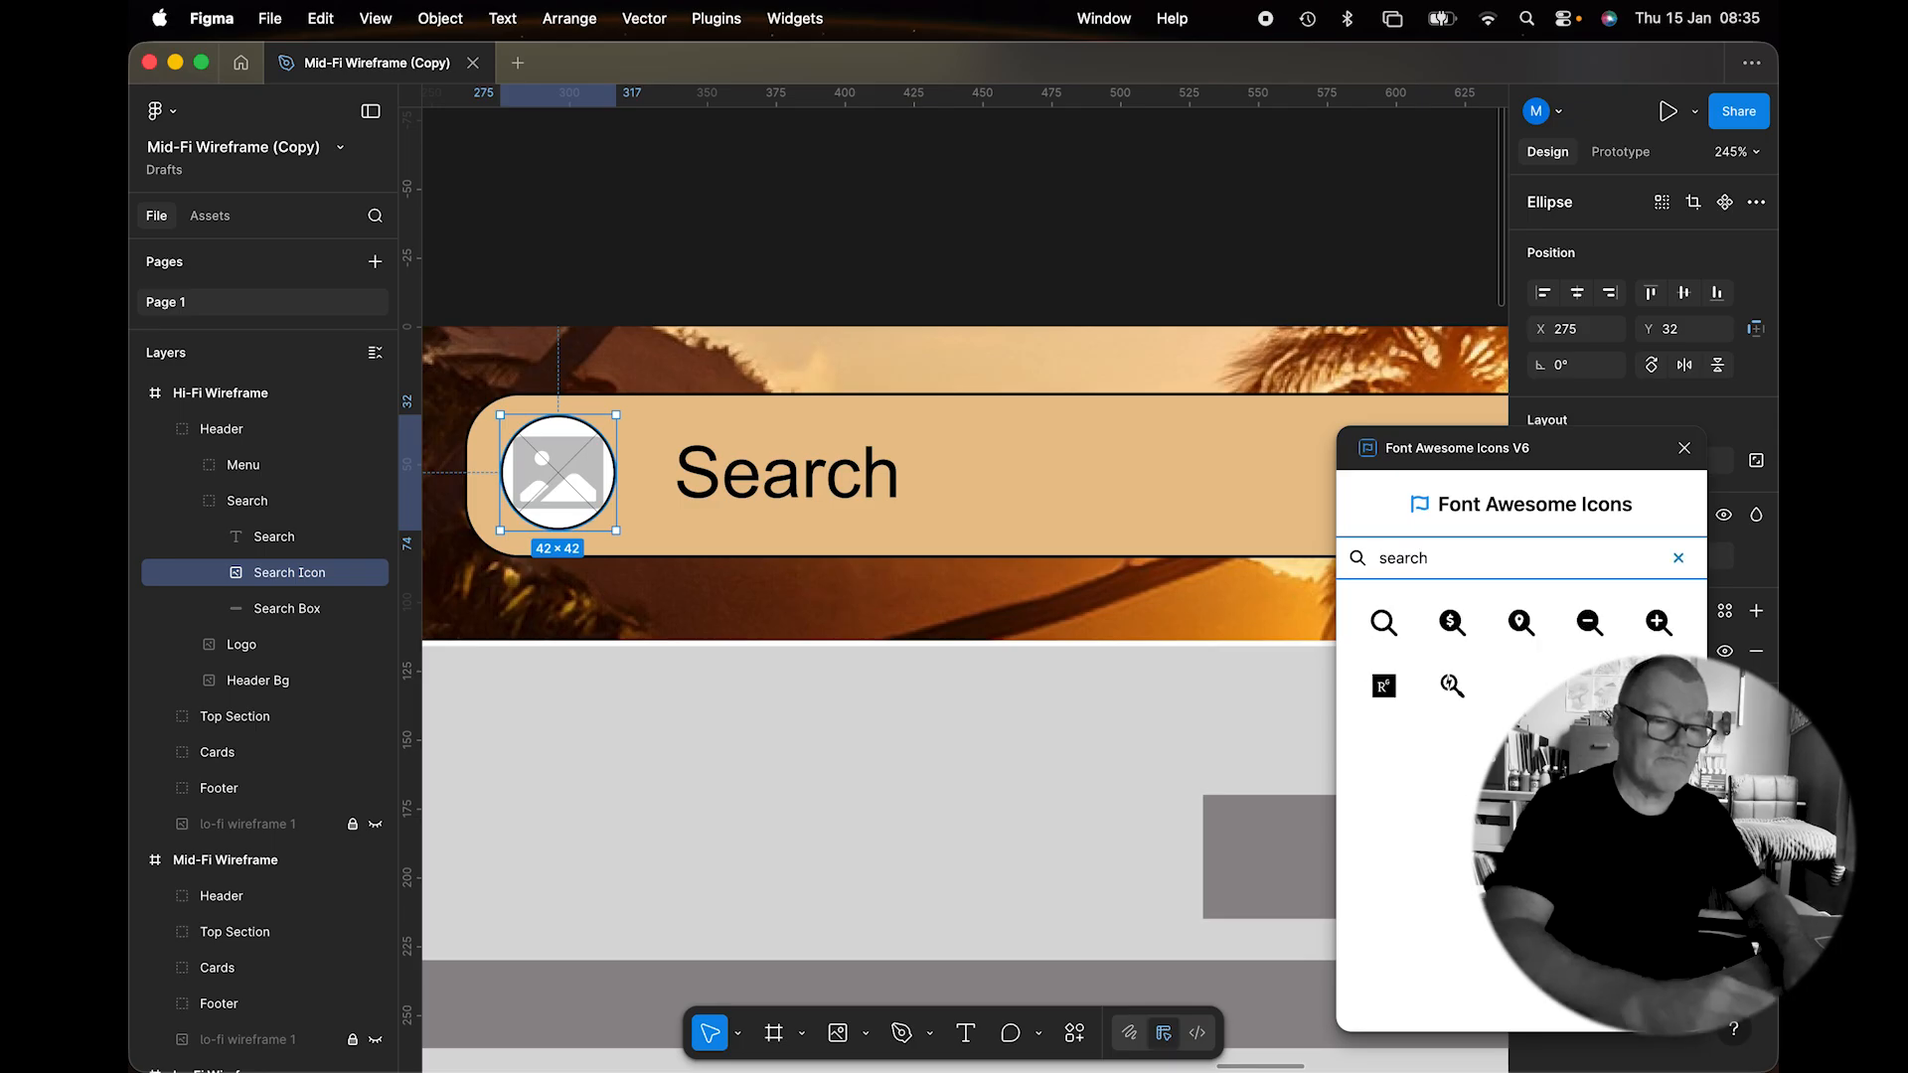
left_click_drag(1383, 622, 1020, 452)
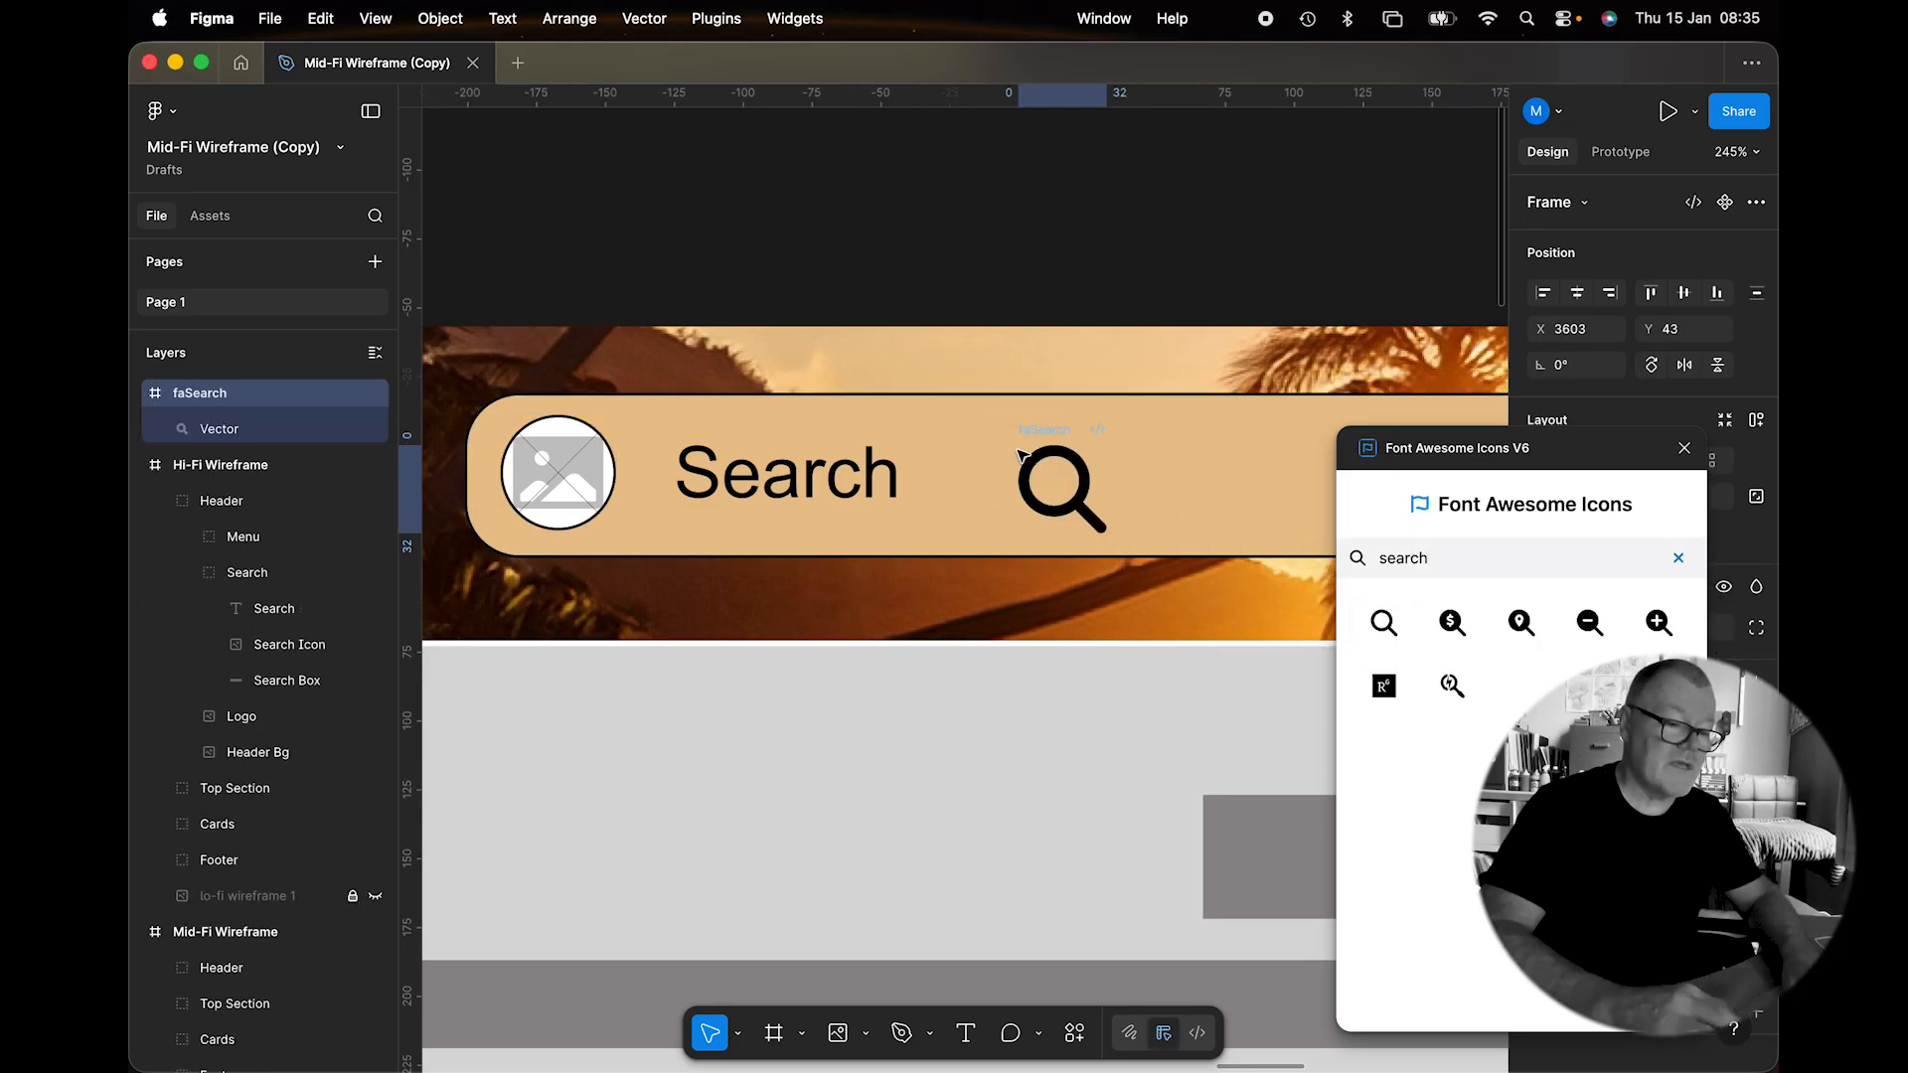
left_click(1057, 487)
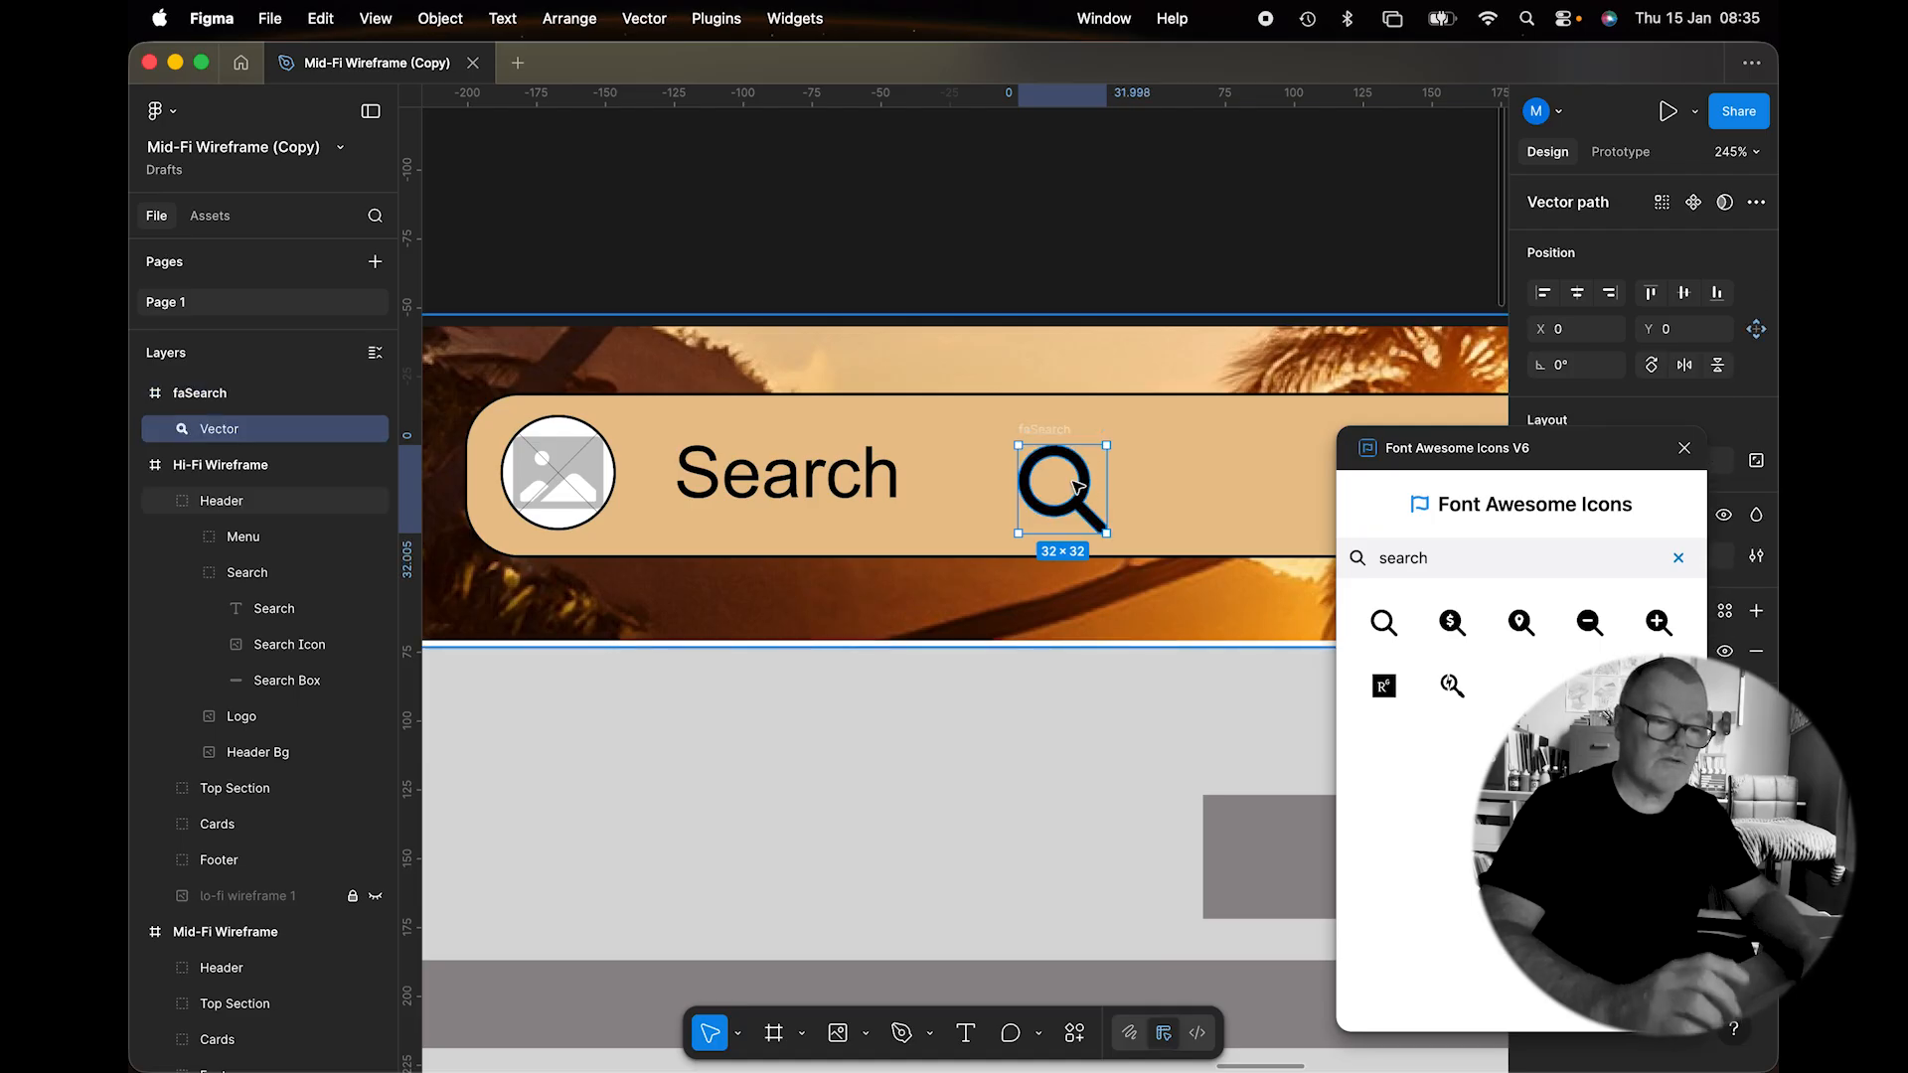
key("BackSpace")
left_click(1078, 487)
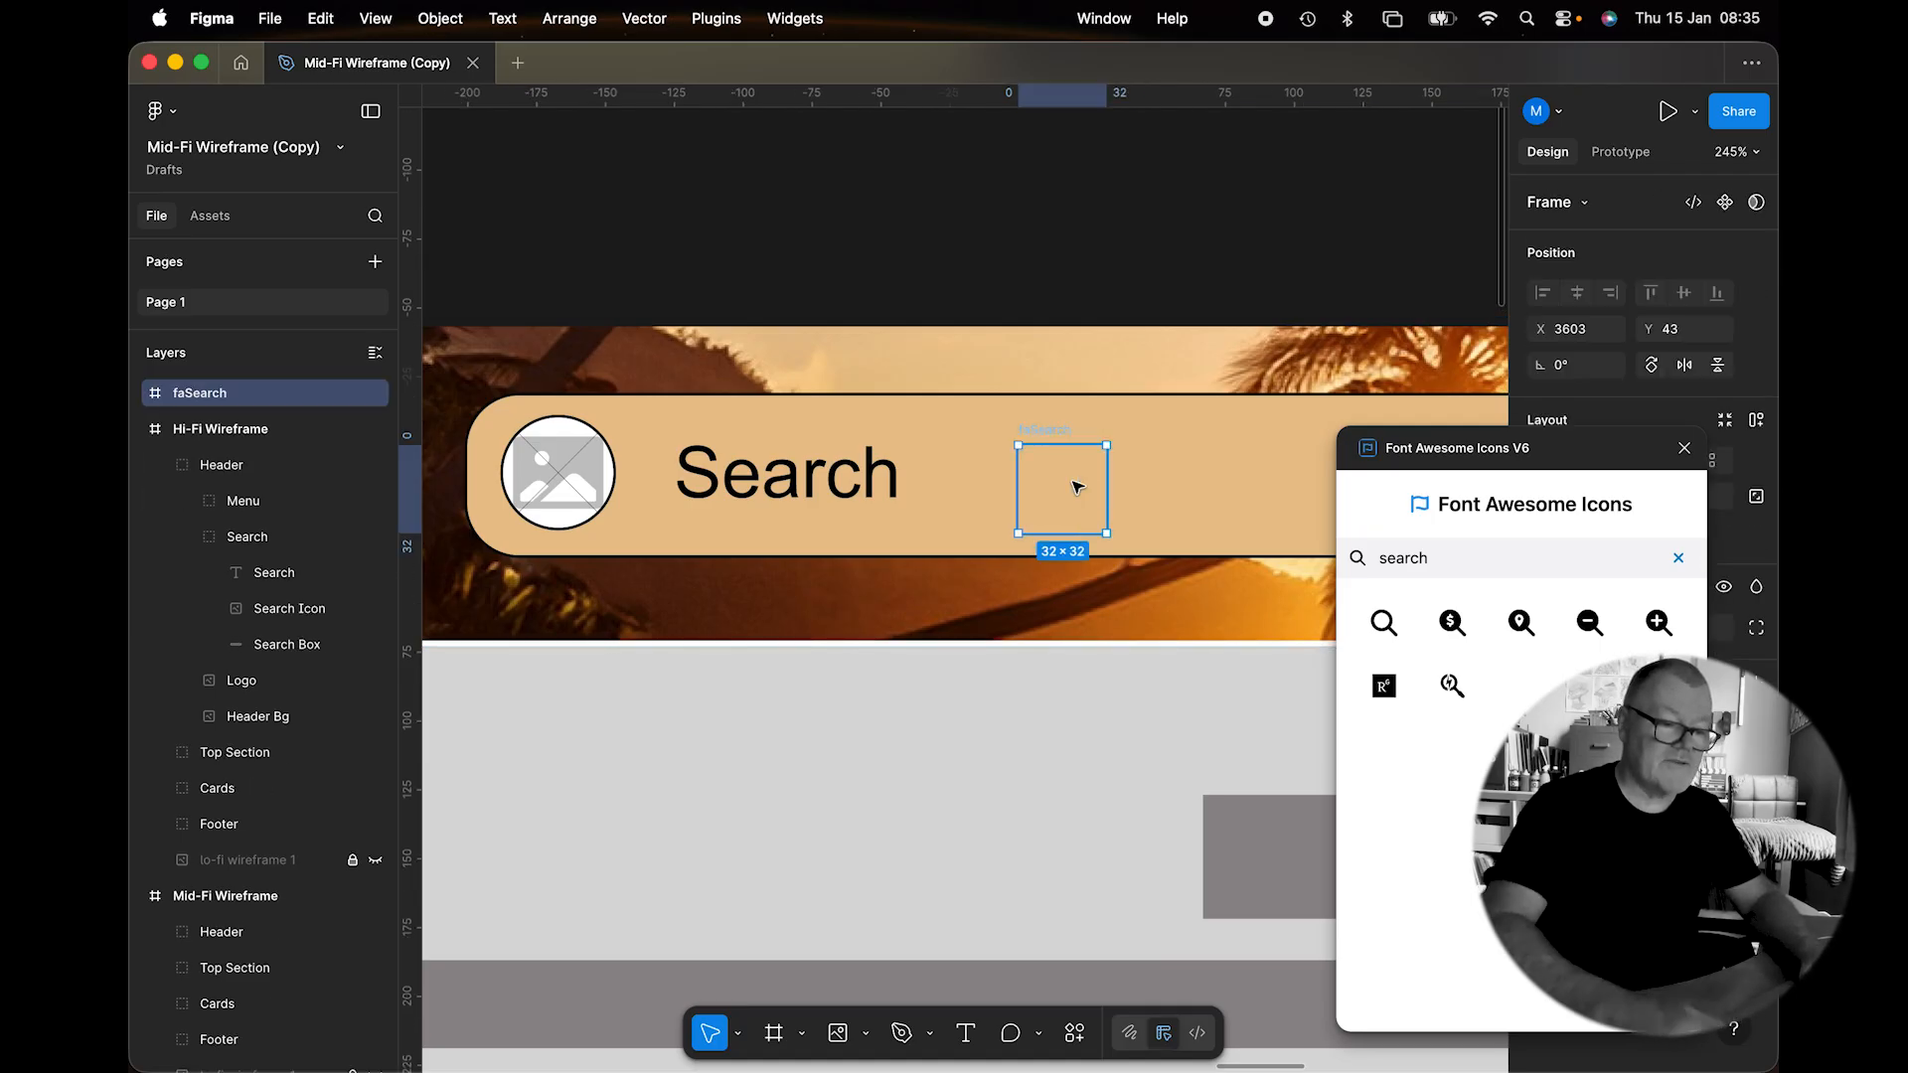
key("BackSpace")
Paste to Replace the placeholder Search Icon with the 32×32 magnifier, nudged to X 280, Y 37.
left_click(561, 474)
left_click(561, 474)
left_click(561, 474)
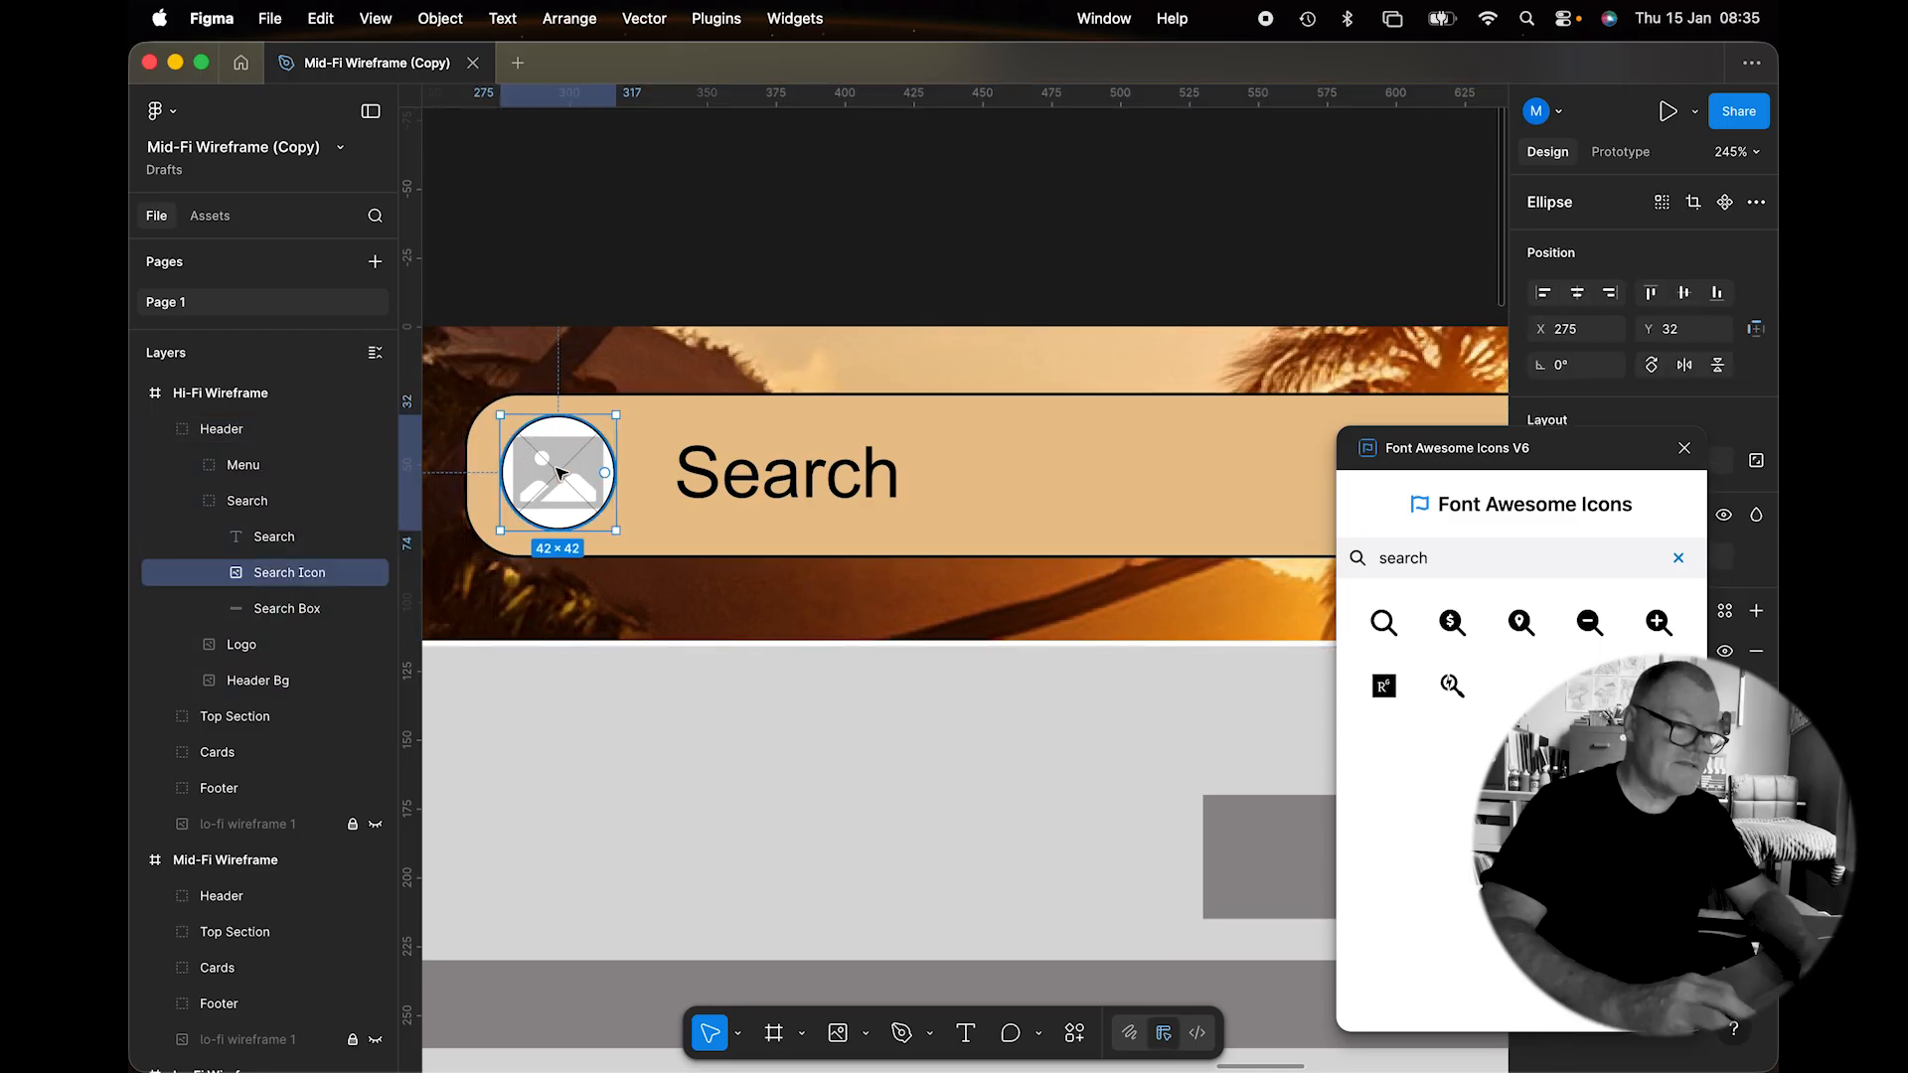
left_click(320, 18)
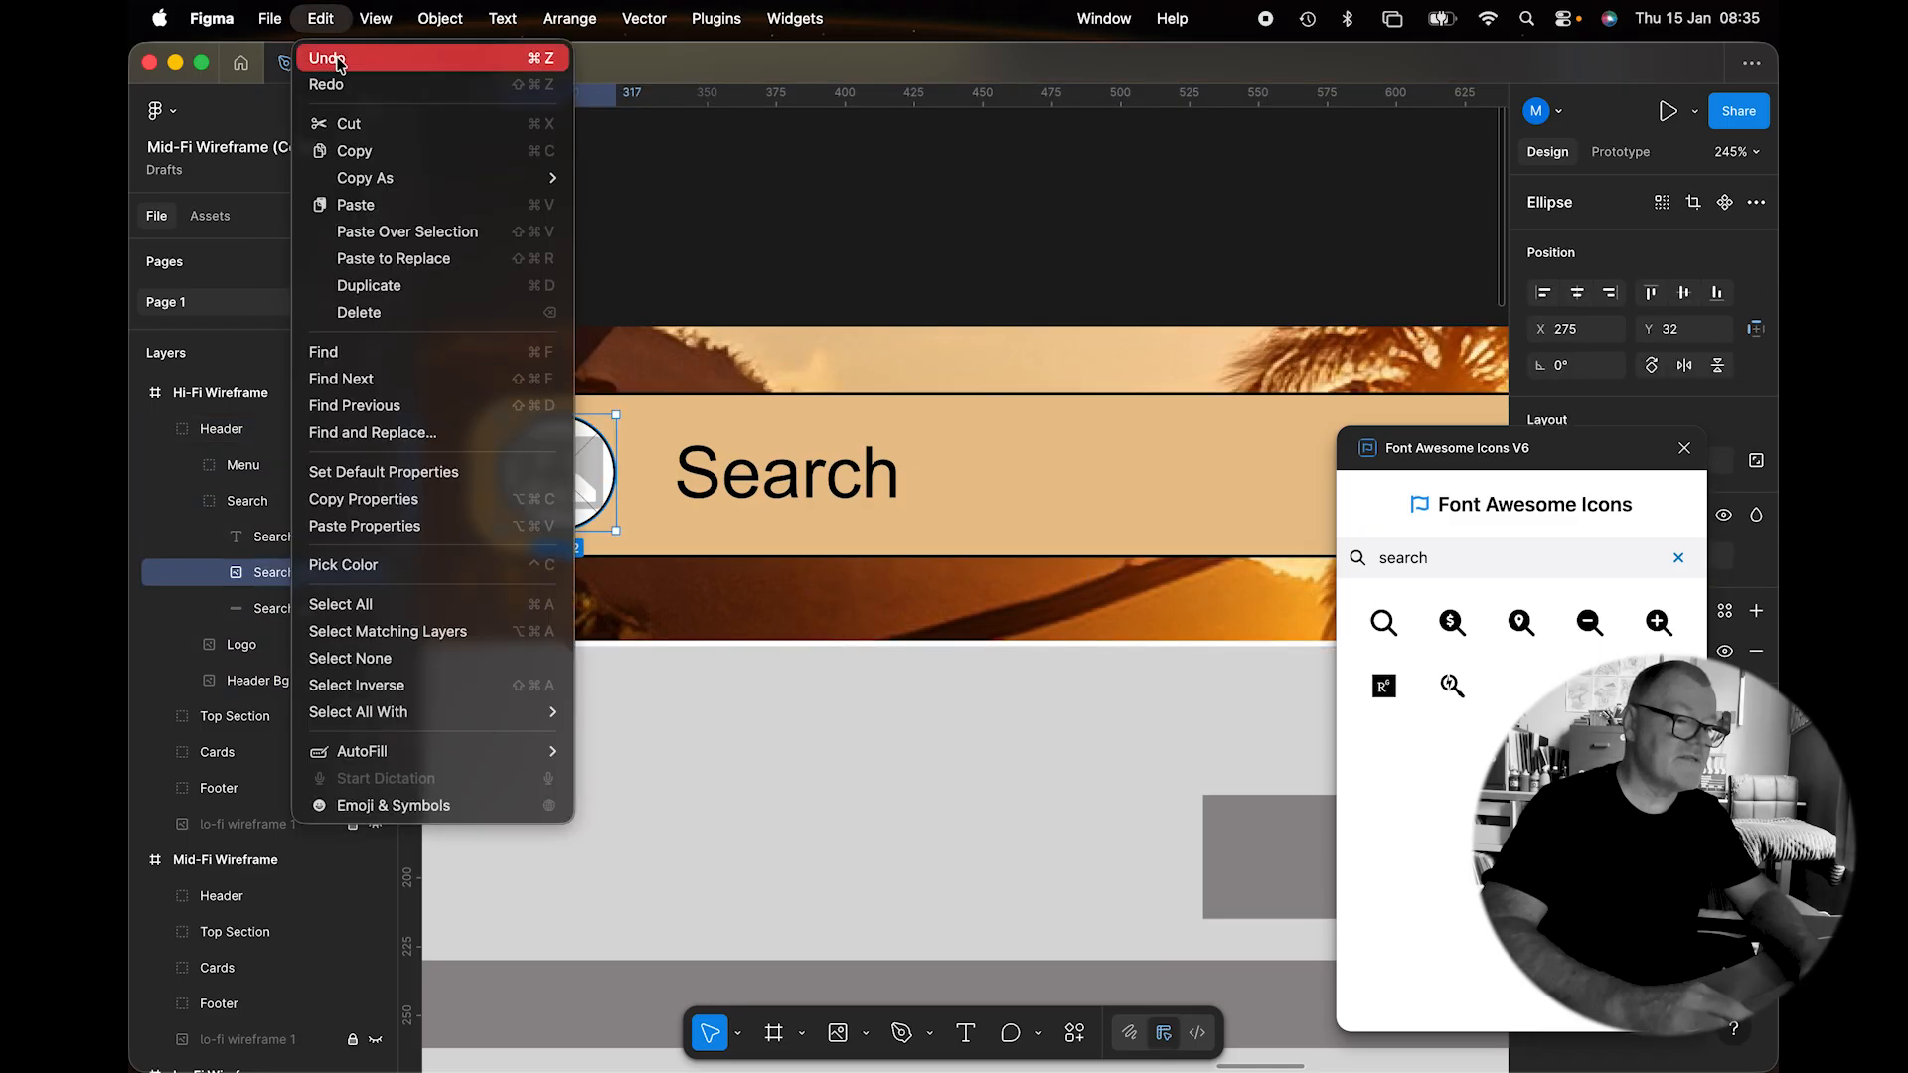
left_click(386, 254)
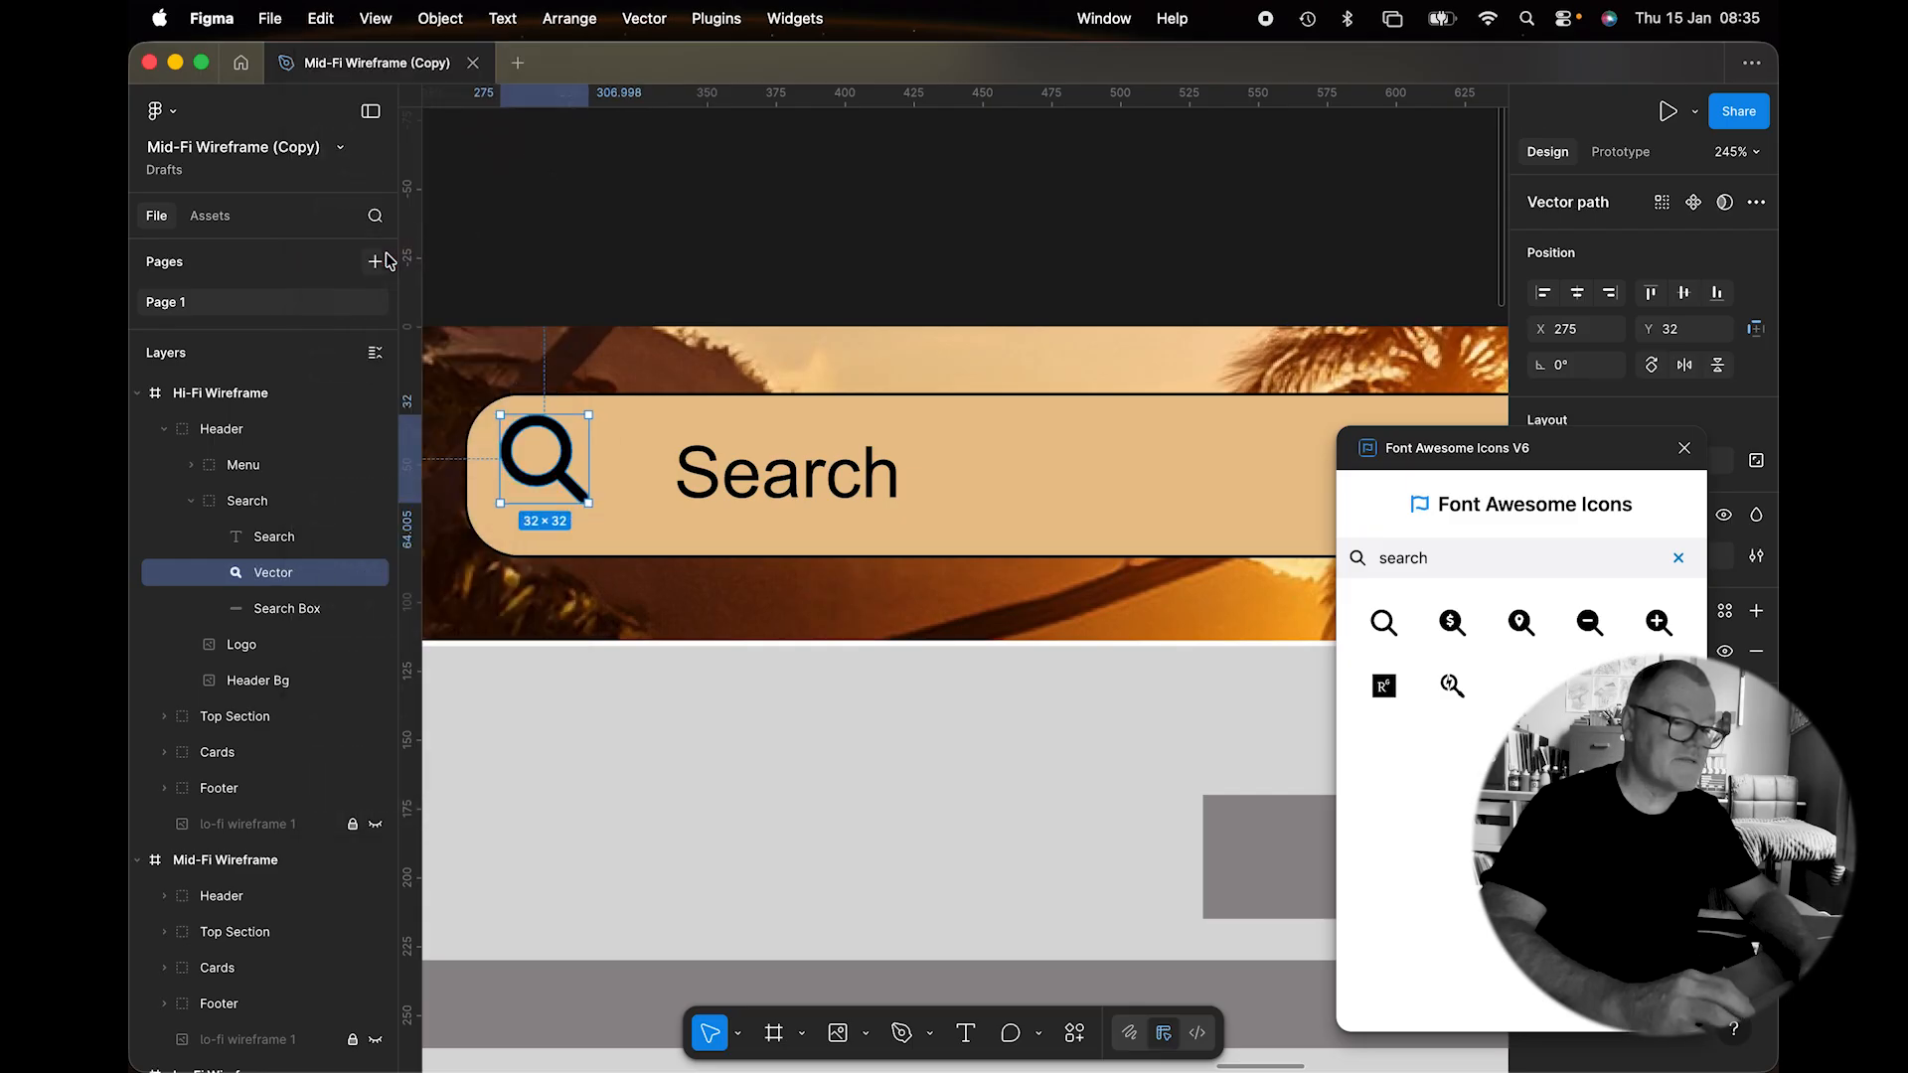
key("Right")
key("Right")
key("Down")
key("Down")
key("Down")
key("Down")
key("Down")
key("Right")
key("Right")
key("Right")
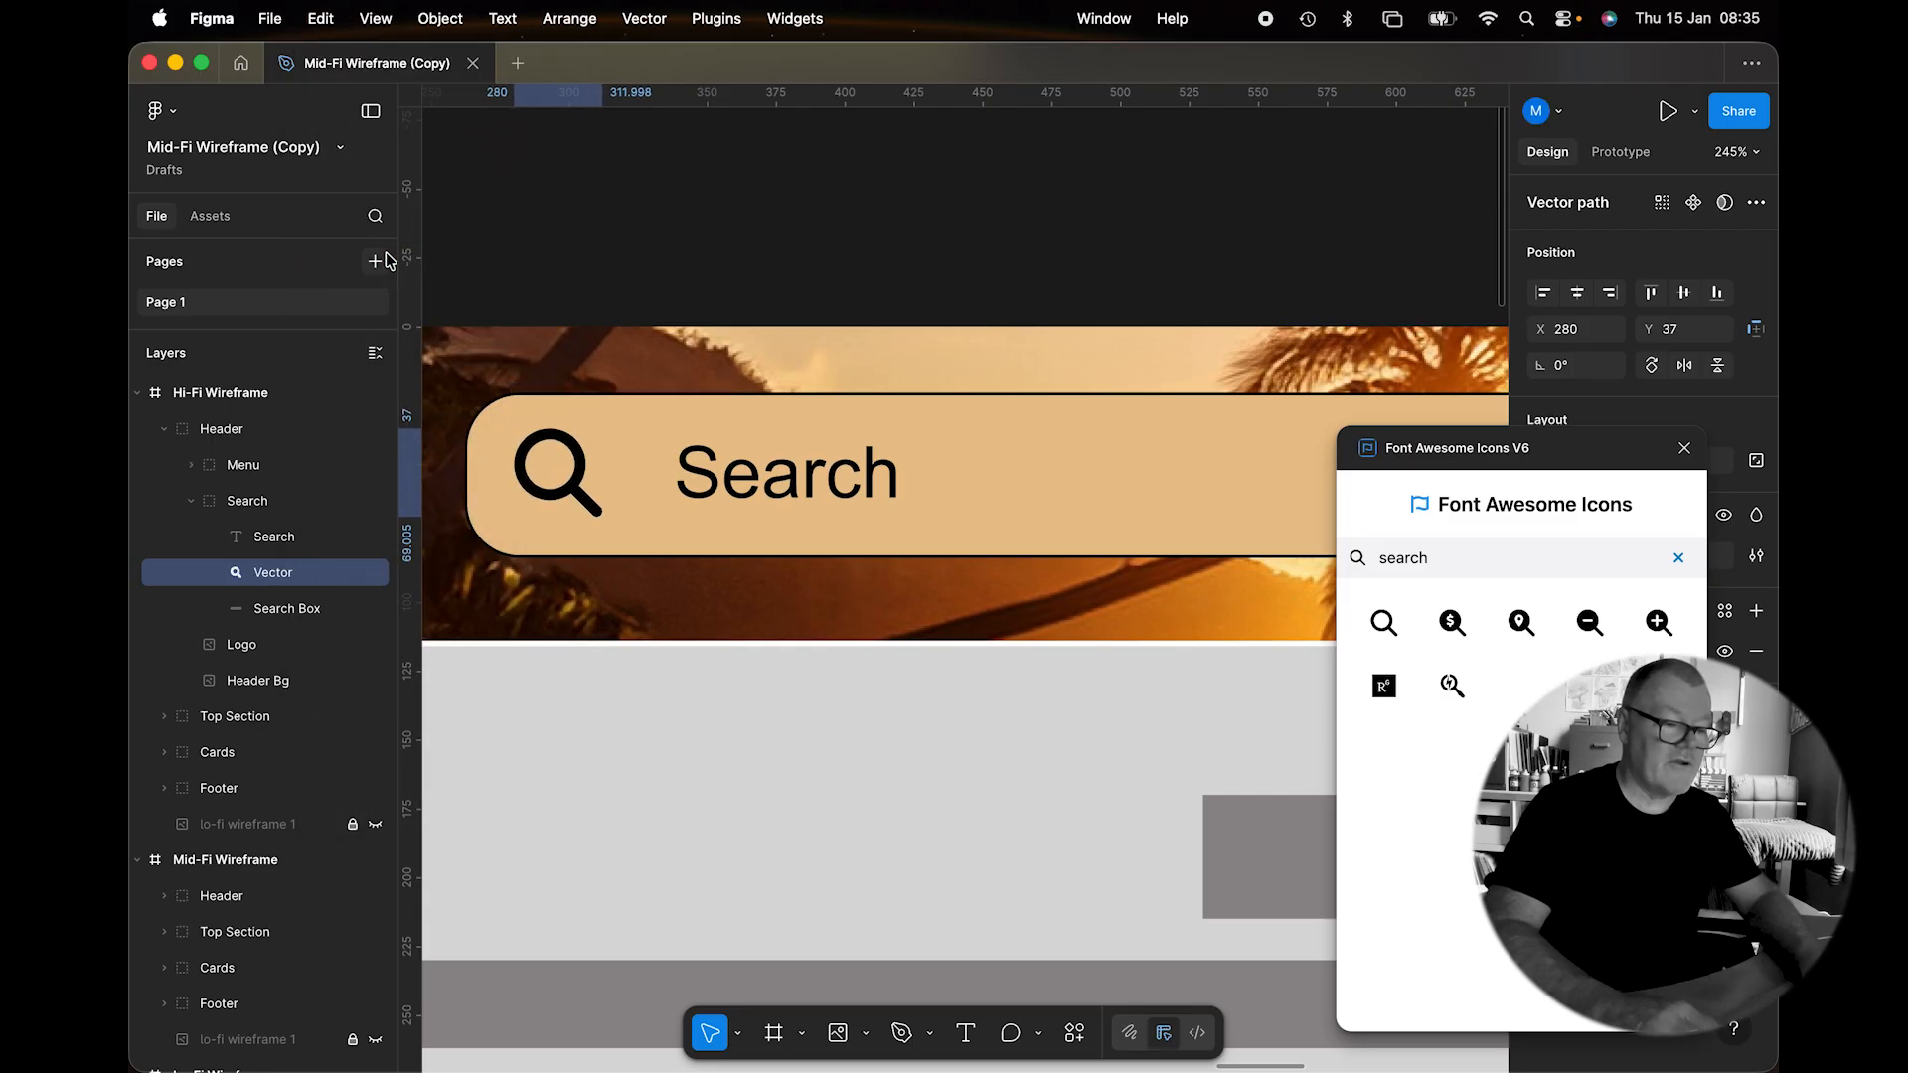
Delete the Menu 4 button from the header's menu group.
left_click(814, 287)
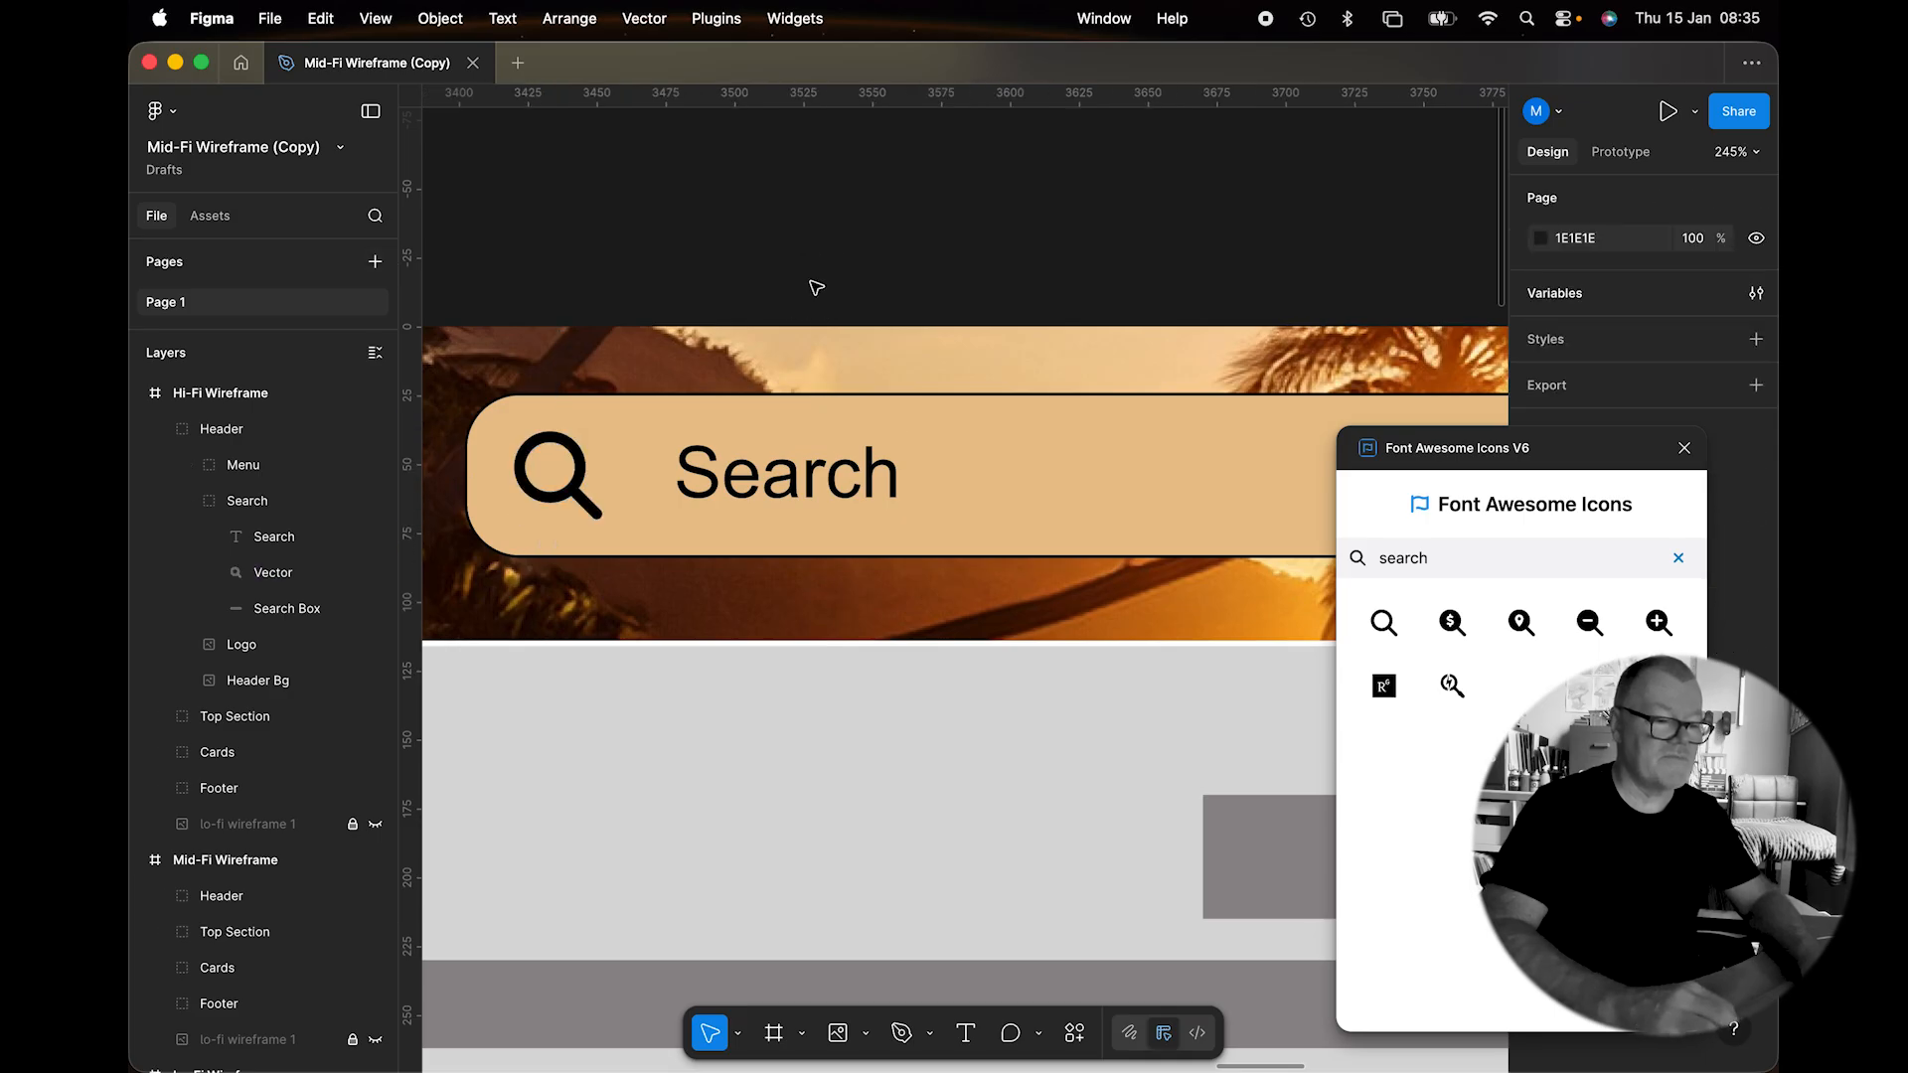
scroll(812, 394, "right", 10)
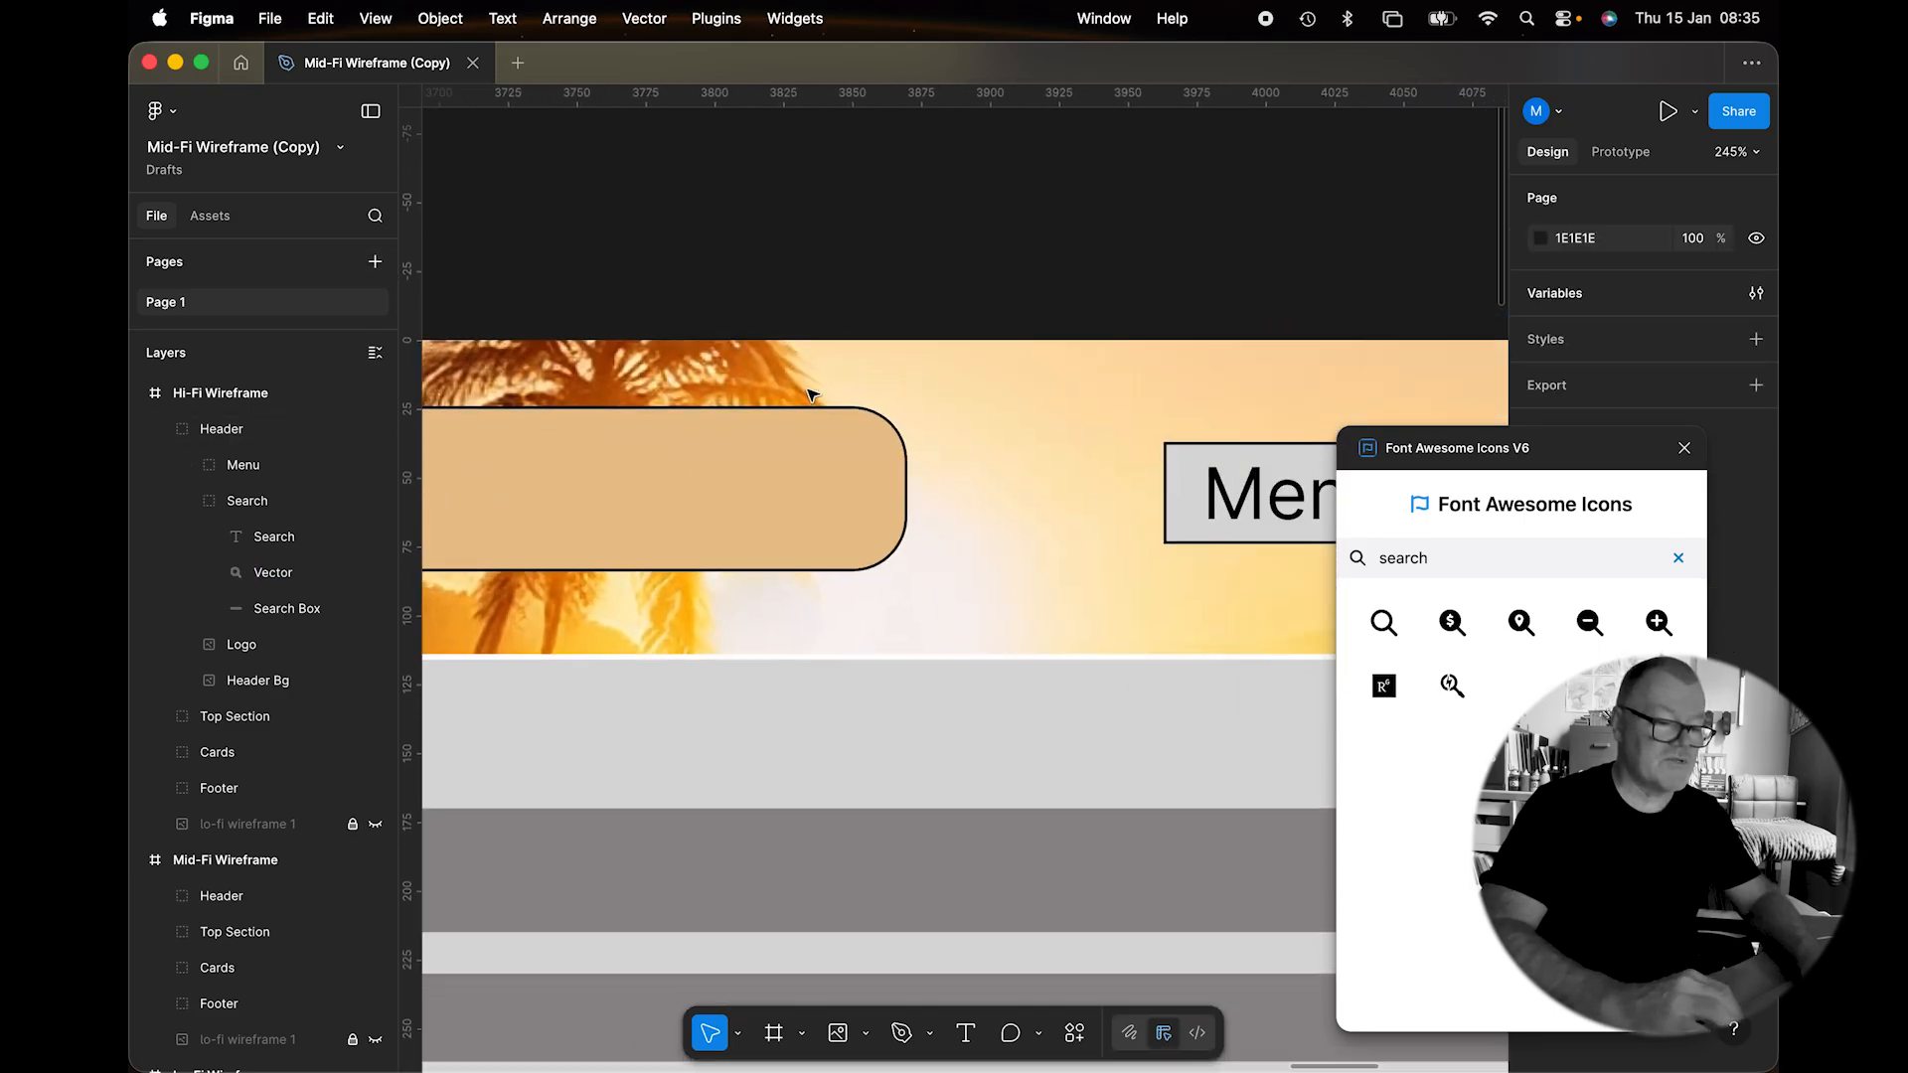
scroll(813, 395, "right", 9)
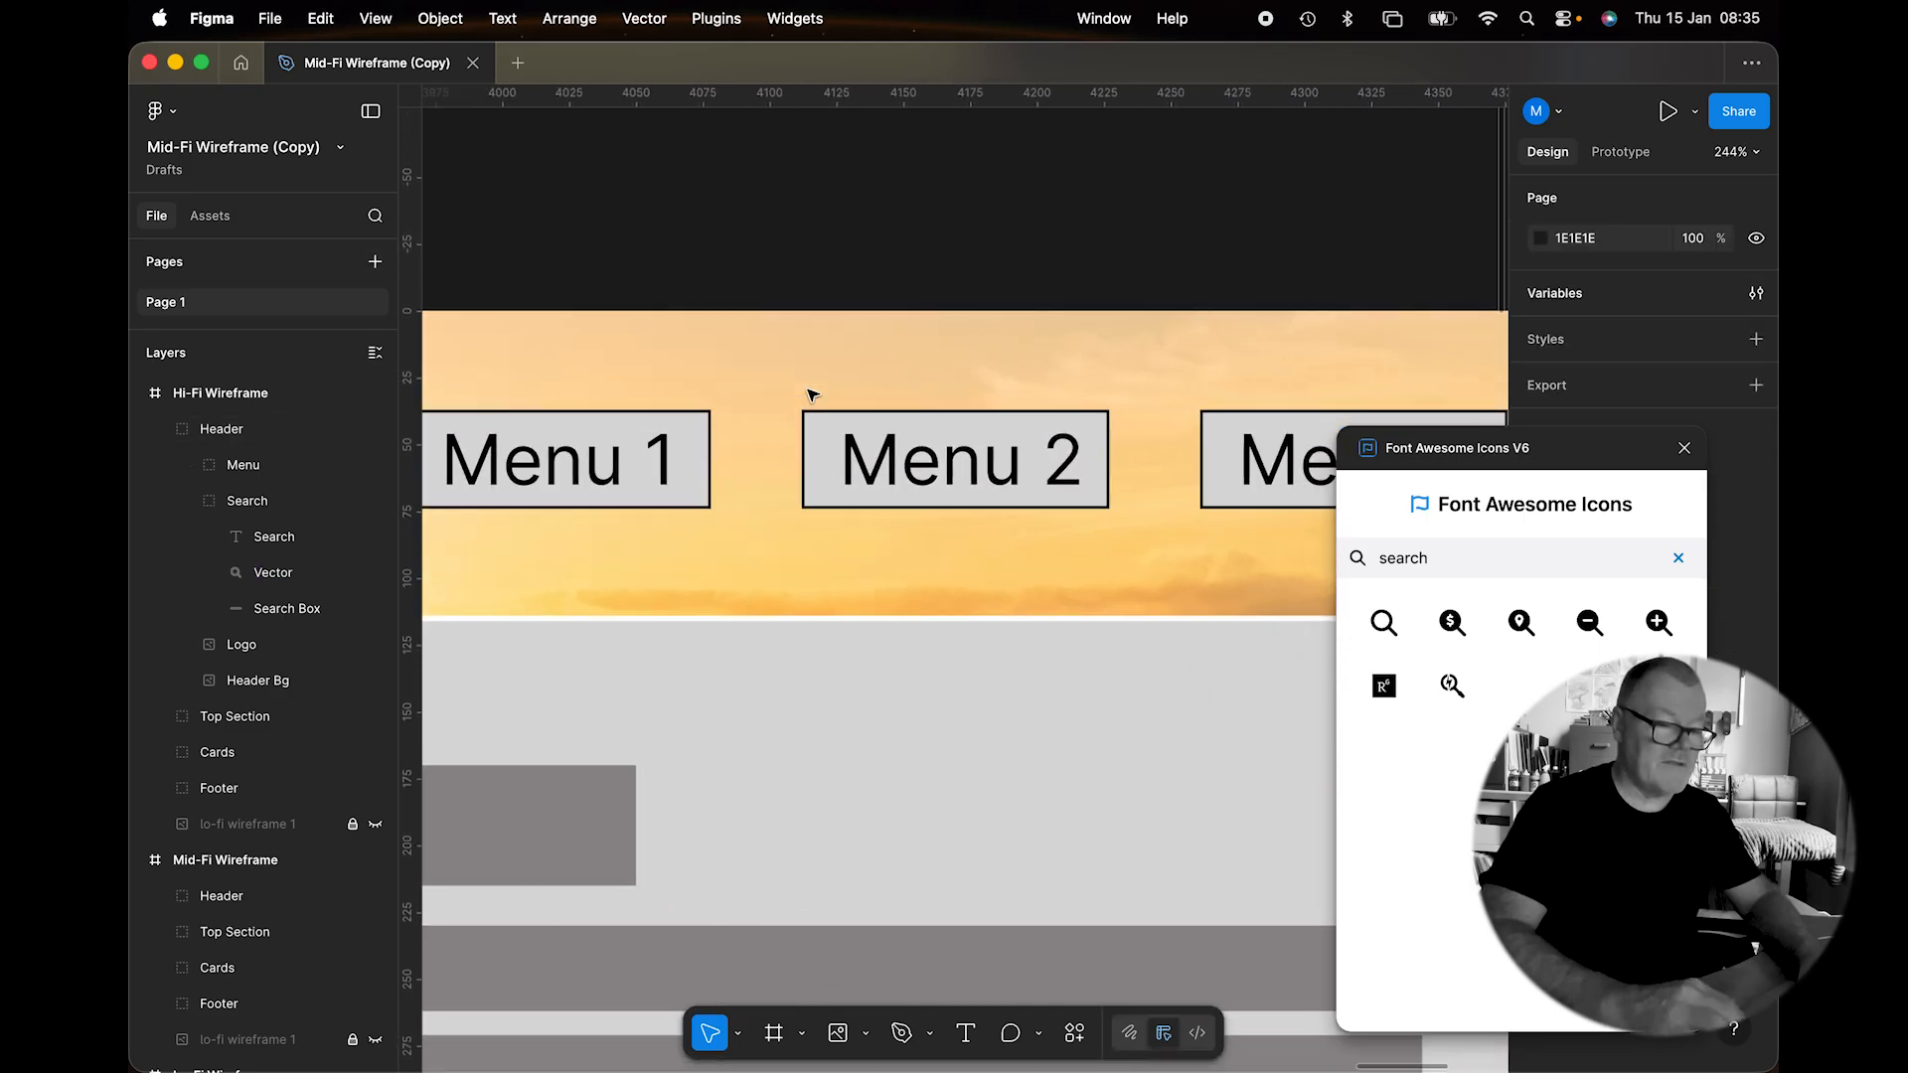
scroll(812, 394, "down", 3)
scroll(813, 395, "left", 4)
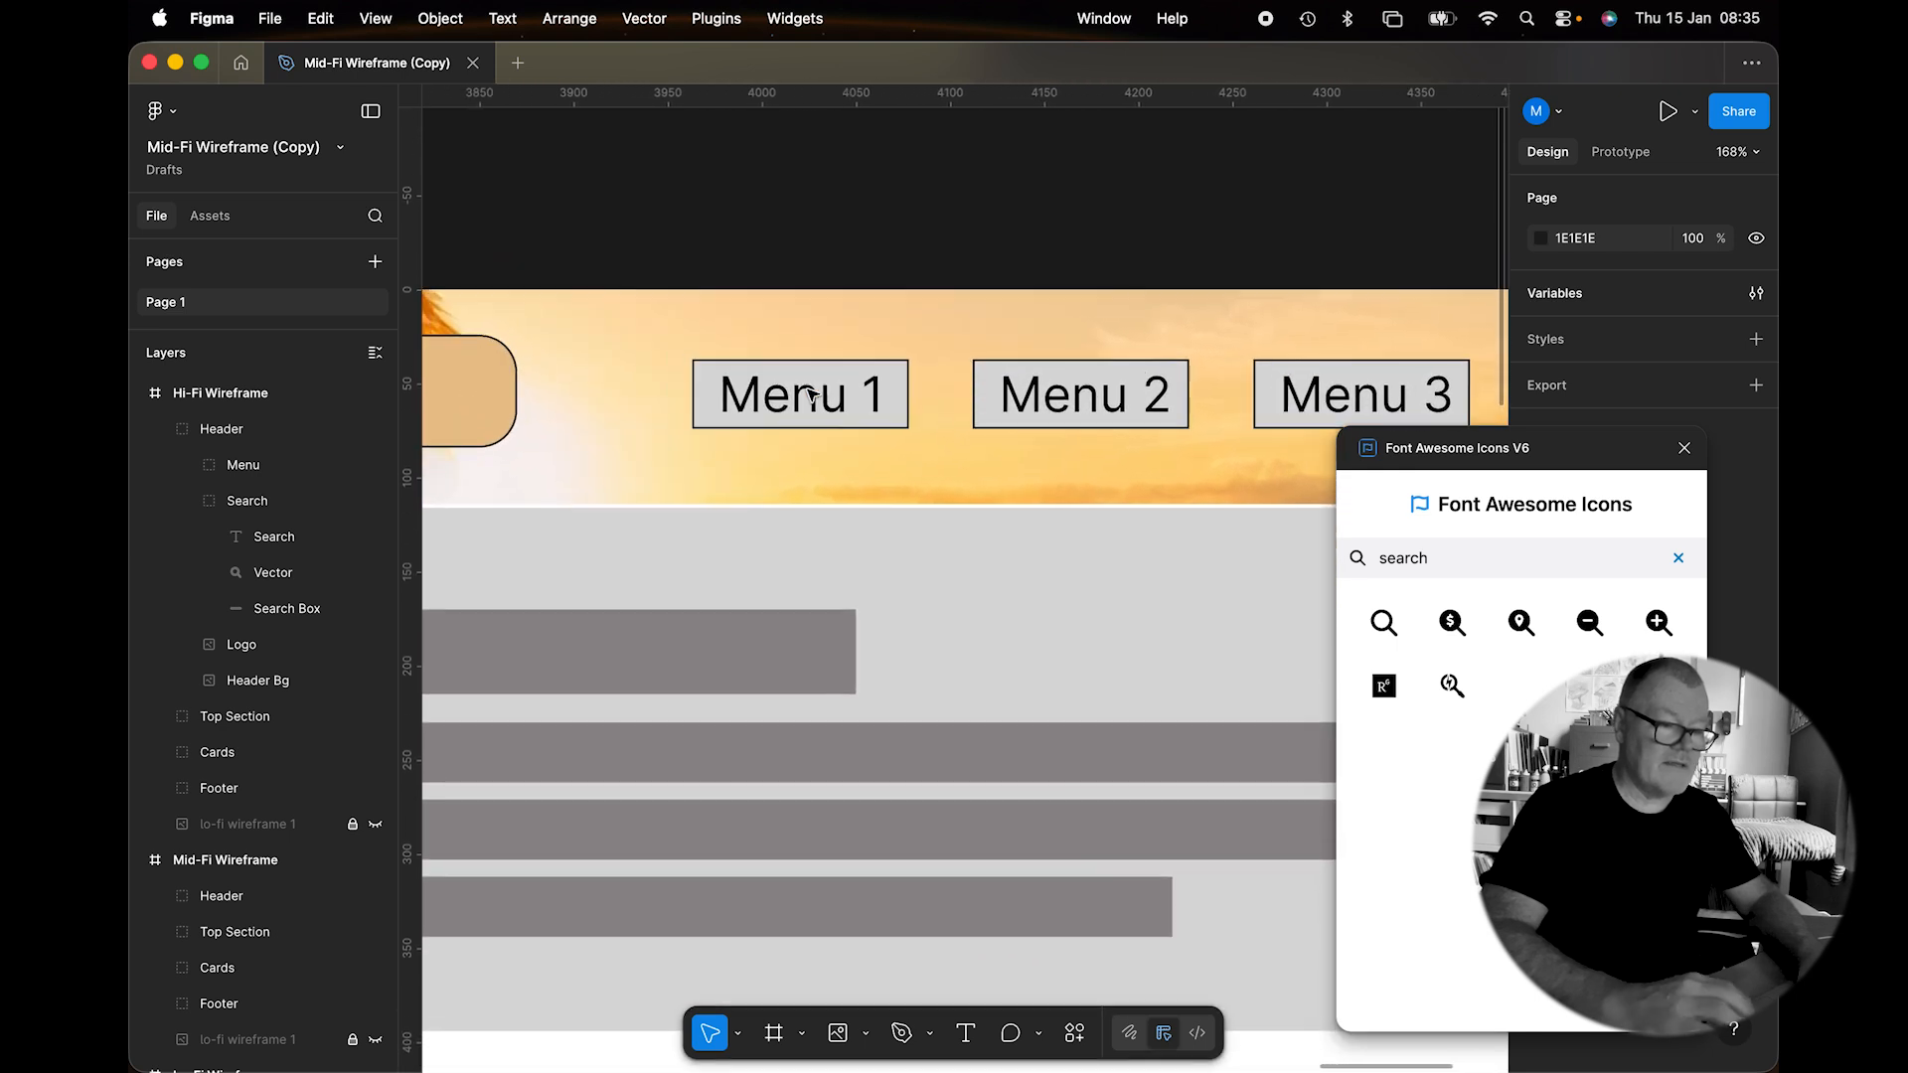
scroll(909, 404, "down", 5)
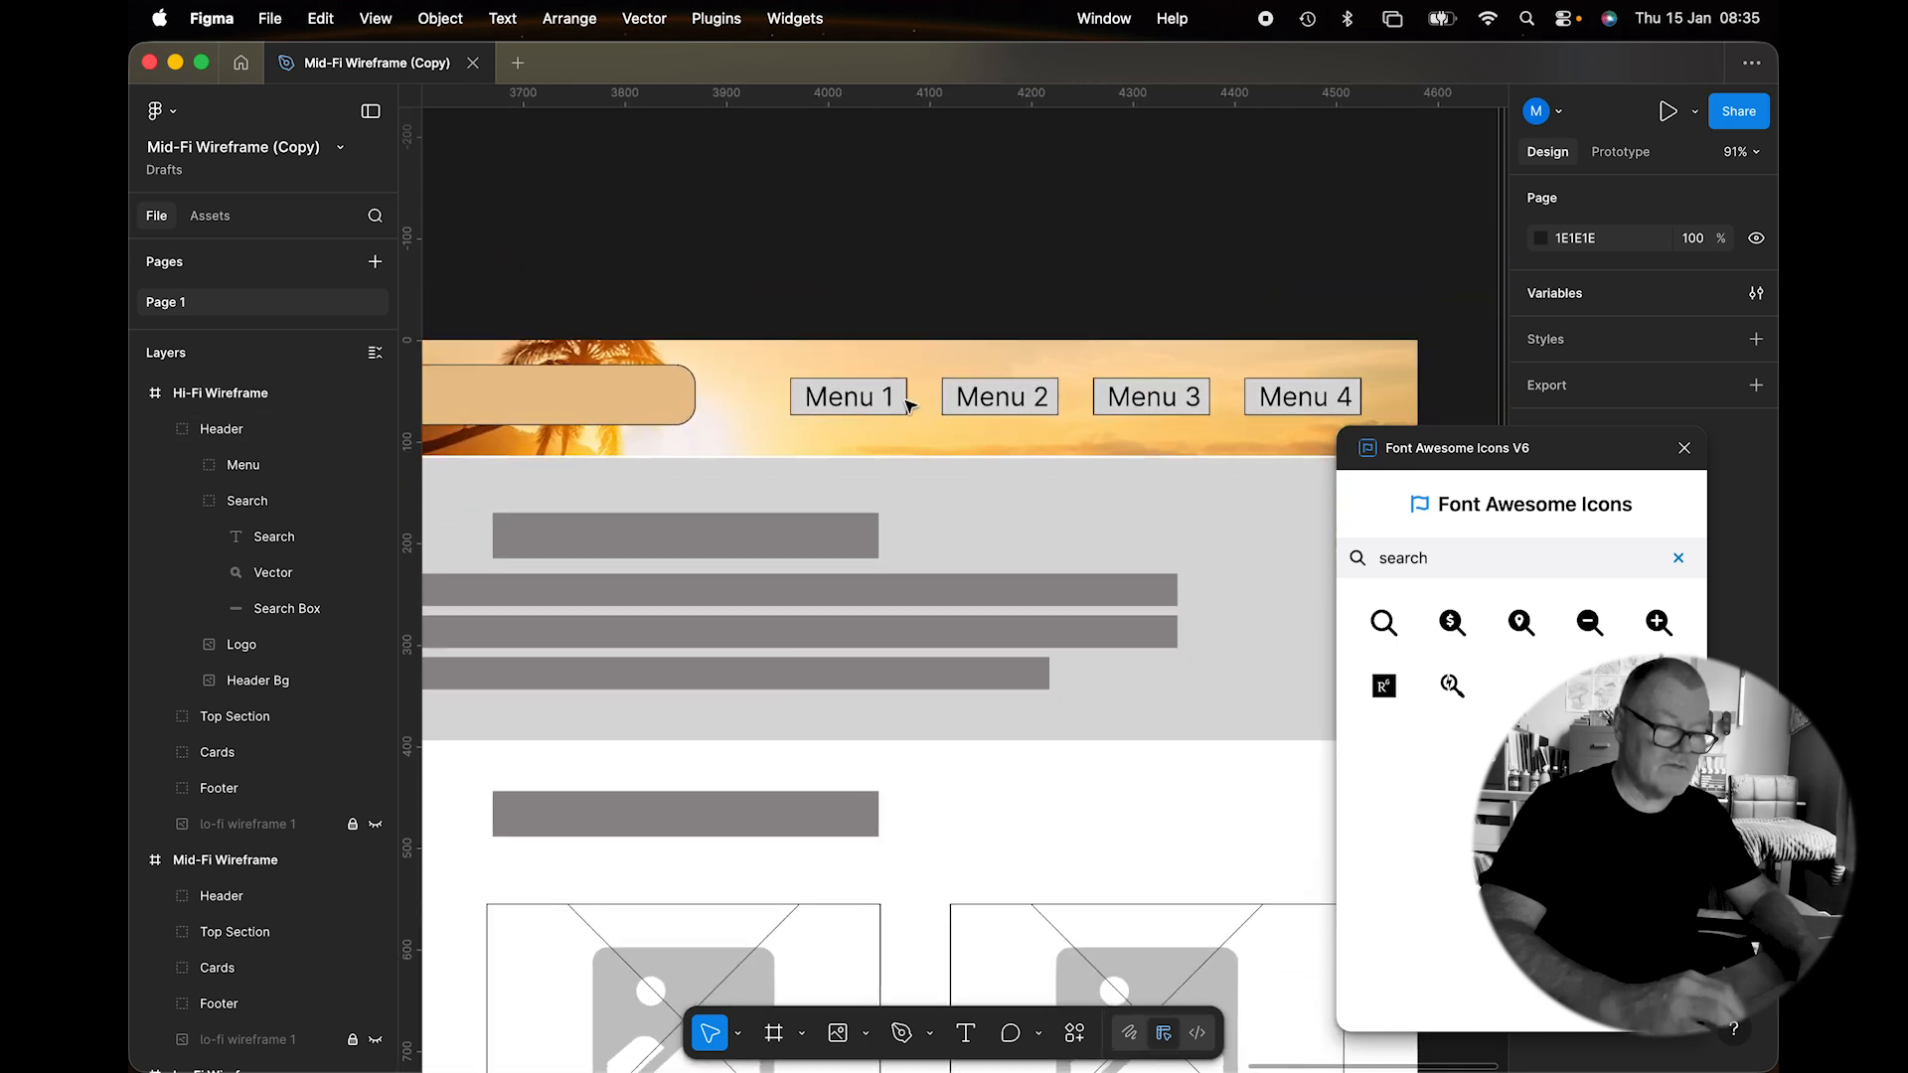
scroll(907, 401, "right", 5)
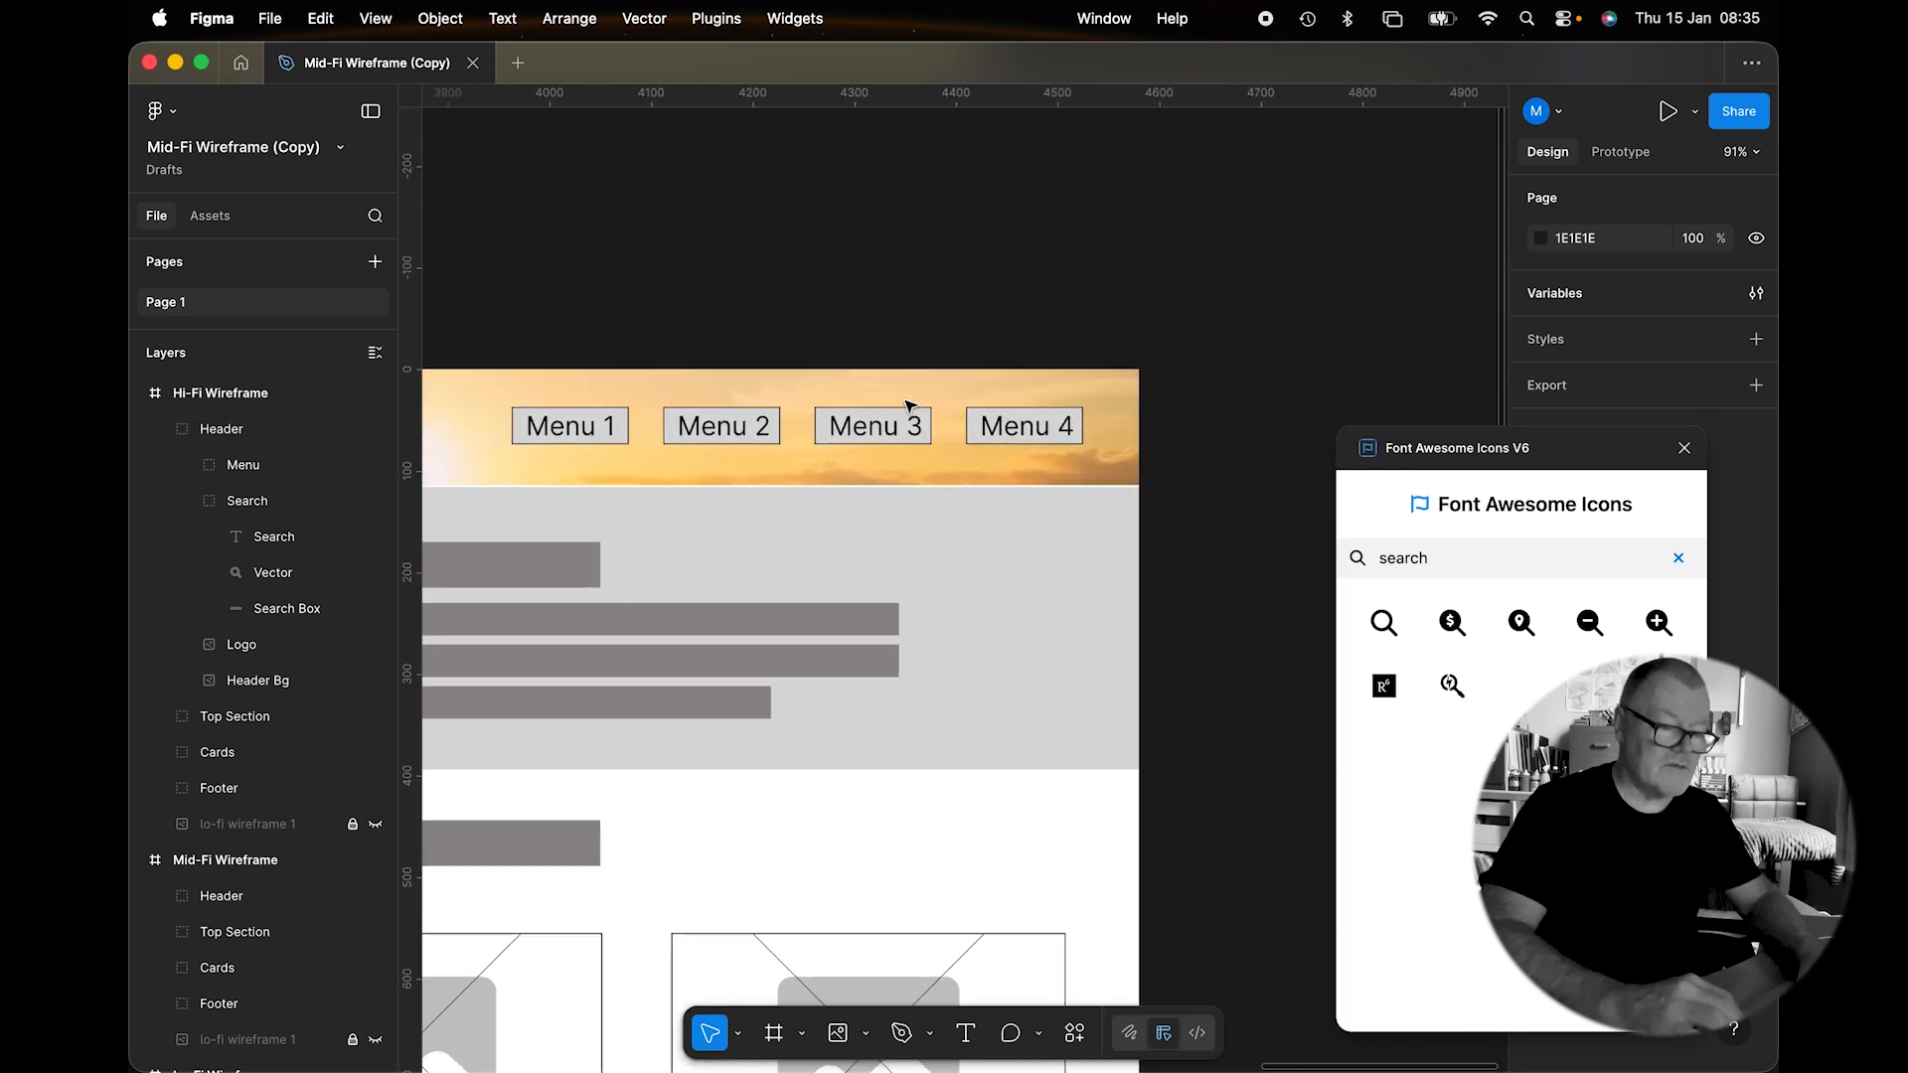
left_click(1010, 429)
double_click(1011, 430)
left_click(1010, 430)
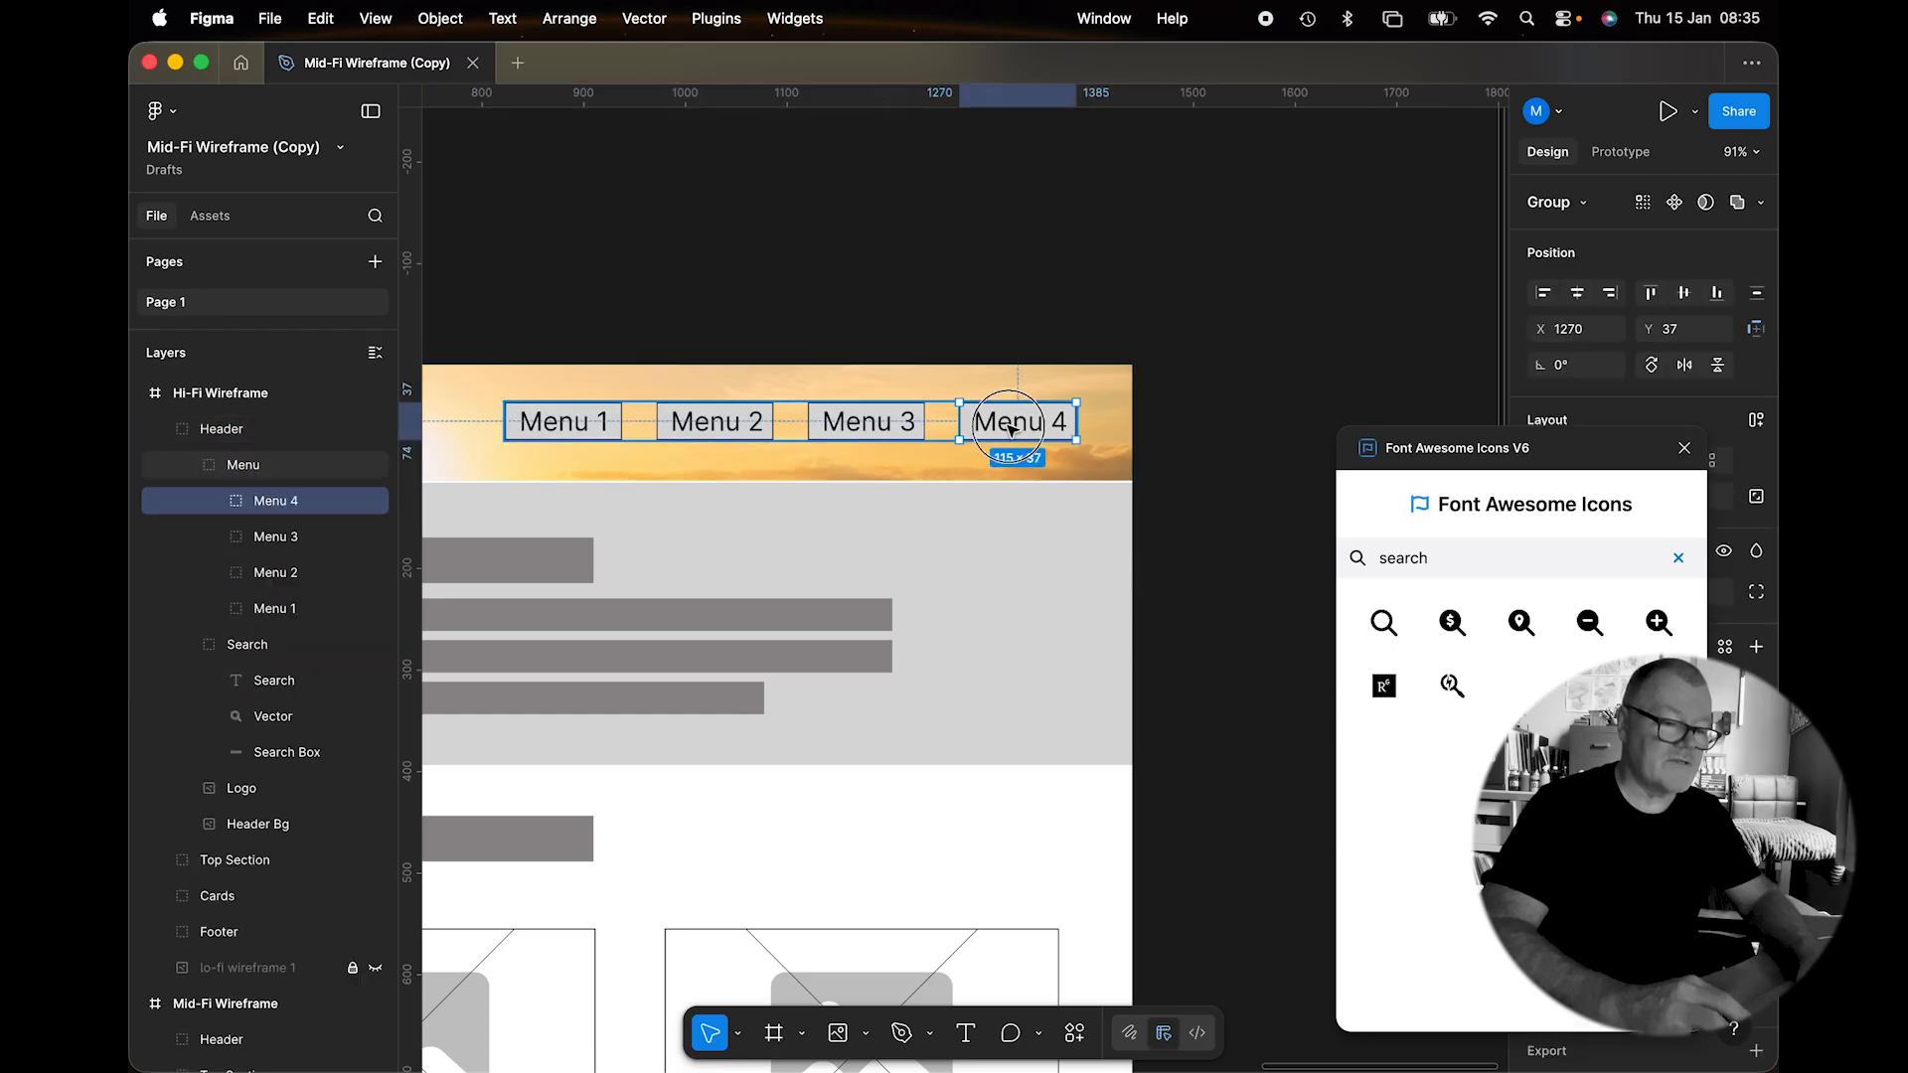
key("Delete")
Delete the Menu 3 and Menu 2 buttons, leaving only Menu 1.
left_click(872, 416)
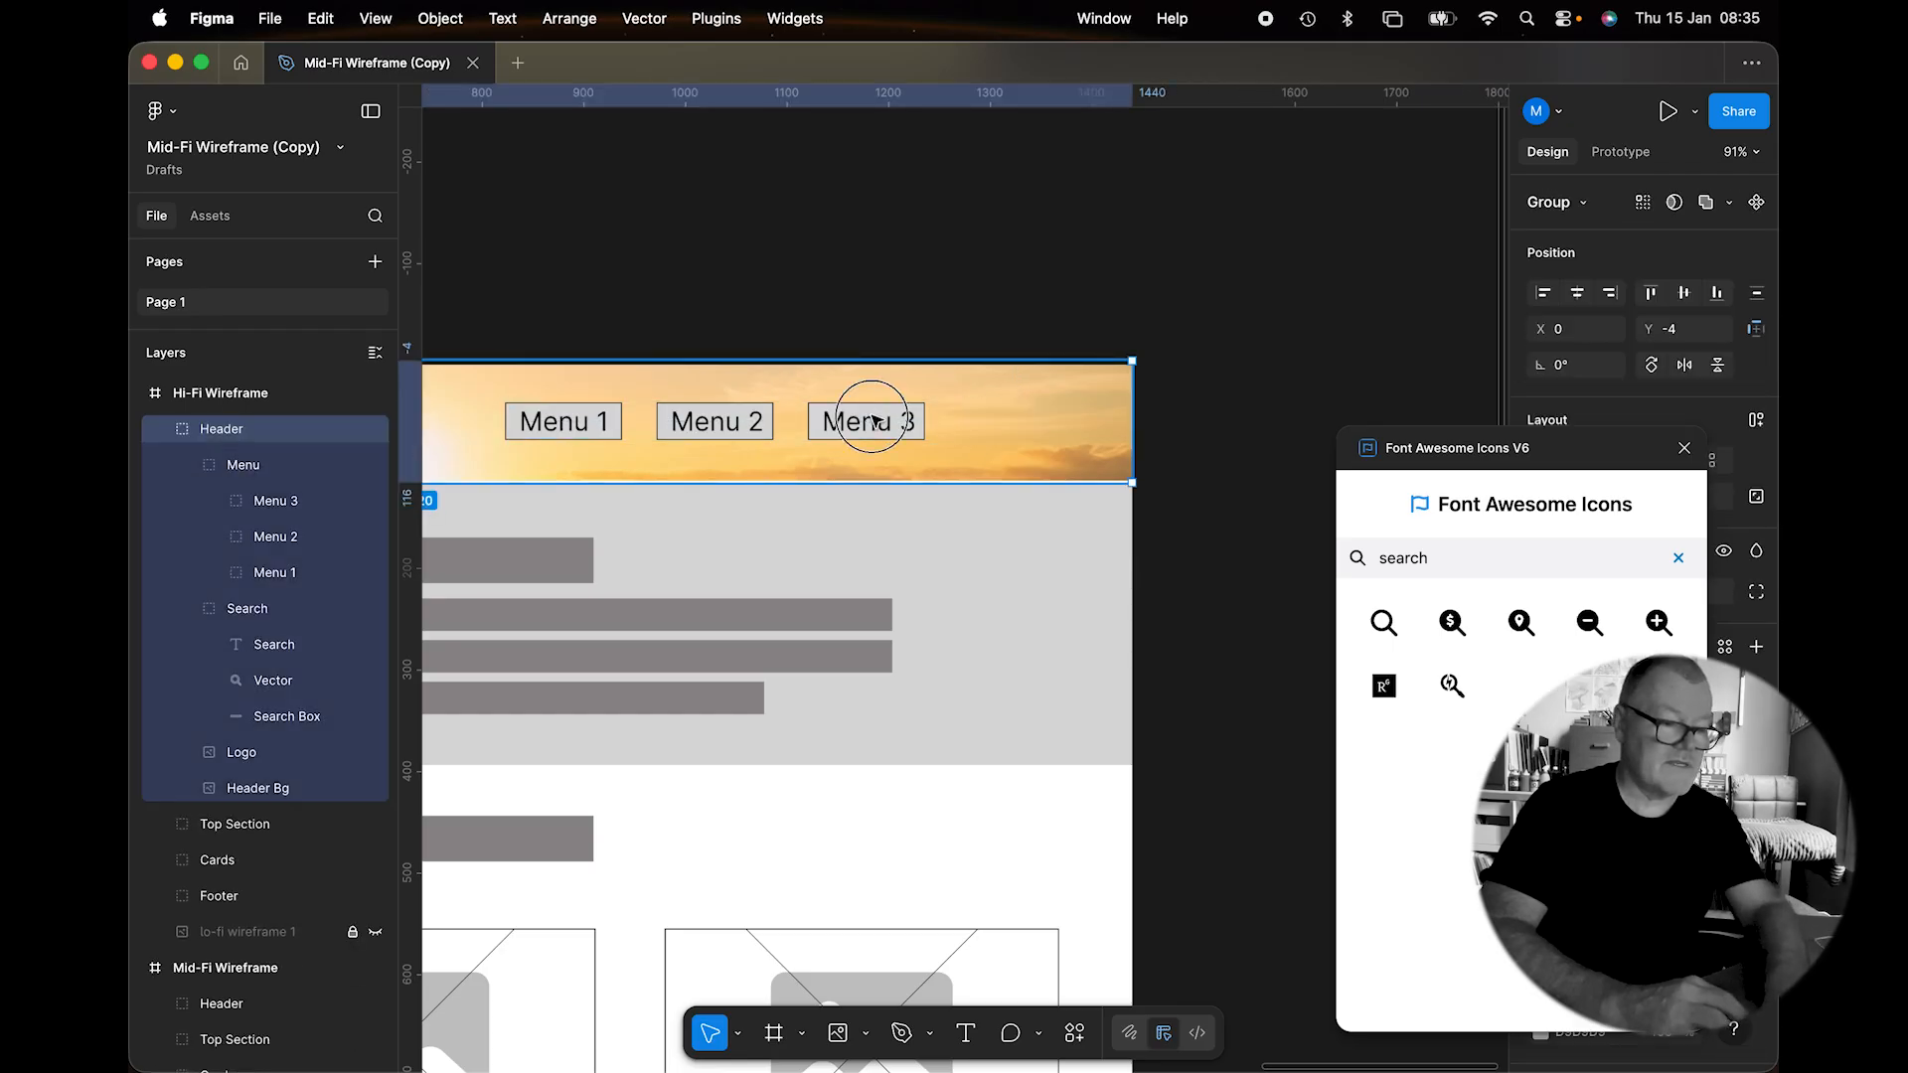
double_click(872, 418)
left_click(875, 421)
key("Delete")
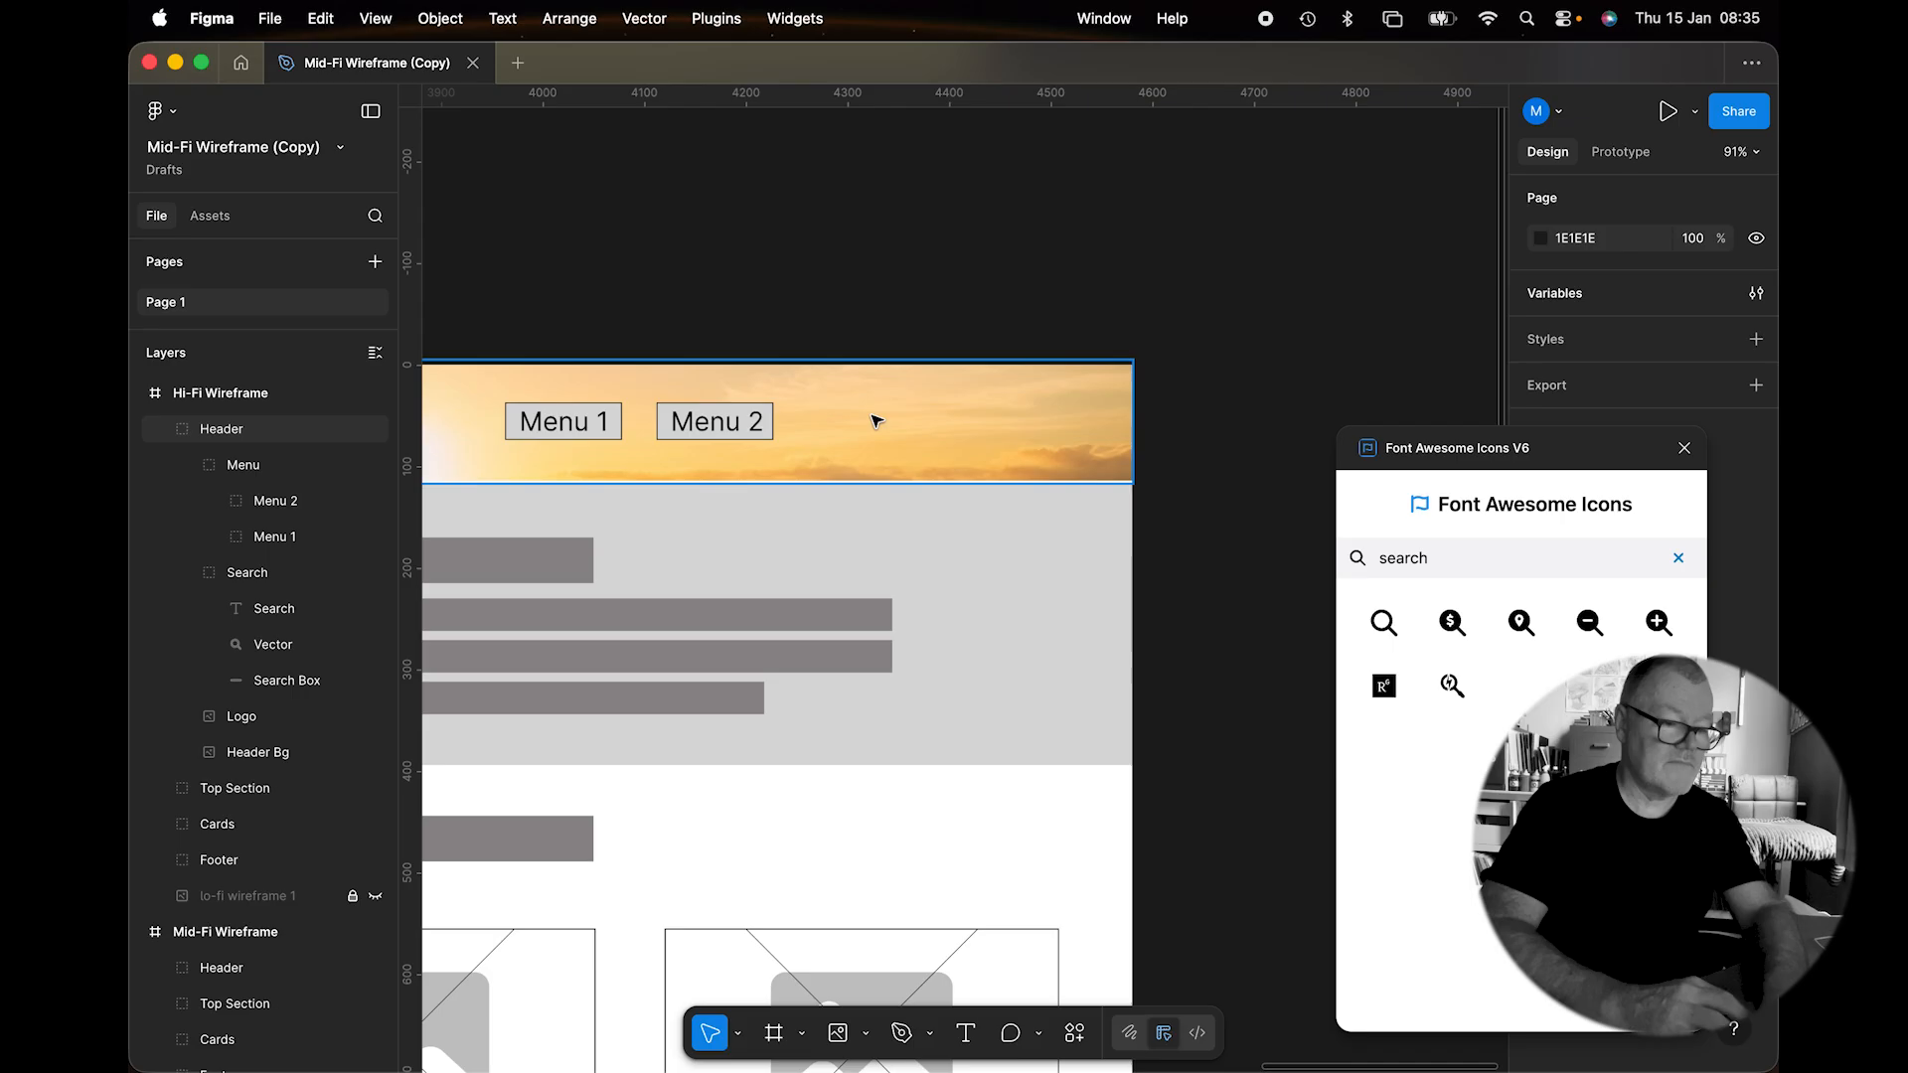
double_click(753, 421)
left_click(747, 421)
key("Delete")
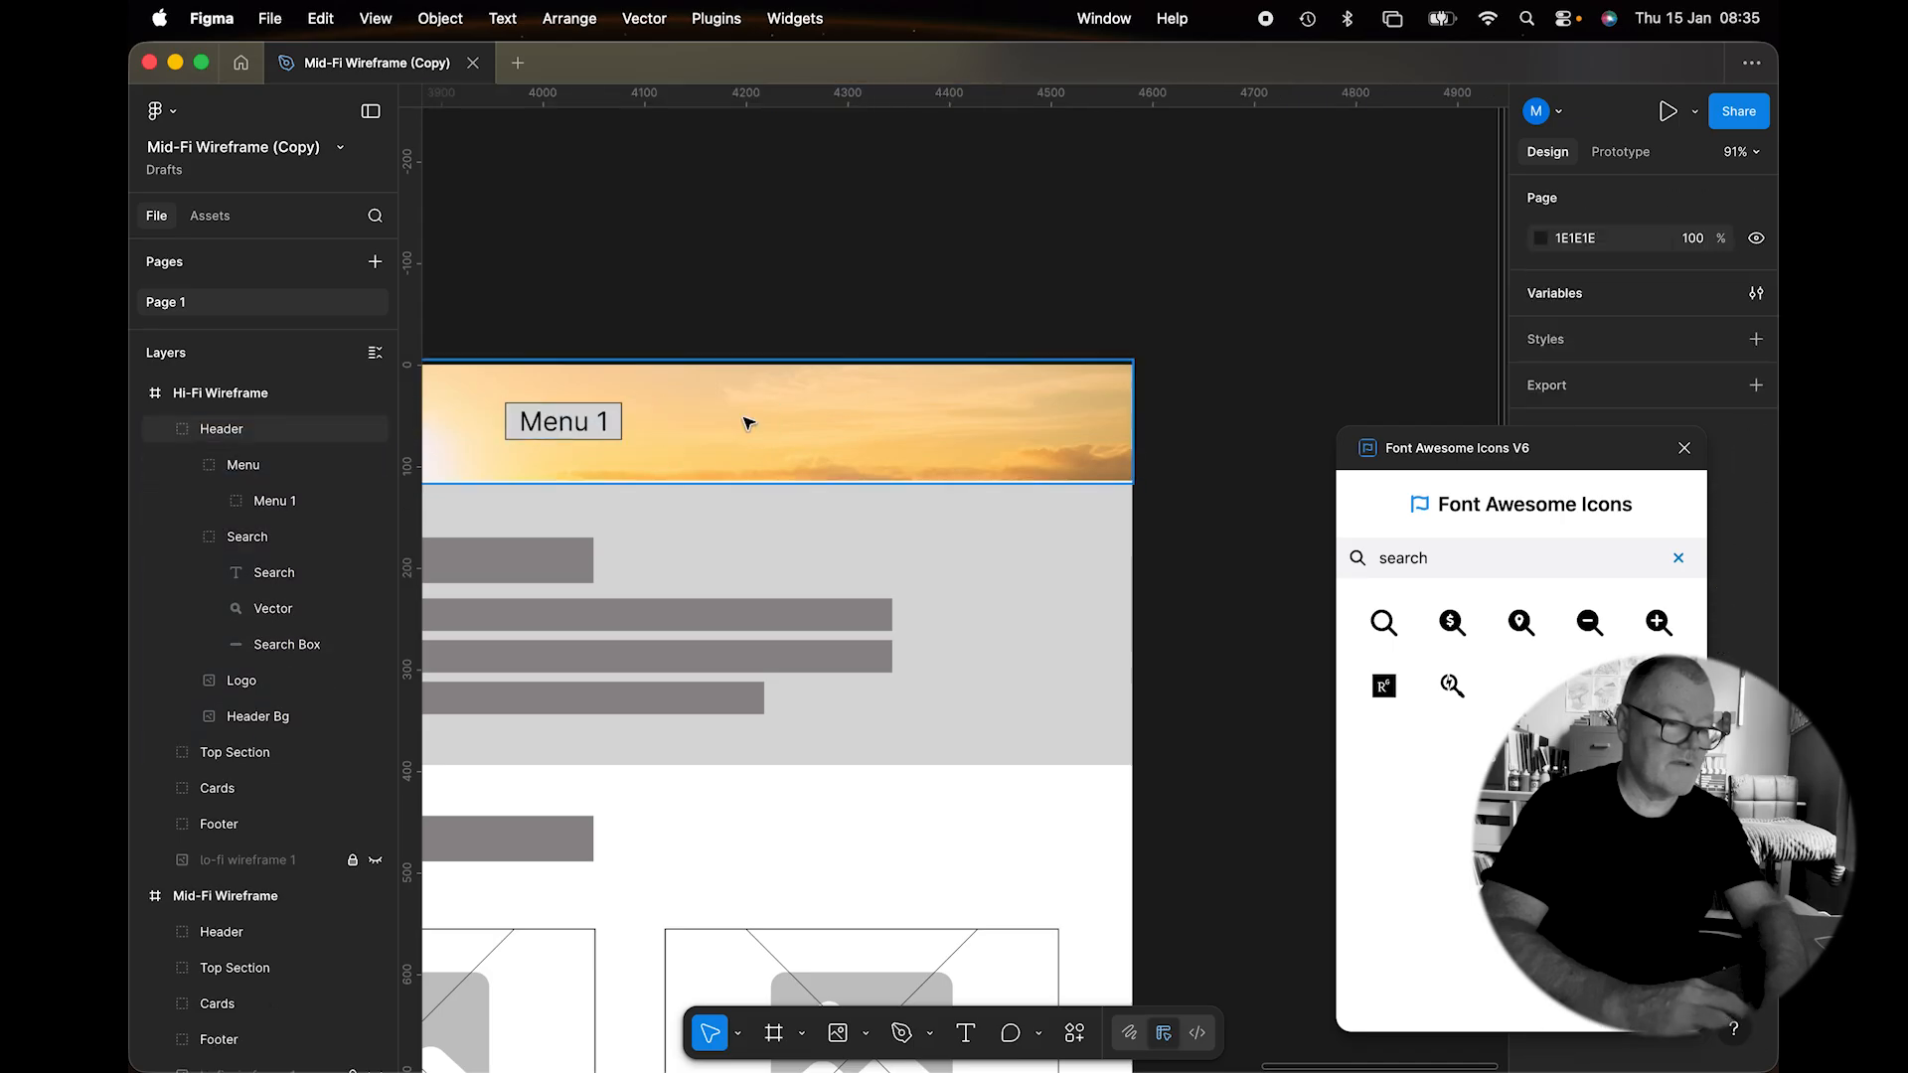
Select the Menu Button rectangle inside Menu 1 and open its grey D9D9D9 fill picker.
left_click(596, 426)
double_click(596, 427)
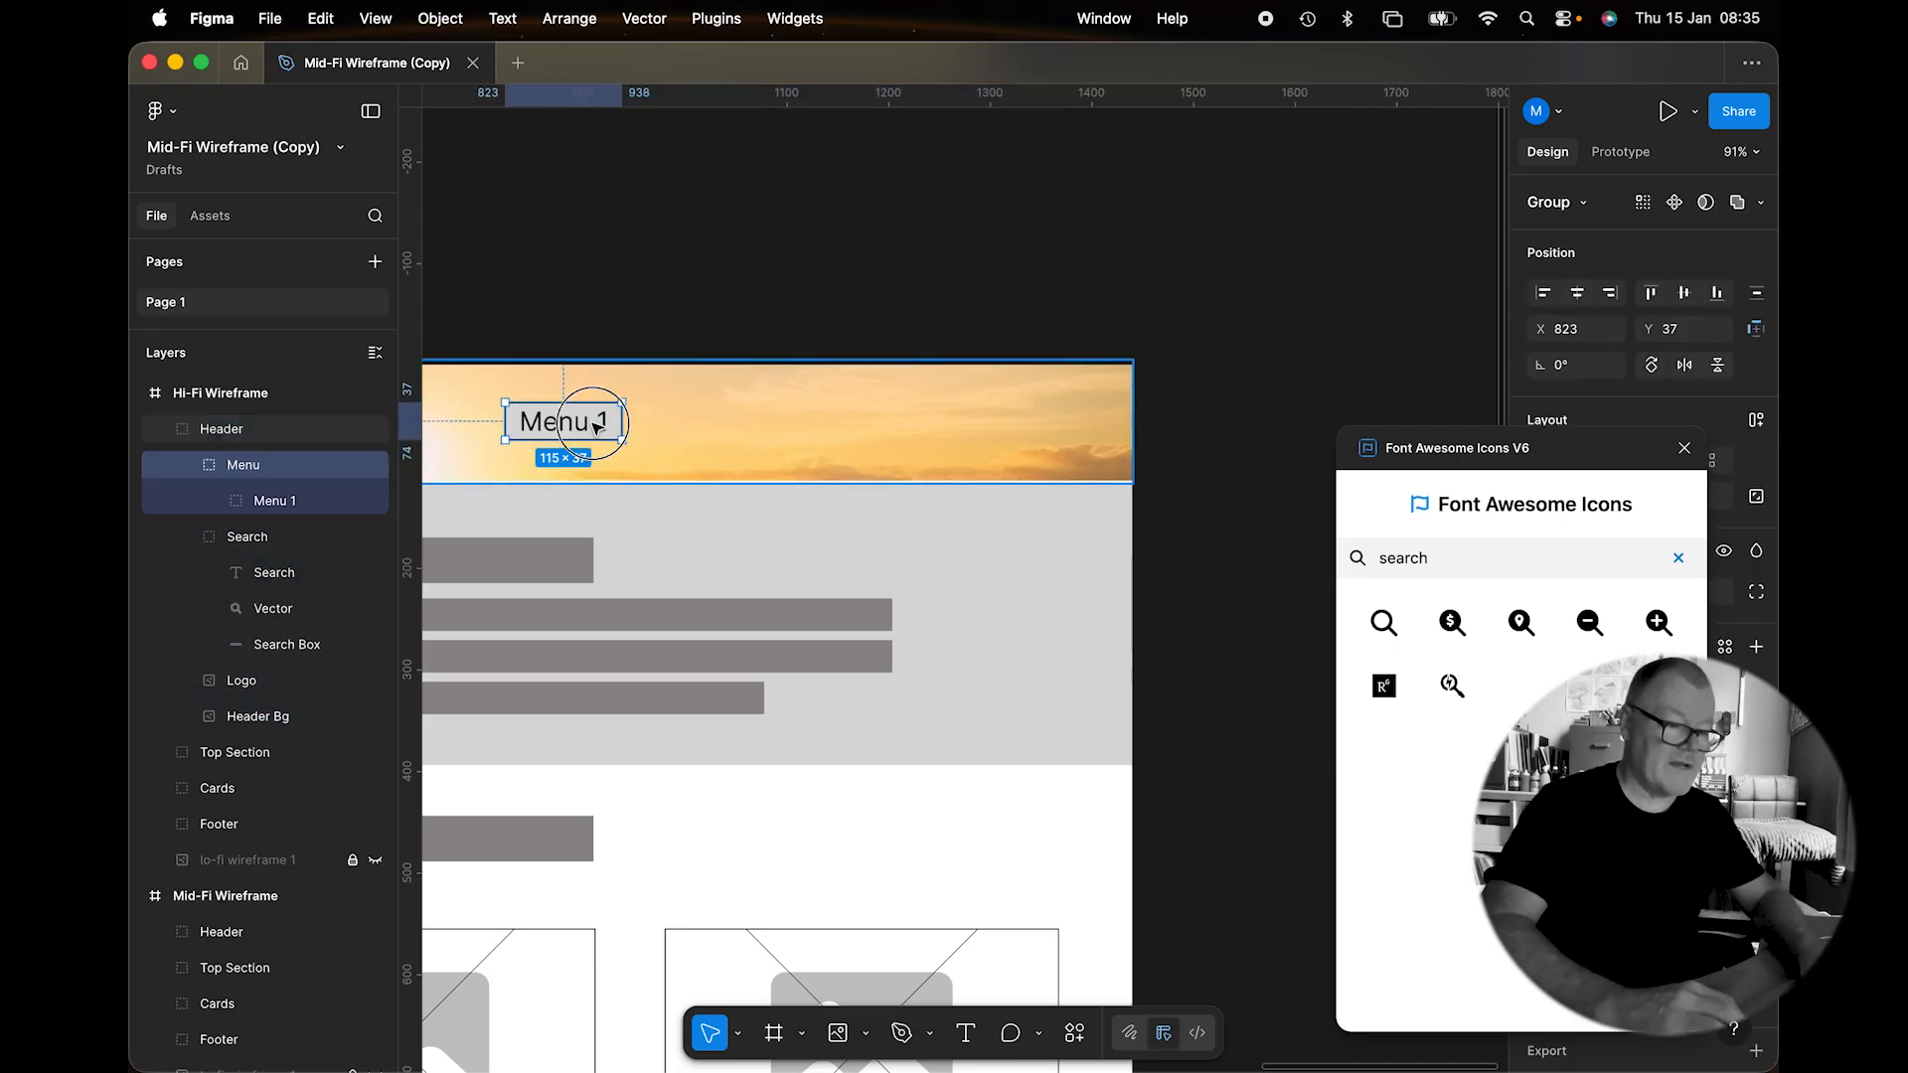
scroll(596, 427, "up", 5)
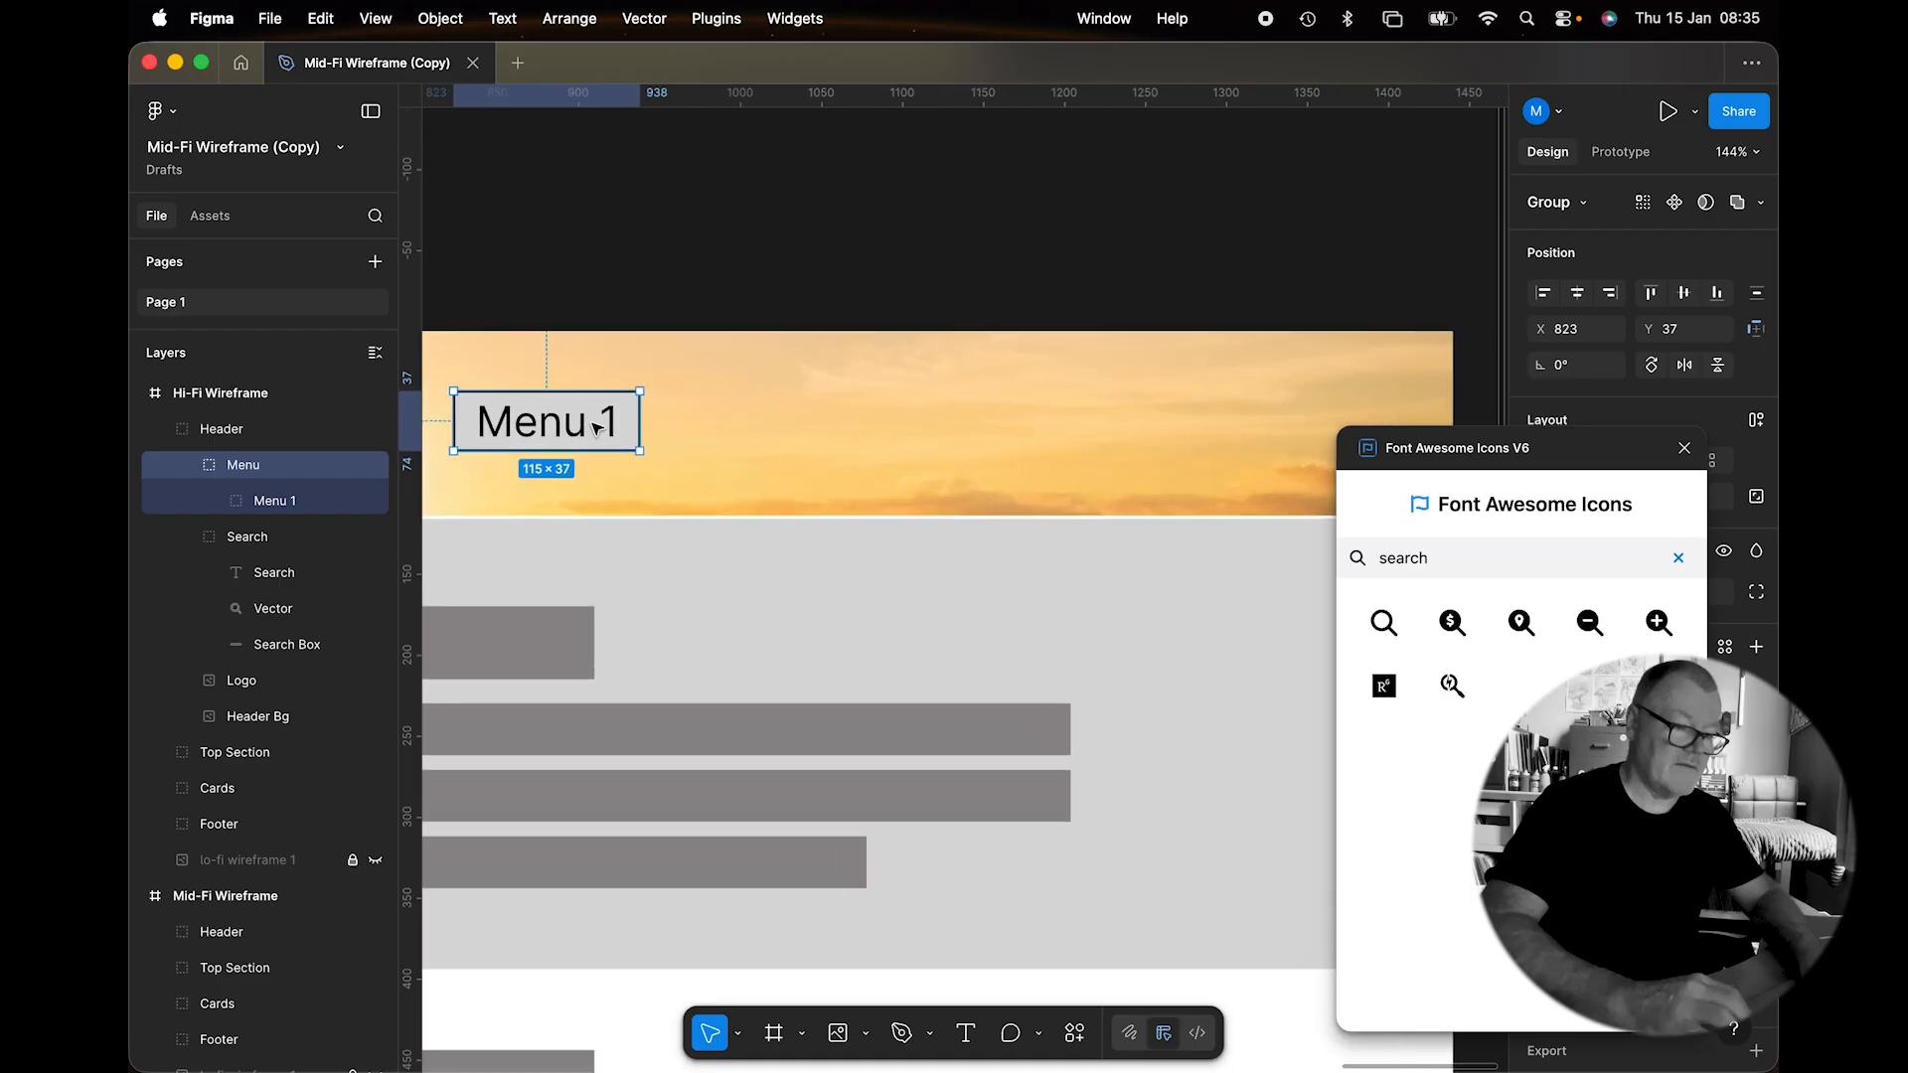
scroll(787, 433, "up", 3)
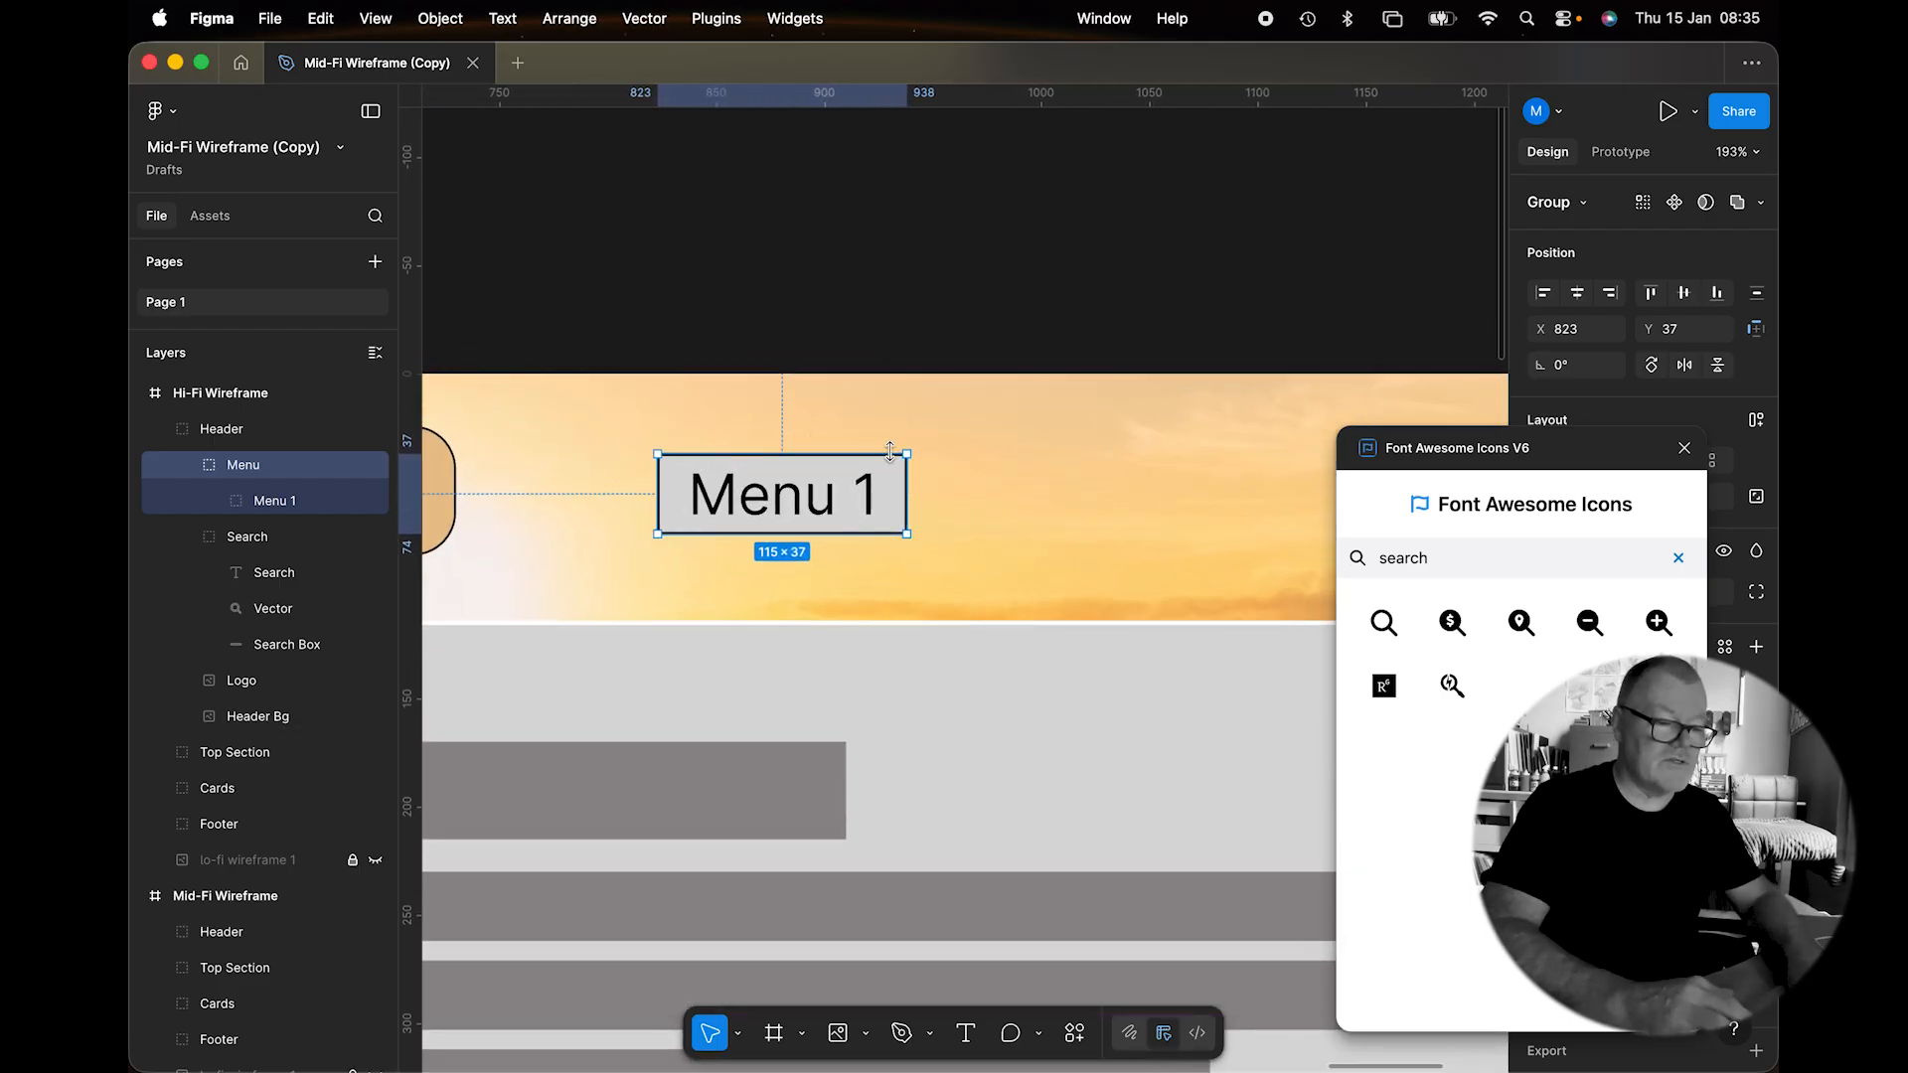
double_click(900, 467)
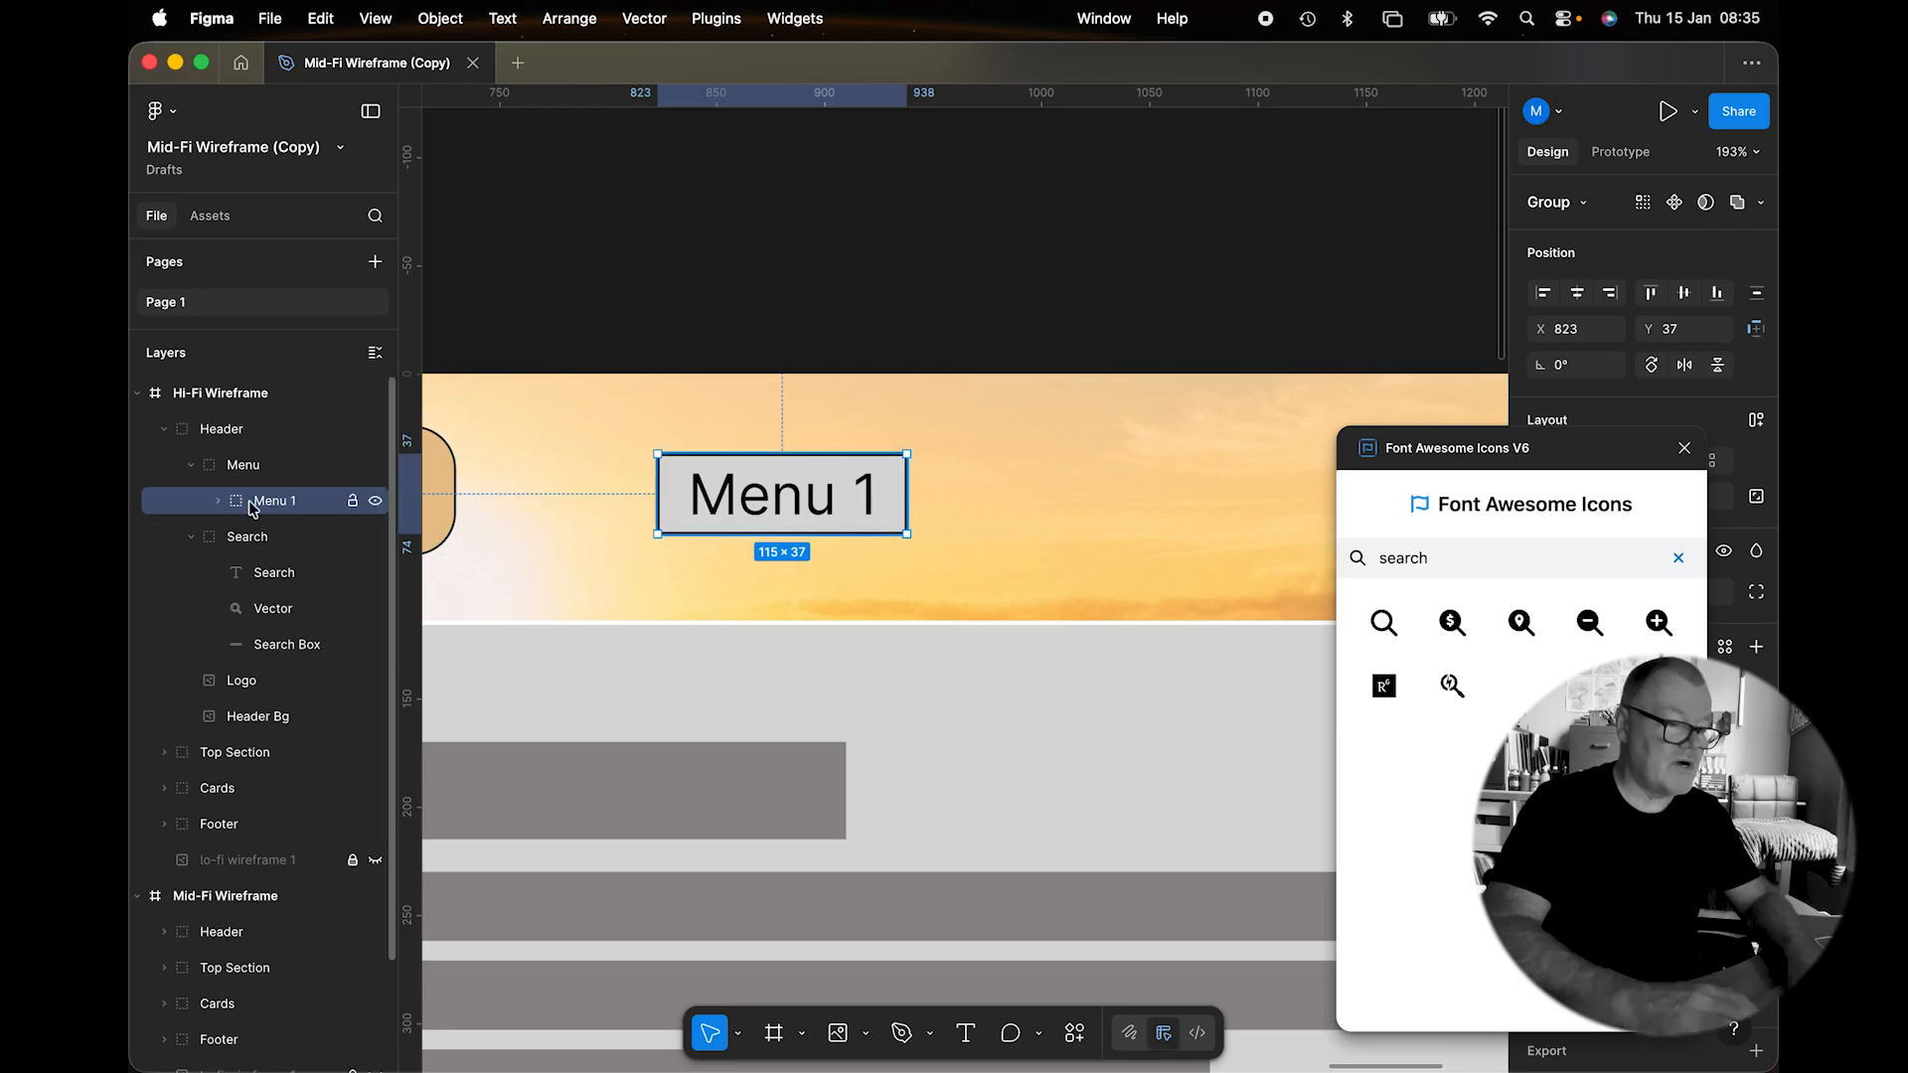
left_click(217, 502)
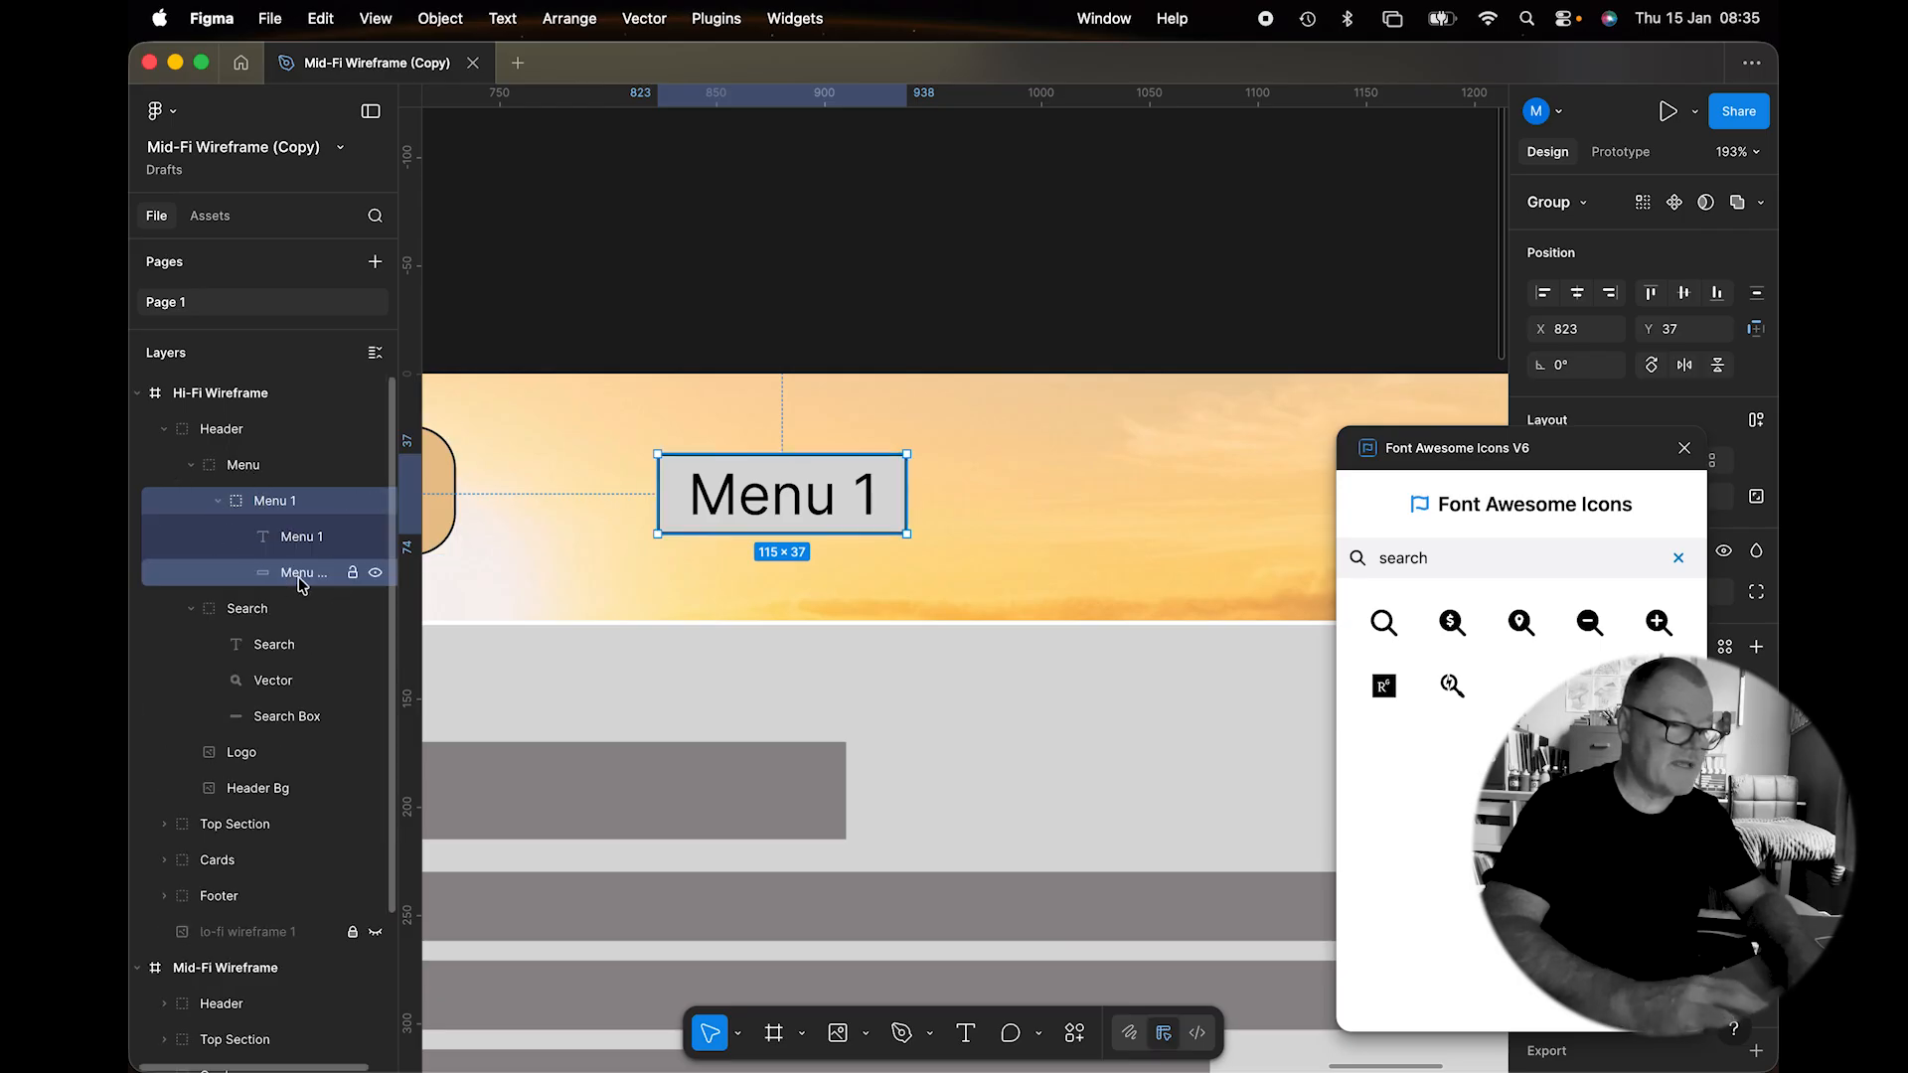
left_click(268, 576)
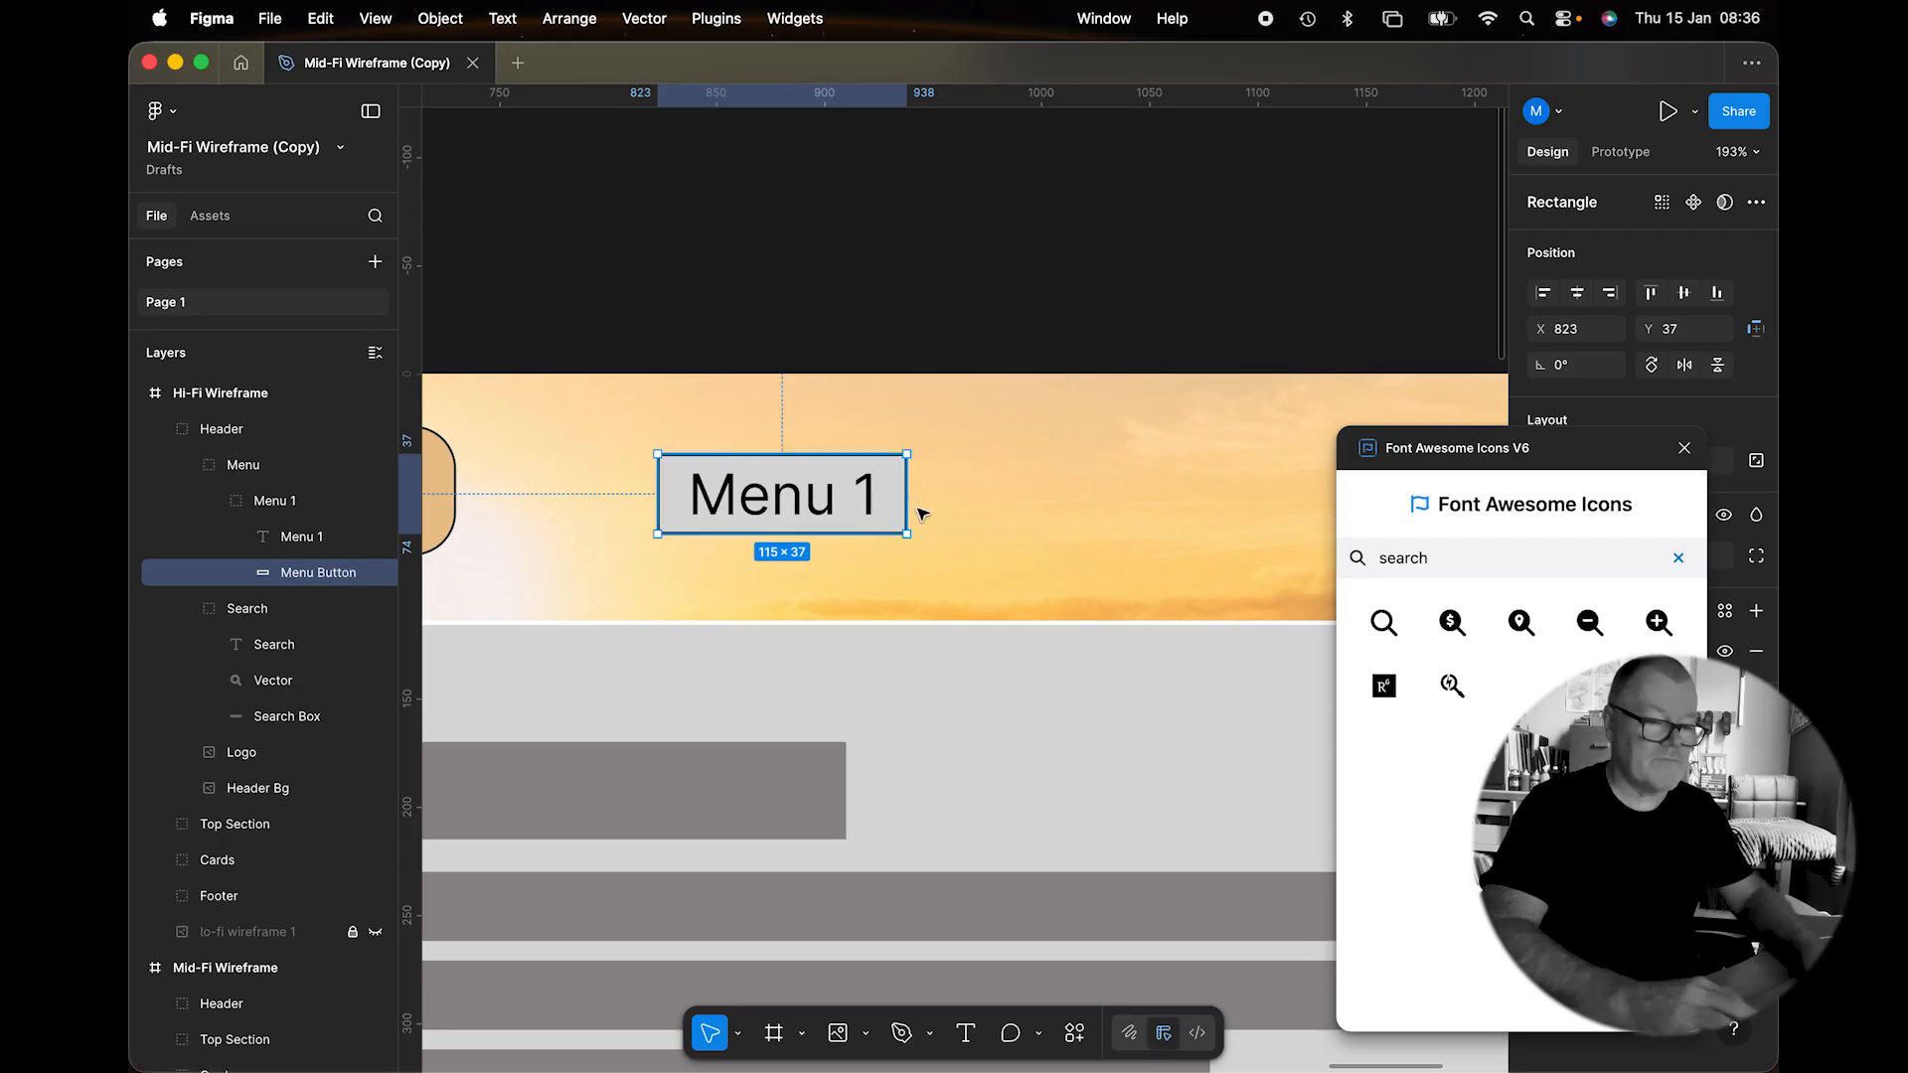
left_click(1686, 449)
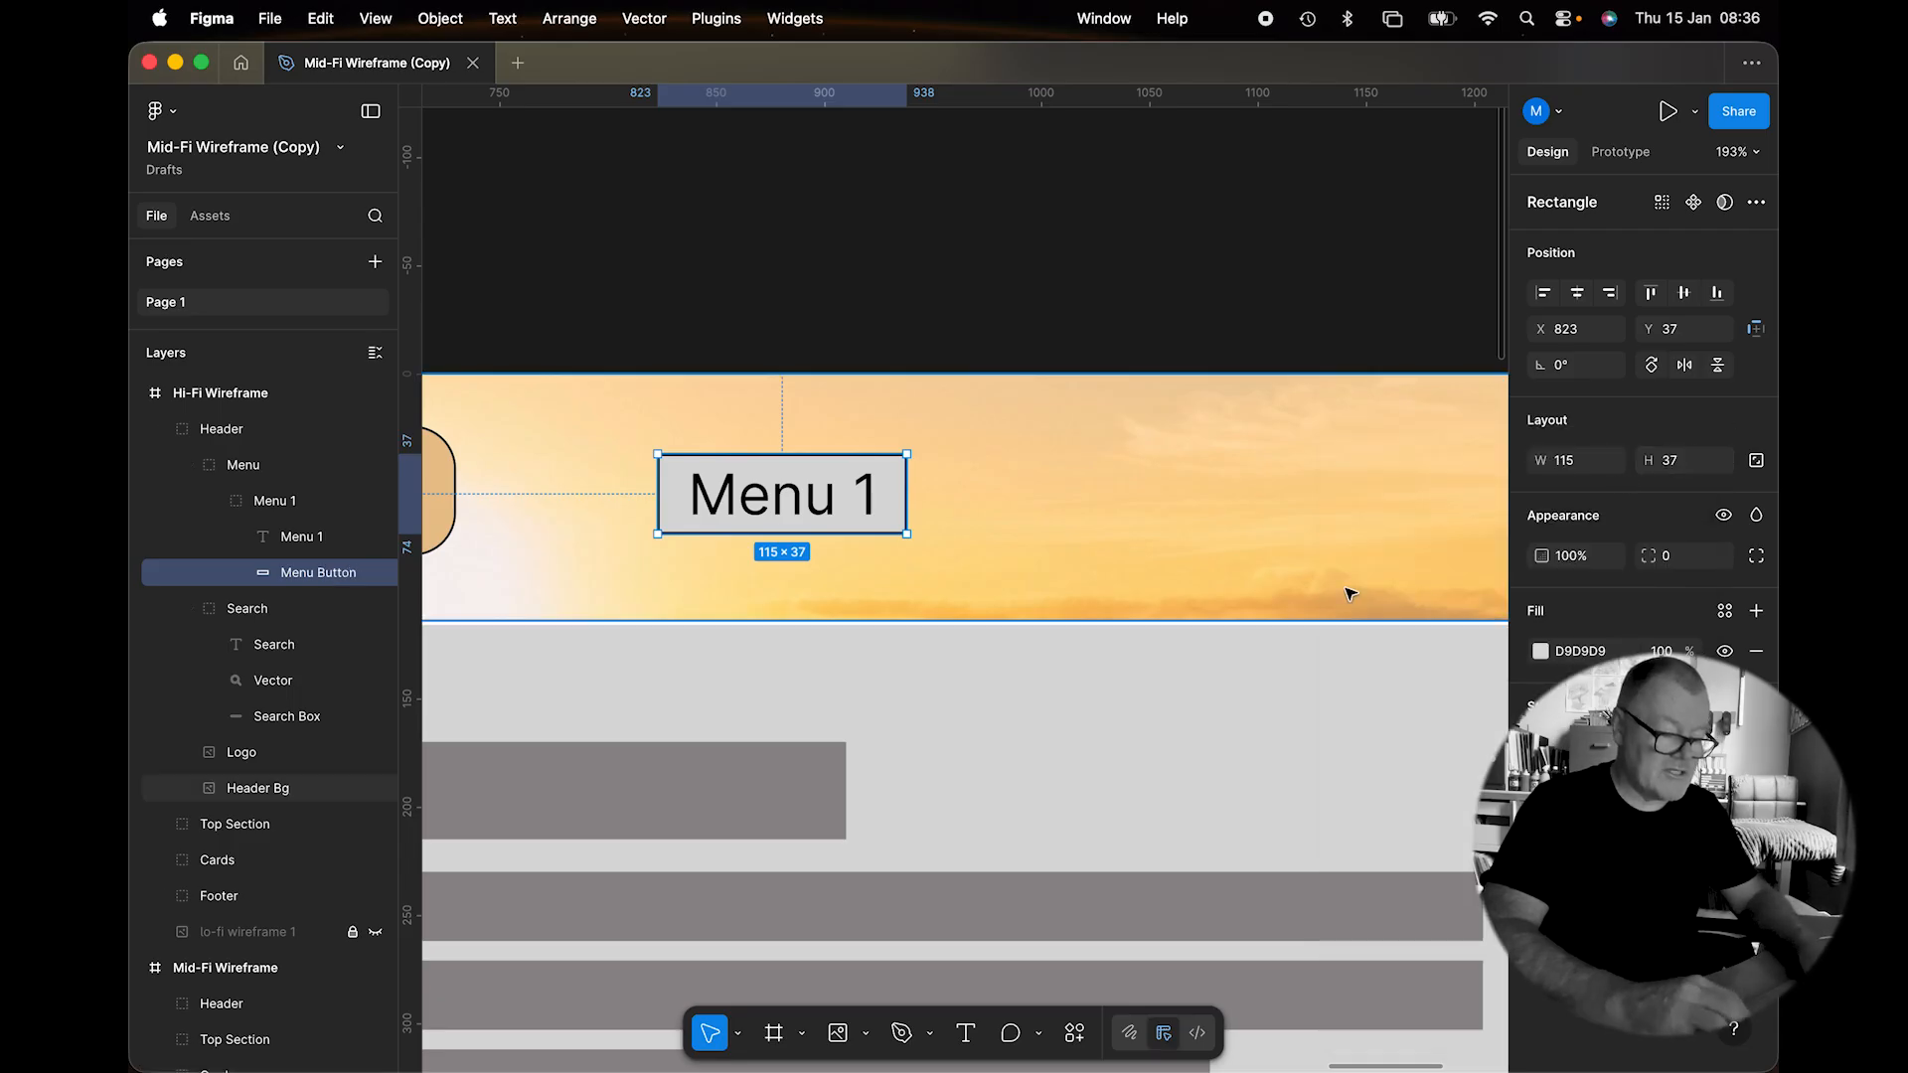
scroll(1348, 593, "down", 5)
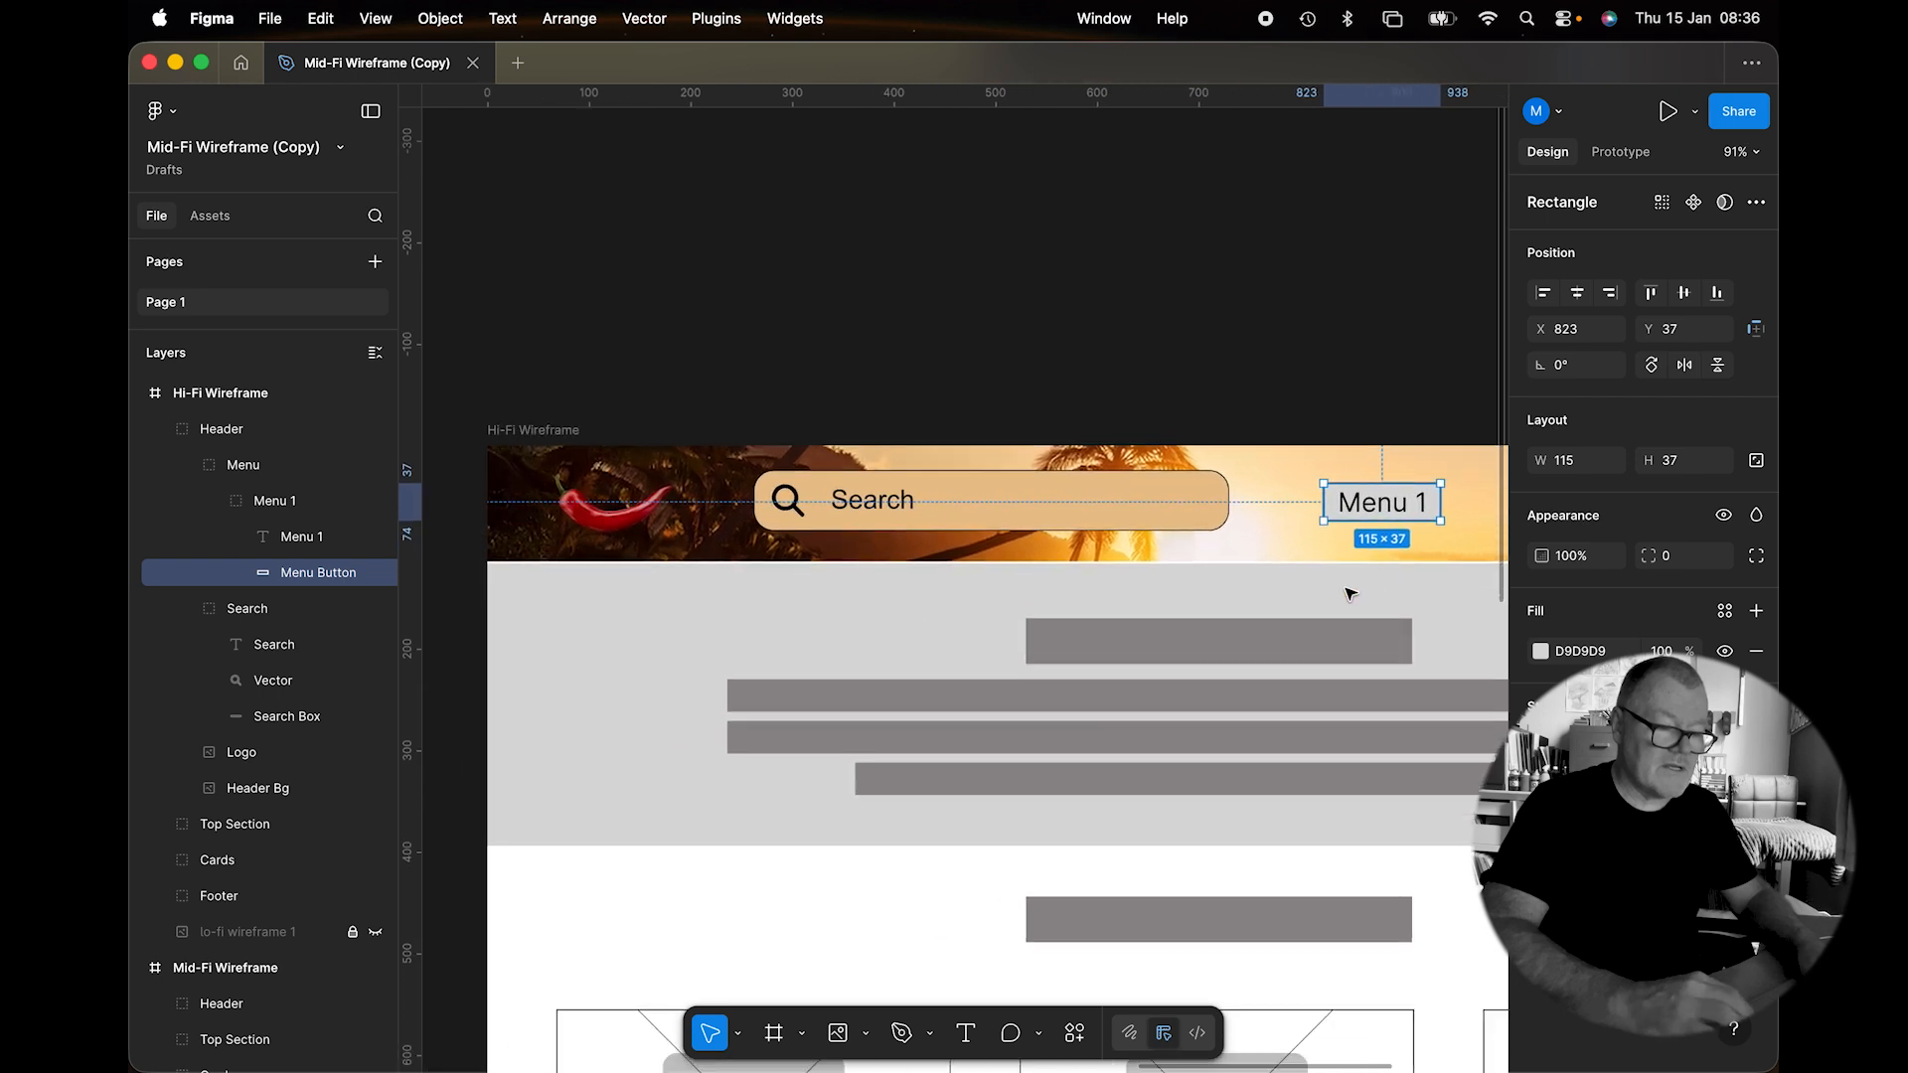
scroll(1348, 593, "down", 1)
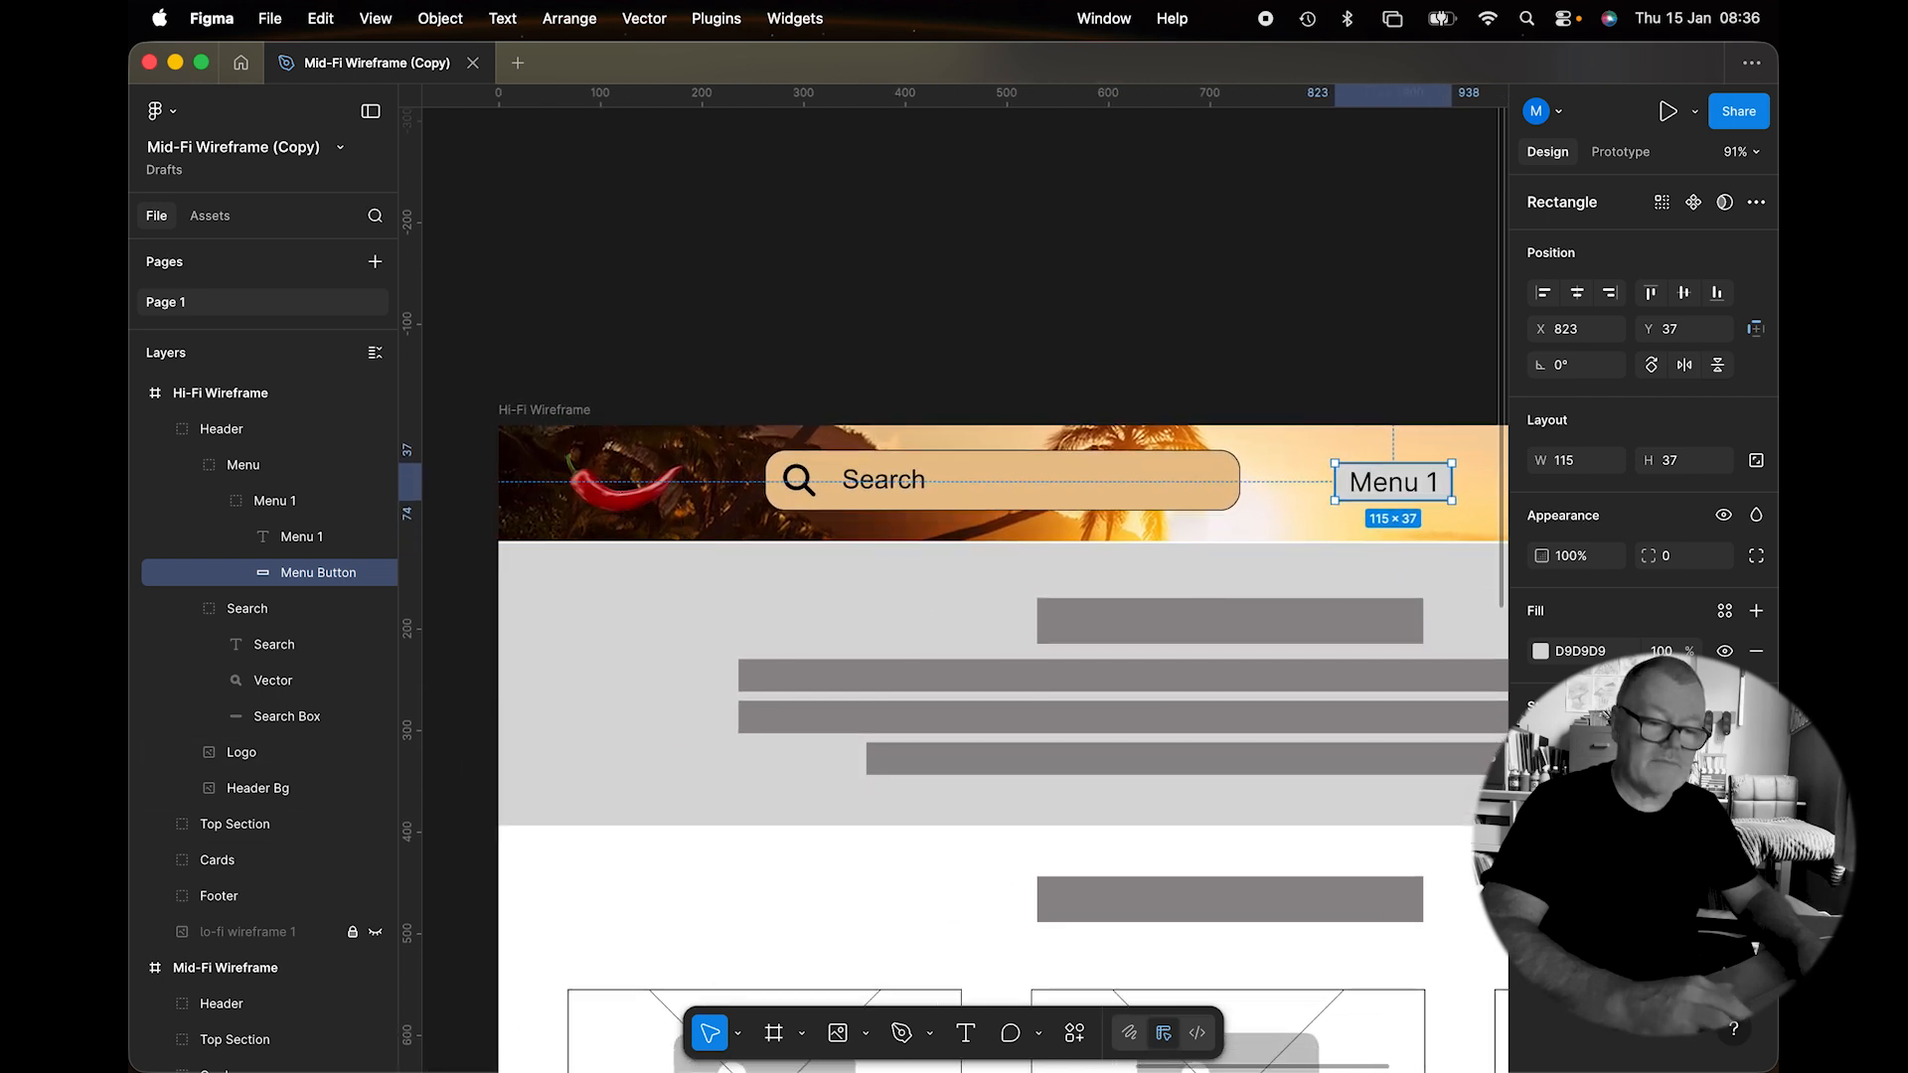
left_click(1540, 652)
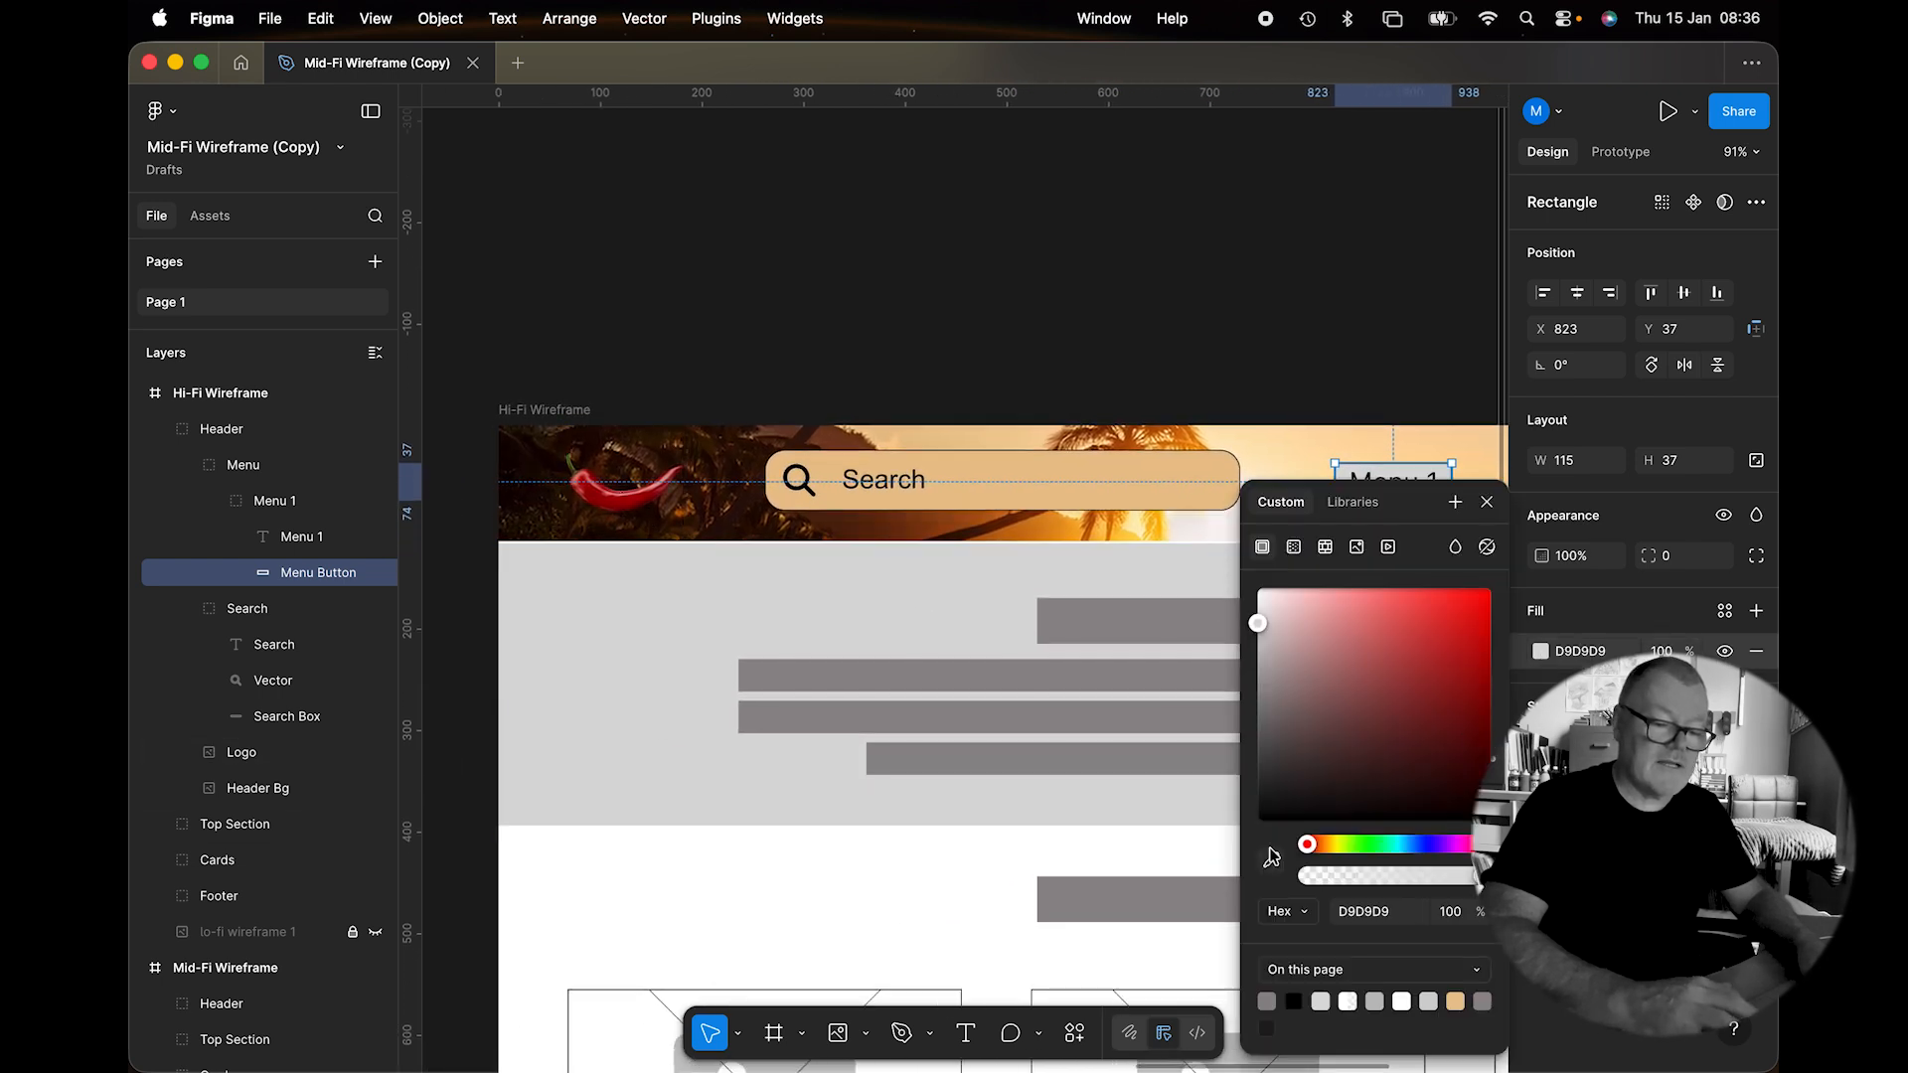
Fill the button with the chili's red A30004, saved as colour variable Color 2.
left_click(1272, 861)
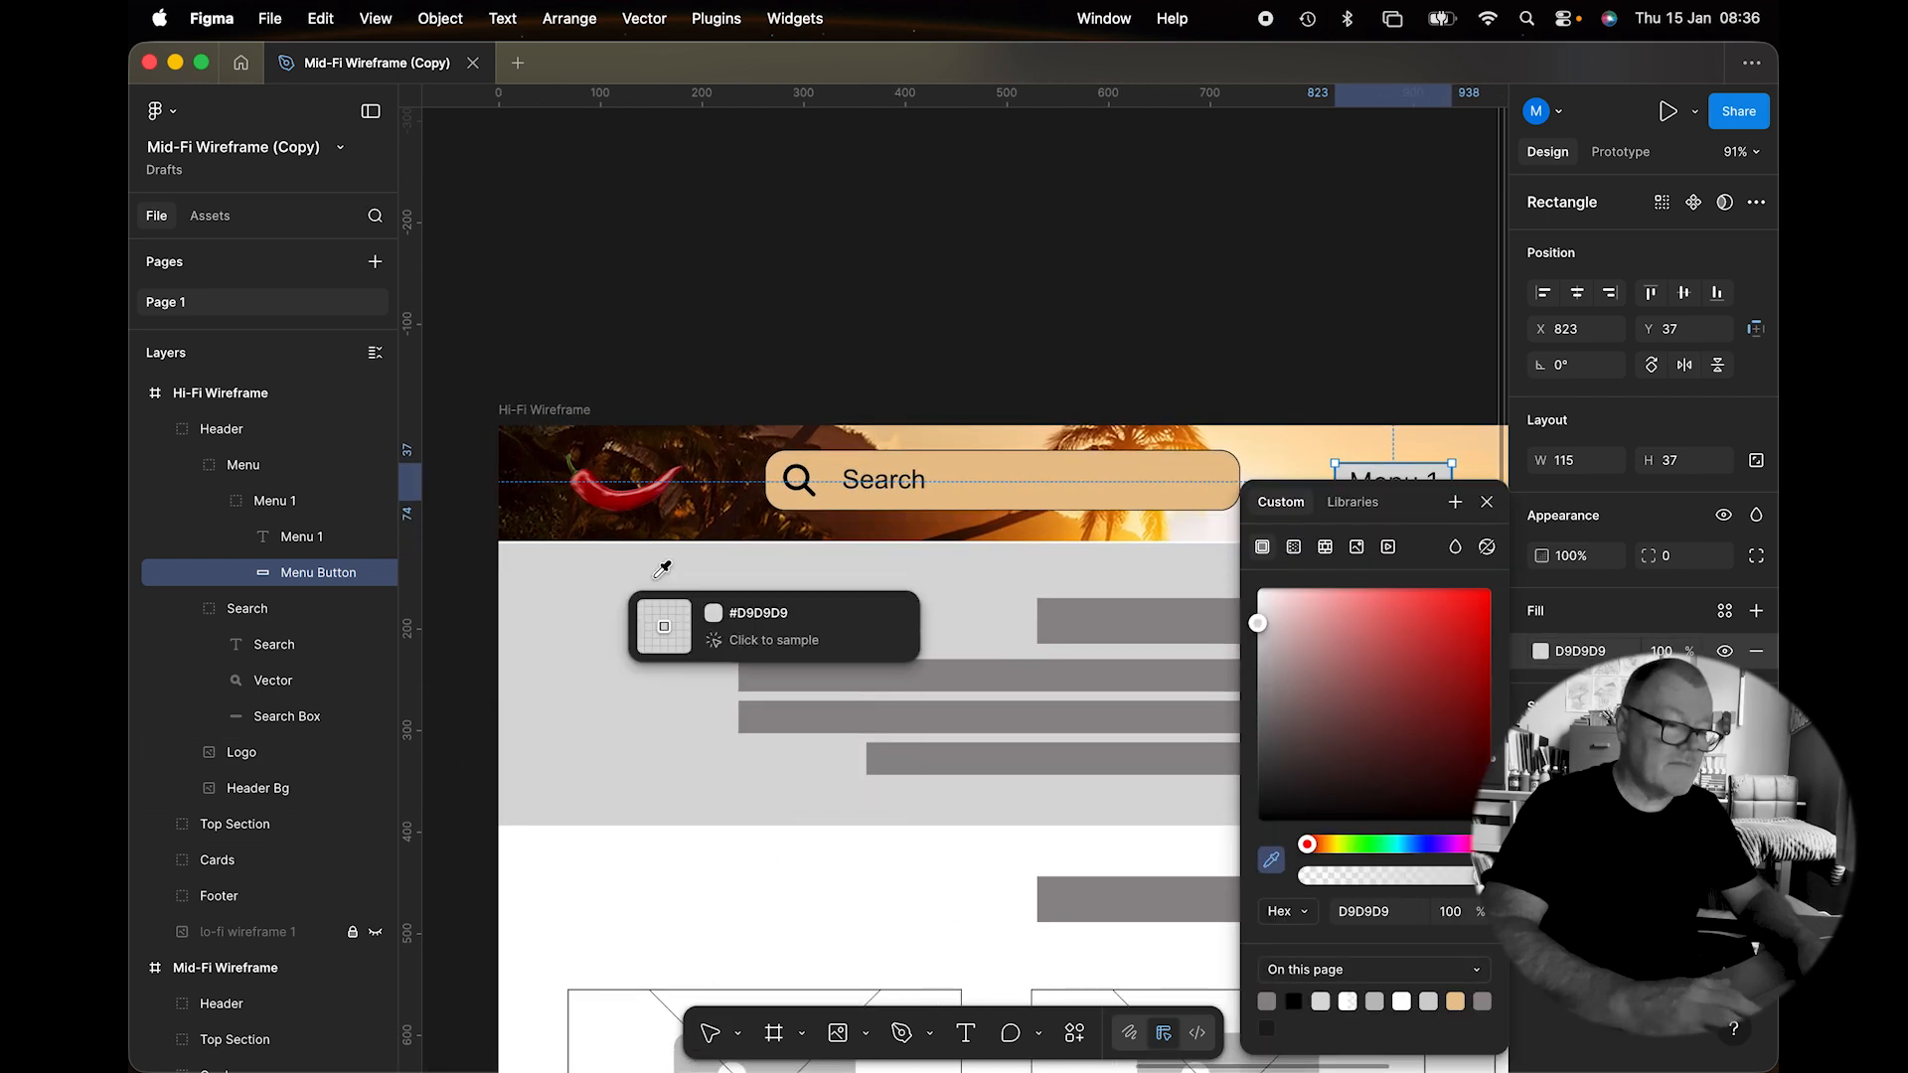
left_click(612, 490)
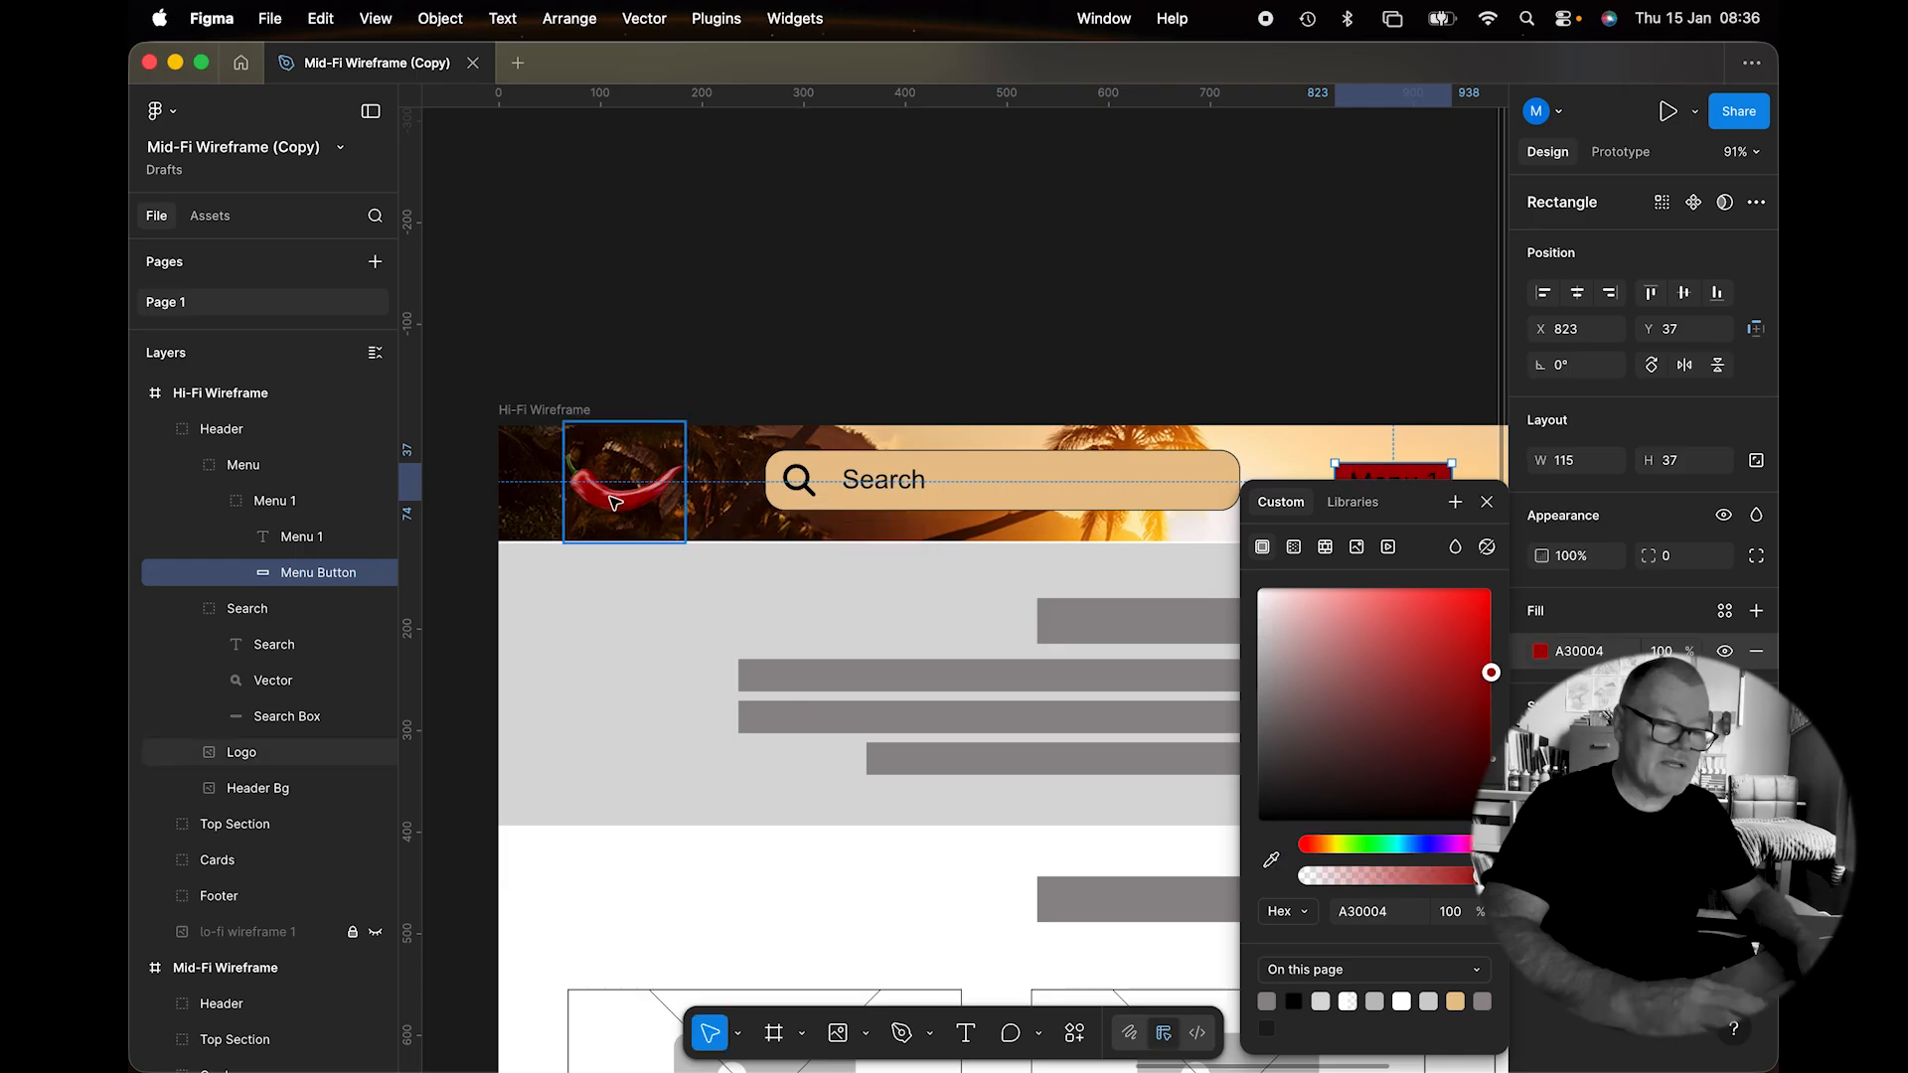
left_click(1455, 502)
left_click(1165, 678)
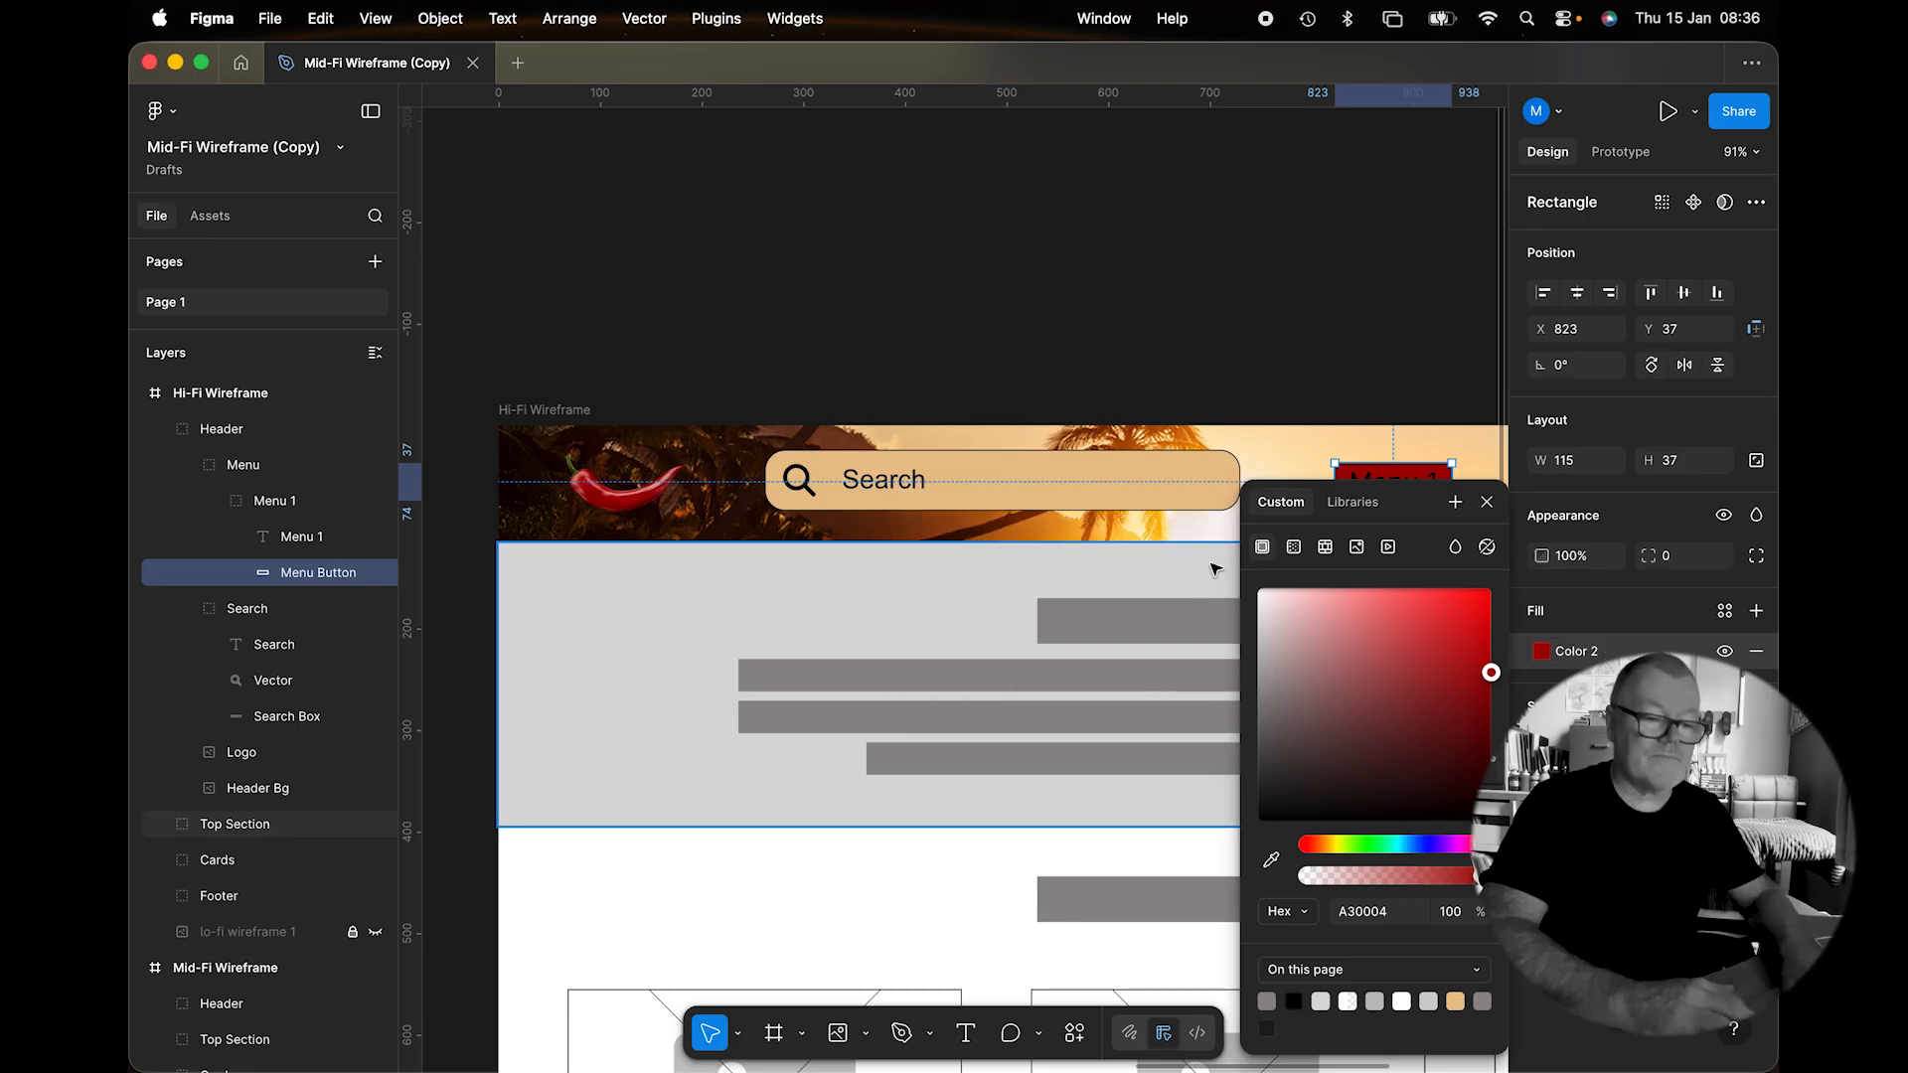
Round the button's corners into a pill shape with corner radius 40.
scroll(1052, 604, "right", 5)
scroll(1055, 493, "up", 5)
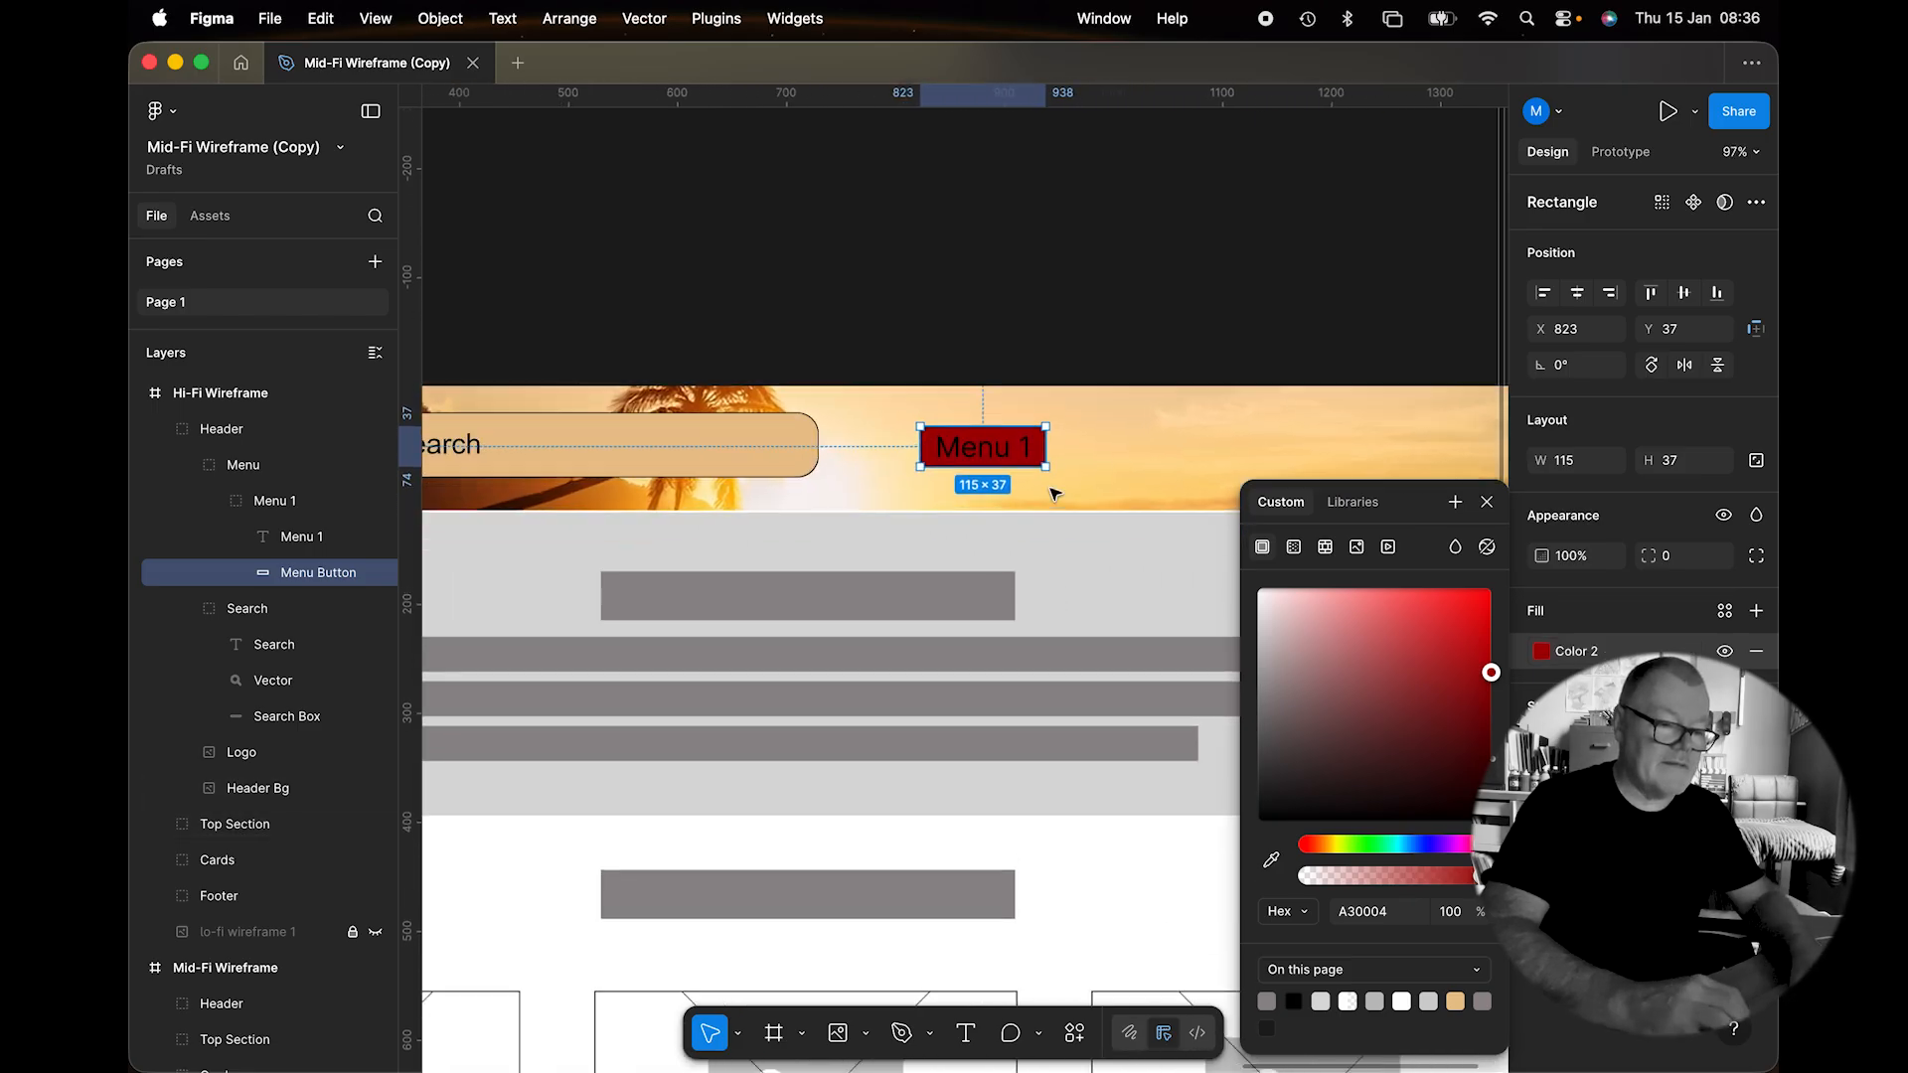
left_click(1692, 555)
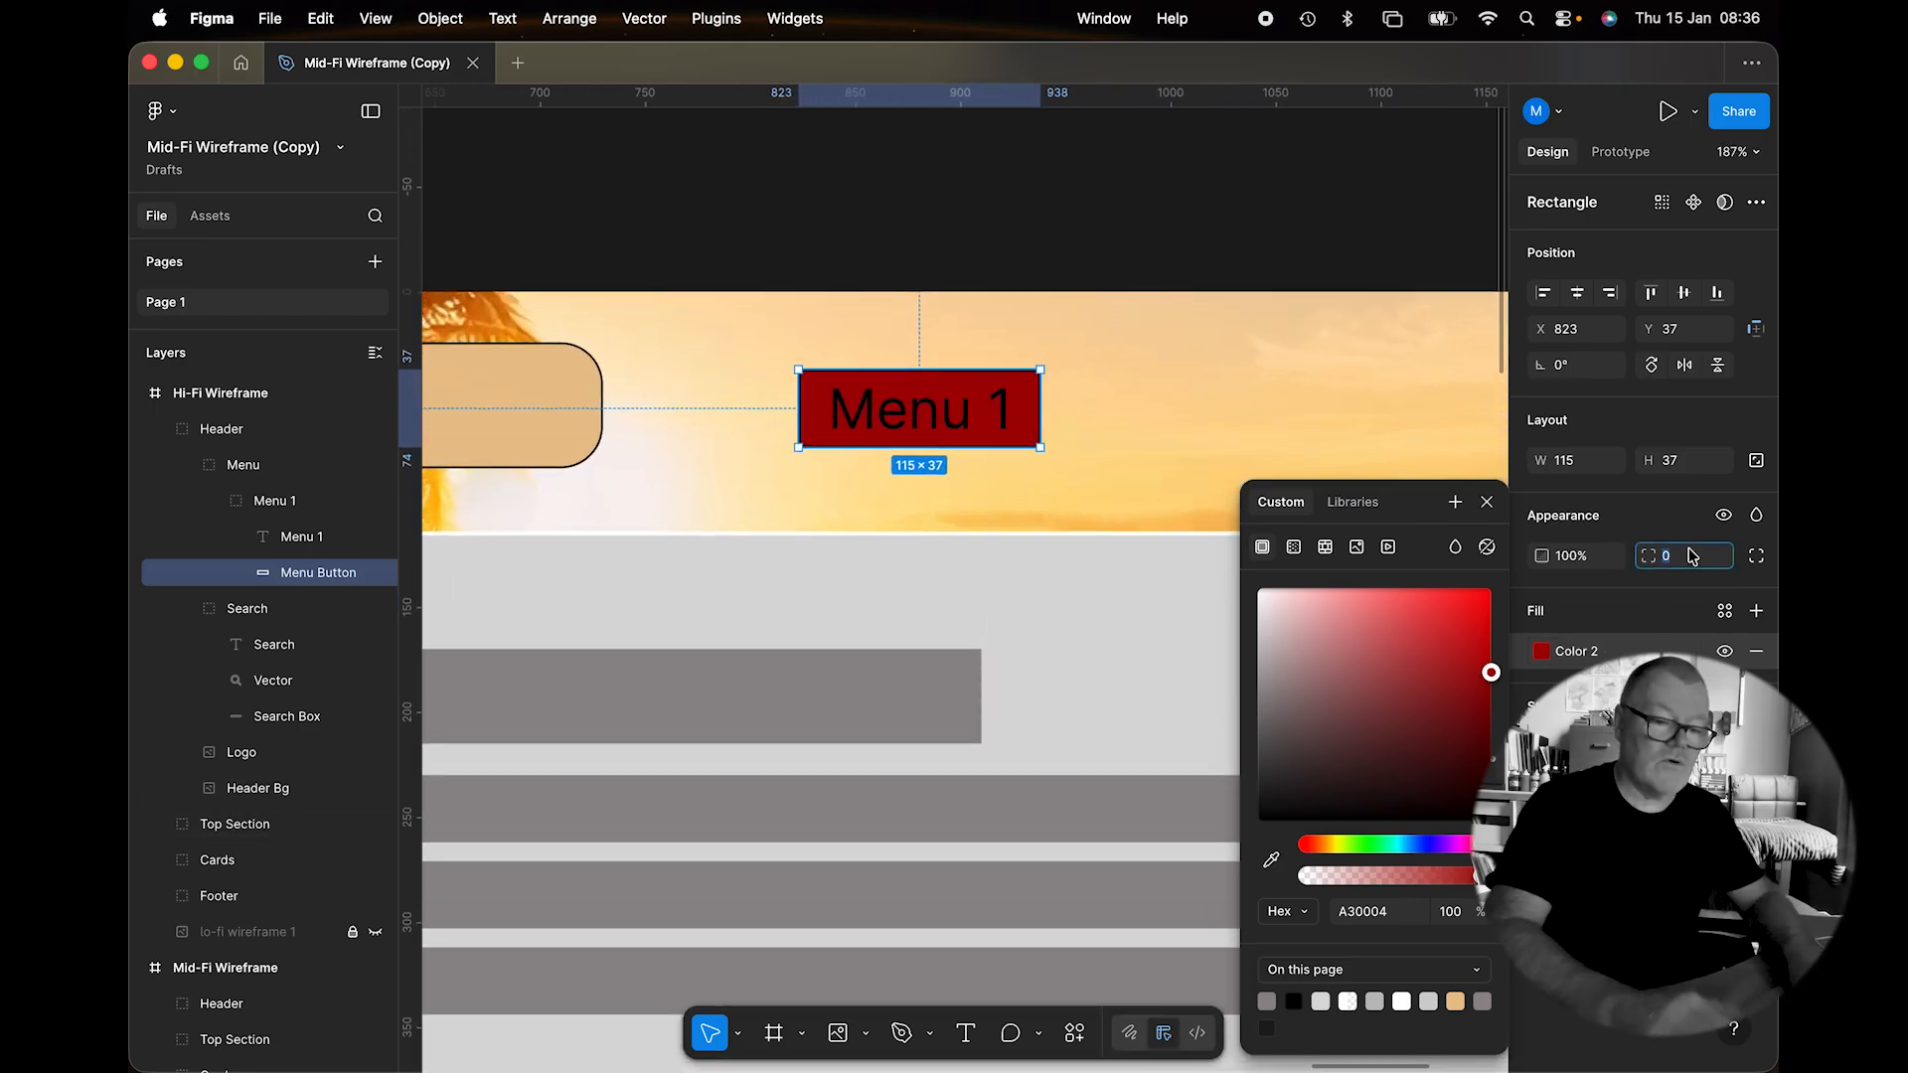
type("20")
key("Return")
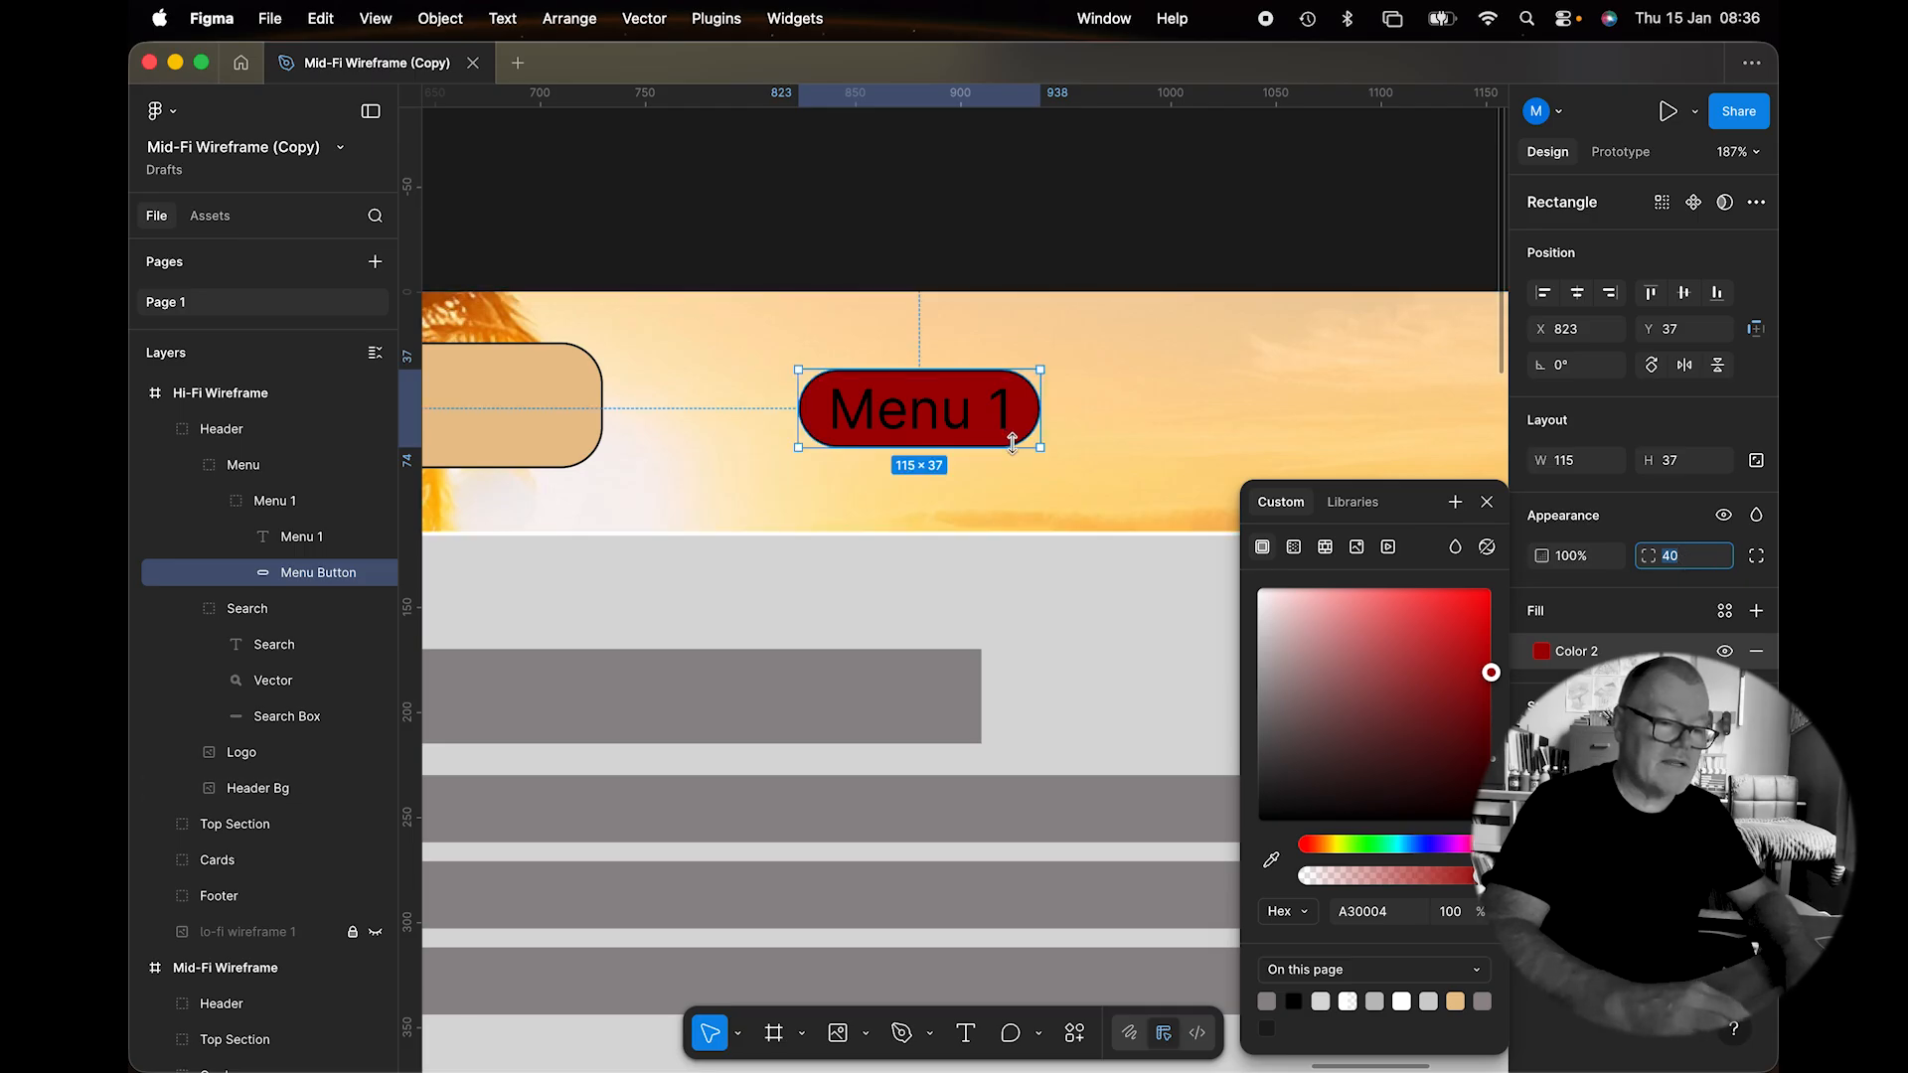
left_click(968, 427)
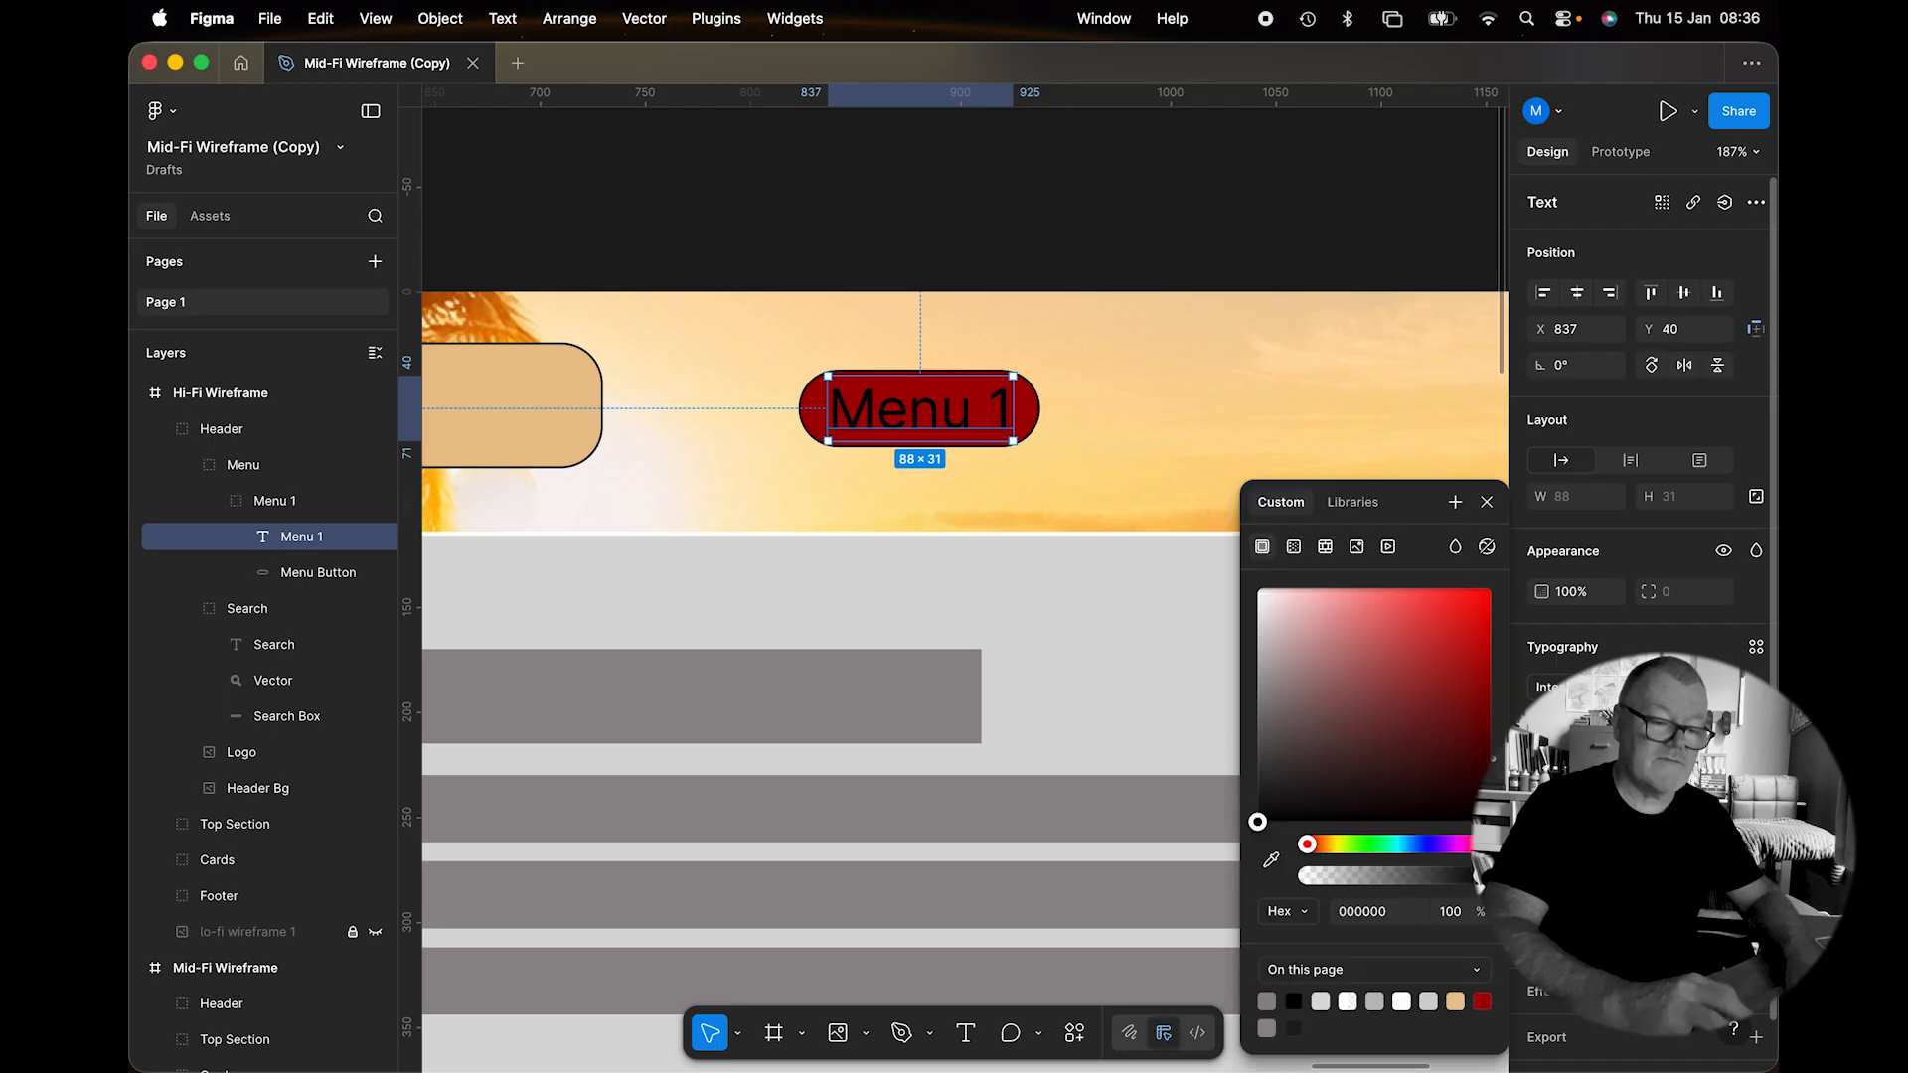
Colour the label with the beige library swatch, retype it as 'Articles', and shrink its font size.
left_click(1352, 502)
left_click(1274, 656)
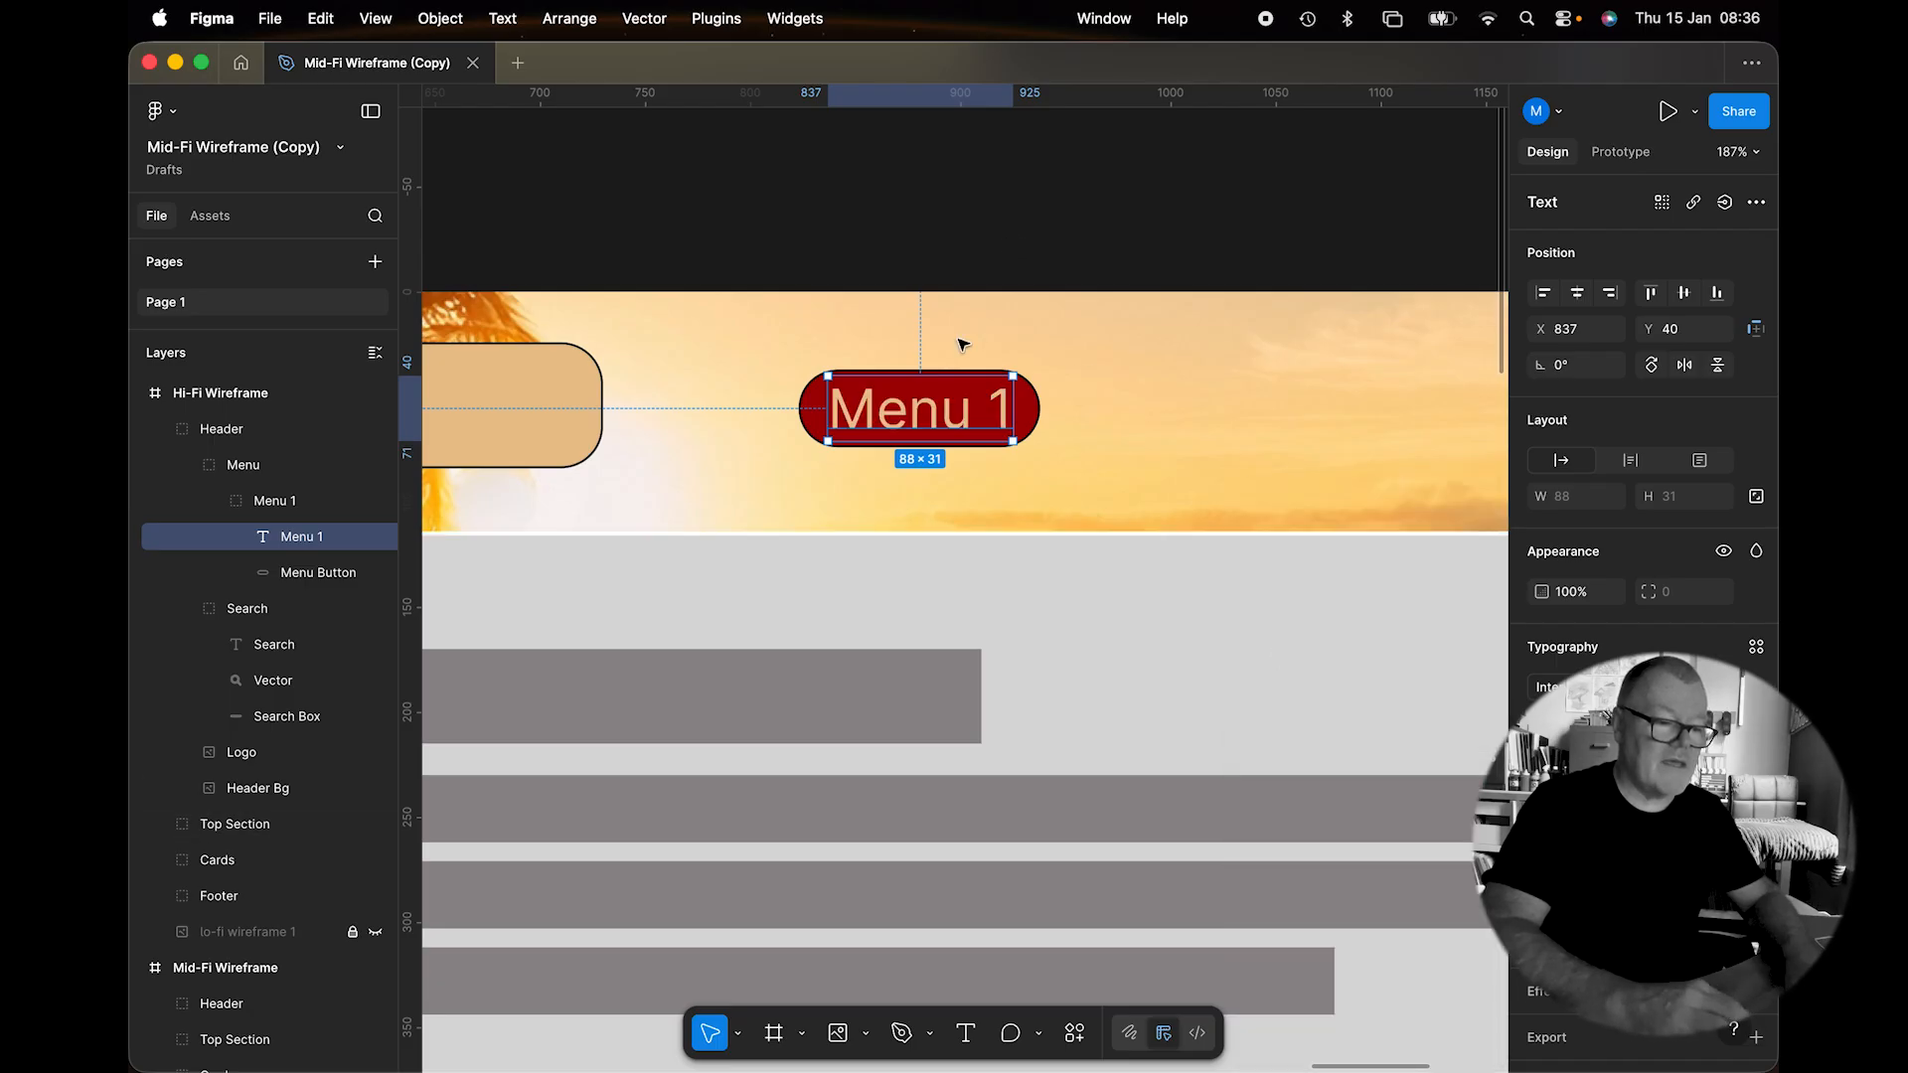
double_click(909, 424)
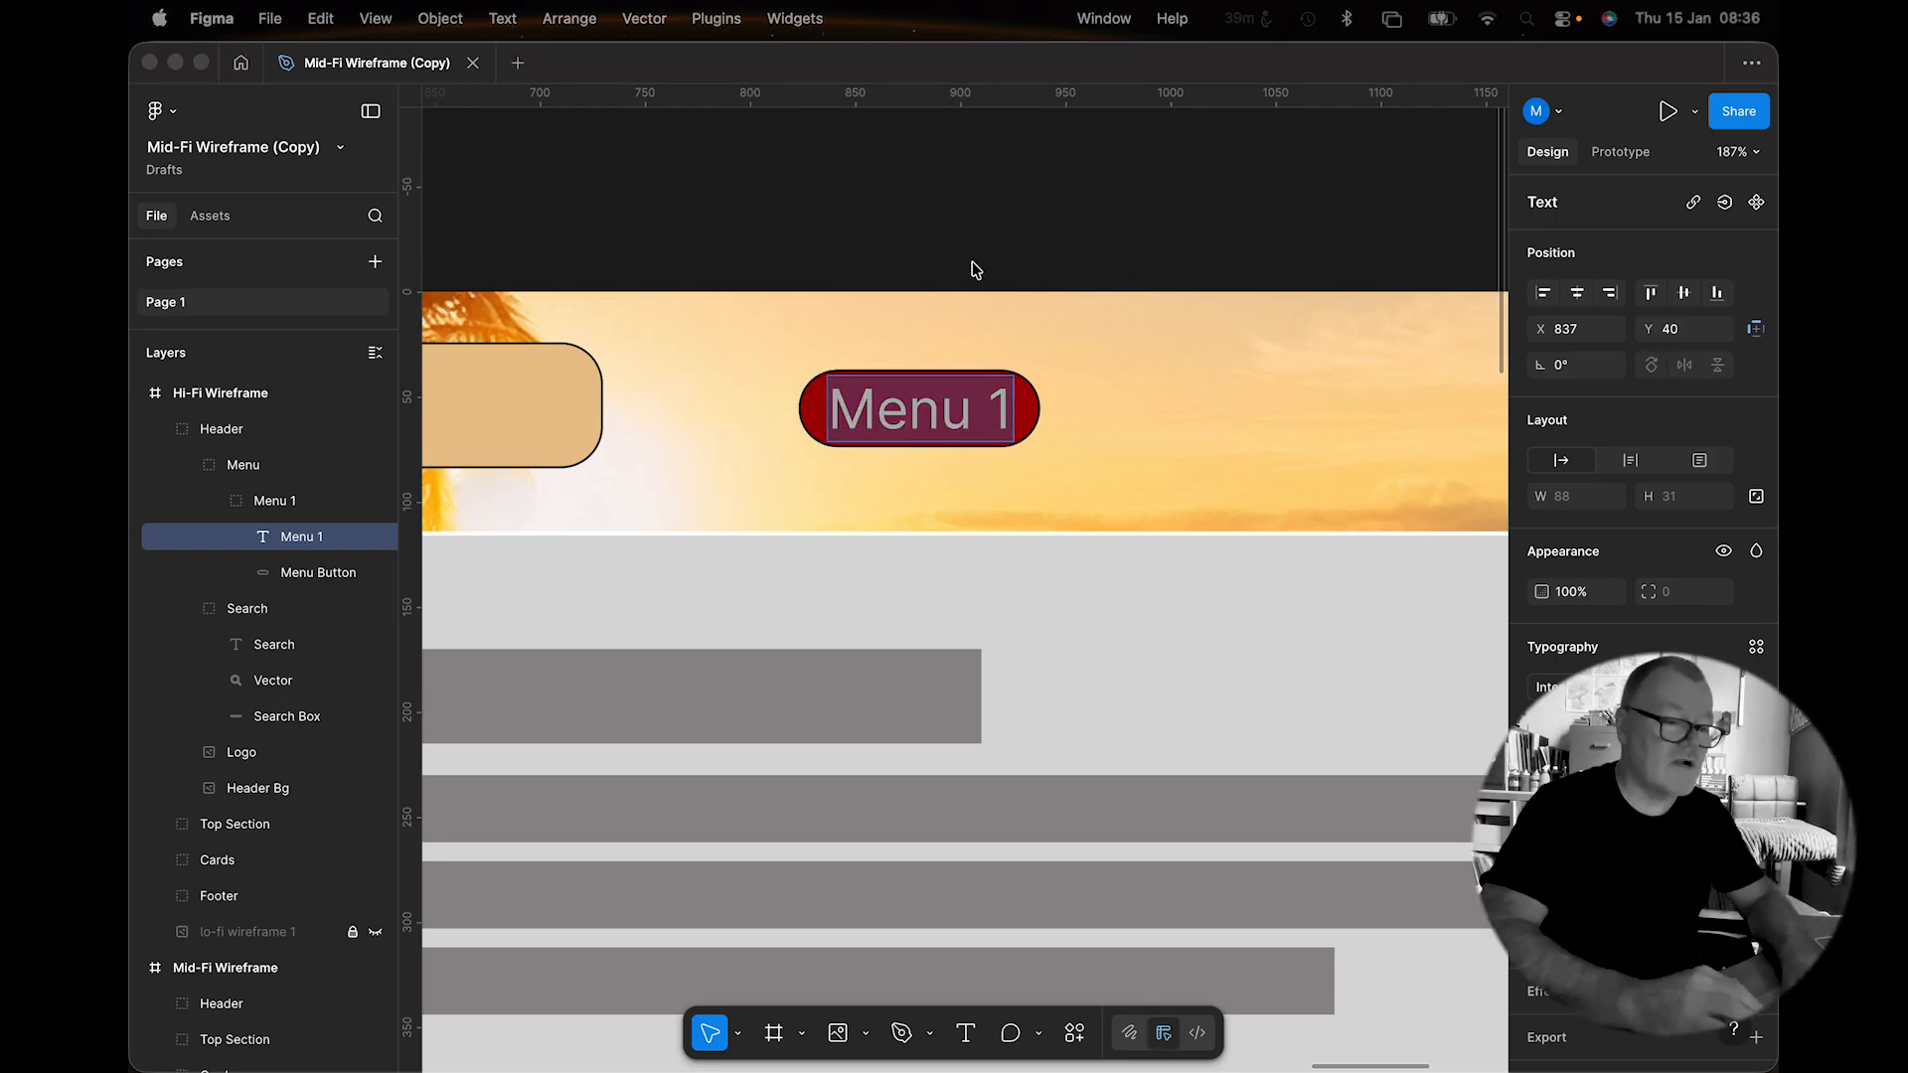
left_click(924, 442)
type("Articles")
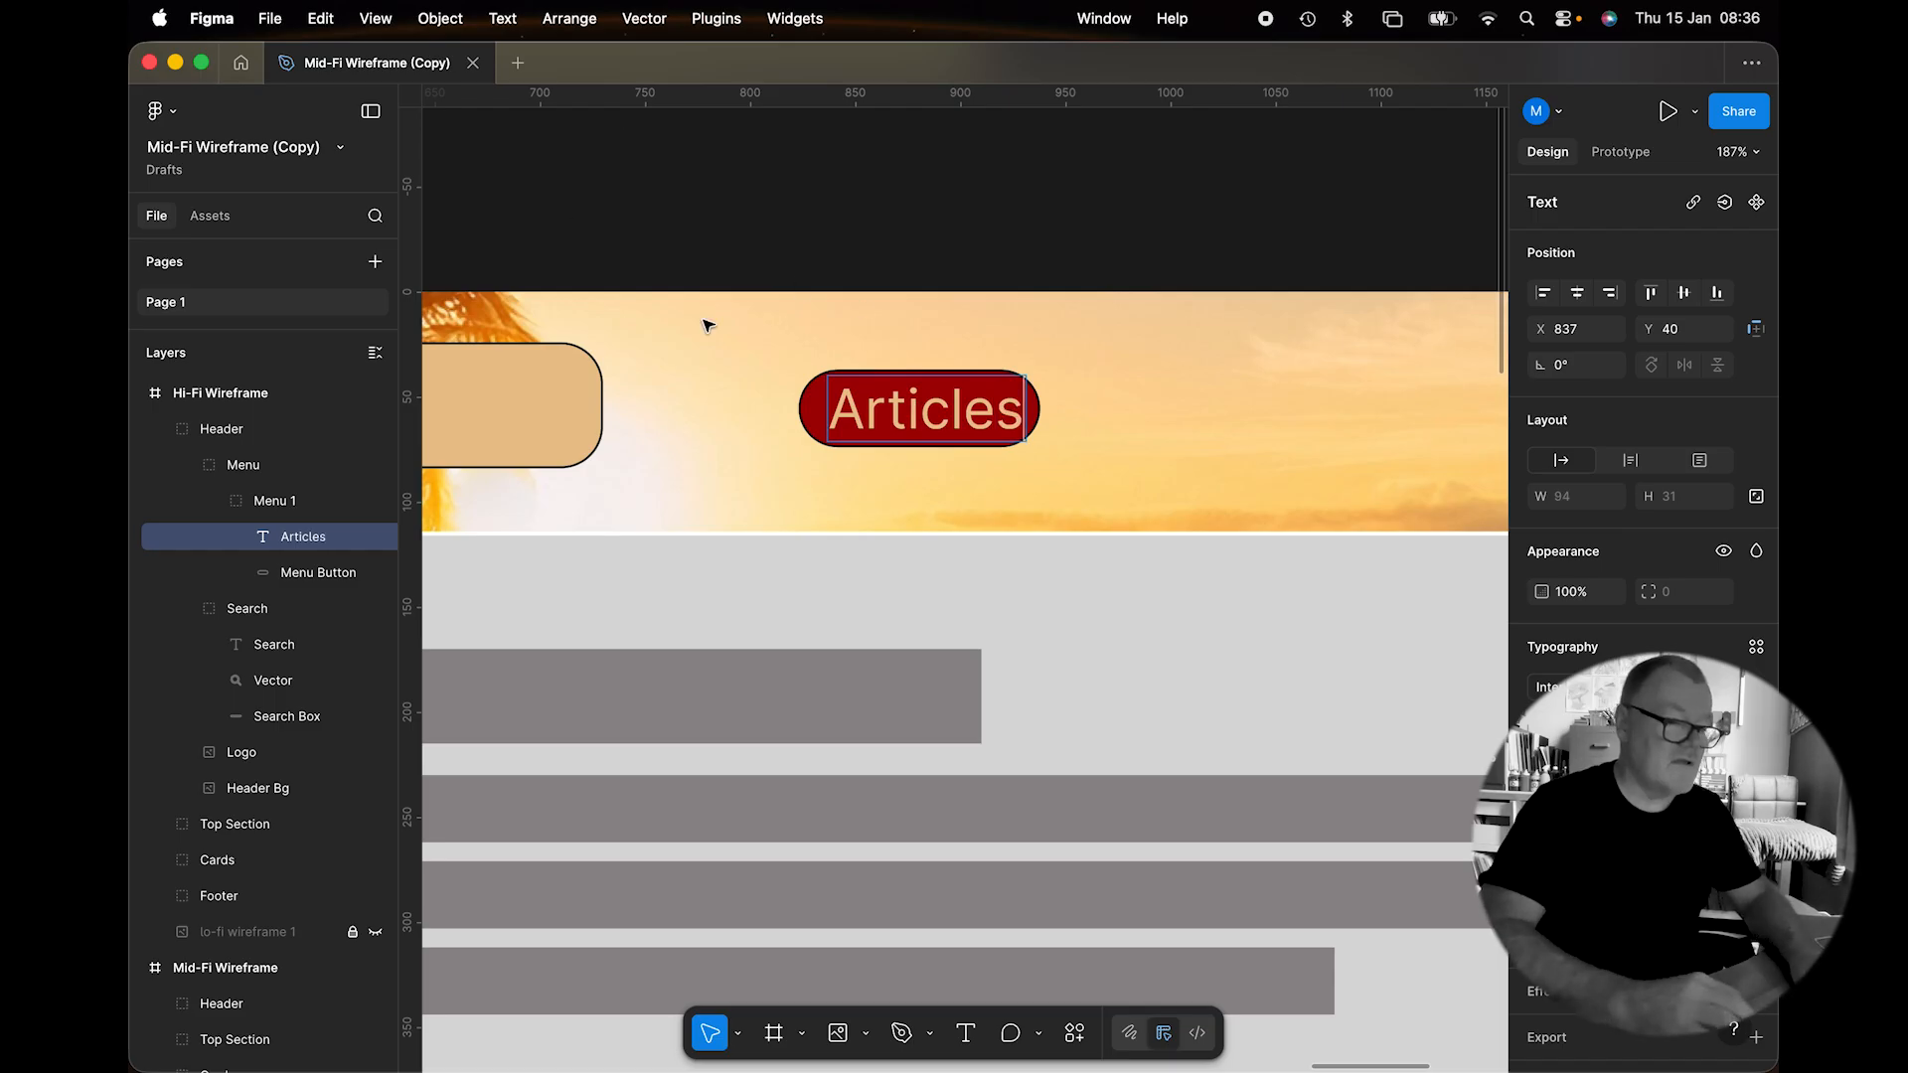
key("super+a")
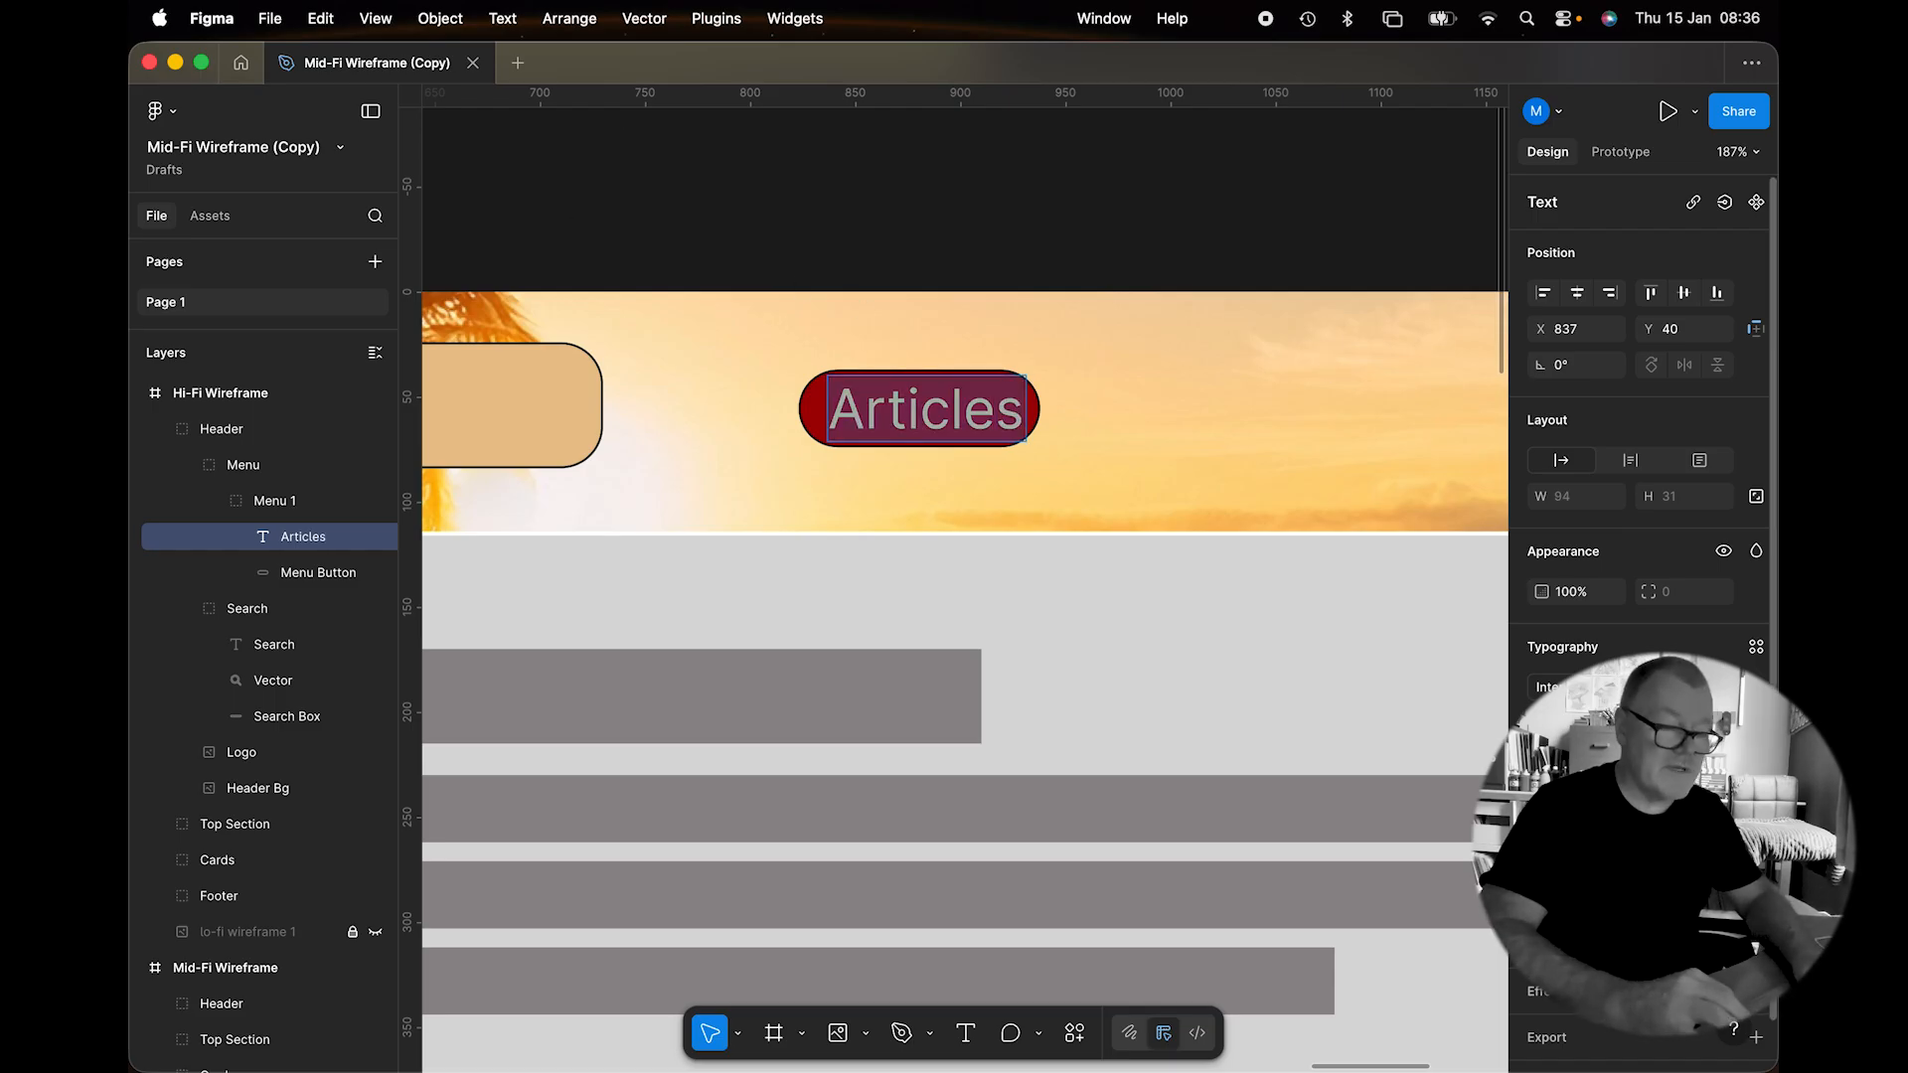
key("Down")
key("Down")
key("Down")
key("Down")
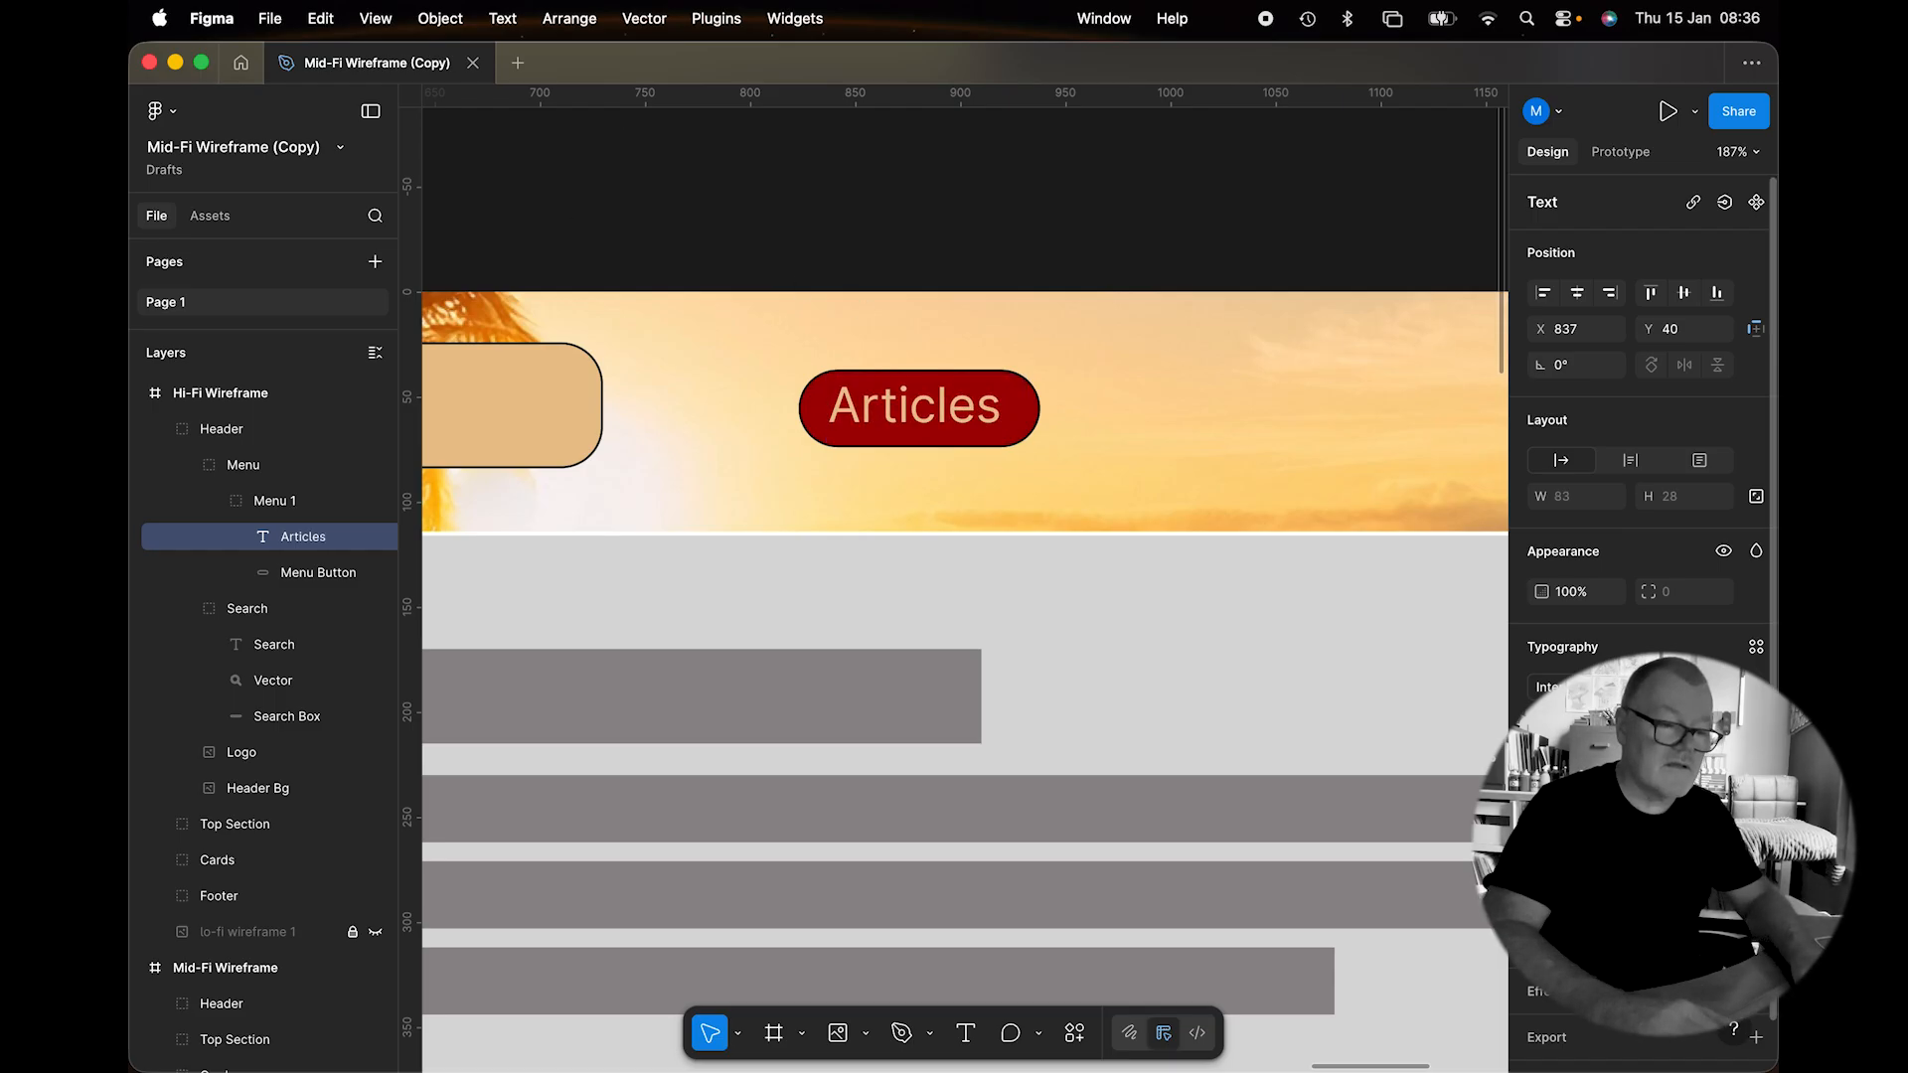
key("Escape")
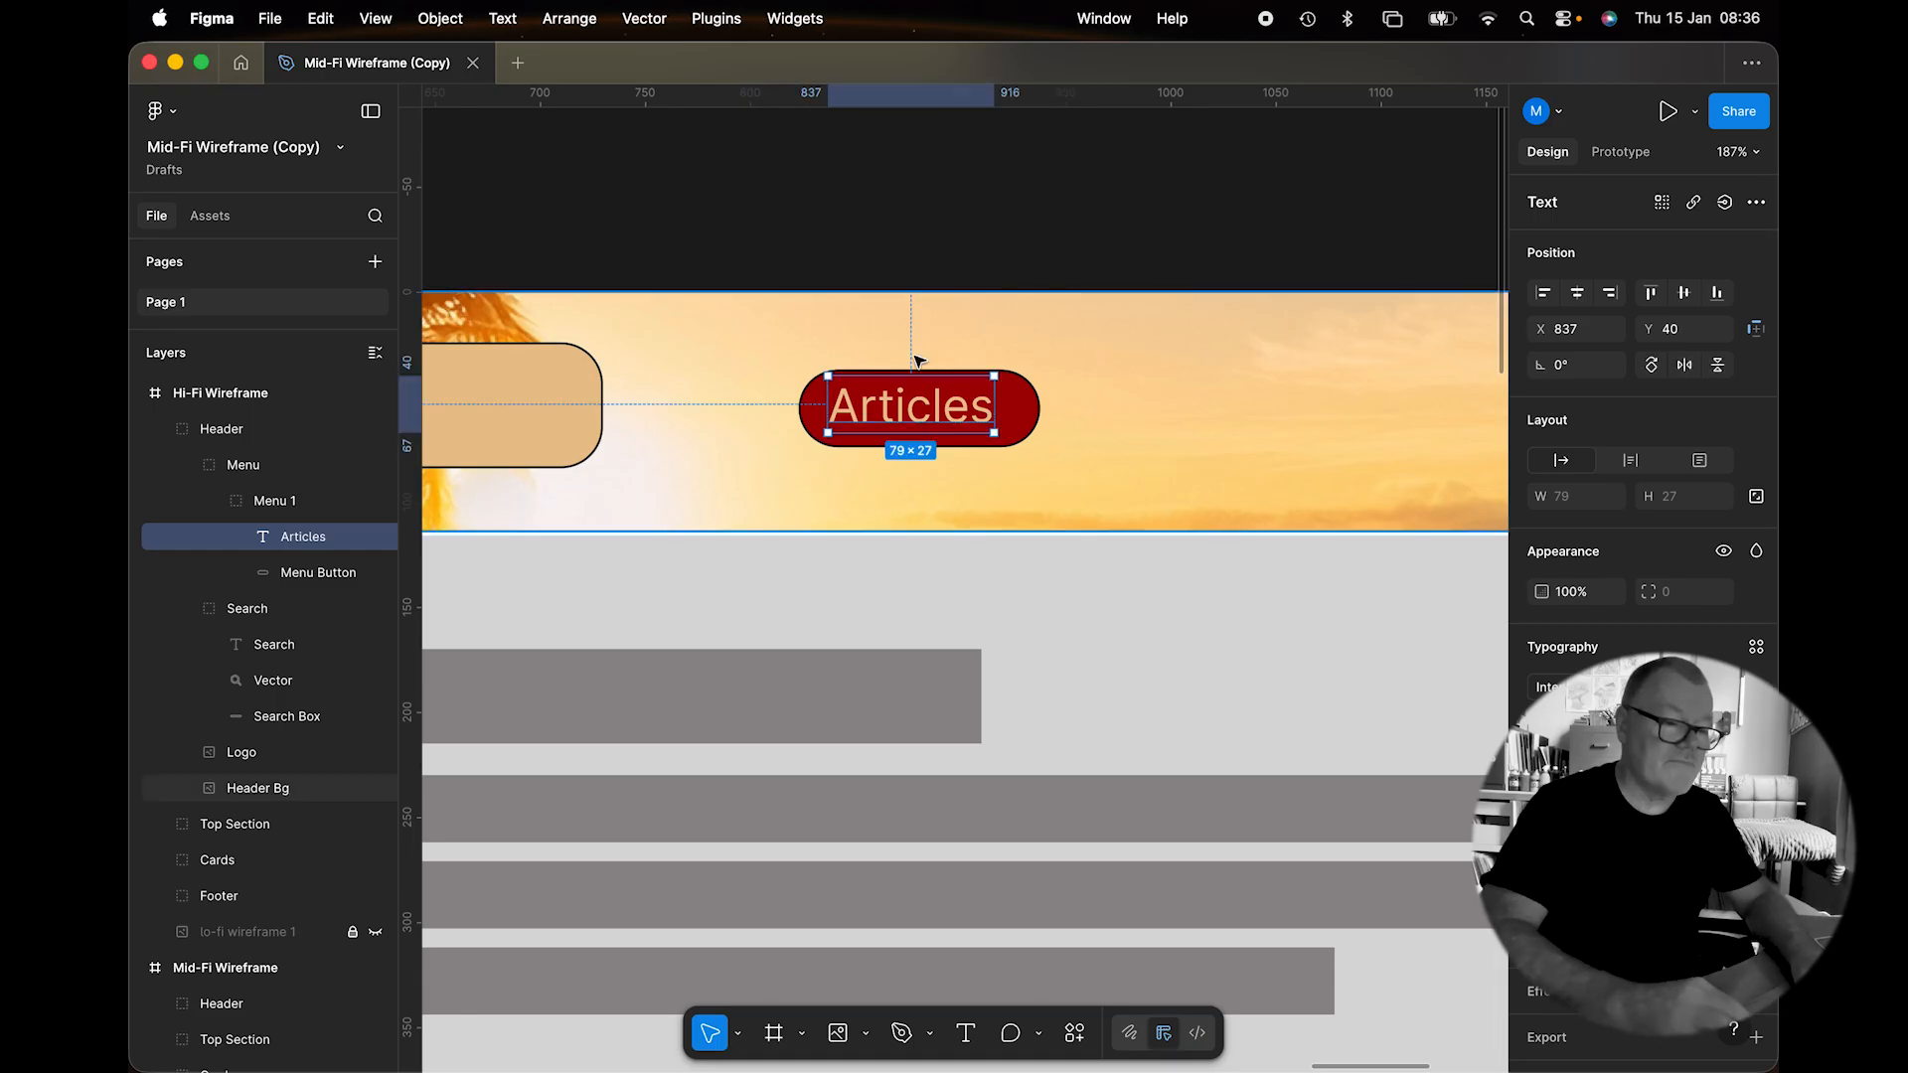
Centre the Articles label and duplicate the button into four copies across the header.
left_click_drag(915, 420, 926, 422)
left_click(1023, 222)
left_click(1013, 434)
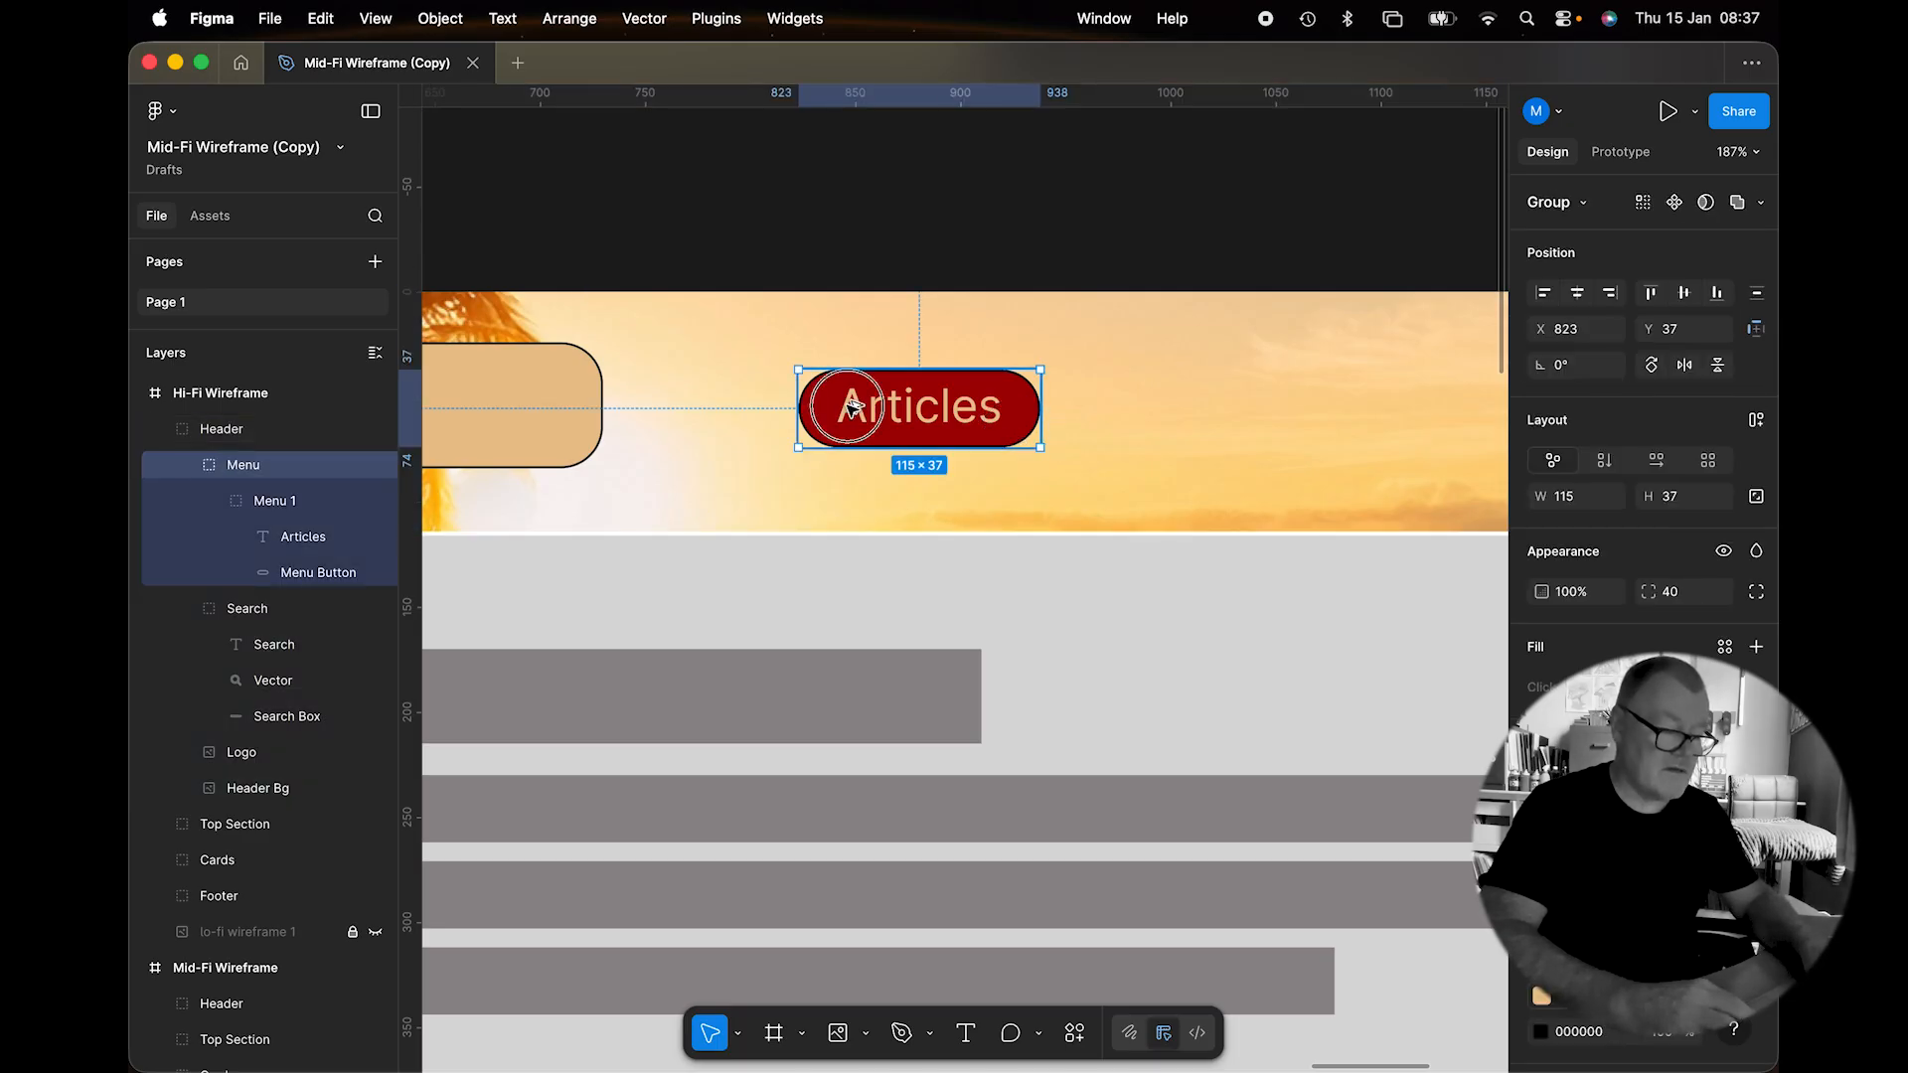
left_click_drag(852, 408, 1155, 403, "alt")
scroll(1153, 405, "right", 5)
scroll(1153, 405, "up", 2)
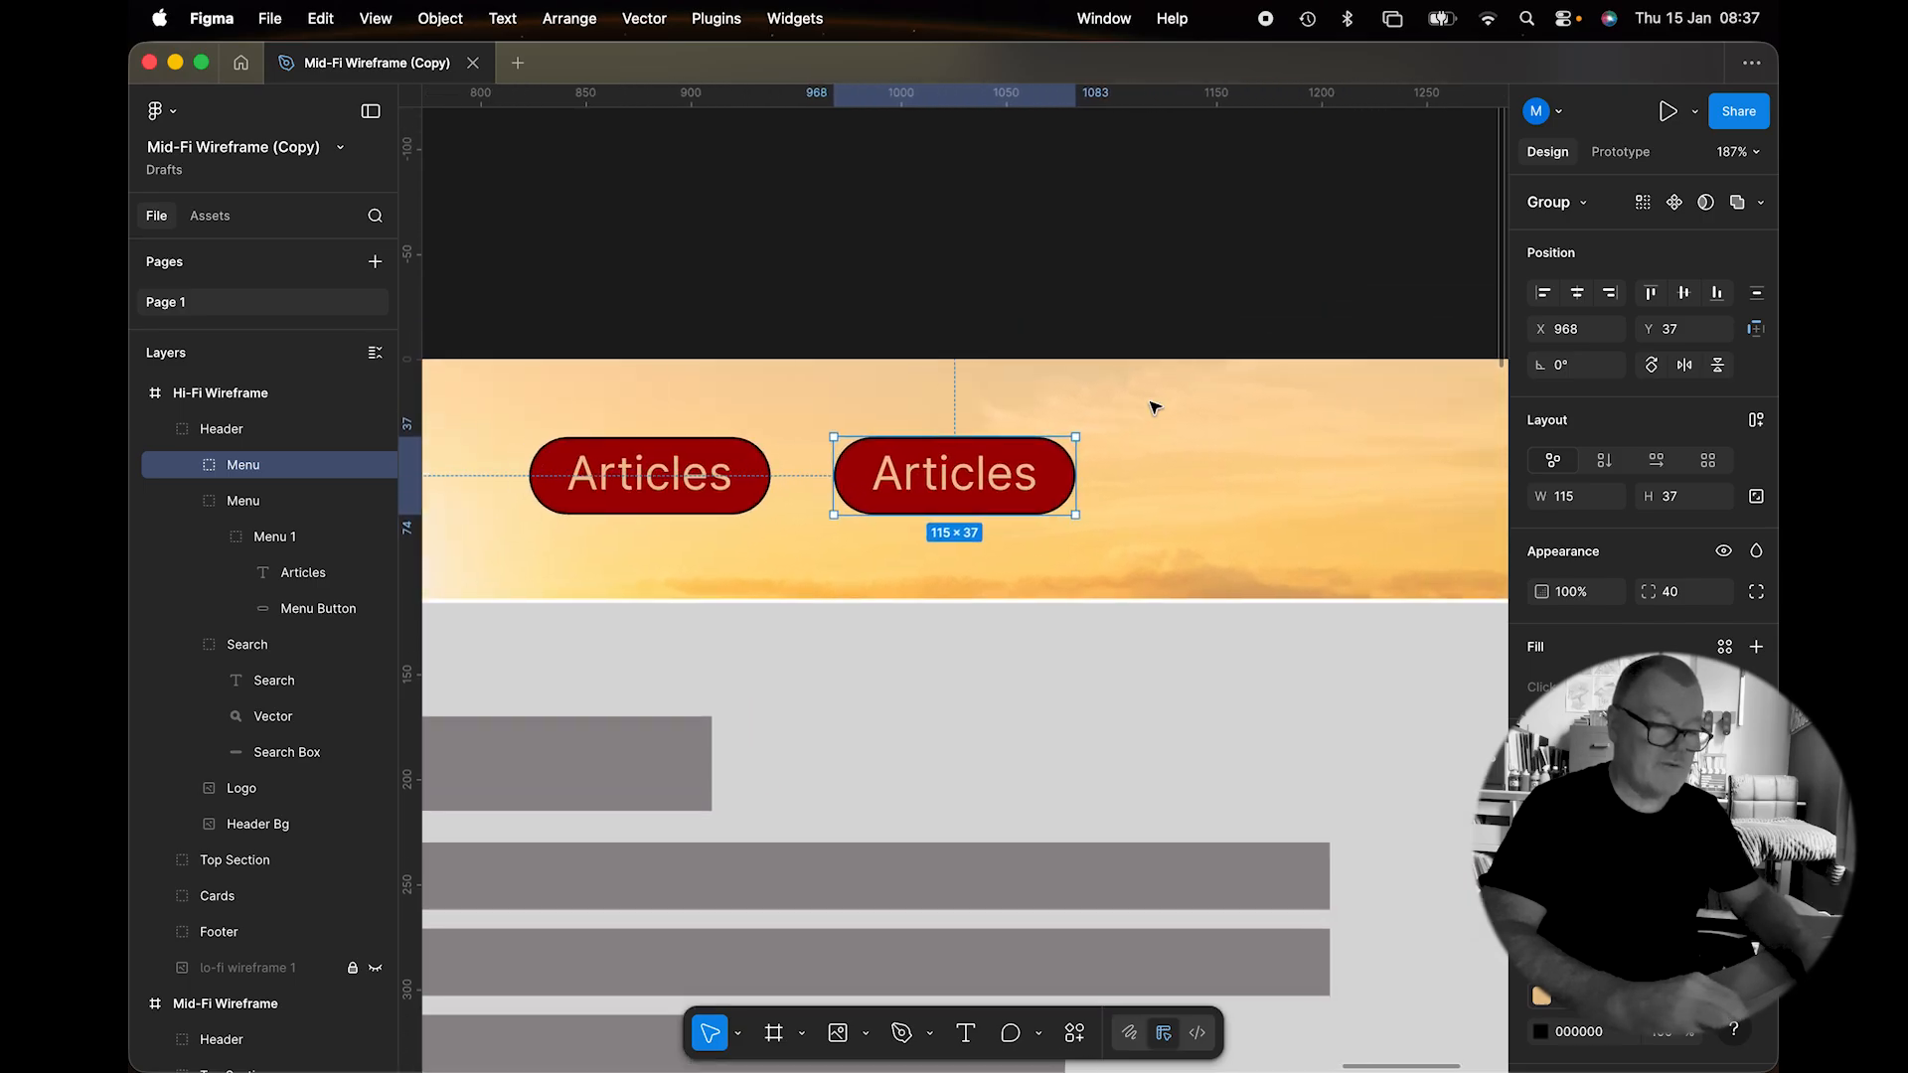
key("super+d")
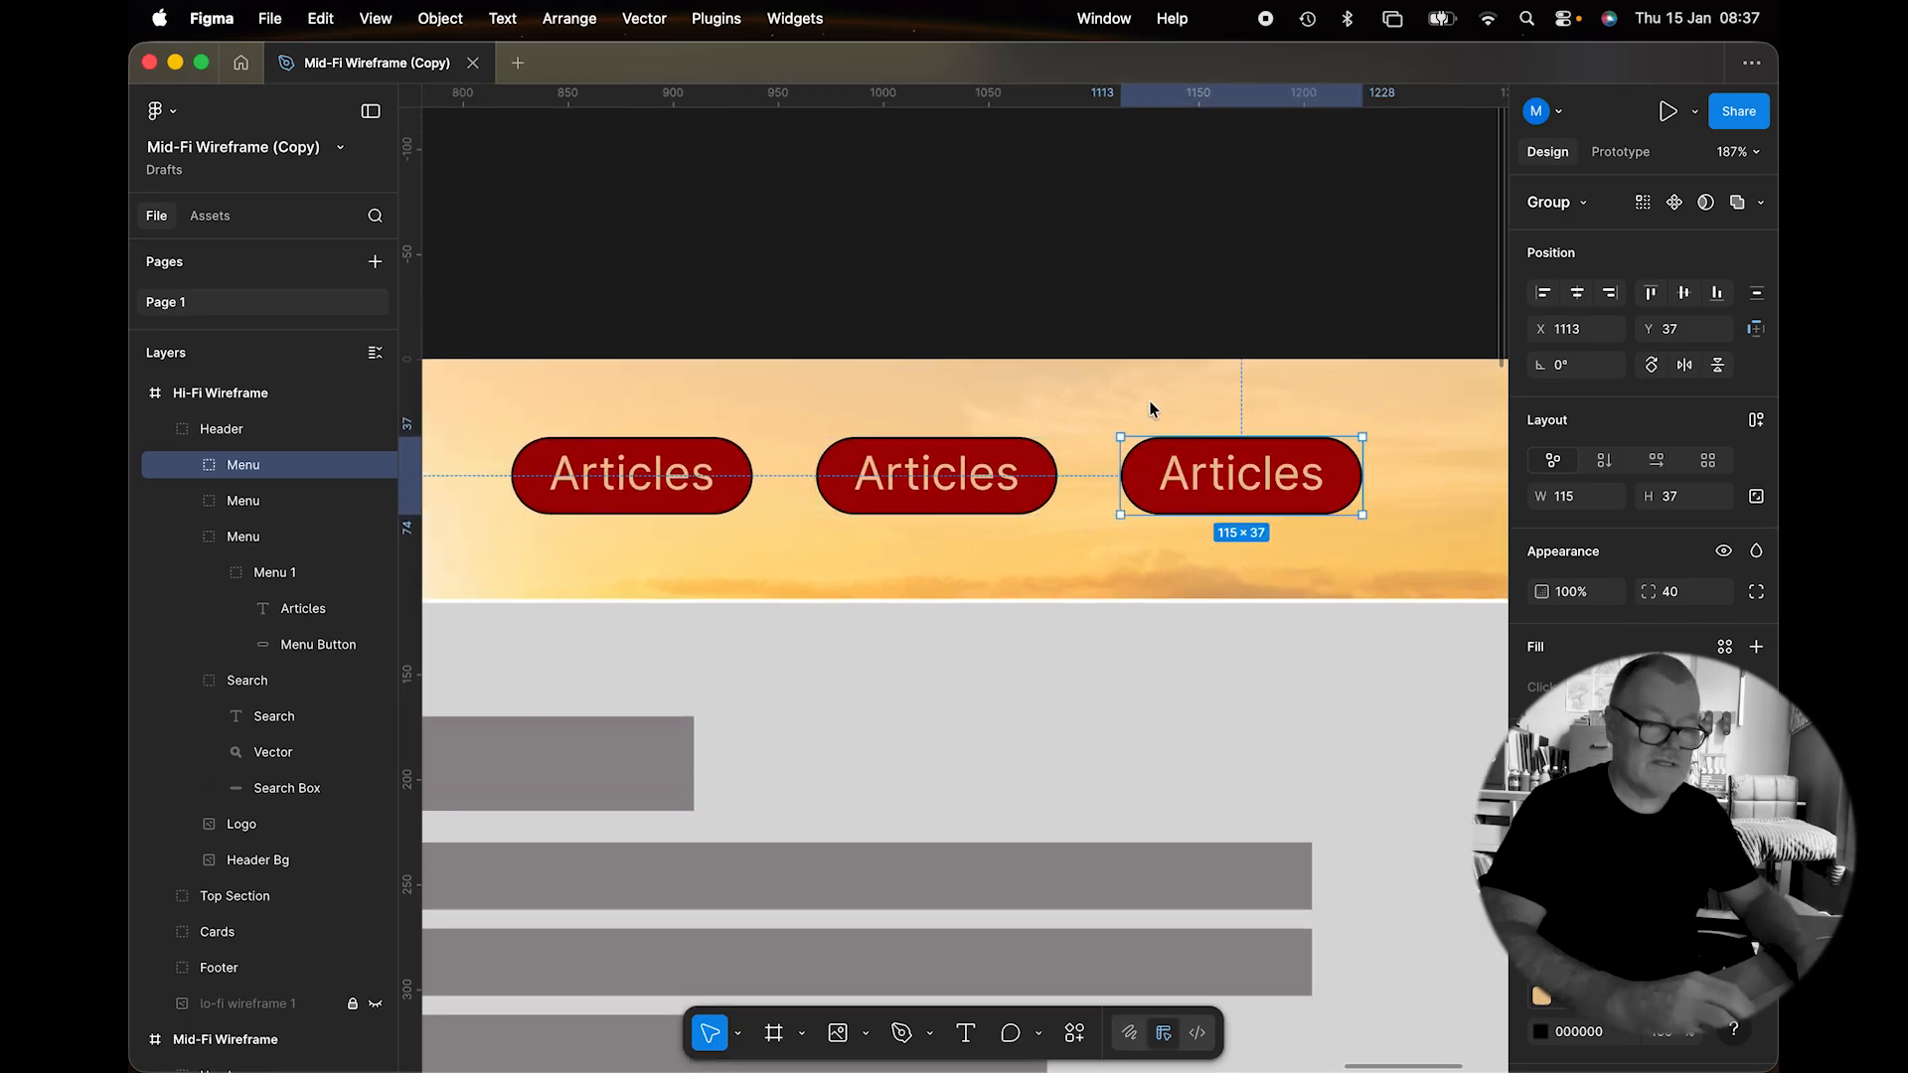
key("super+d")
scroll(1149, 402, "right", 4)
Relabel the second button 'Blog' and centre its text.
double_click(706, 487)
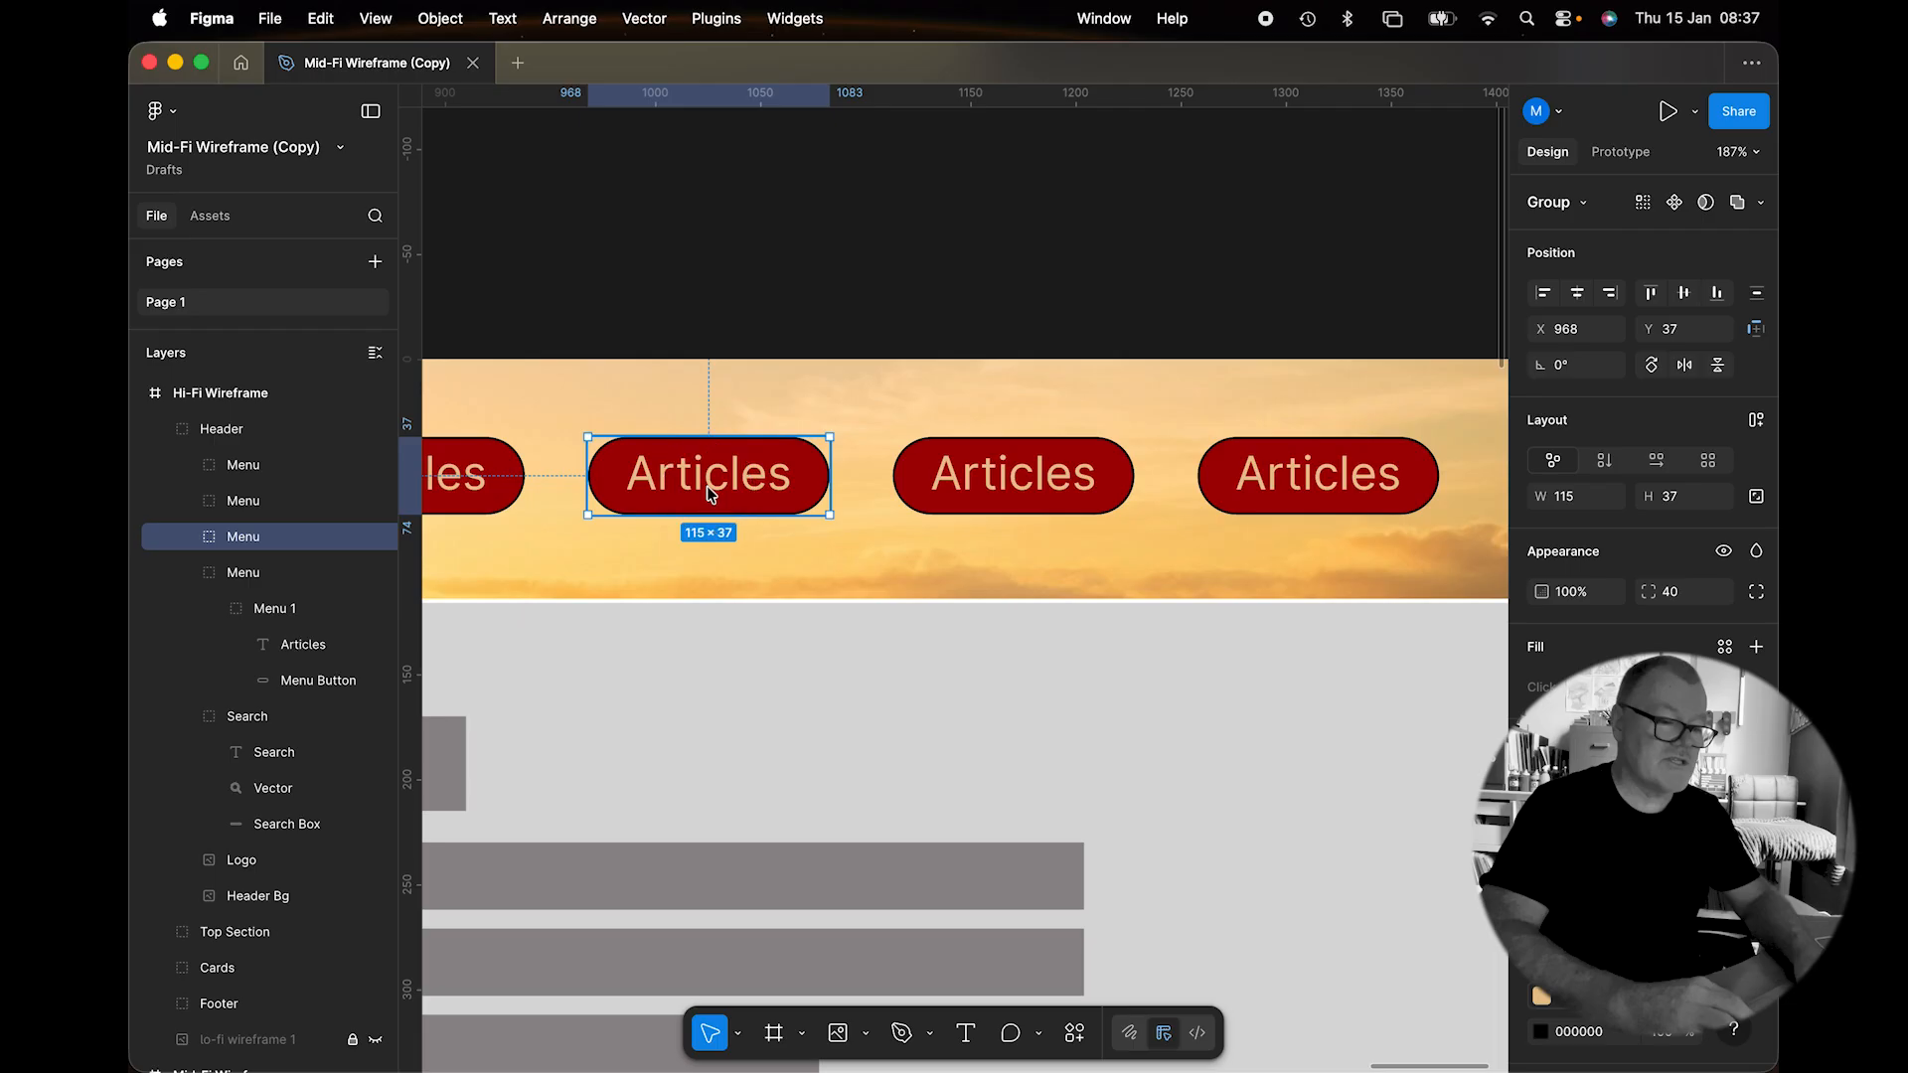
double_click(708, 481)
double_click(707, 487)
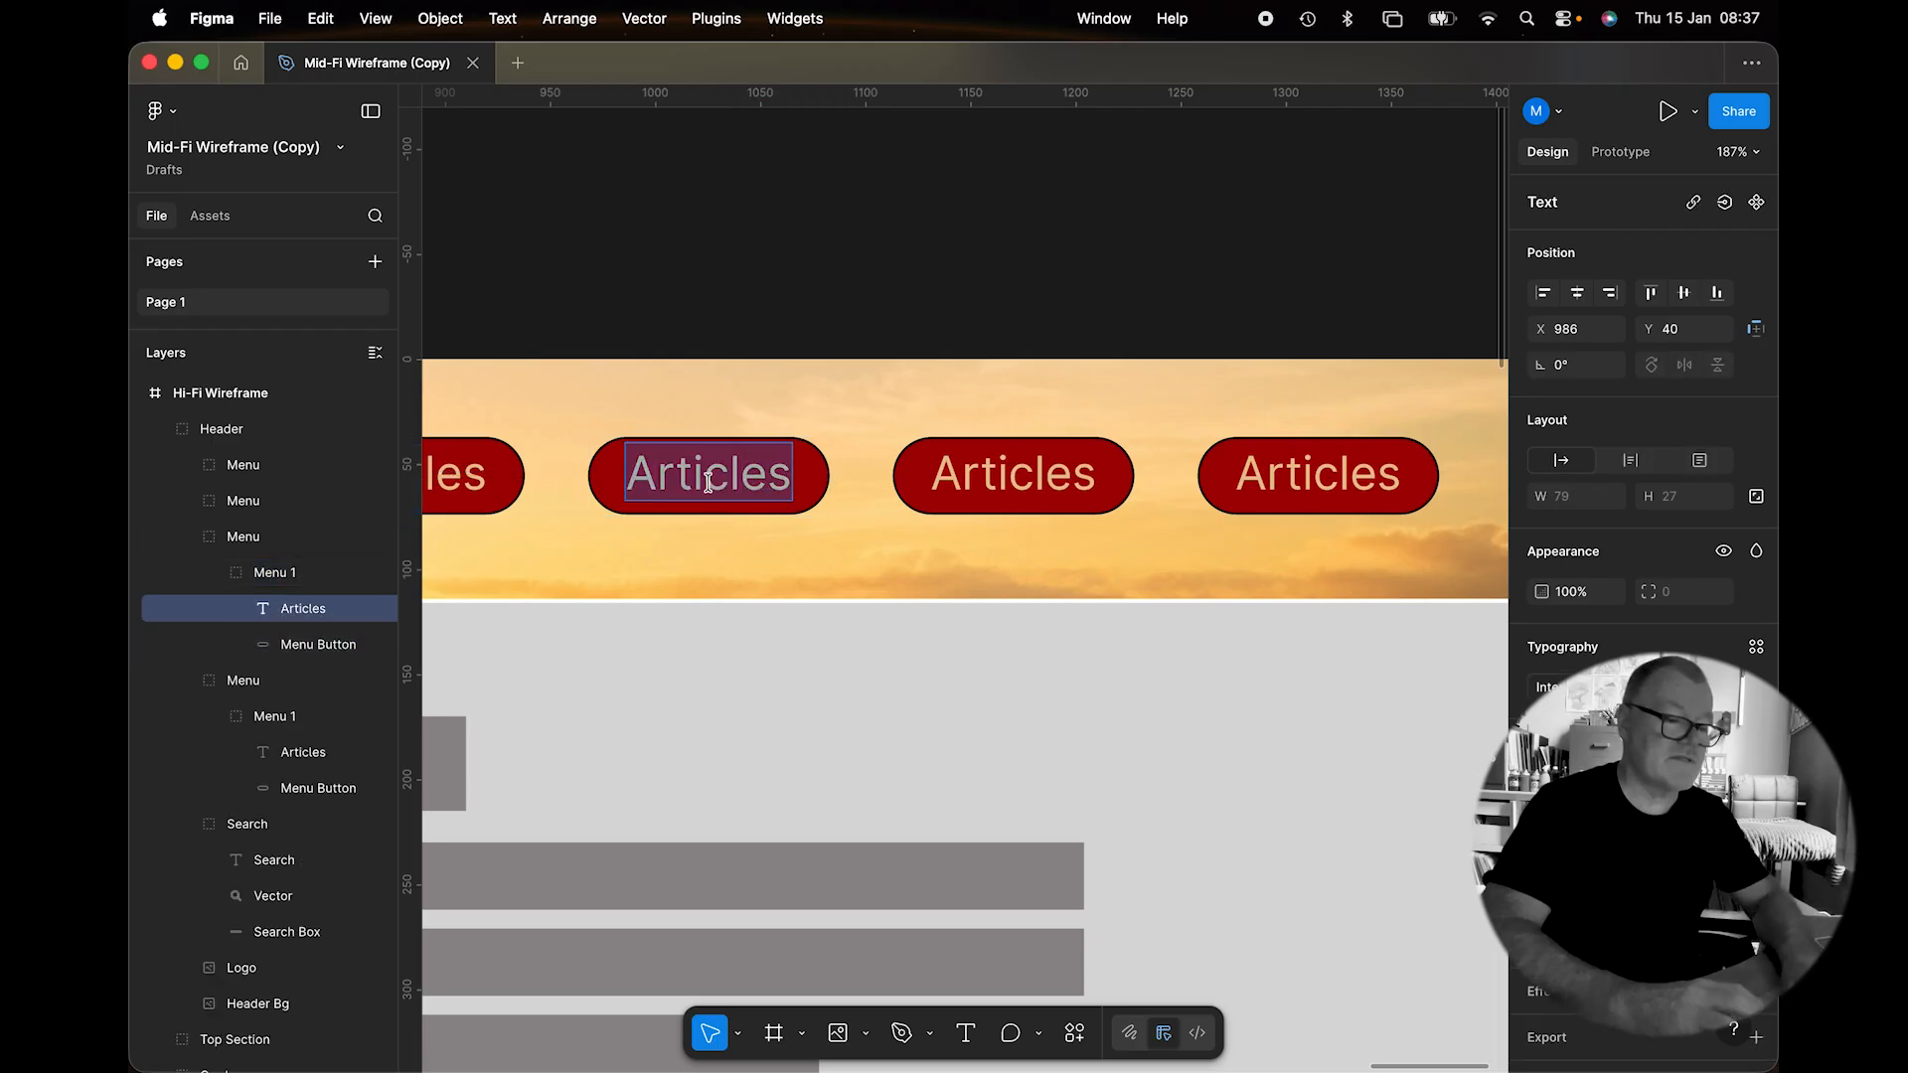
type("Blog")
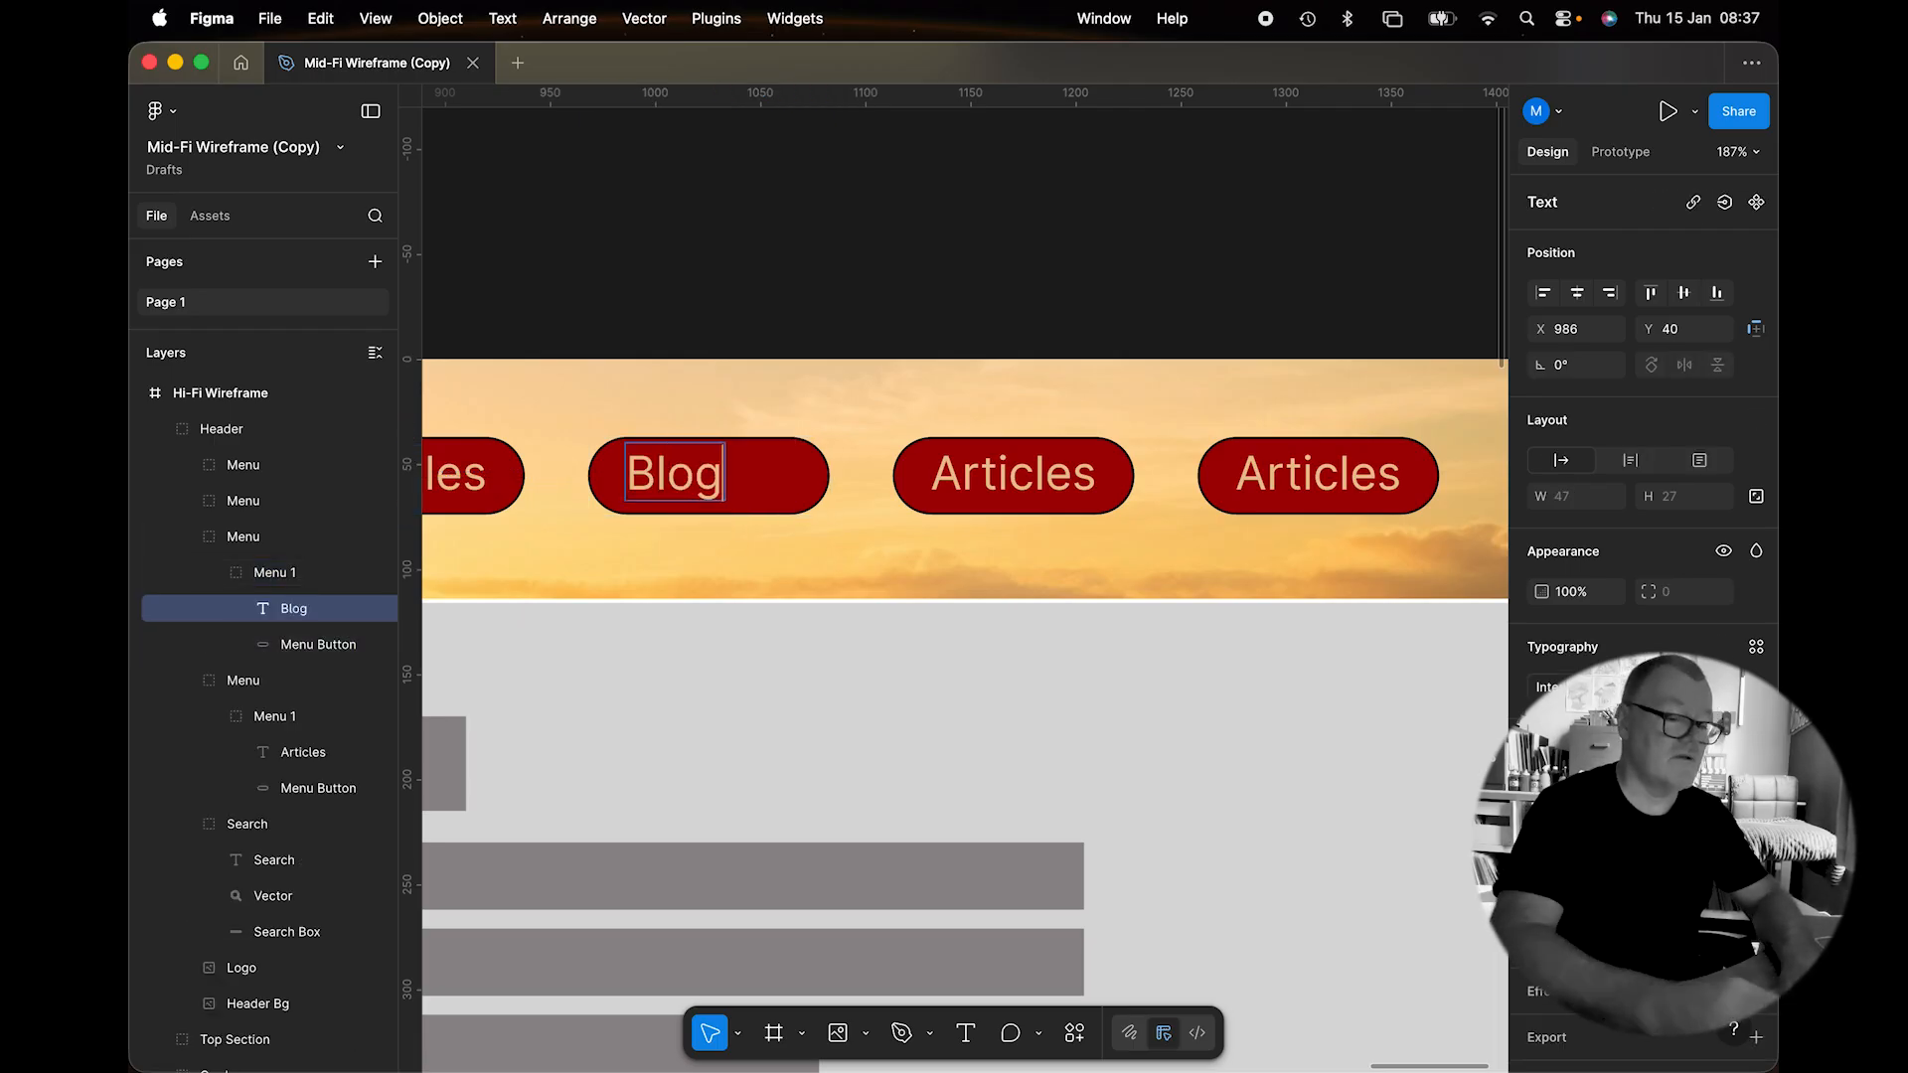
key("Escape")
left_click_drag(684, 472, 723, 475)
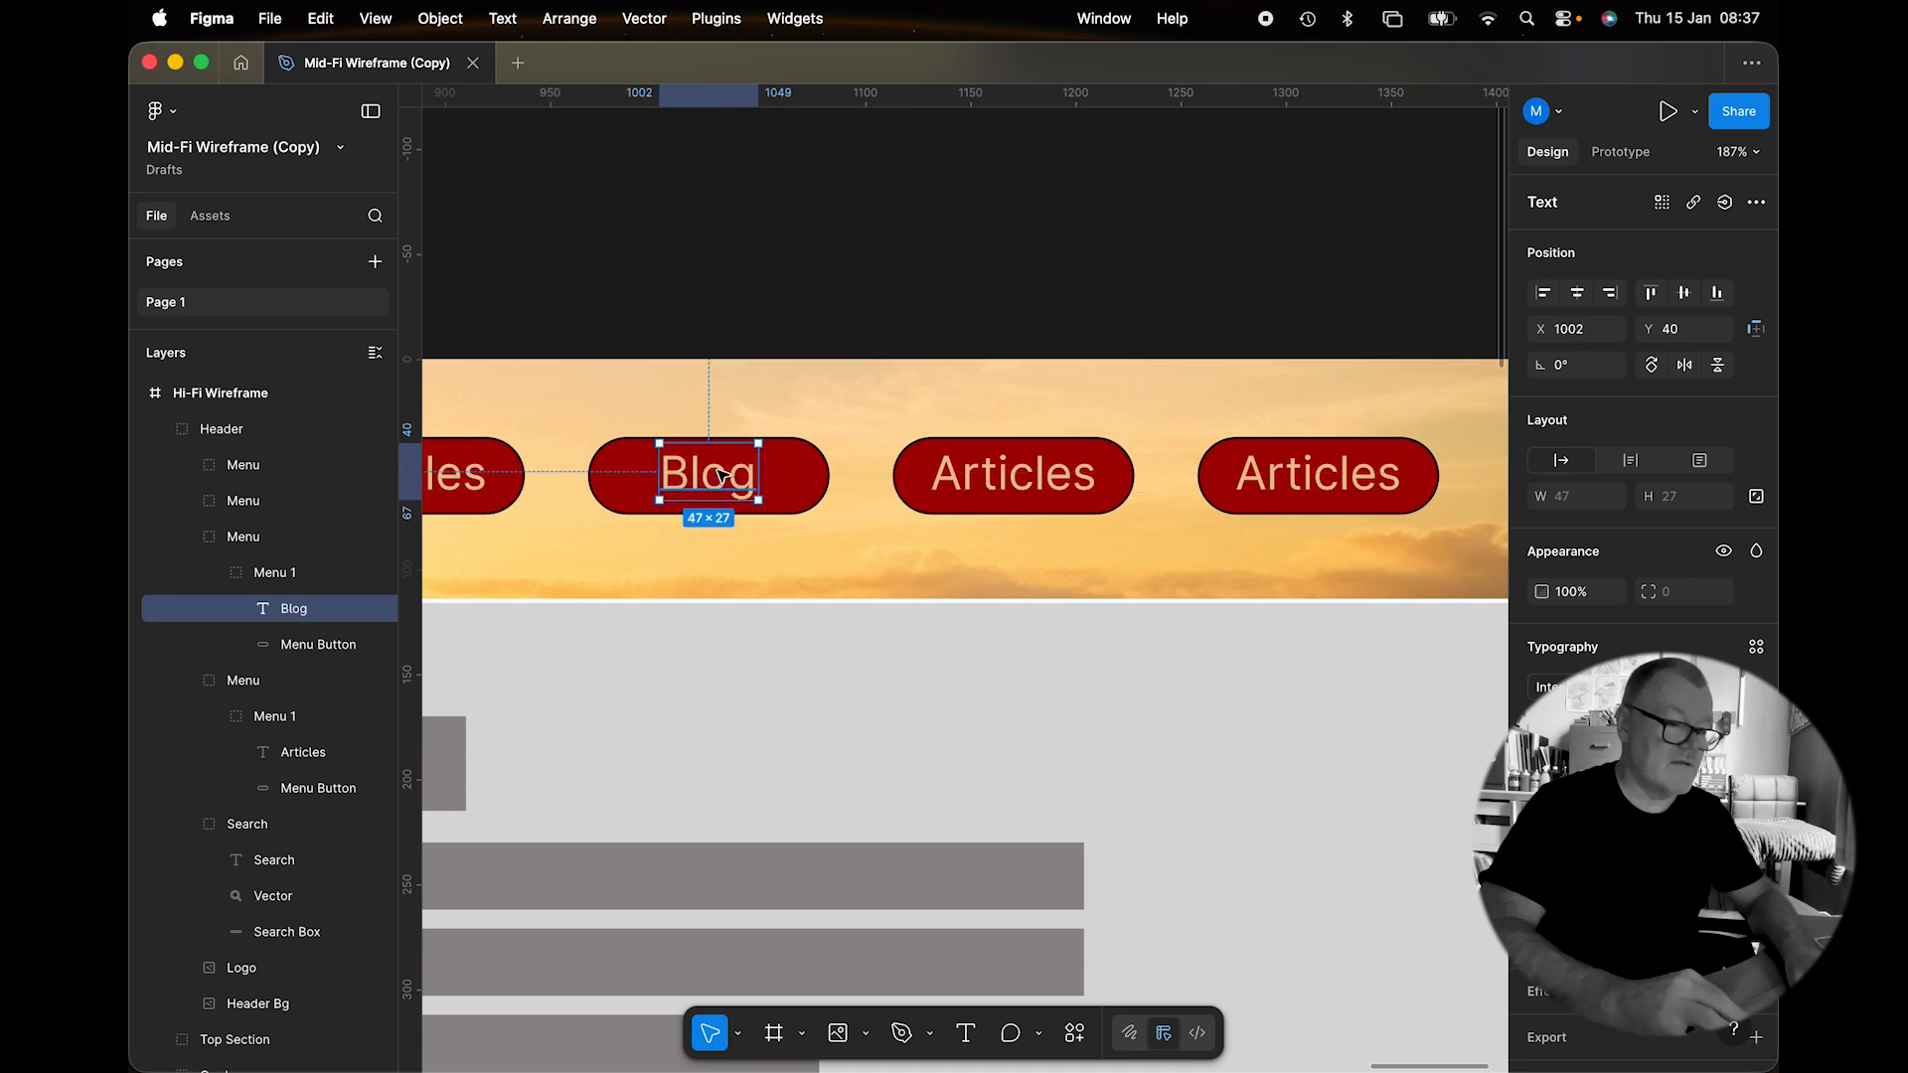
Relabel the third button 'Gallery' and centre its text.
left_click(1011, 487)
double_click(1009, 485)
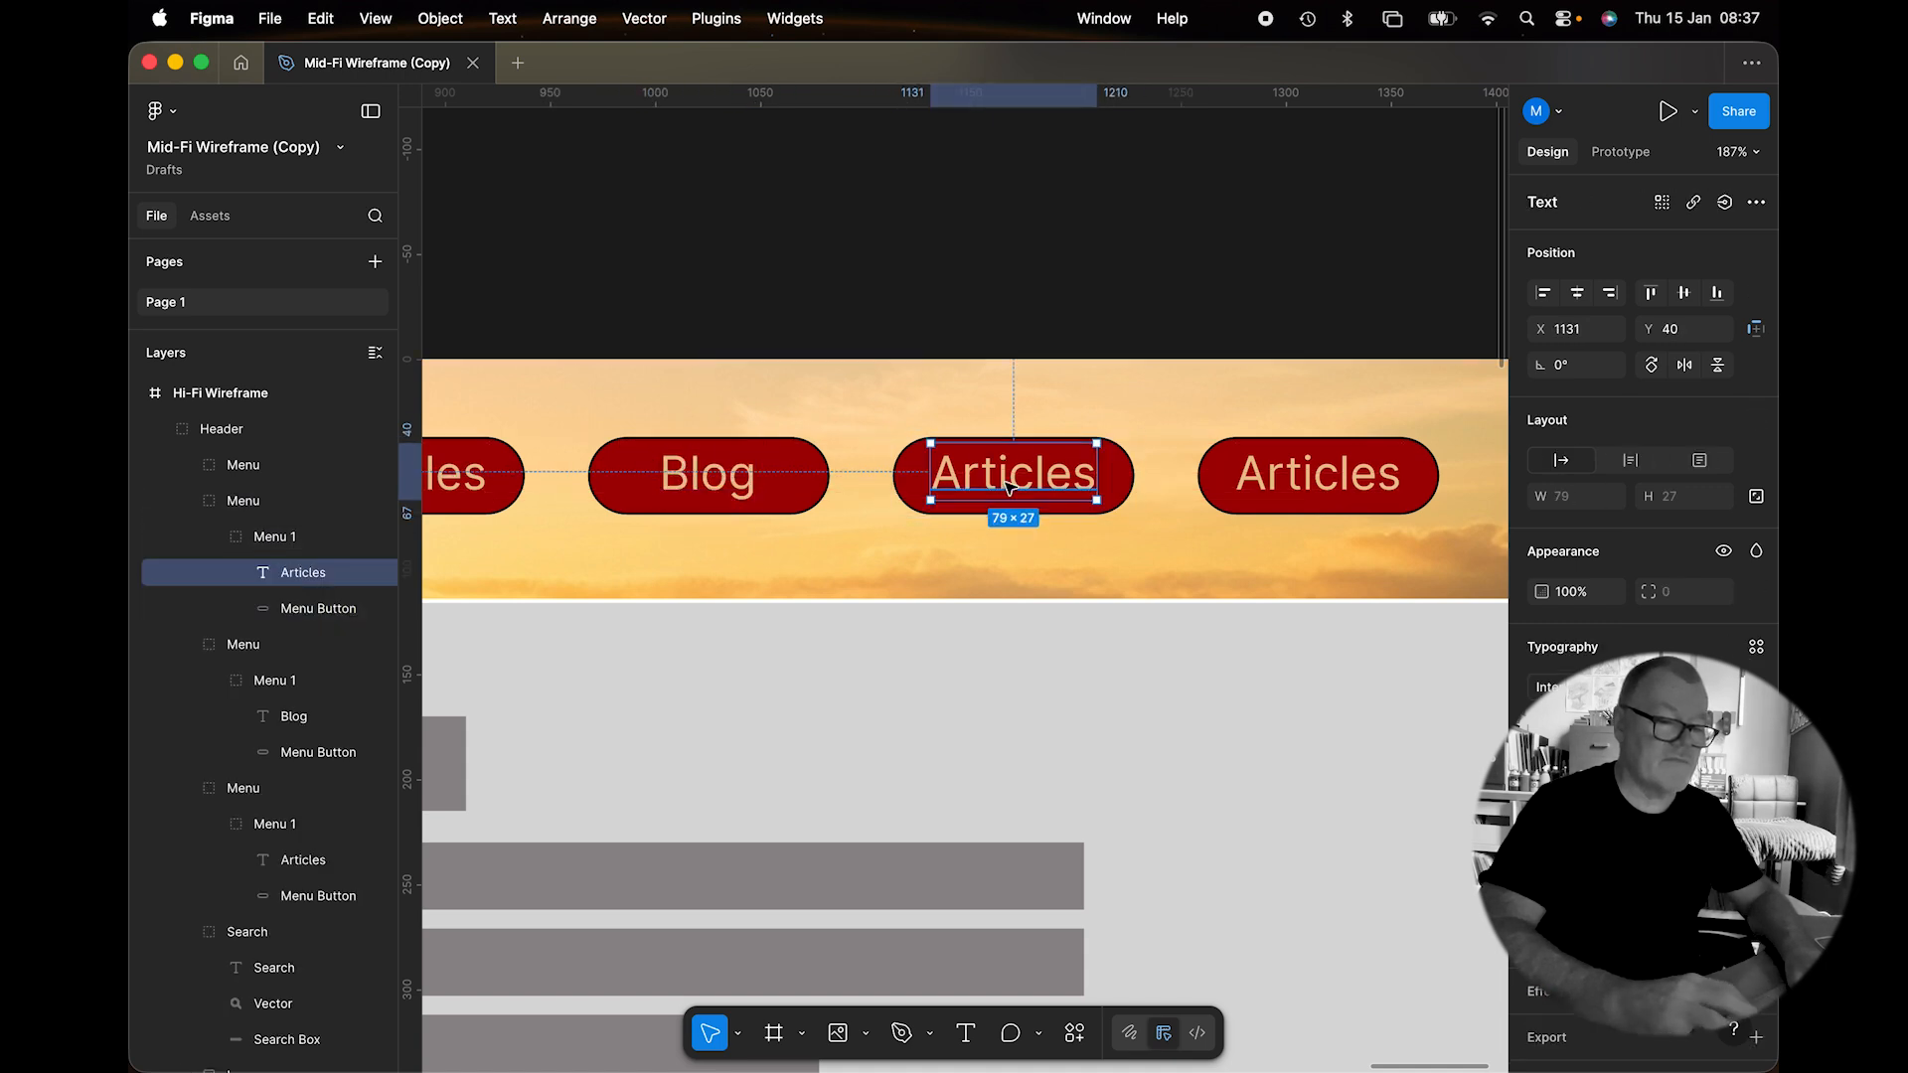
double_click(1006, 483)
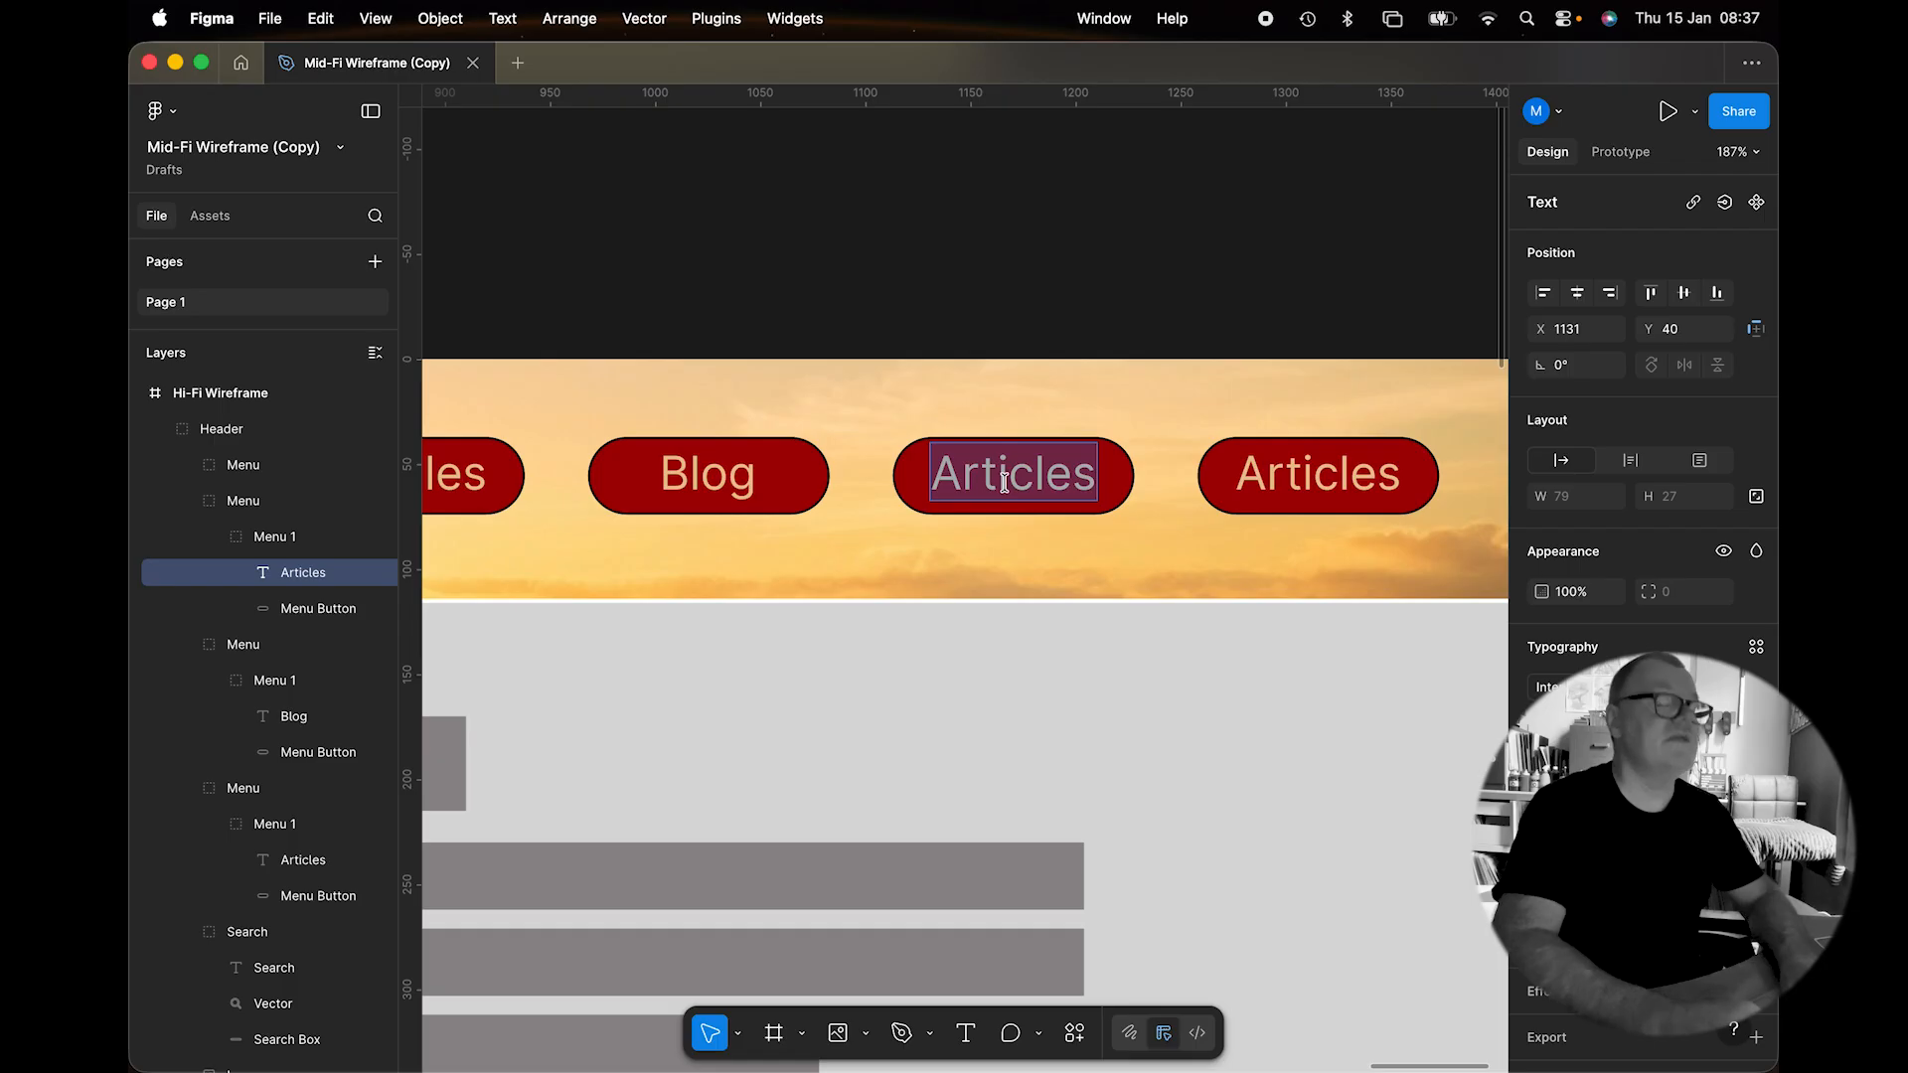
type("Gallery")
key("Escape")
left_click(1016, 484)
left_click_drag(1015, 484, 1026, 484)
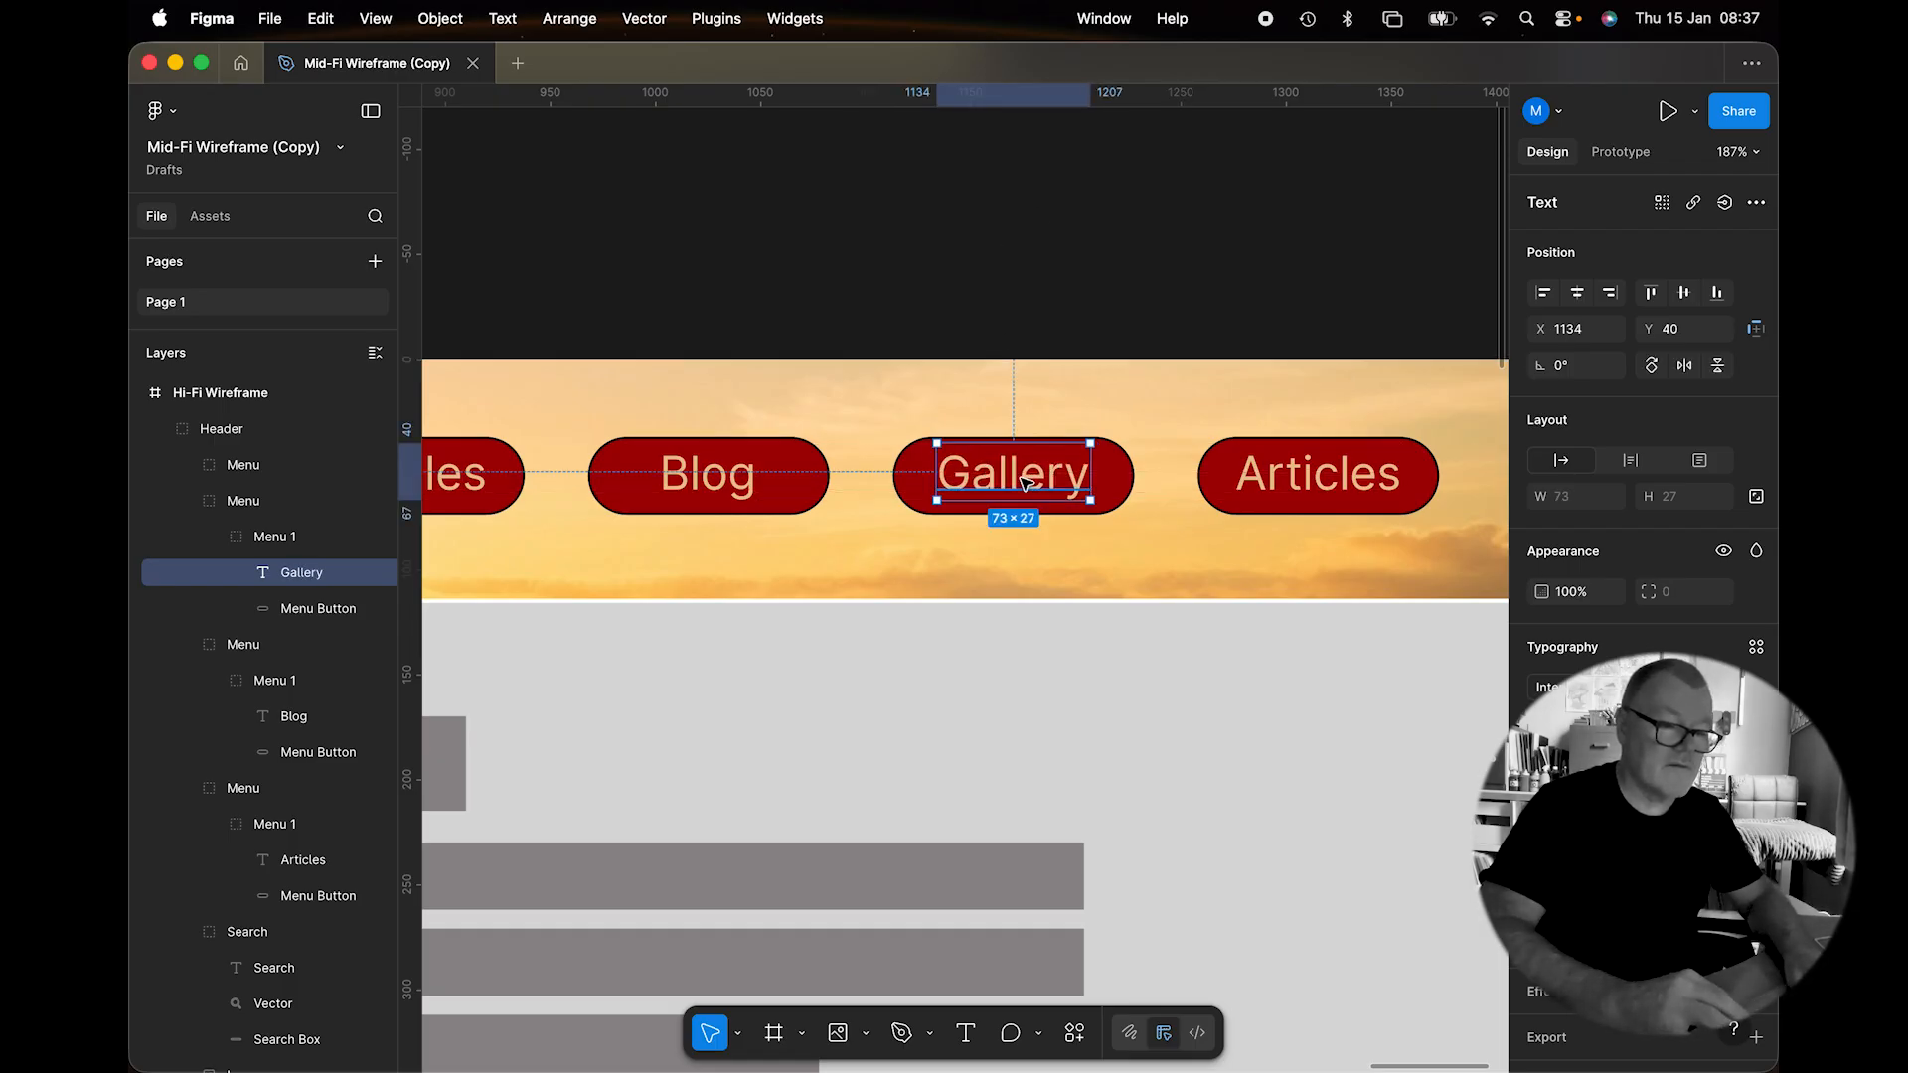
left_click(1330, 317)
Relabel the fourth button 'Contact'.
left_click(1324, 494)
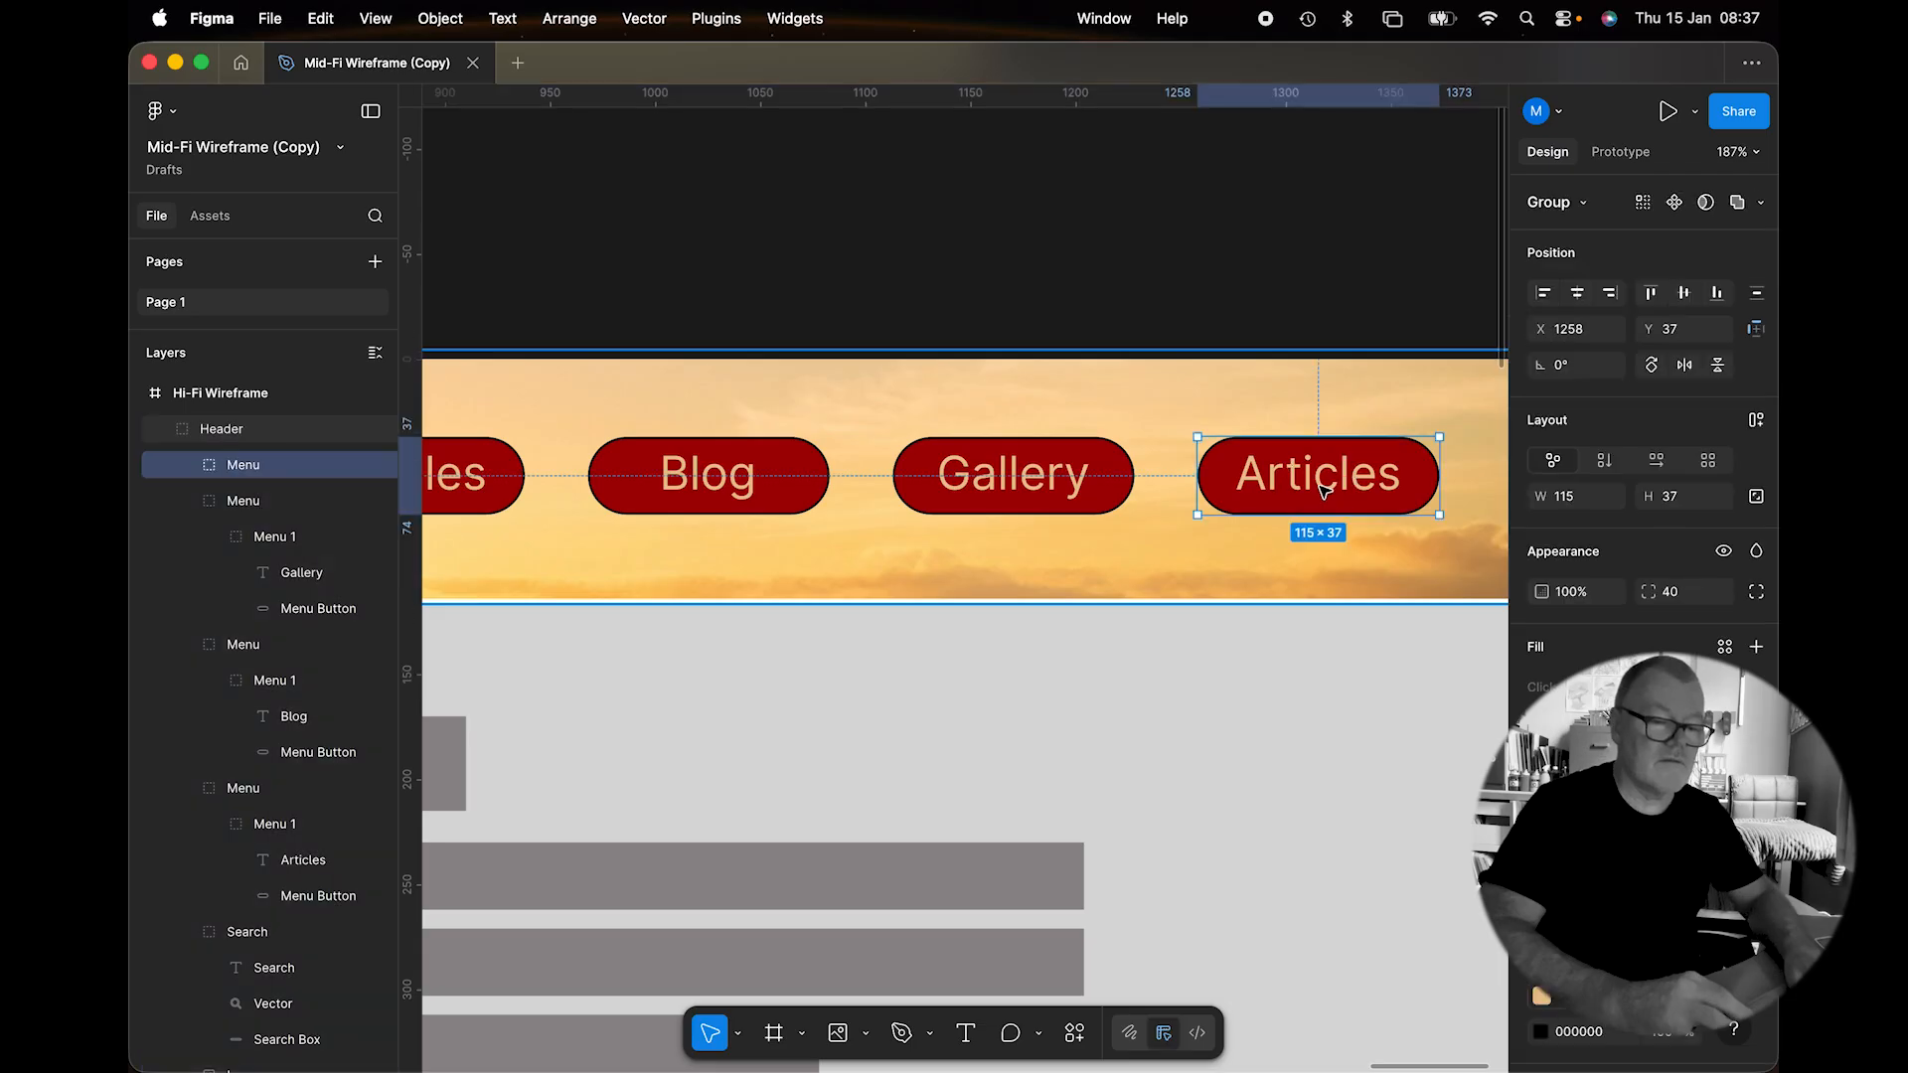
double_click(1321, 489)
double_click(1318, 486)
type("Contact")
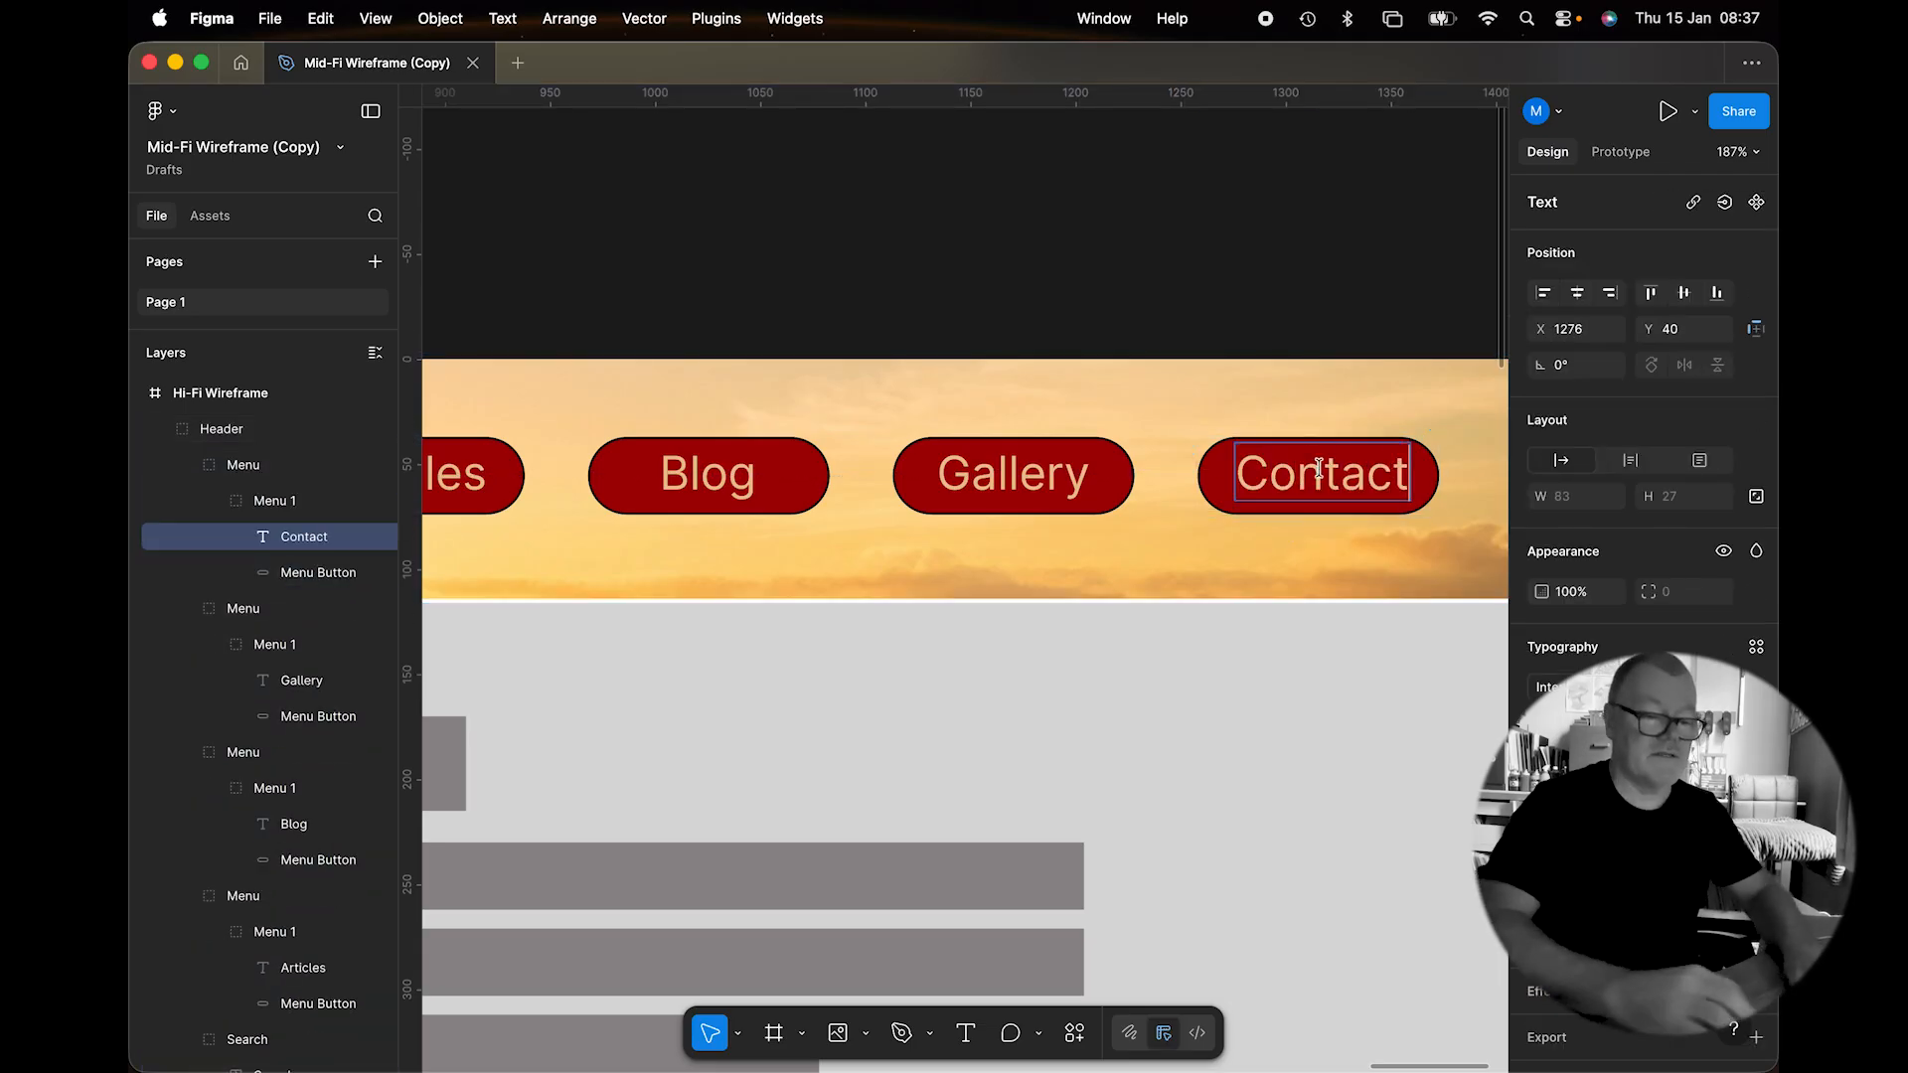
left_click(1388, 215)
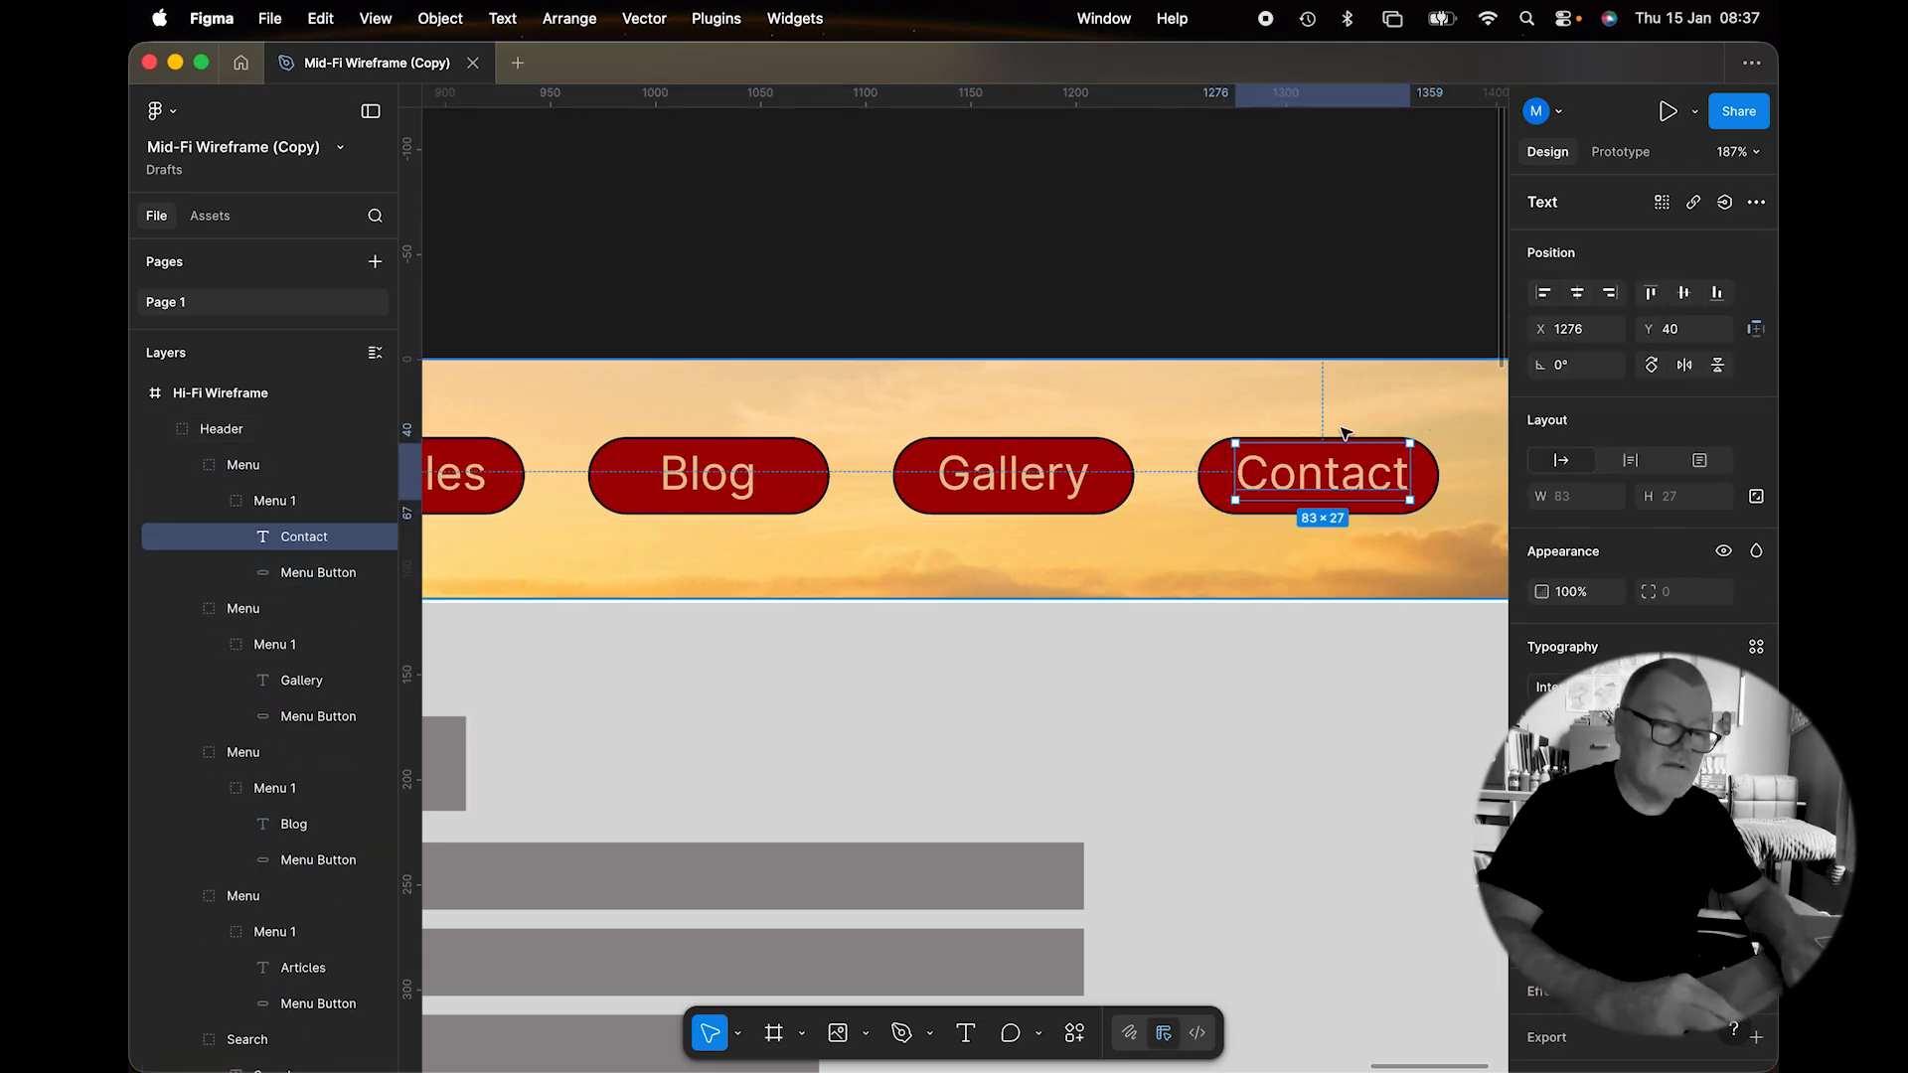
left_click(1333, 479)
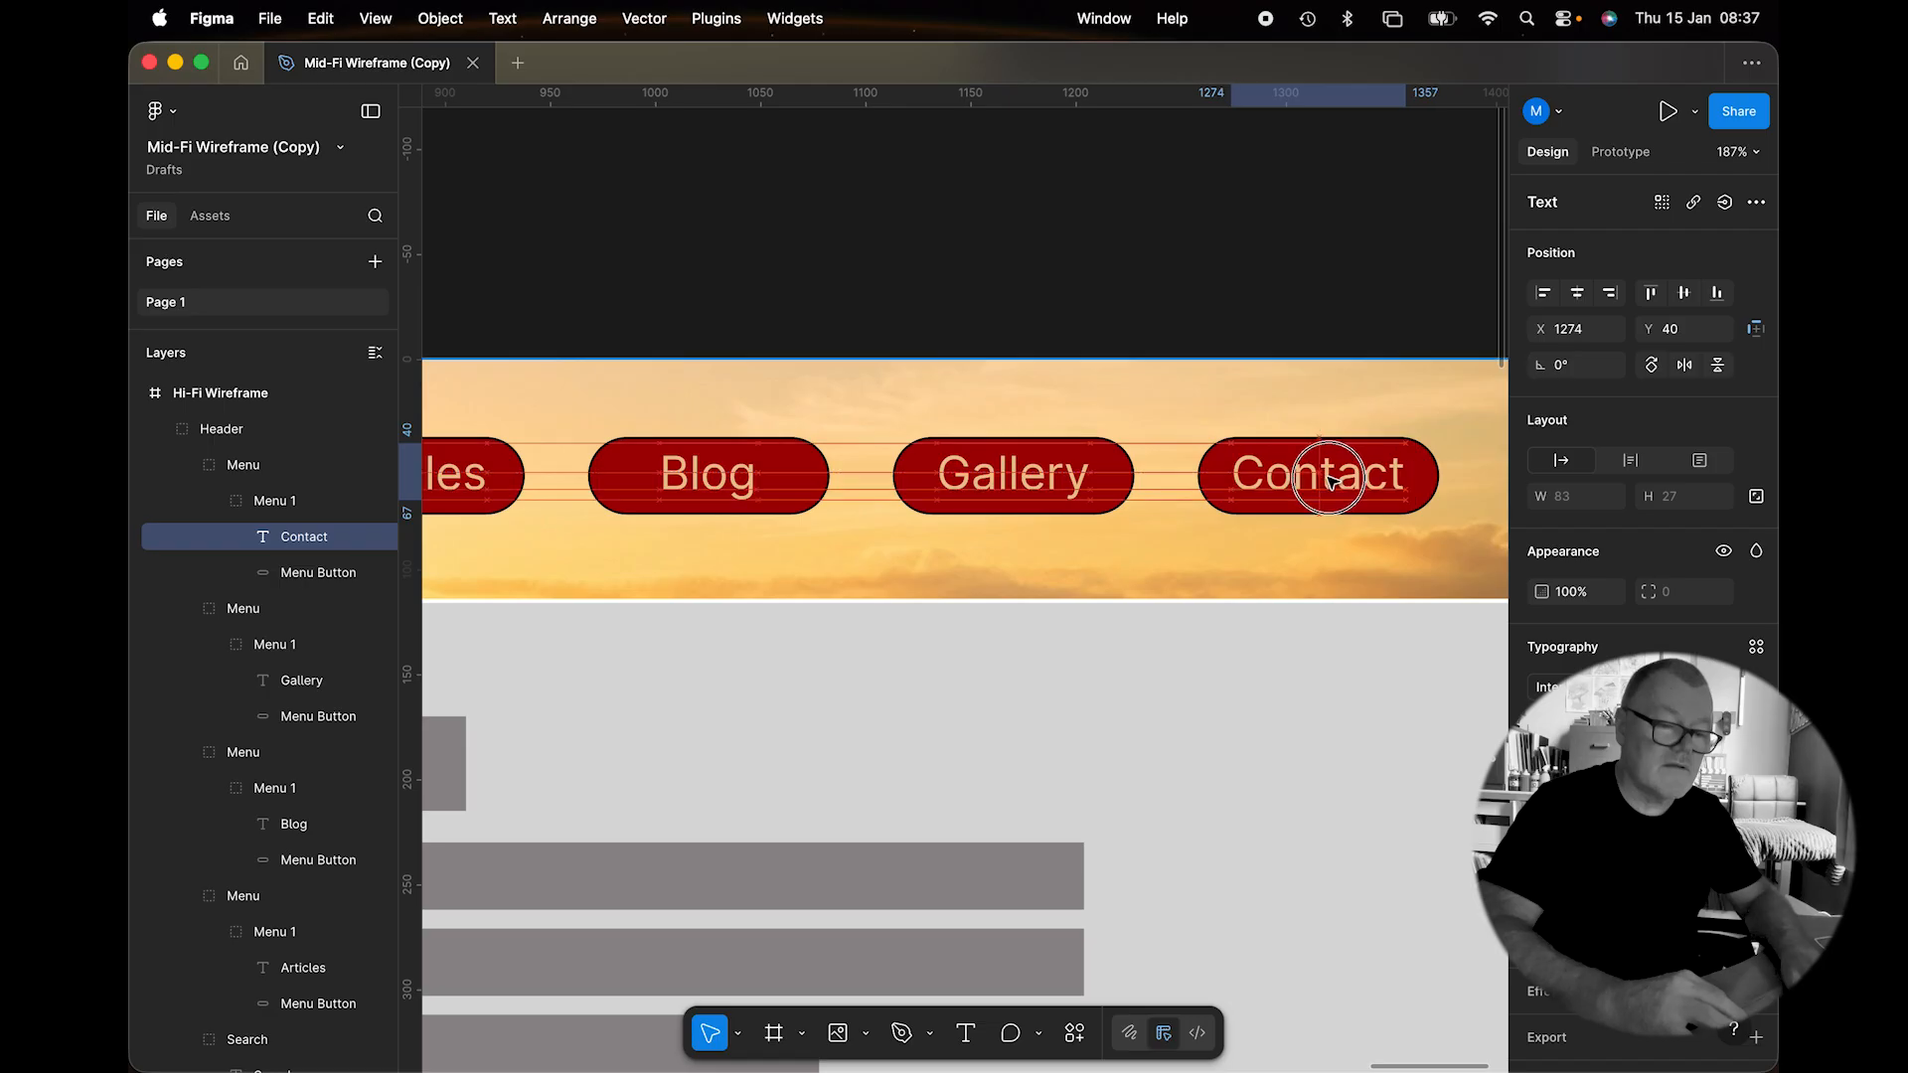
left_click(1160, 293)
Select the Contact, Gallery, Blog and Articles buttons and wrap them in auto layout.
scroll(1164, 298, "down", 3)
scroll(1165, 298, "down", 2)
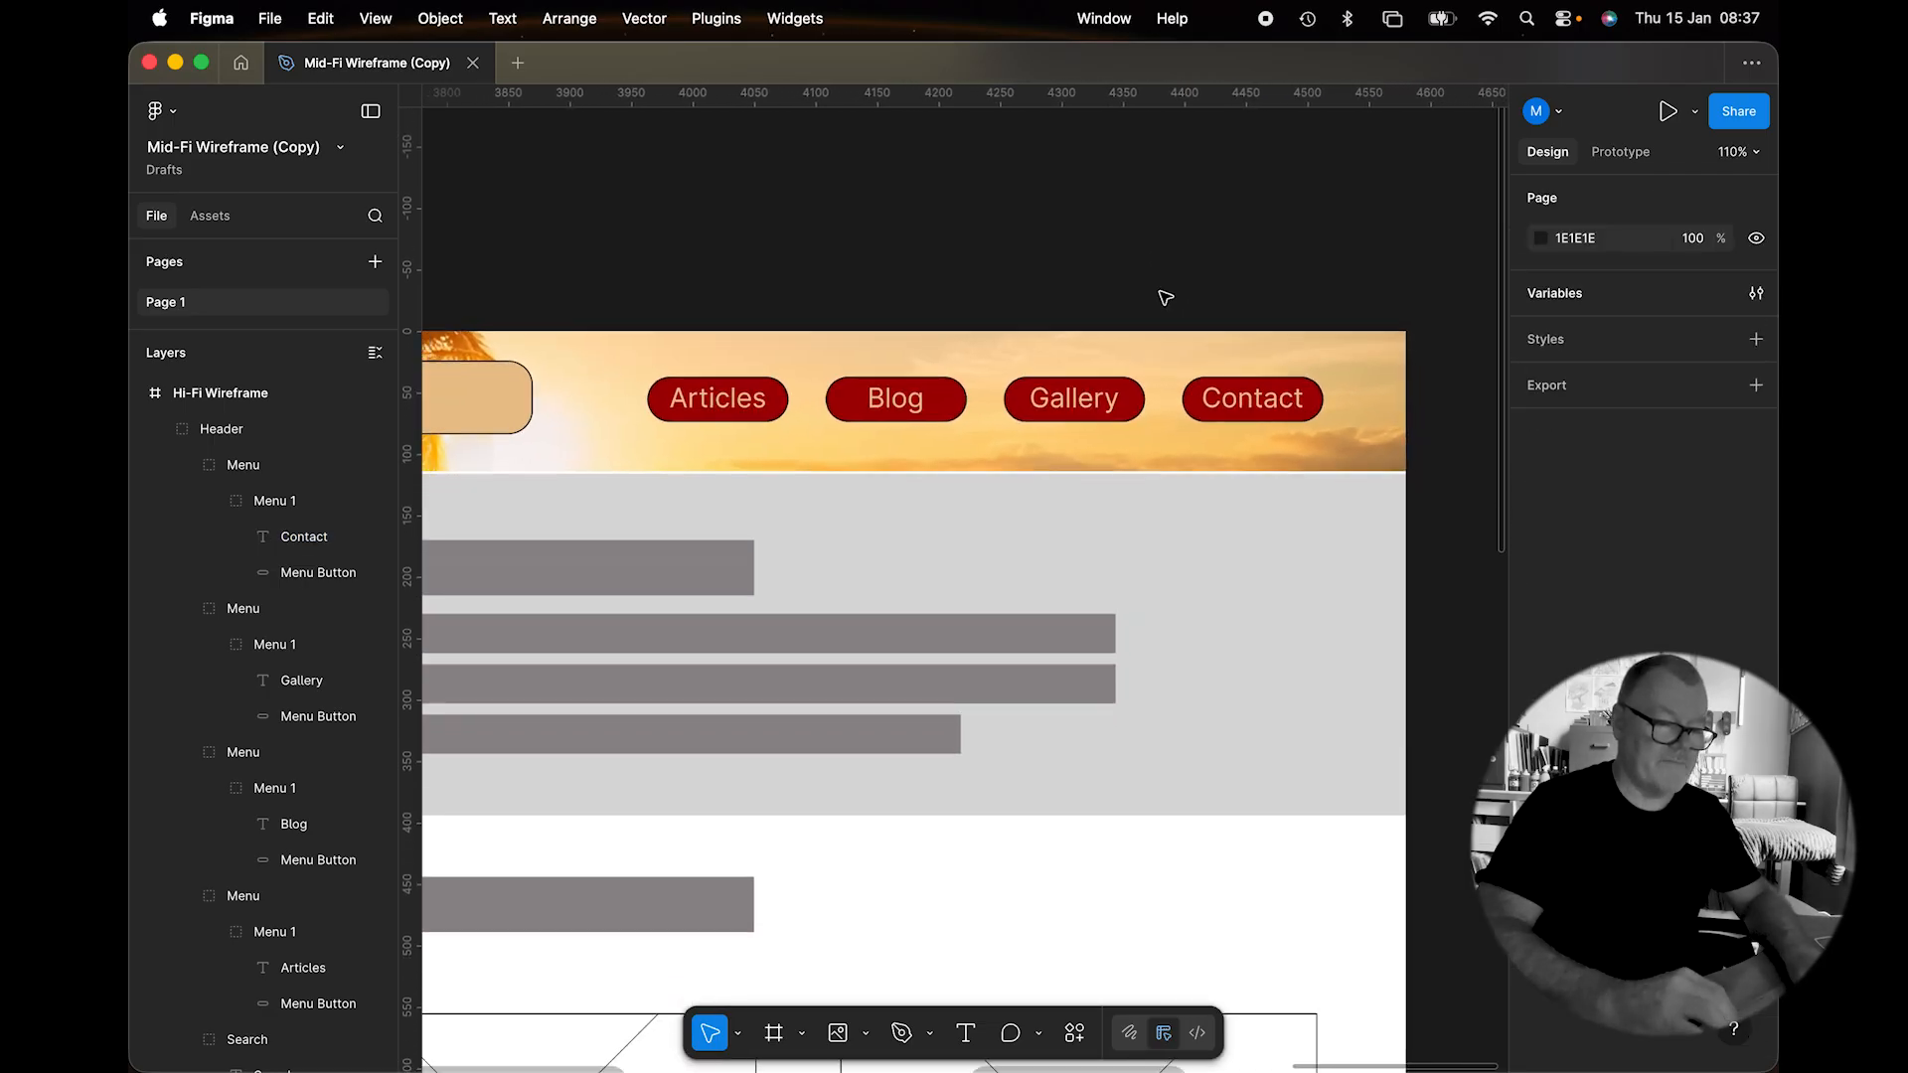
left_click(1245, 397)
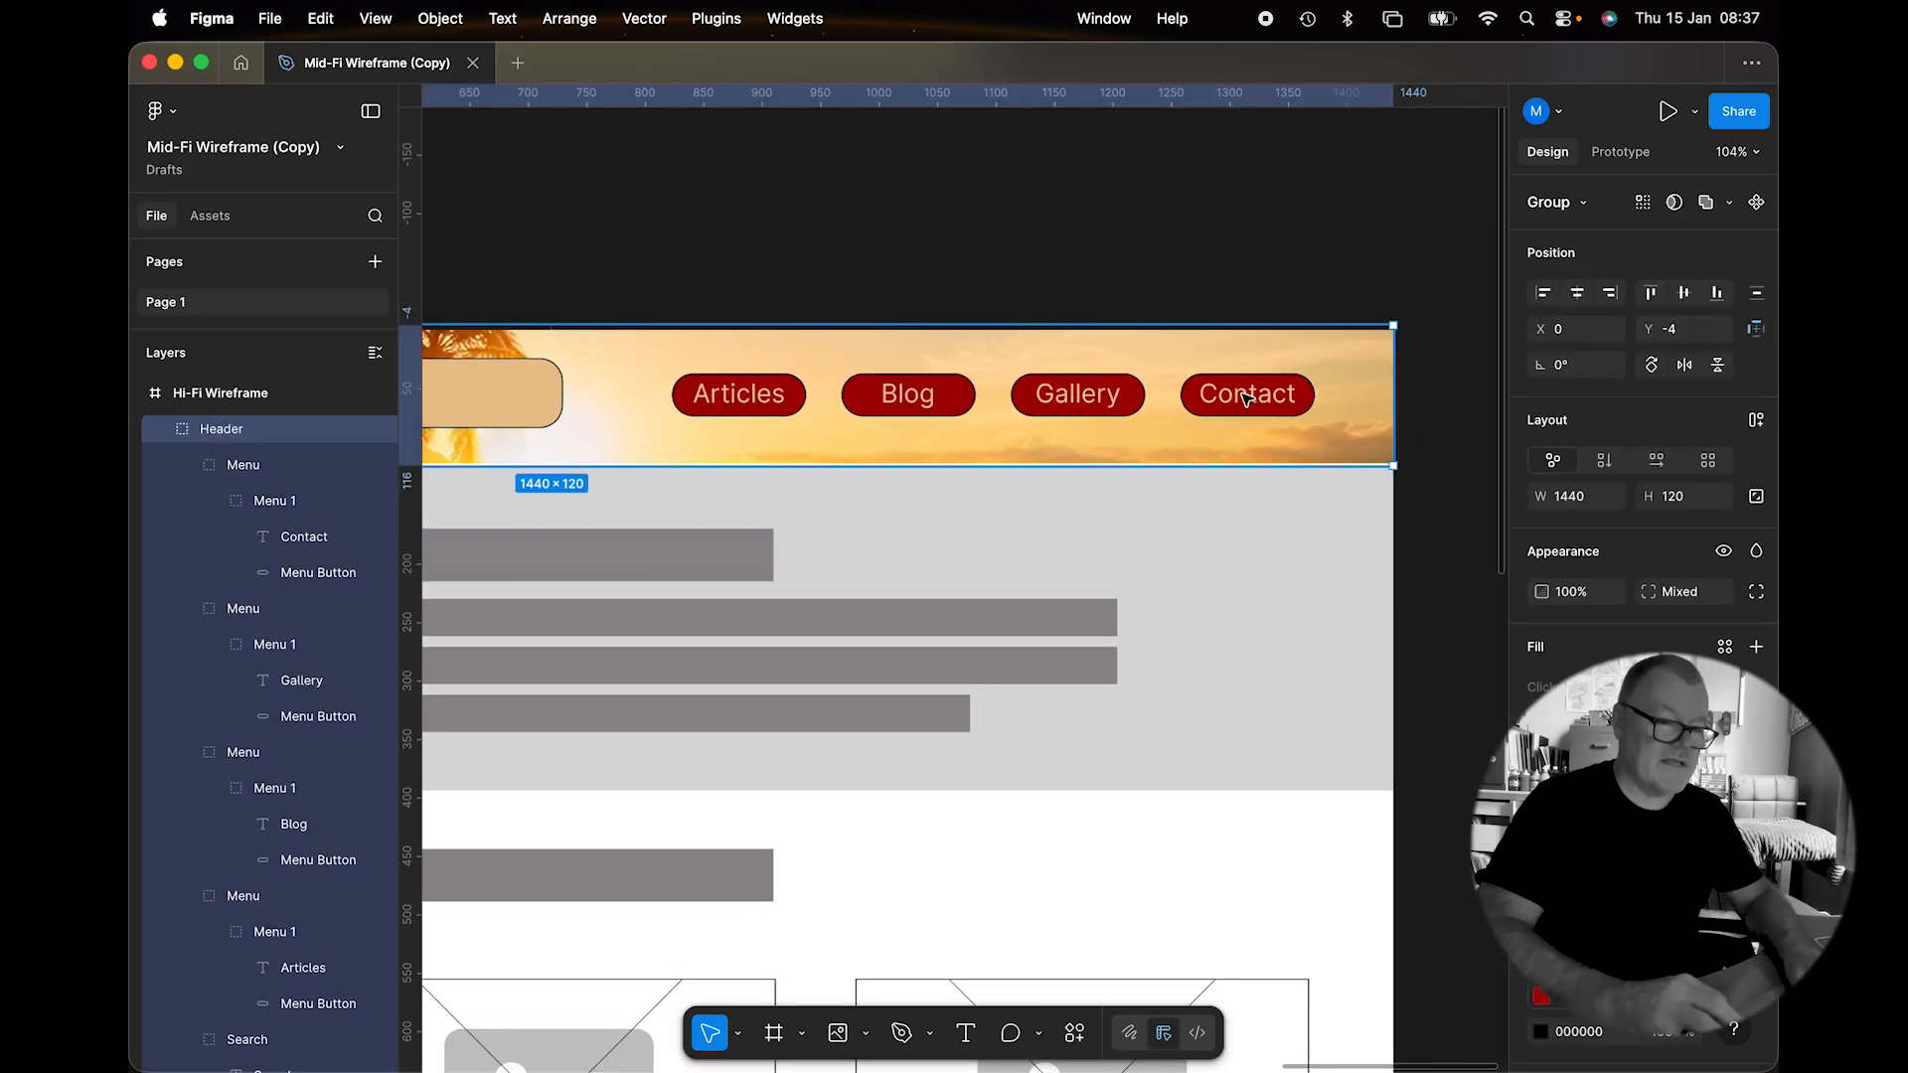
double_click(1245, 398)
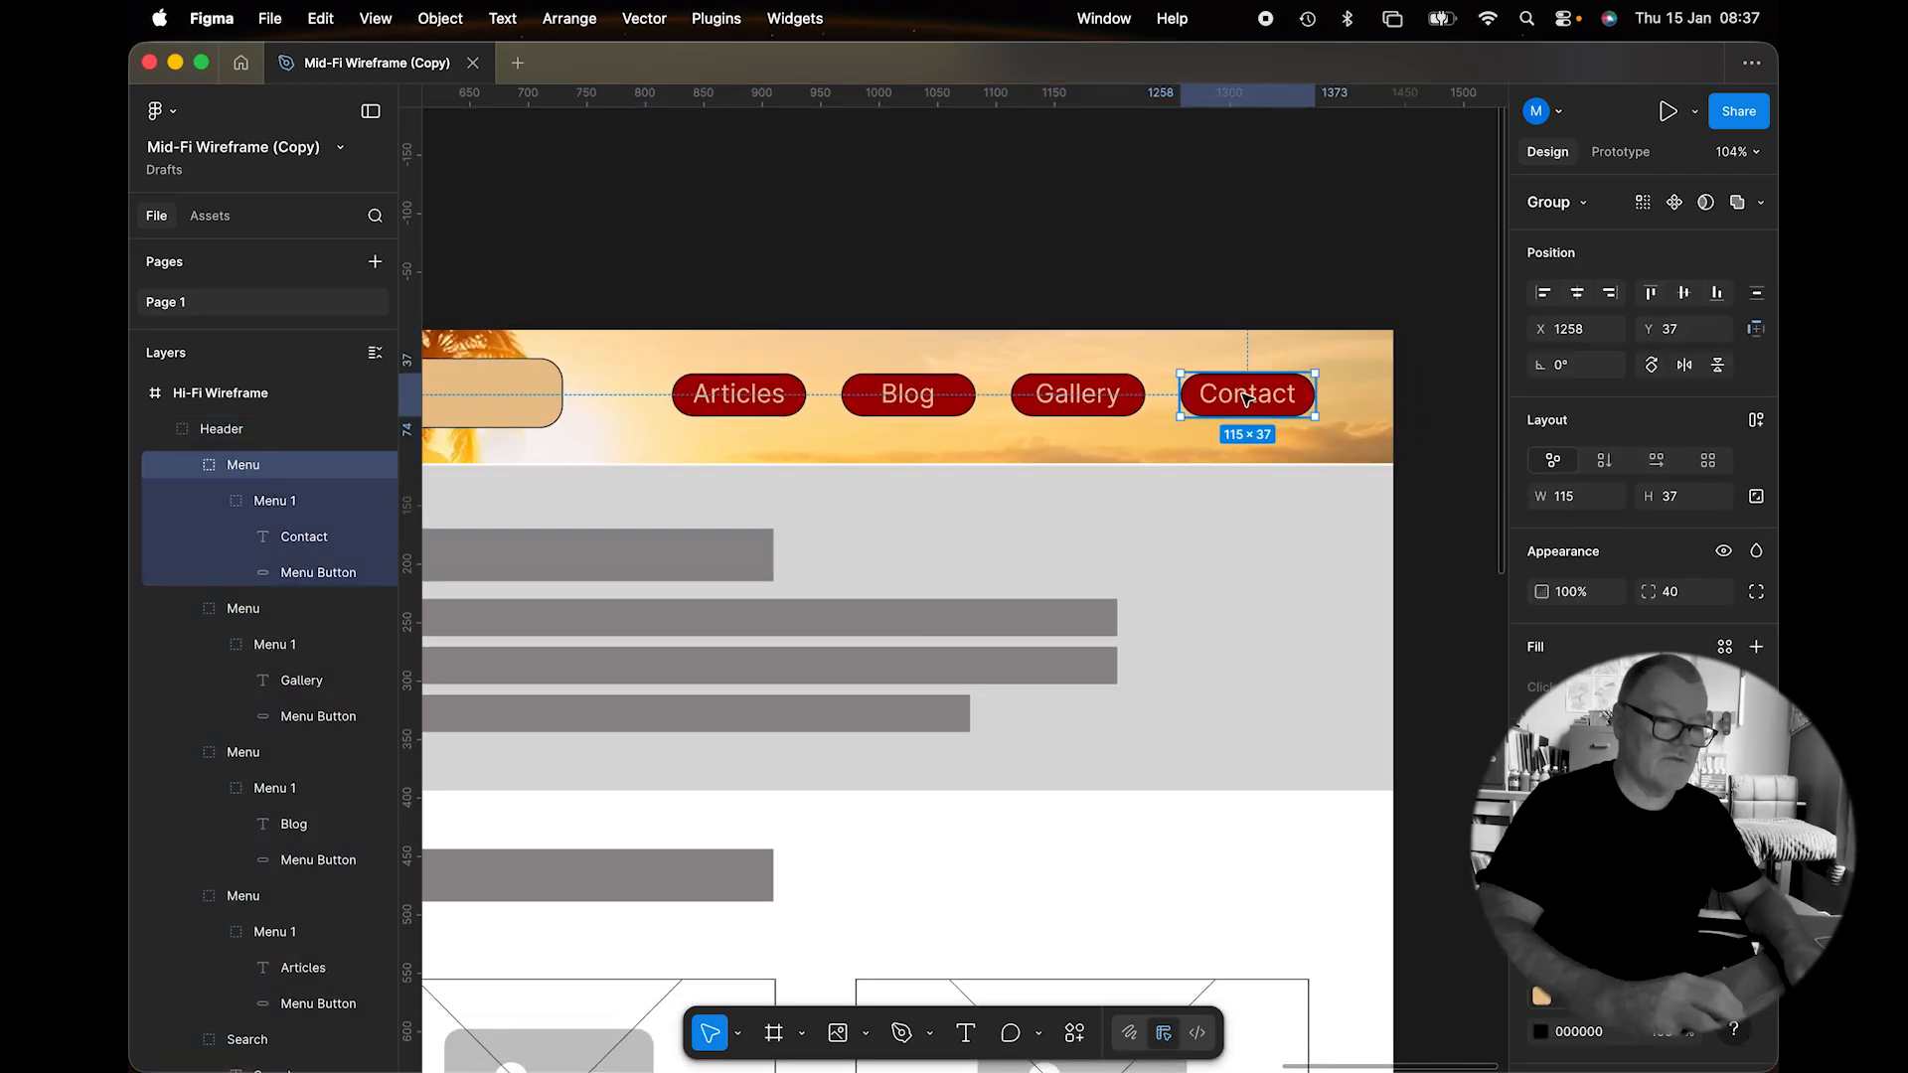
left_click(1103, 396, "shift")
left_click(907, 395, "shift")
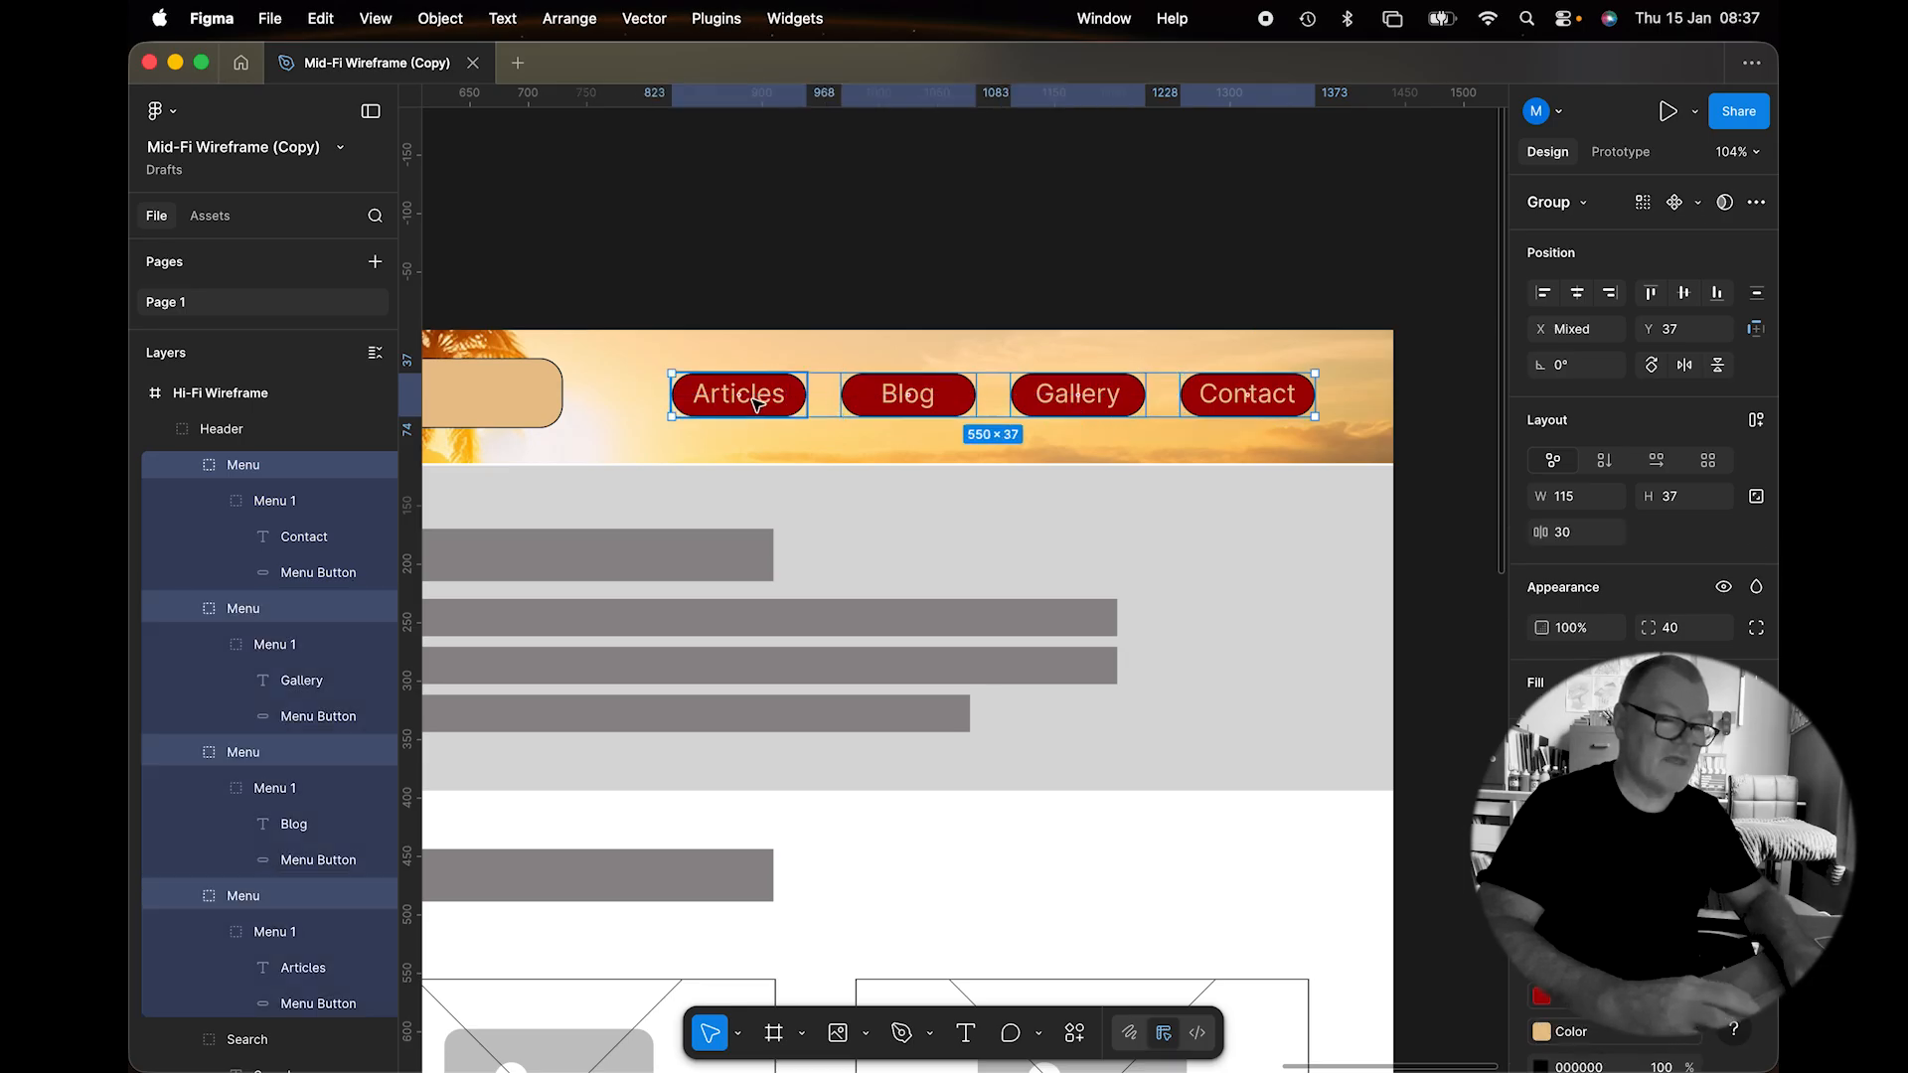
left_click(767, 402, "shift")
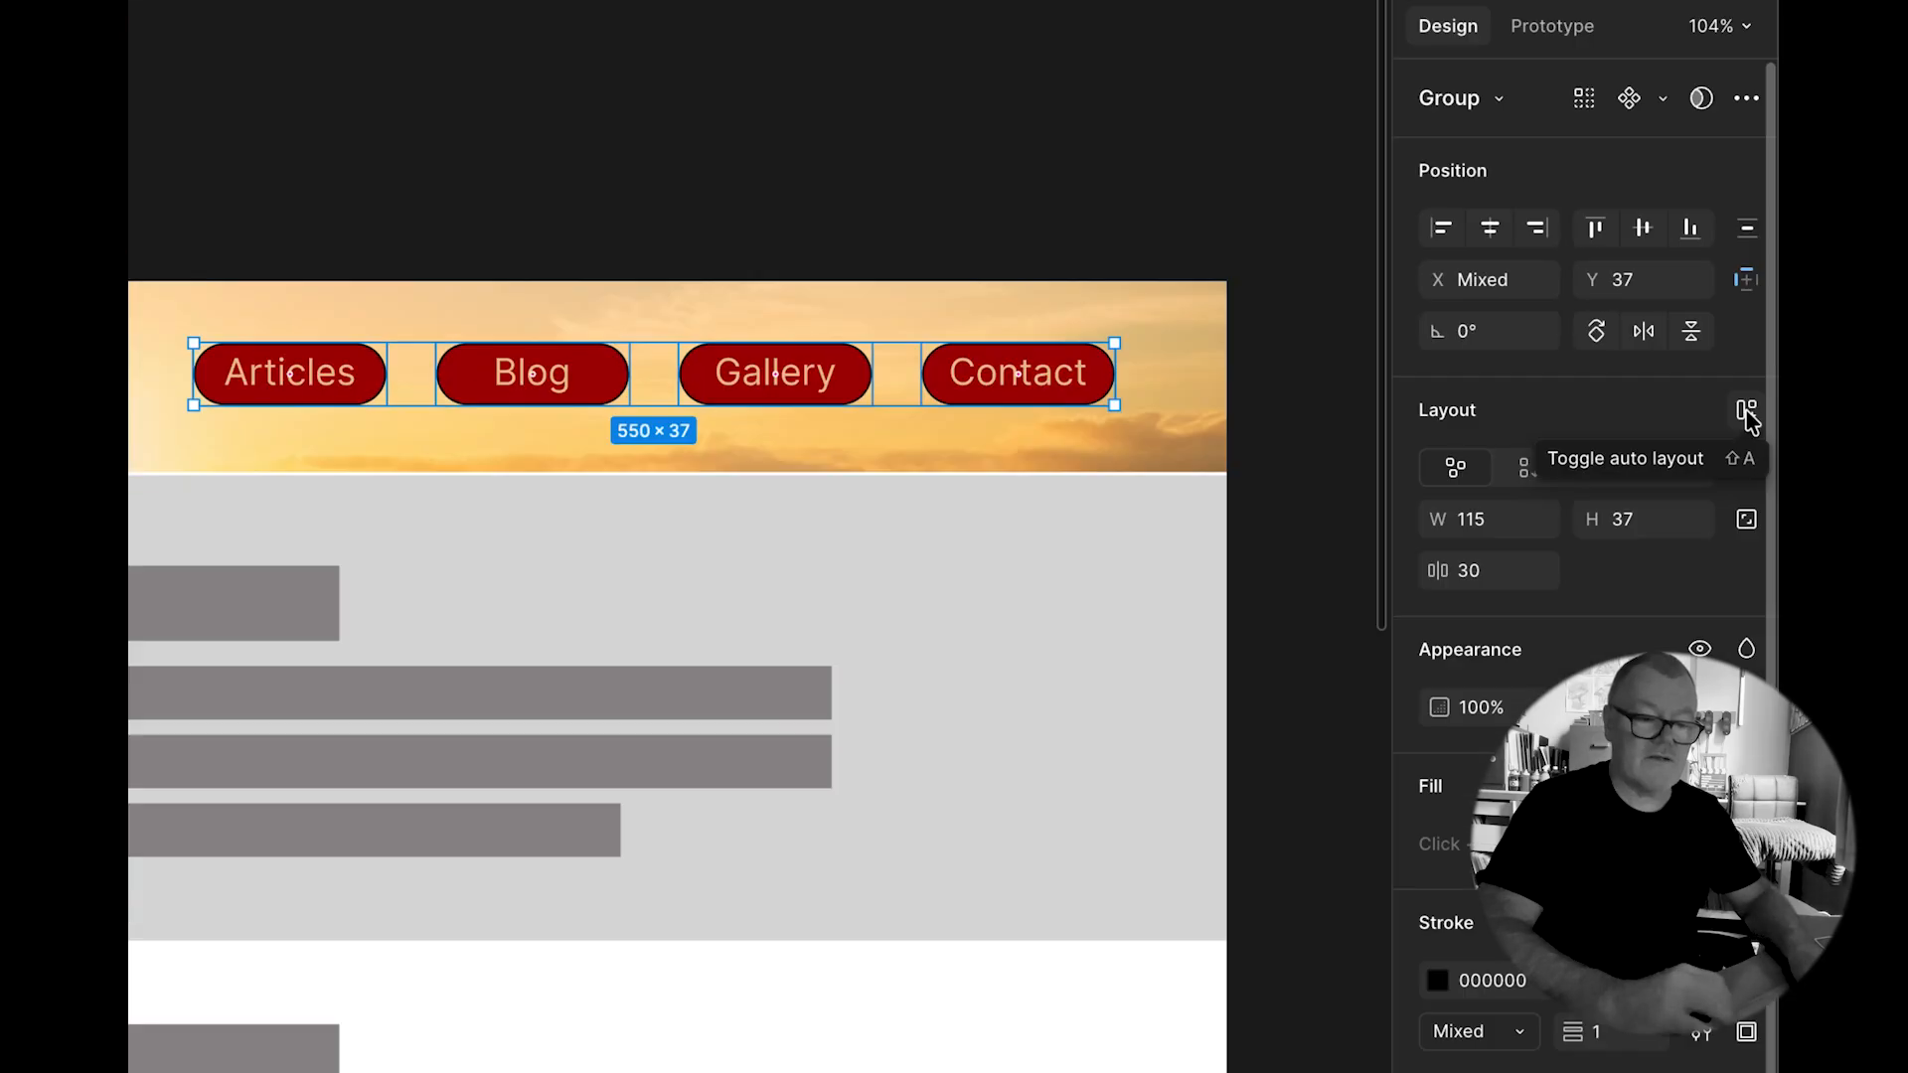
left_click(1745, 411)
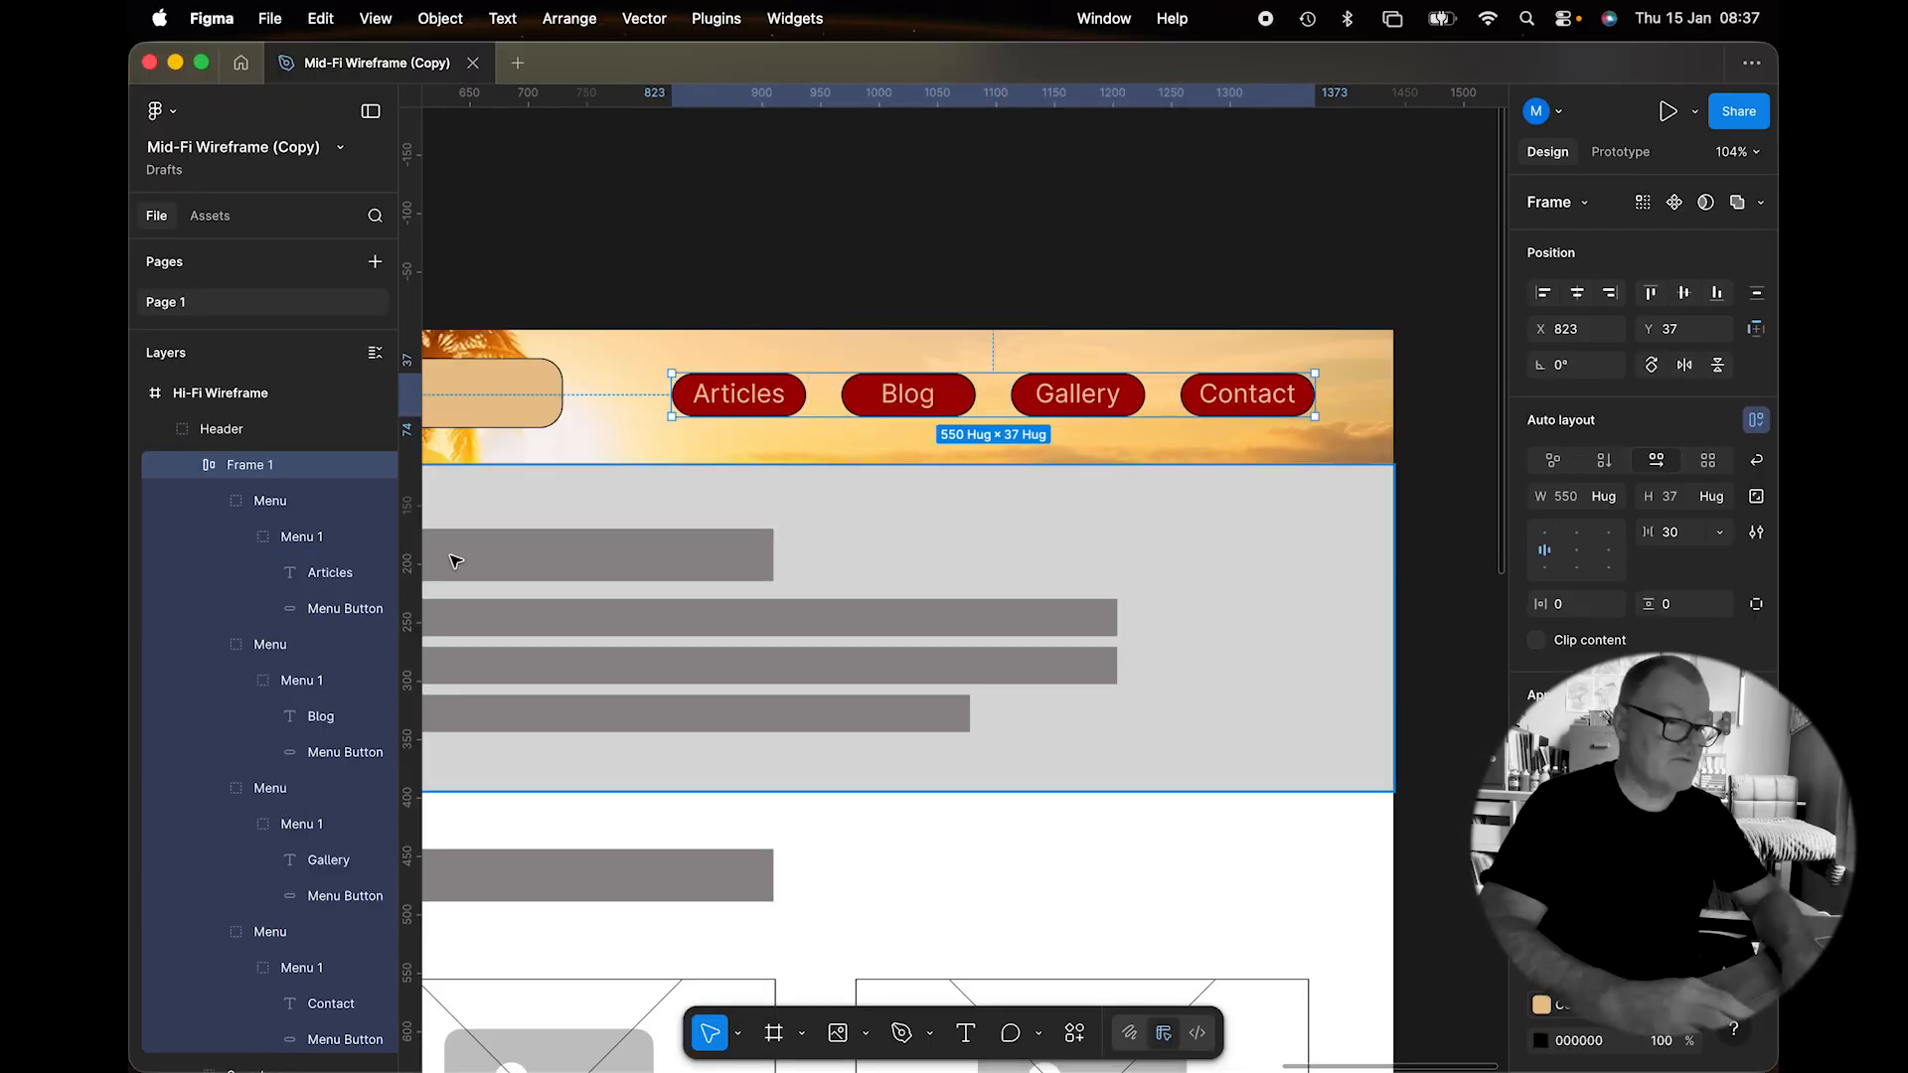
Set the gap between the menu pills to 42.
left_click(192, 465)
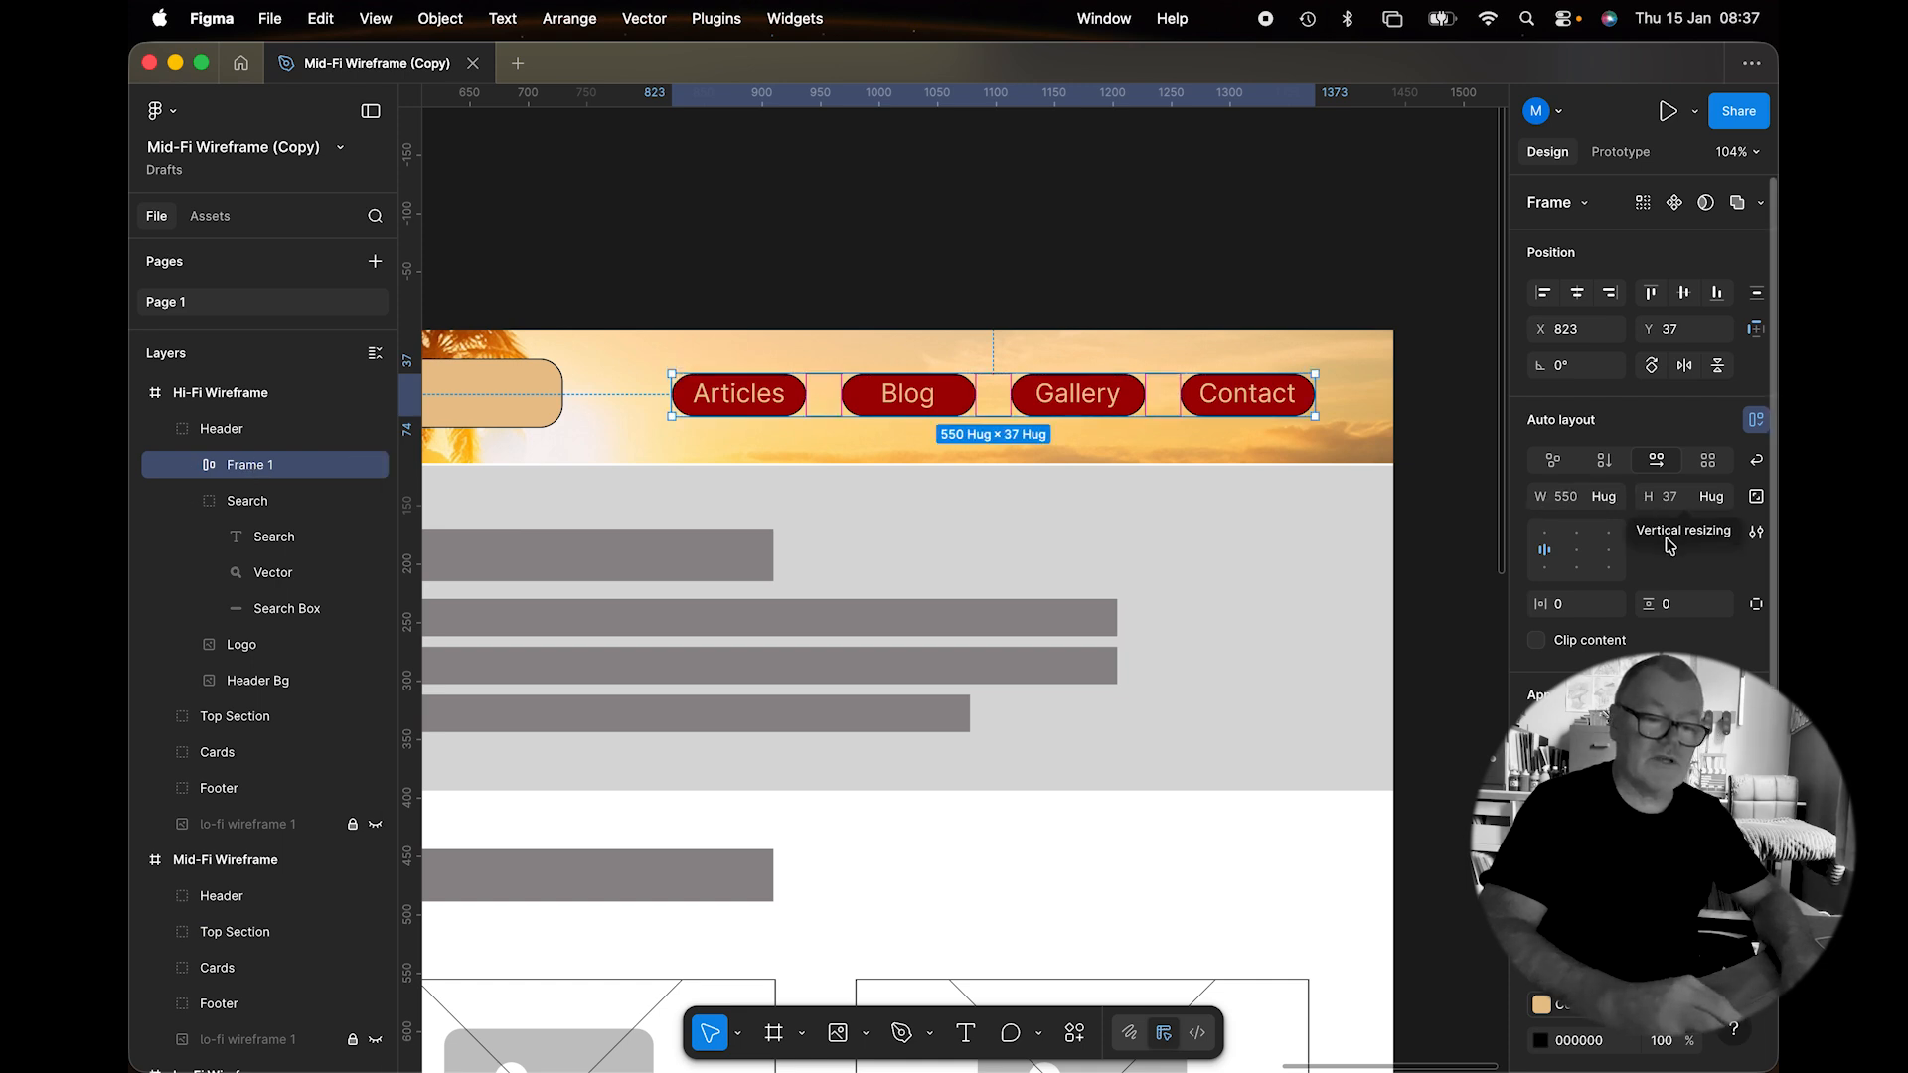
left_click_drag(1650, 532, 1633, 532)
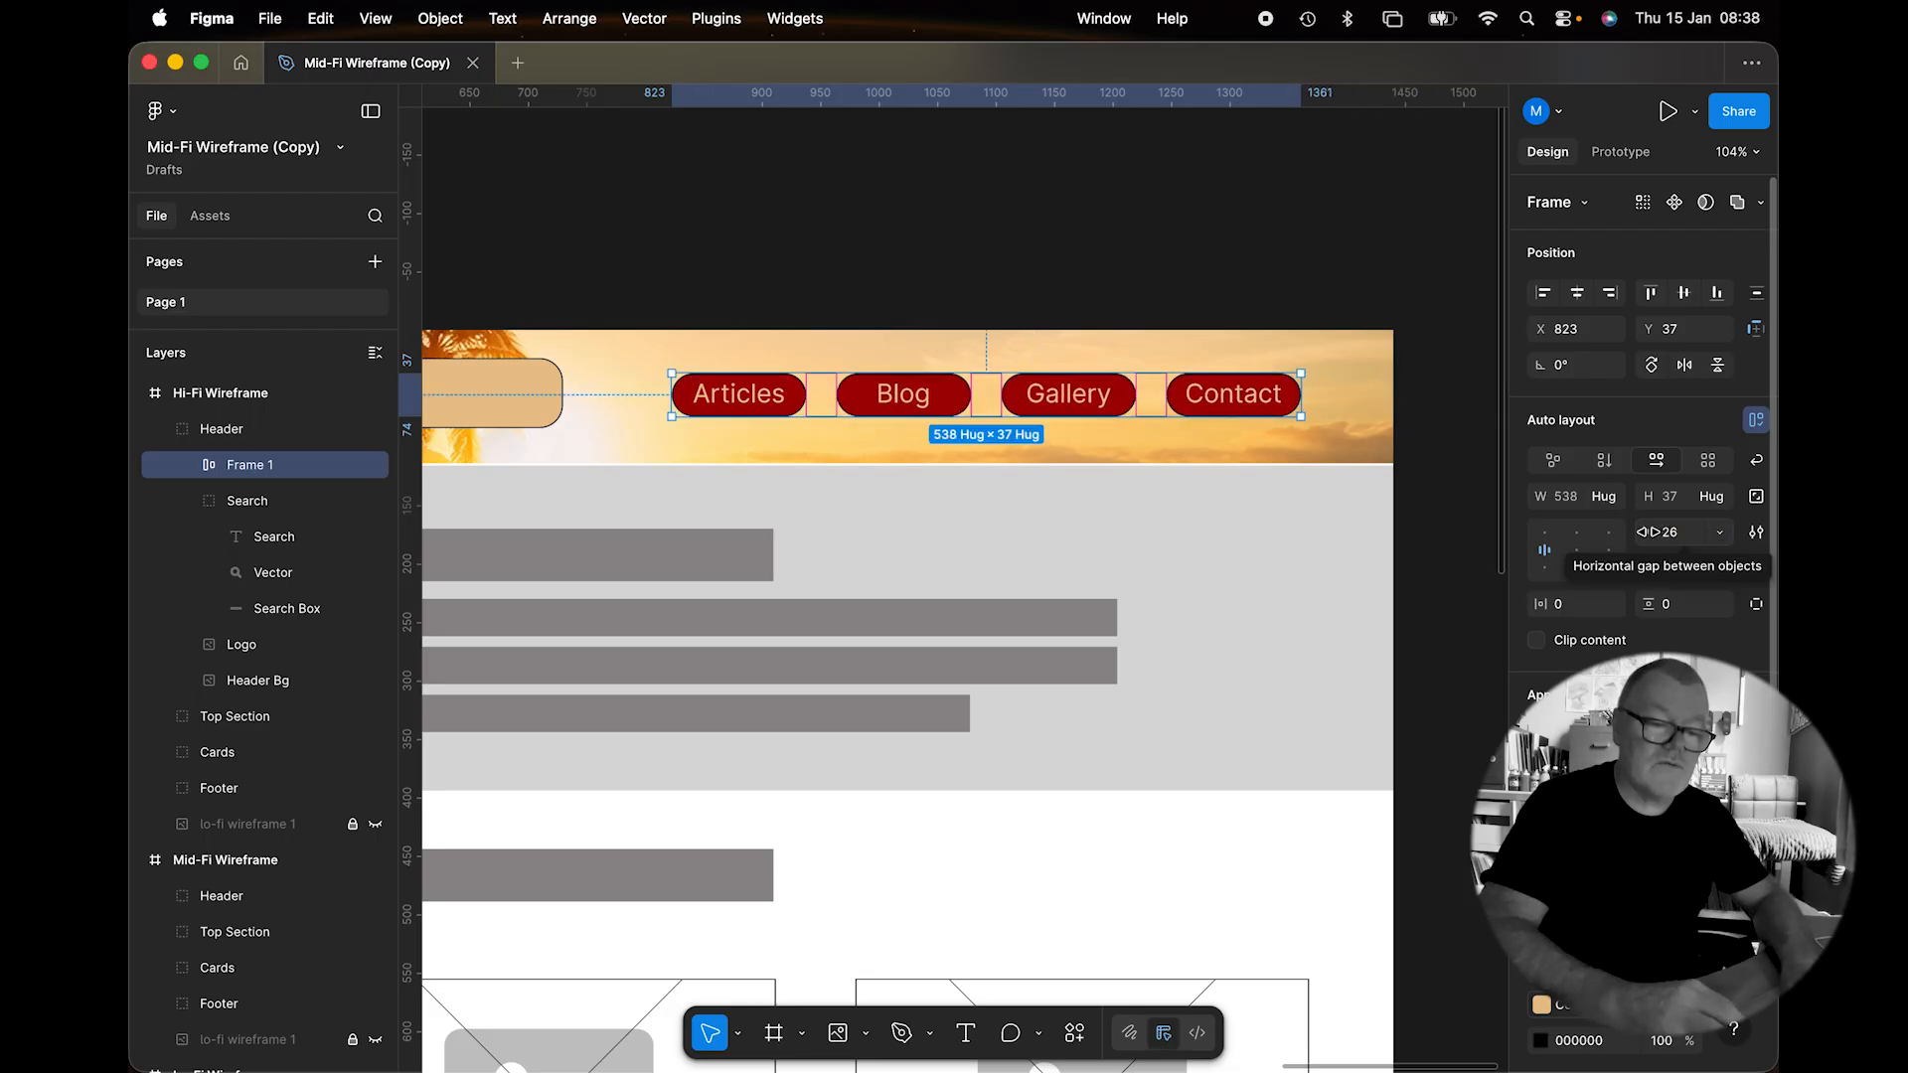
left_click_drag(1649, 531, 1686, 544)
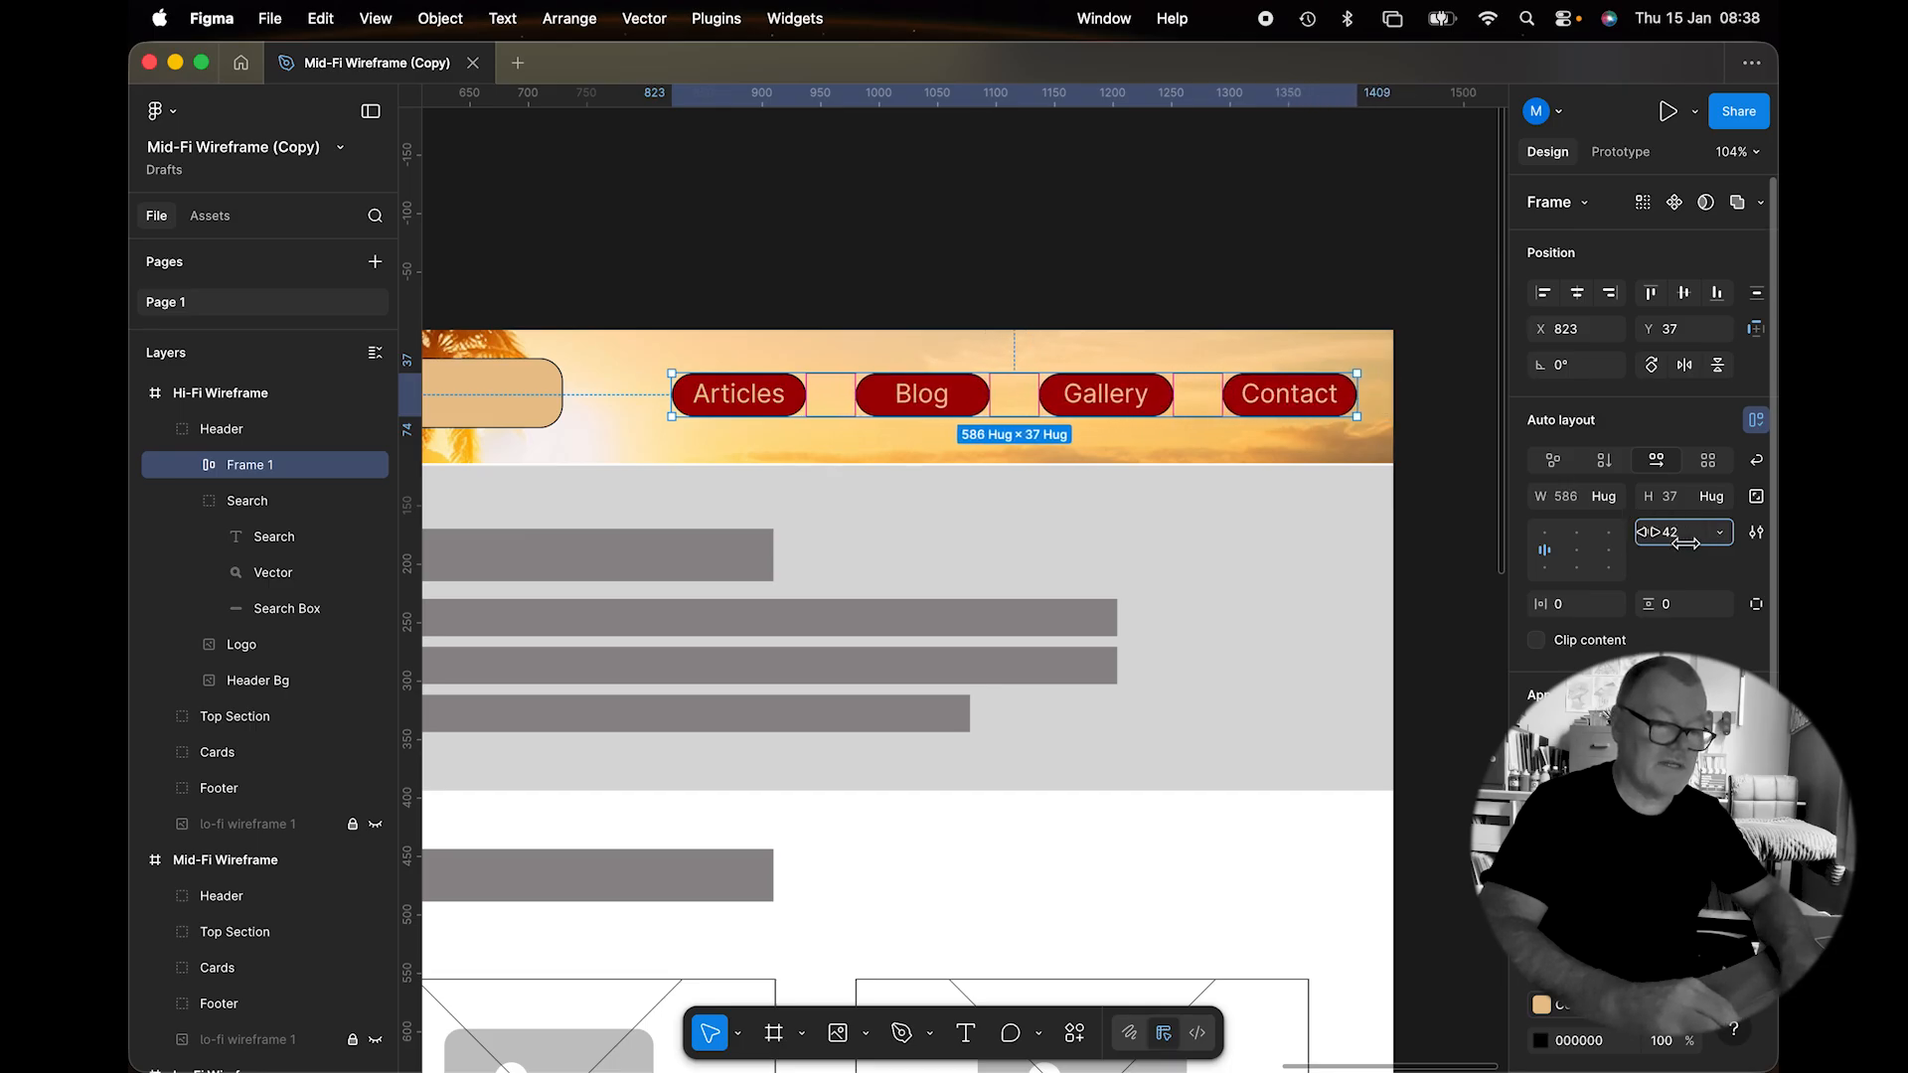
left_click(1212, 229)
scroll(1041, 268, "left", 10)
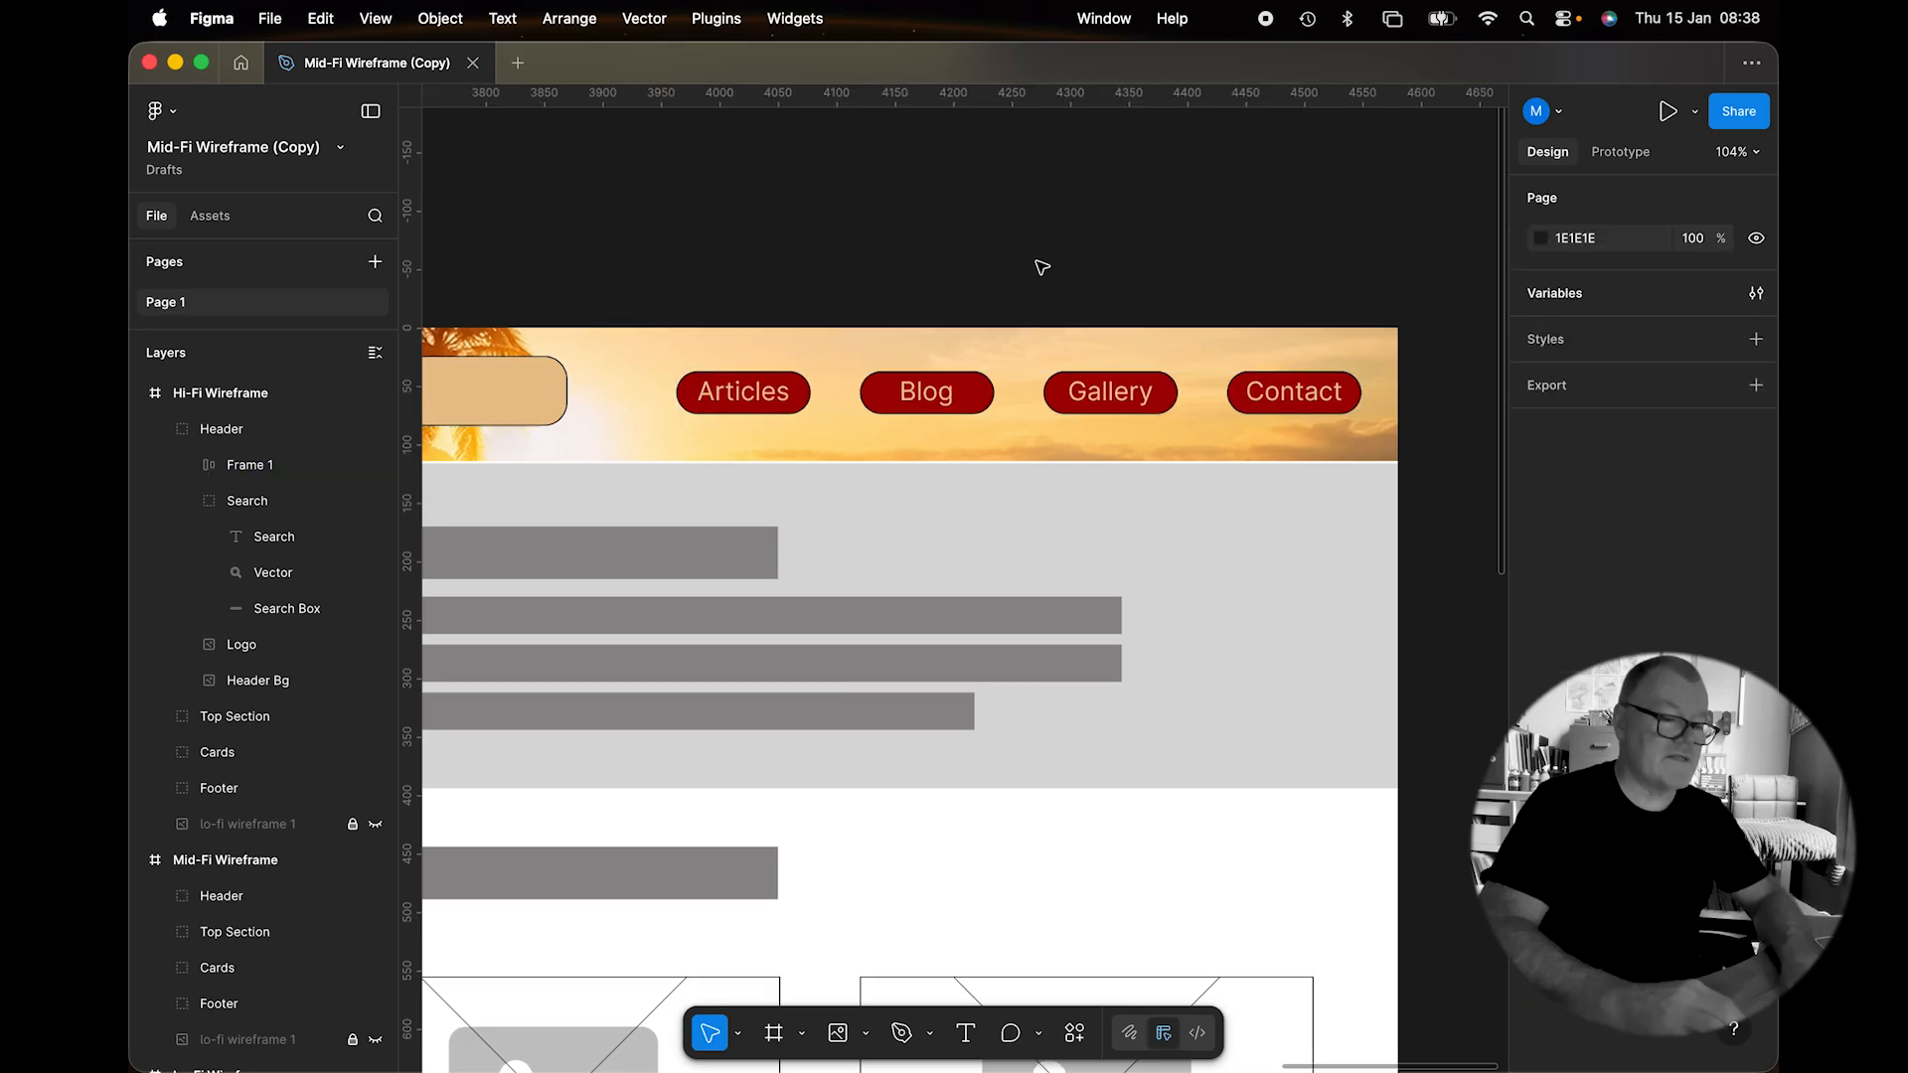
scroll(1041, 267, "left", 3)
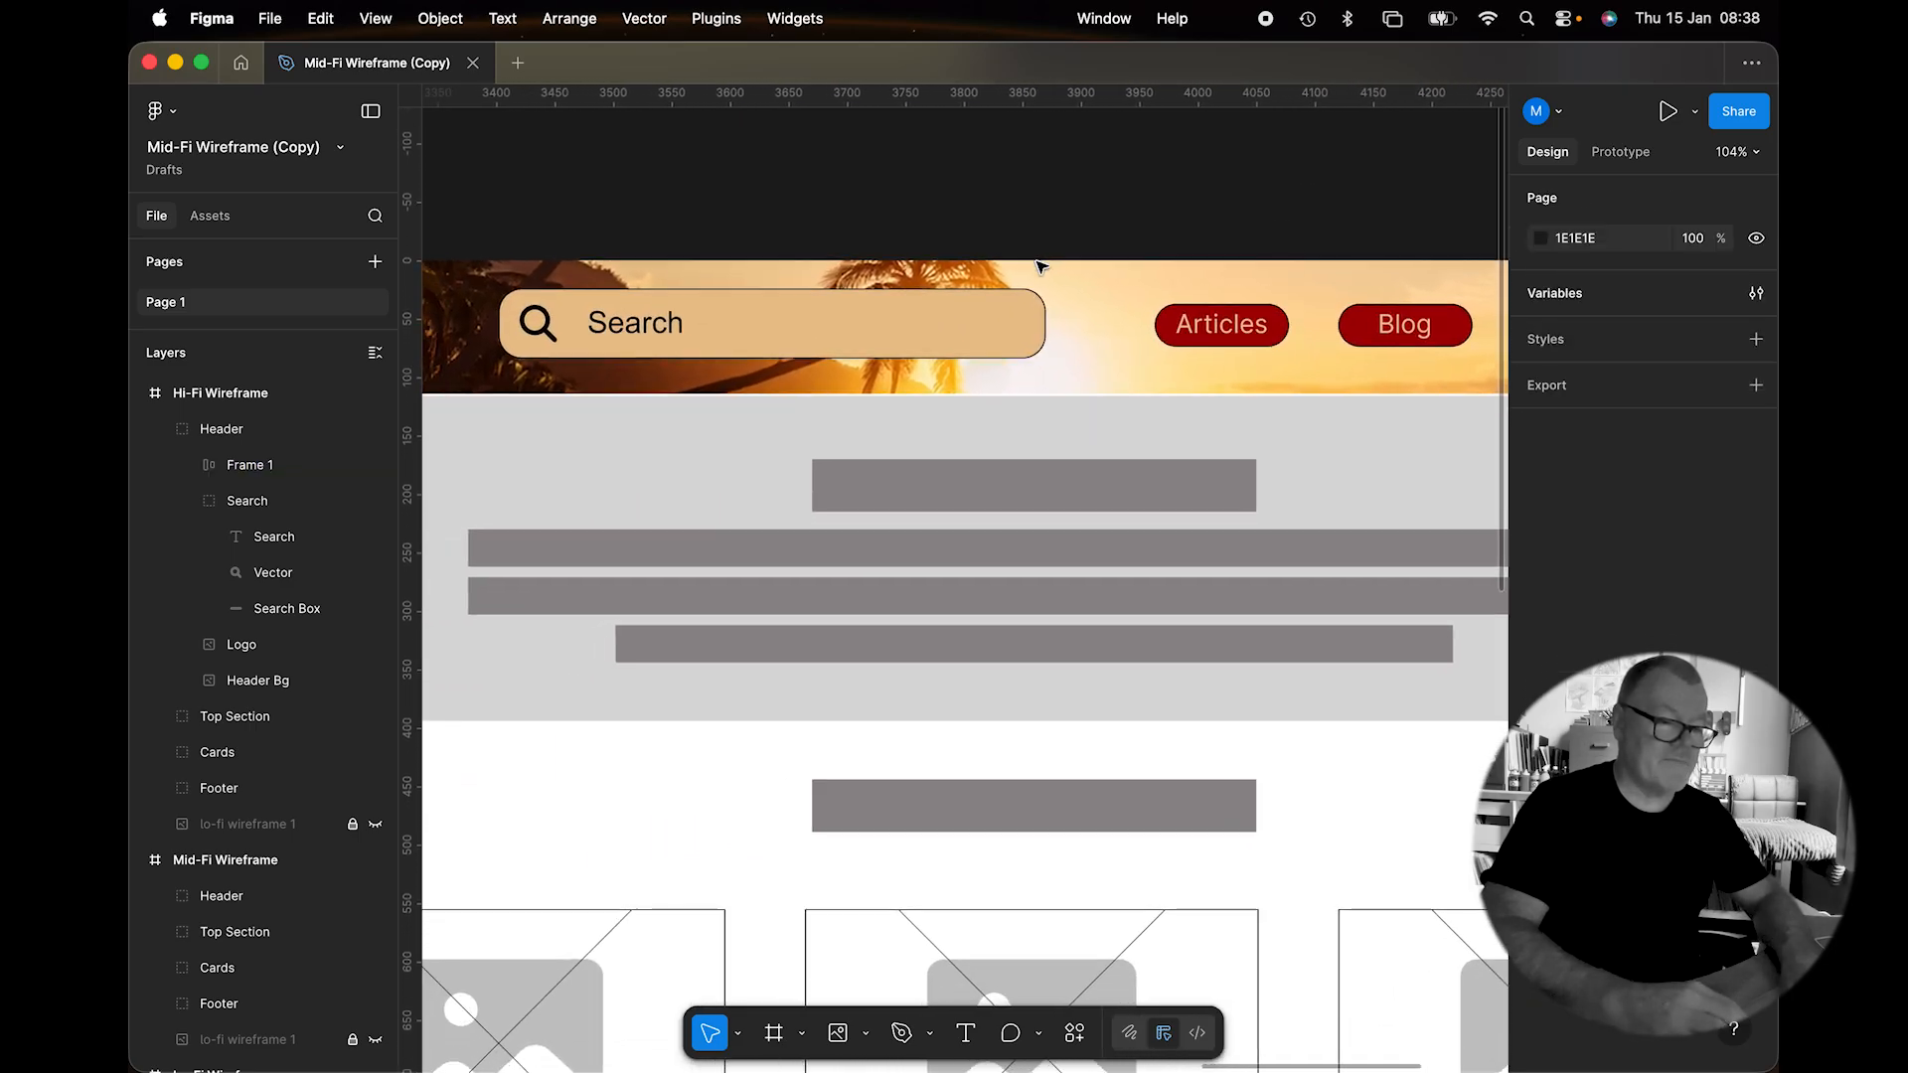
left_click(993, 435)
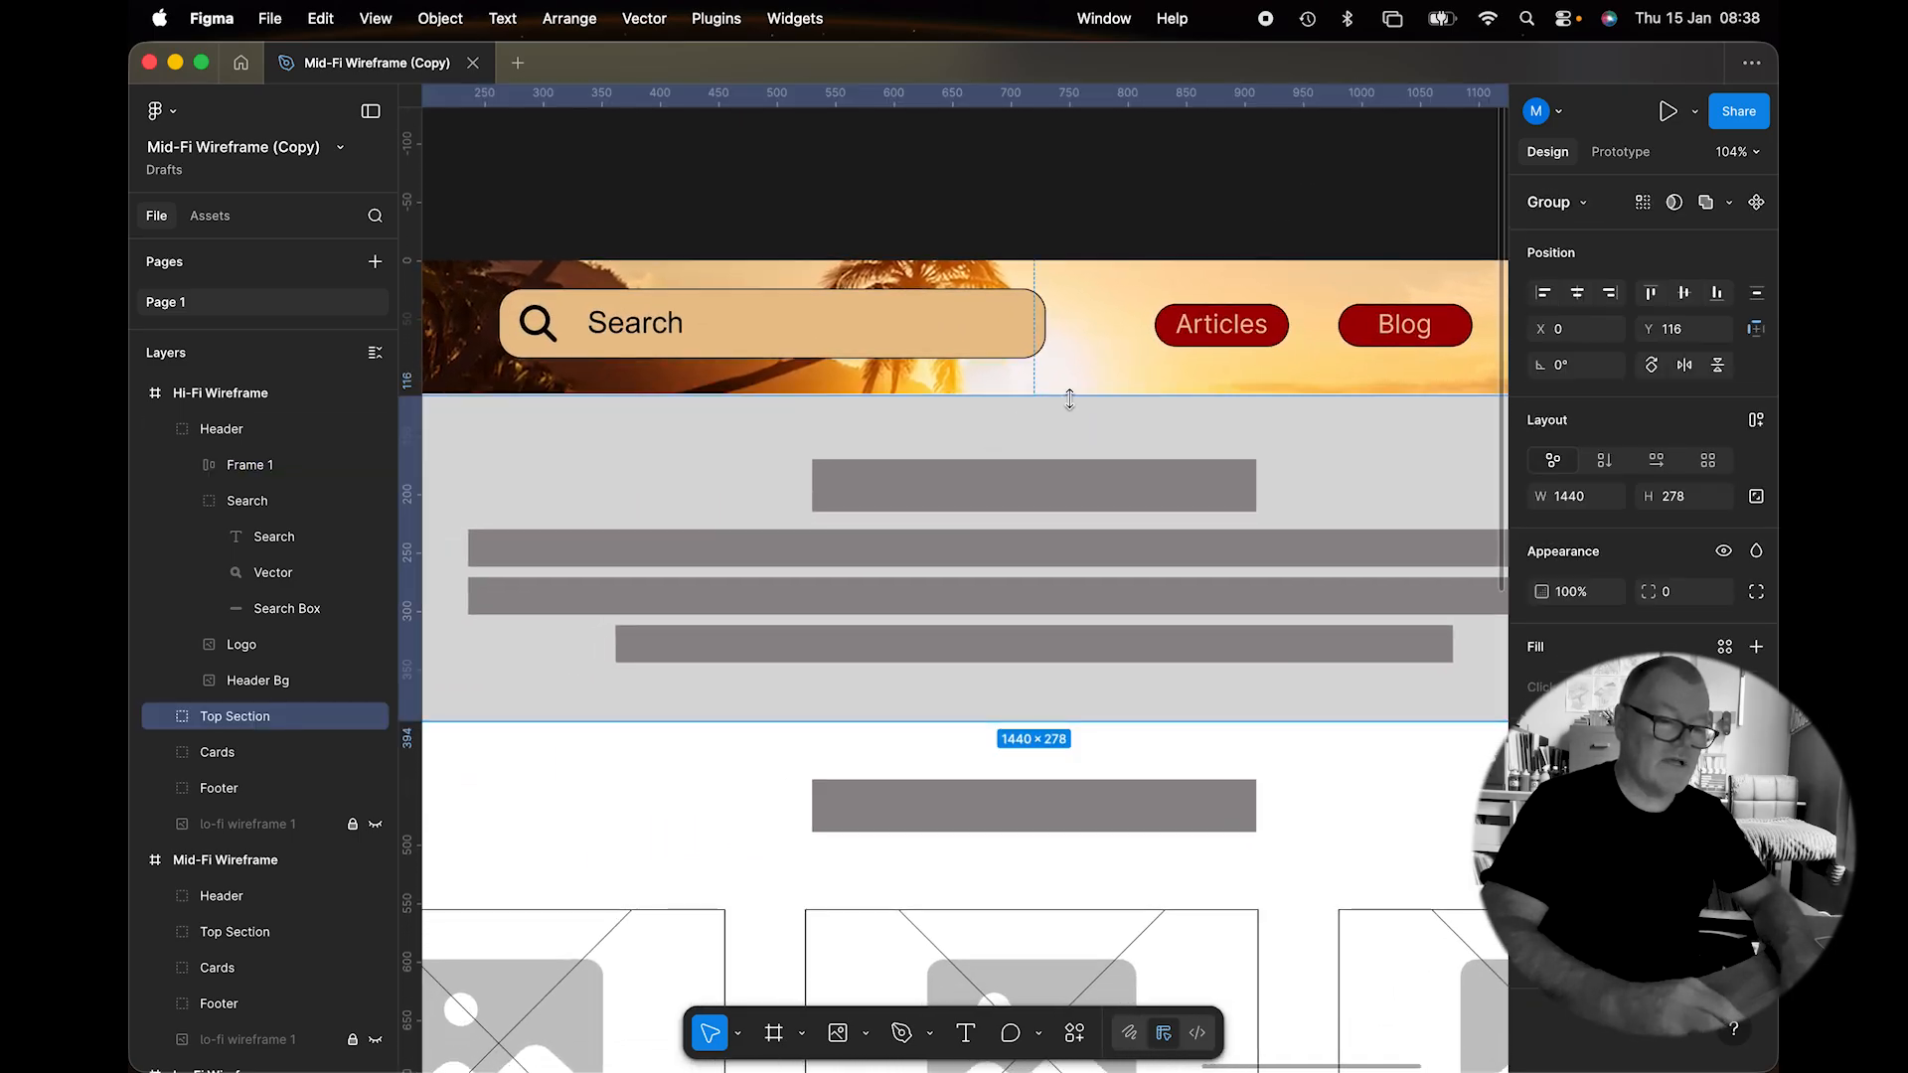
left_click_drag(1067, 395, 1067, 396)
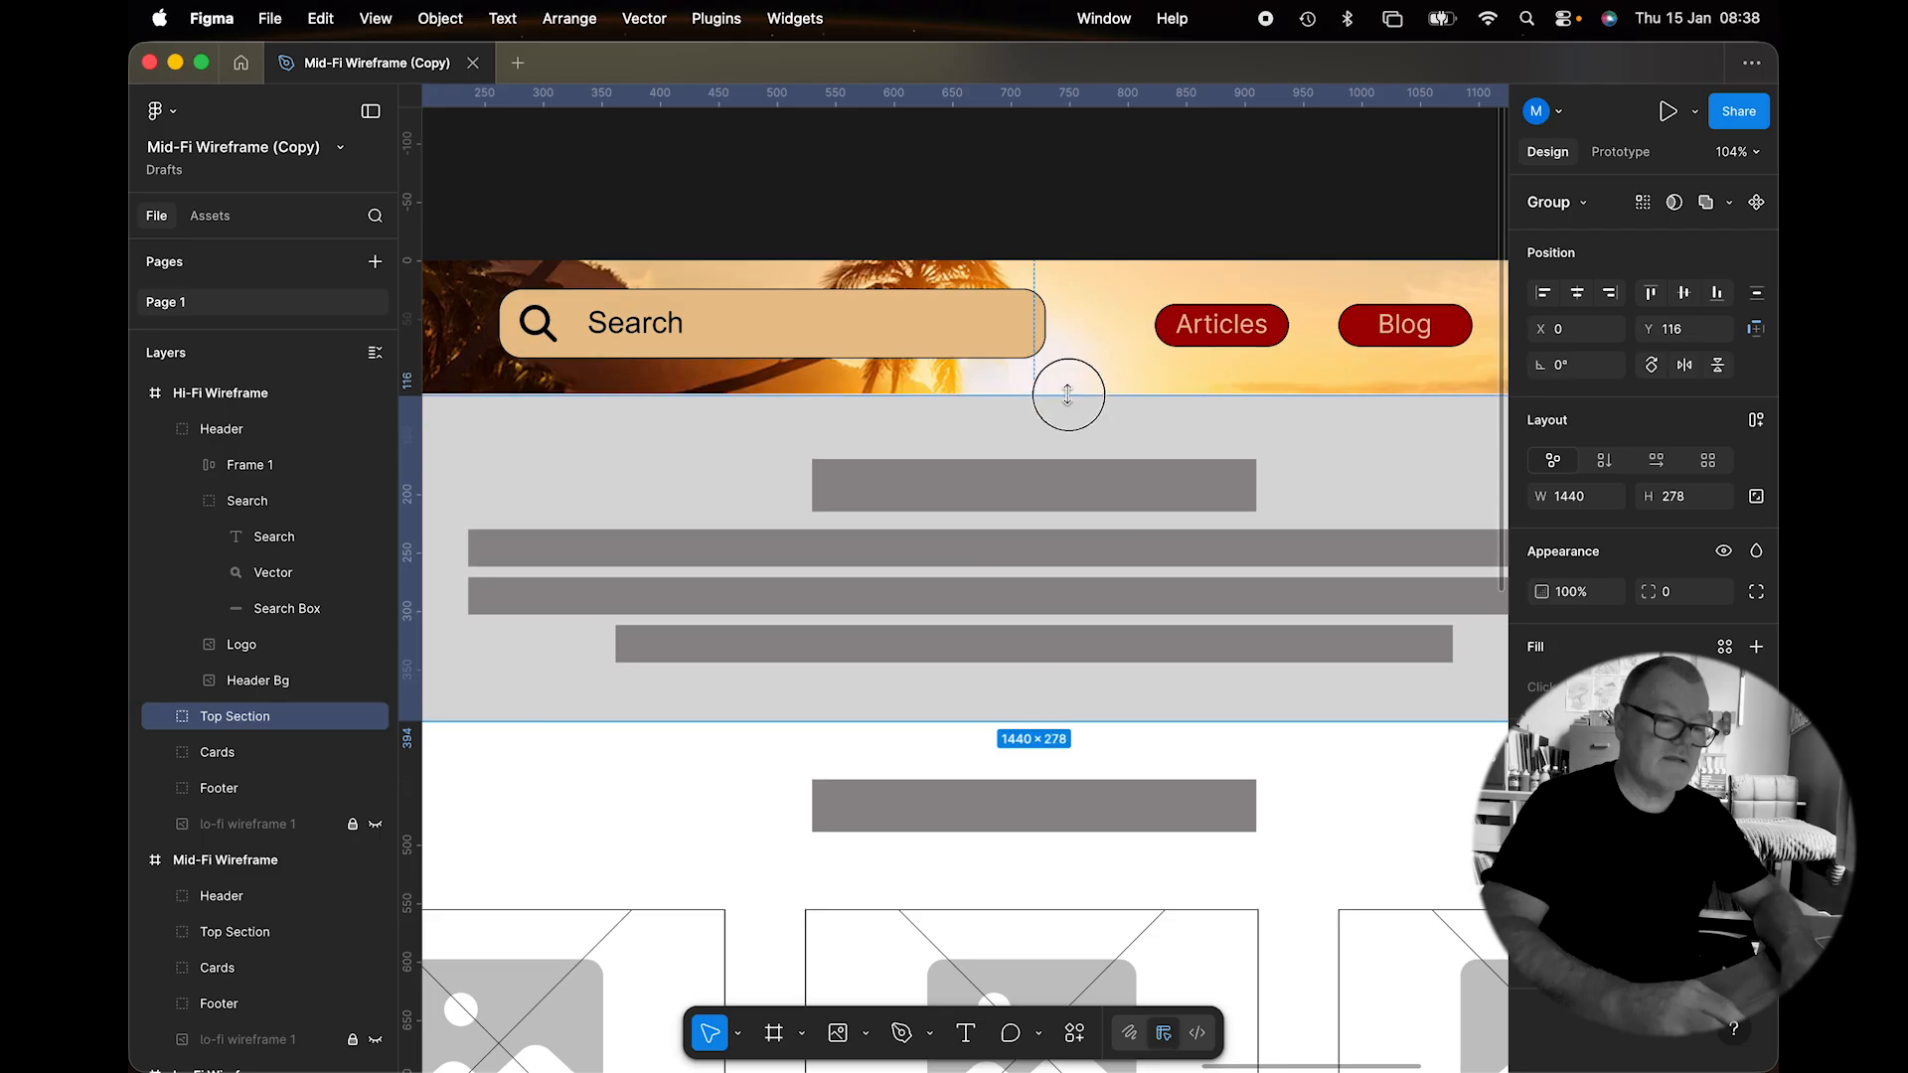
scroll(664, 489, "down", 5)
left_click(663, 489)
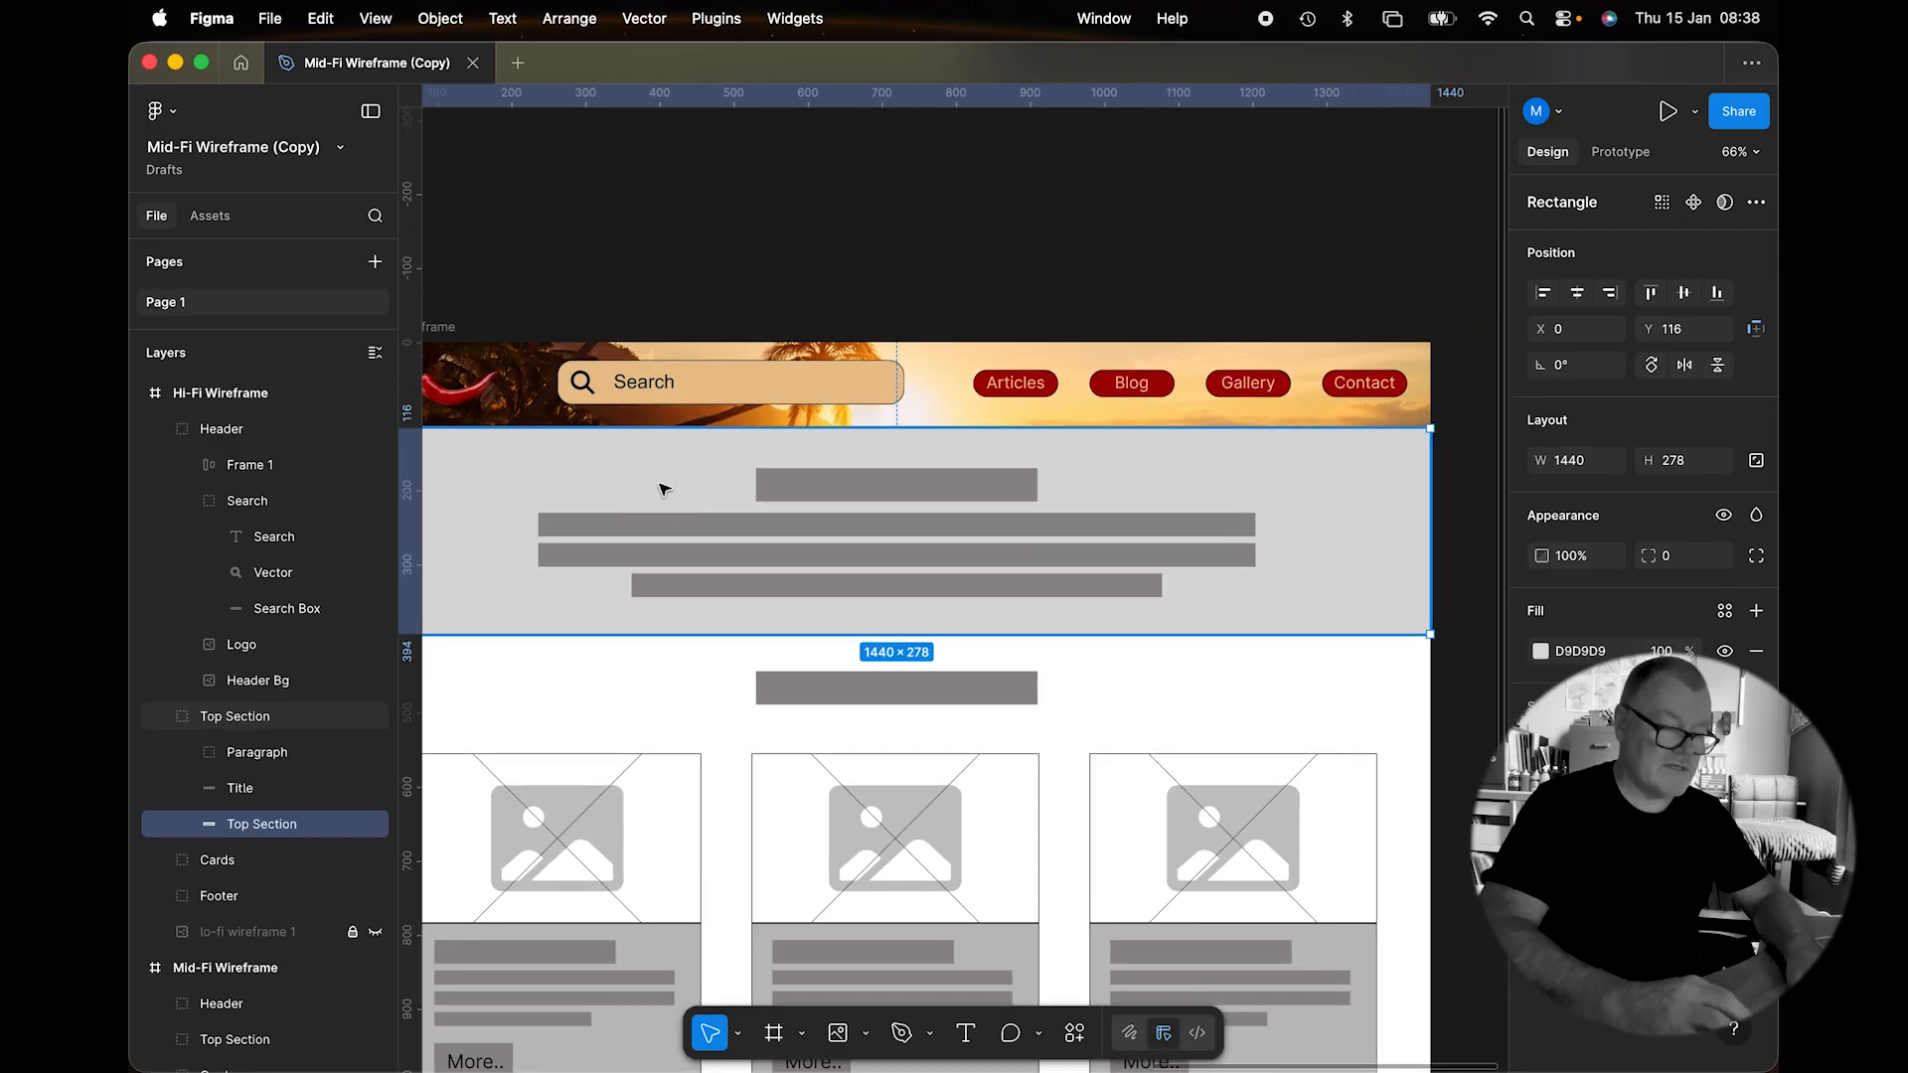
double_click(664, 489)
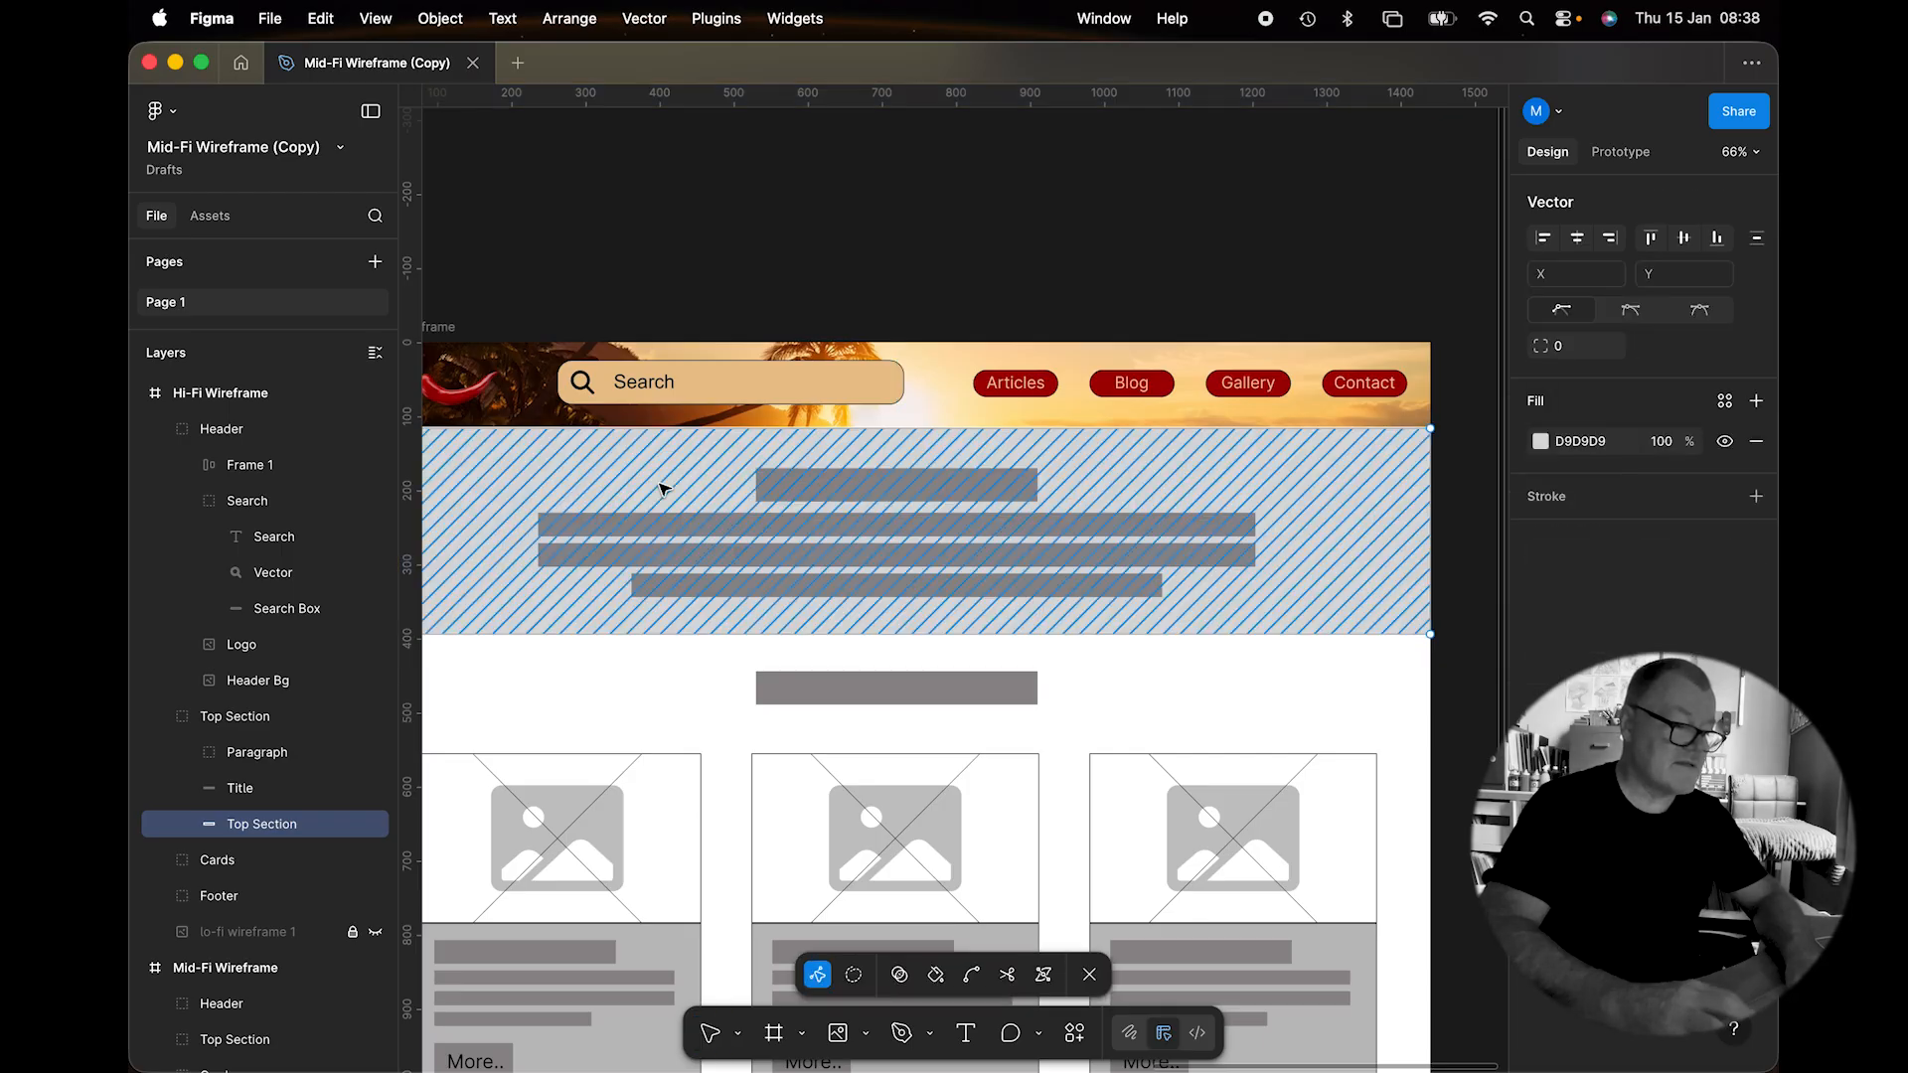
key("Escape")
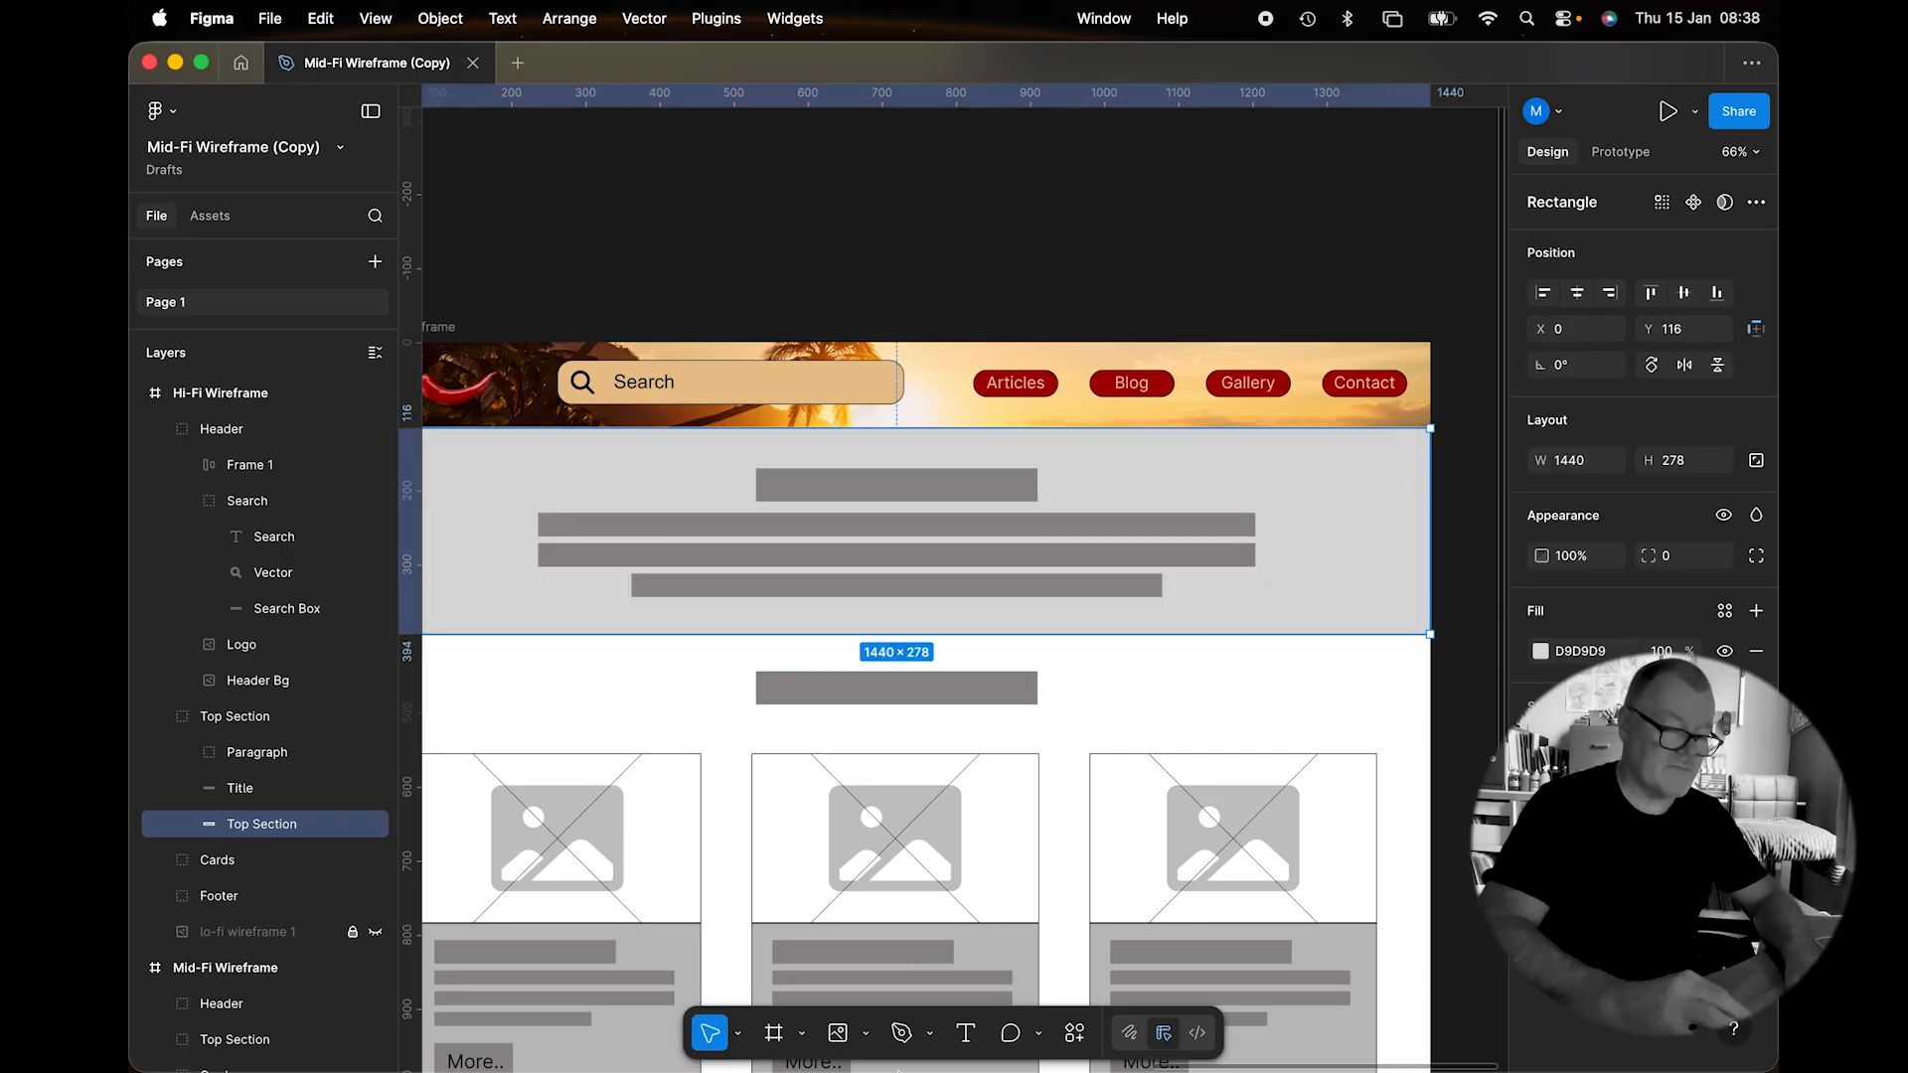
left_click(864, 1031)
Place 'cover beach pic.jpeg' into the top section and crop it upward to show the shoreline.
left_click(919, 987)
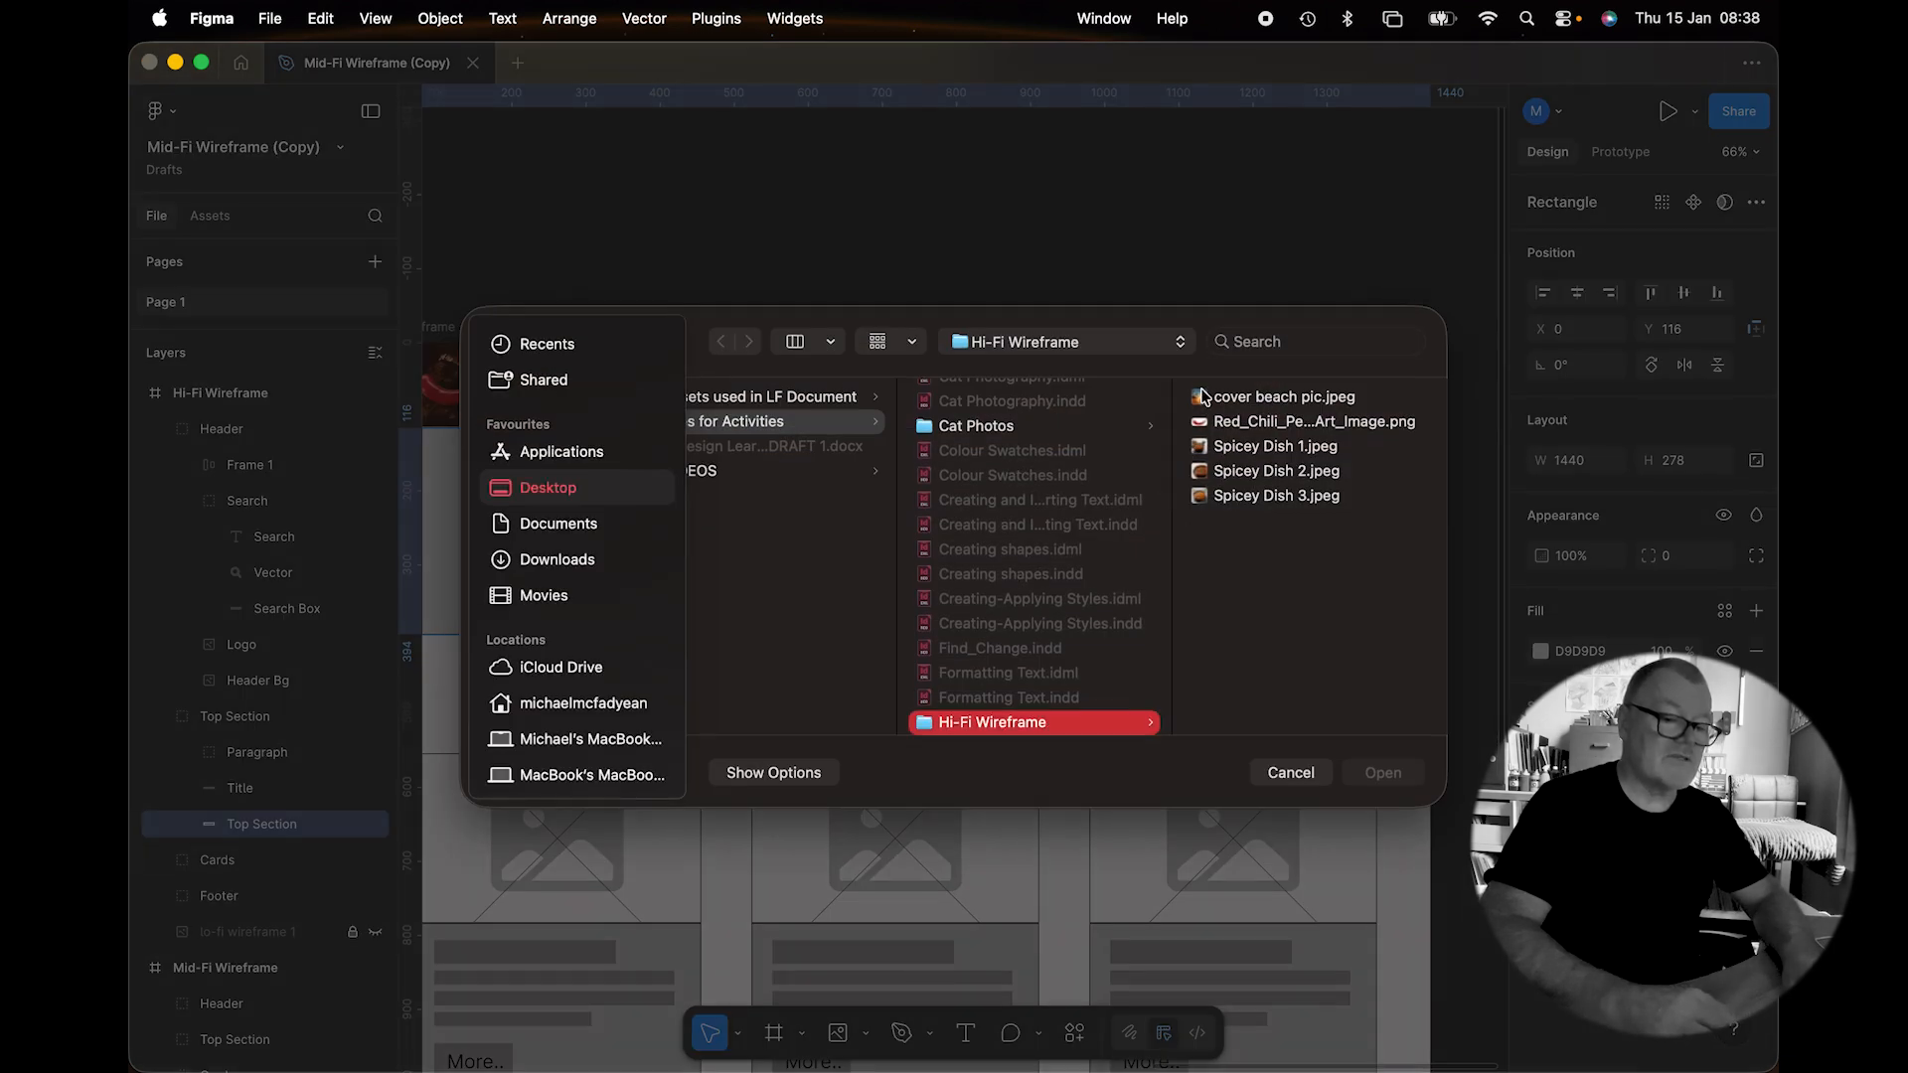
double_click(1200, 398)
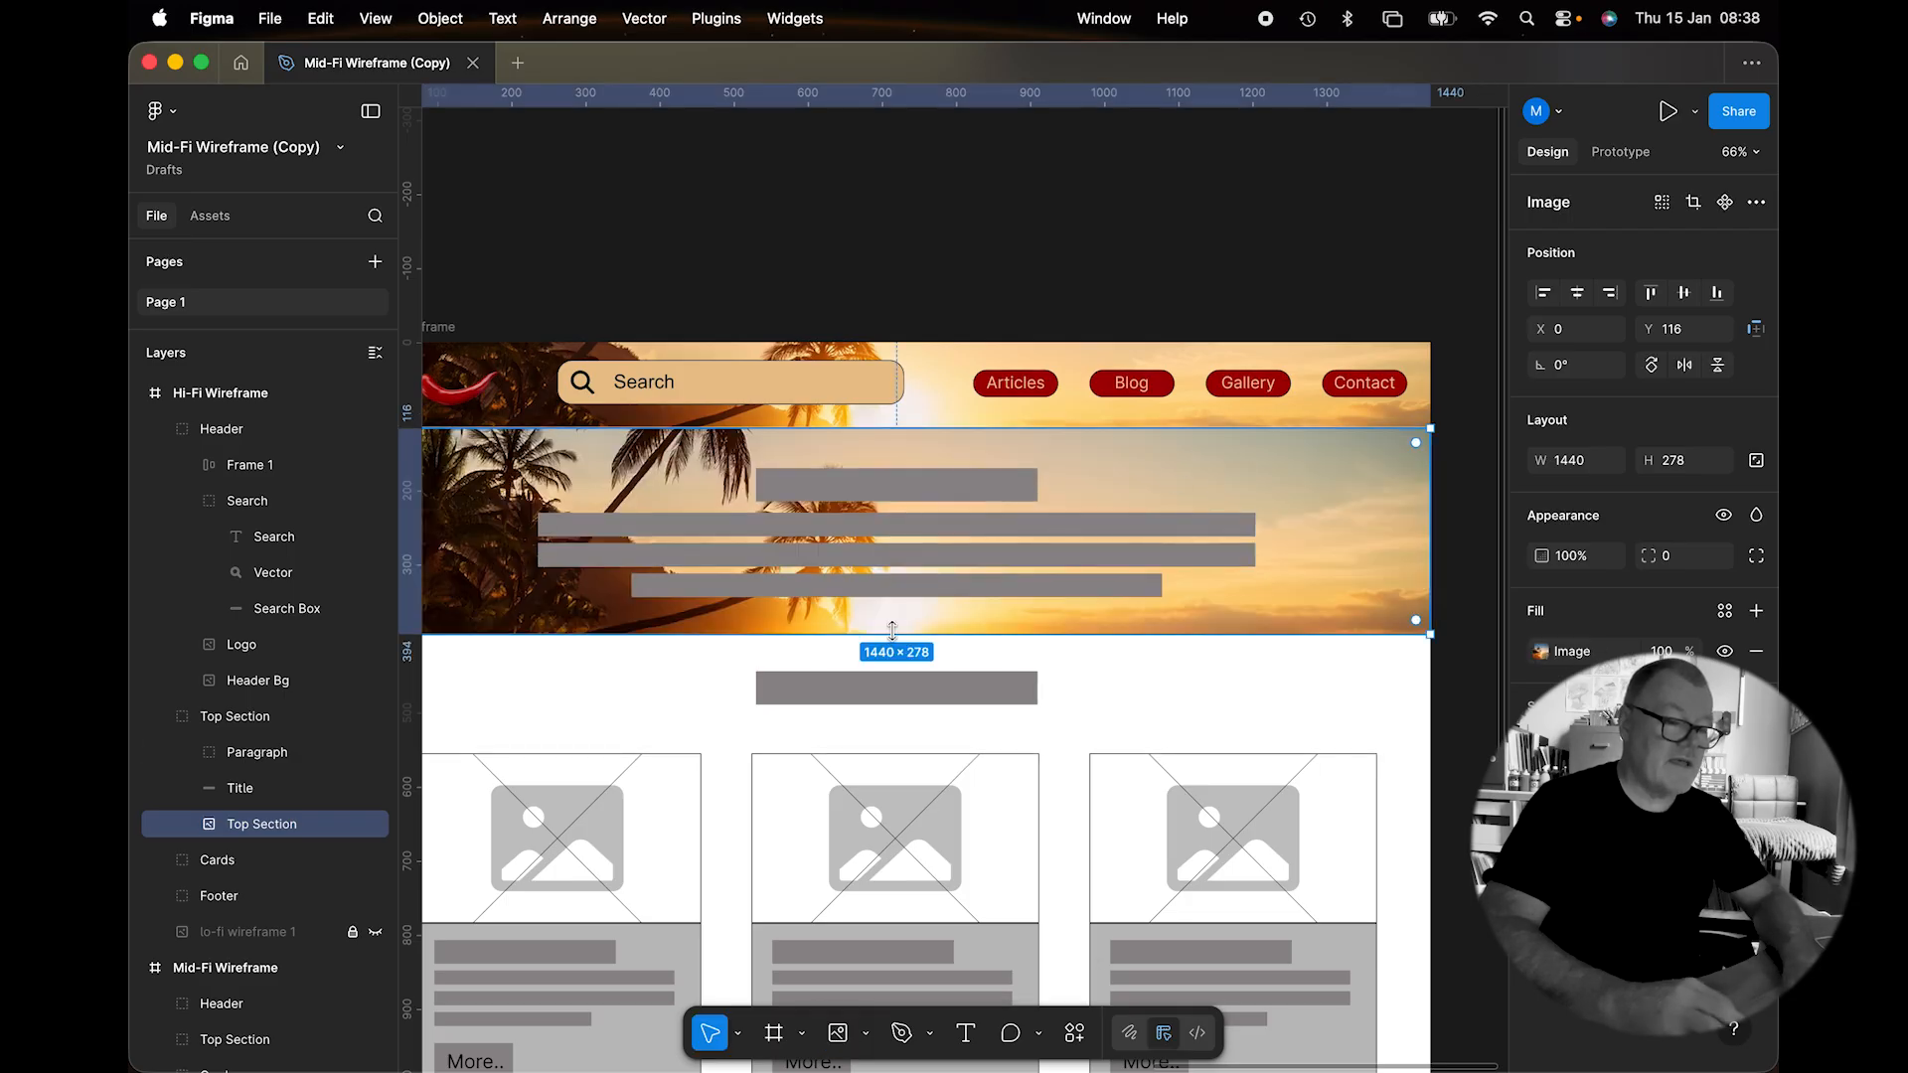
double_click(1339, 556)
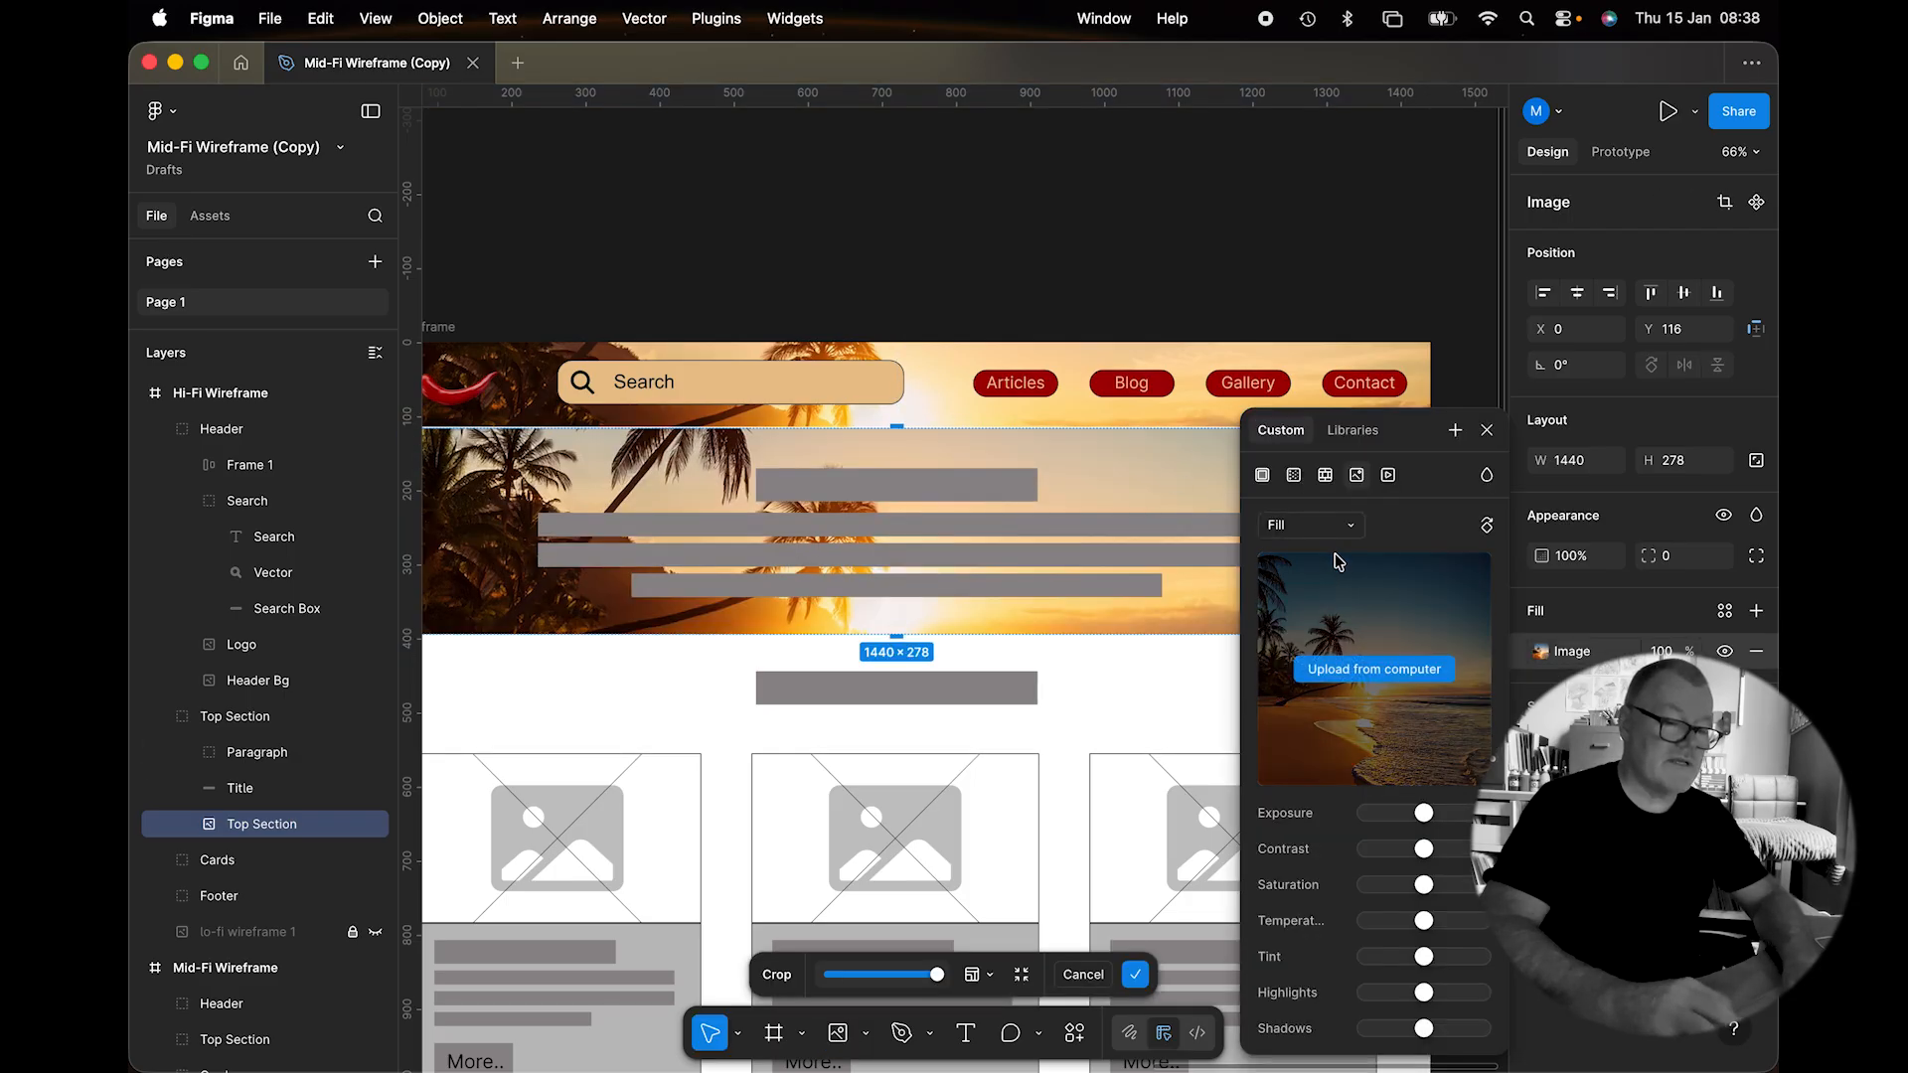
left_click(1485, 428)
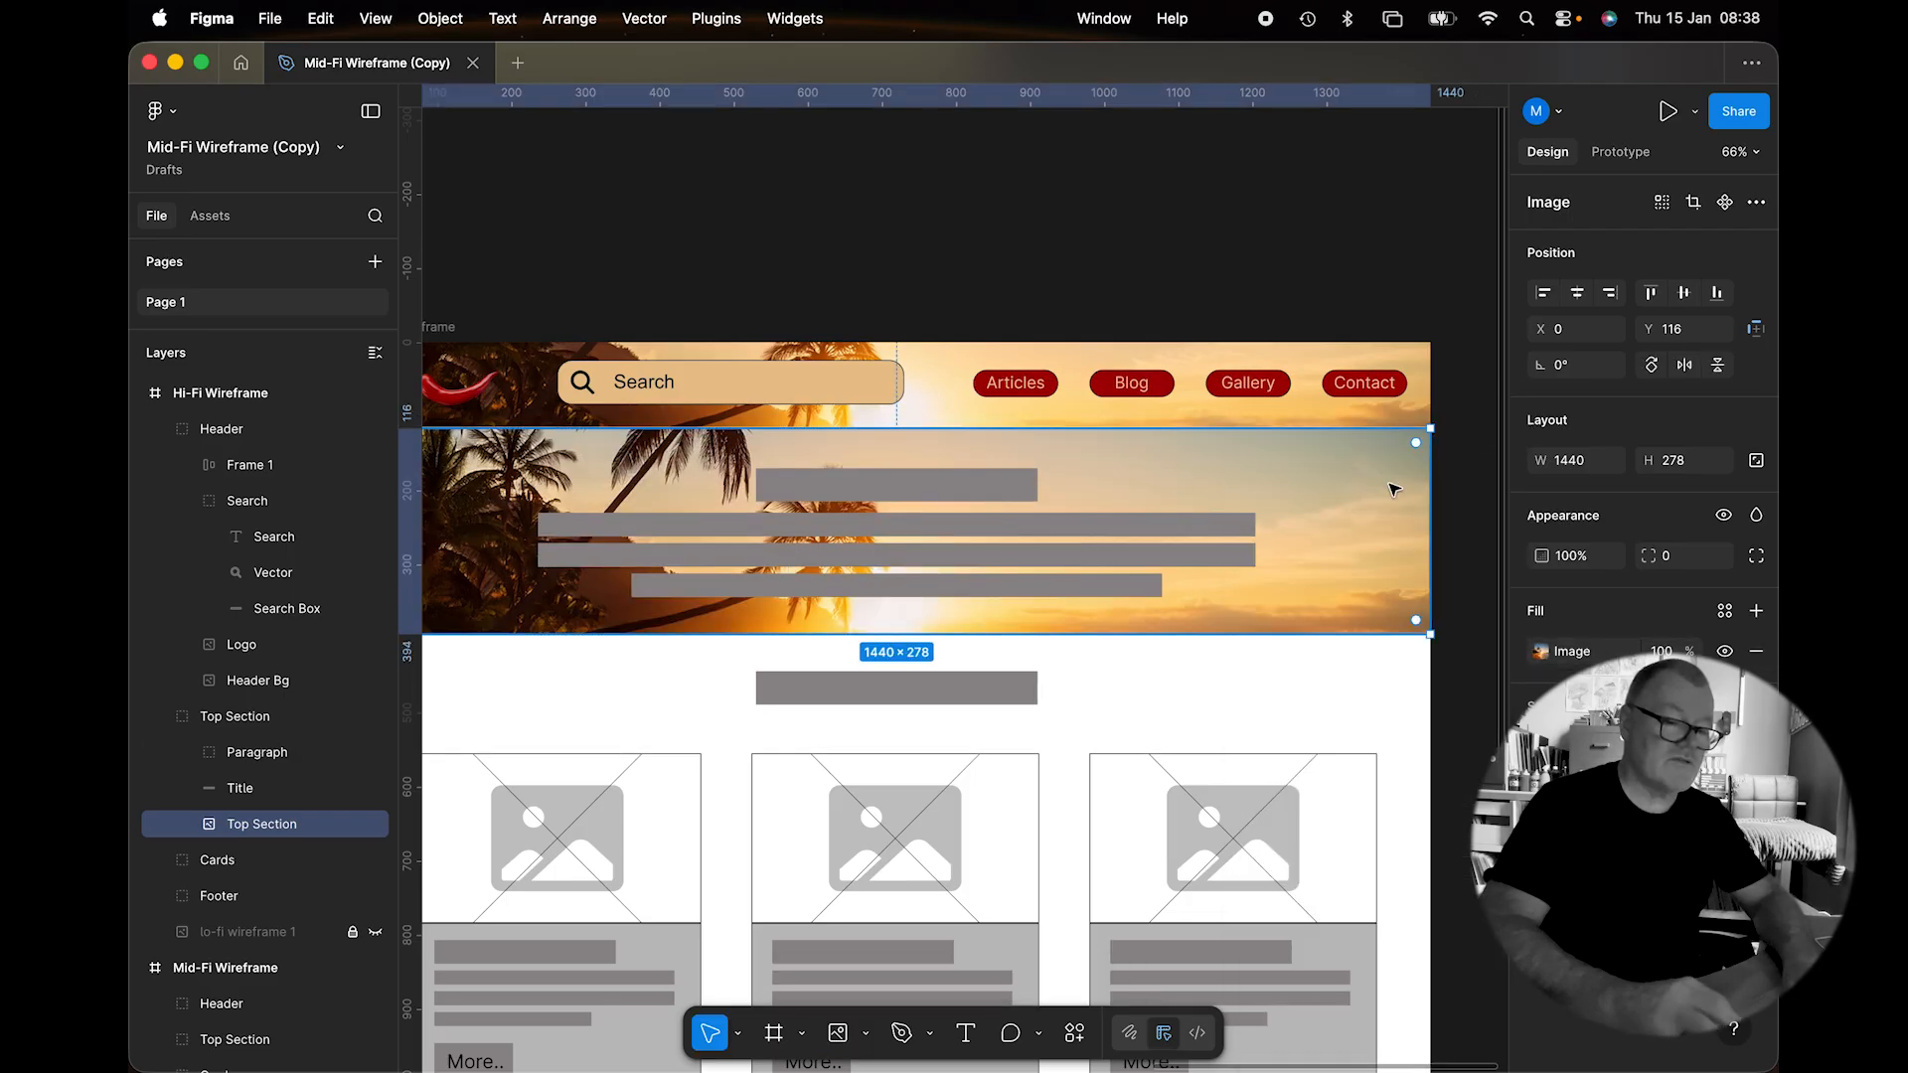
double_click(1315, 581)
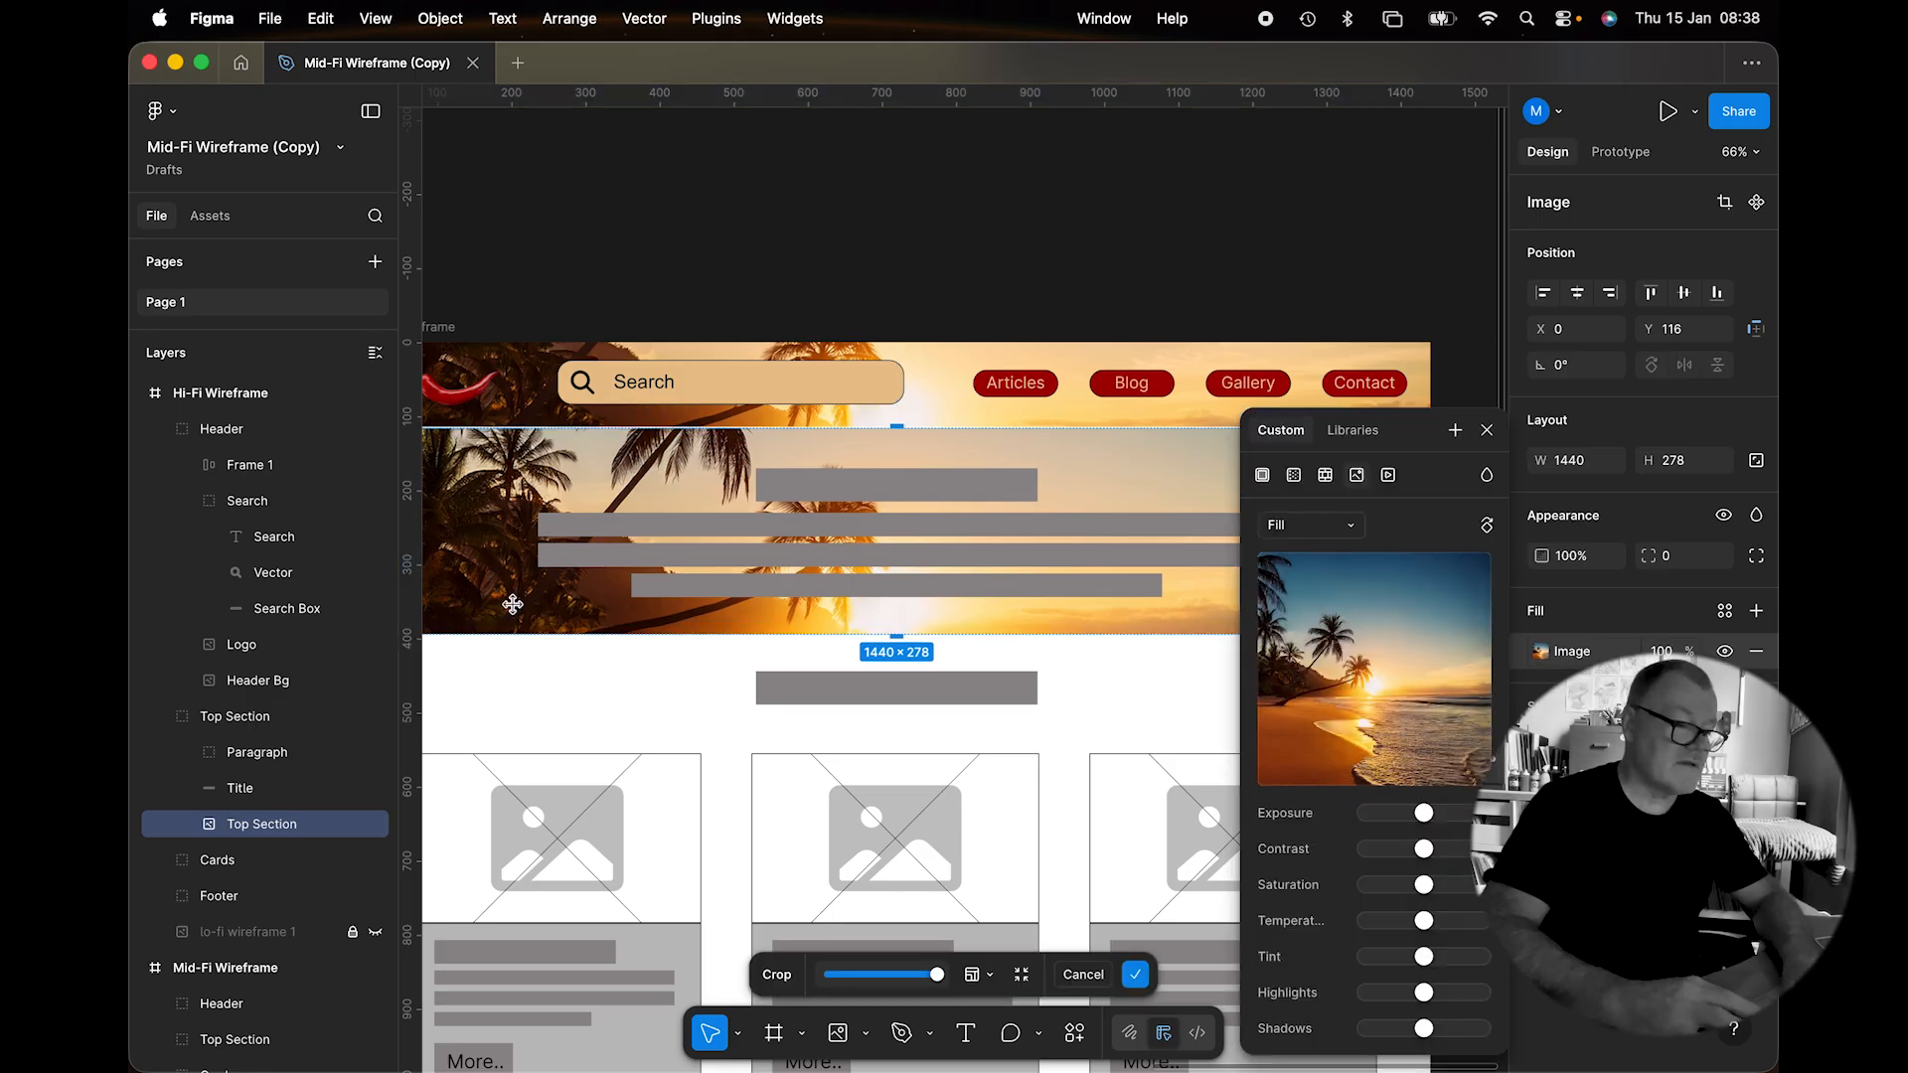
left_click_drag(513, 603, 509, 418)
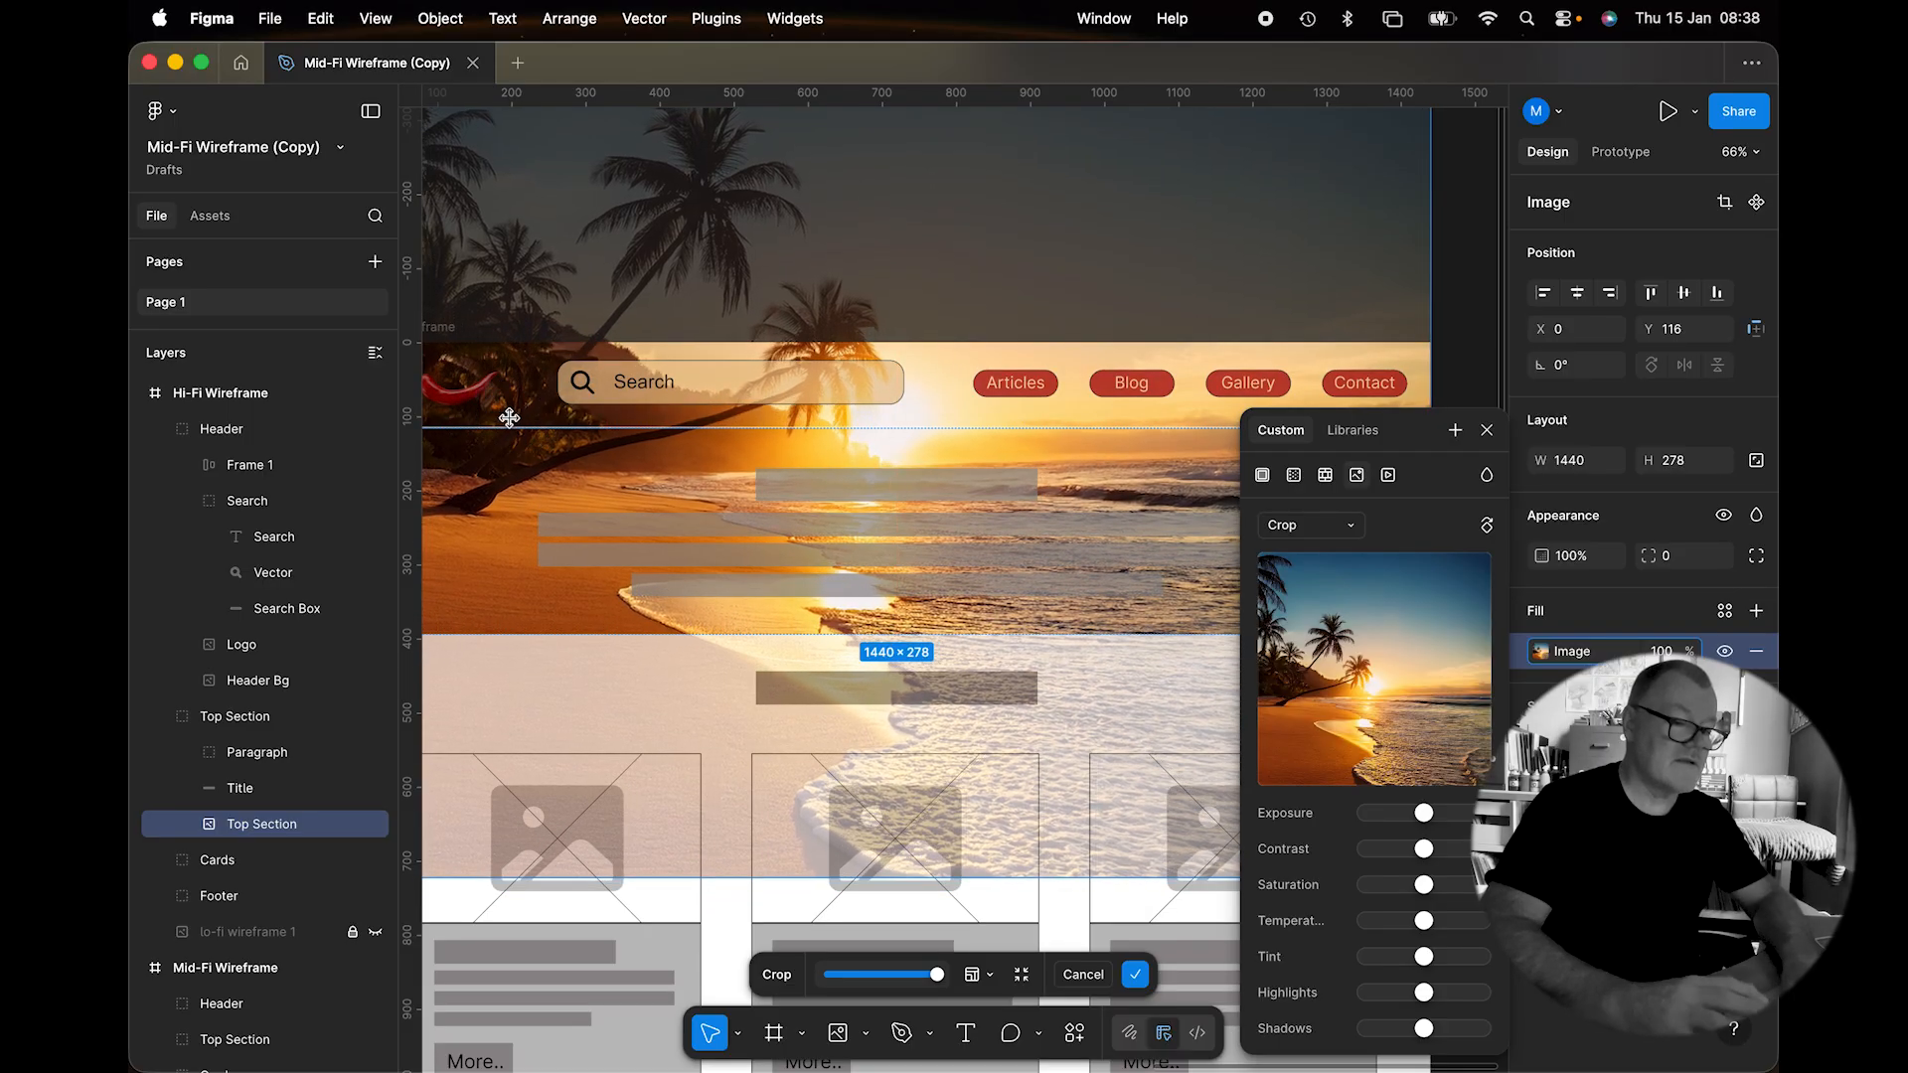
left_click(1488, 429)
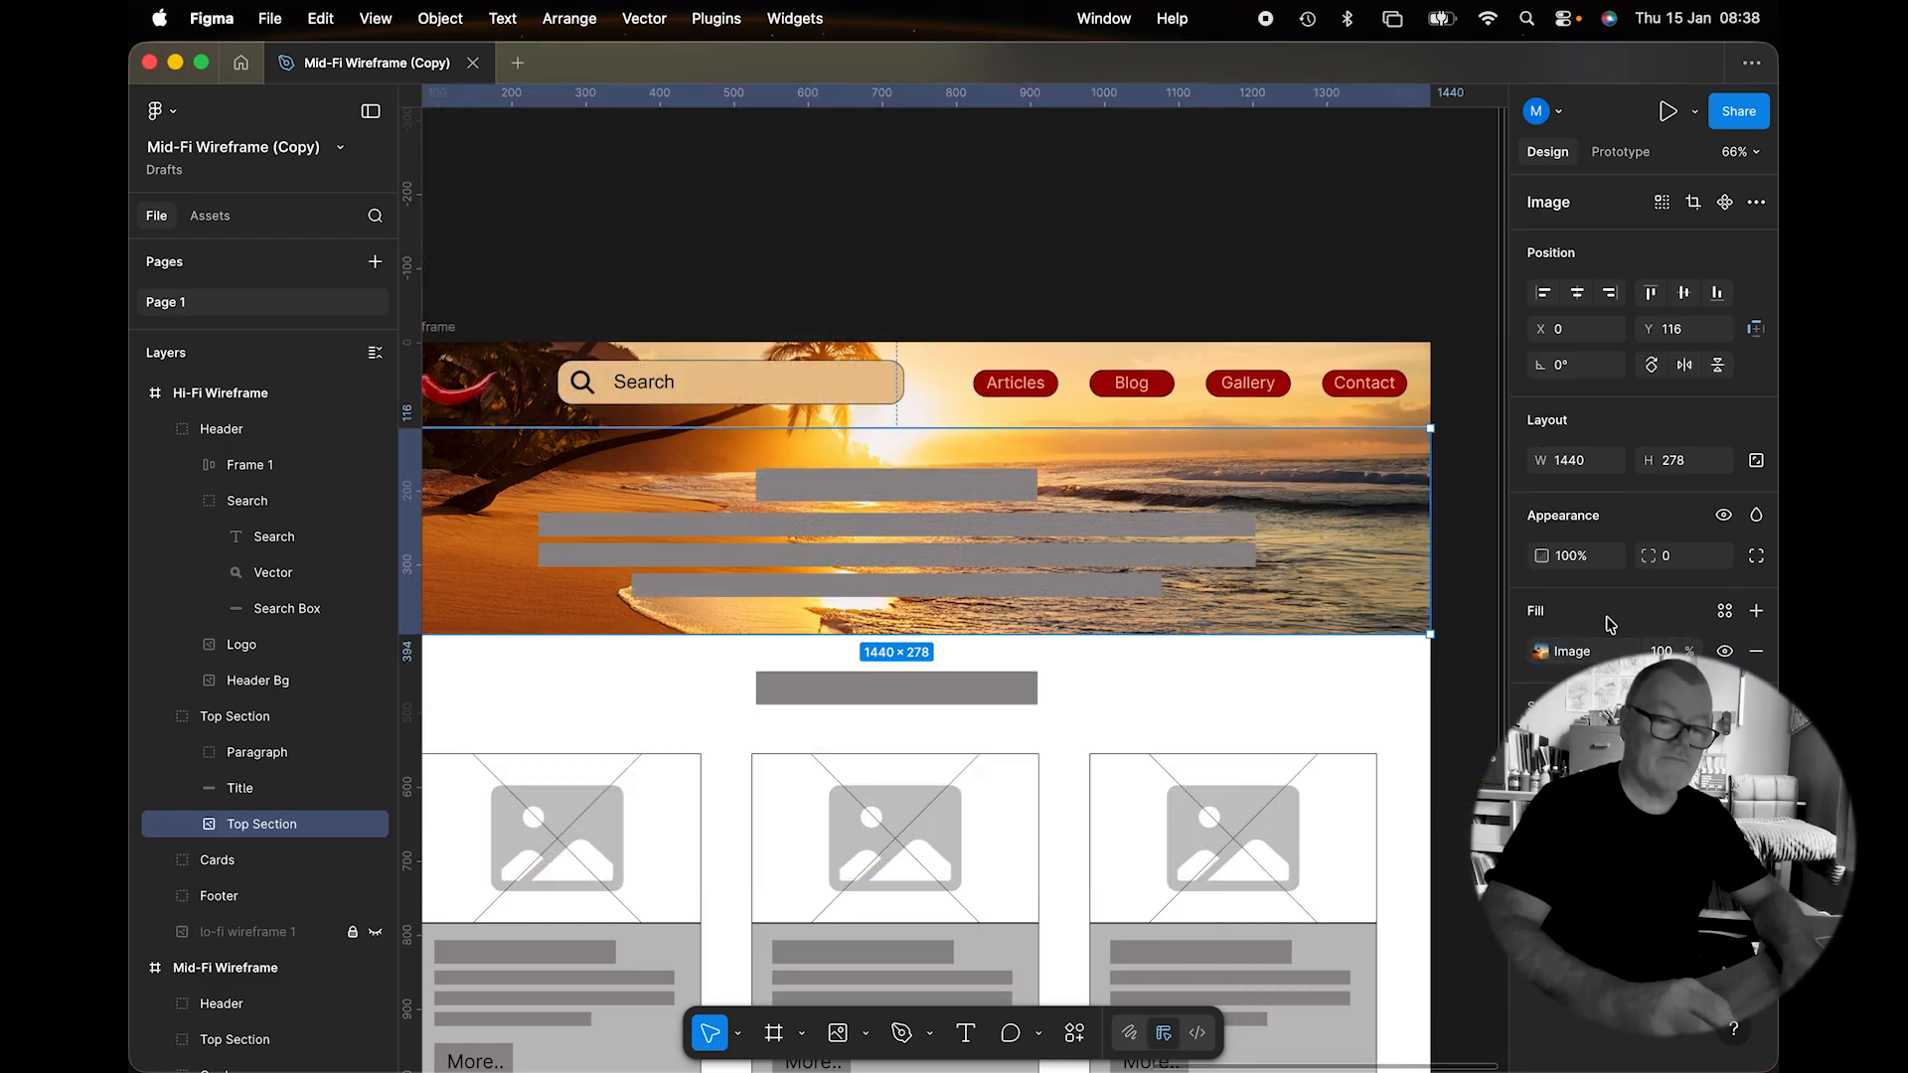
Fade the beach image to 50% opacity.
left_click(1572, 557)
type("50")
key("Return")
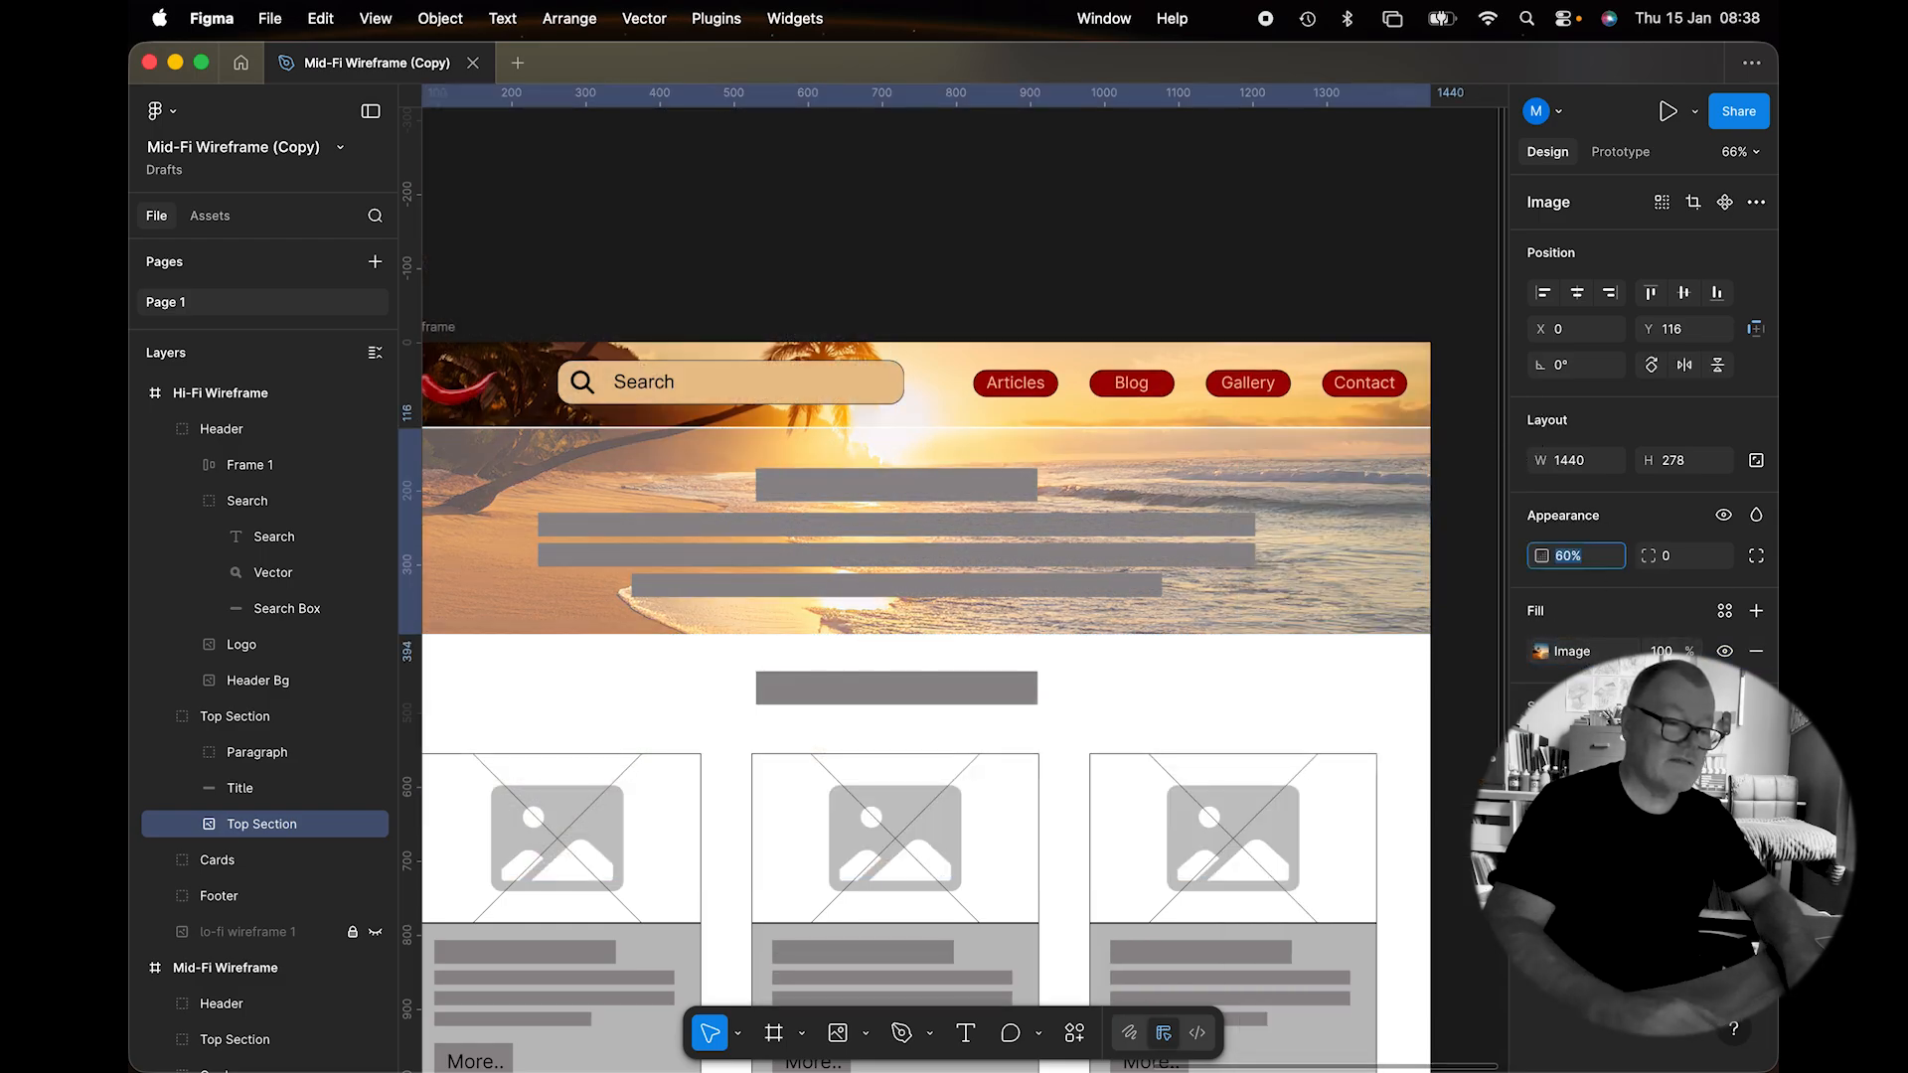
left_click(1045, 321)
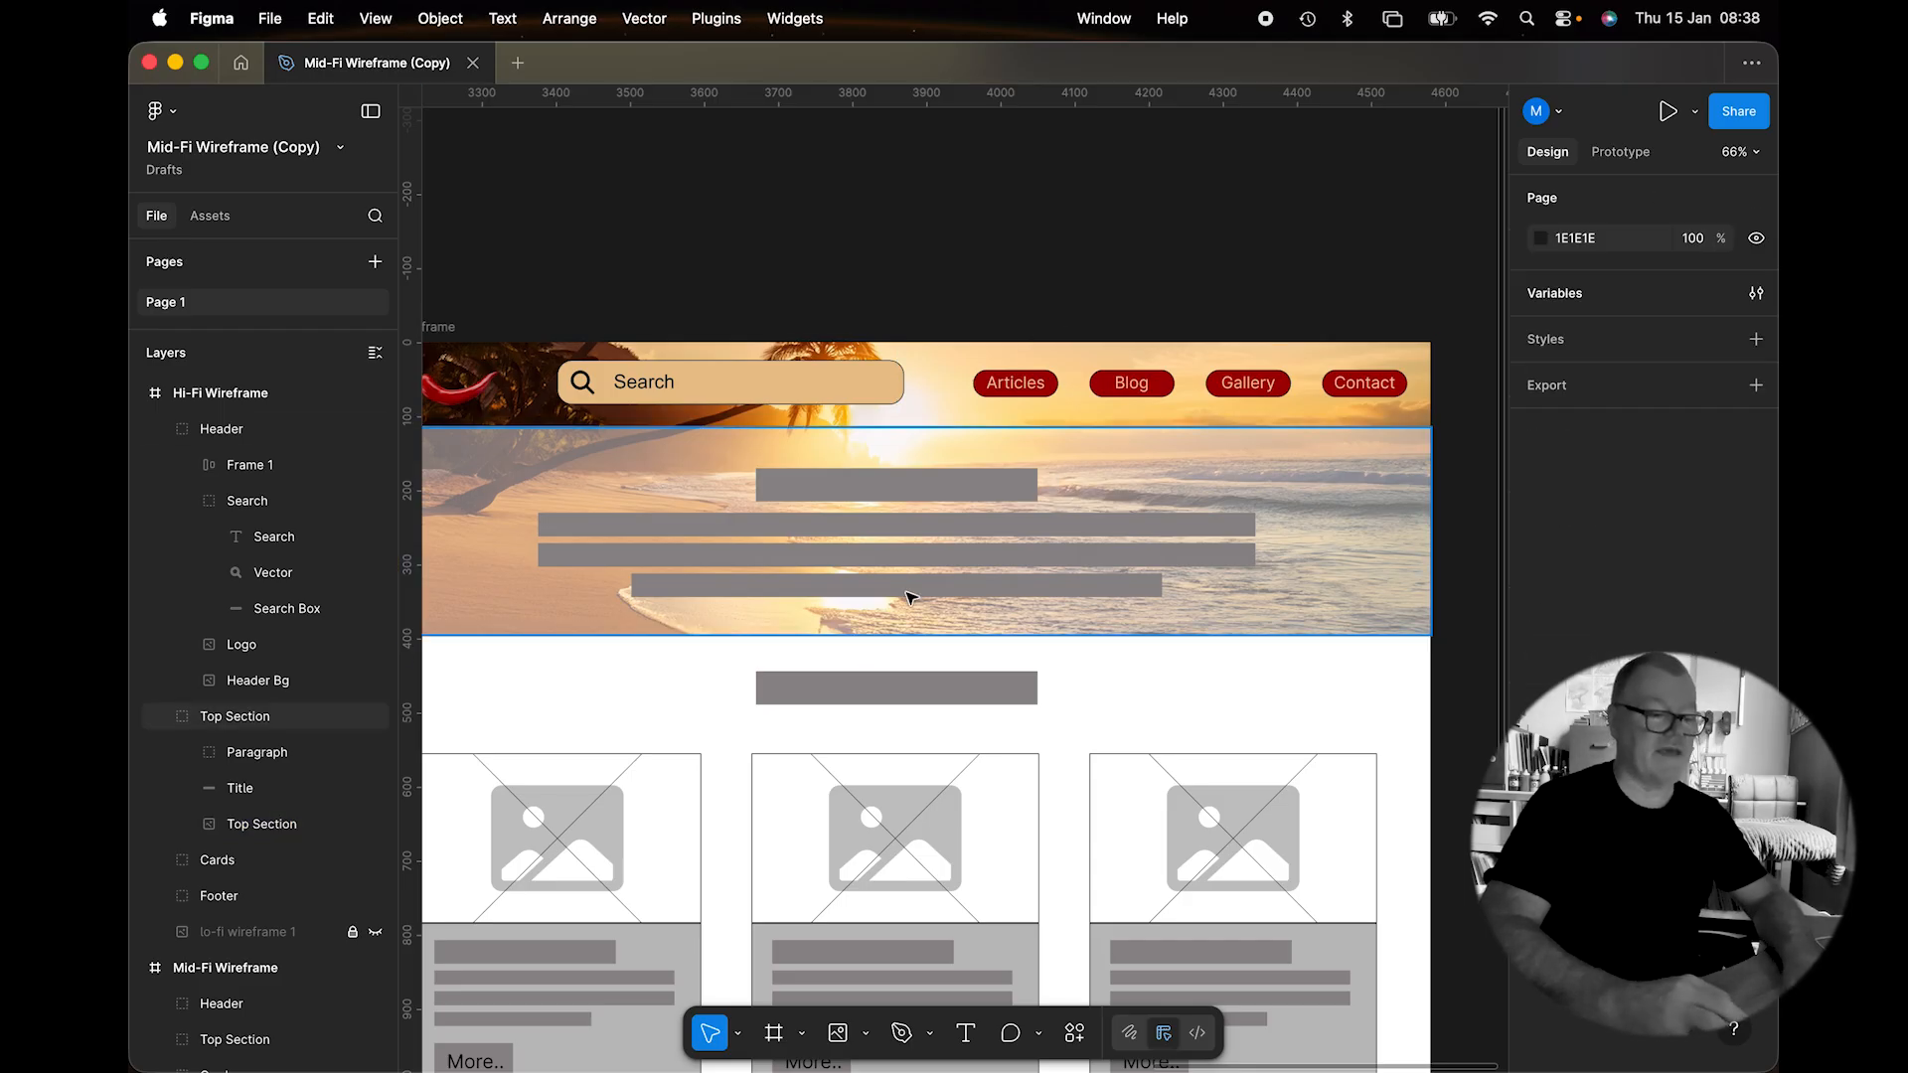
scroll(822, 545, "up", 5)
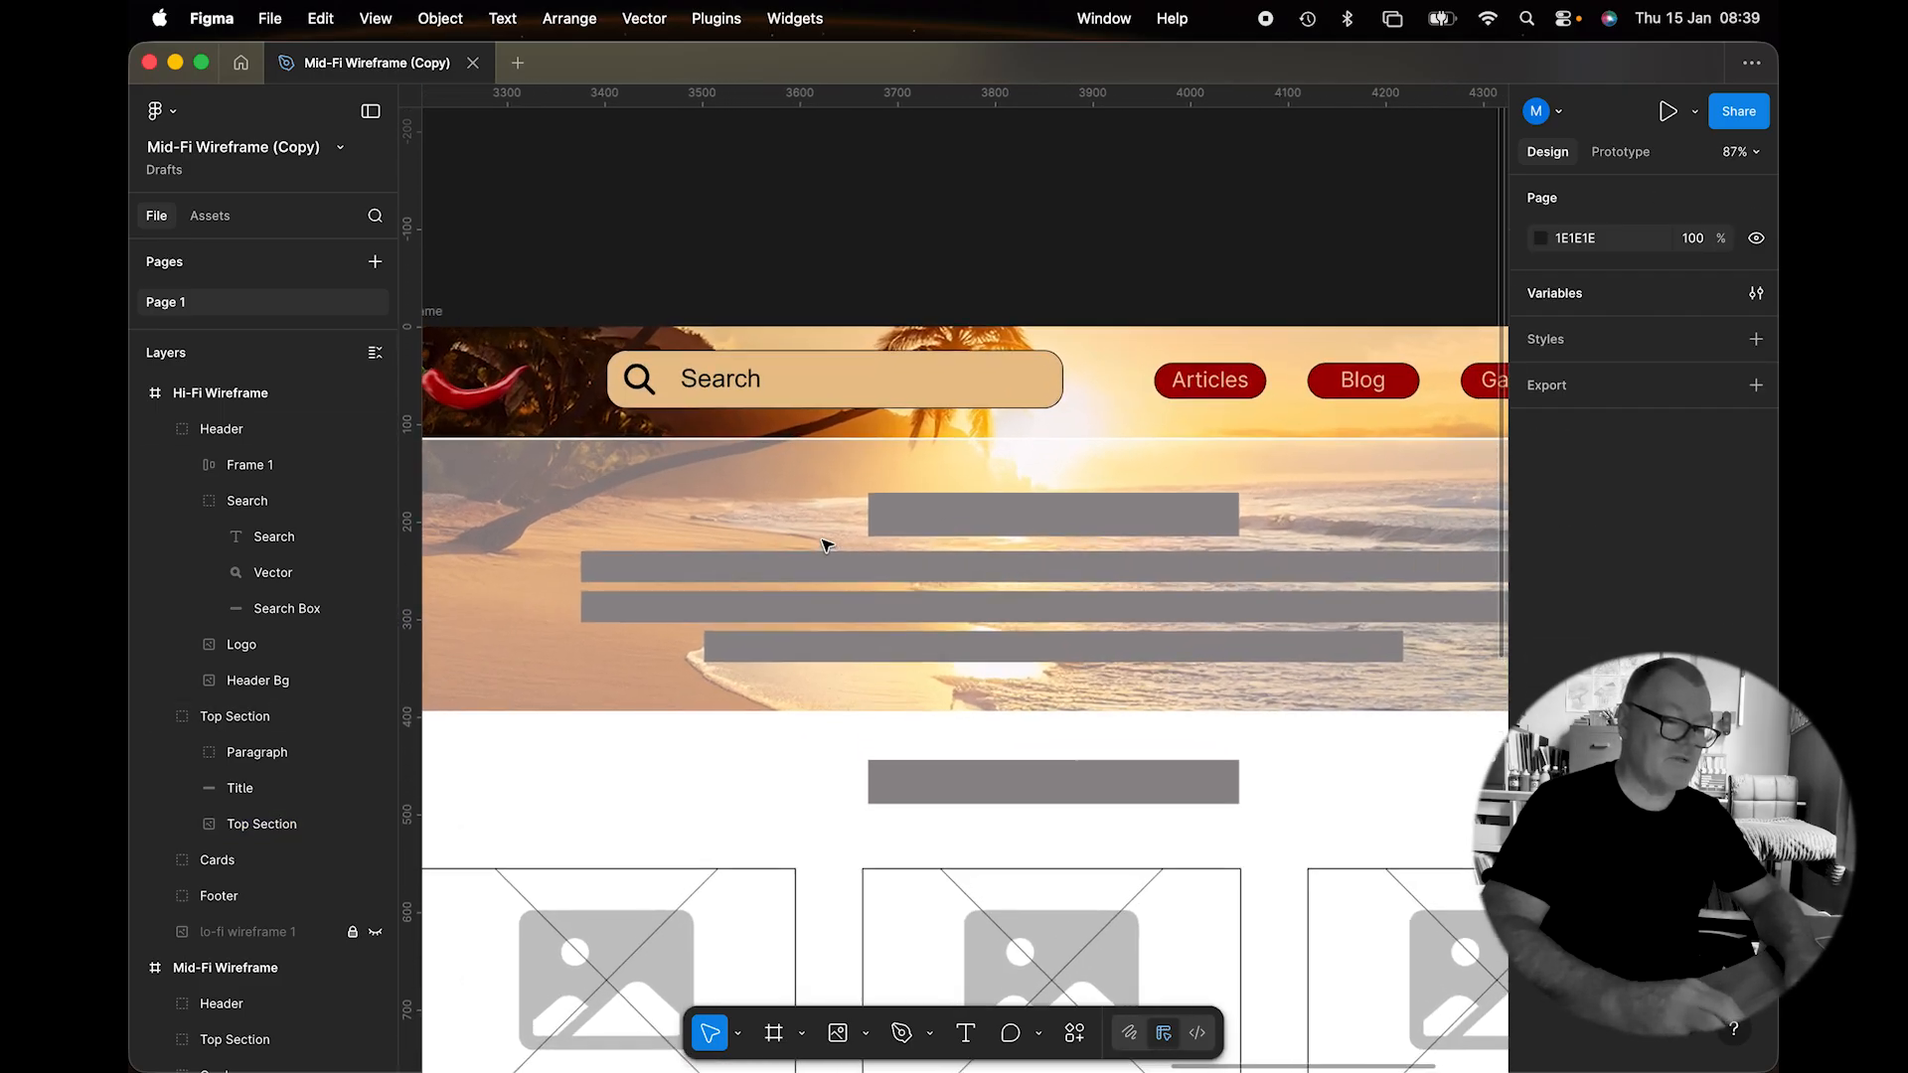
Add the 'Paradise Cooking' heading as a text box in bold, enlarged Arial.
double_click(984, 517)
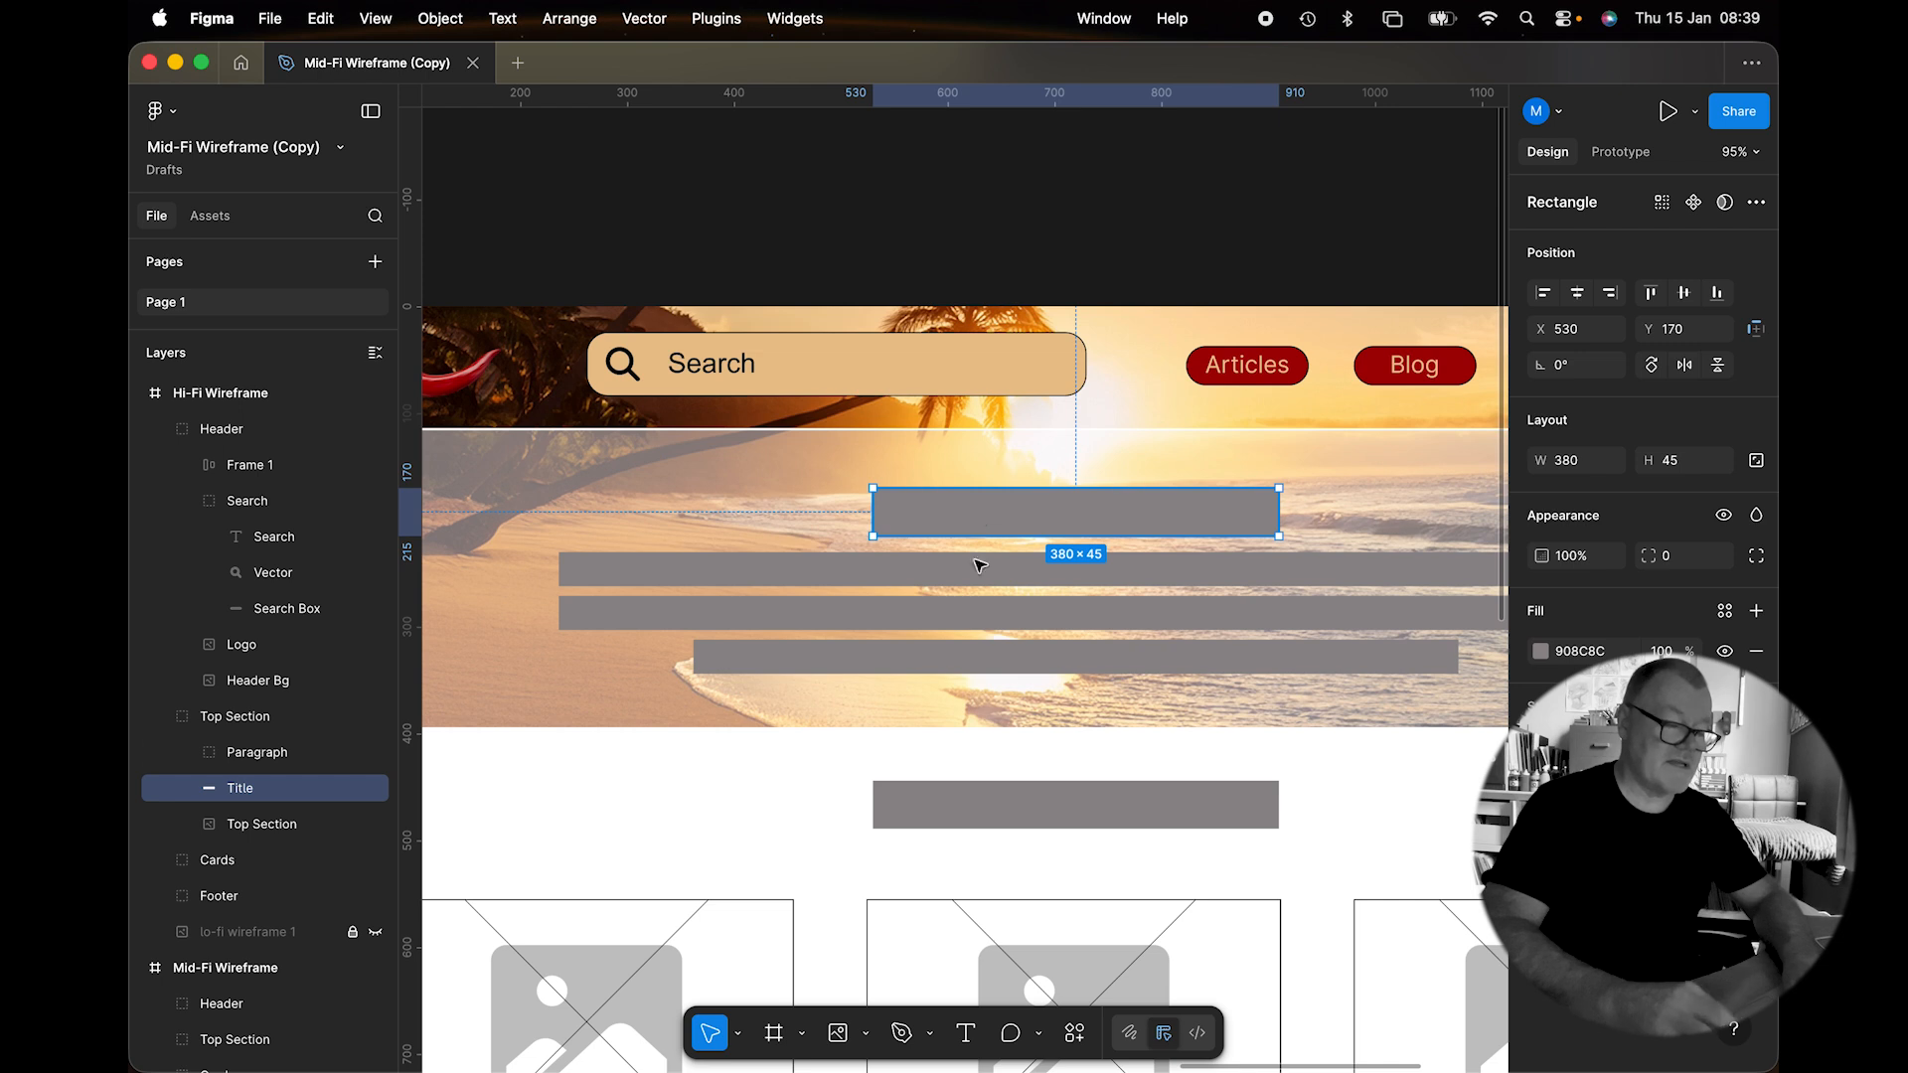
left_click(966, 1033)
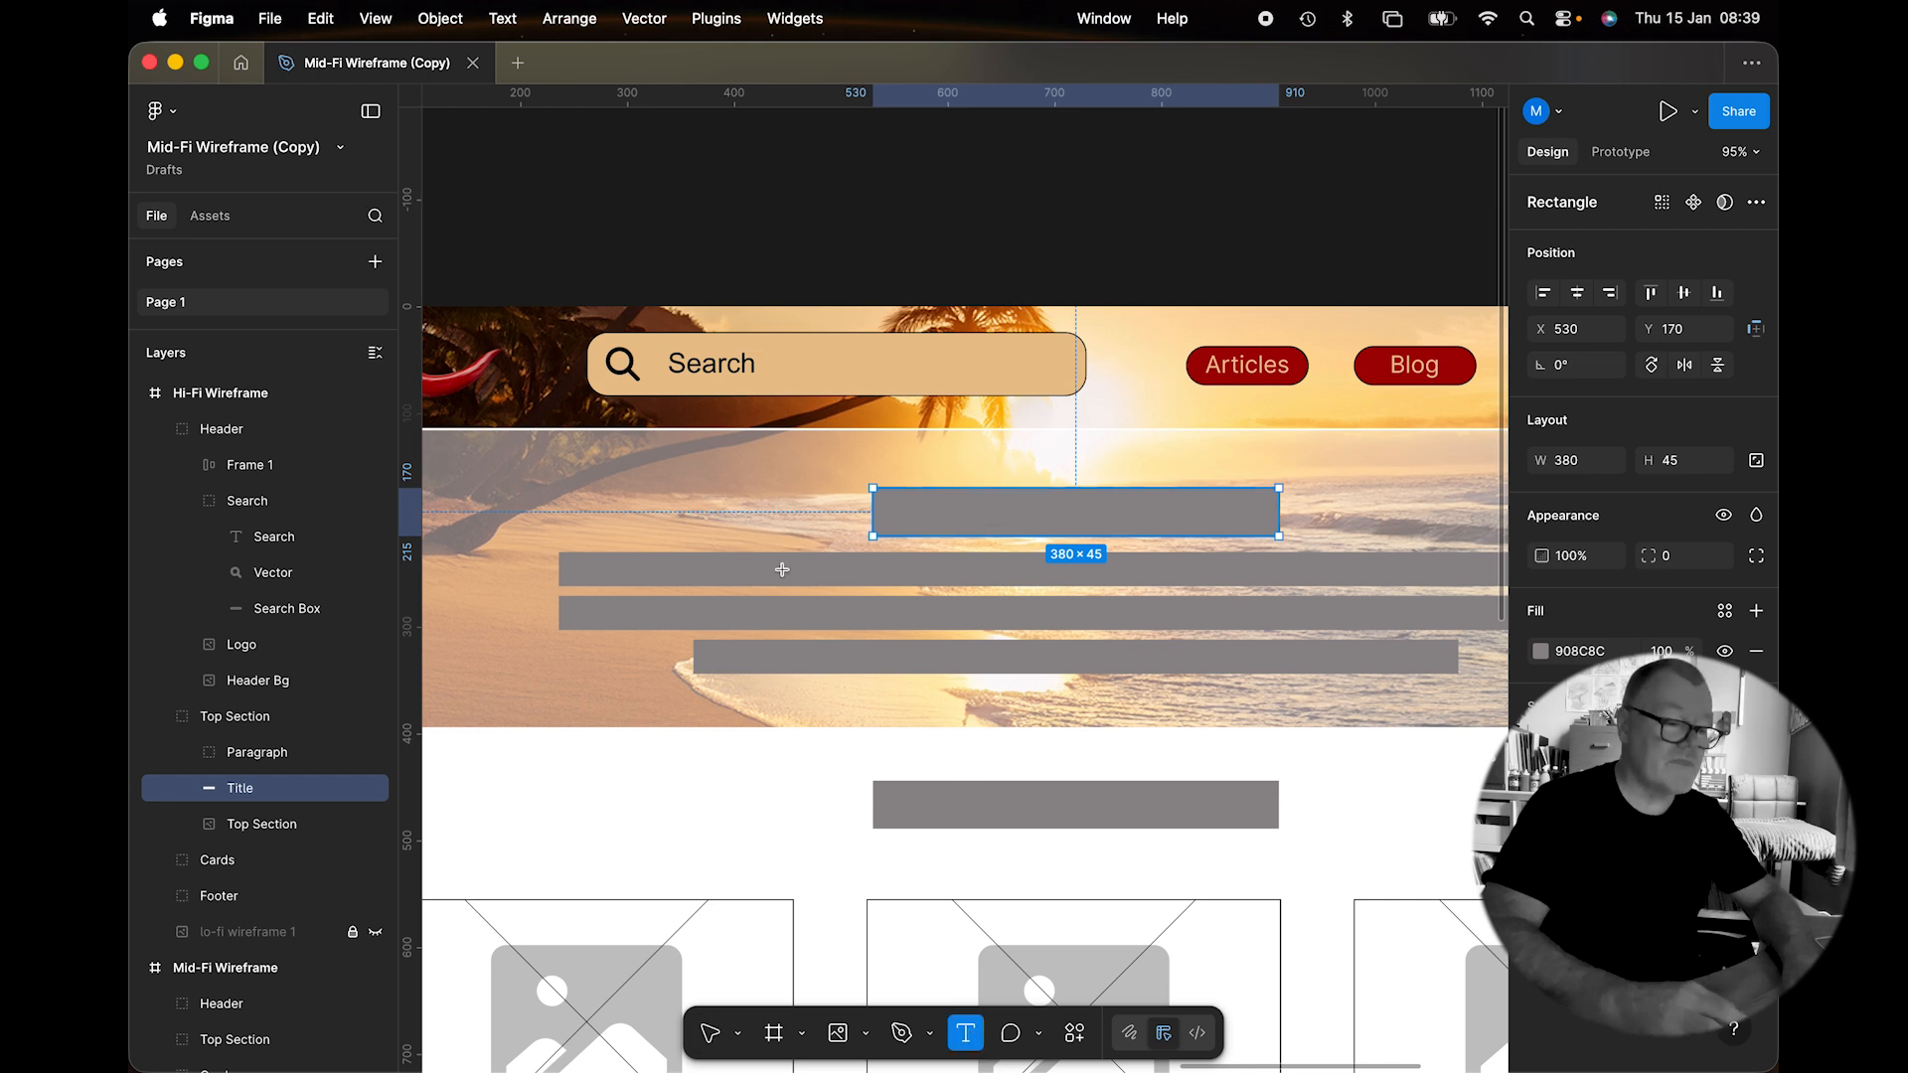
left_click(780, 497)
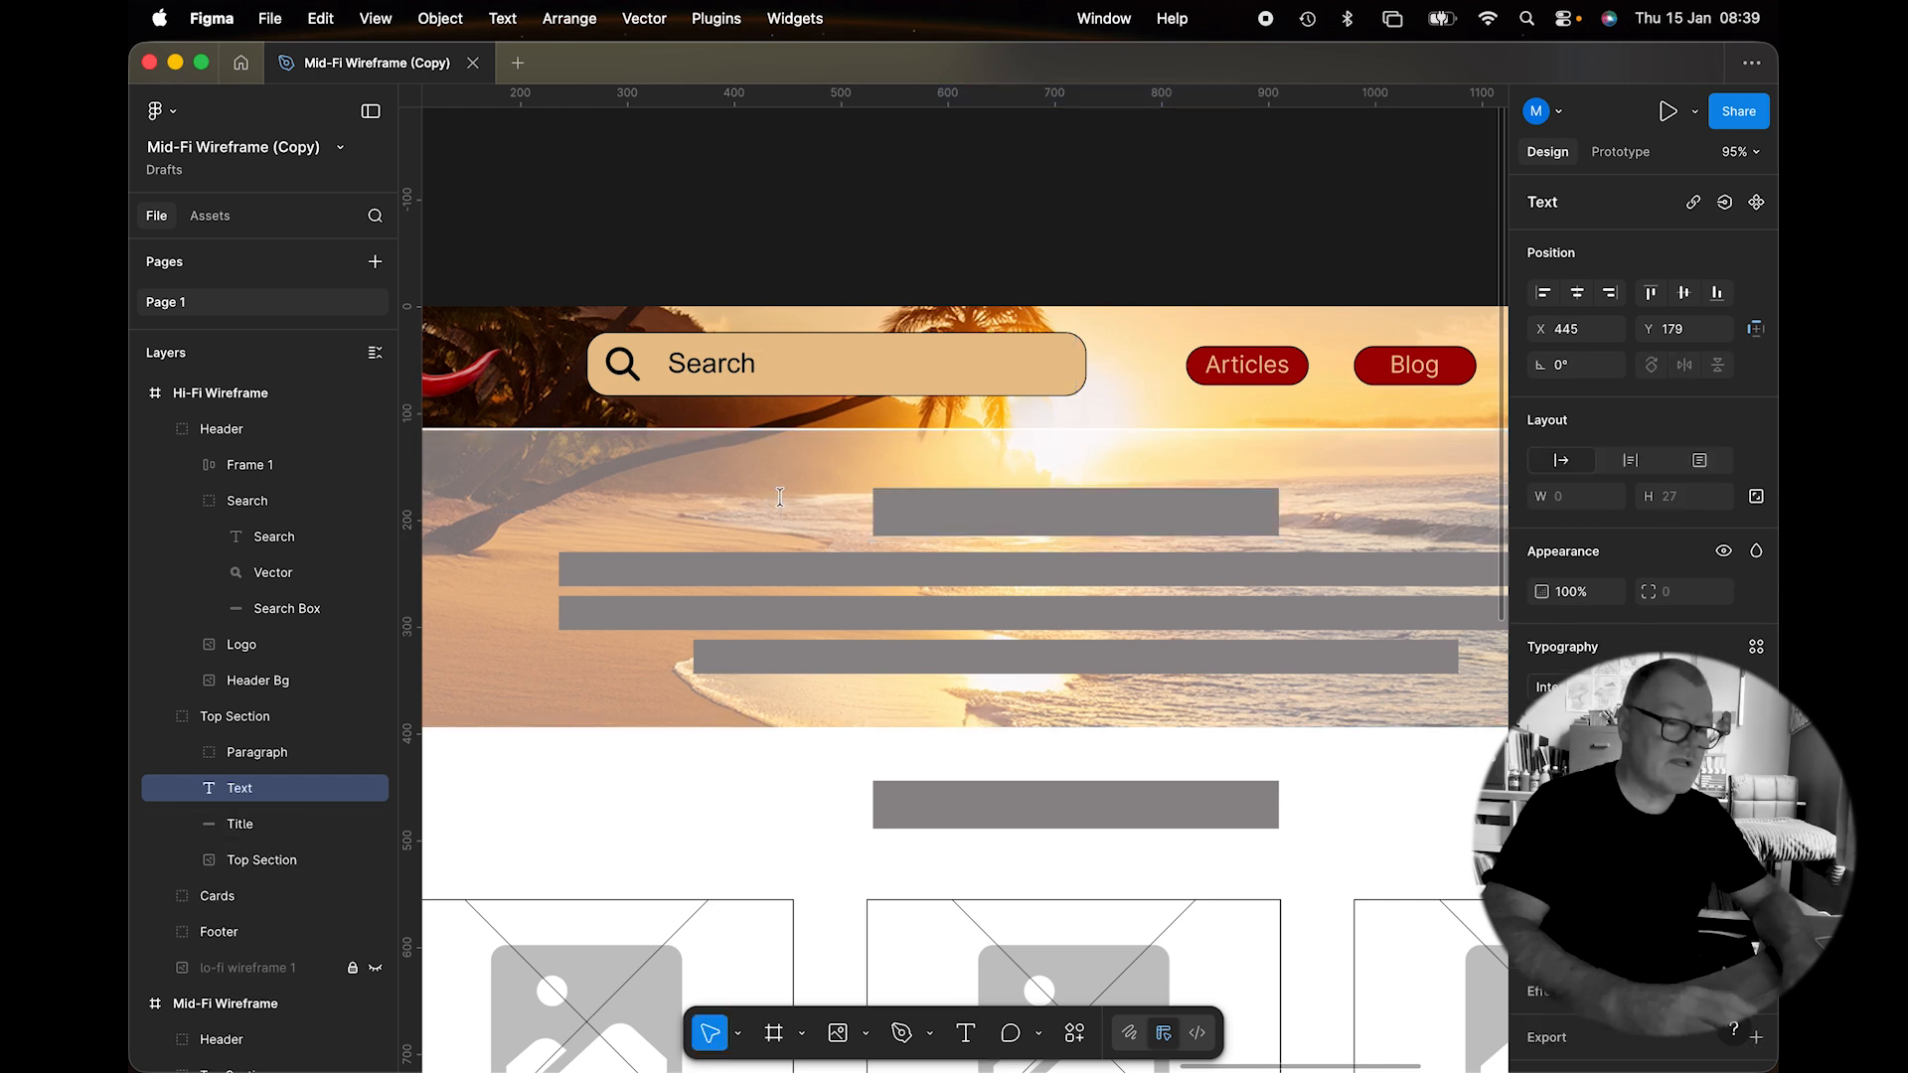
type("Curren")
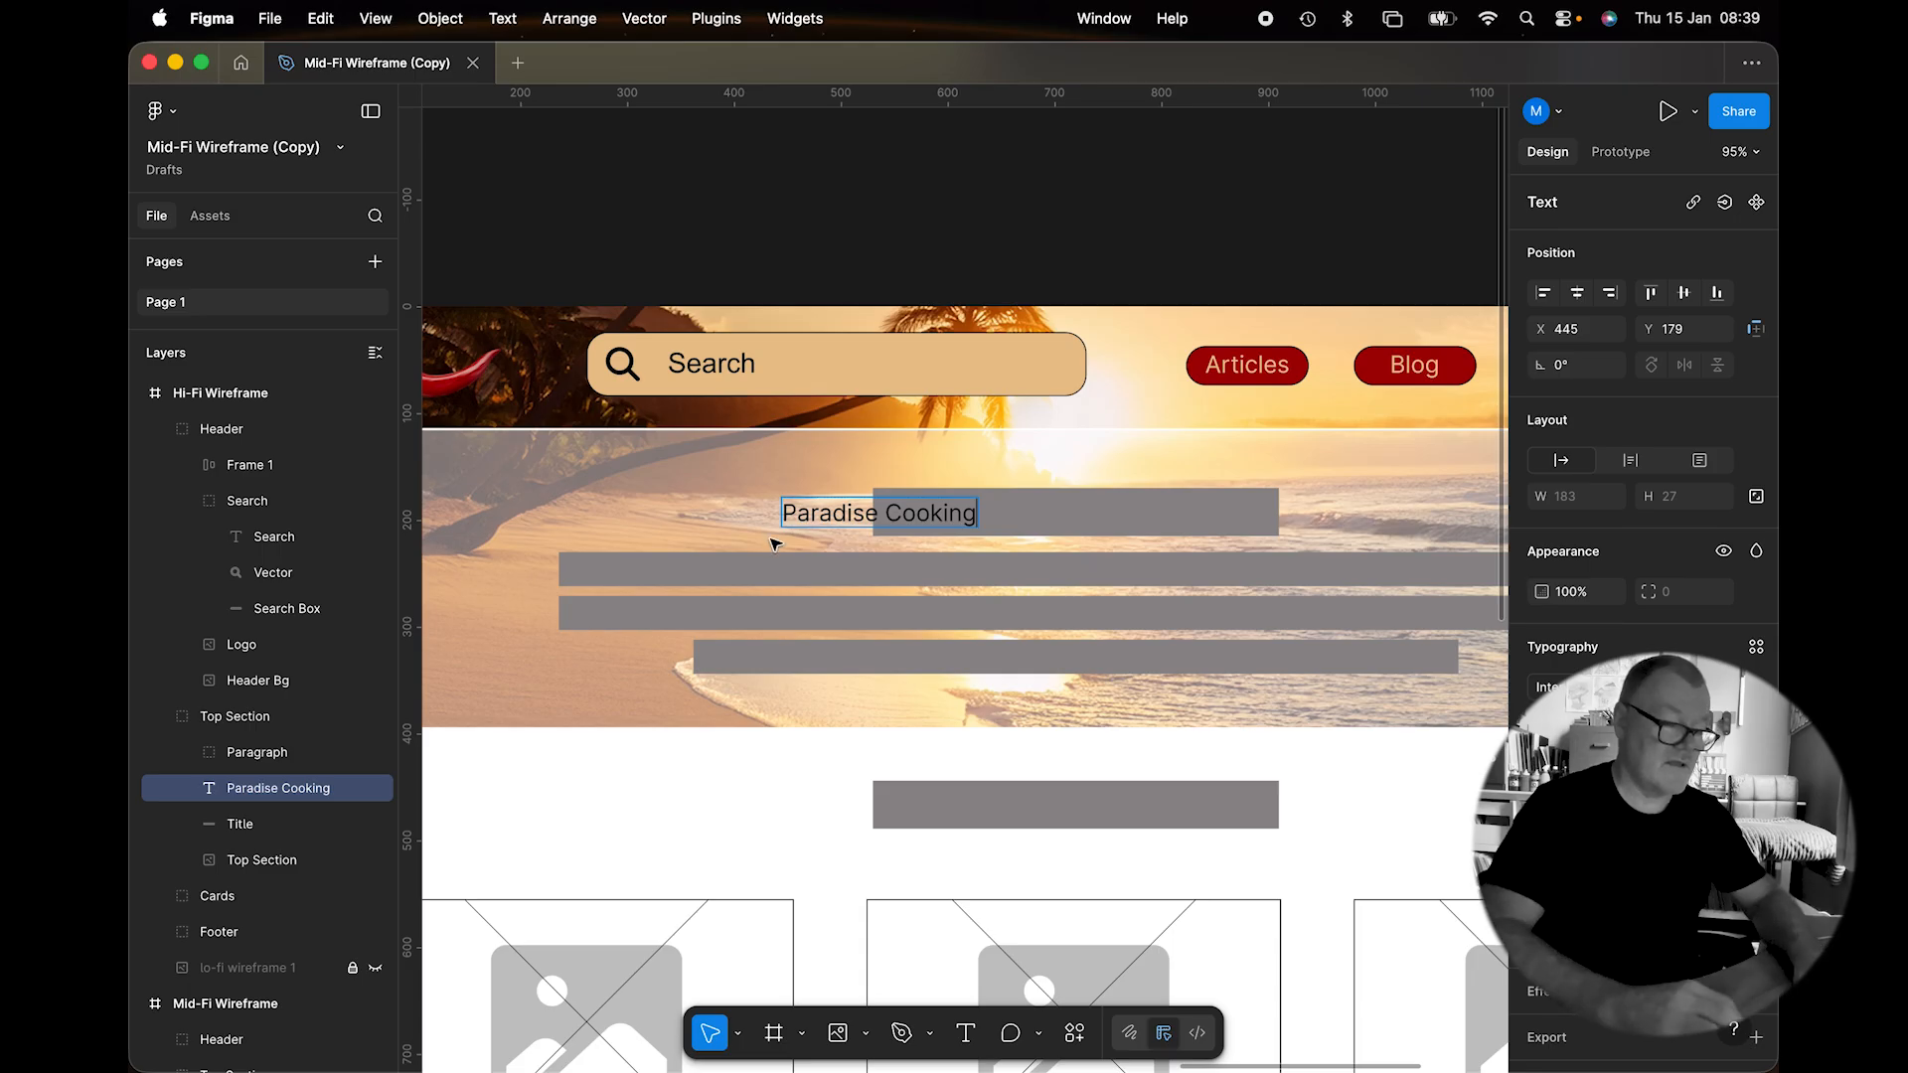
key("super+a")
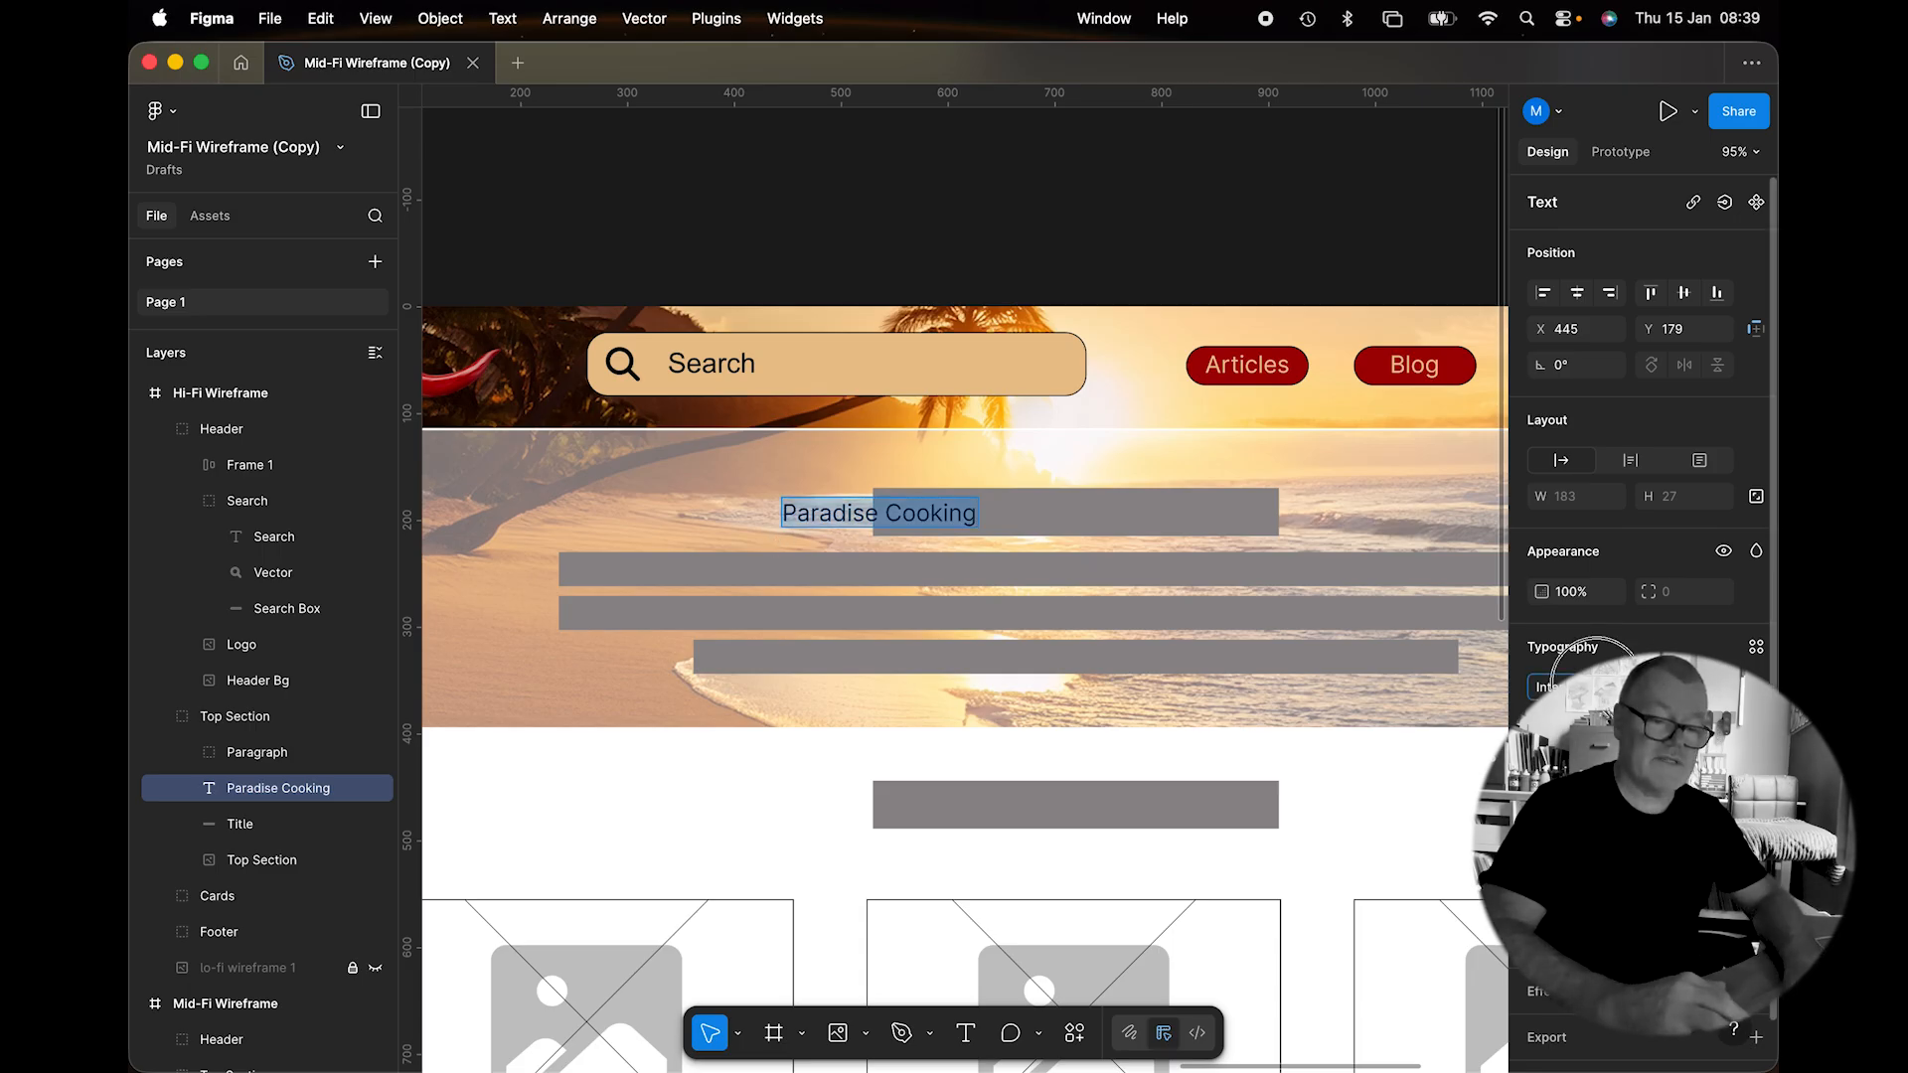
left_click(1565, 685)
type("arial")
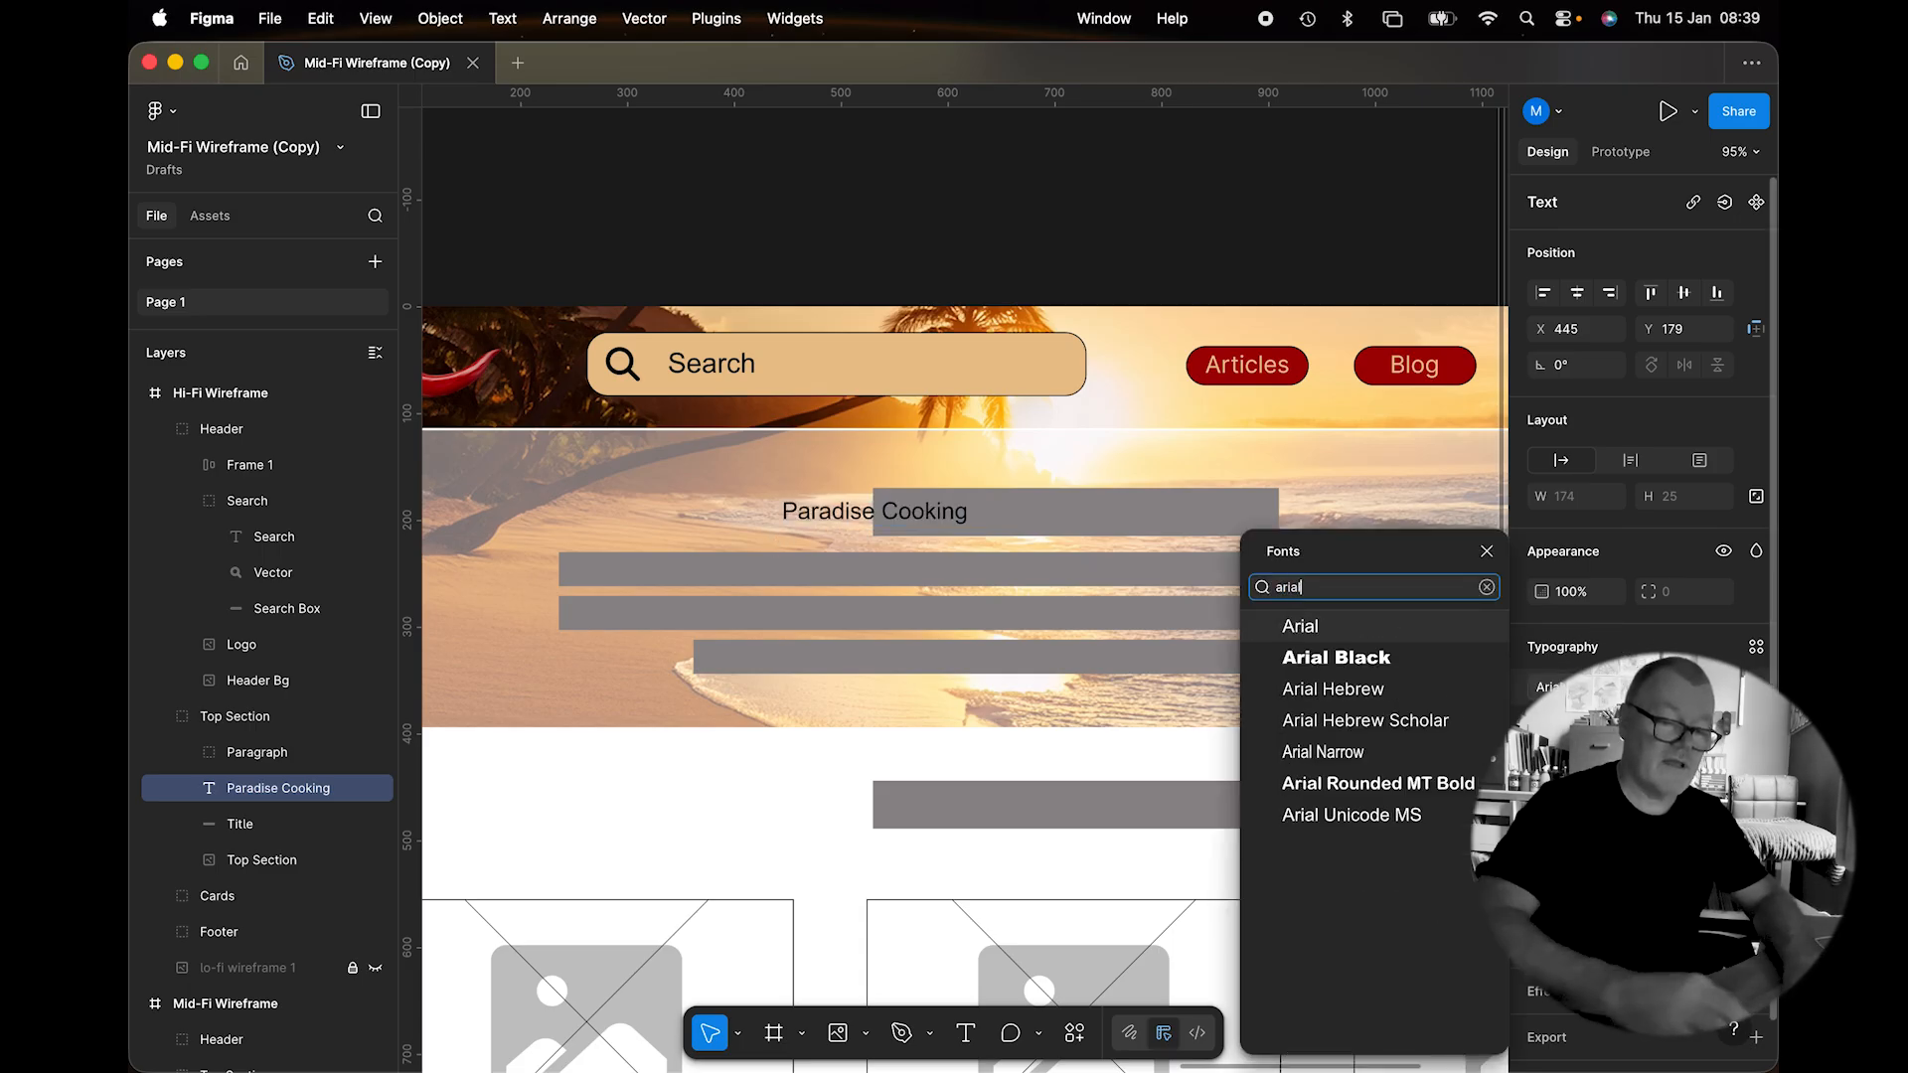
left_click(1366, 628)
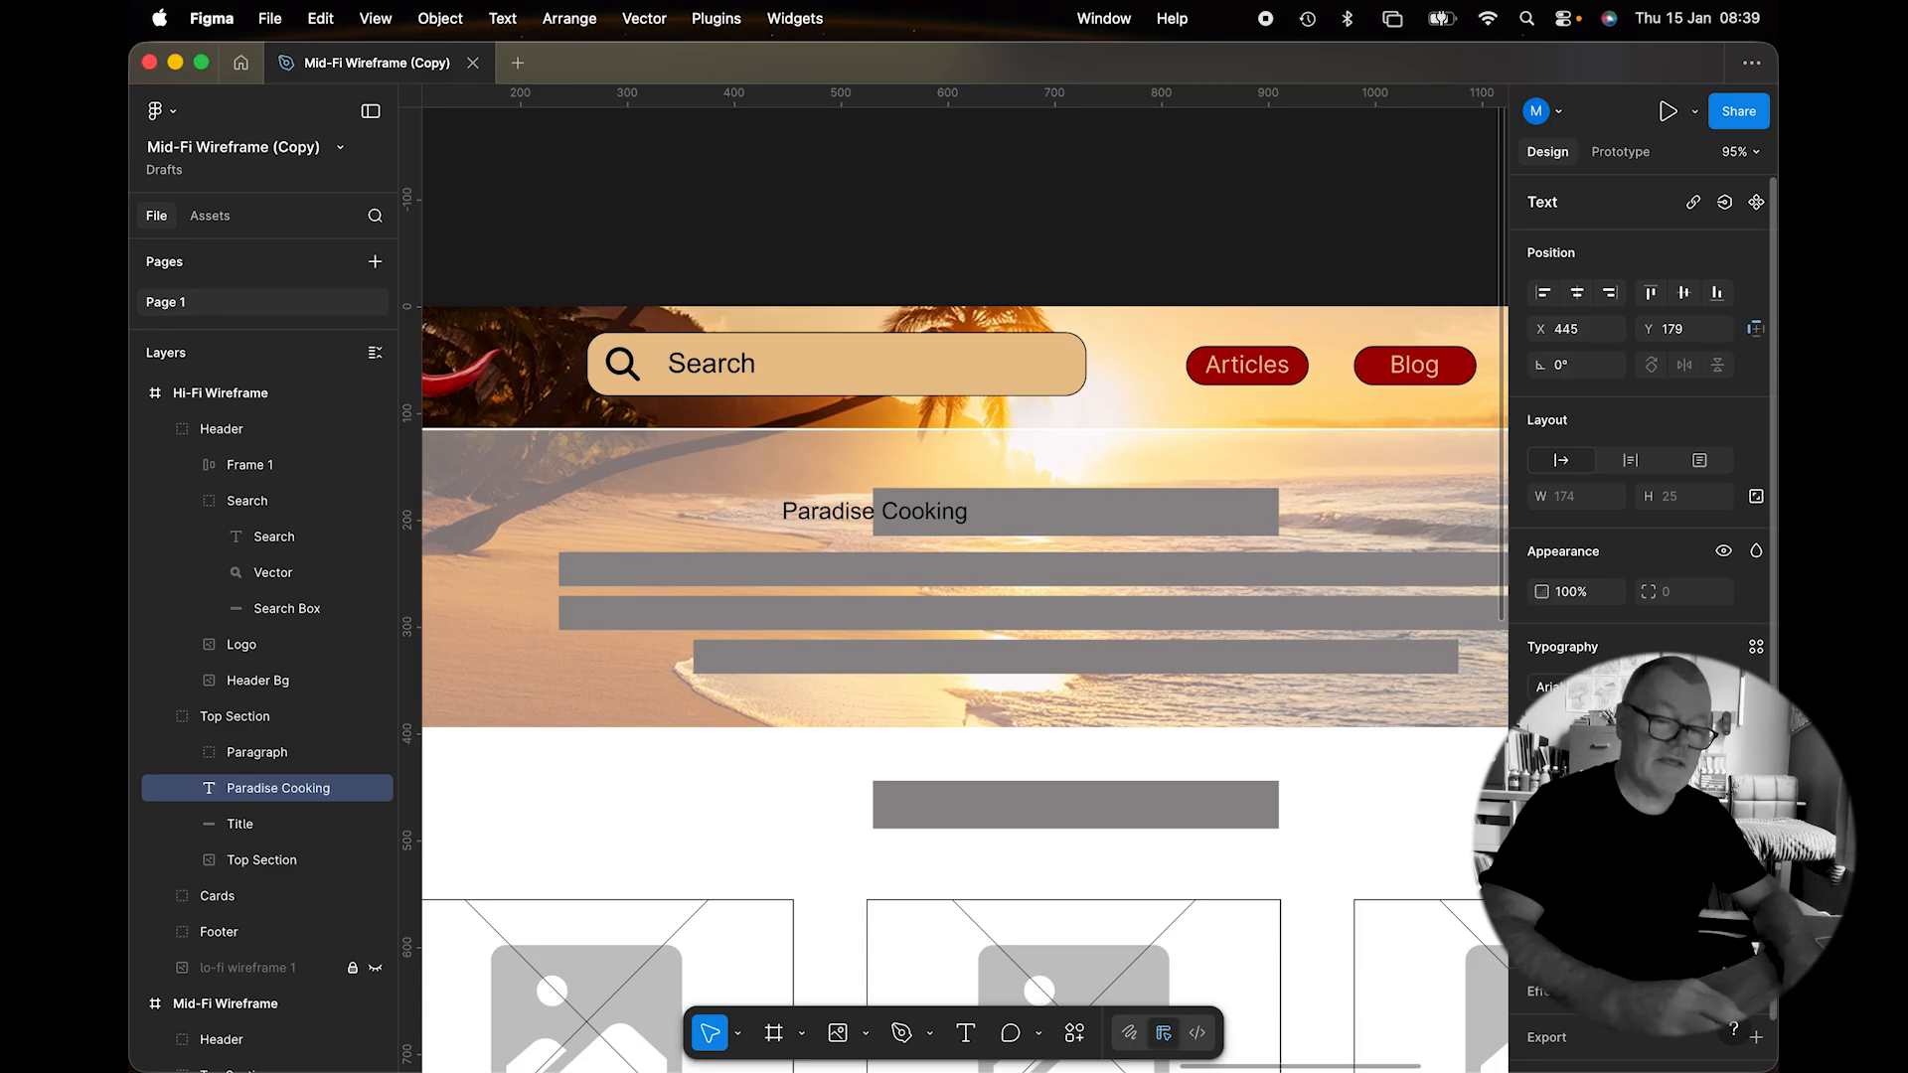
key("super+b")
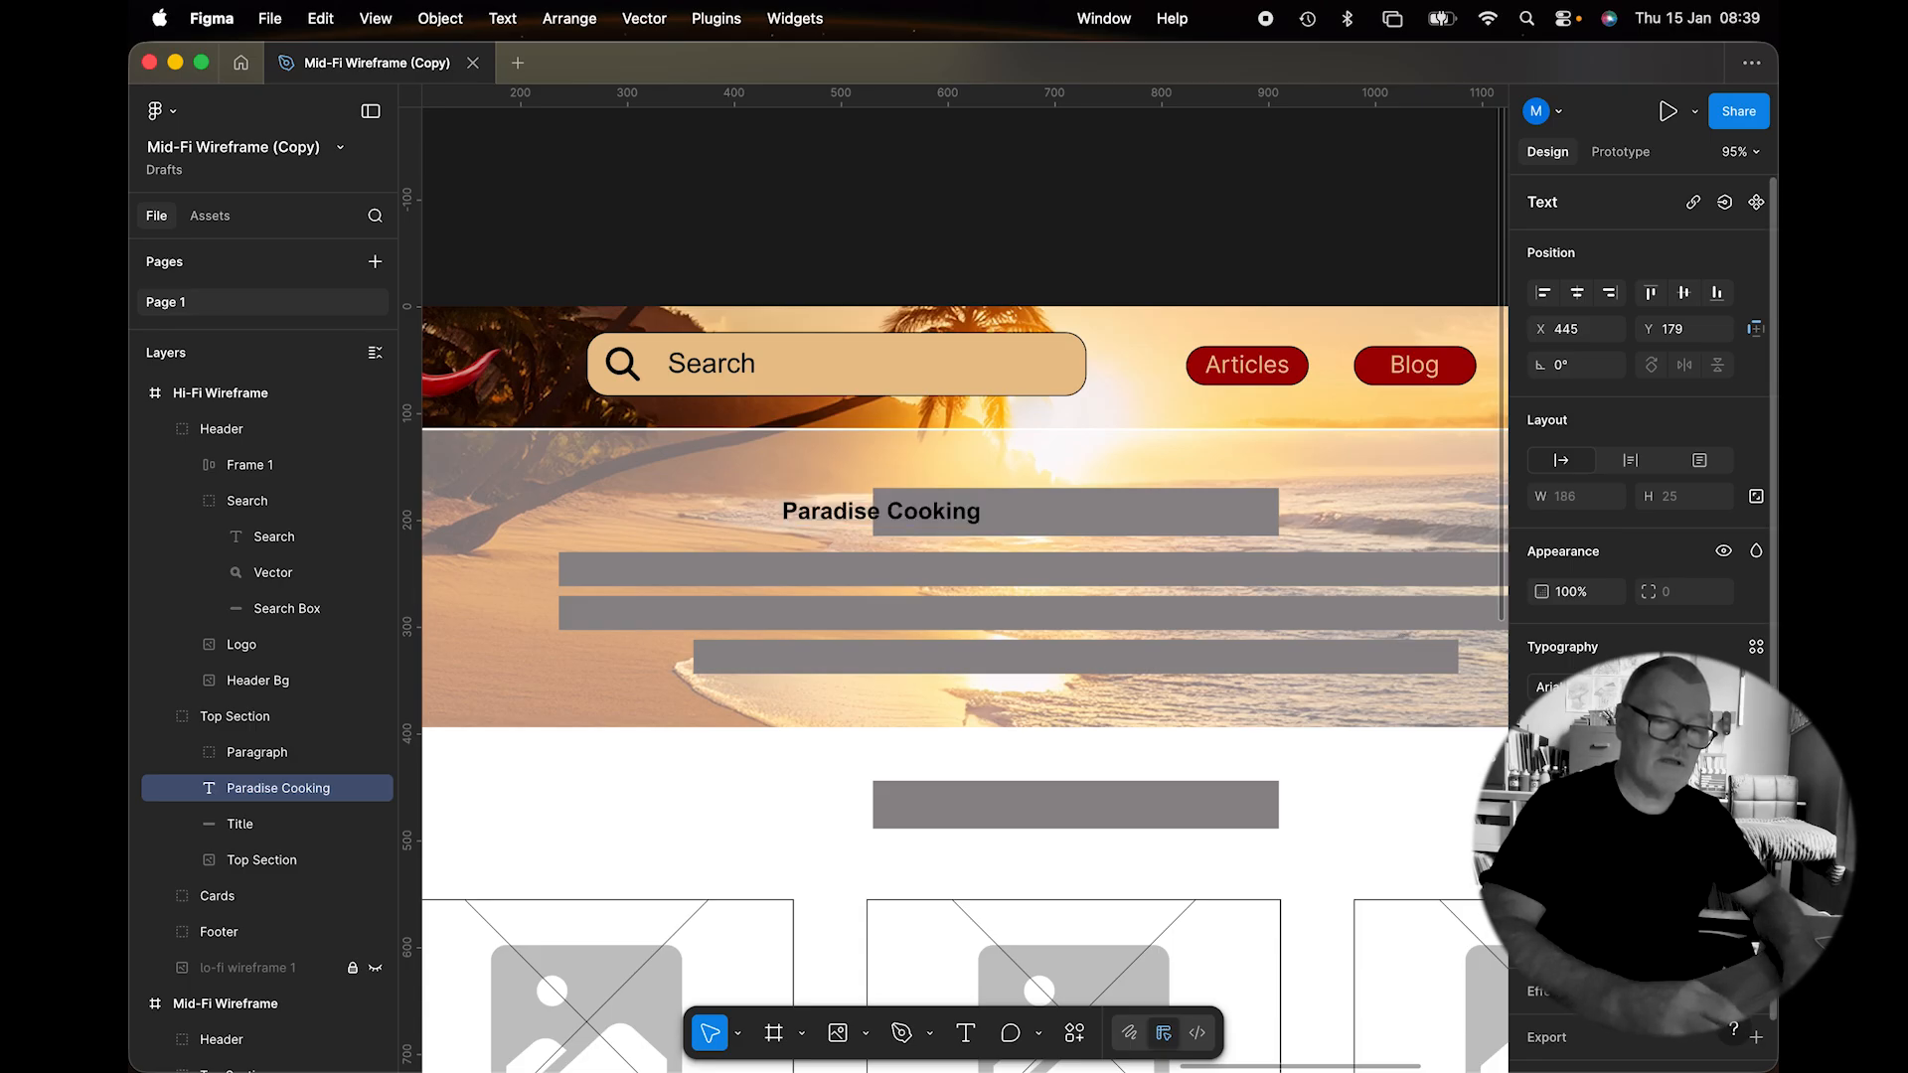
key("shift+Up")
key("Up")
key("Up")
key("Up")
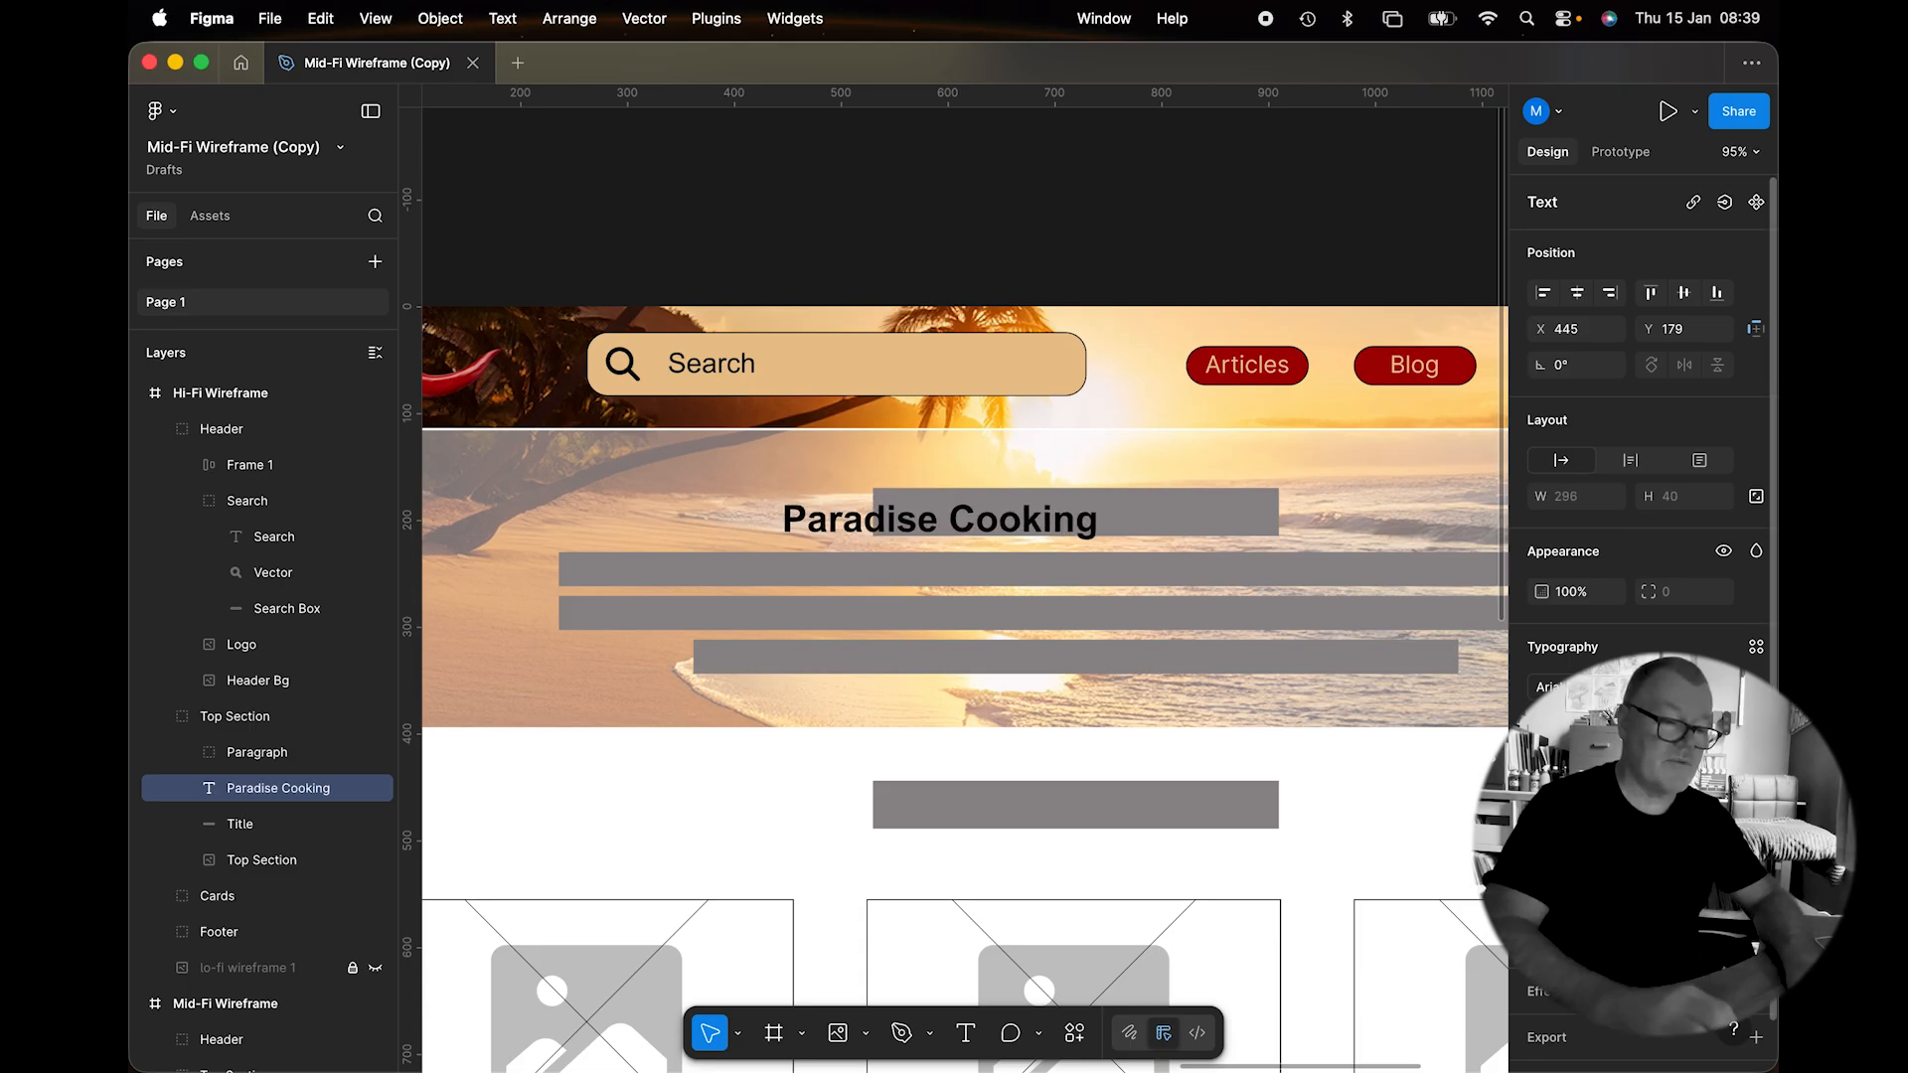
Move the heading over the title bar, apply the red colour style, and delete the grey bar.
left_click(815, 540)
left_click_drag(815, 519, 949, 510)
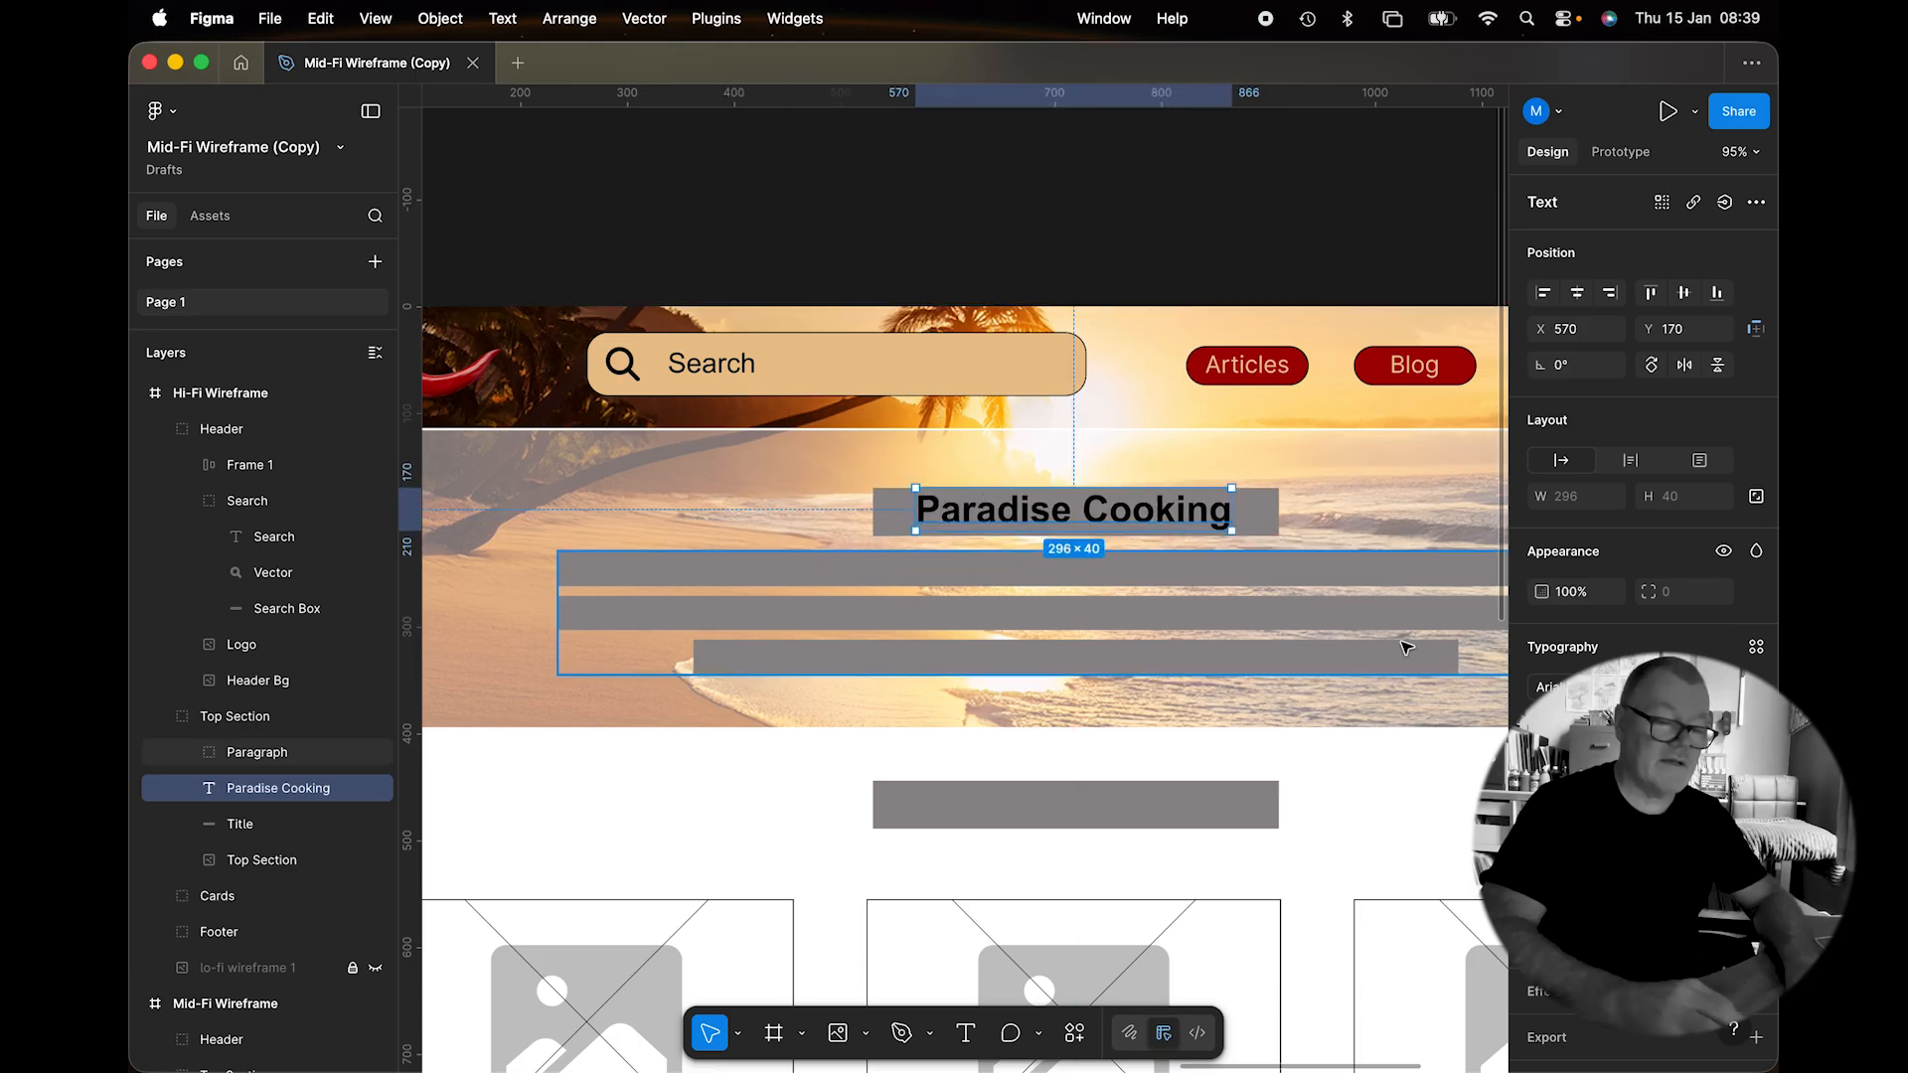
left_click(1542, 901)
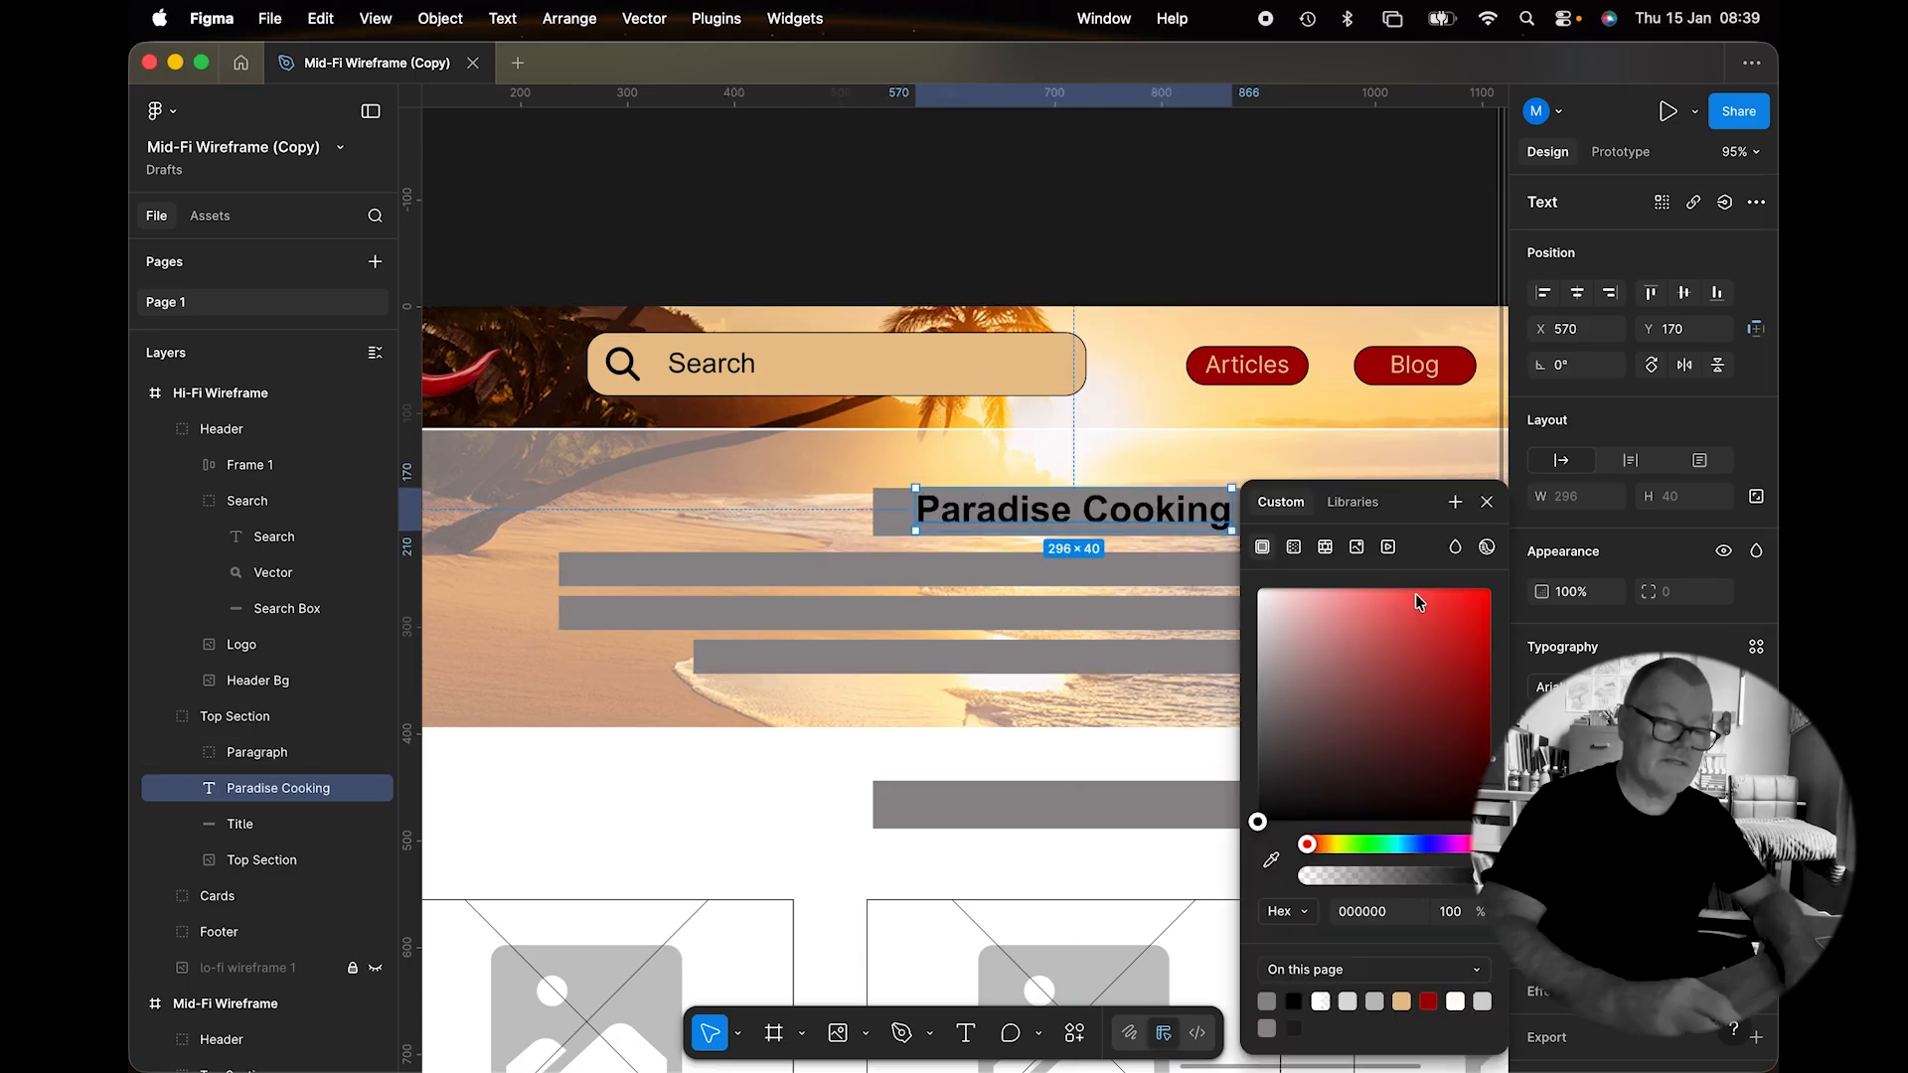
left_click(1350, 507)
left_click(1325, 652)
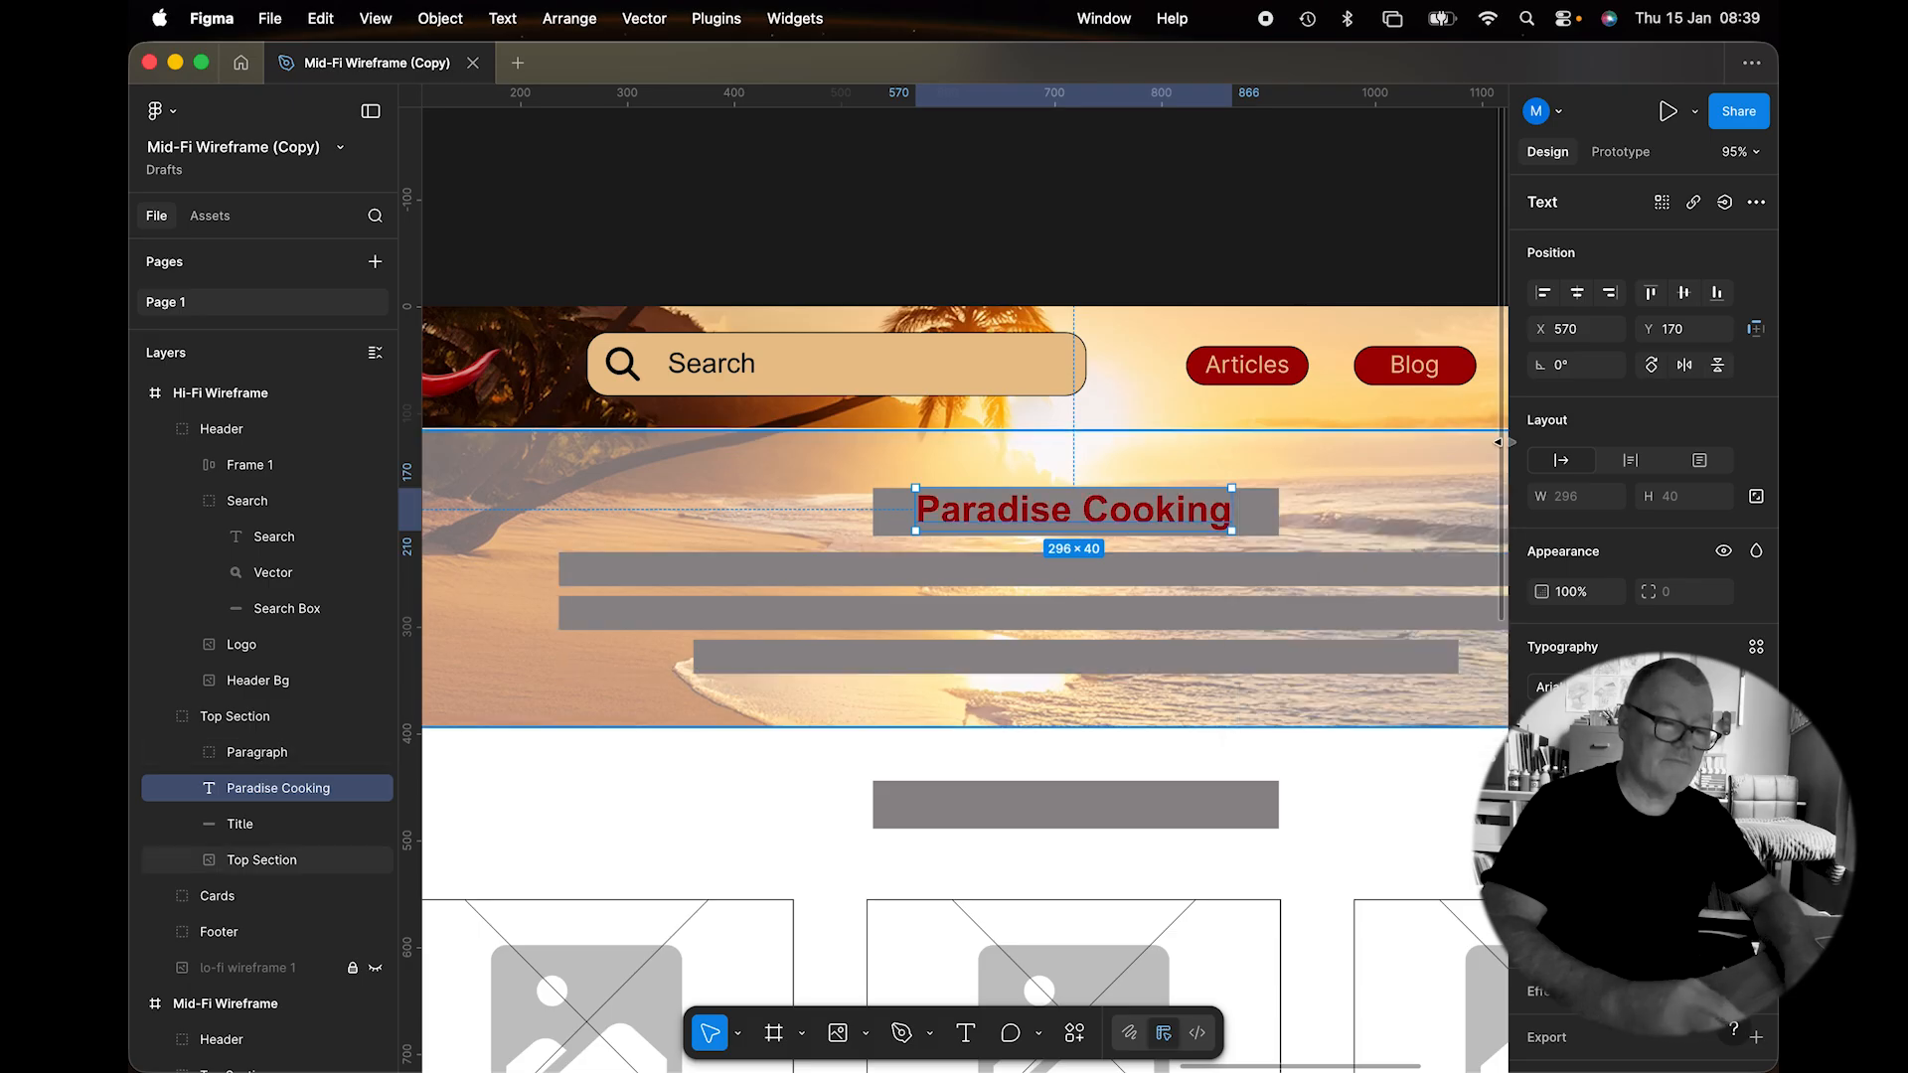
left_click(1272, 512)
key("BackSpace")
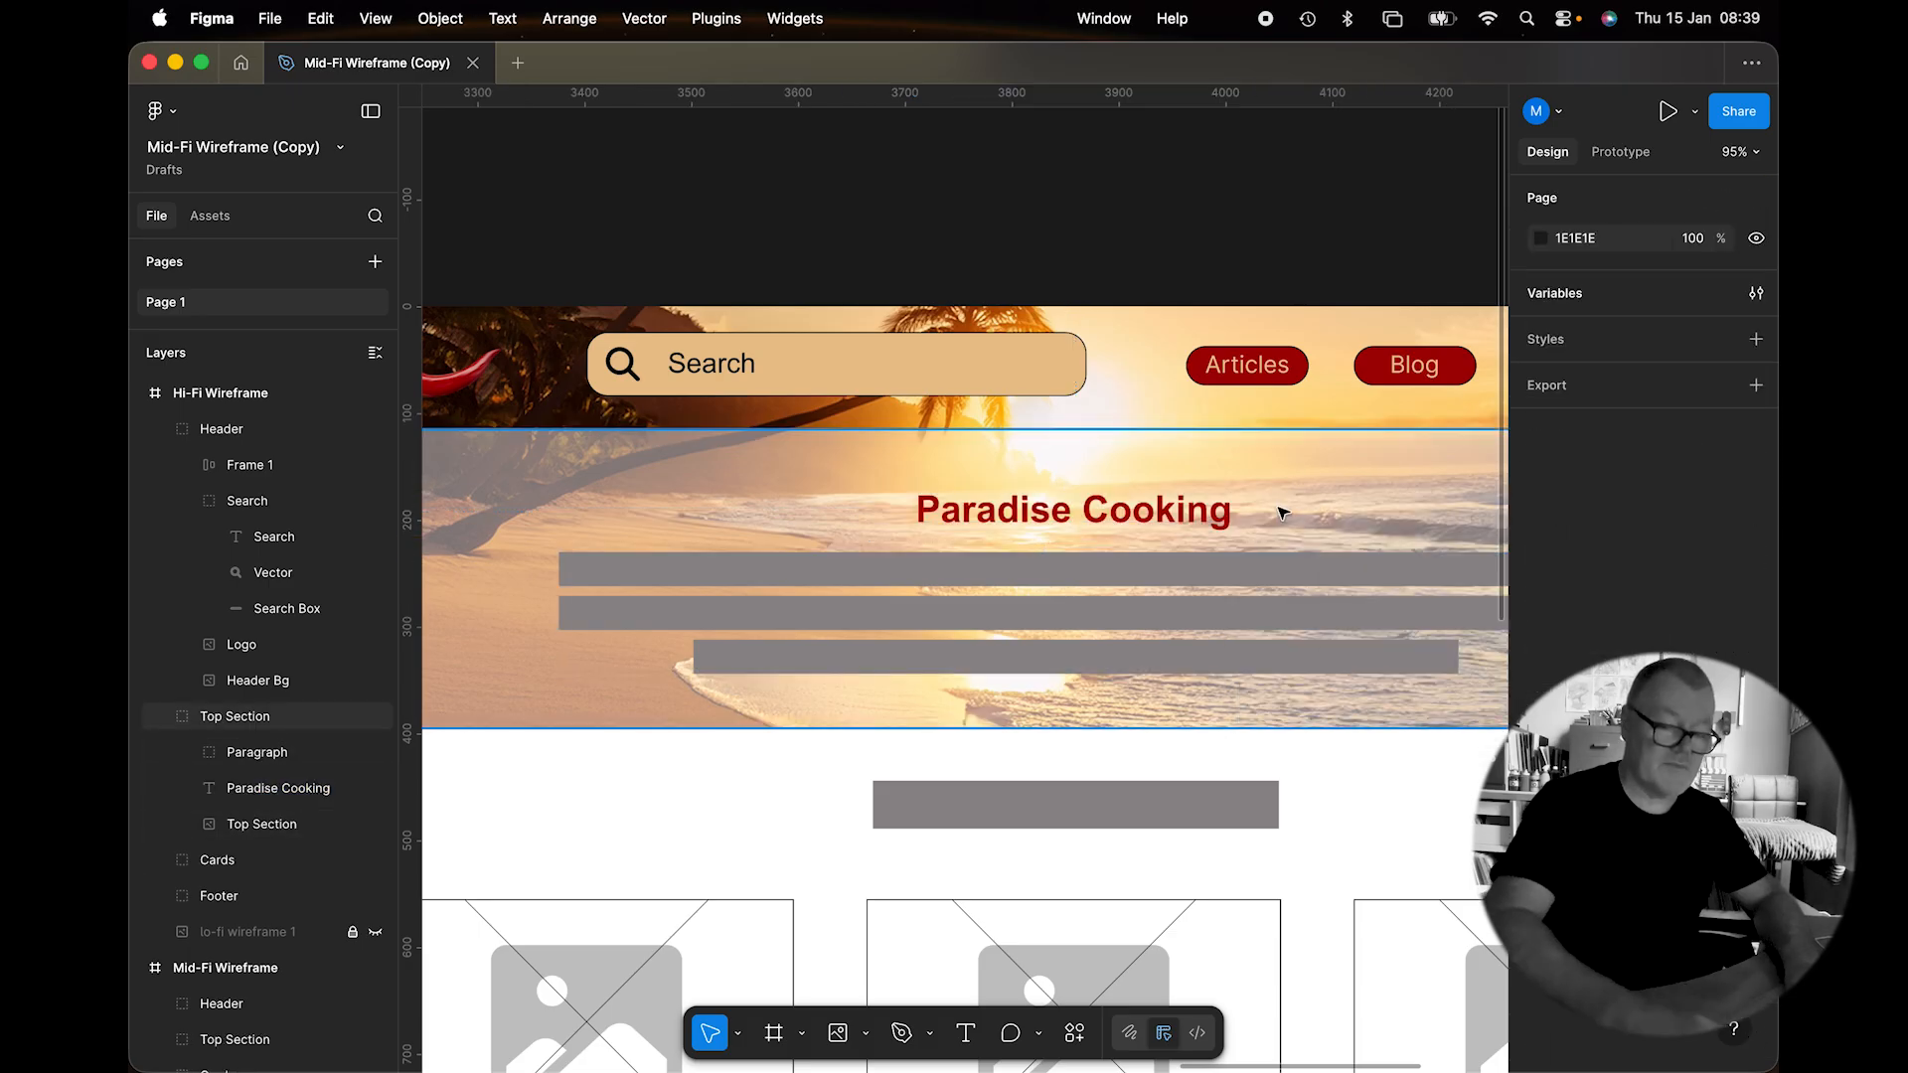
Draw a text box over the paragraph bars and fill it with Lorem Ipsum plugin text.
scroll(1196, 513, "down", 5)
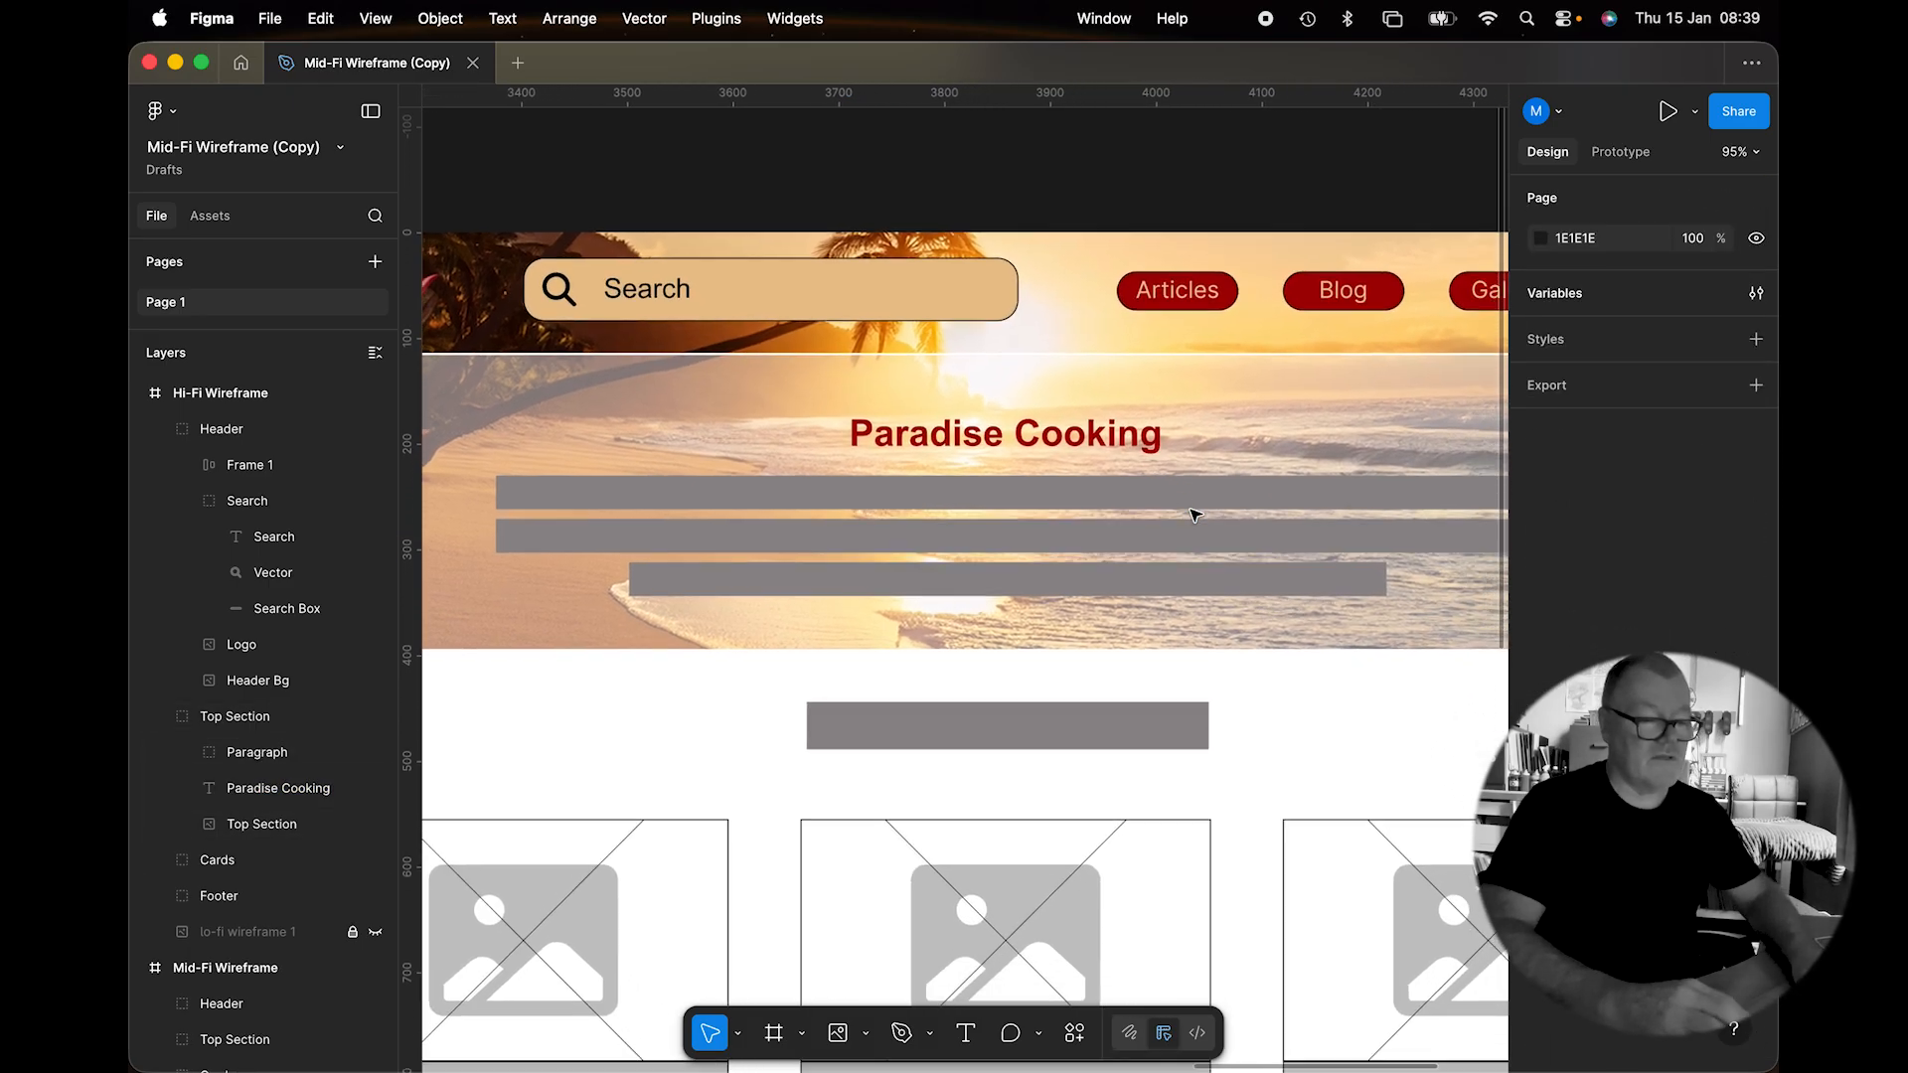
scroll(1195, 514, "right", 1)
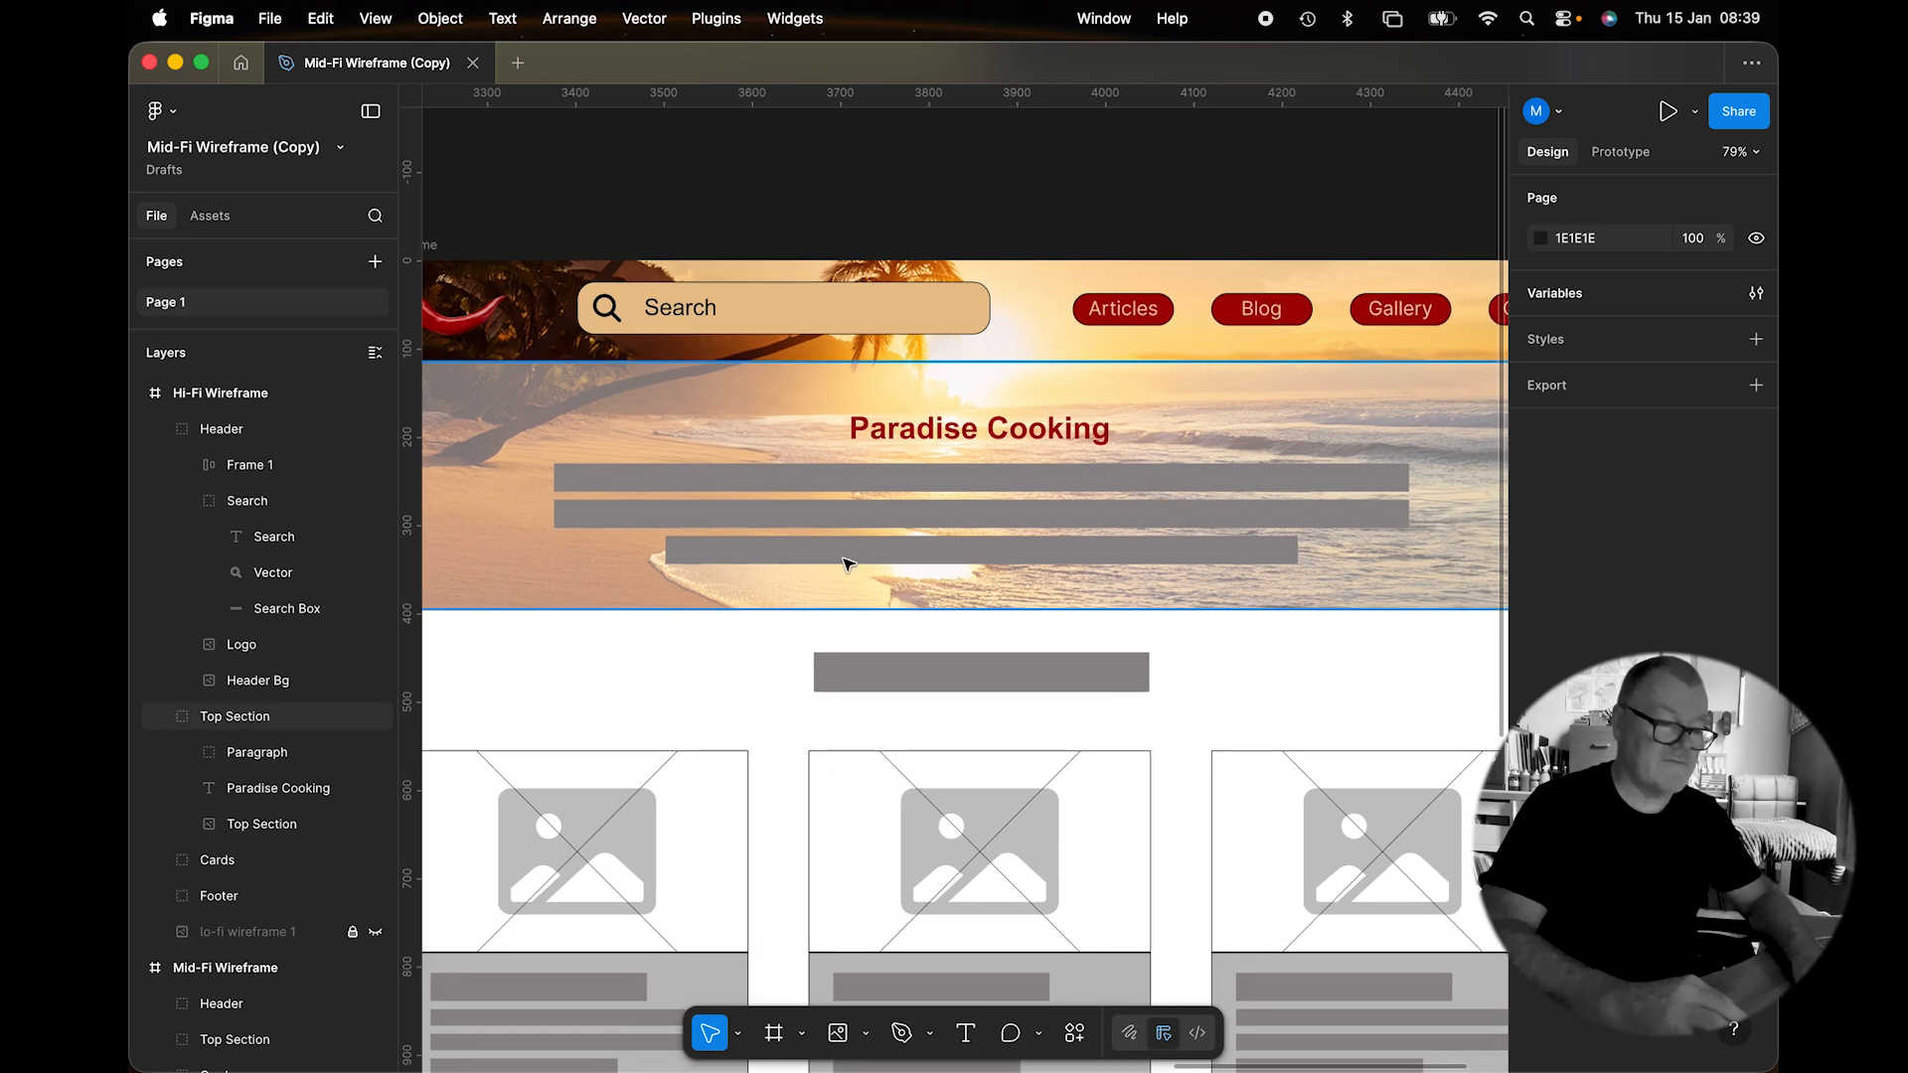
left_click(965, 1033)
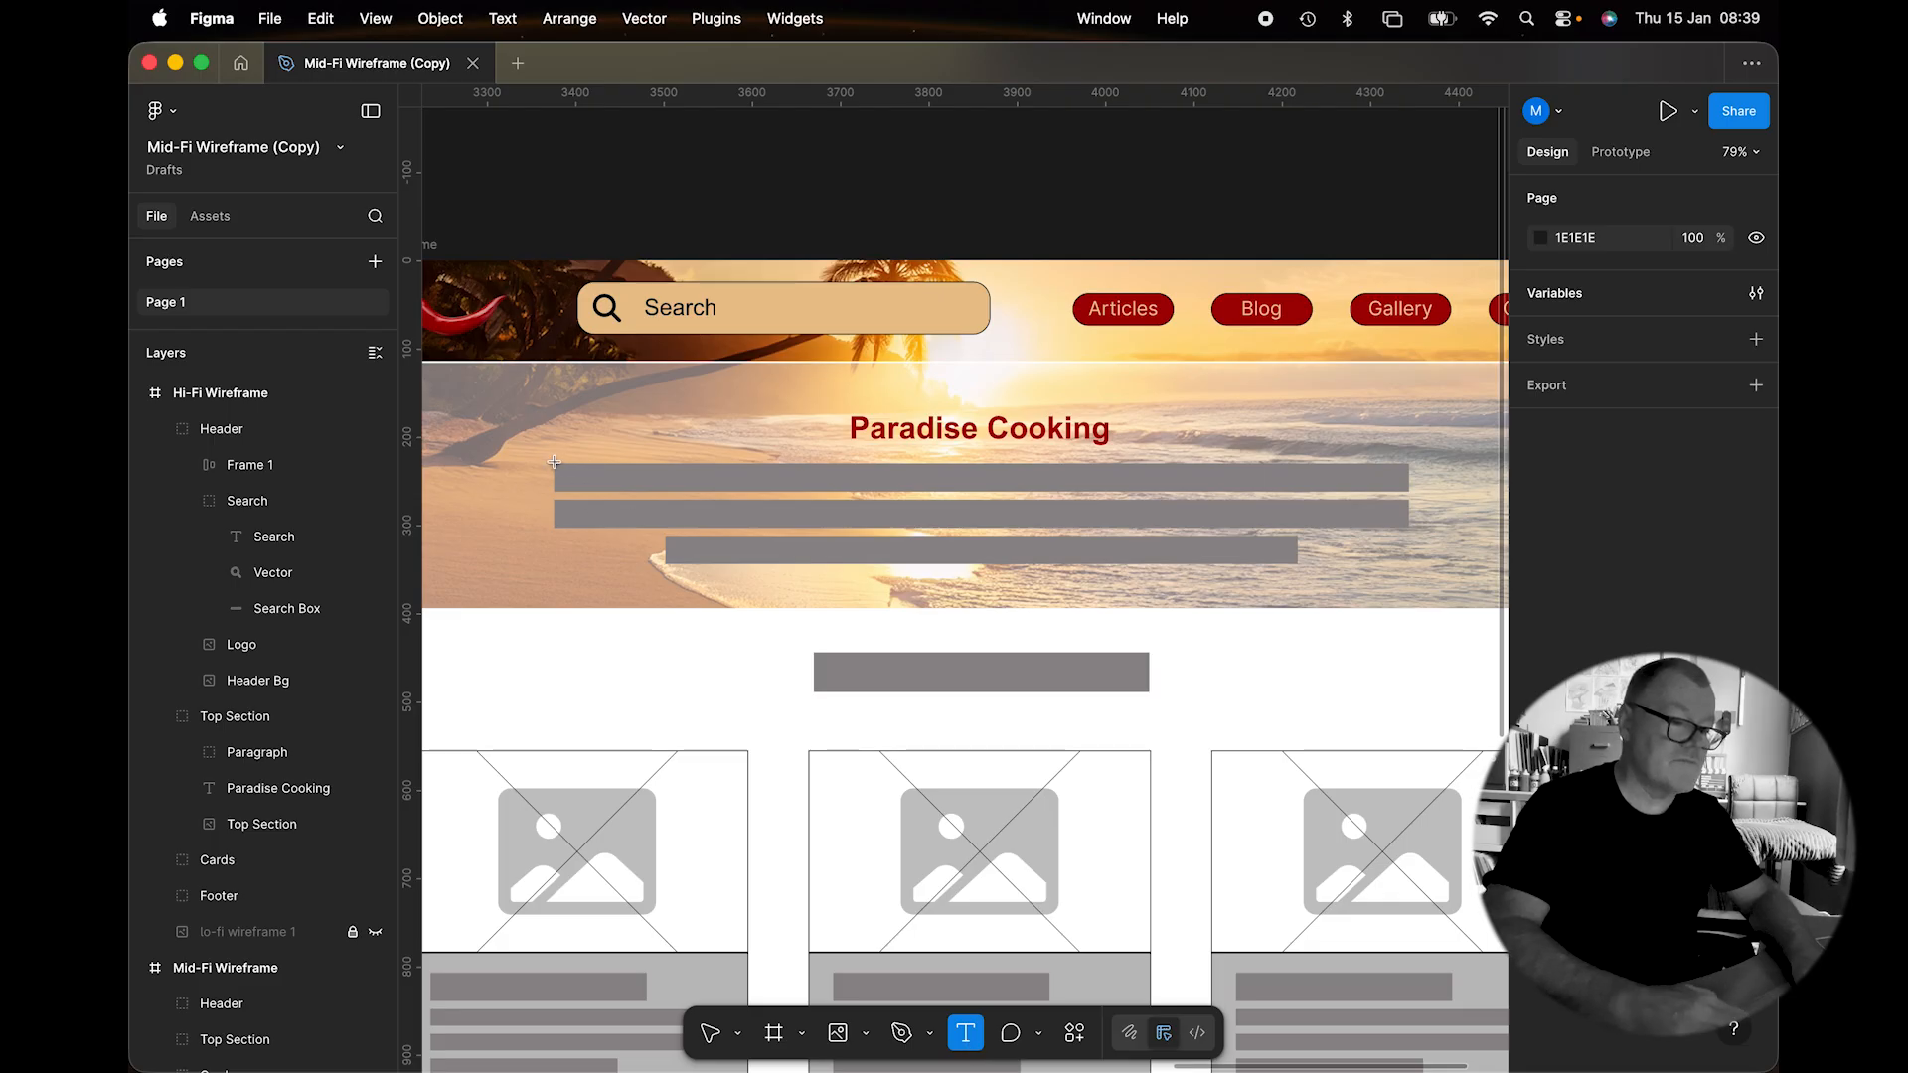
left_click_drag(553, 461, 1408, 565)
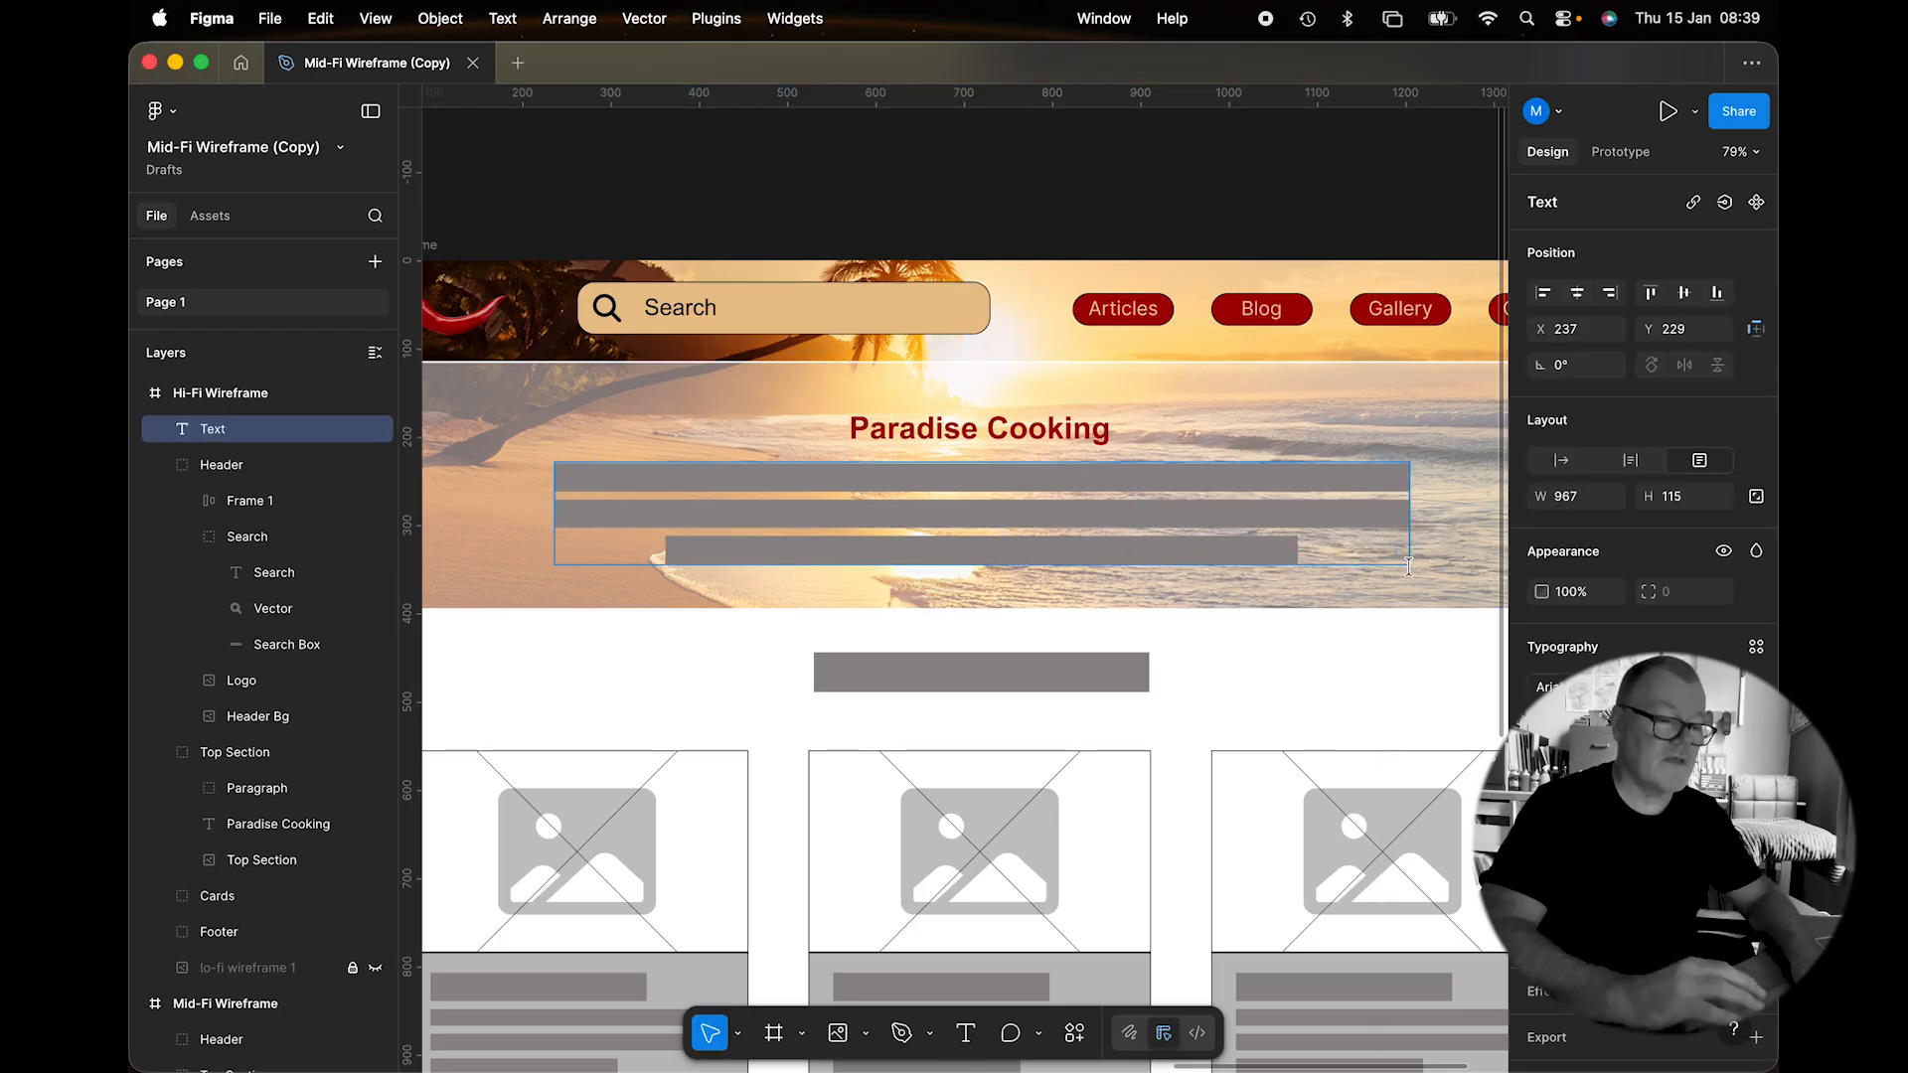
left_click(713, 18)
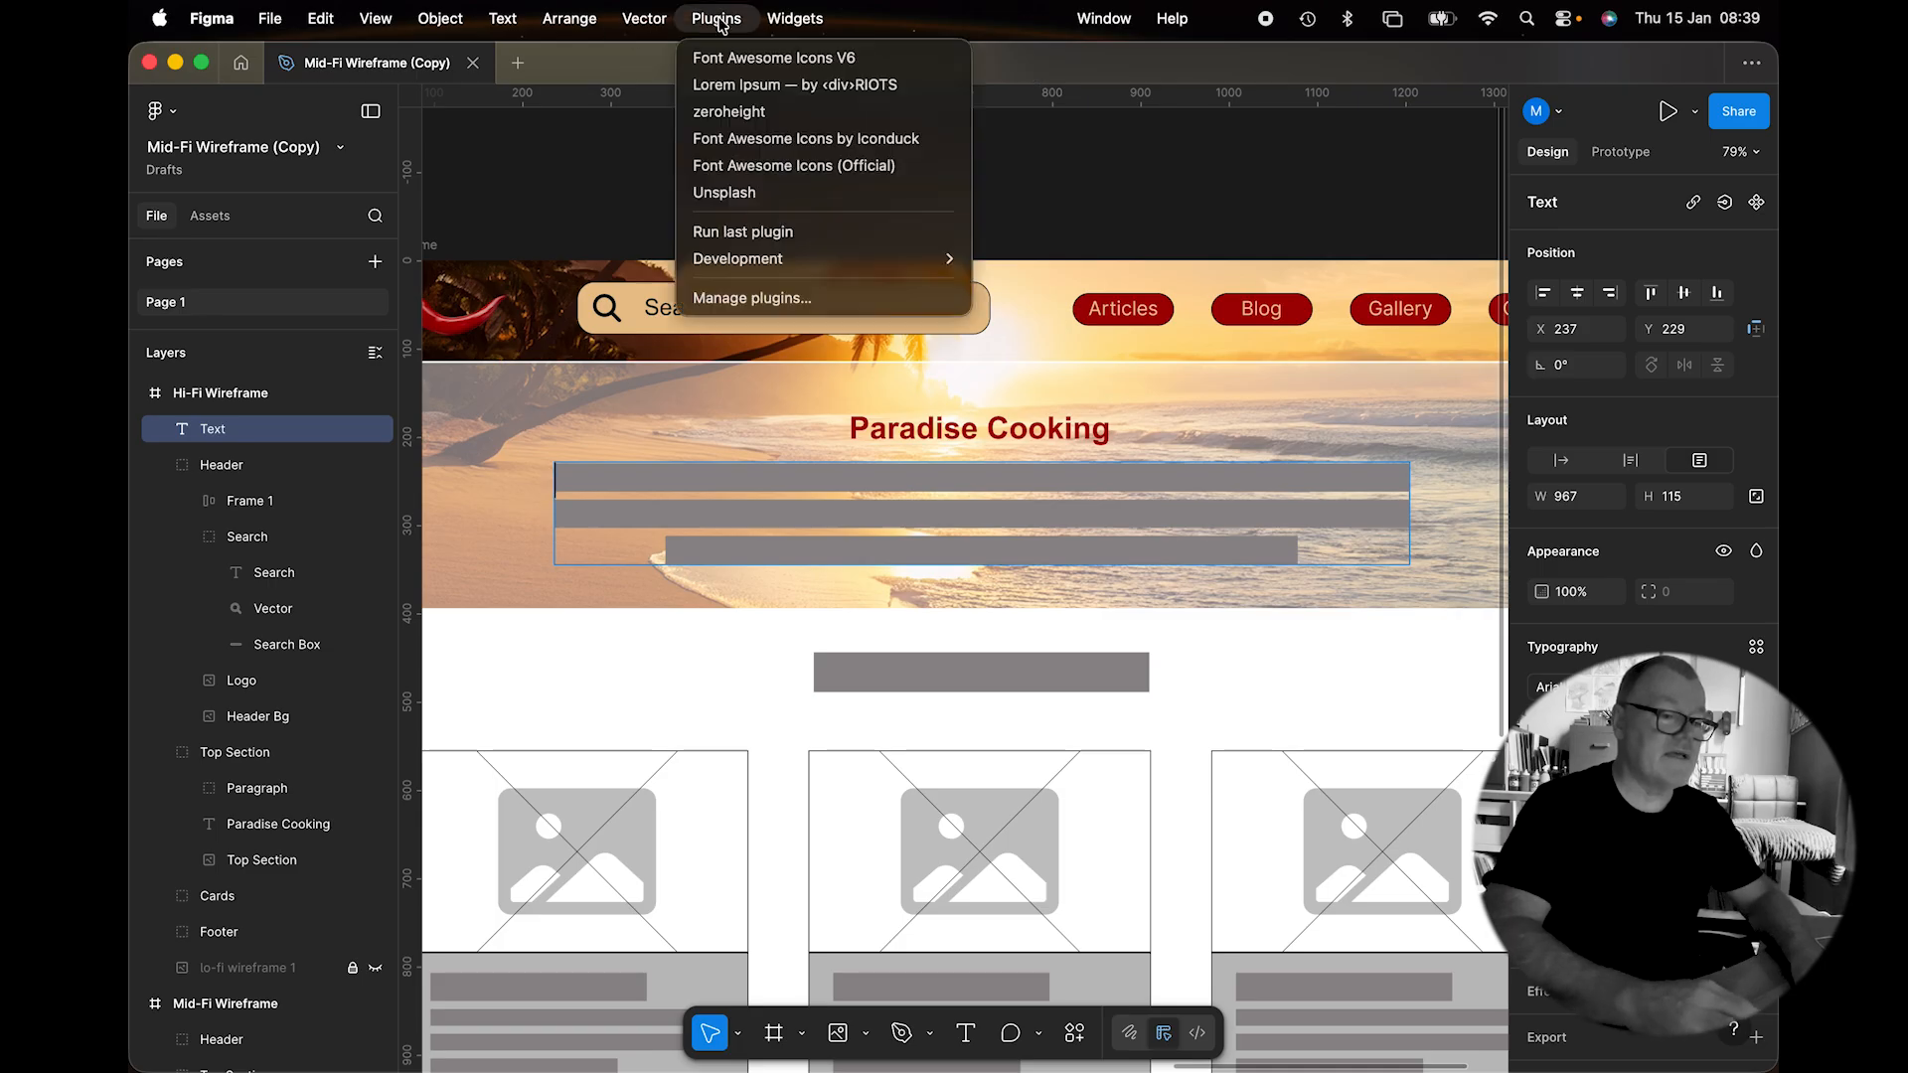
left_click(737, 88)
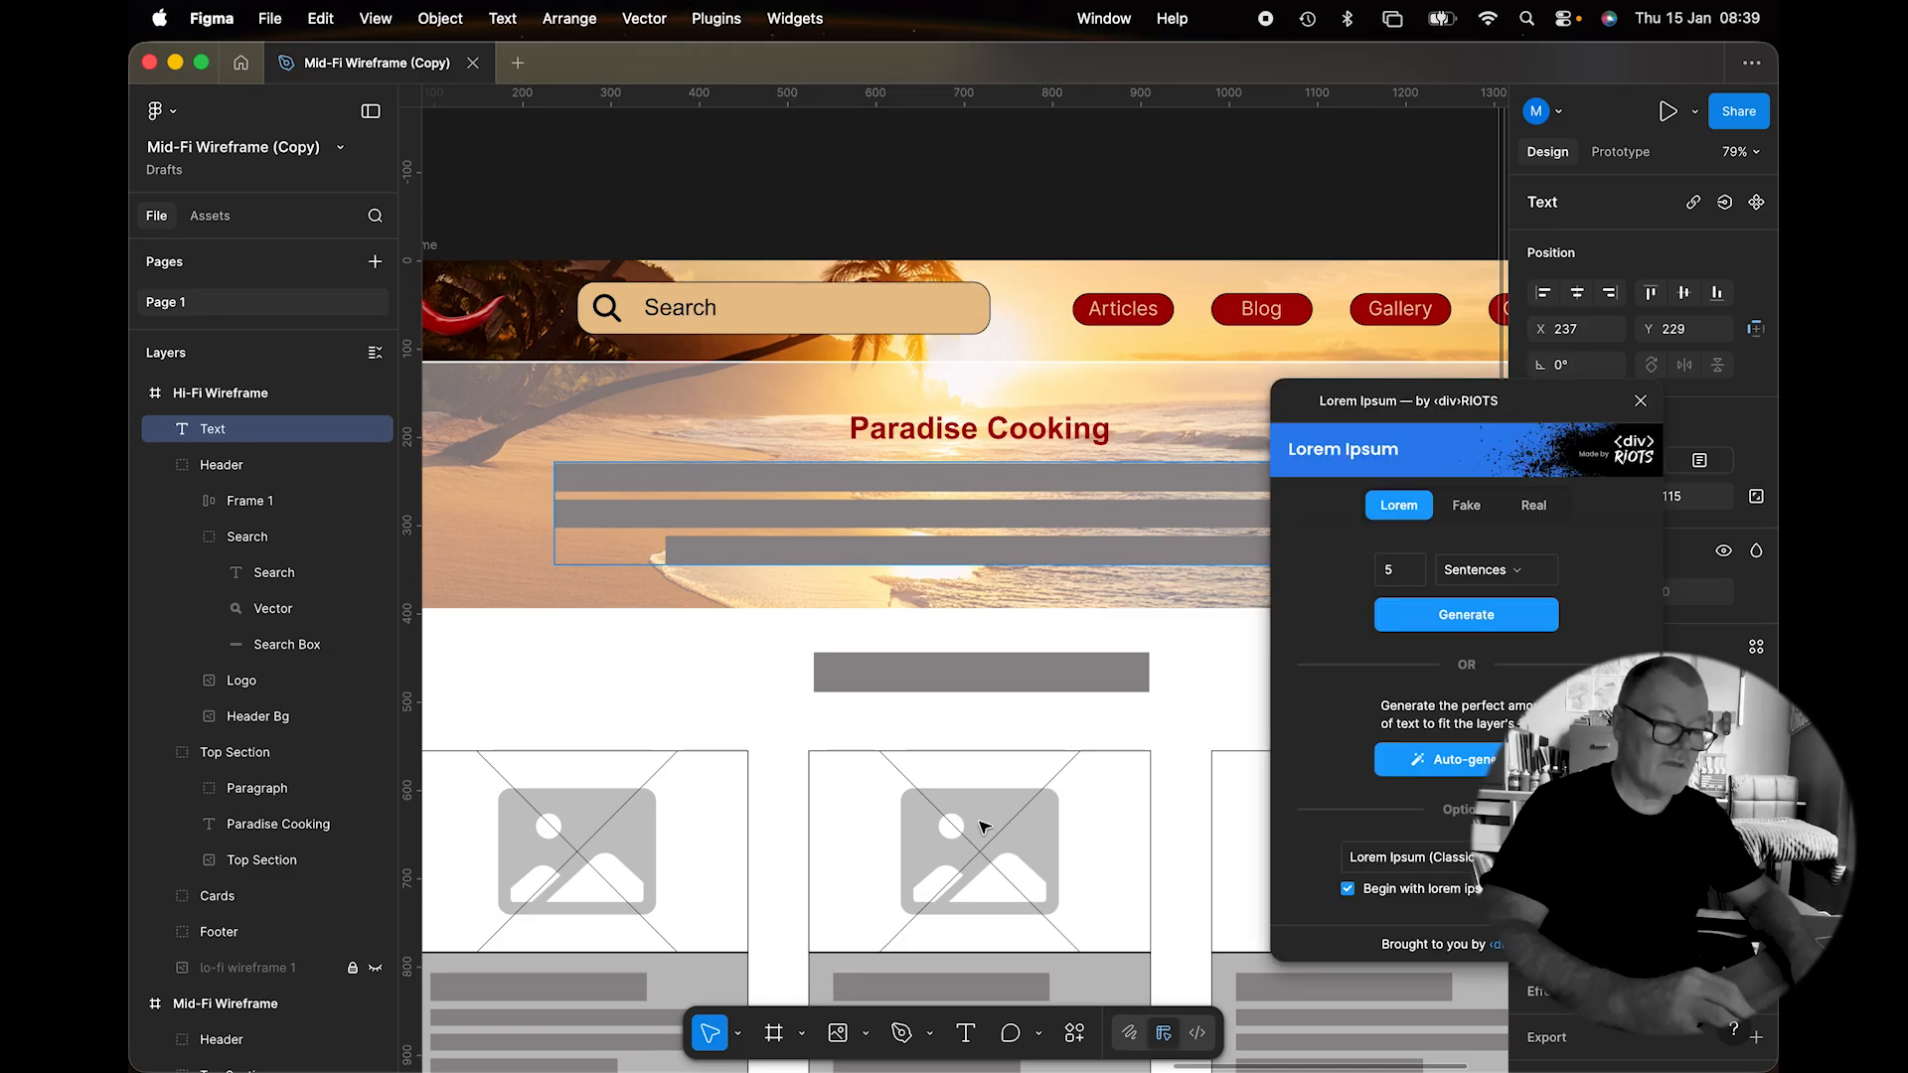
left_click(1471, 637)
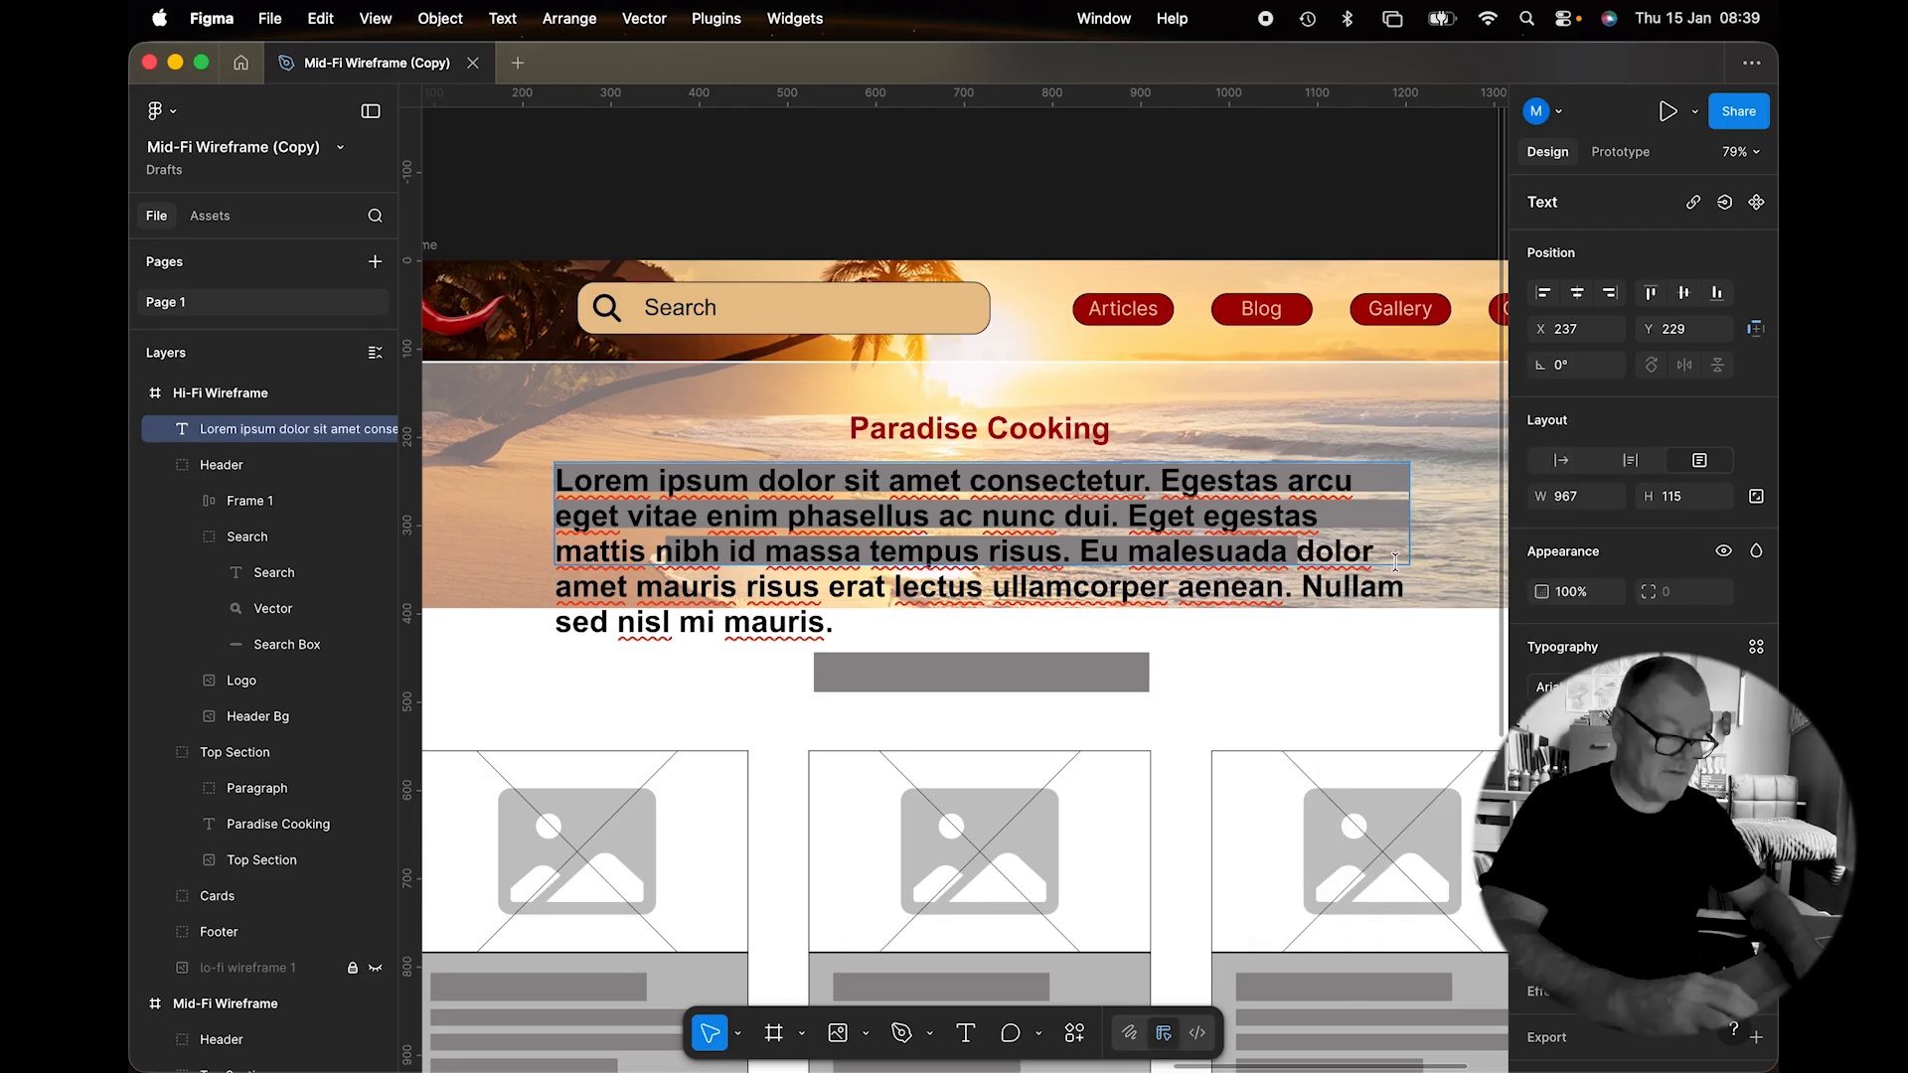
Make the paragraph regular weight, slightly smaller, with larger line spacing, and centre-aligned.
key("super+a")
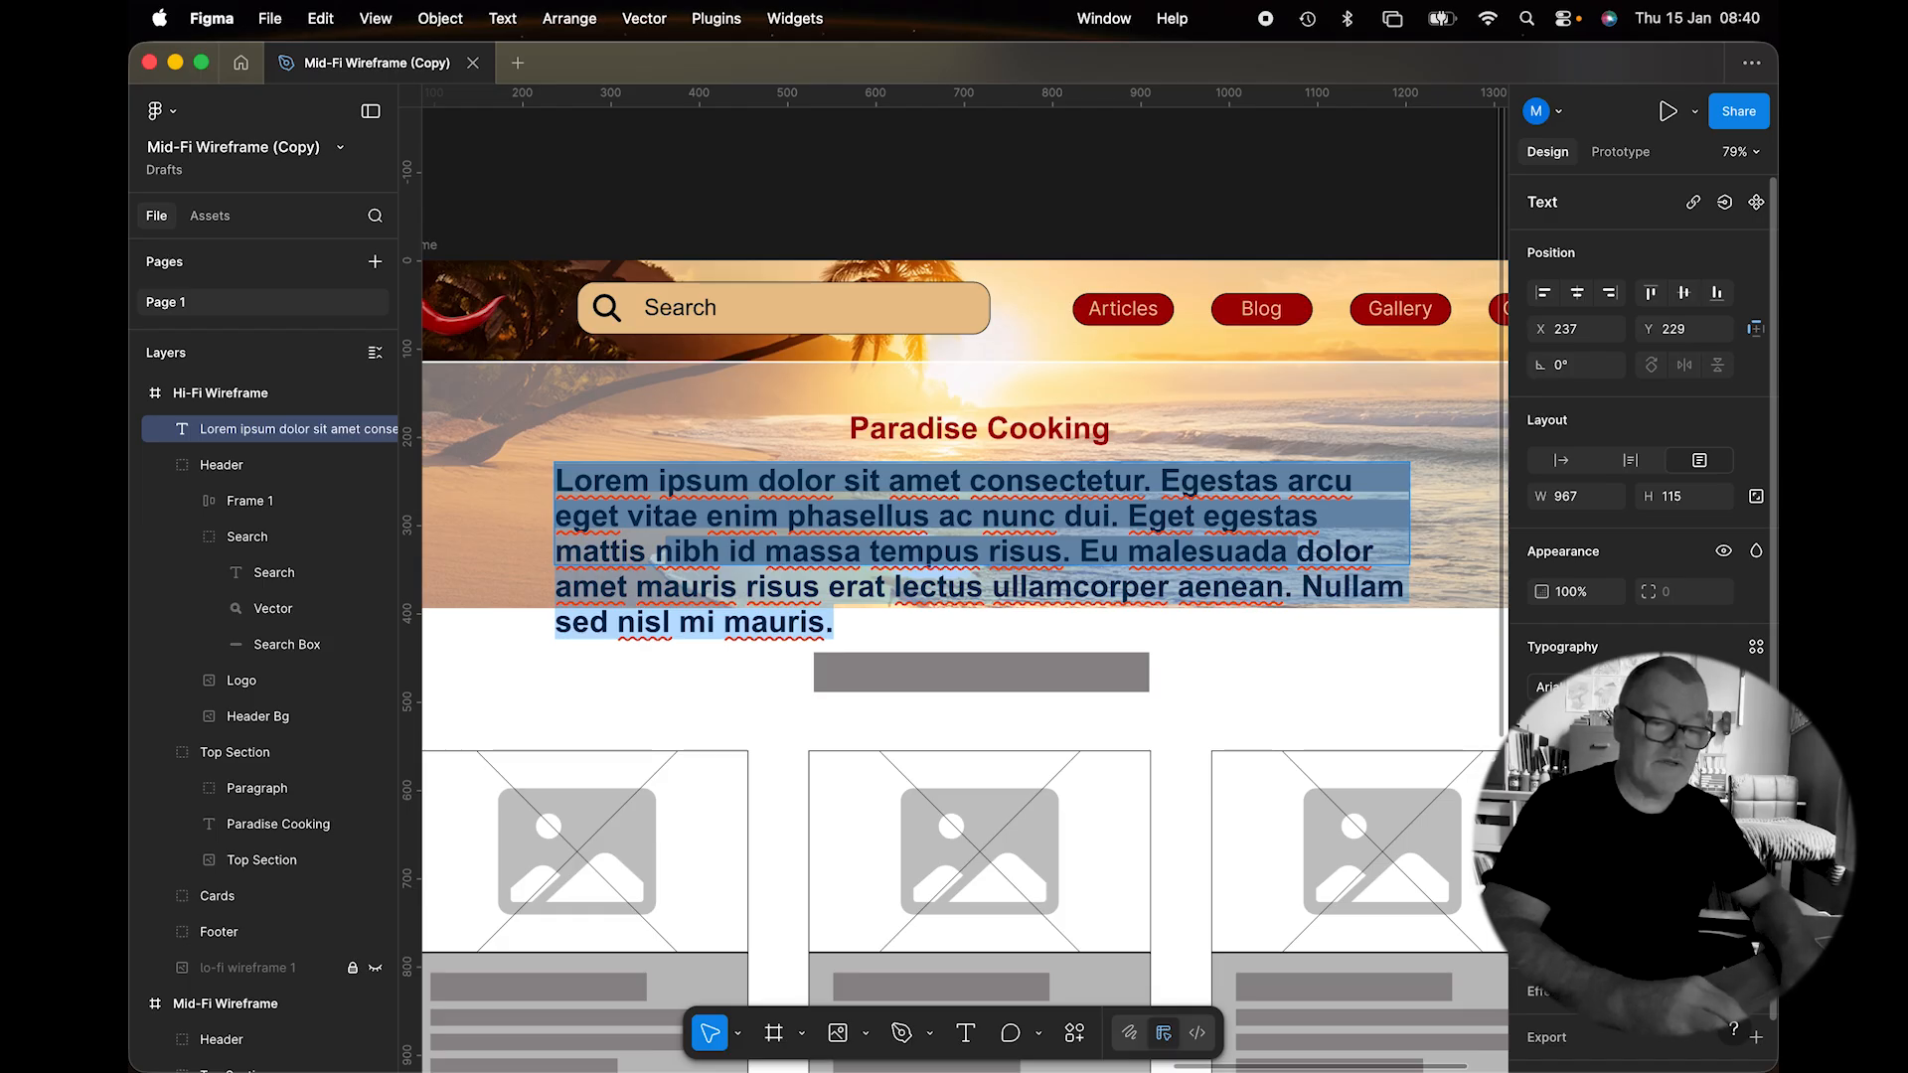
left_click(1595, 696)
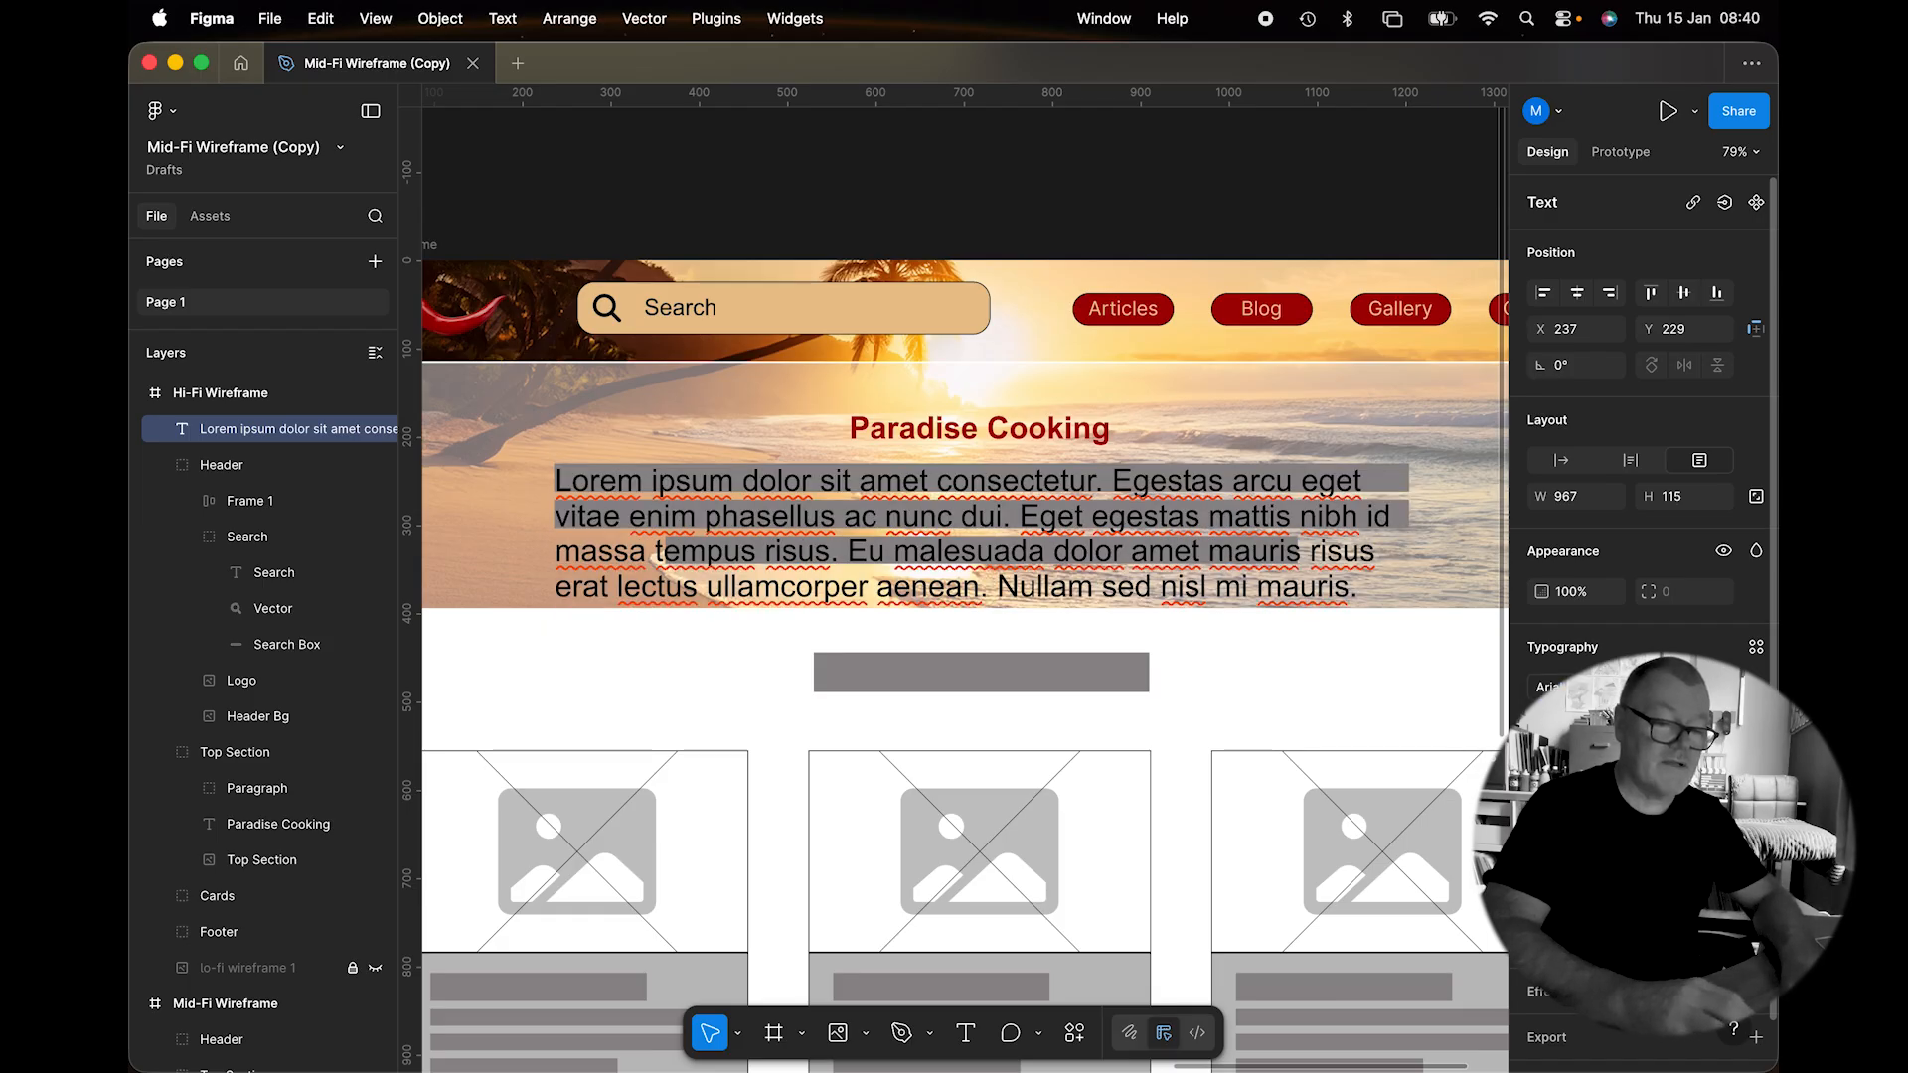
key("Down")
key("Down")
key("Down")
key("Down")
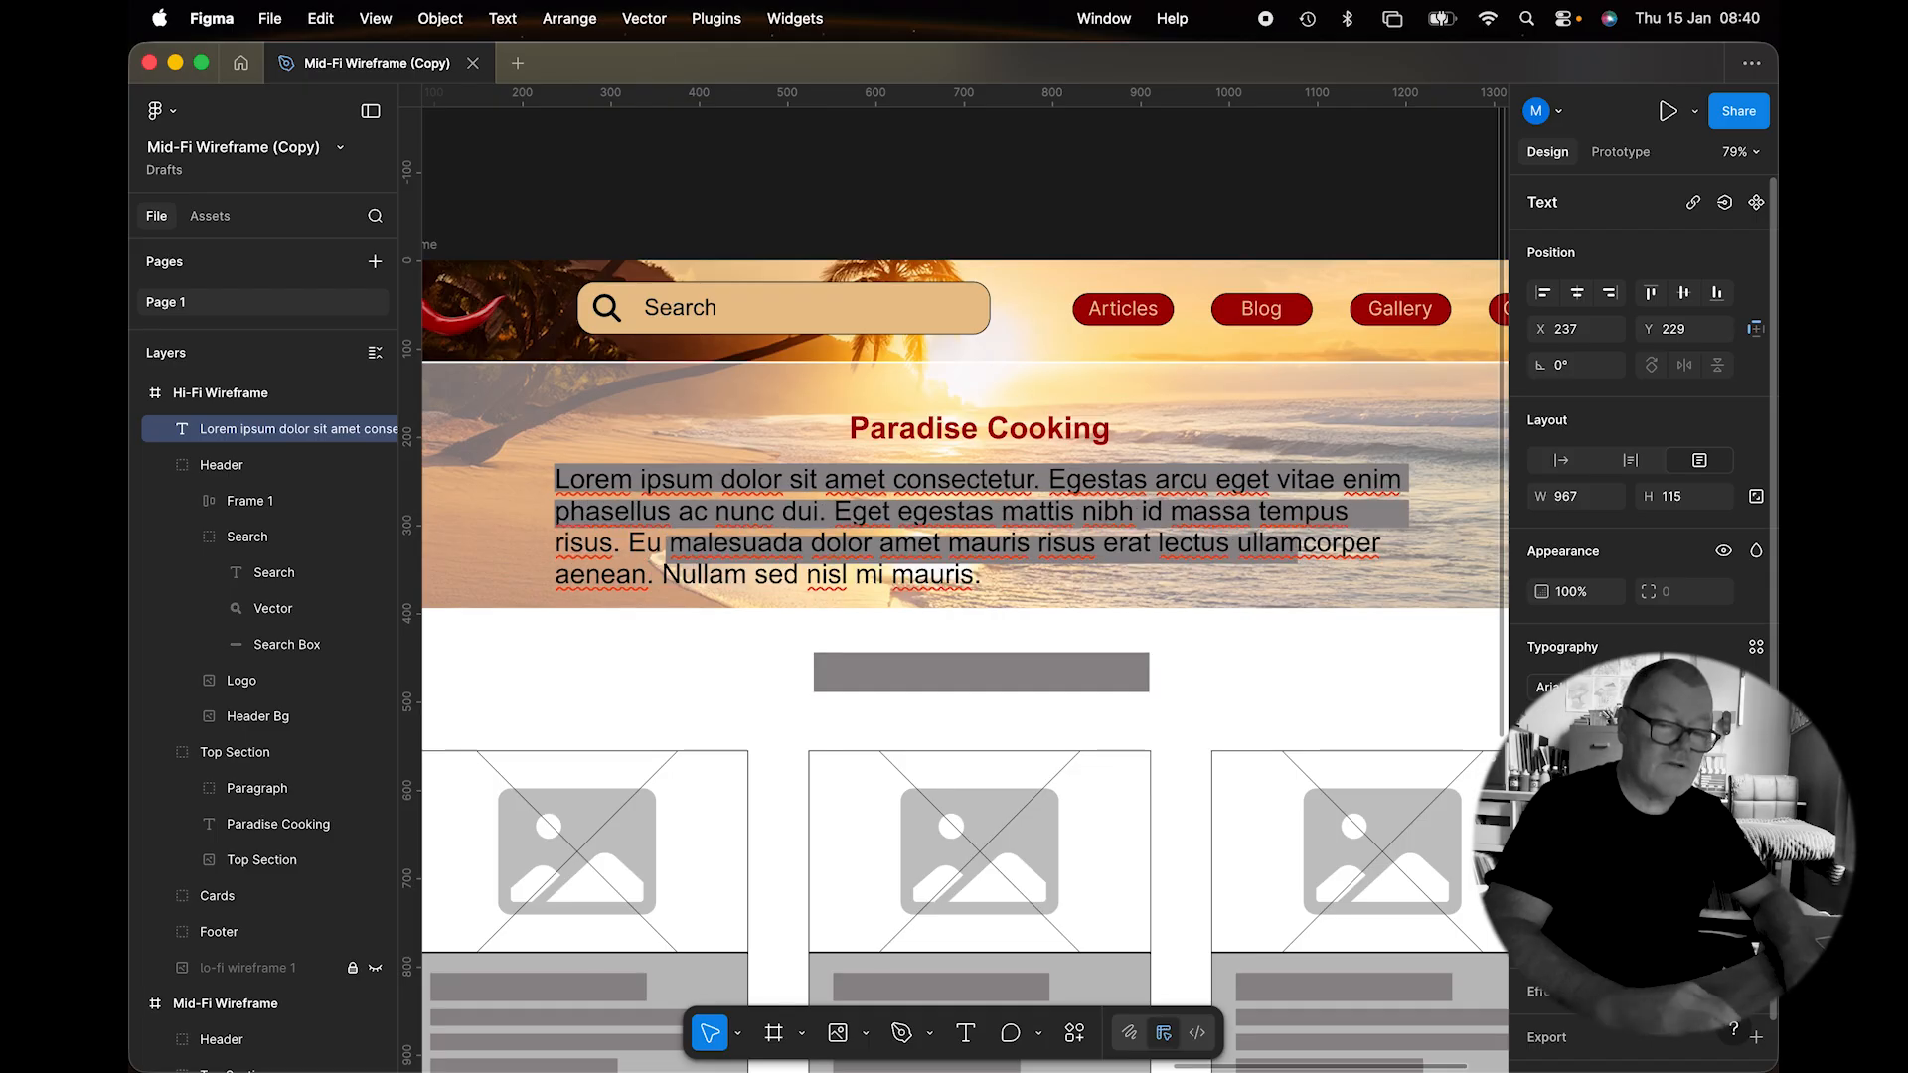
key("Return")
left_click(1575, 778)
key("Up")
key("Up")
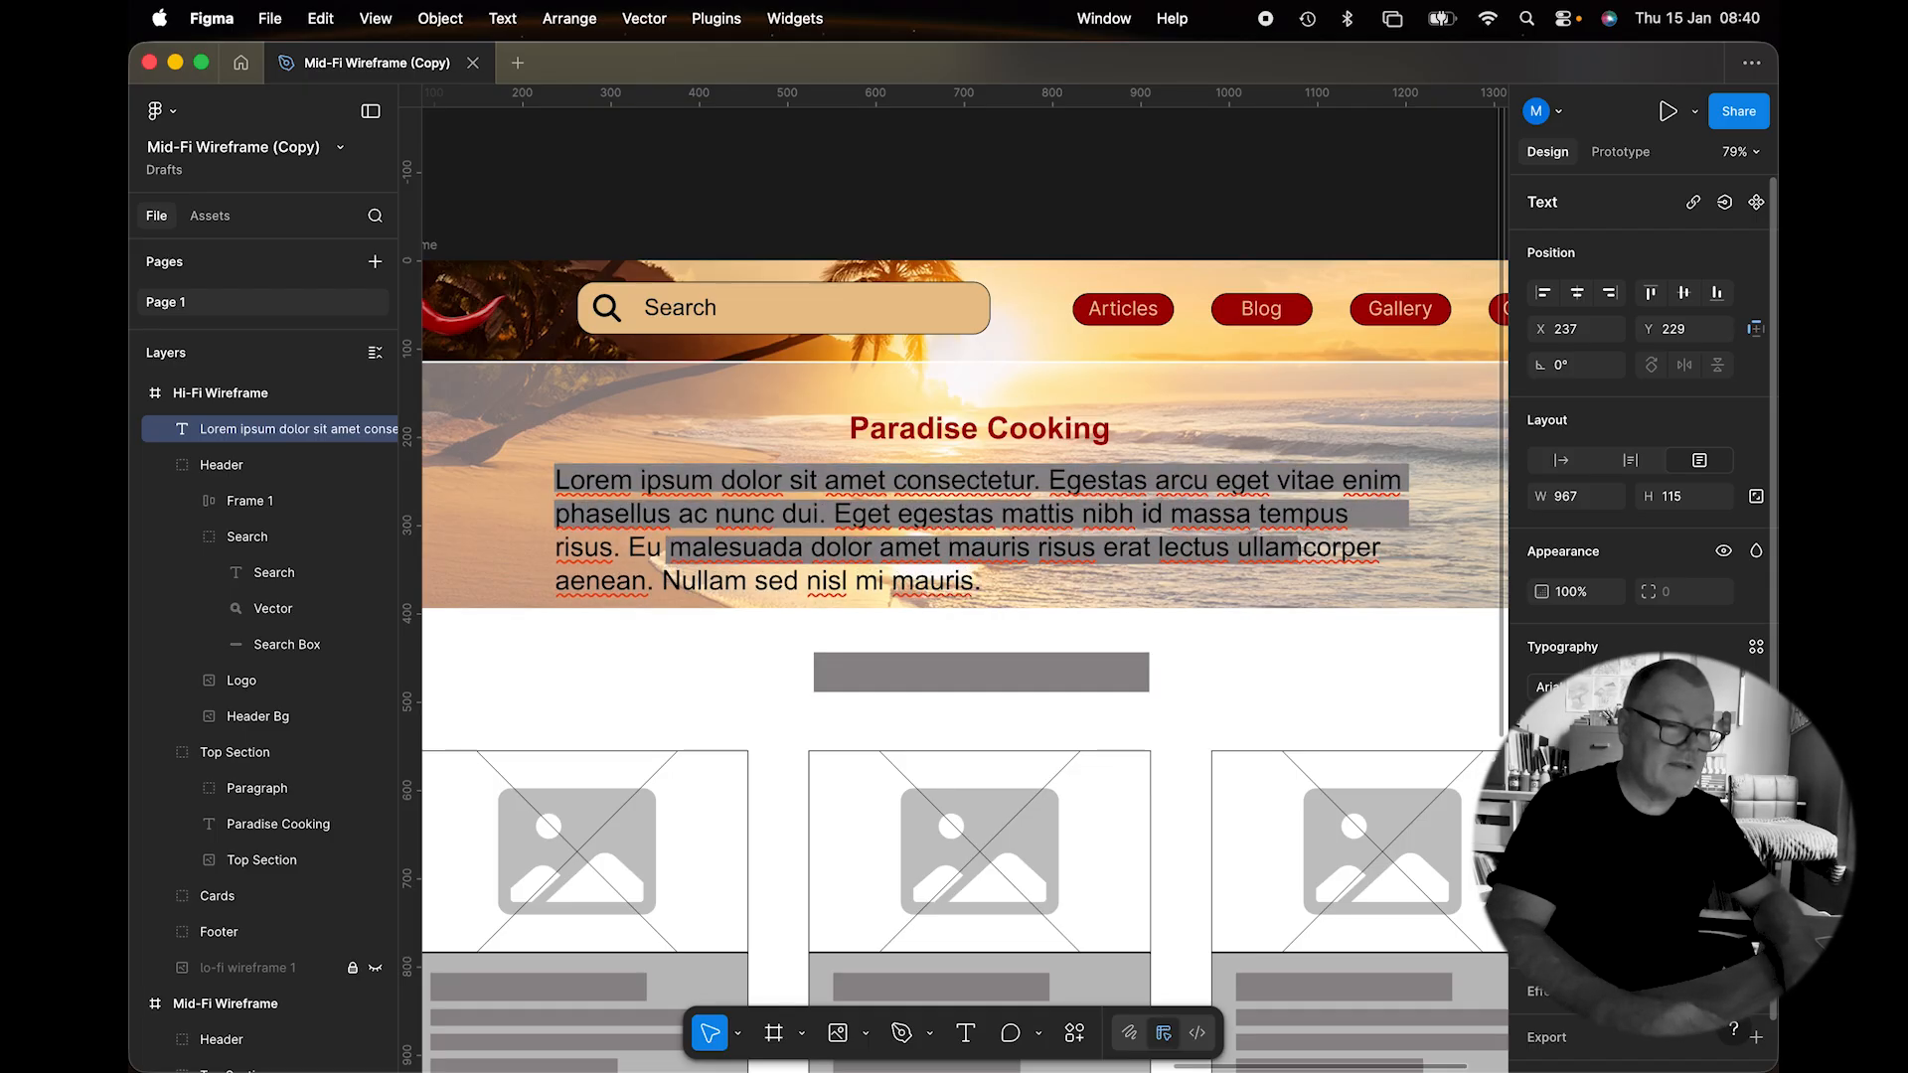
key("Return")
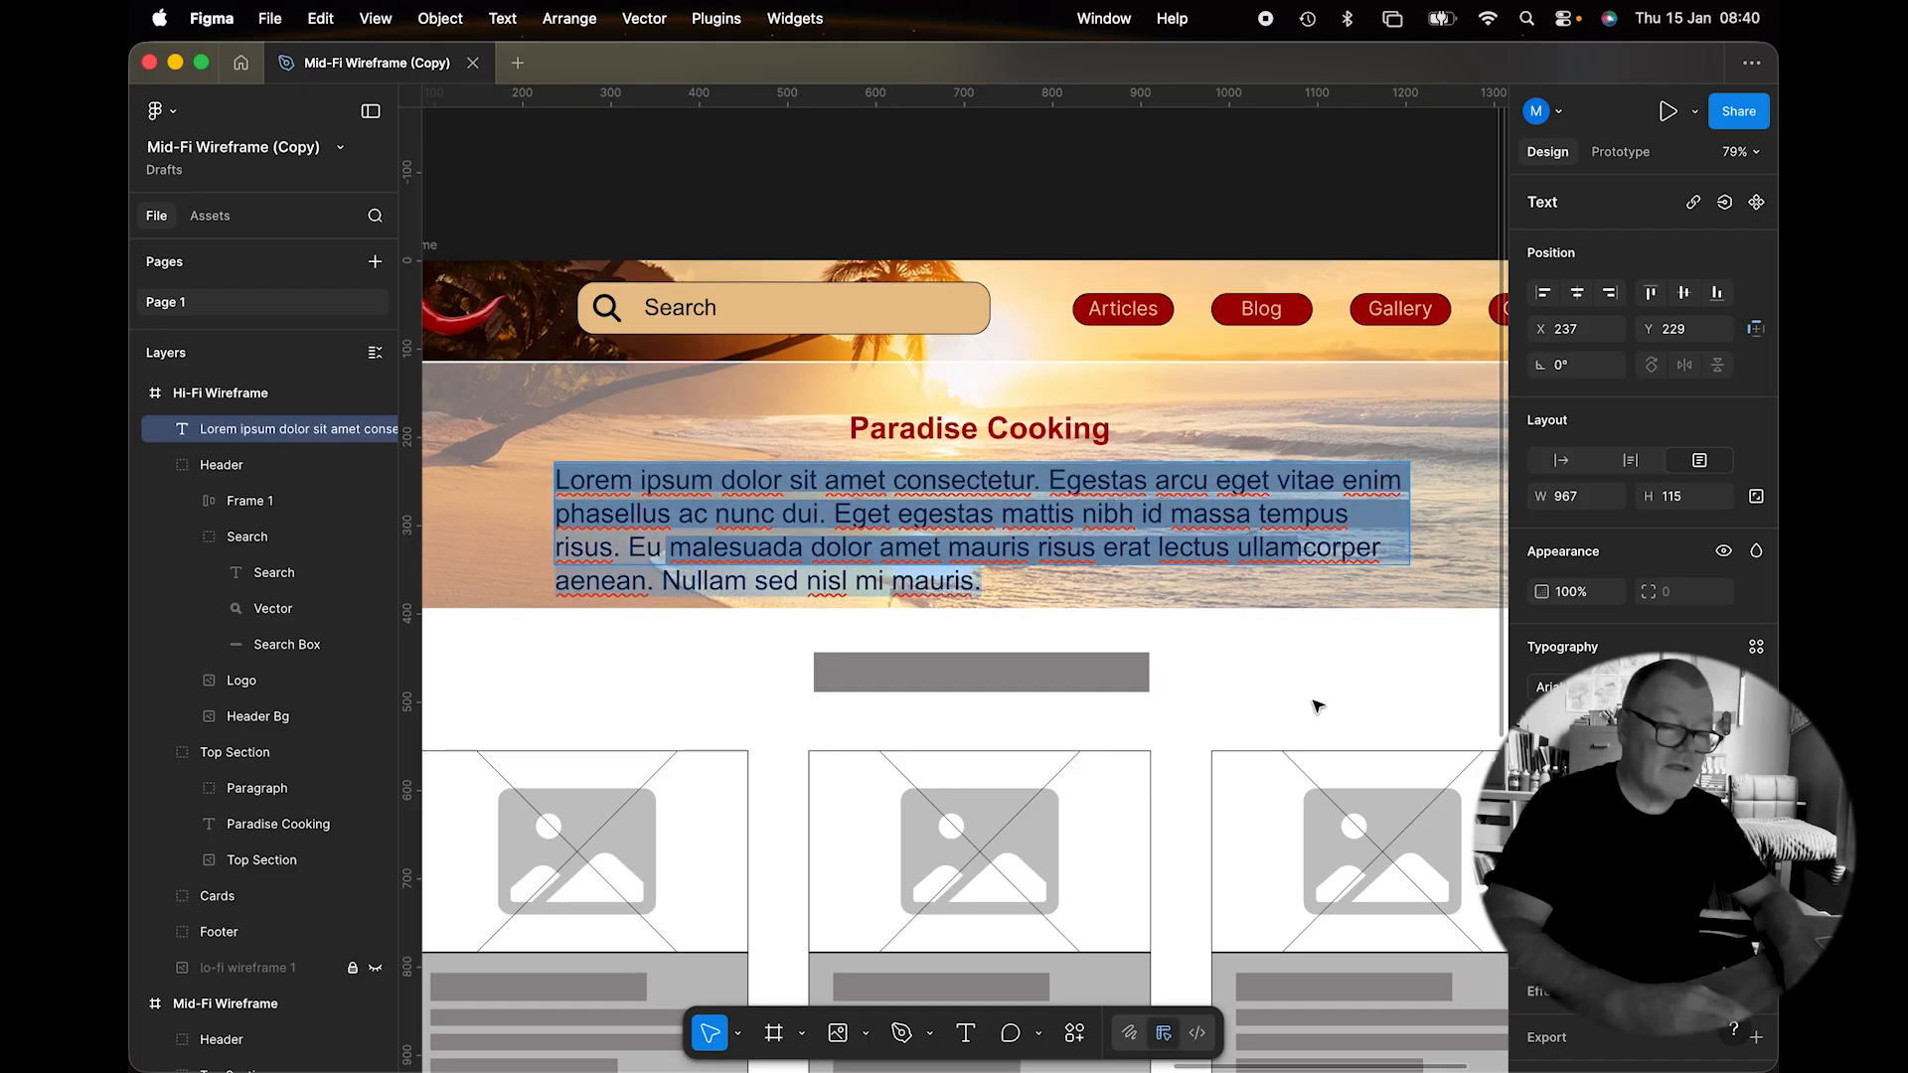
key("alt+super+t")
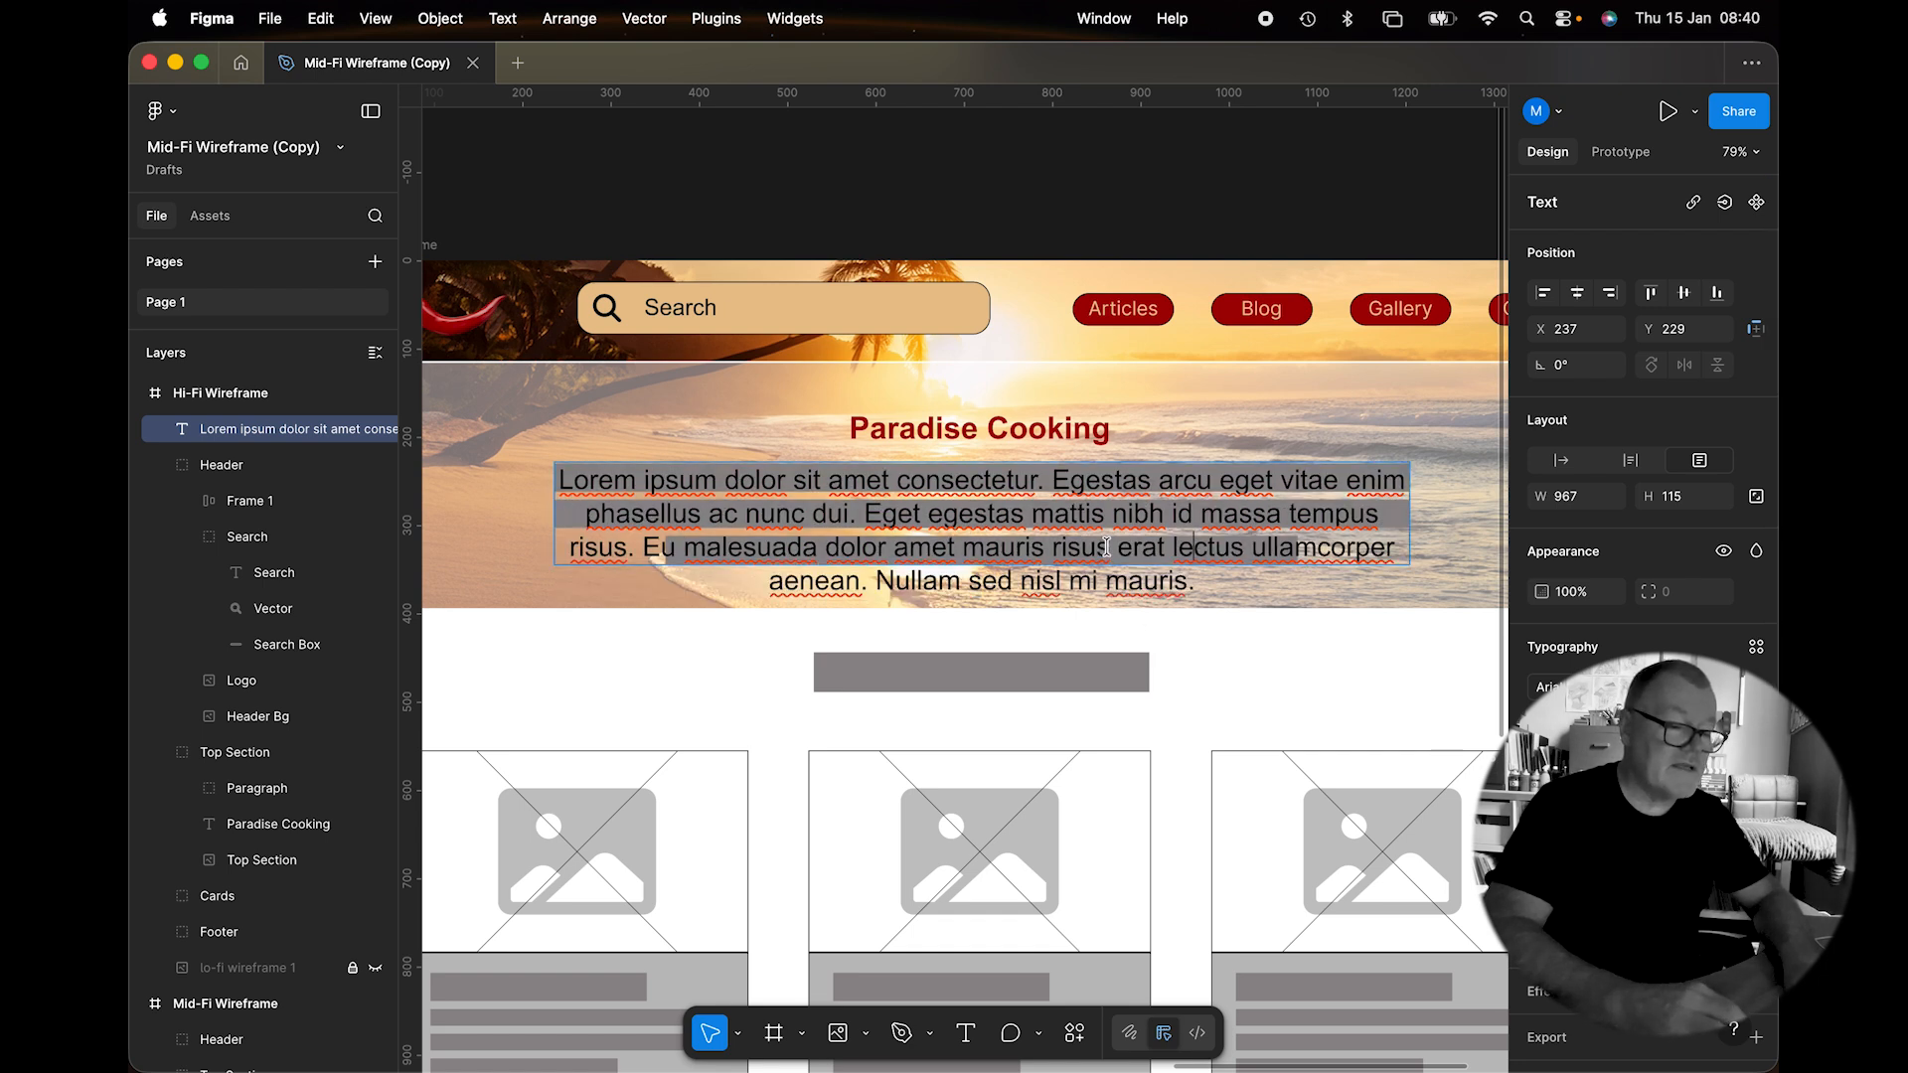
Trim the text to three lines ending at 'risus.', move it into Top Section, and delete the Paragraph group.
left_click_drag(1108, 545, 1175, 583)
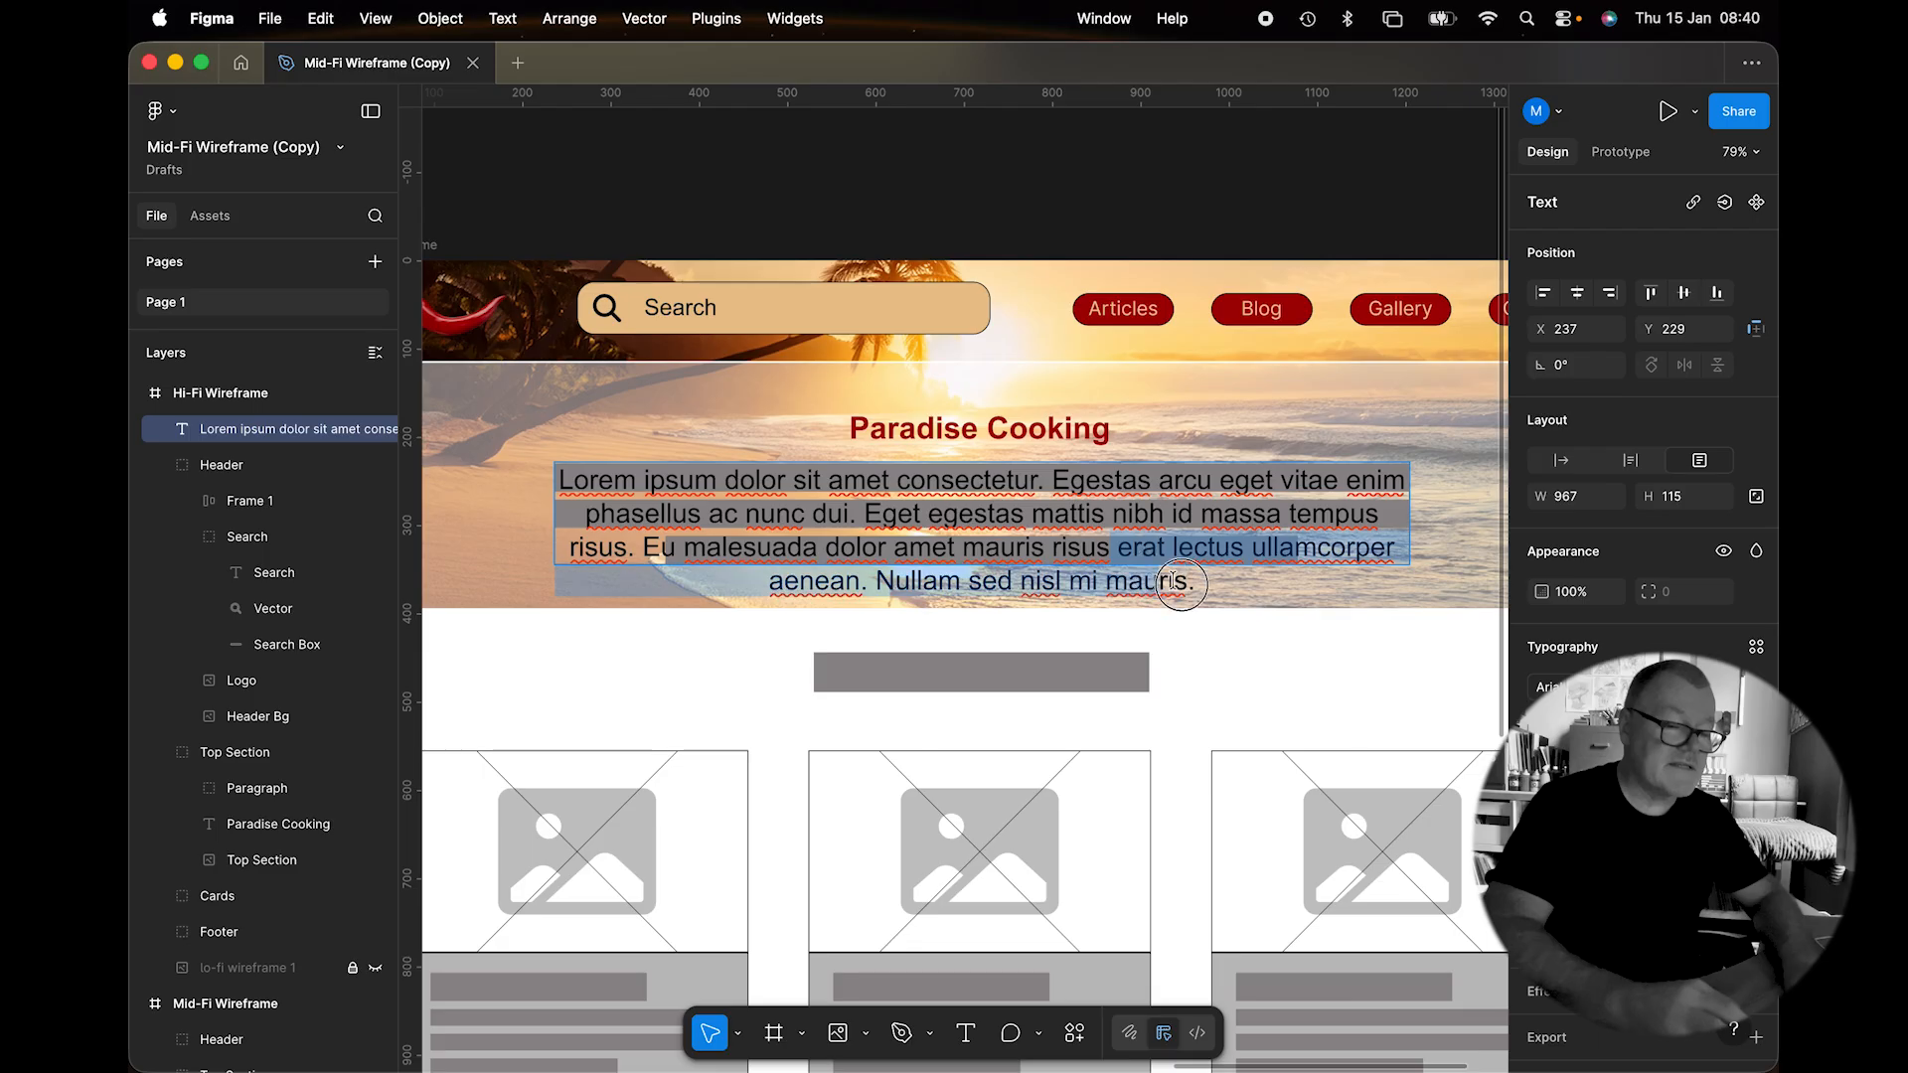
key("BackSpace")
type(".")
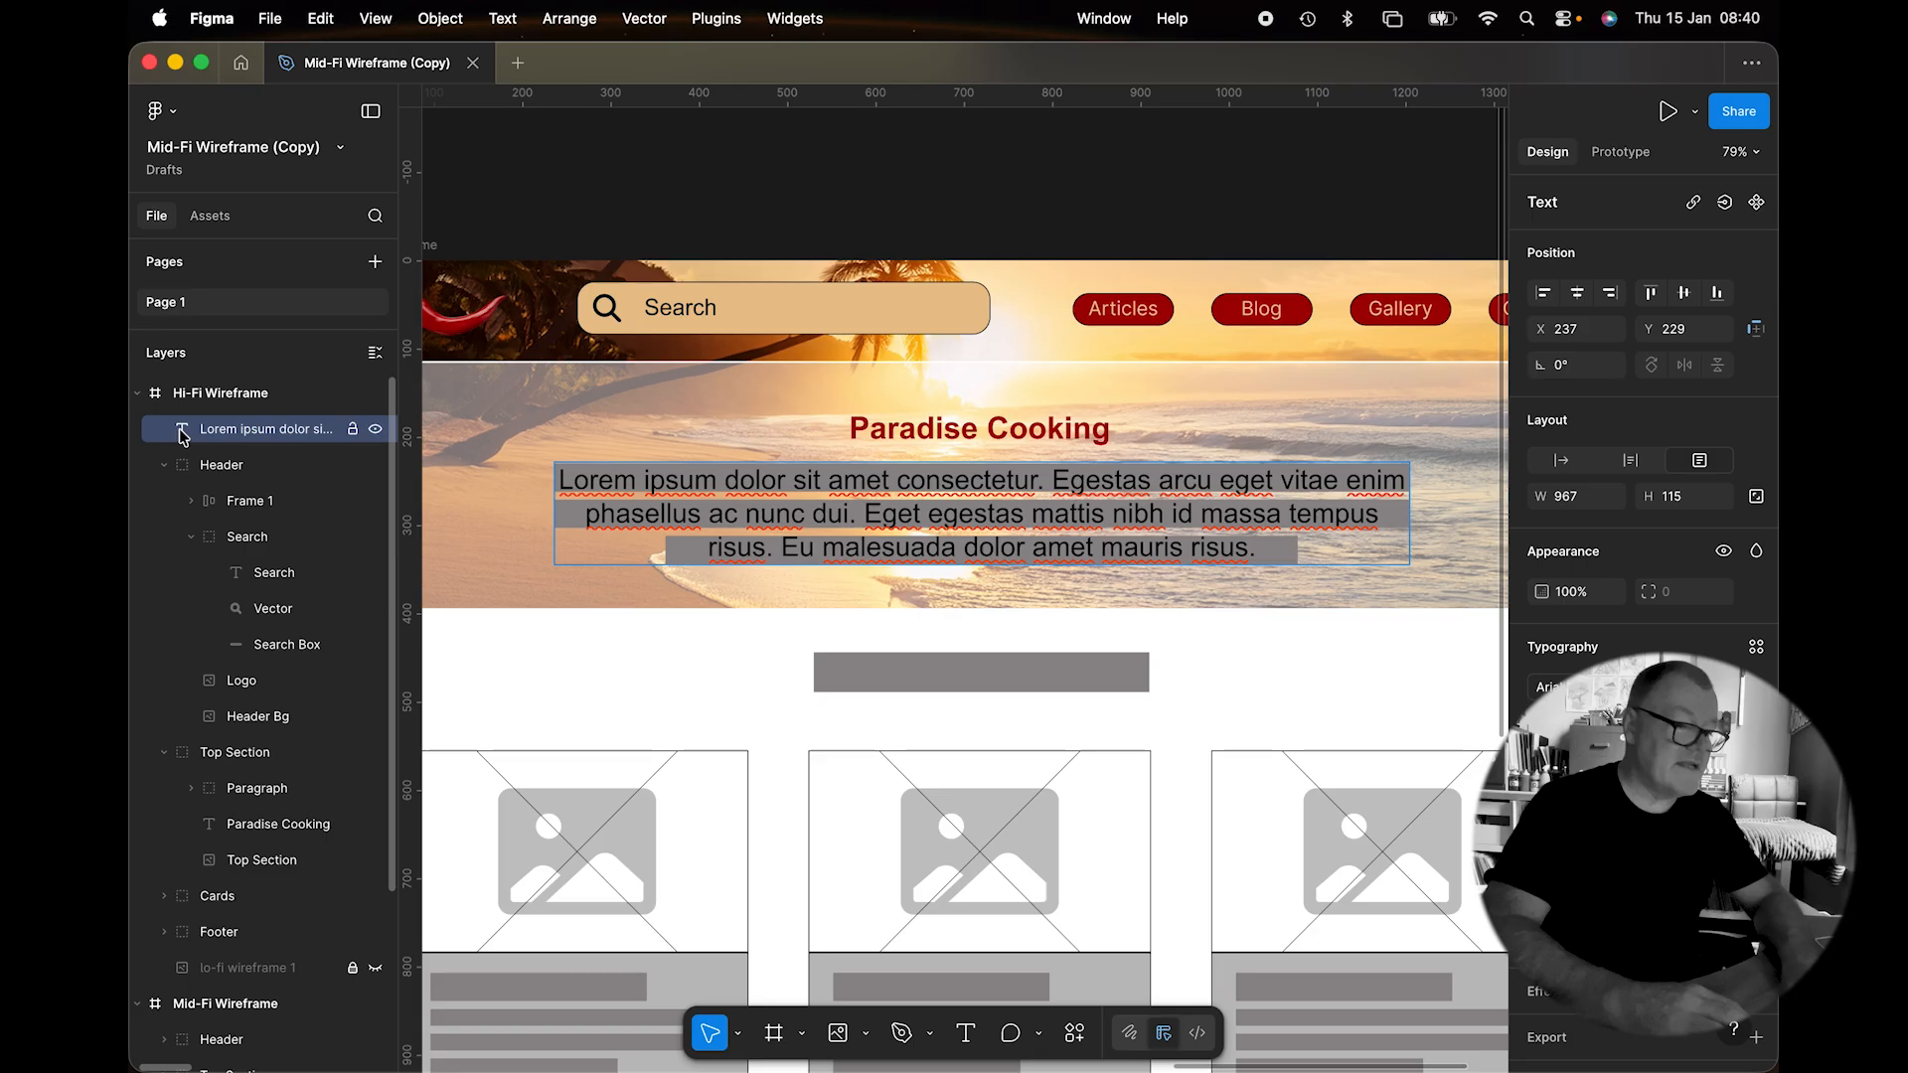
left_click_drag(184, 434, 248, 772)
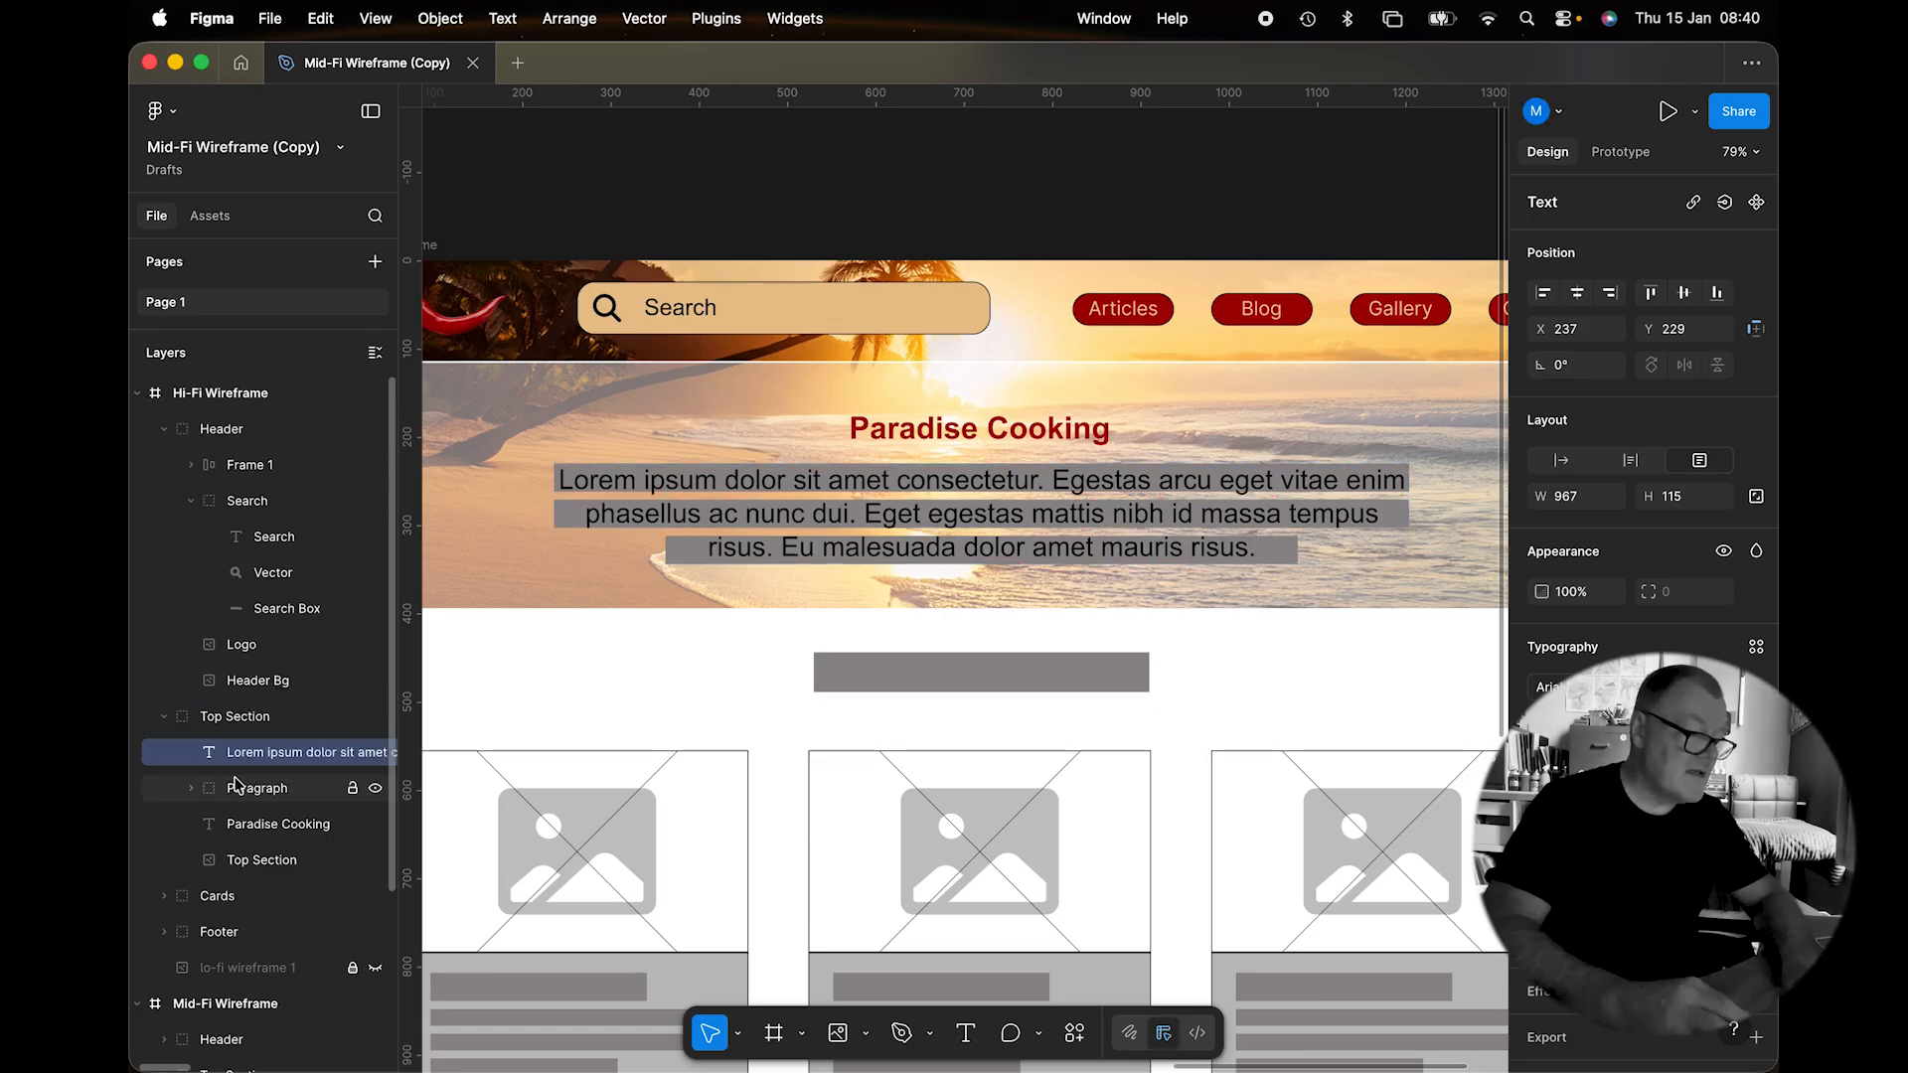
left_click(253, 790)
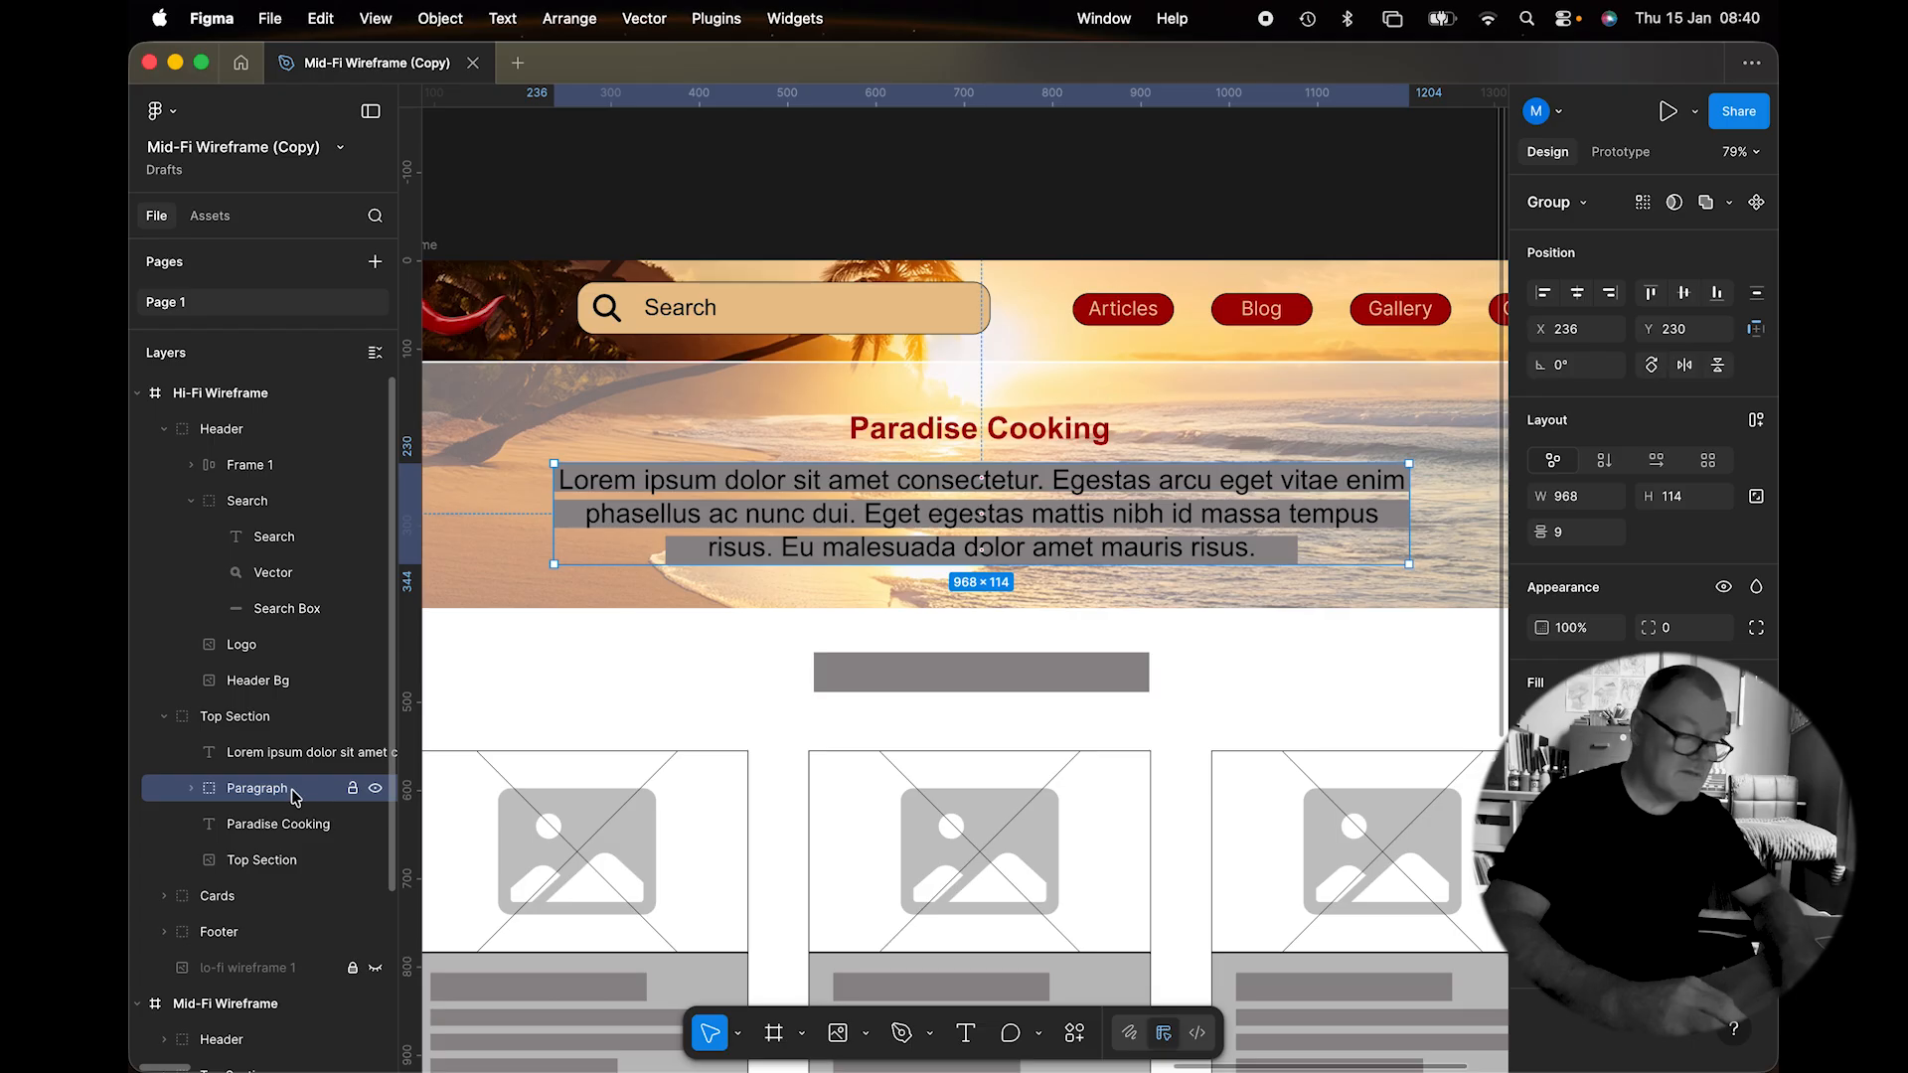
key("Delete")
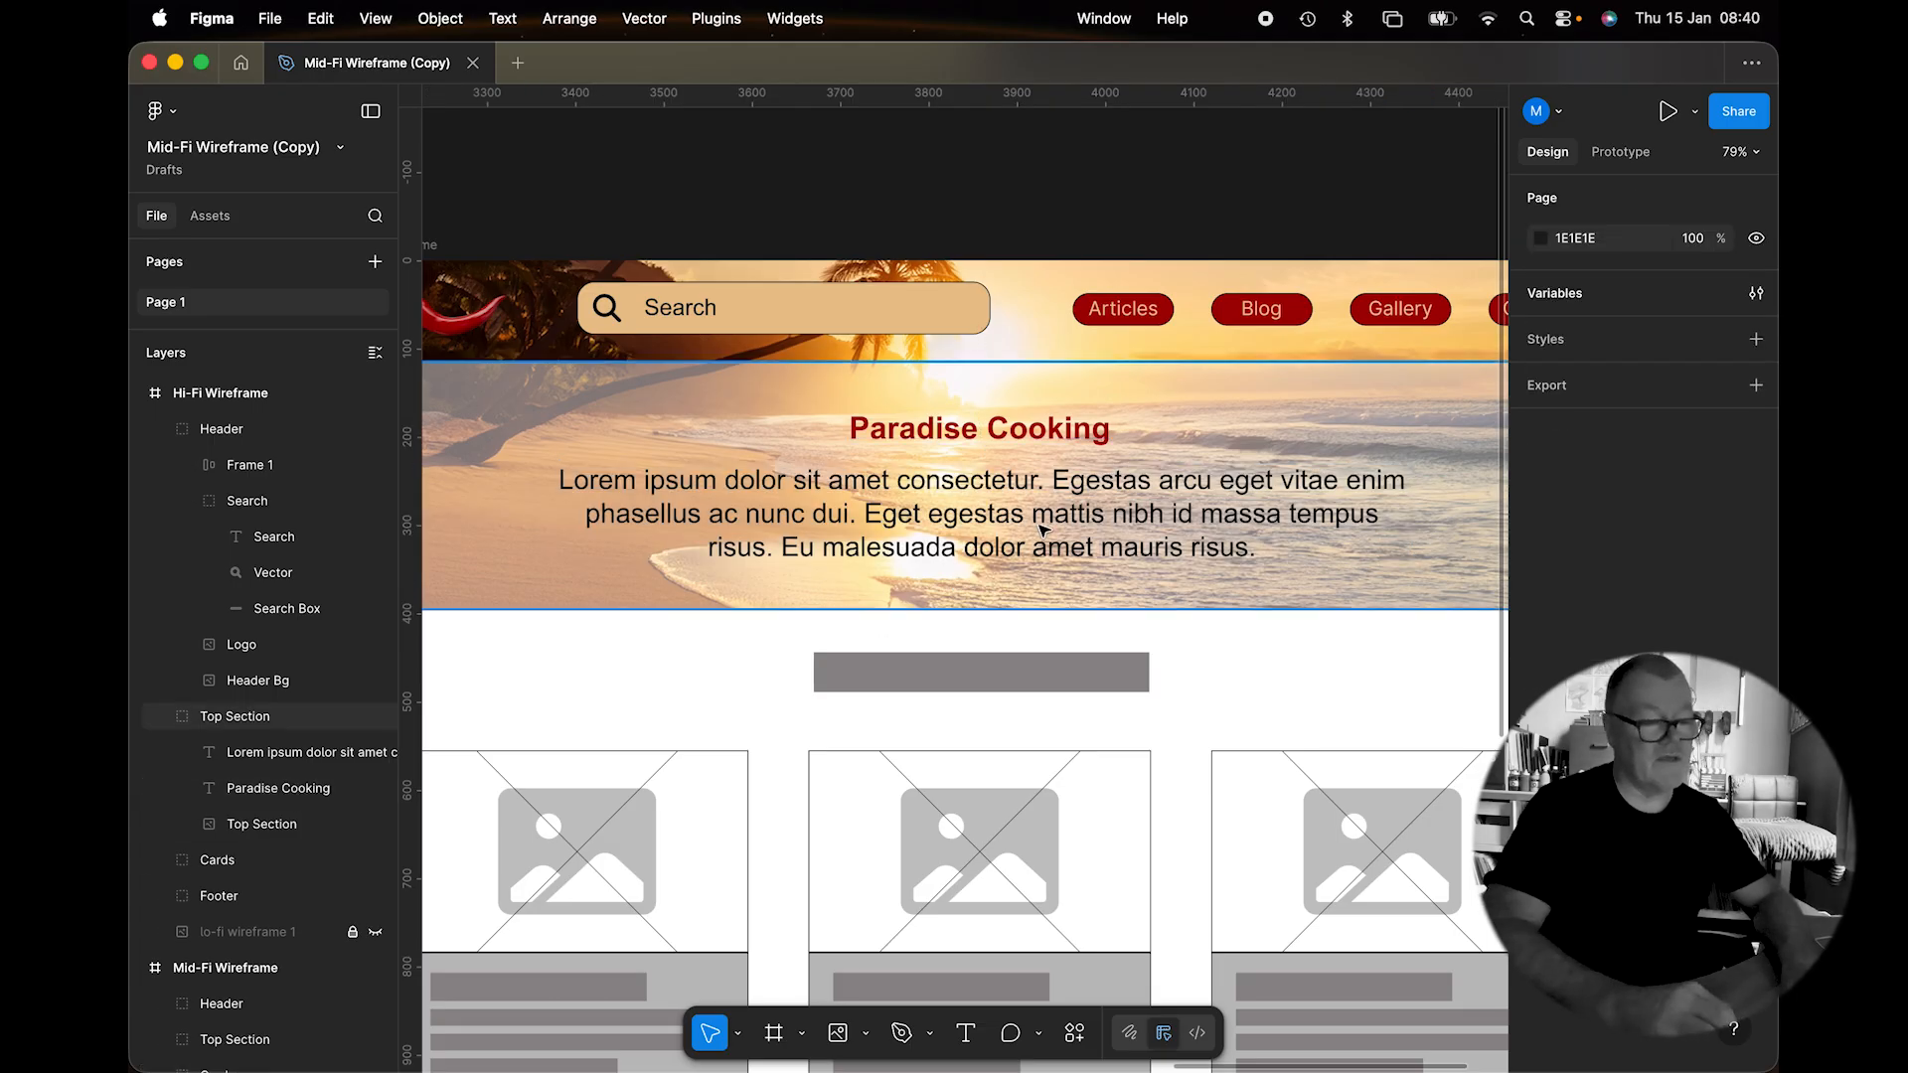
Append 'Stories' to the Cards section's grey title bar so it reads Current Stories.
scroll(1042, 529, "down", 5)
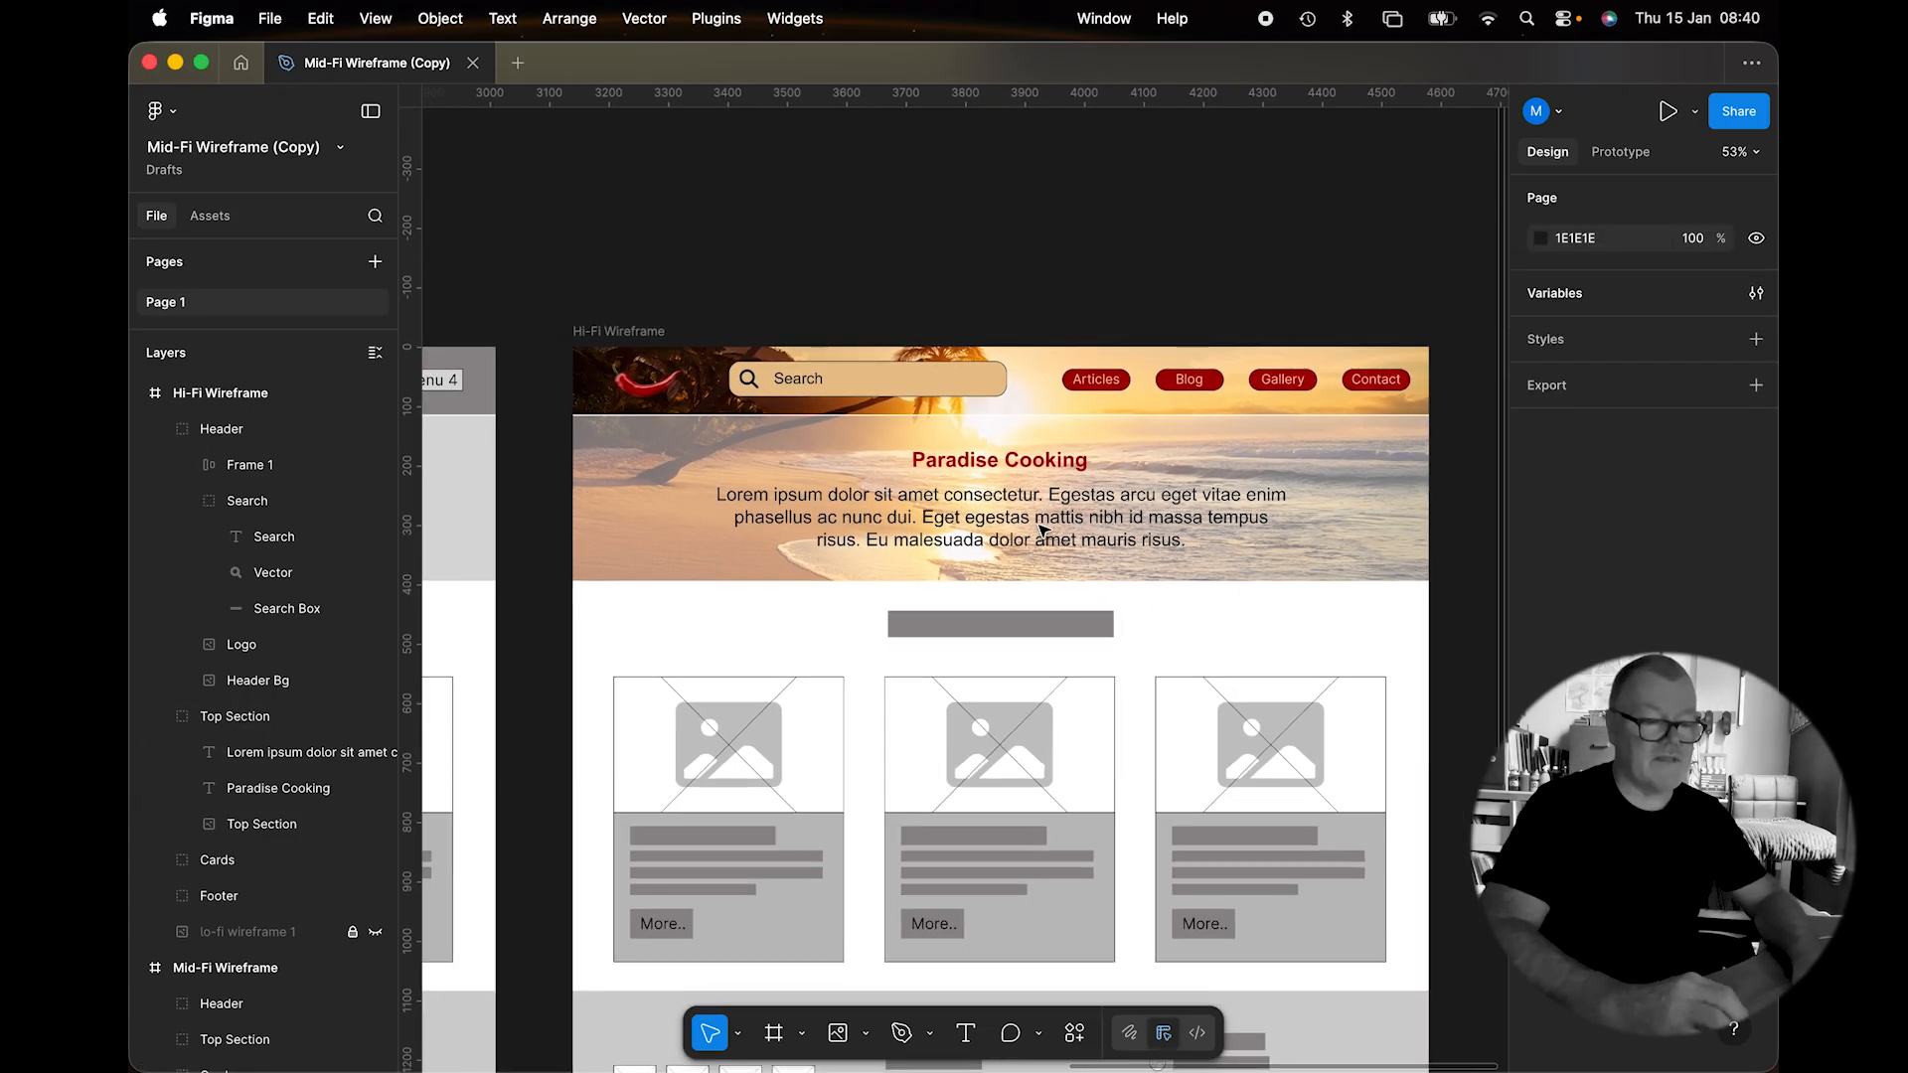
scroll(1042, 530, "down", 3)
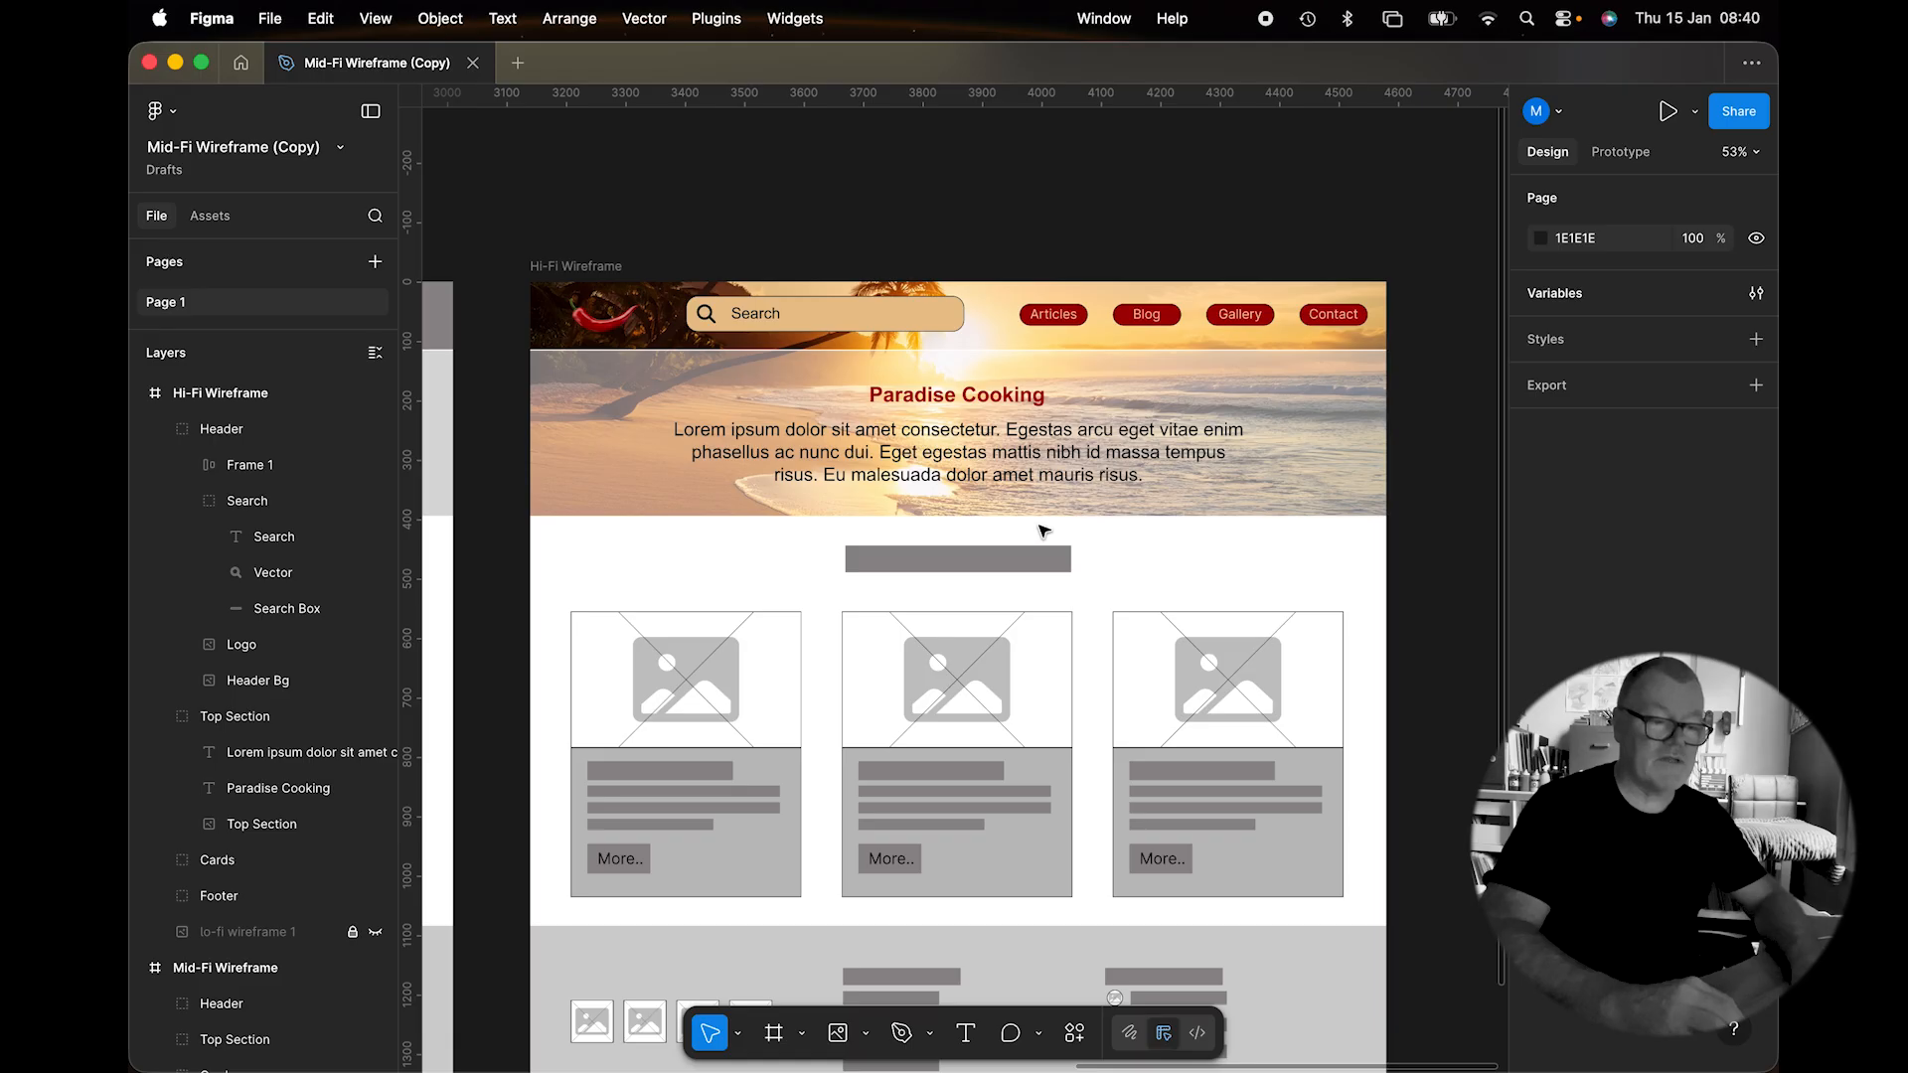
scroll(1043, 530, "down", 5)
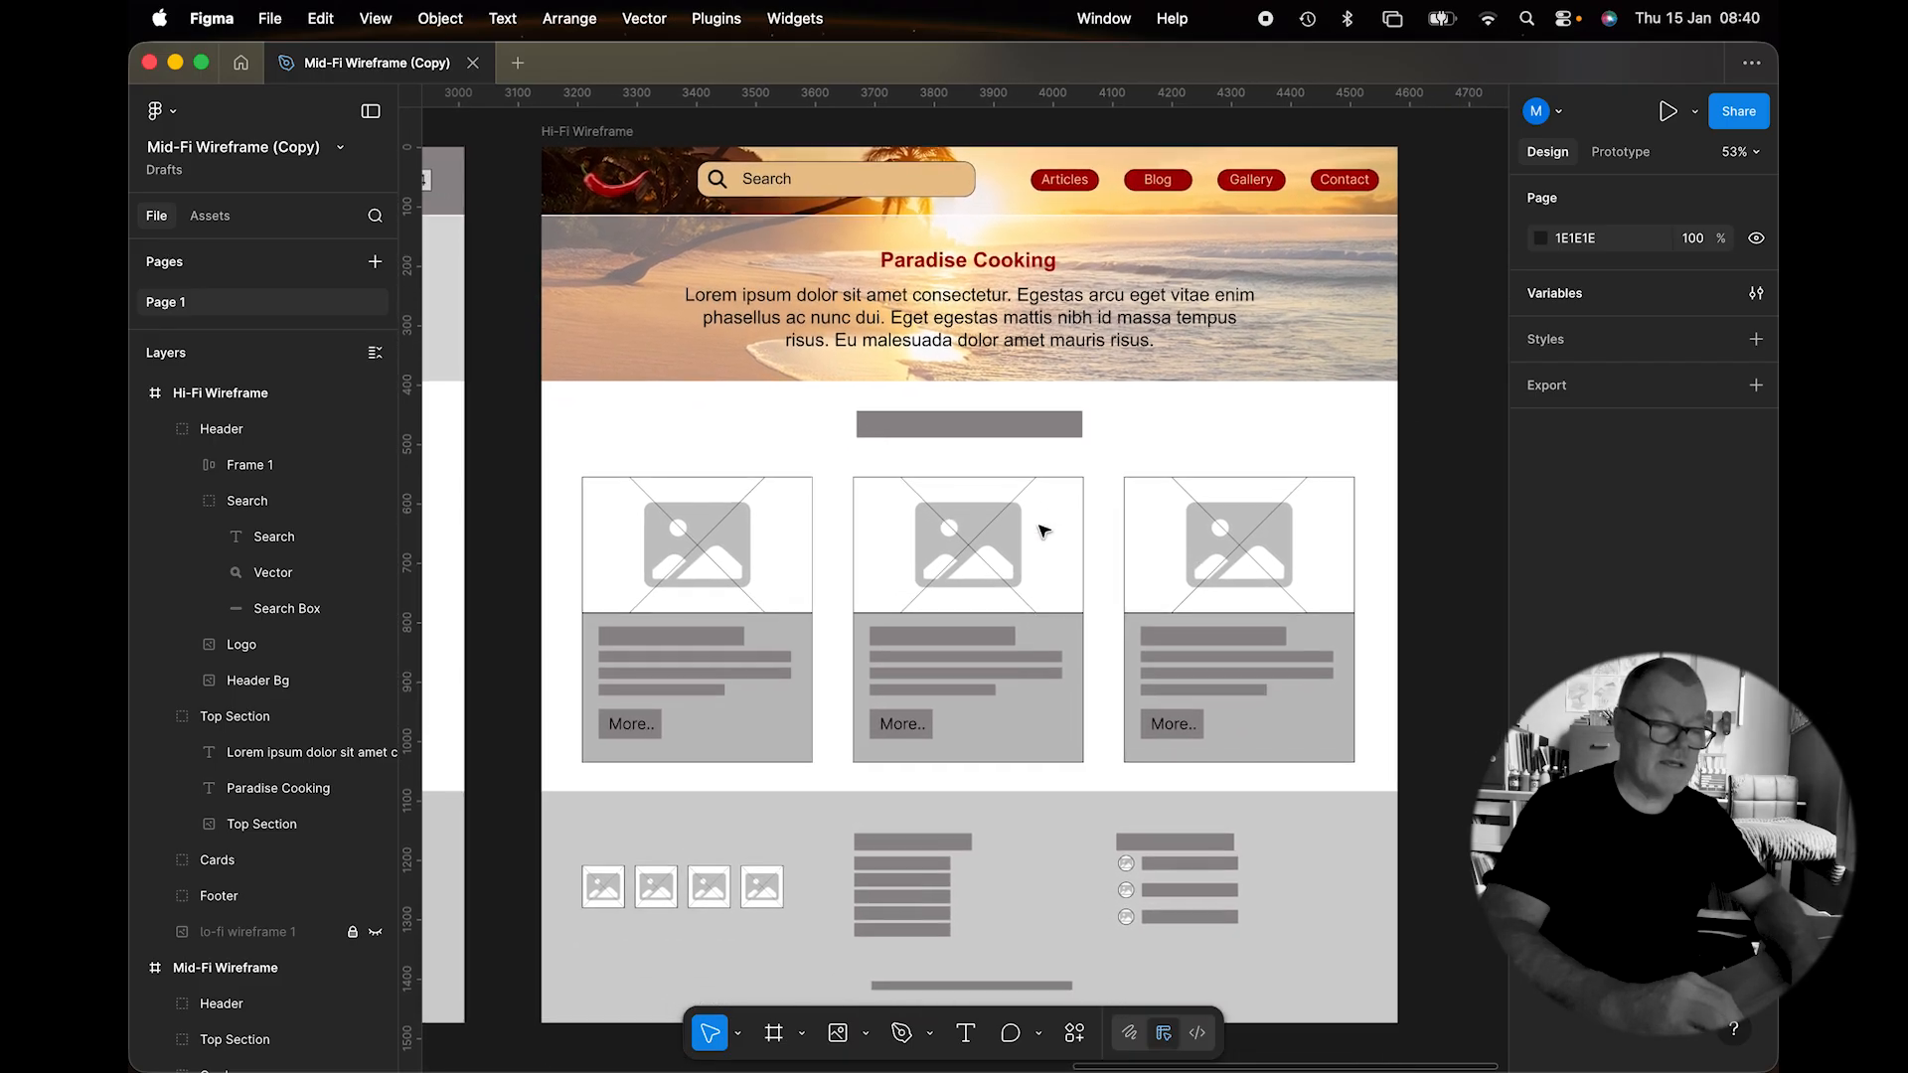
scroll(1042, 530, "up", 2)
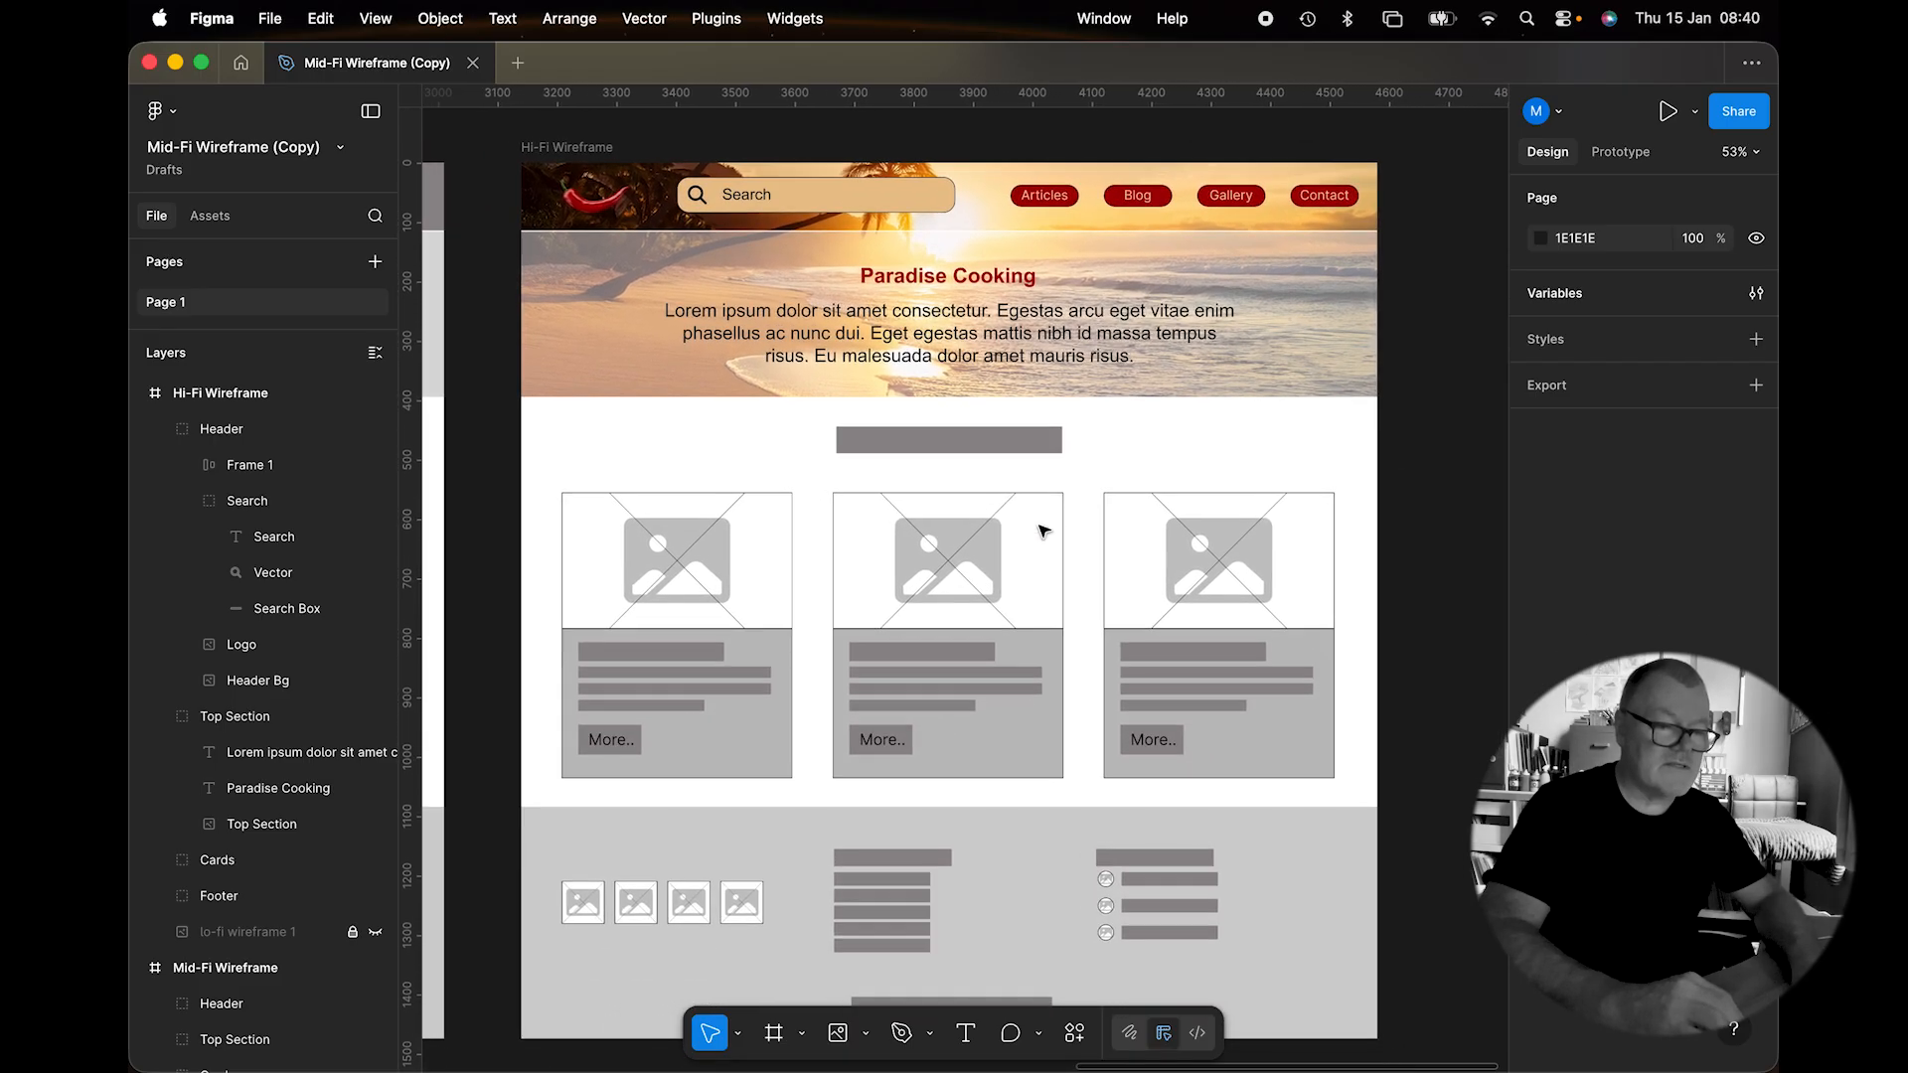
scroll(1042, 530, "down", 2)
left_click(983, 408)
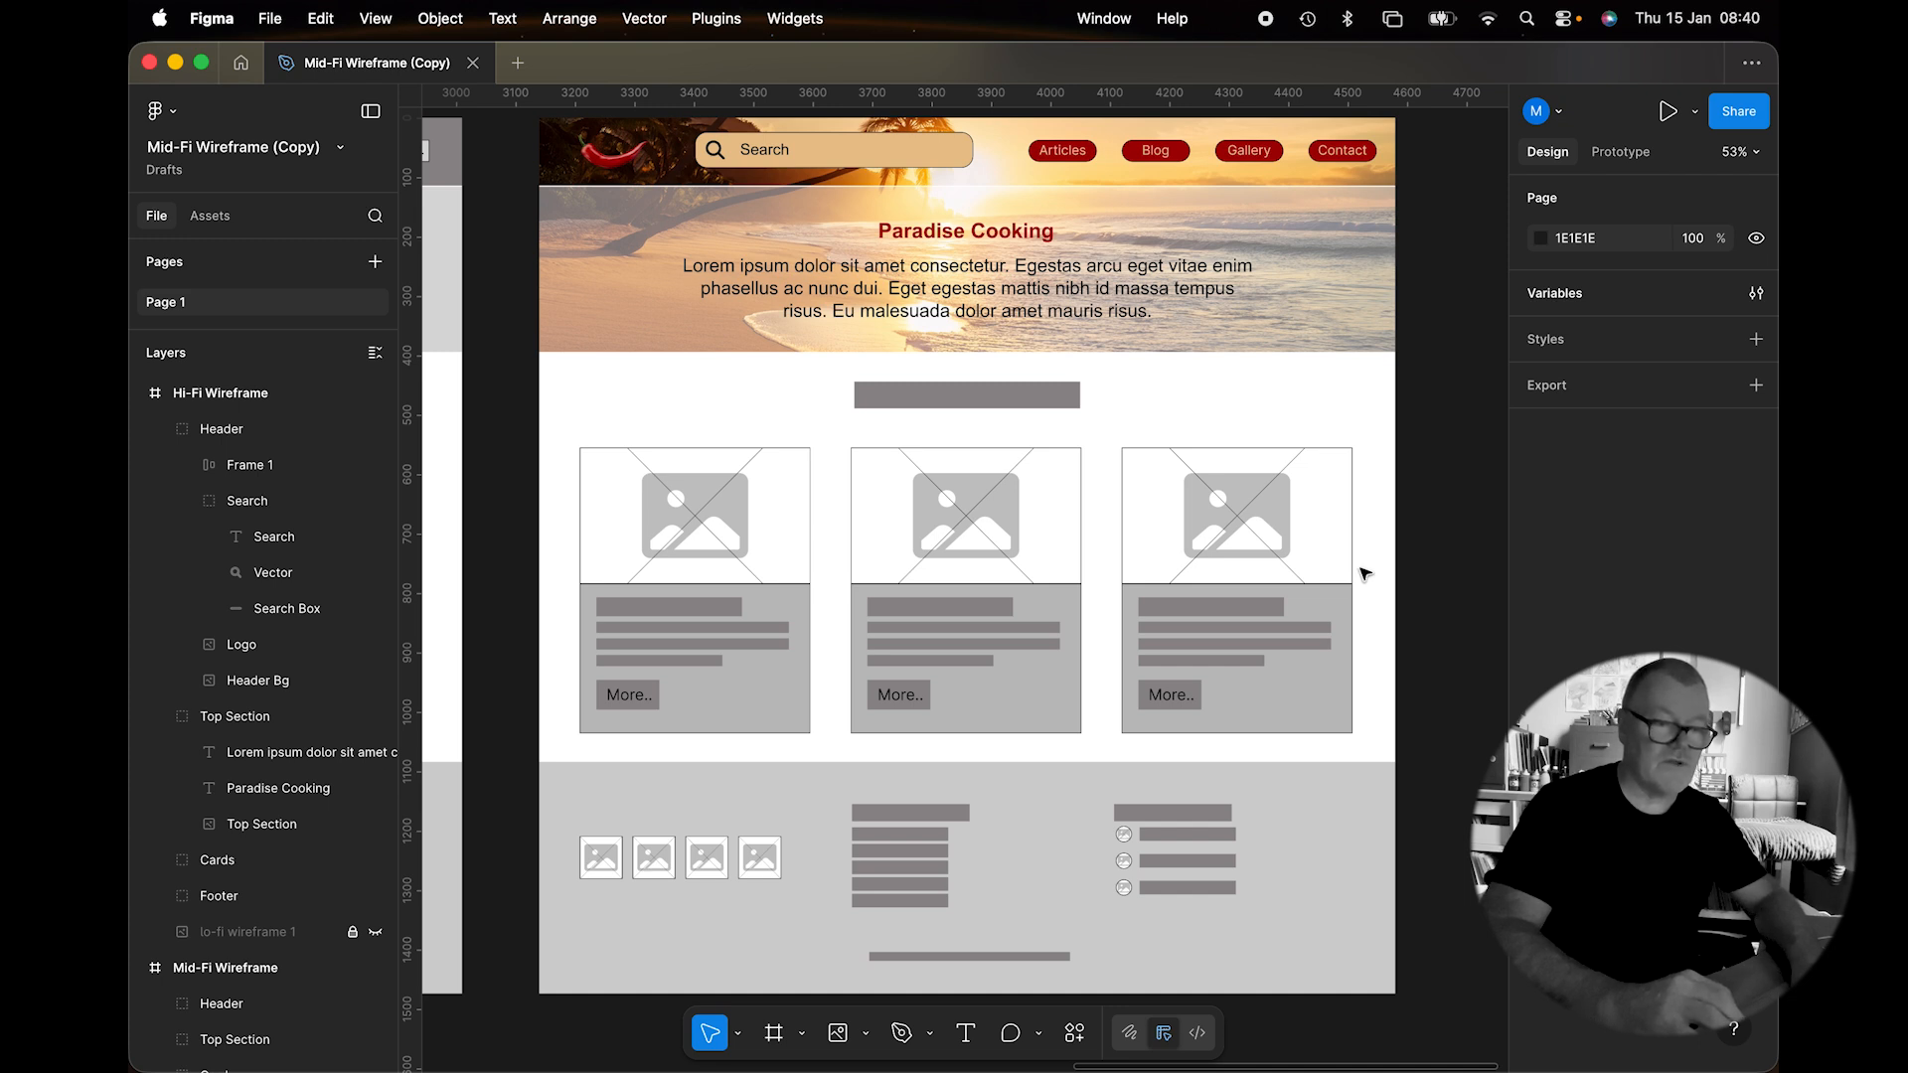
double_click(964, 394)
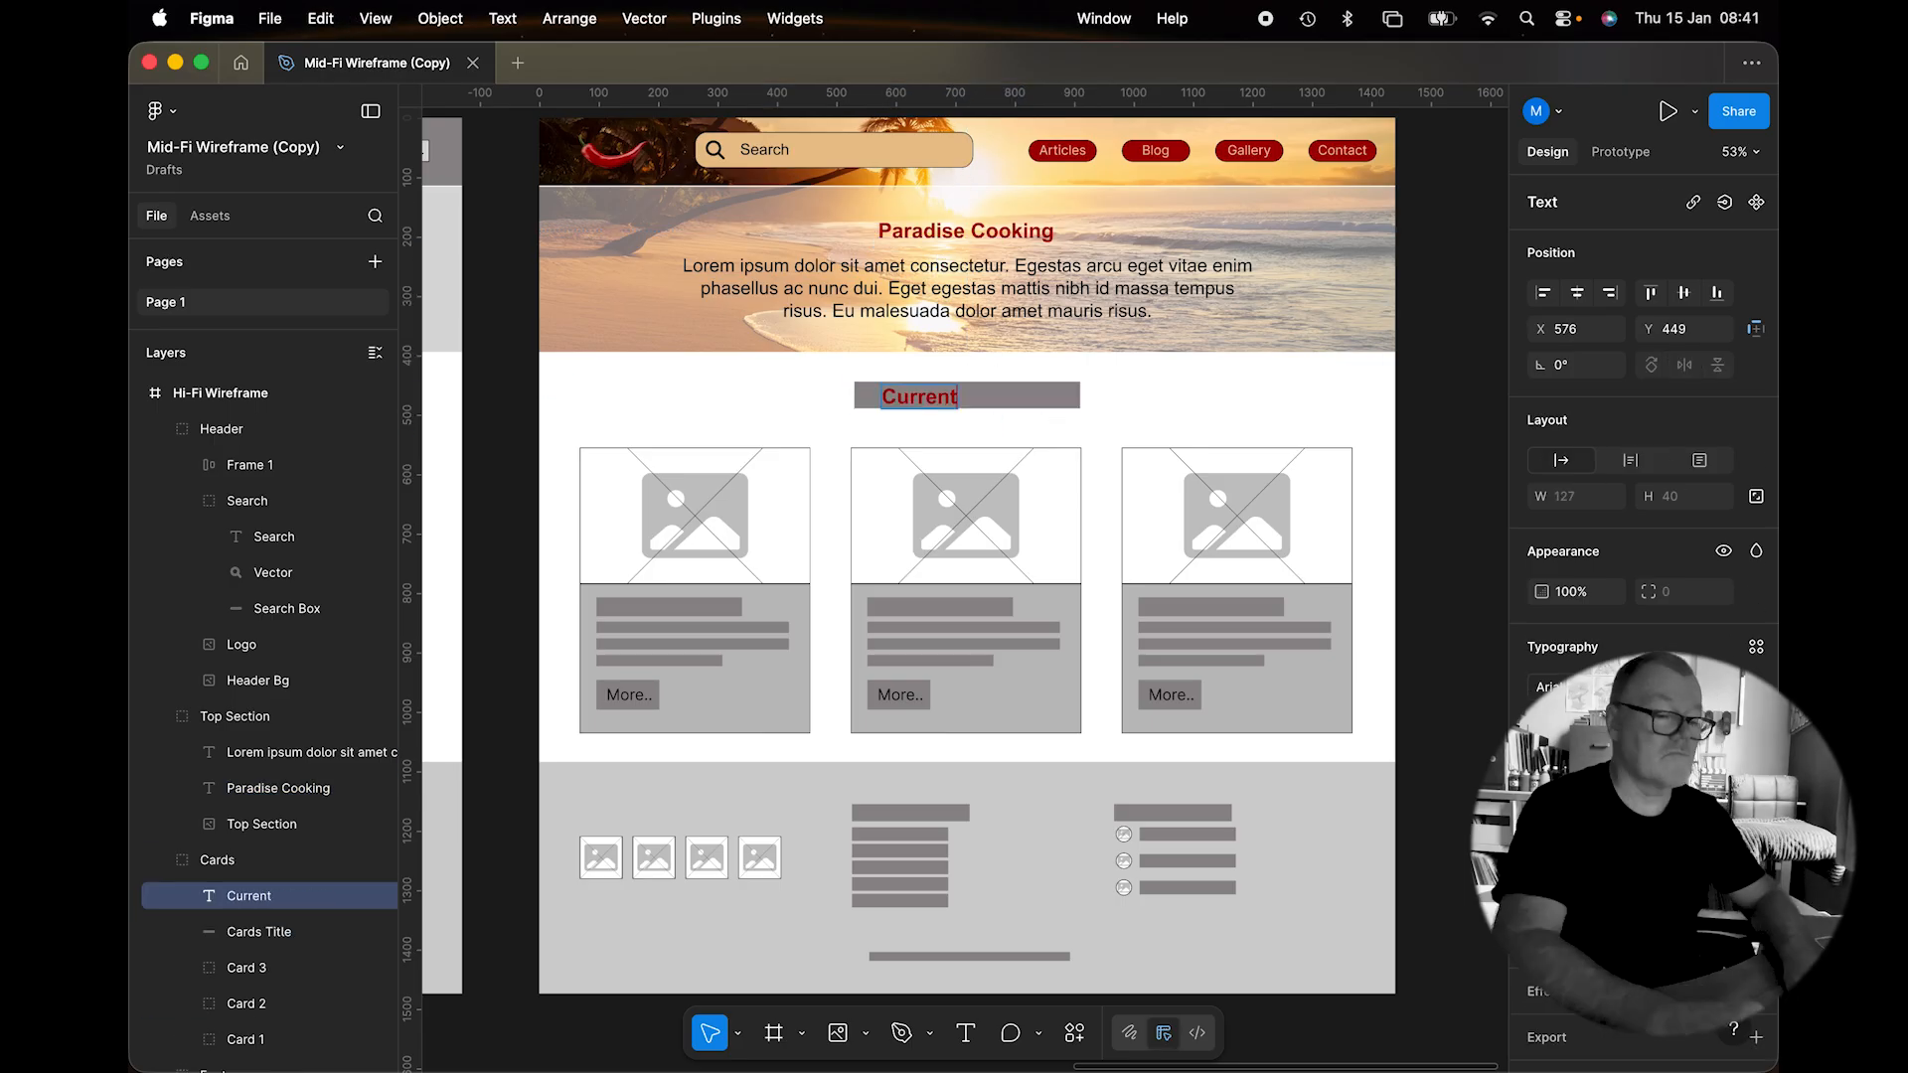
type("Stories")
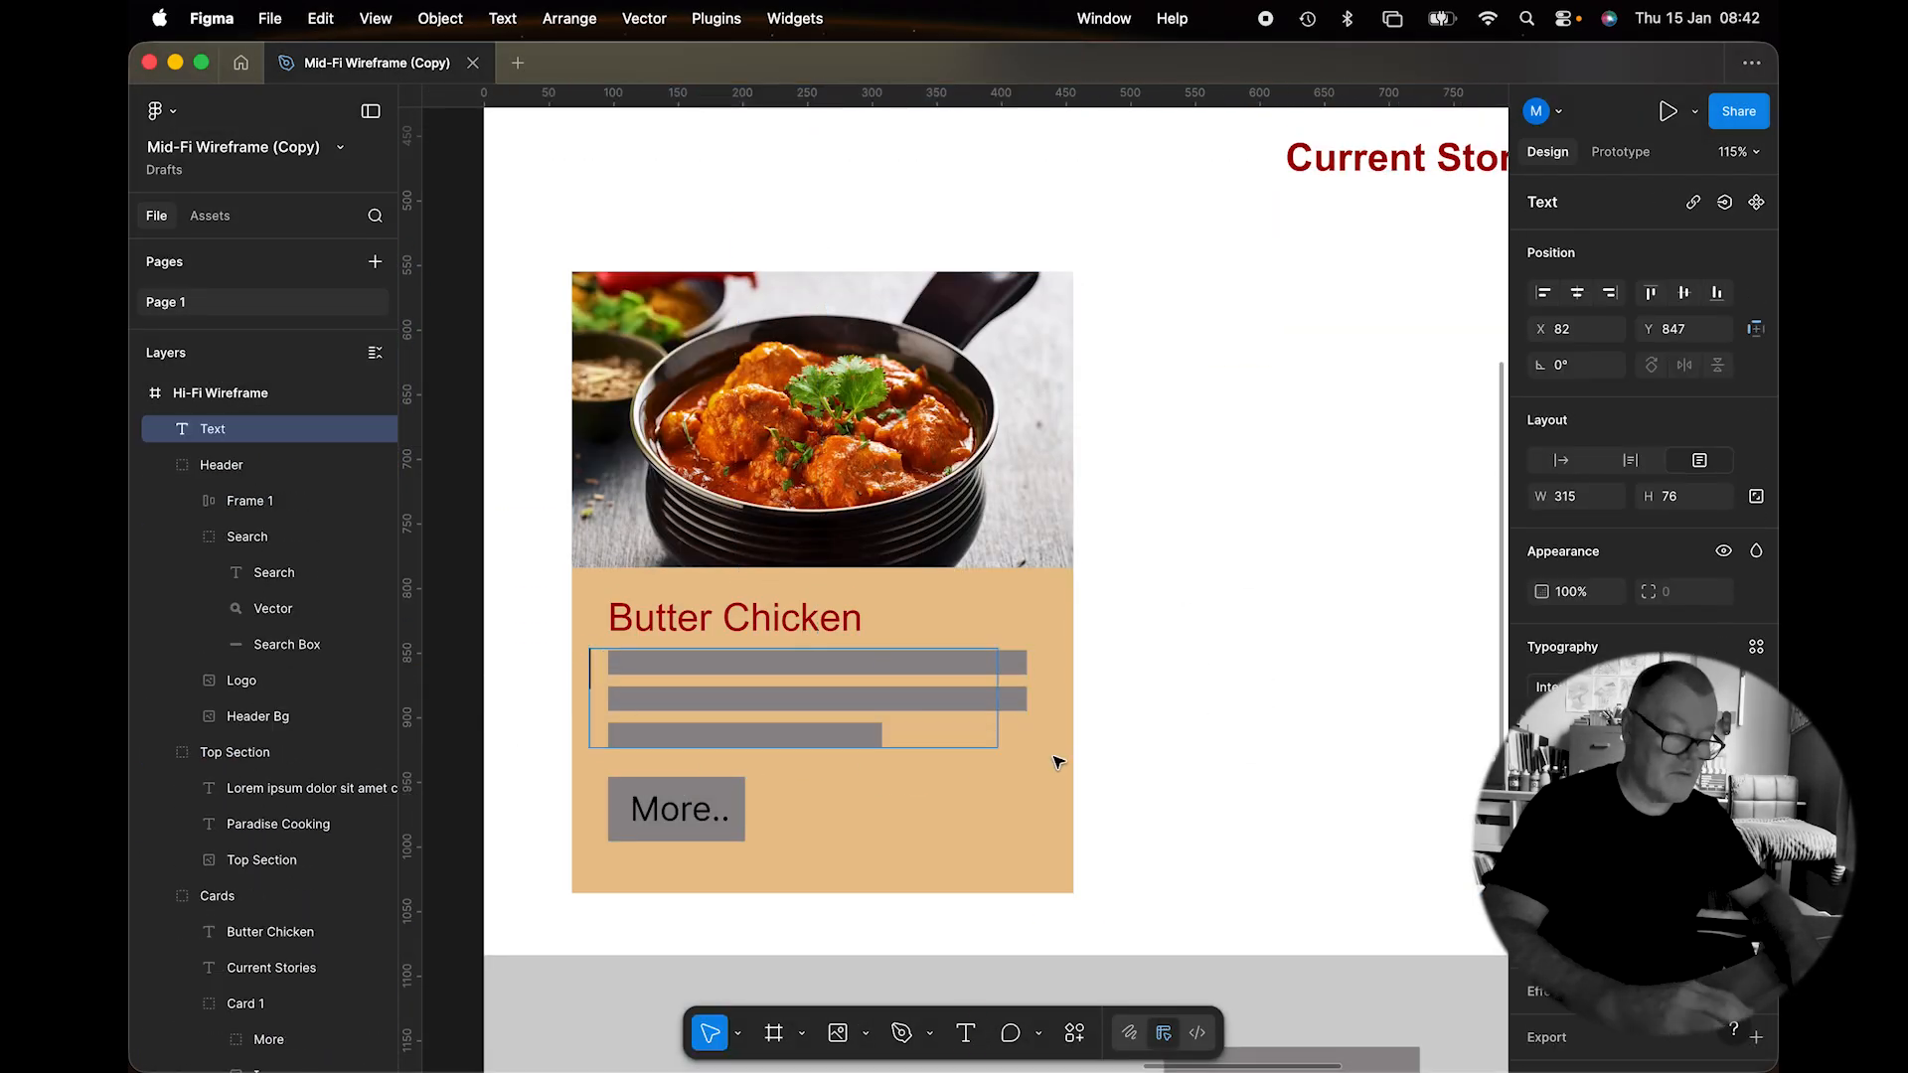
Paste the lorem ipsum placeholder paragraph into Card 1's text box, then select its More button.
type("Lorem ipsum dolor sit amet consectetur. Nec a venenatis nunc mi suspendisse sem aliquet.")
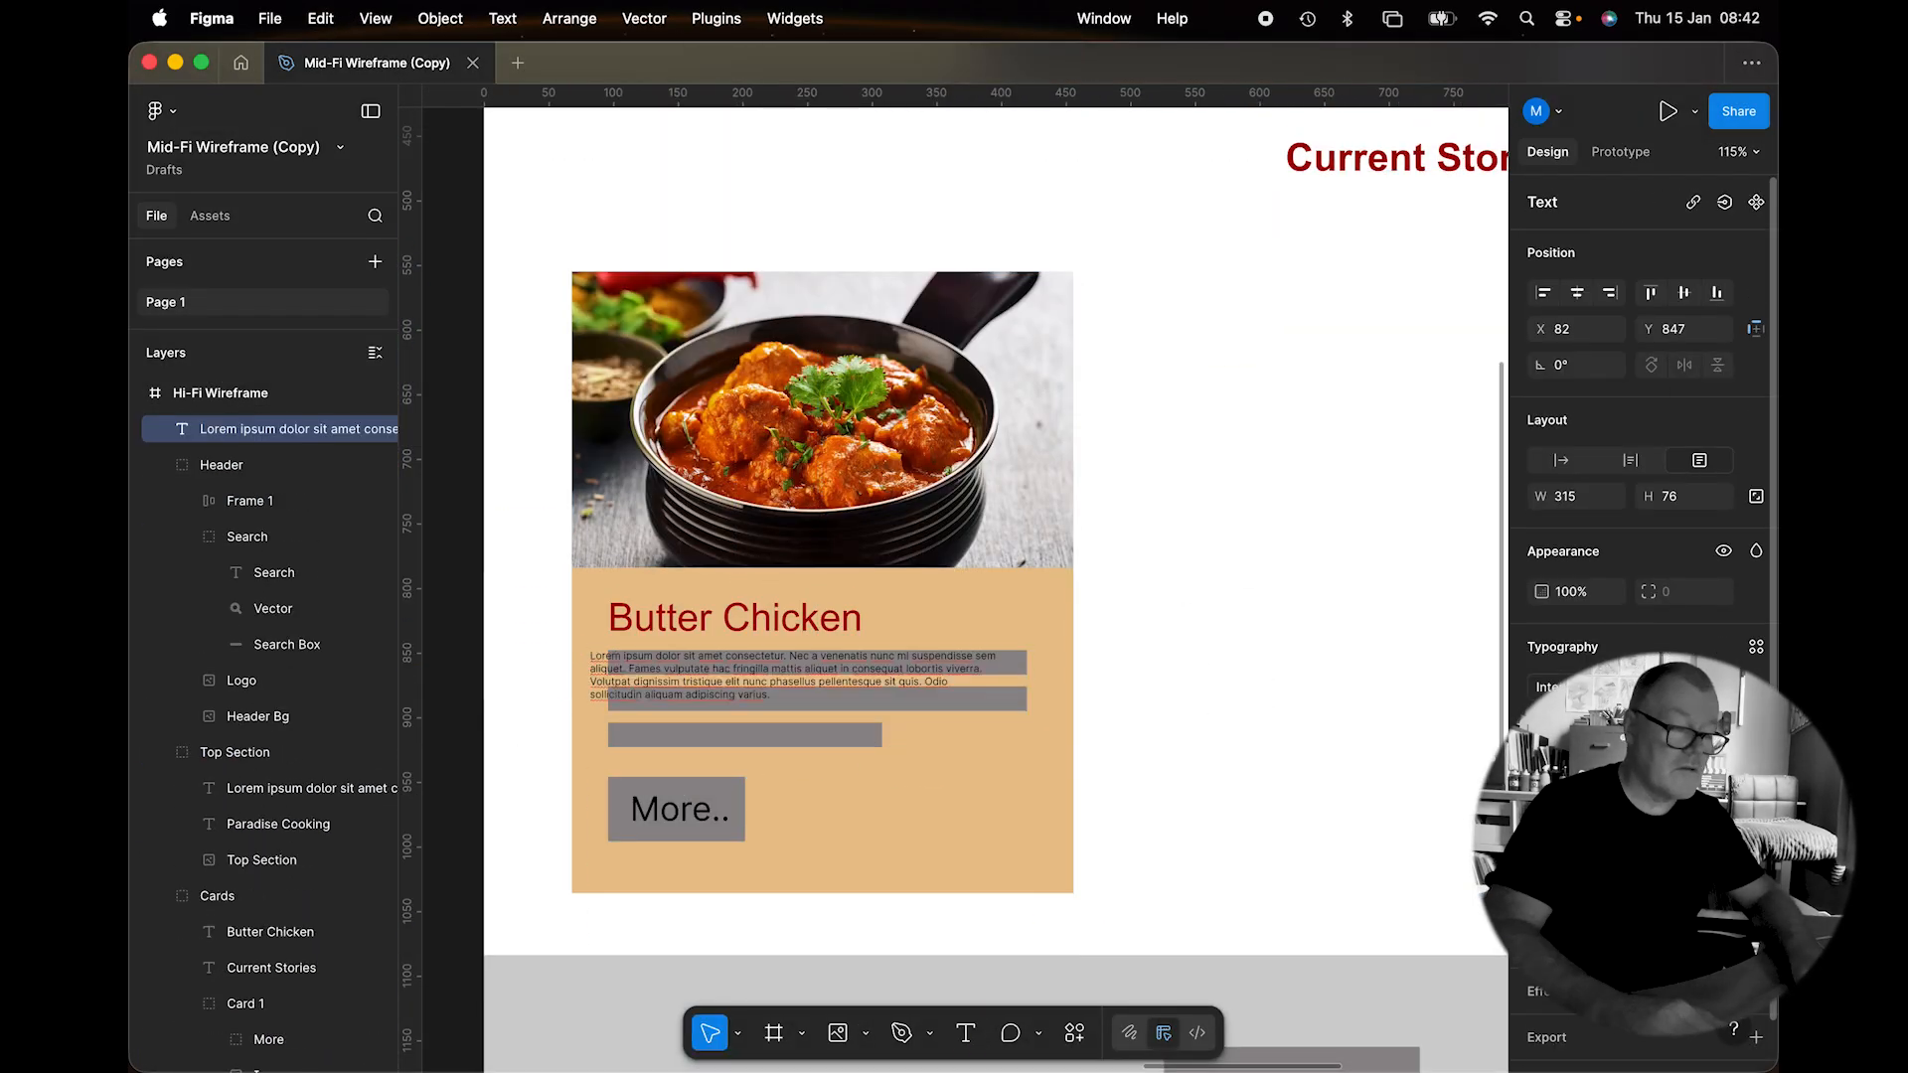
scroll(959, 664, "down", 2)
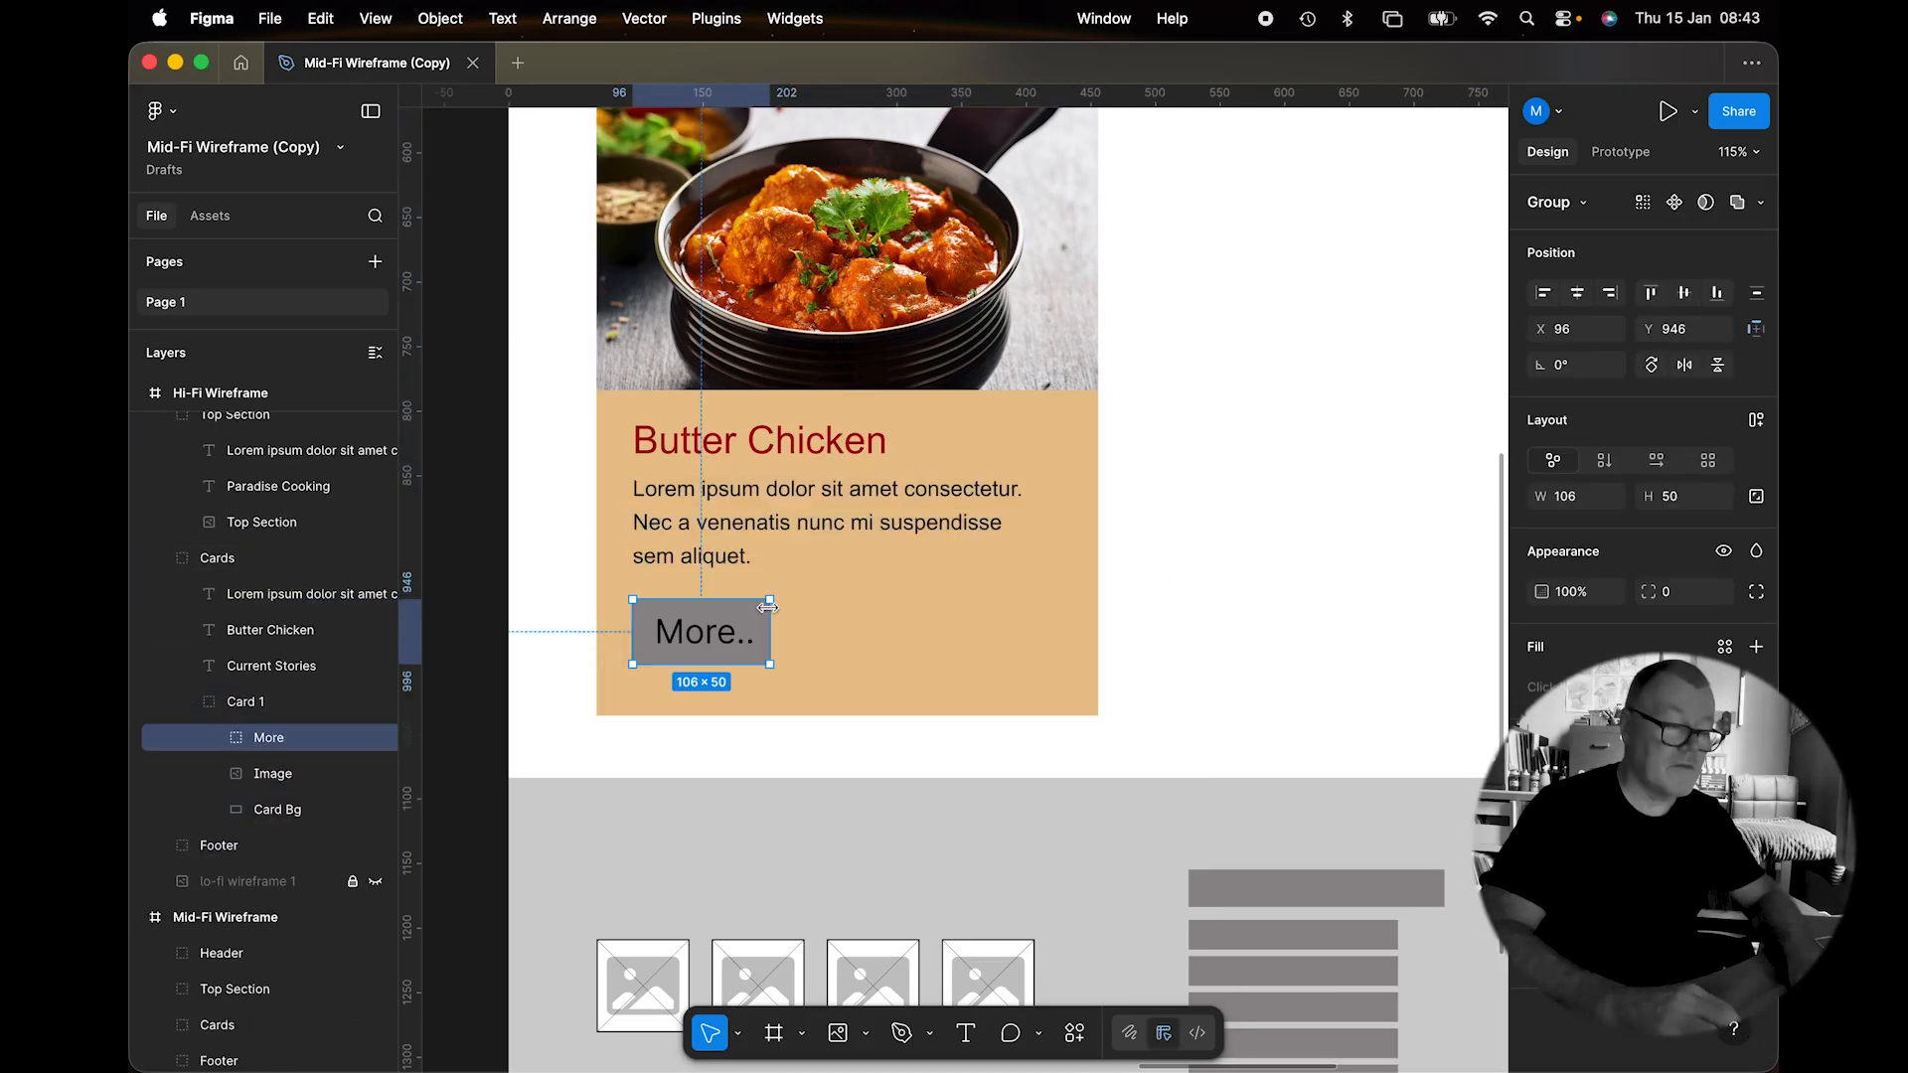
left_click(692, 653)
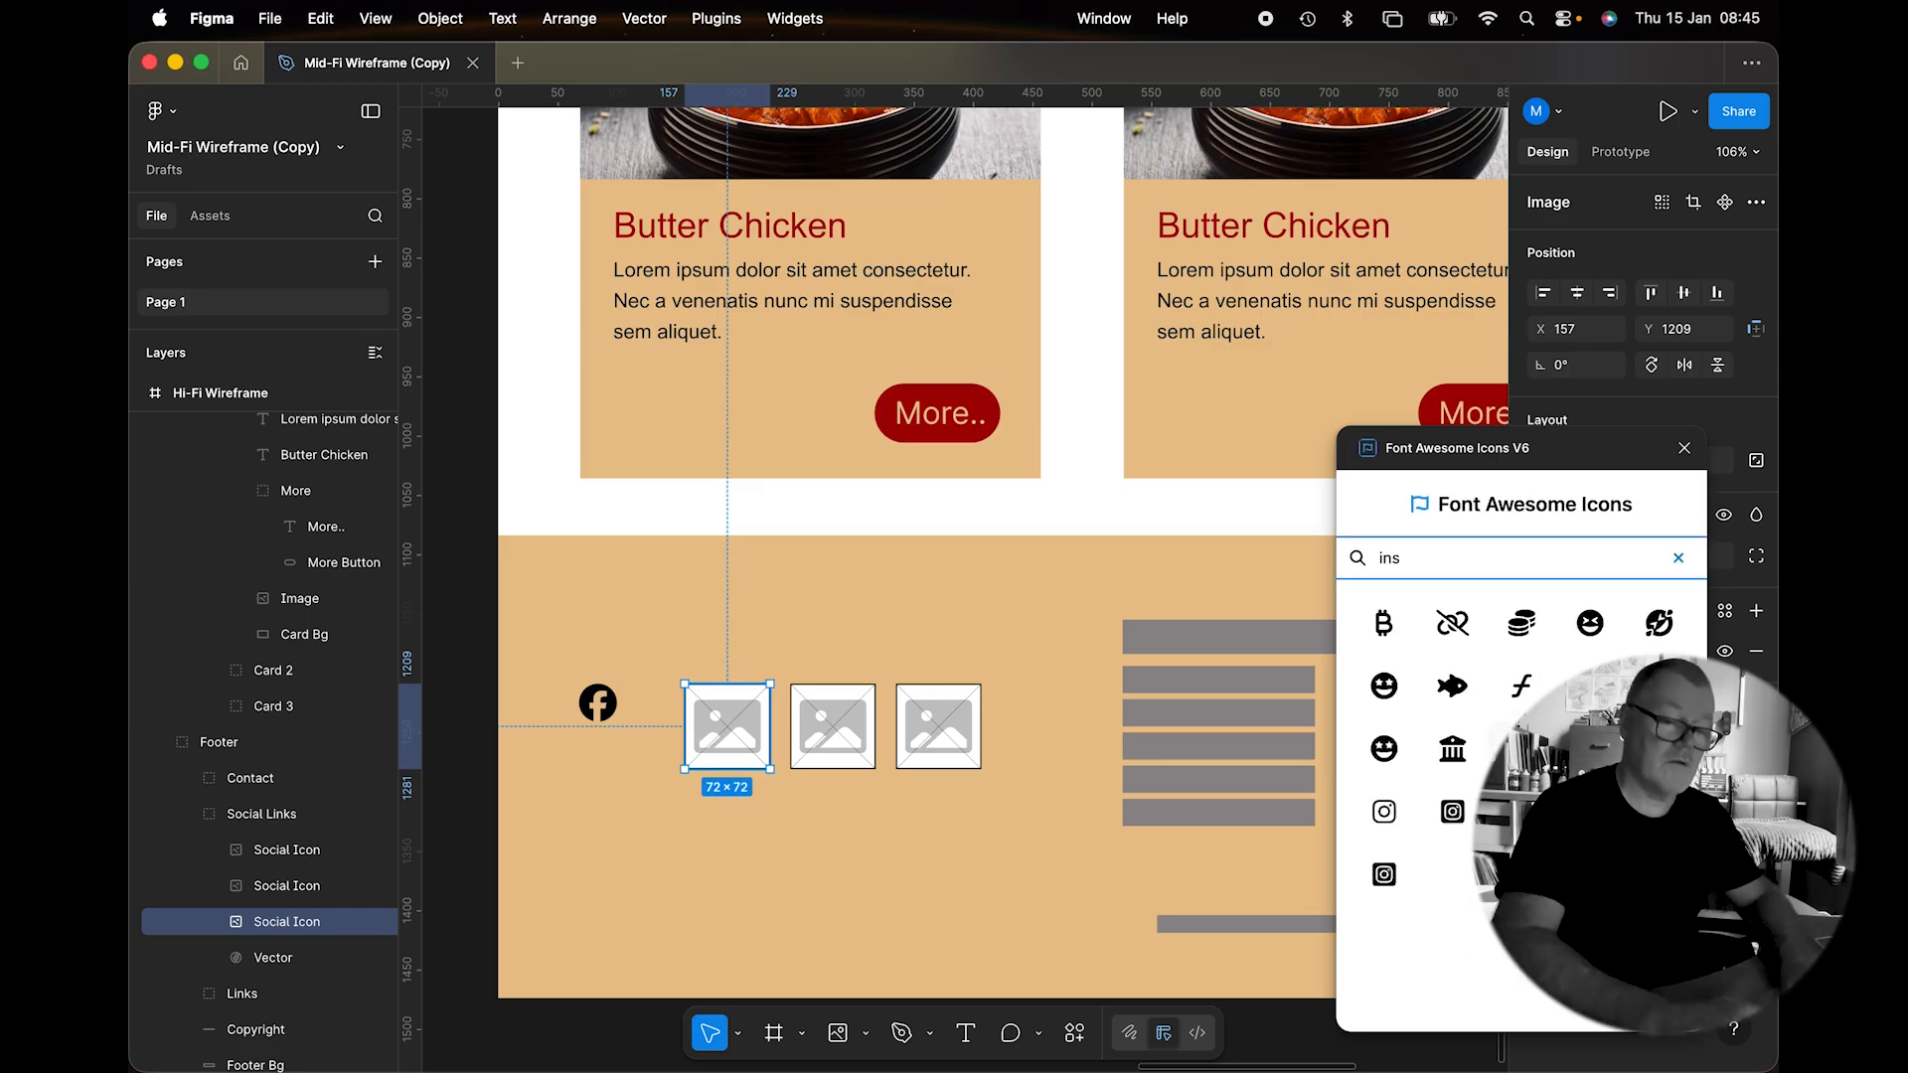
Copy the Links: label onto the footer's first link bar to build the recipe links.
left_click(319, 20)
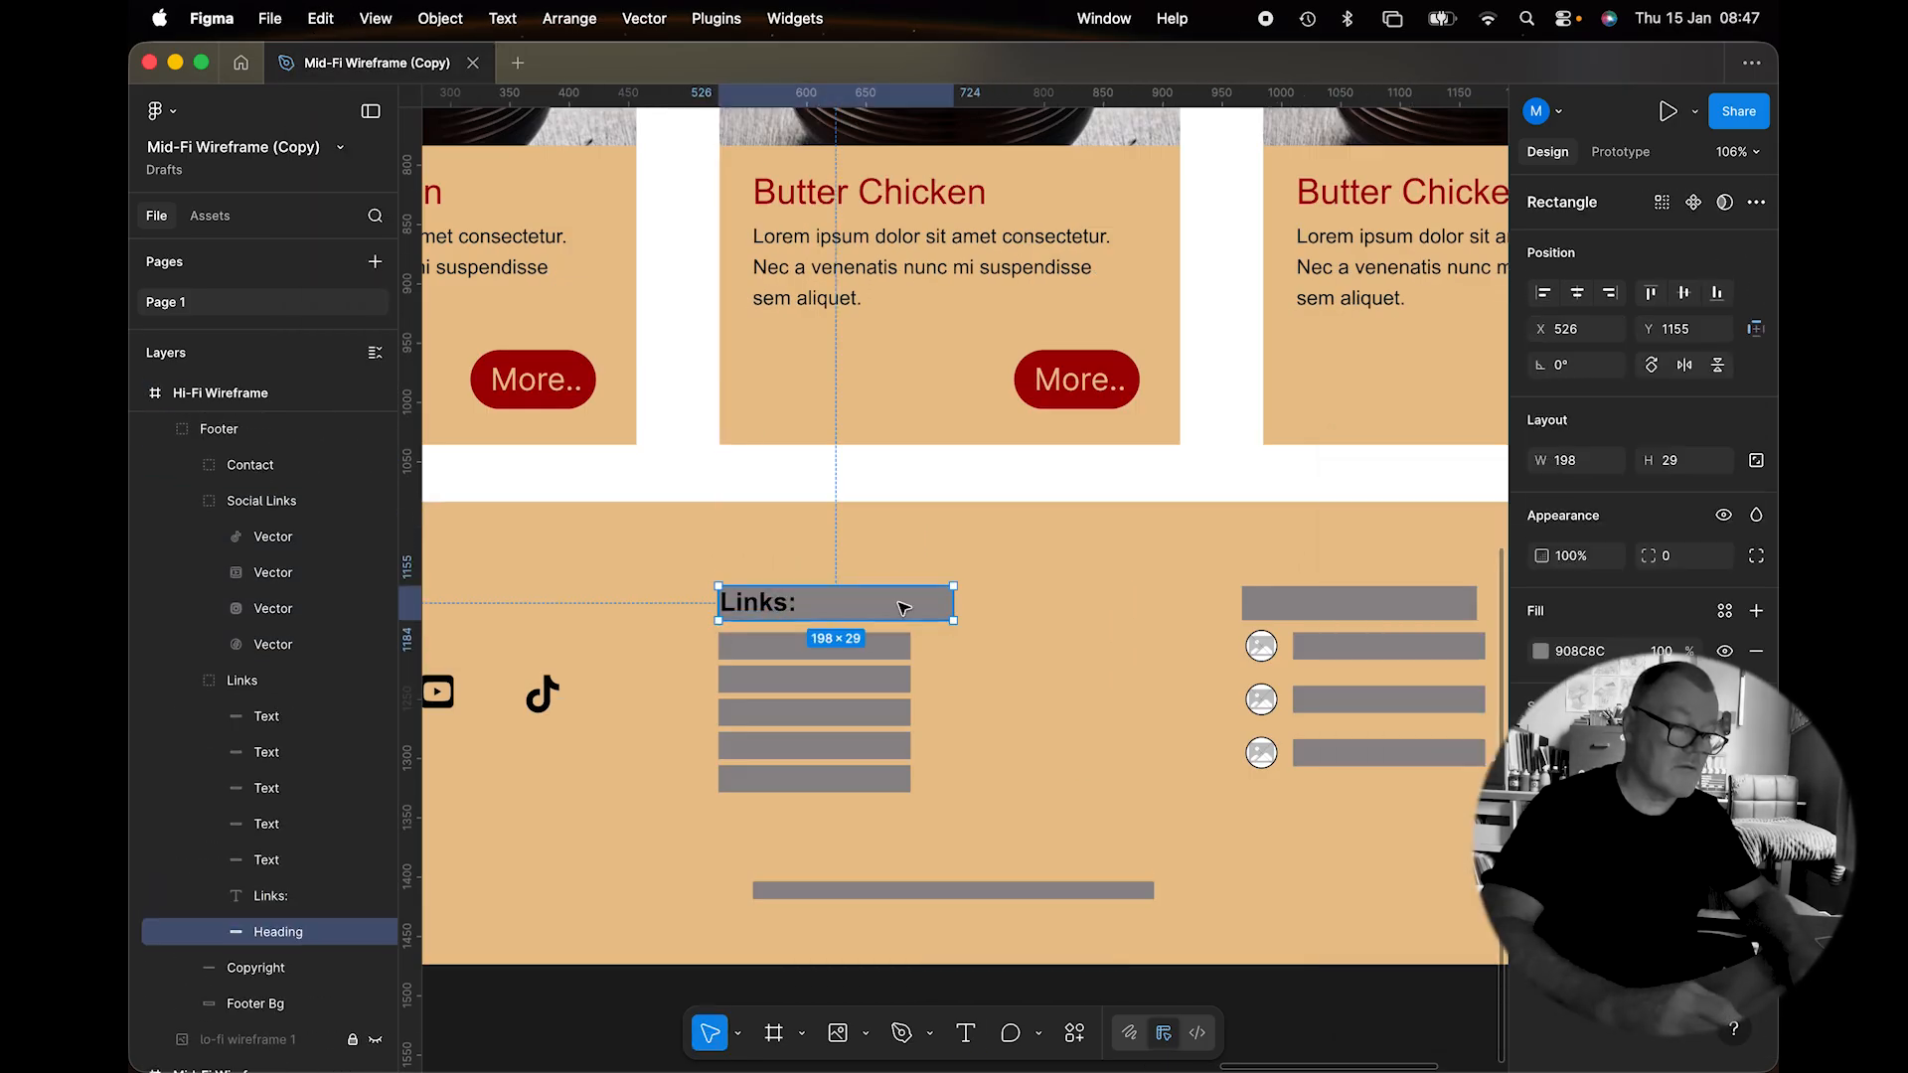
left_click_drag(757, 601, 758, 647)
double_click(758, 648)
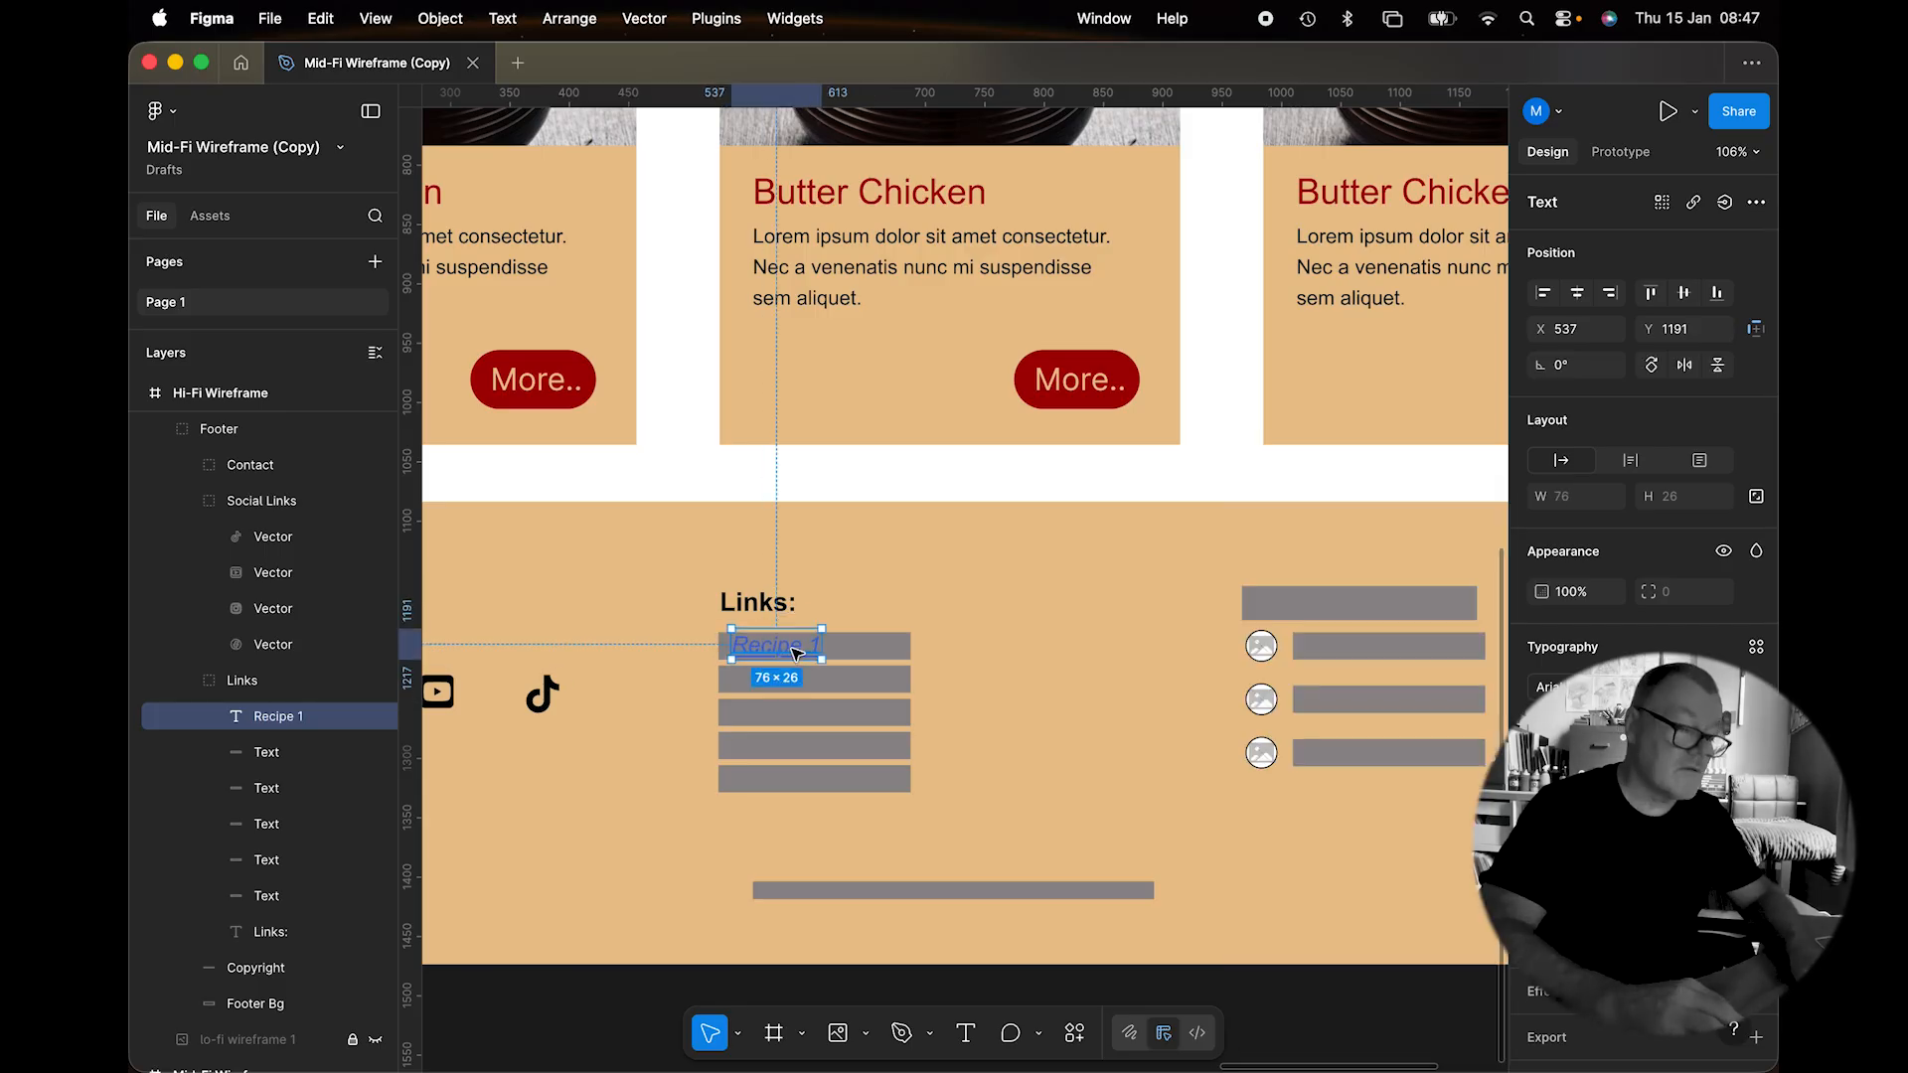
left_click(599, 541)
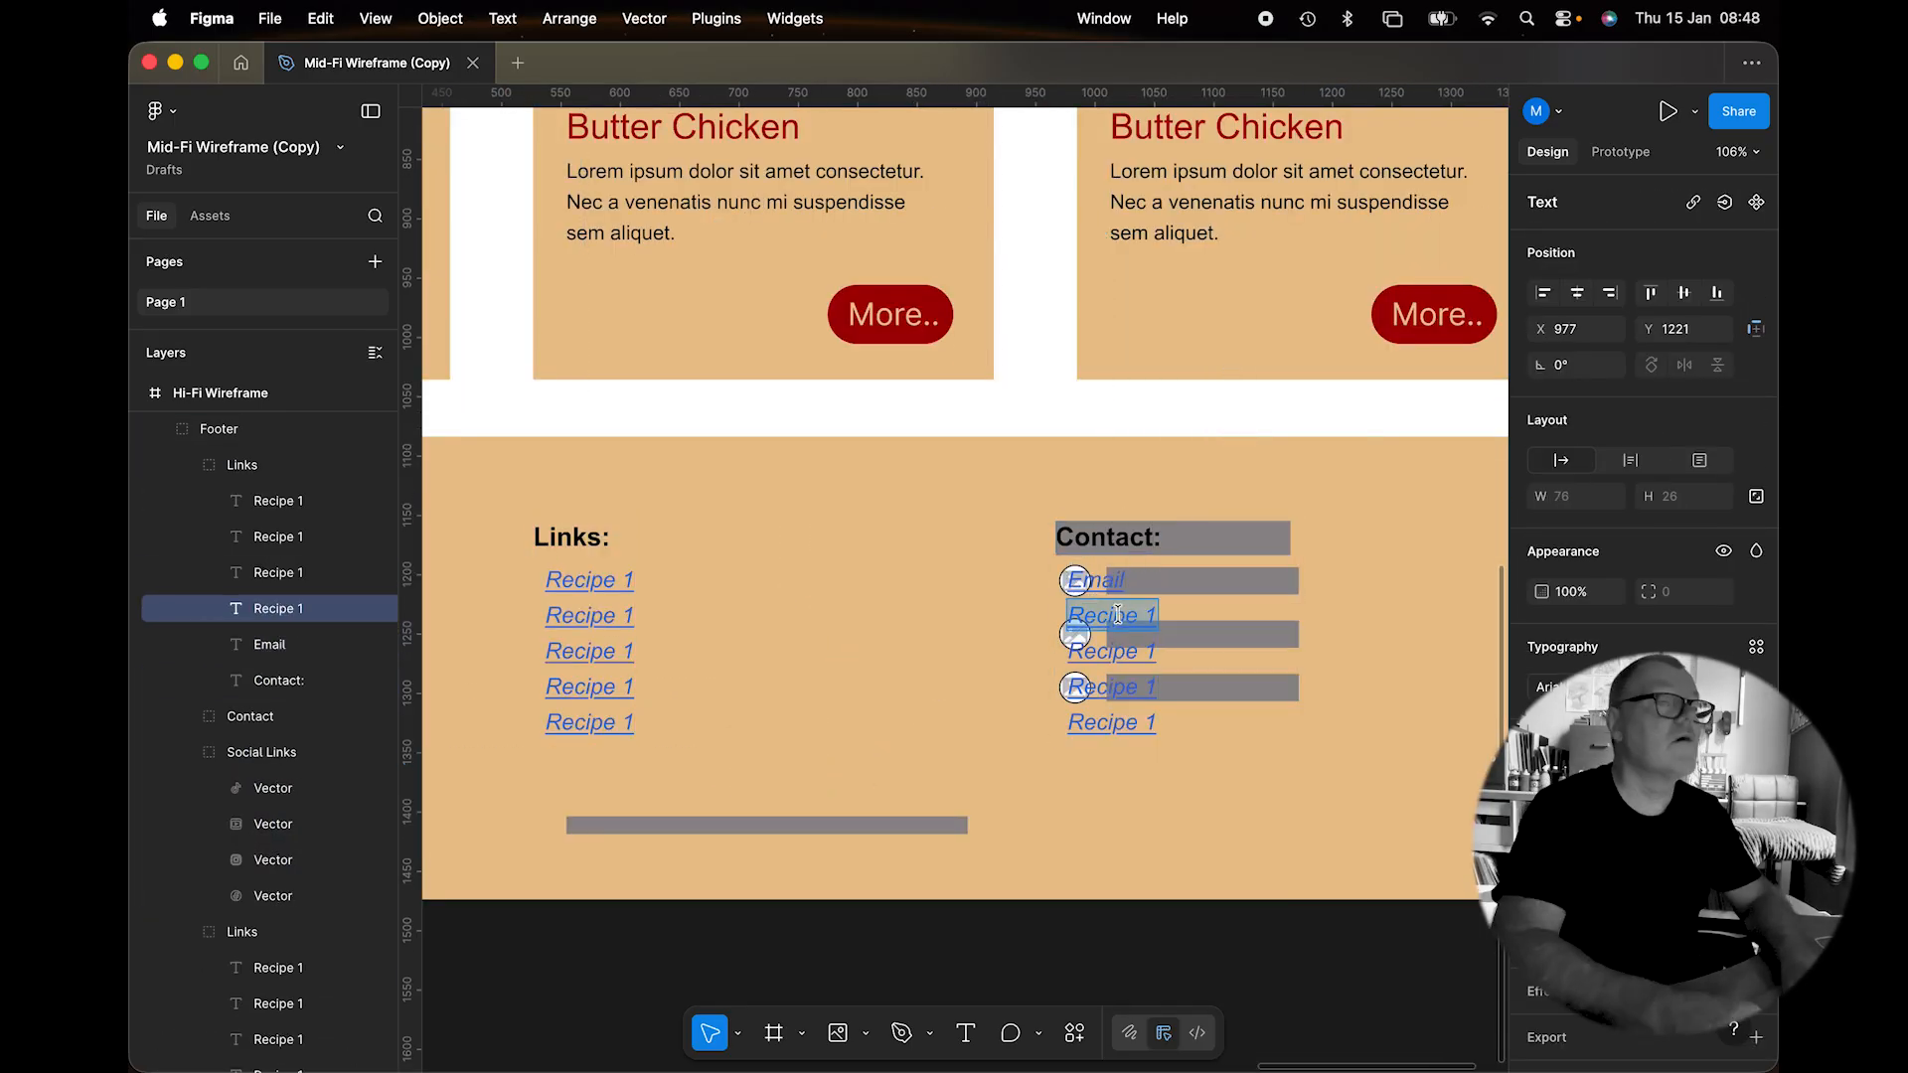
Swap the Web contact's placeholder for a Font Awesome pointer icon, and group the copyright icon with its text.
left_click(1136, 637)
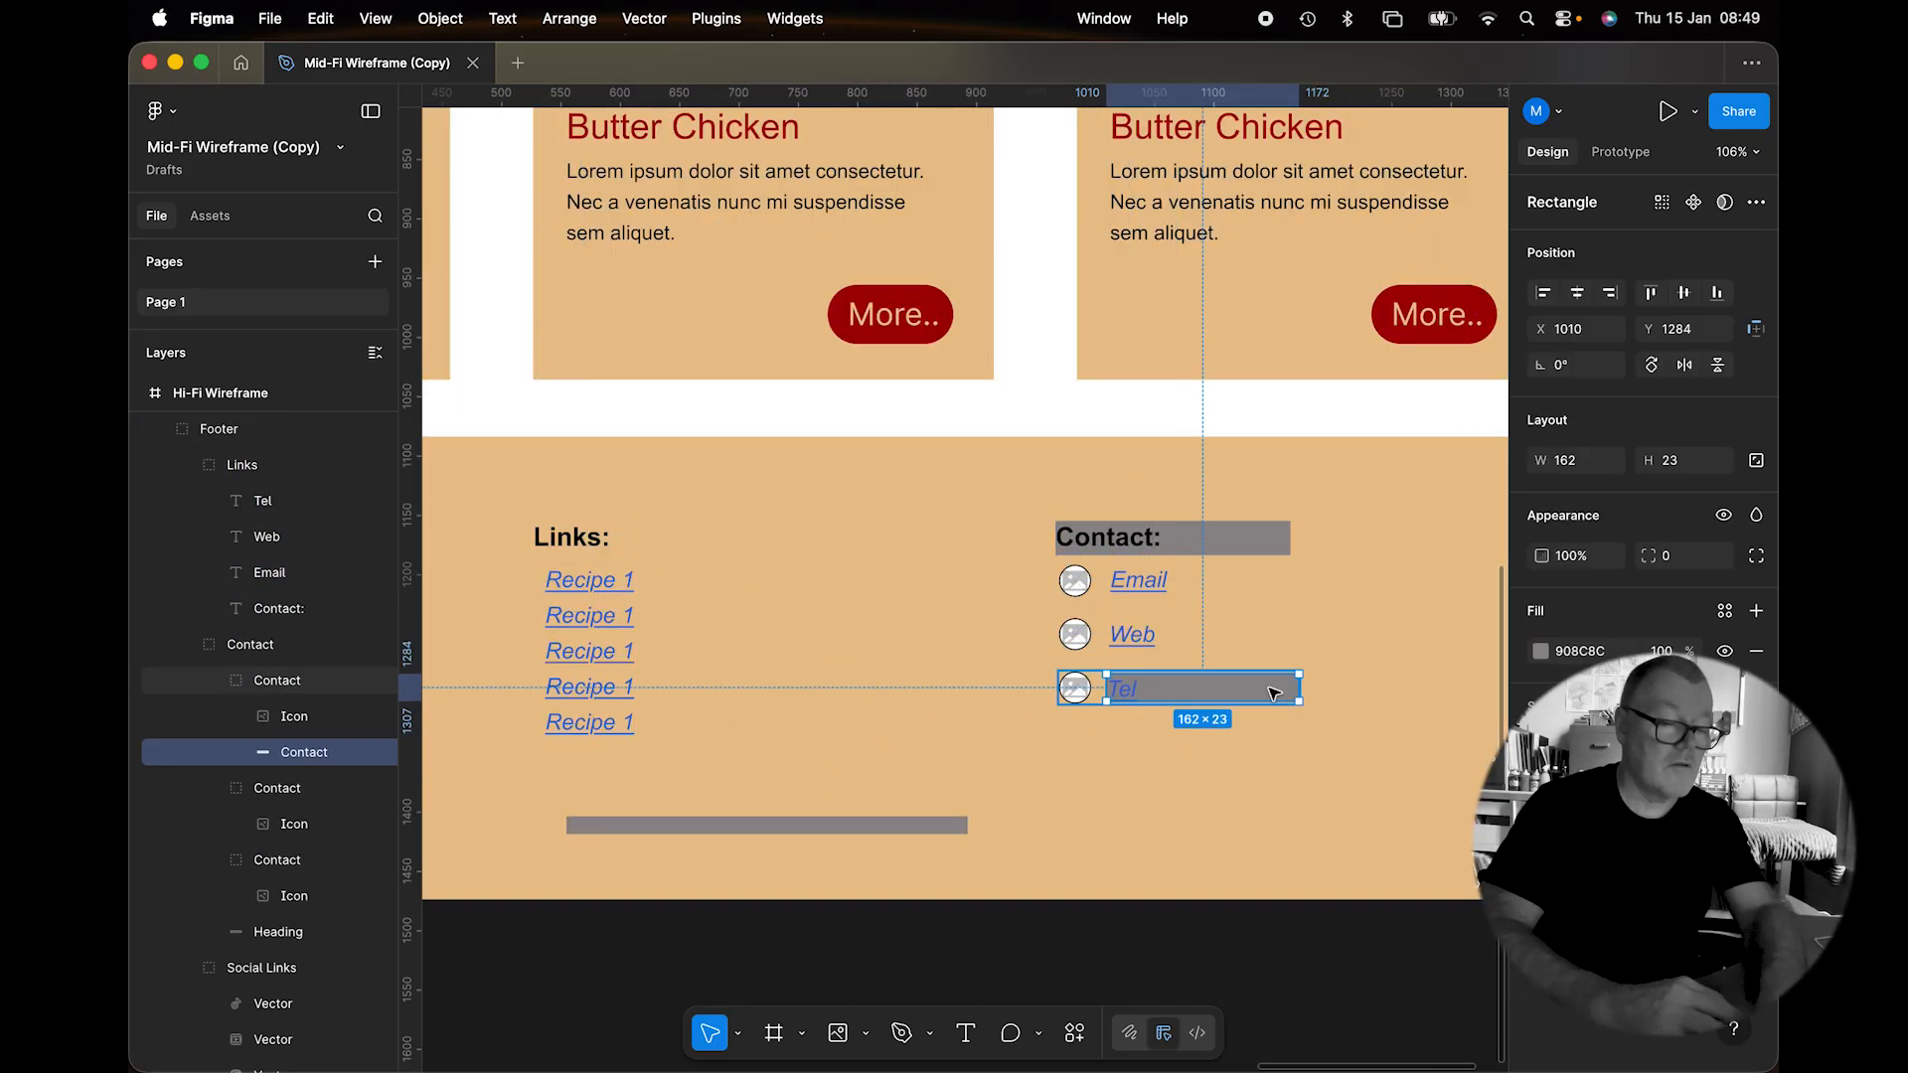
left_click(320, 18)
left_click(358, 257)
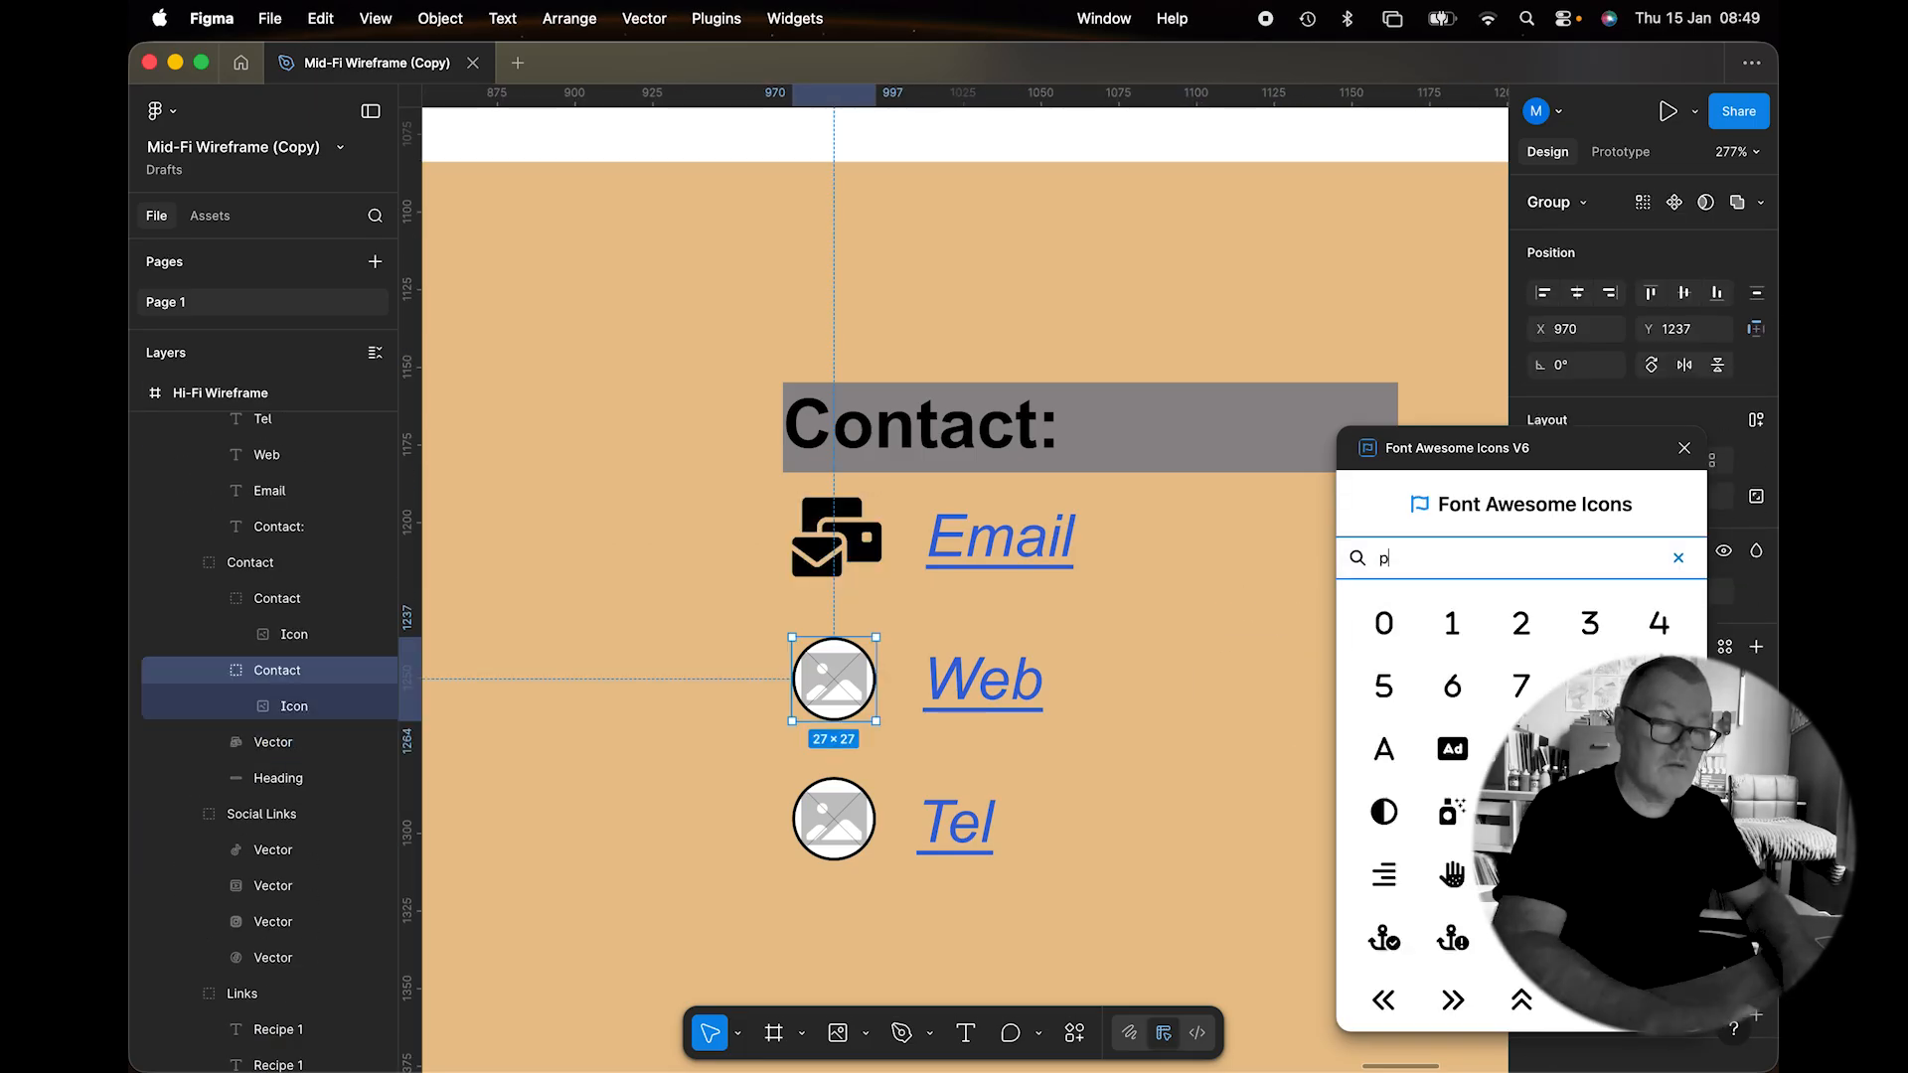
type("oint")
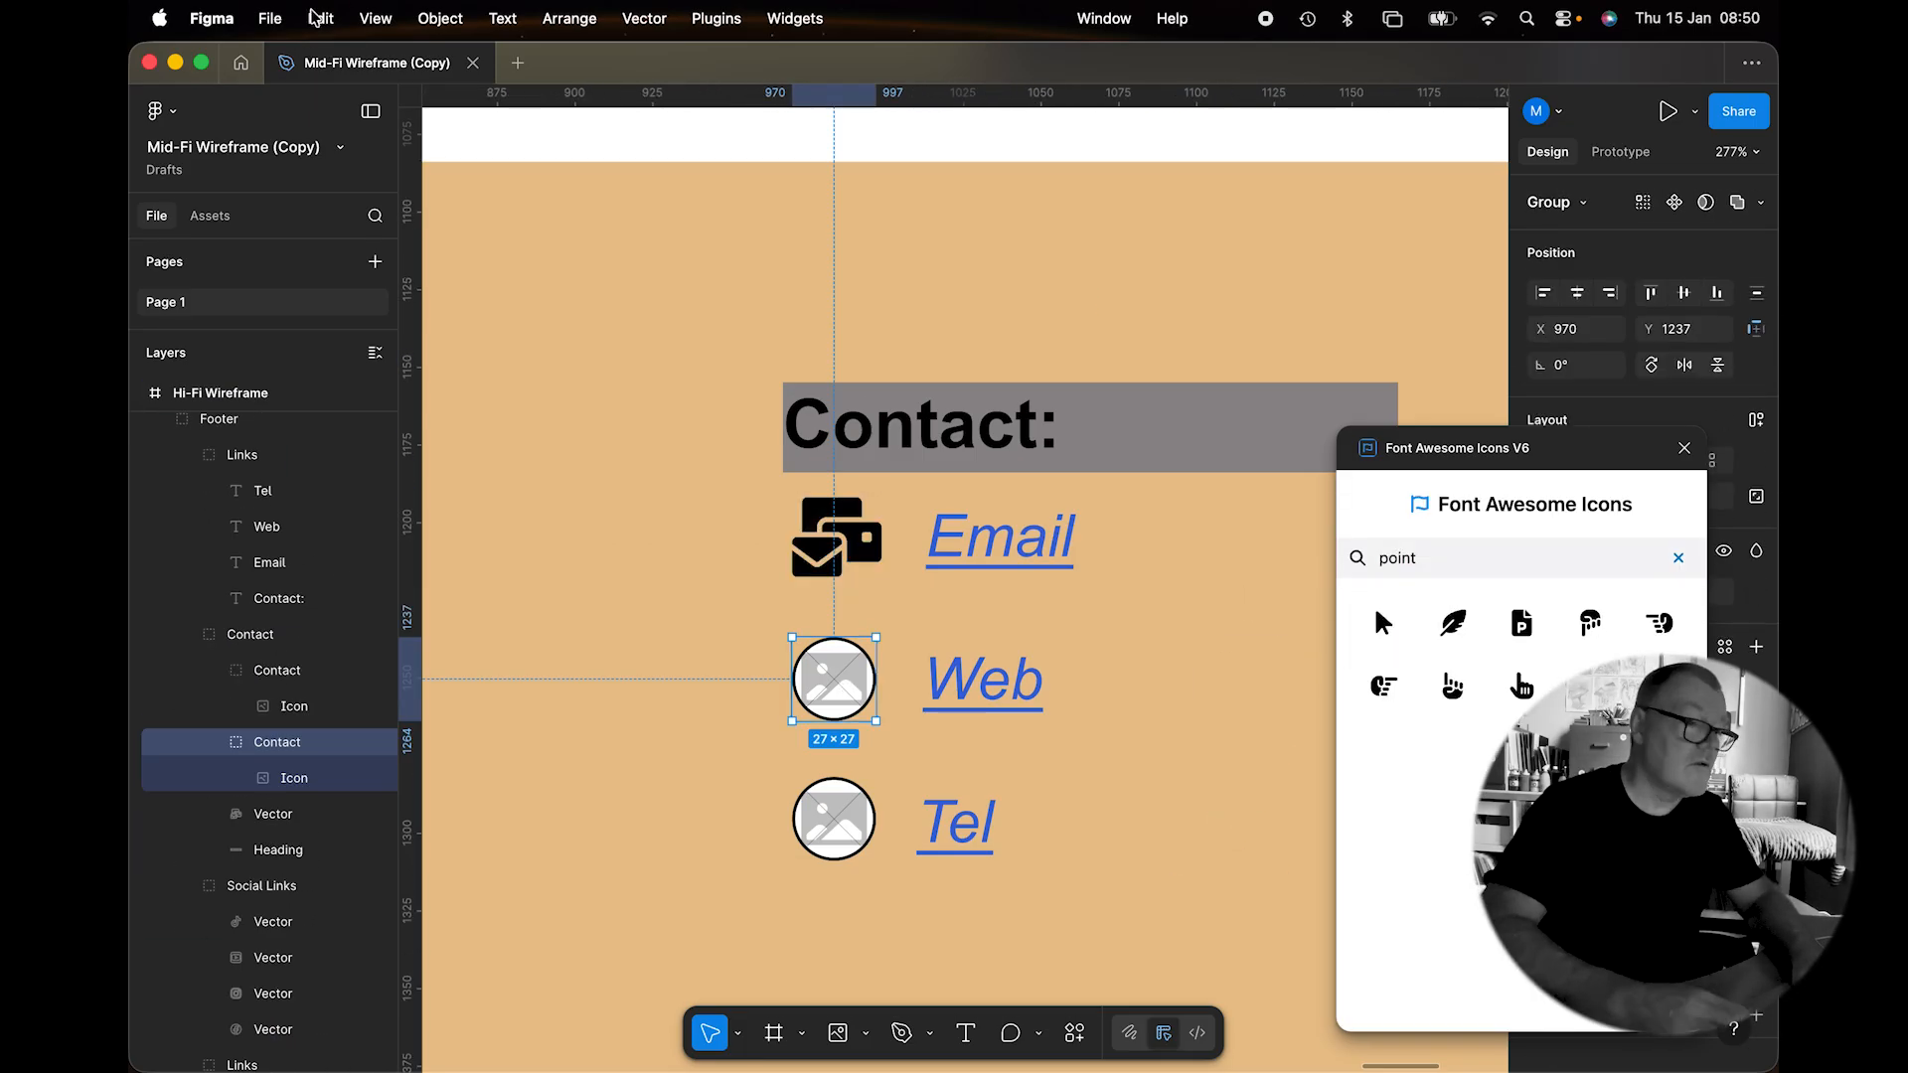
left_click(861, 842)
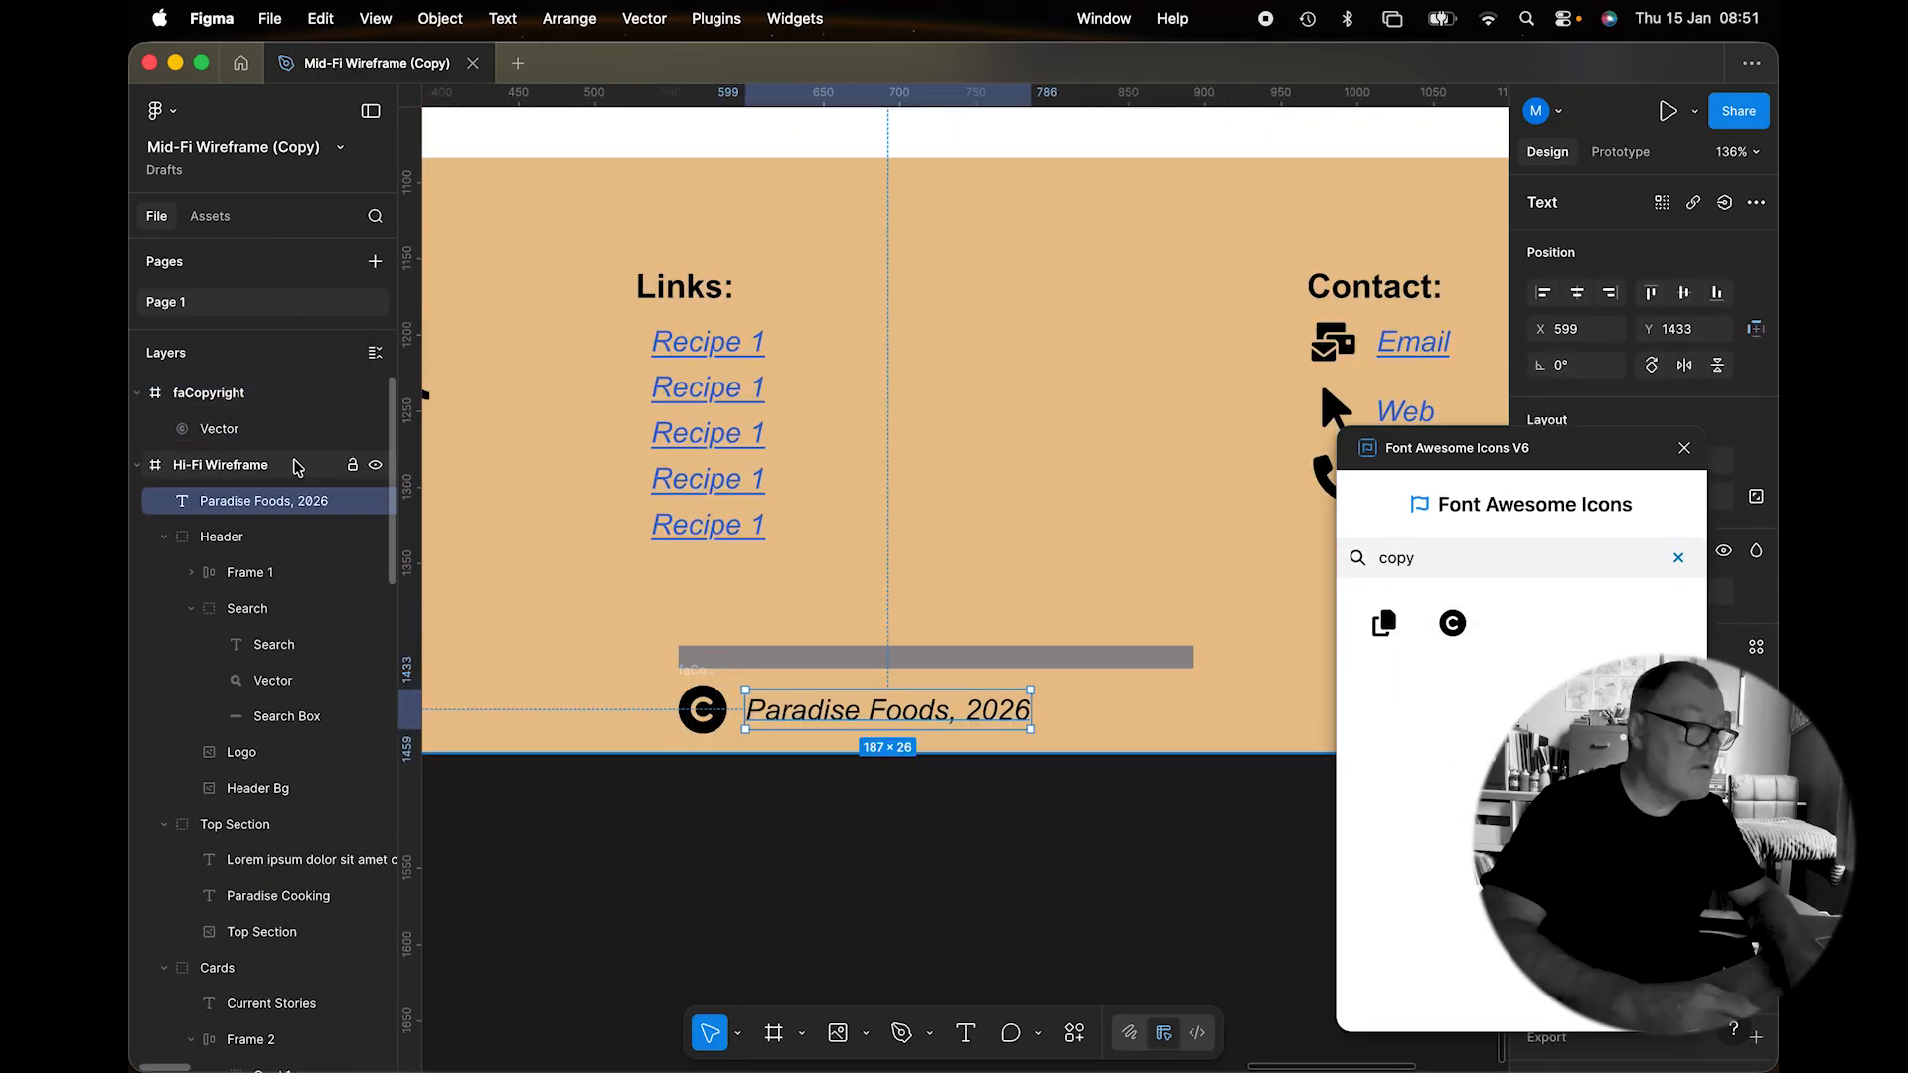
key("super+g")
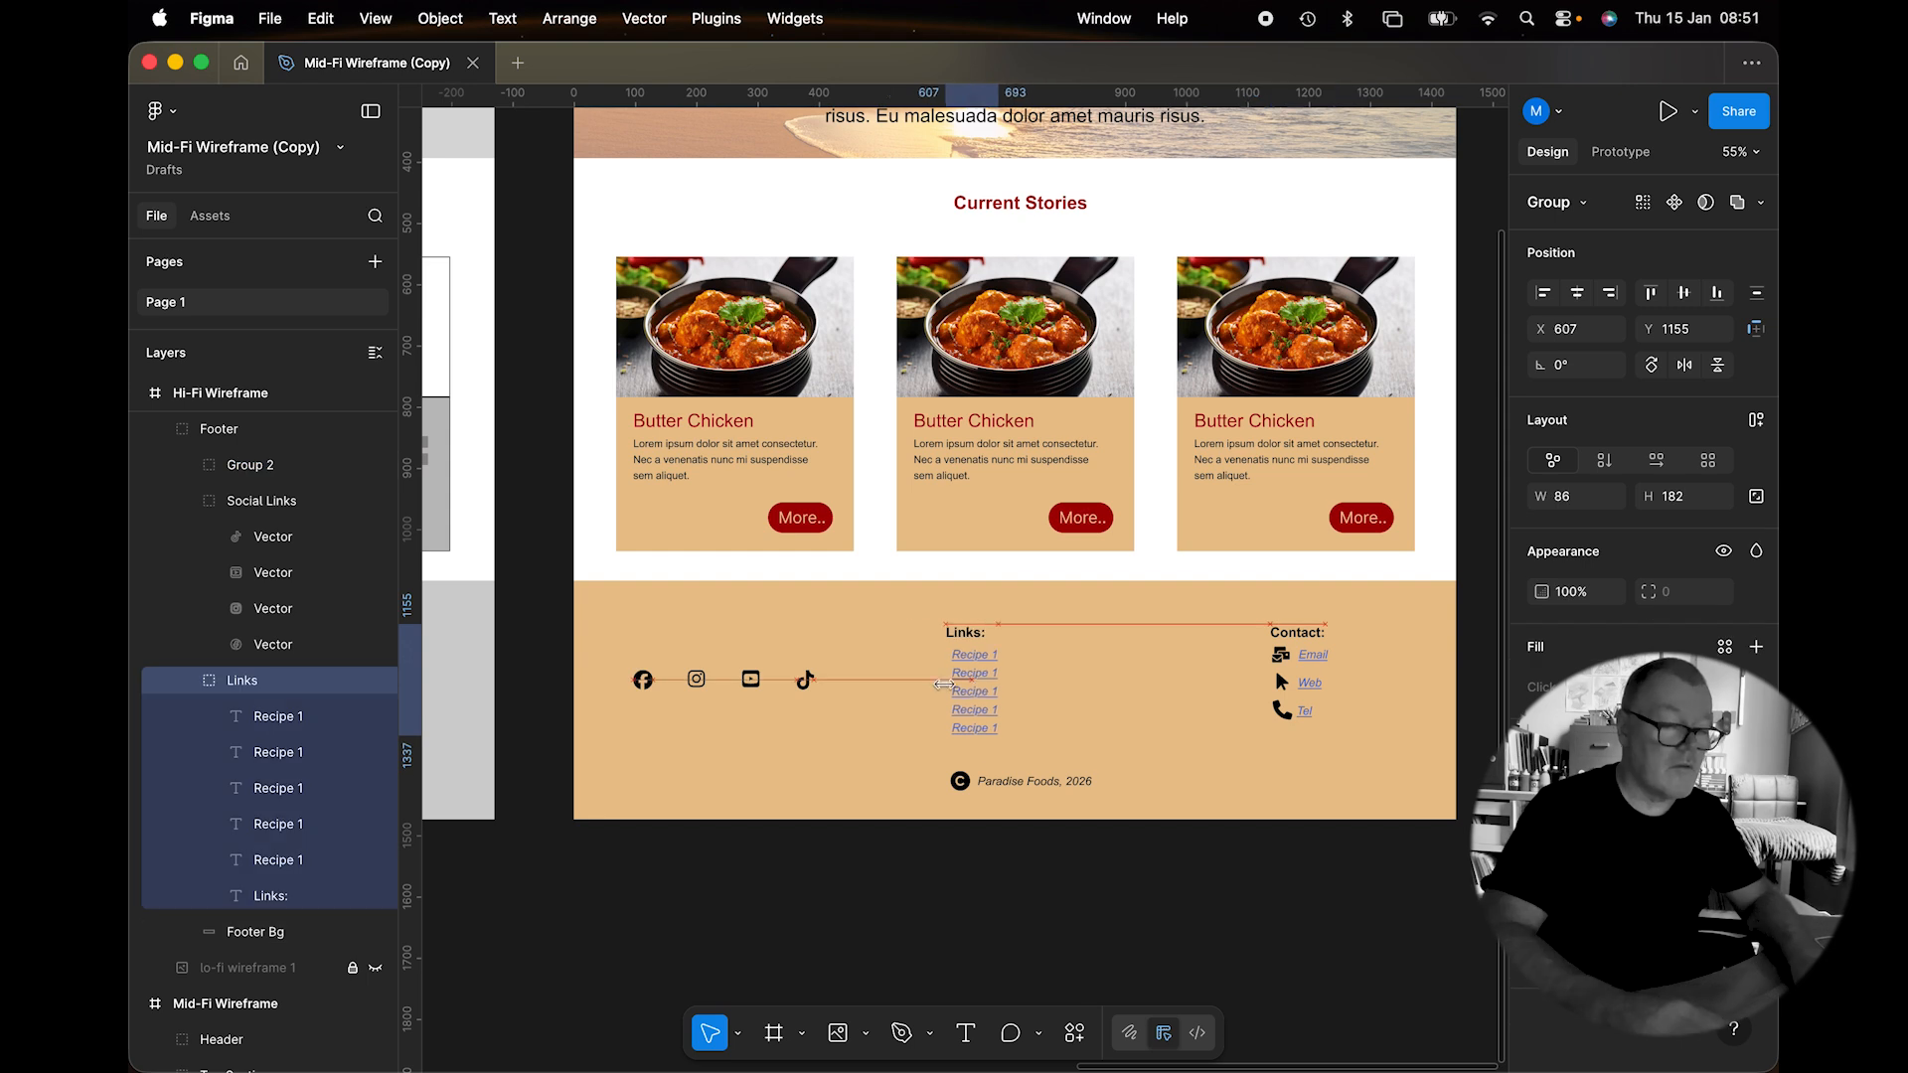
Collapse the Social Links and Links layer groups in the Layers panel.
left_click(932, 902)
scroll(932, 902, "up", 3)
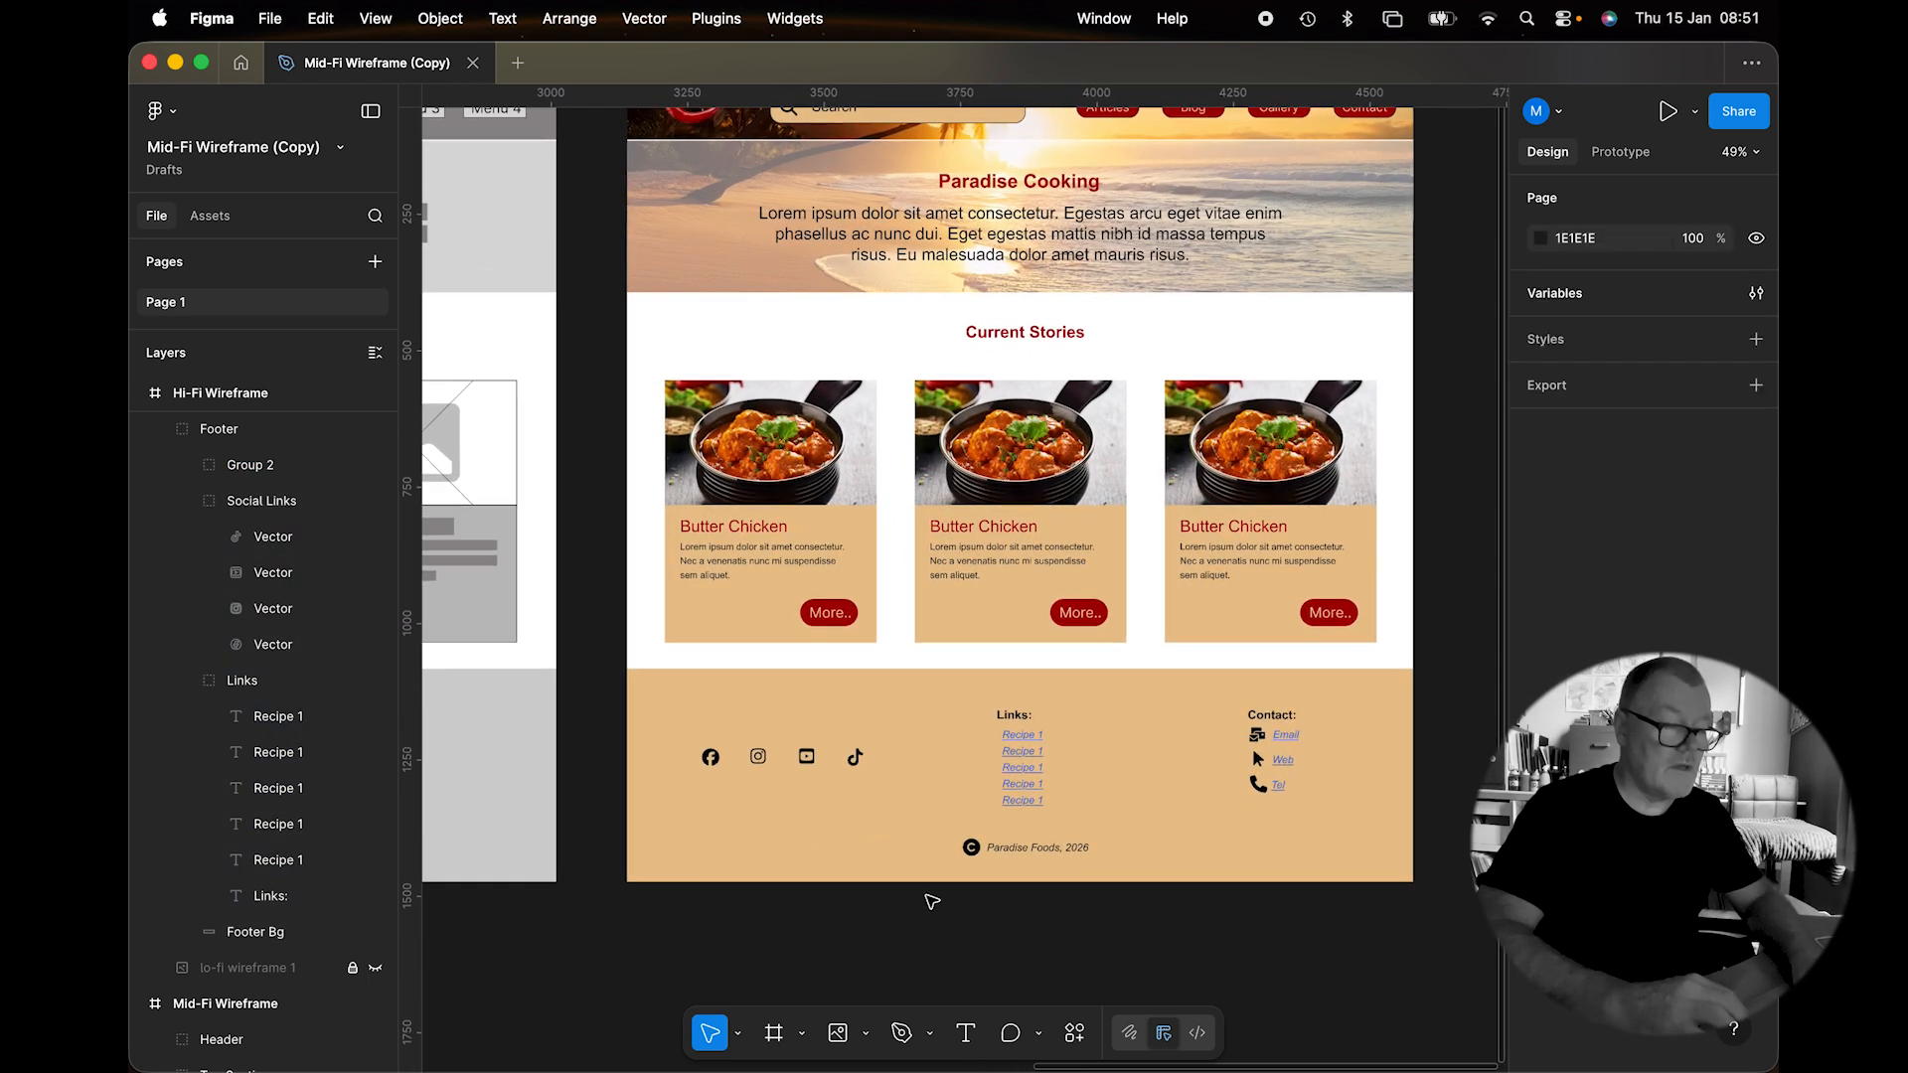
scroll(932, 899, "up", 2)
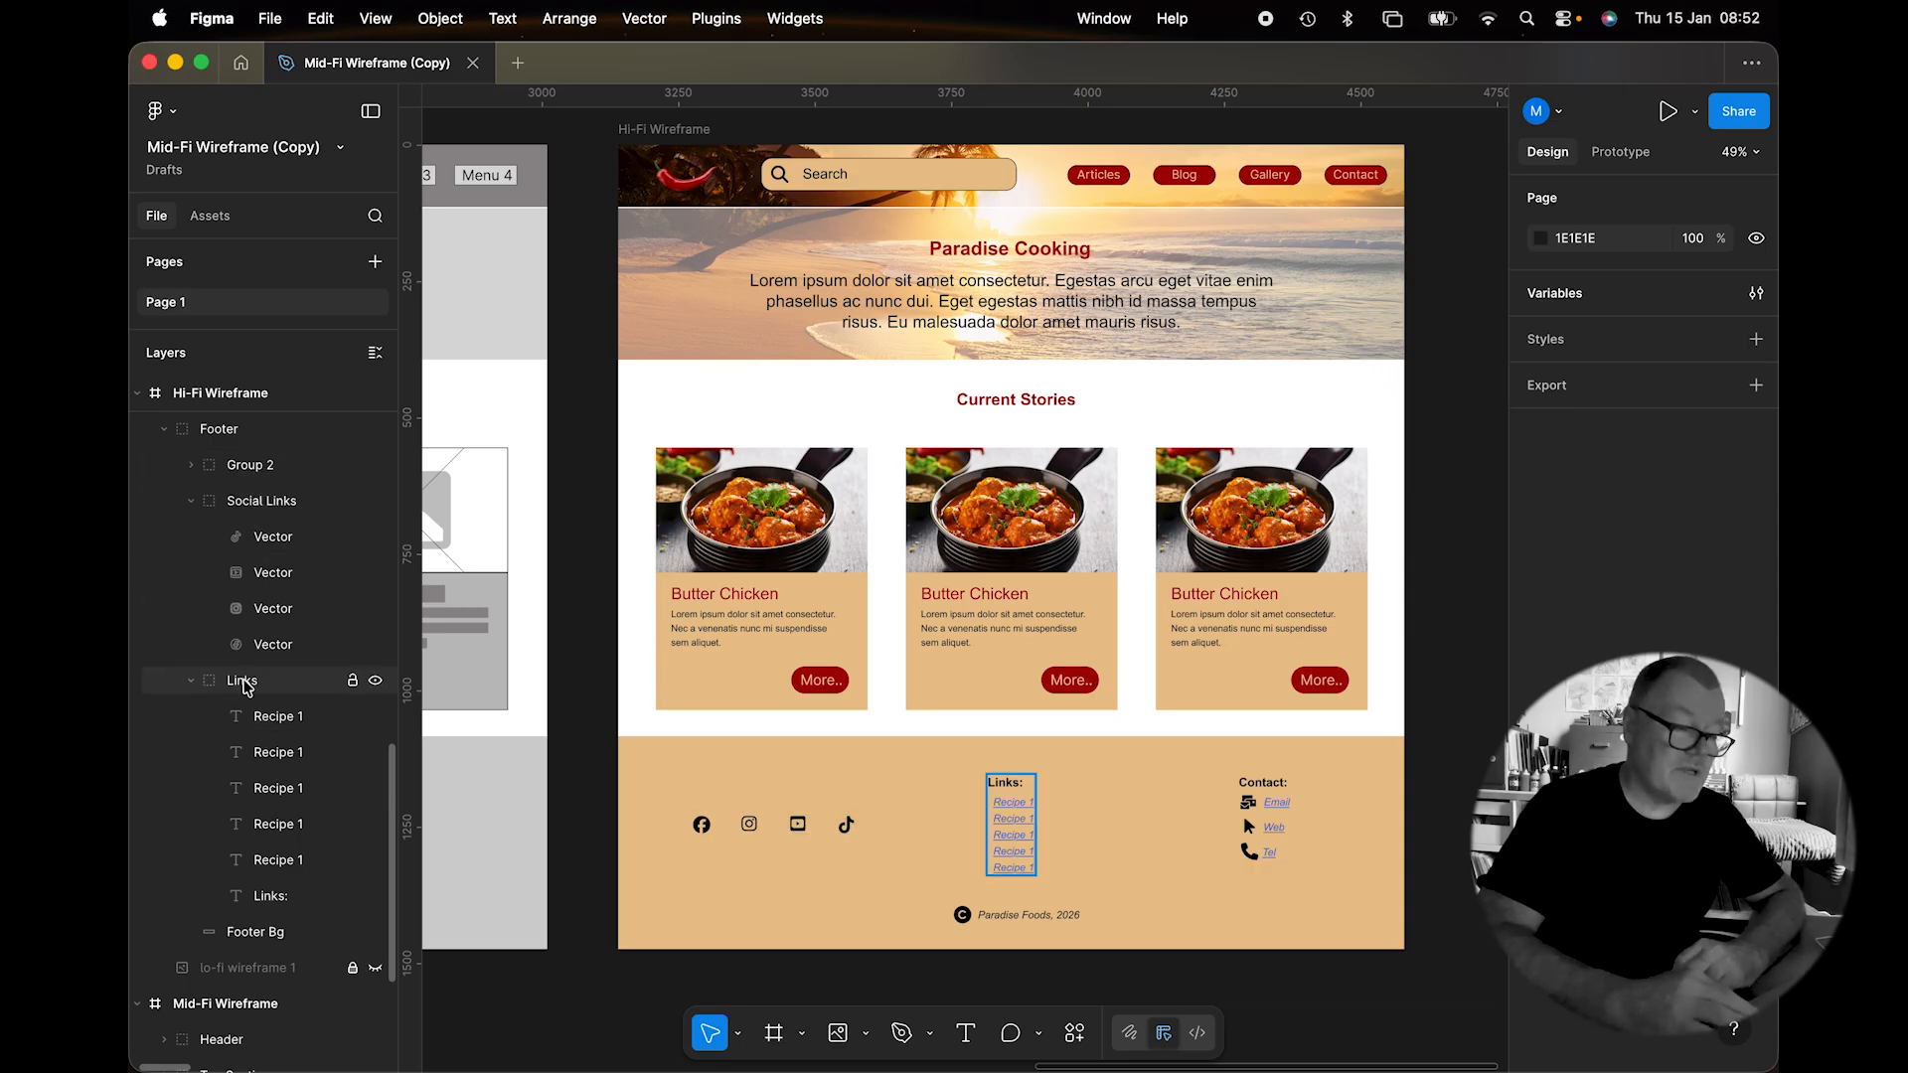
left_click(191, 501)
left_click(191, 537)
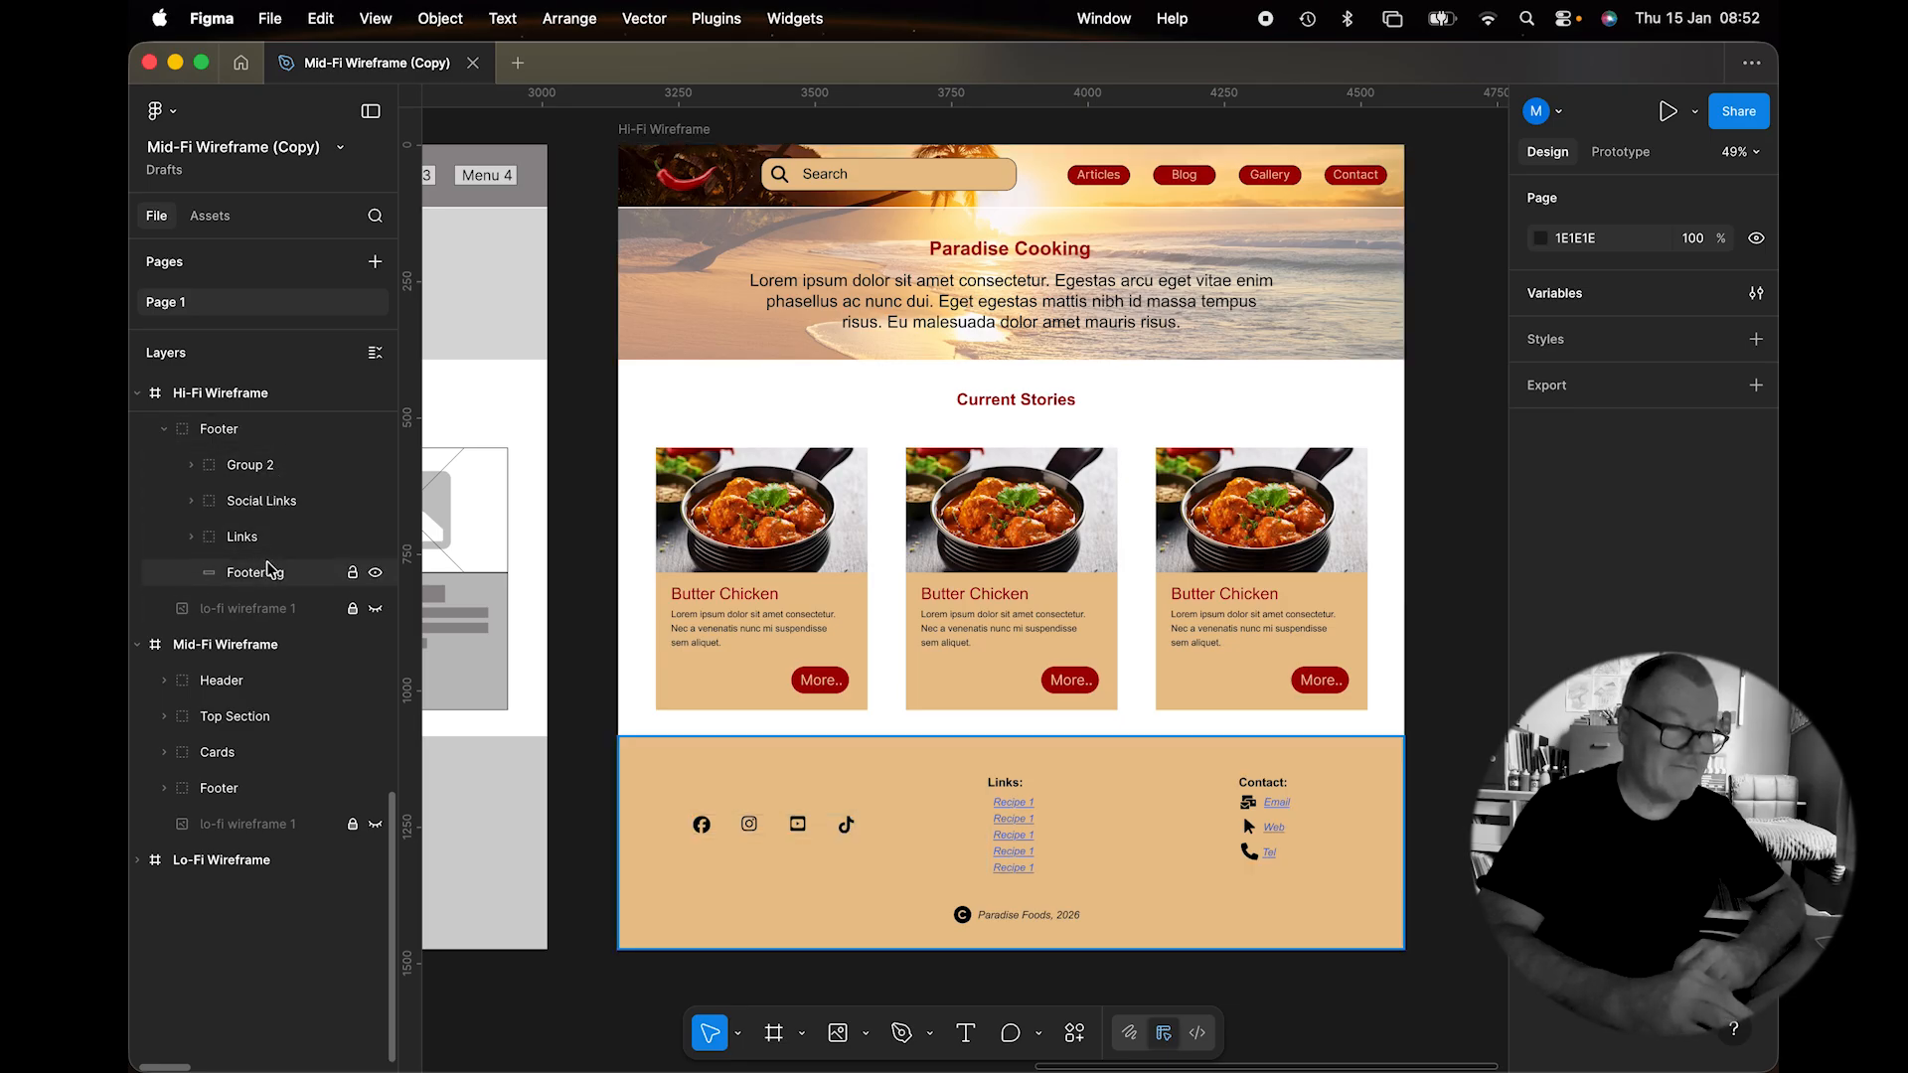
scroll(1193, 684, "up", 2)
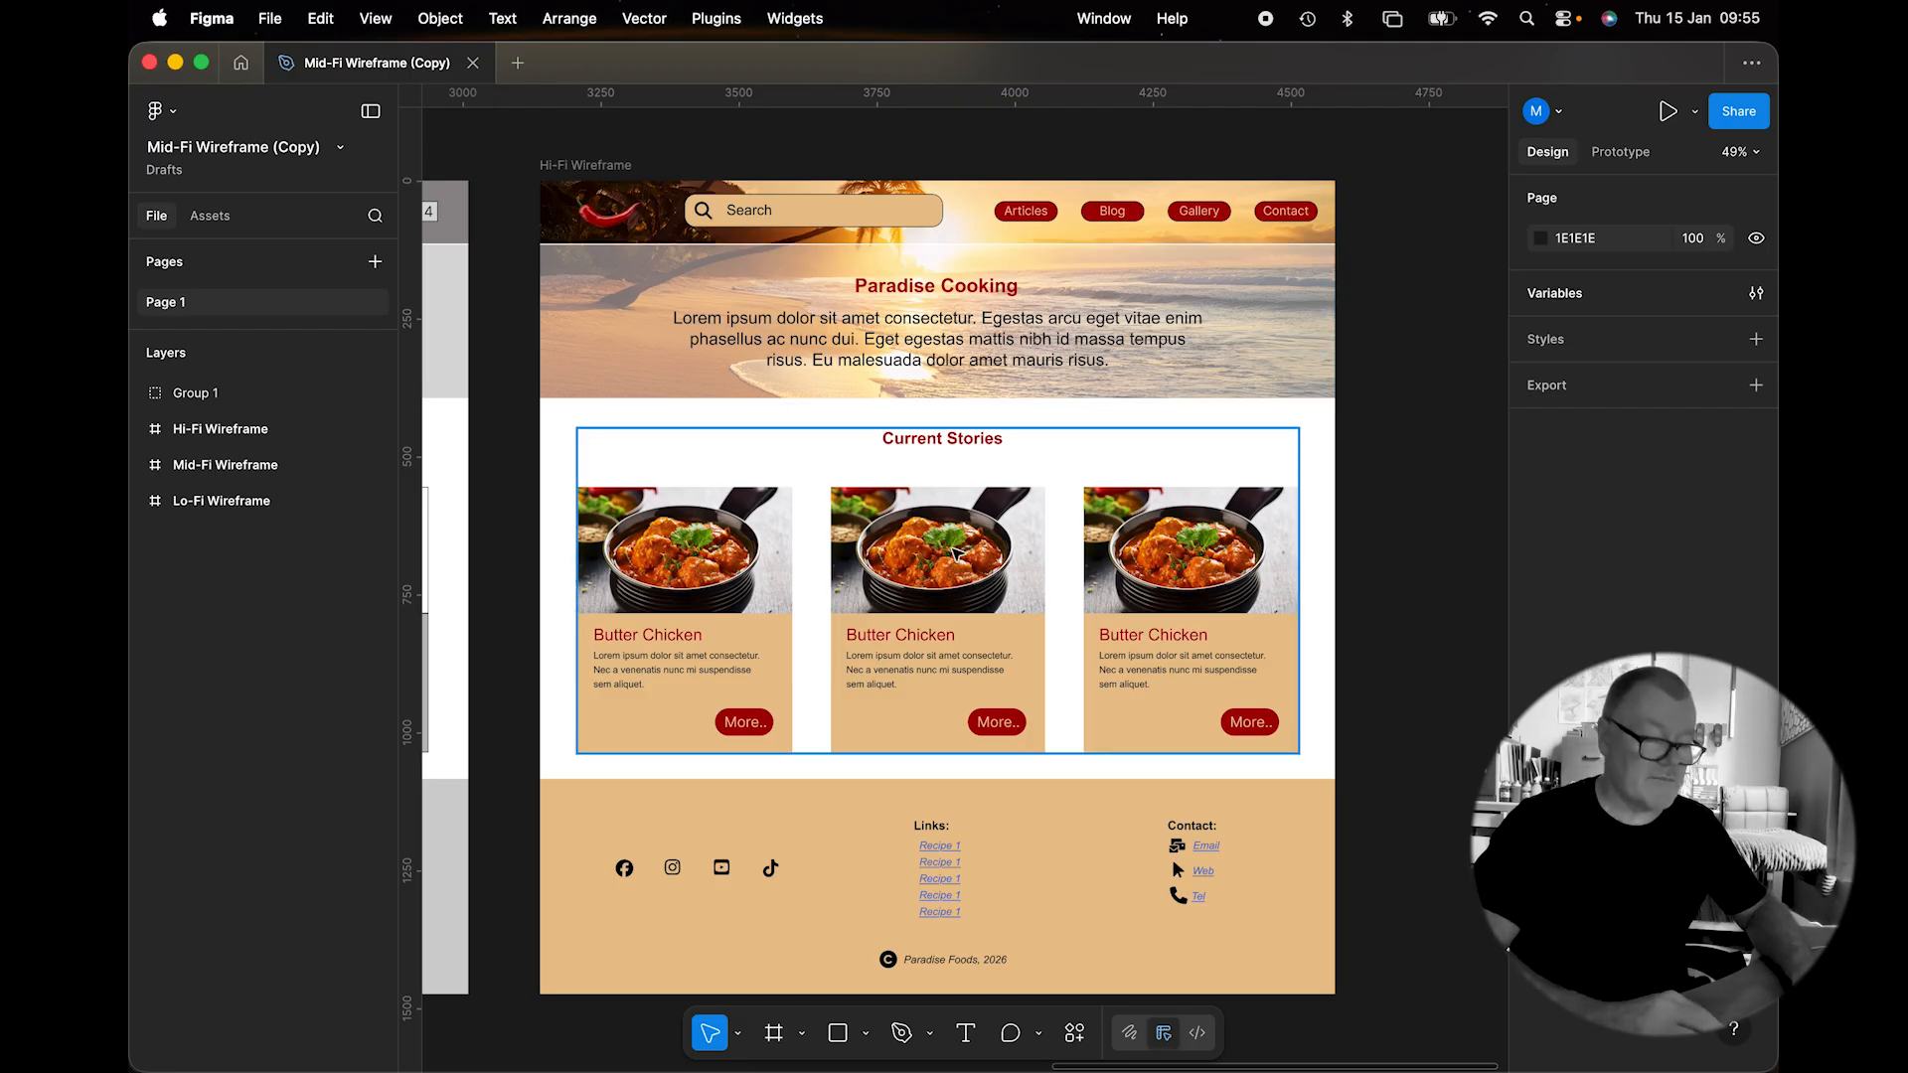
Place Spicey Dish 2.jpeg in the middle card's photo and retitle it Curry Lamb.
scroll(934, 564, "up", 5)
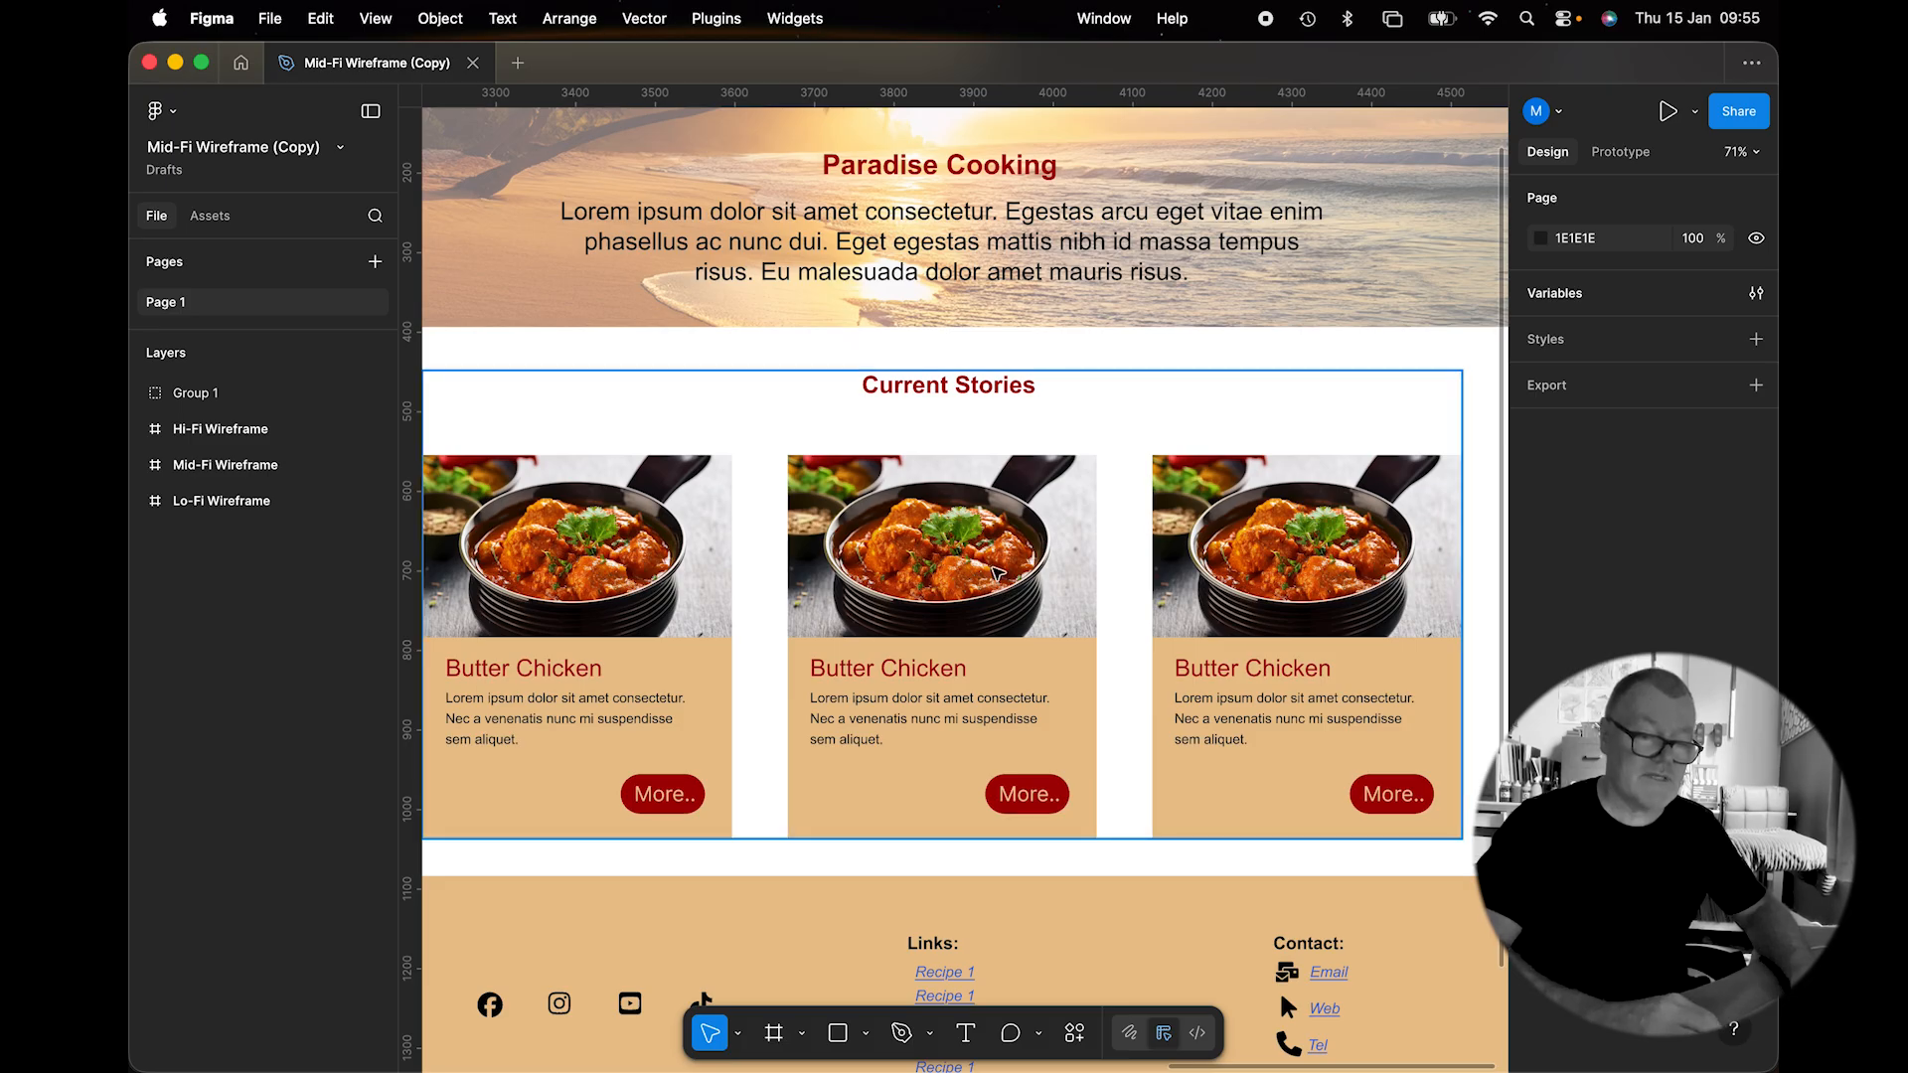
left_click(977, 582)
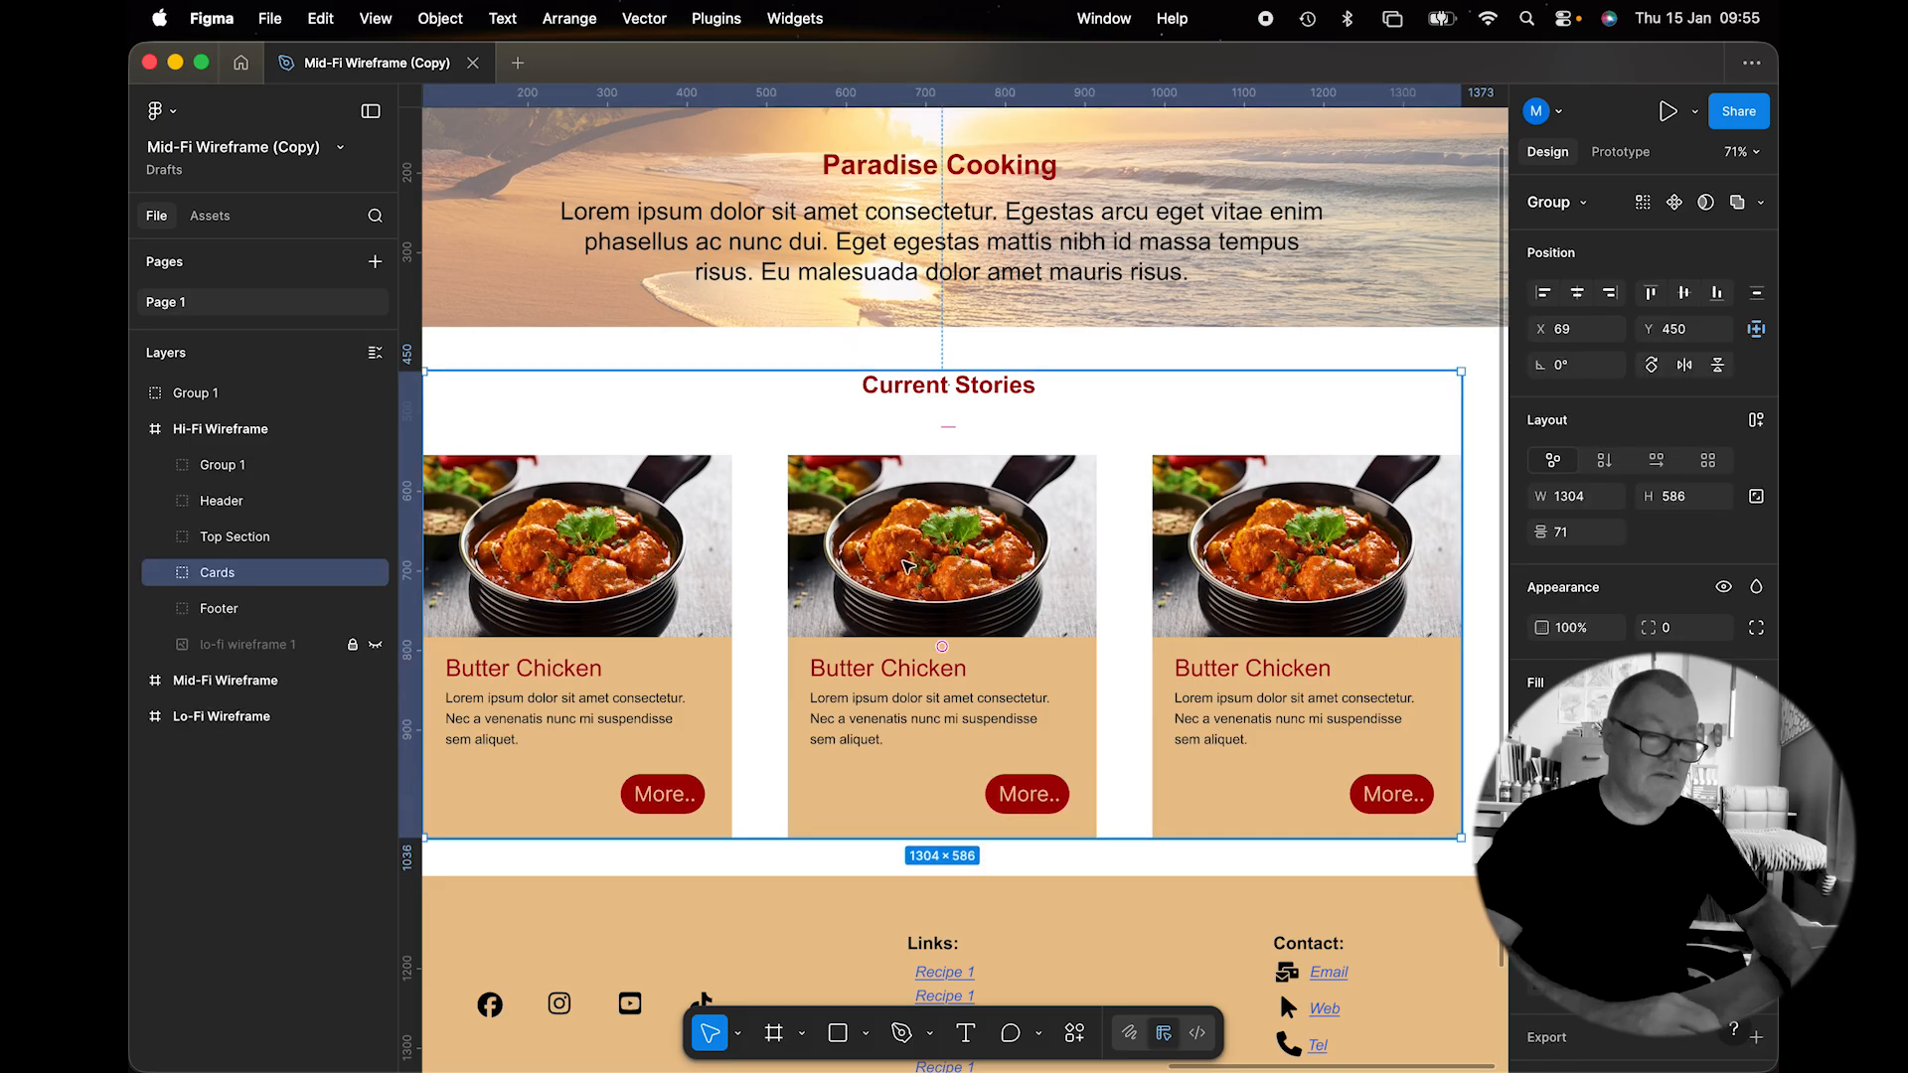
double_click(906, 566)
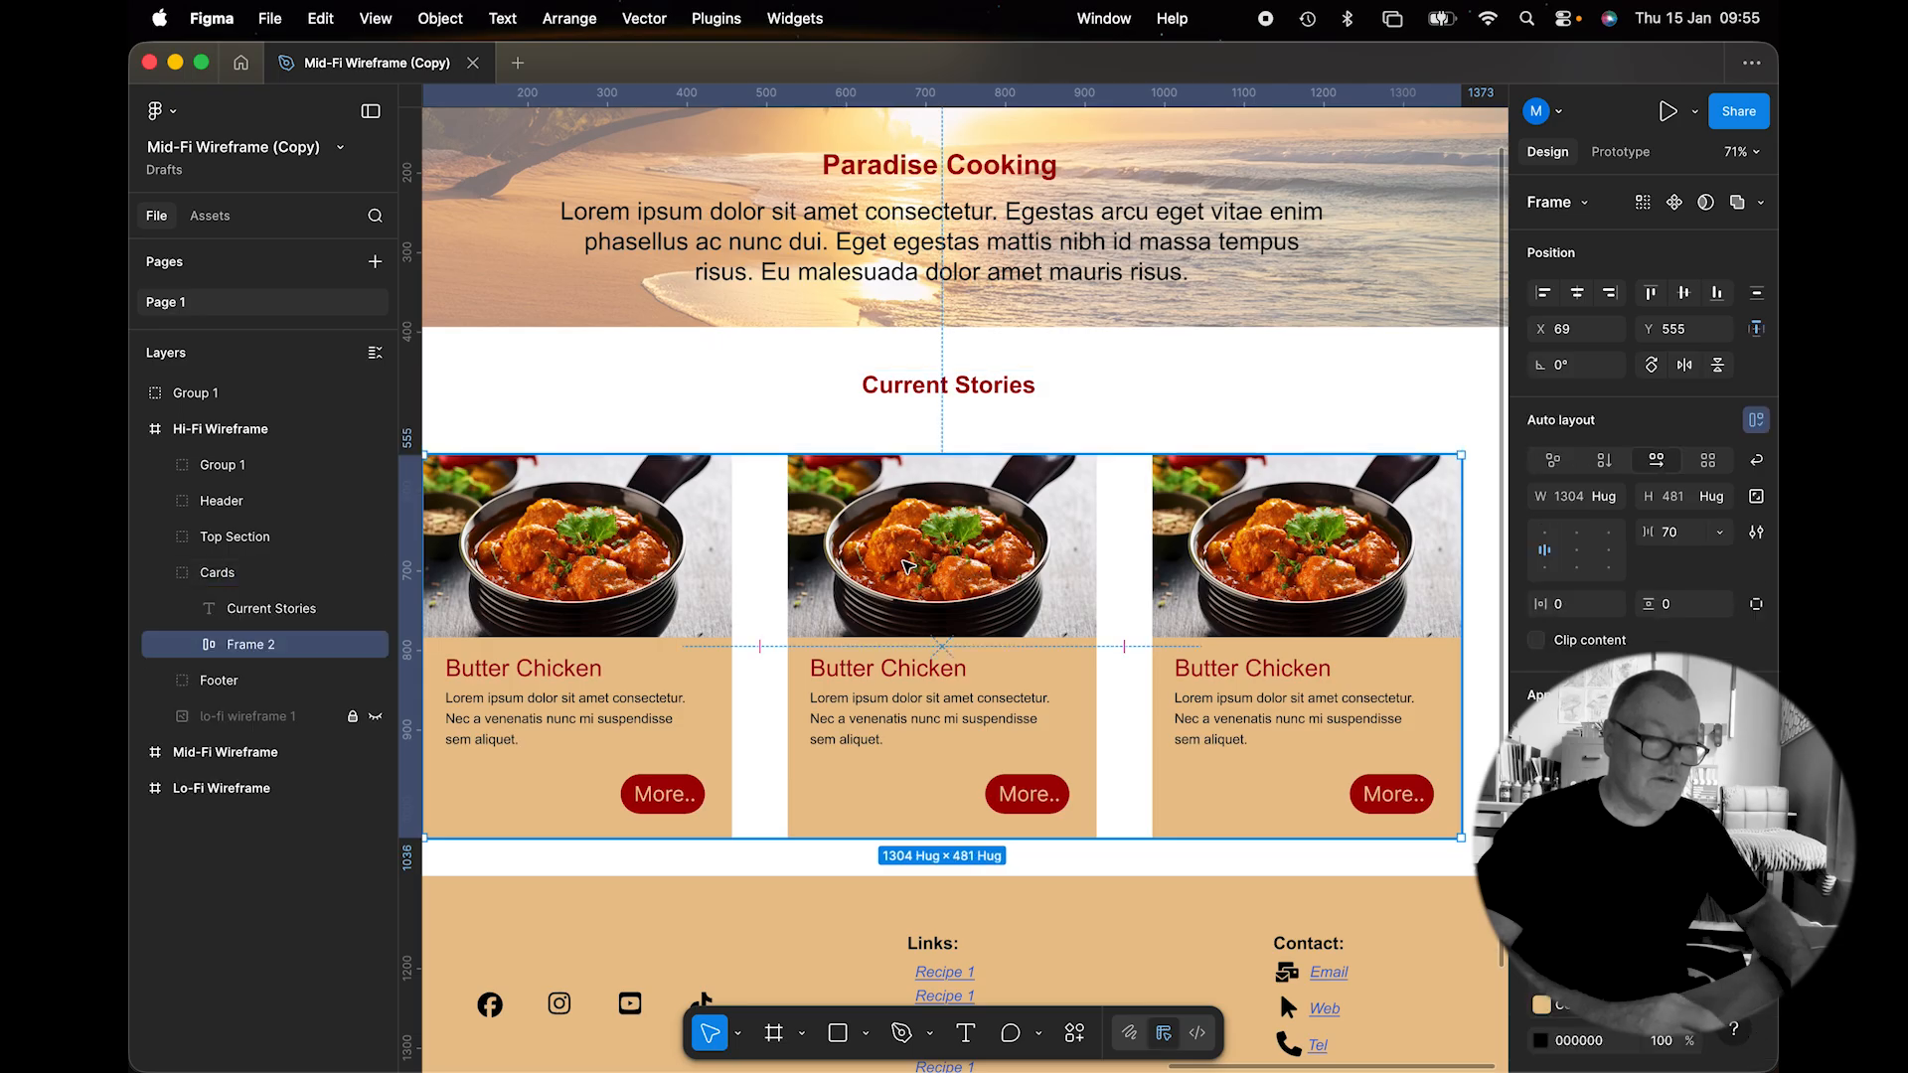
double_click(906, 566)
double_click(906, 567)
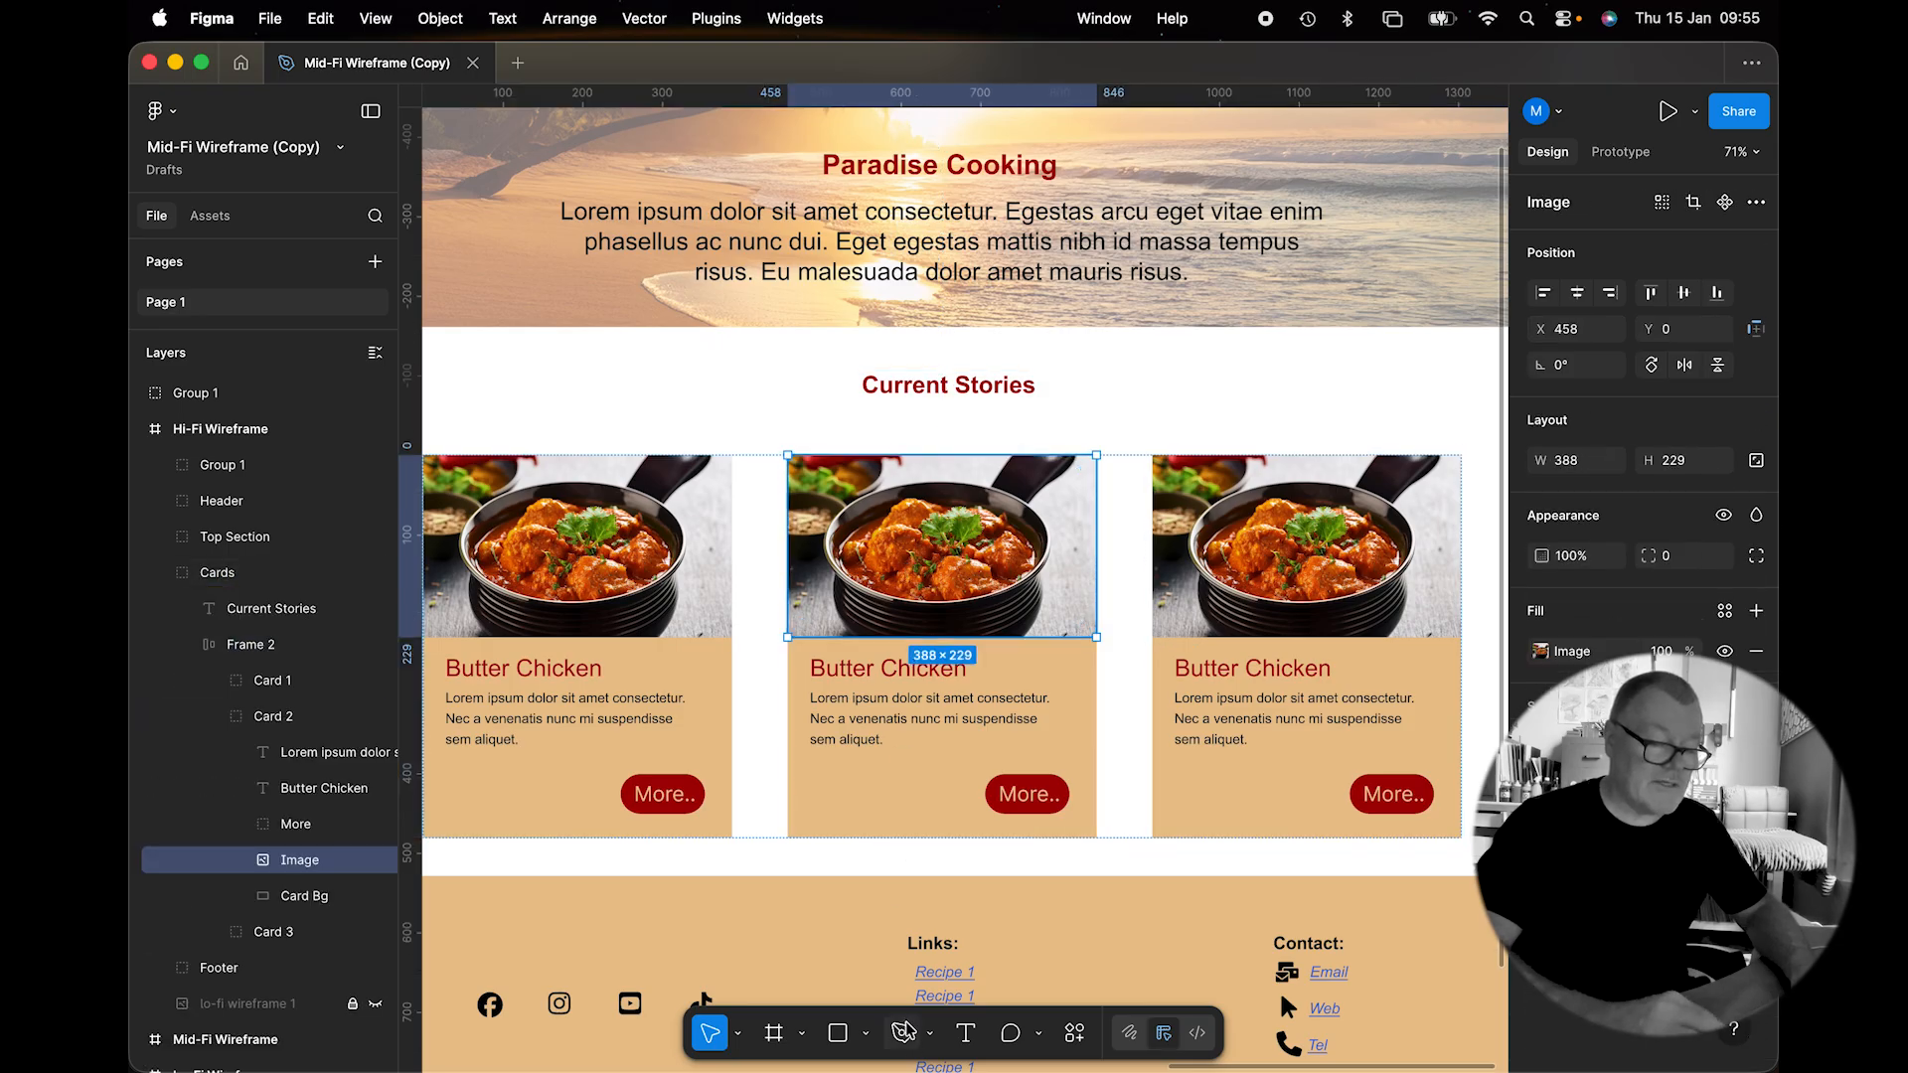
left_click(865, 1038)
left_click(899, 987)
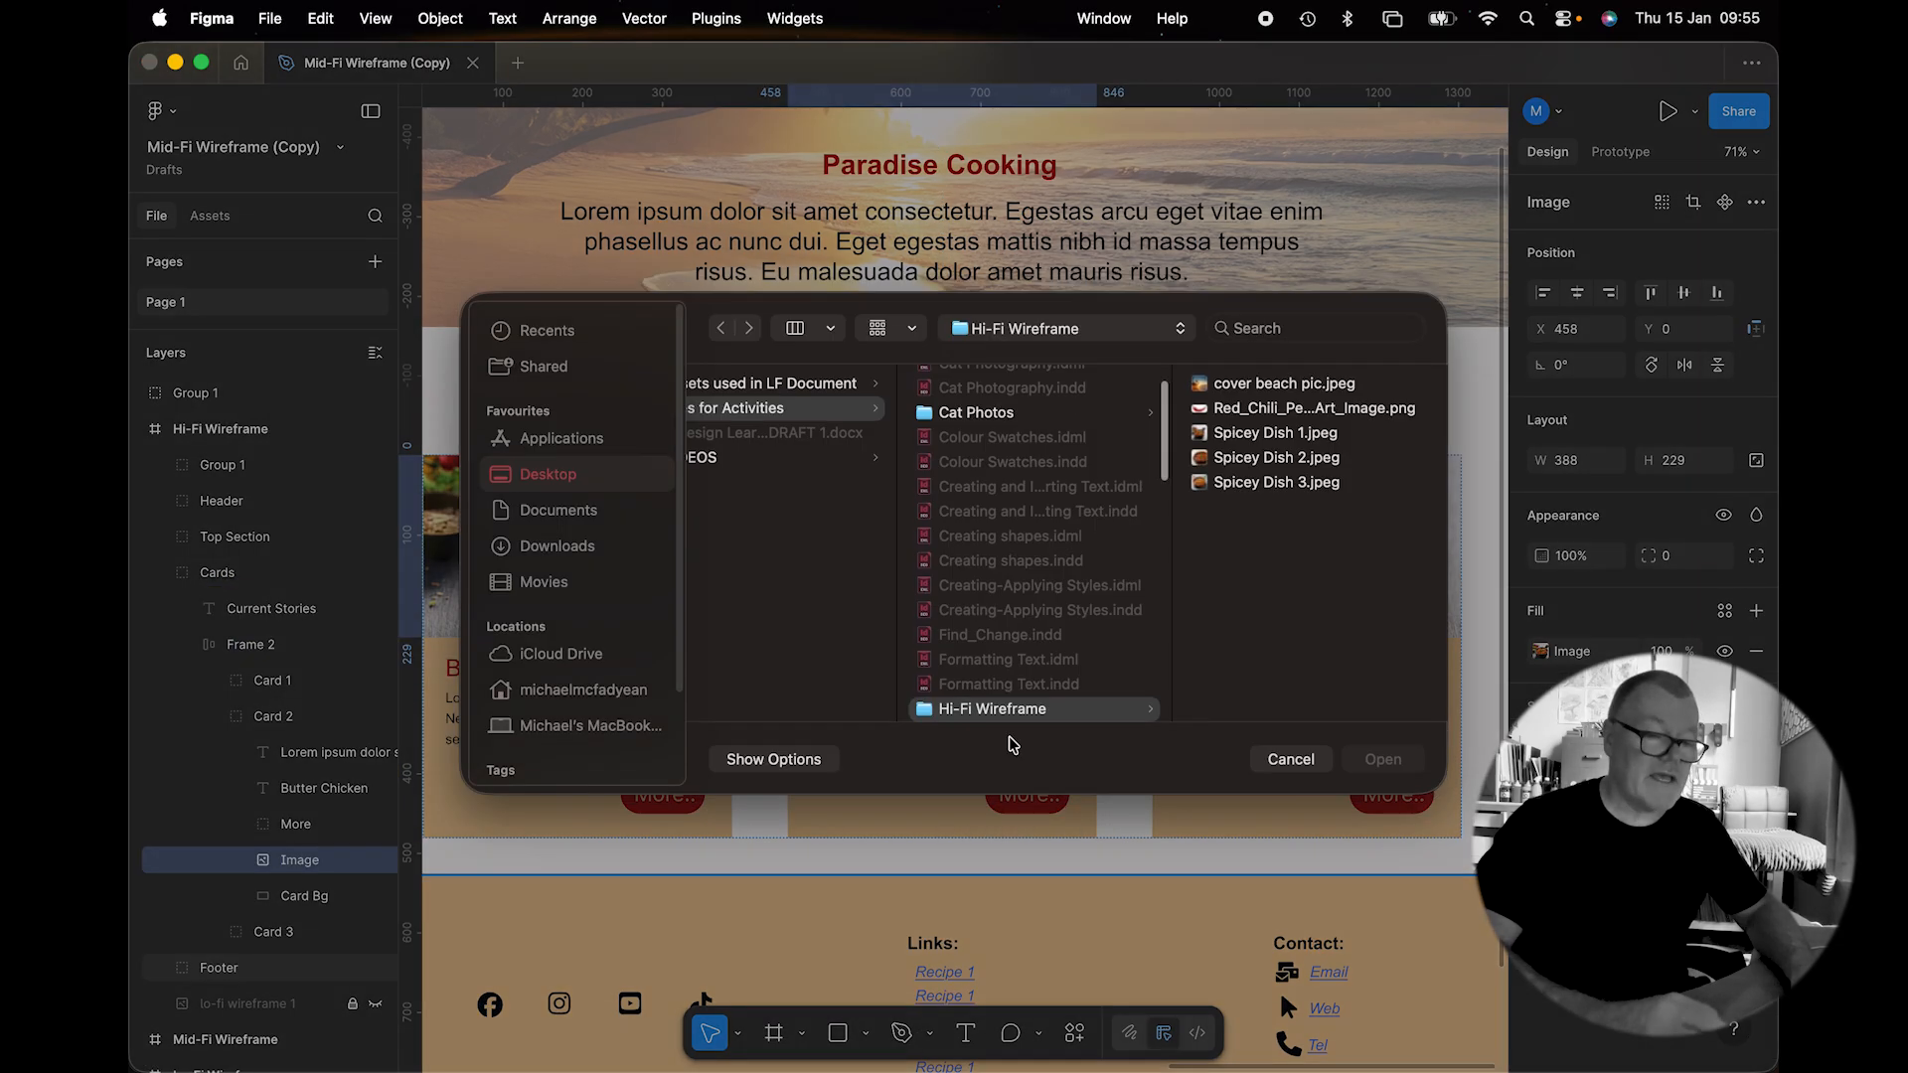
double_click(1224, 473)
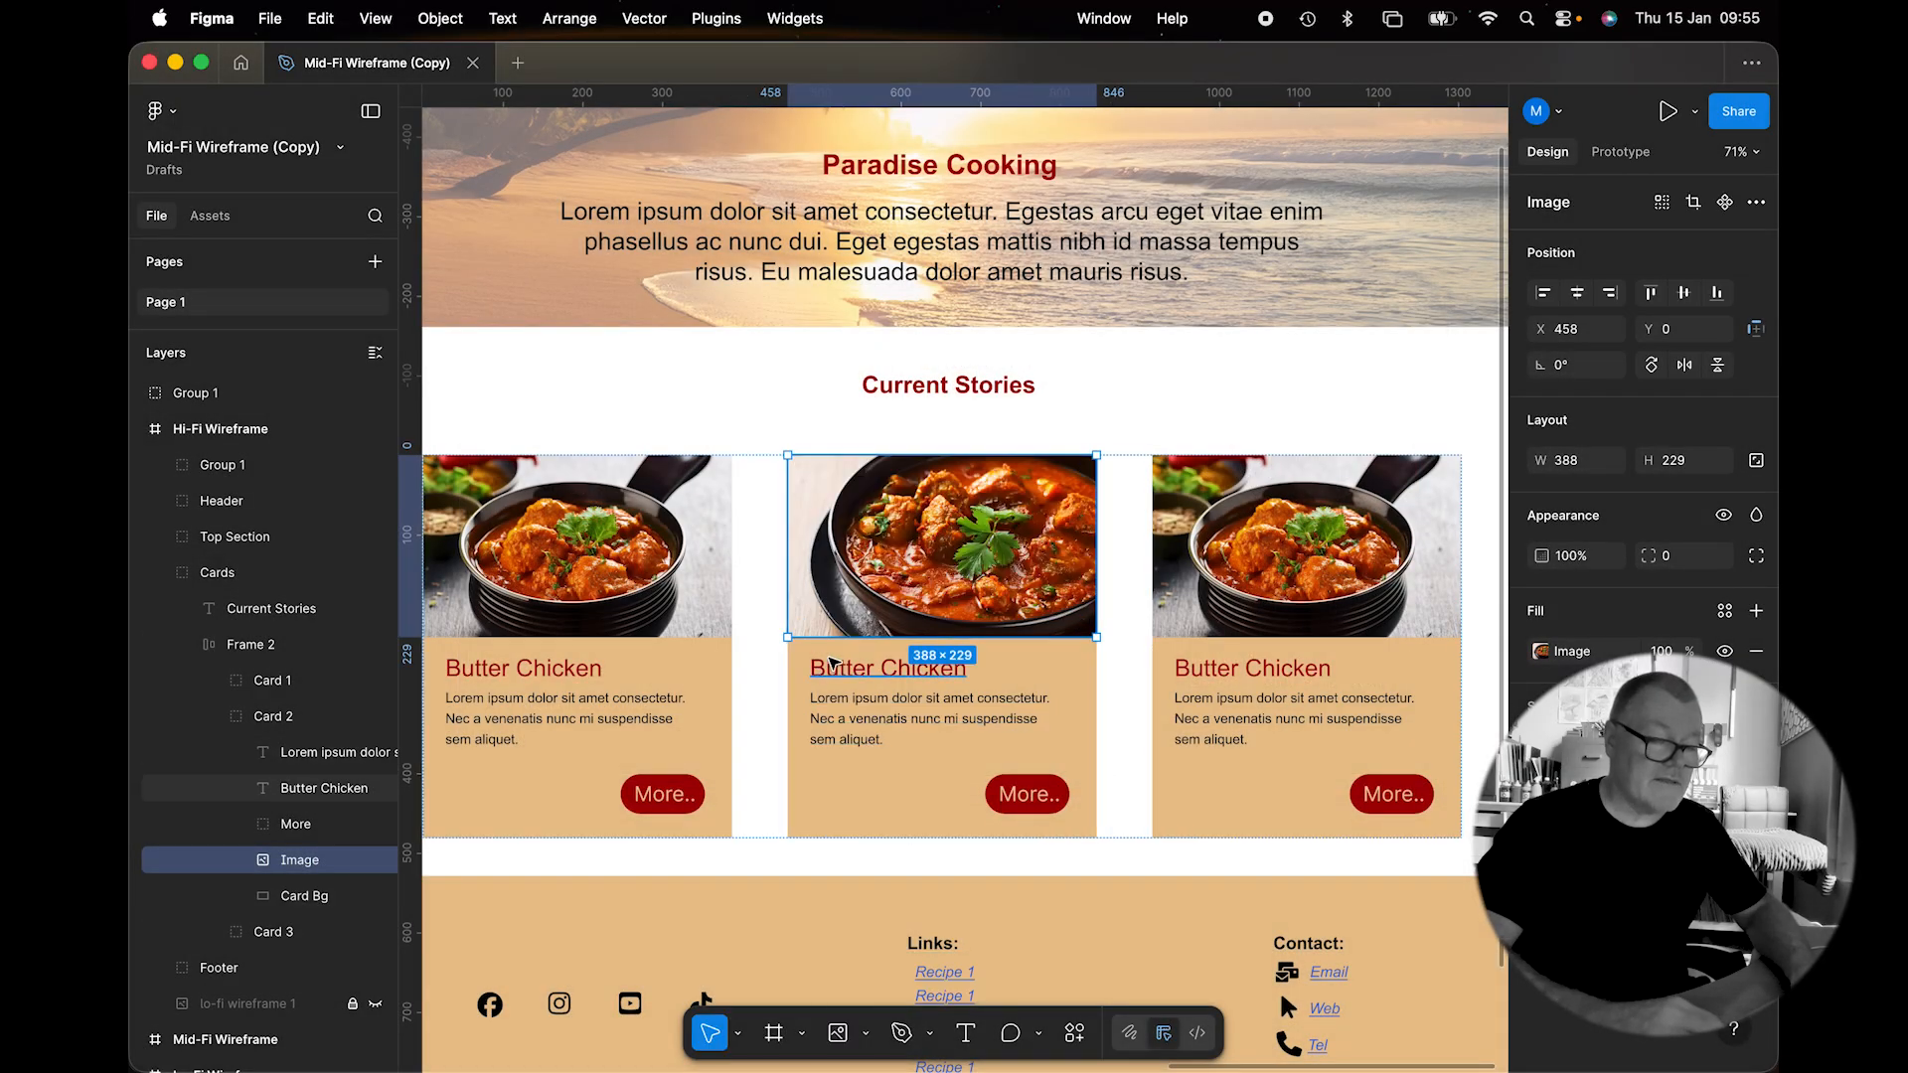
double_click(840, 673)
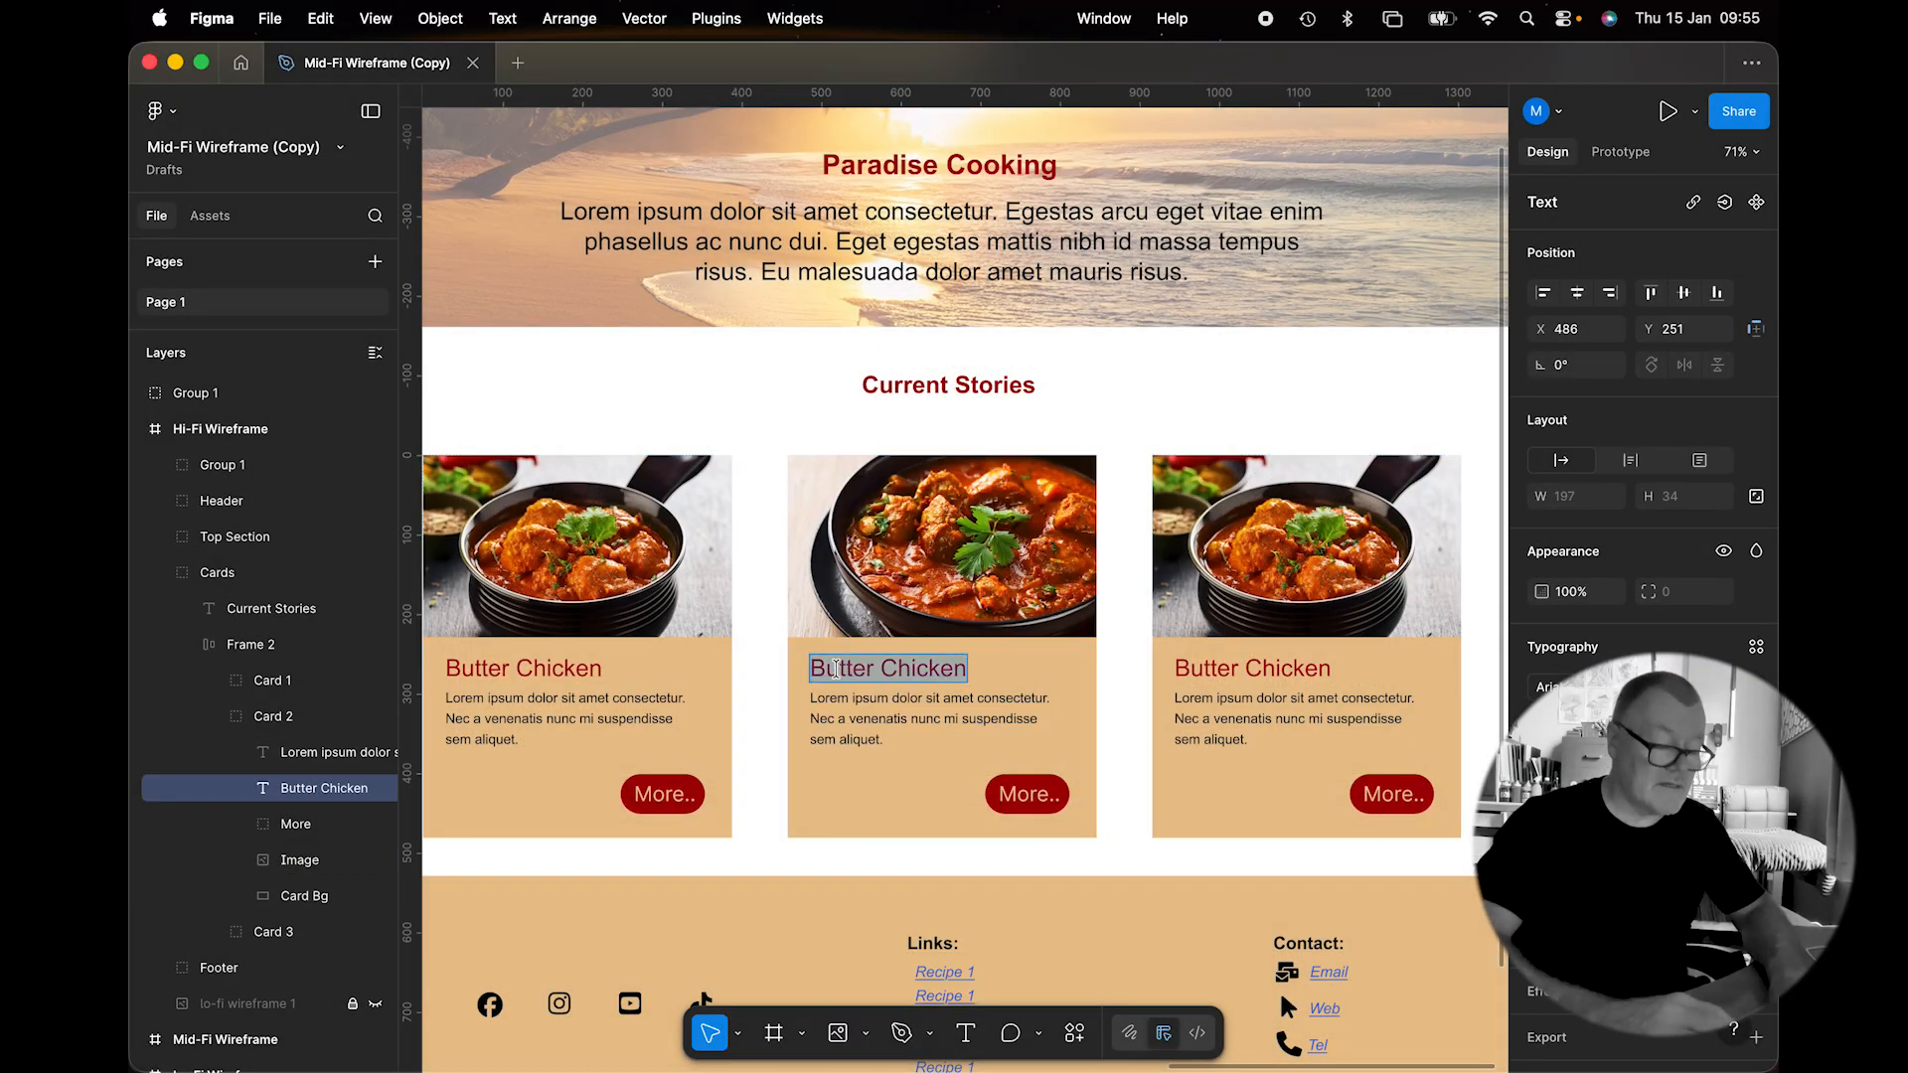
type("Curry Lam")
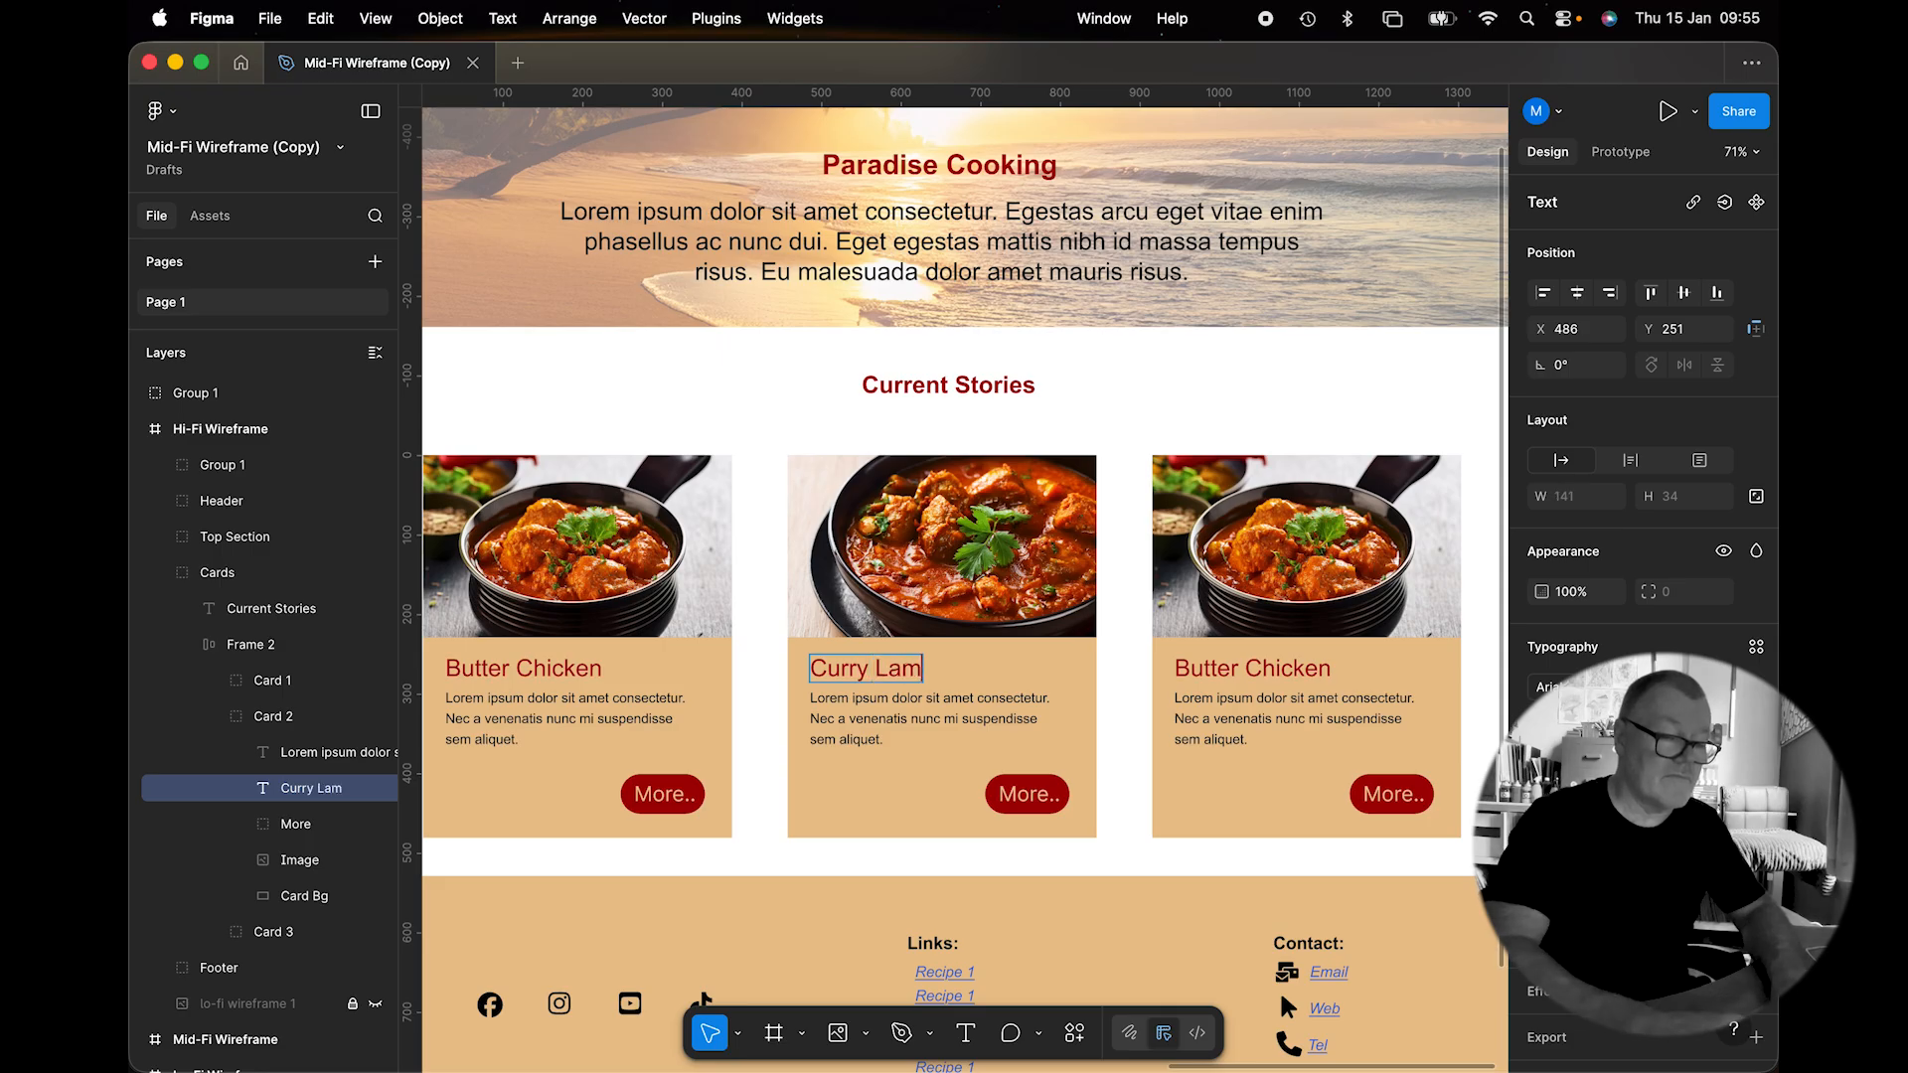
type("b")
Place Spicey Dish 3.jpeg in the third card's photo and retitle it Veg Curry.
left_click(1195, 574)
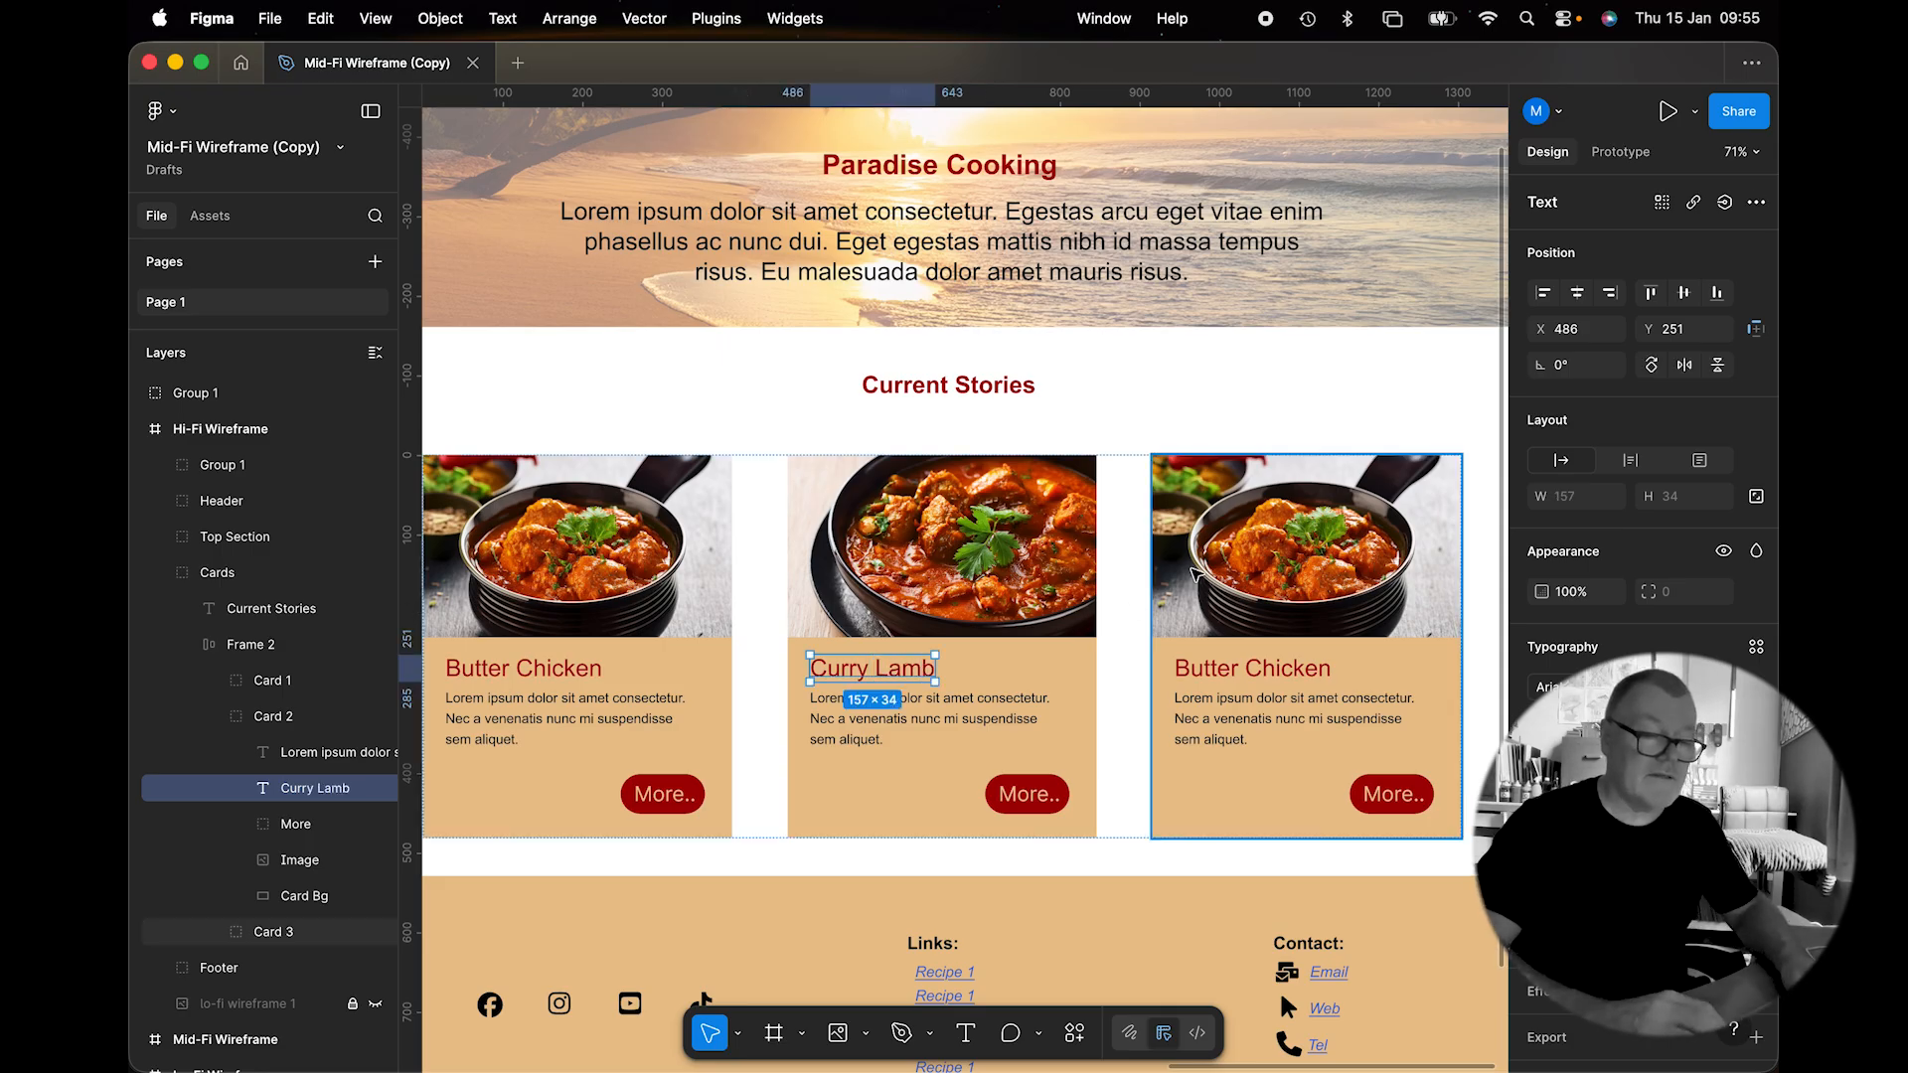
double_click(1196, 574)
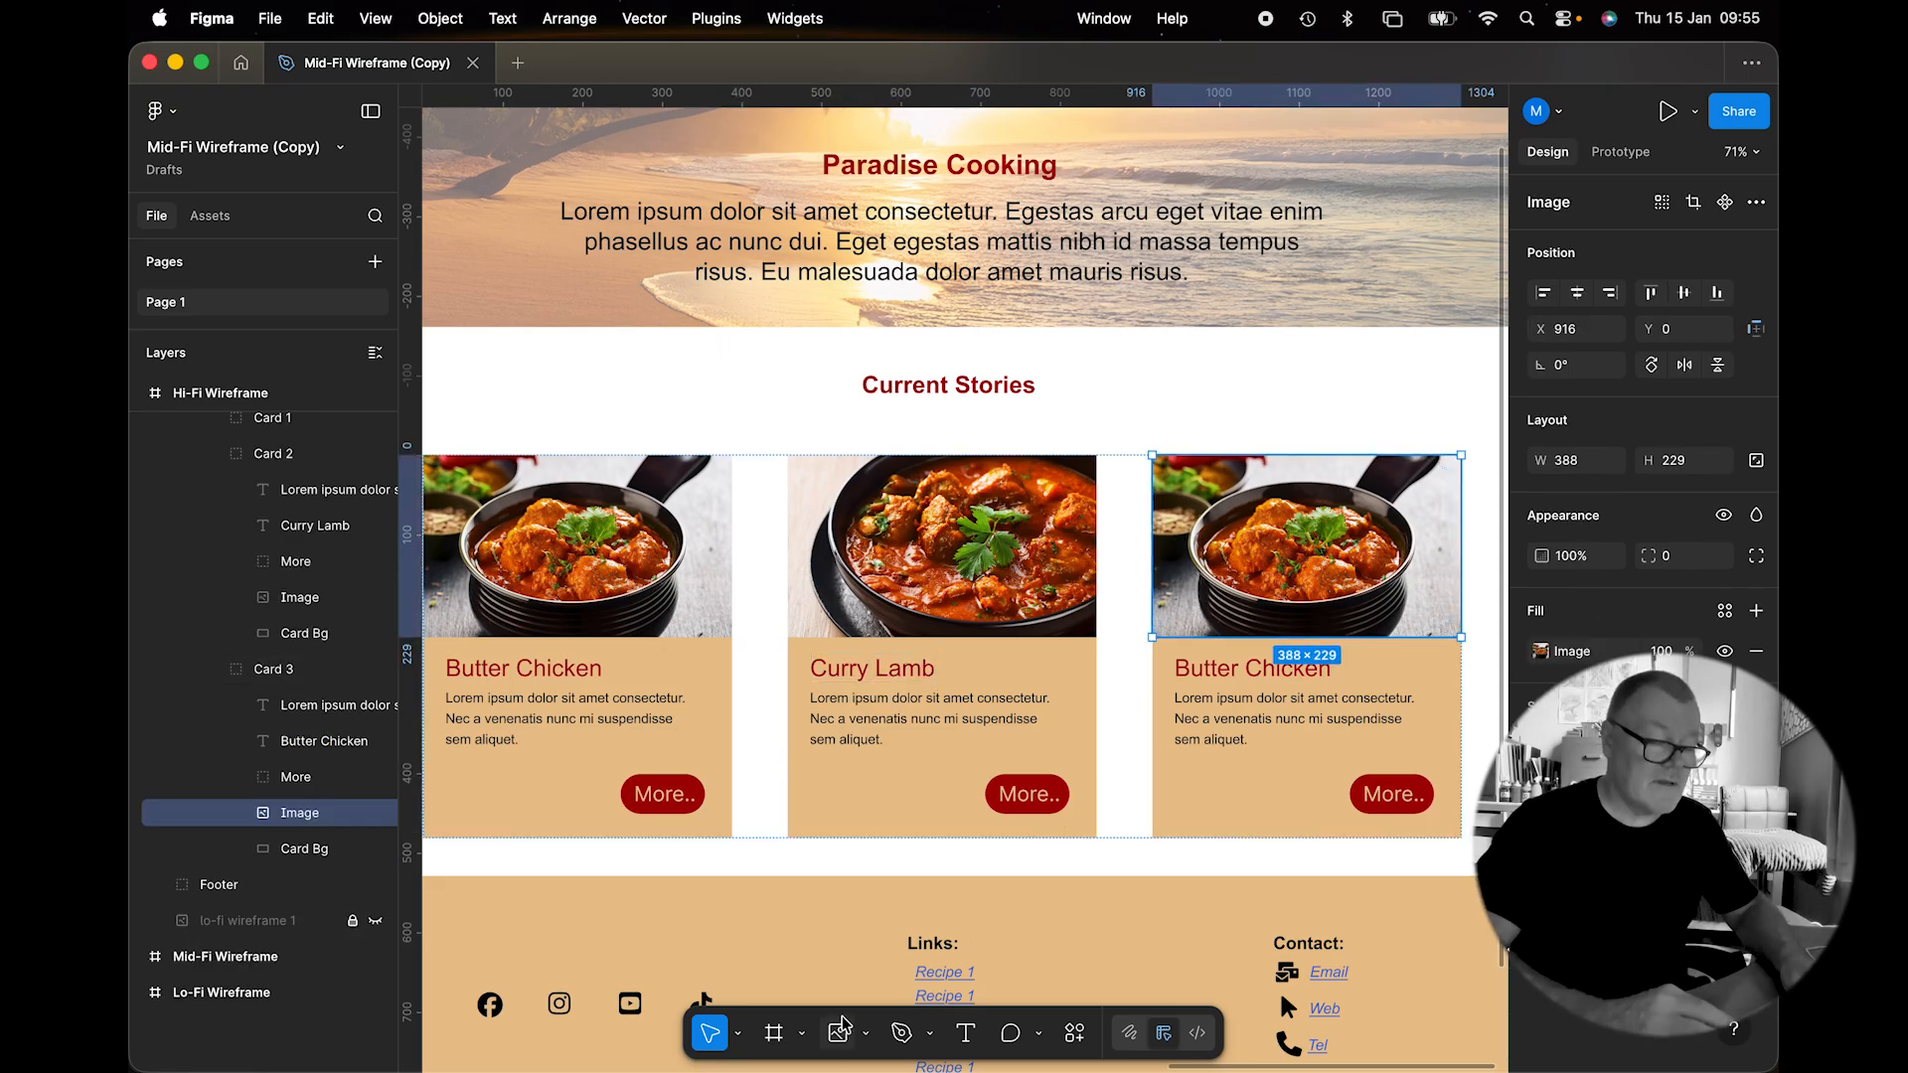
left_click(866, 1034)
left_click(894, 987)
double_click(1199, 496)
left_click(1294, 530)
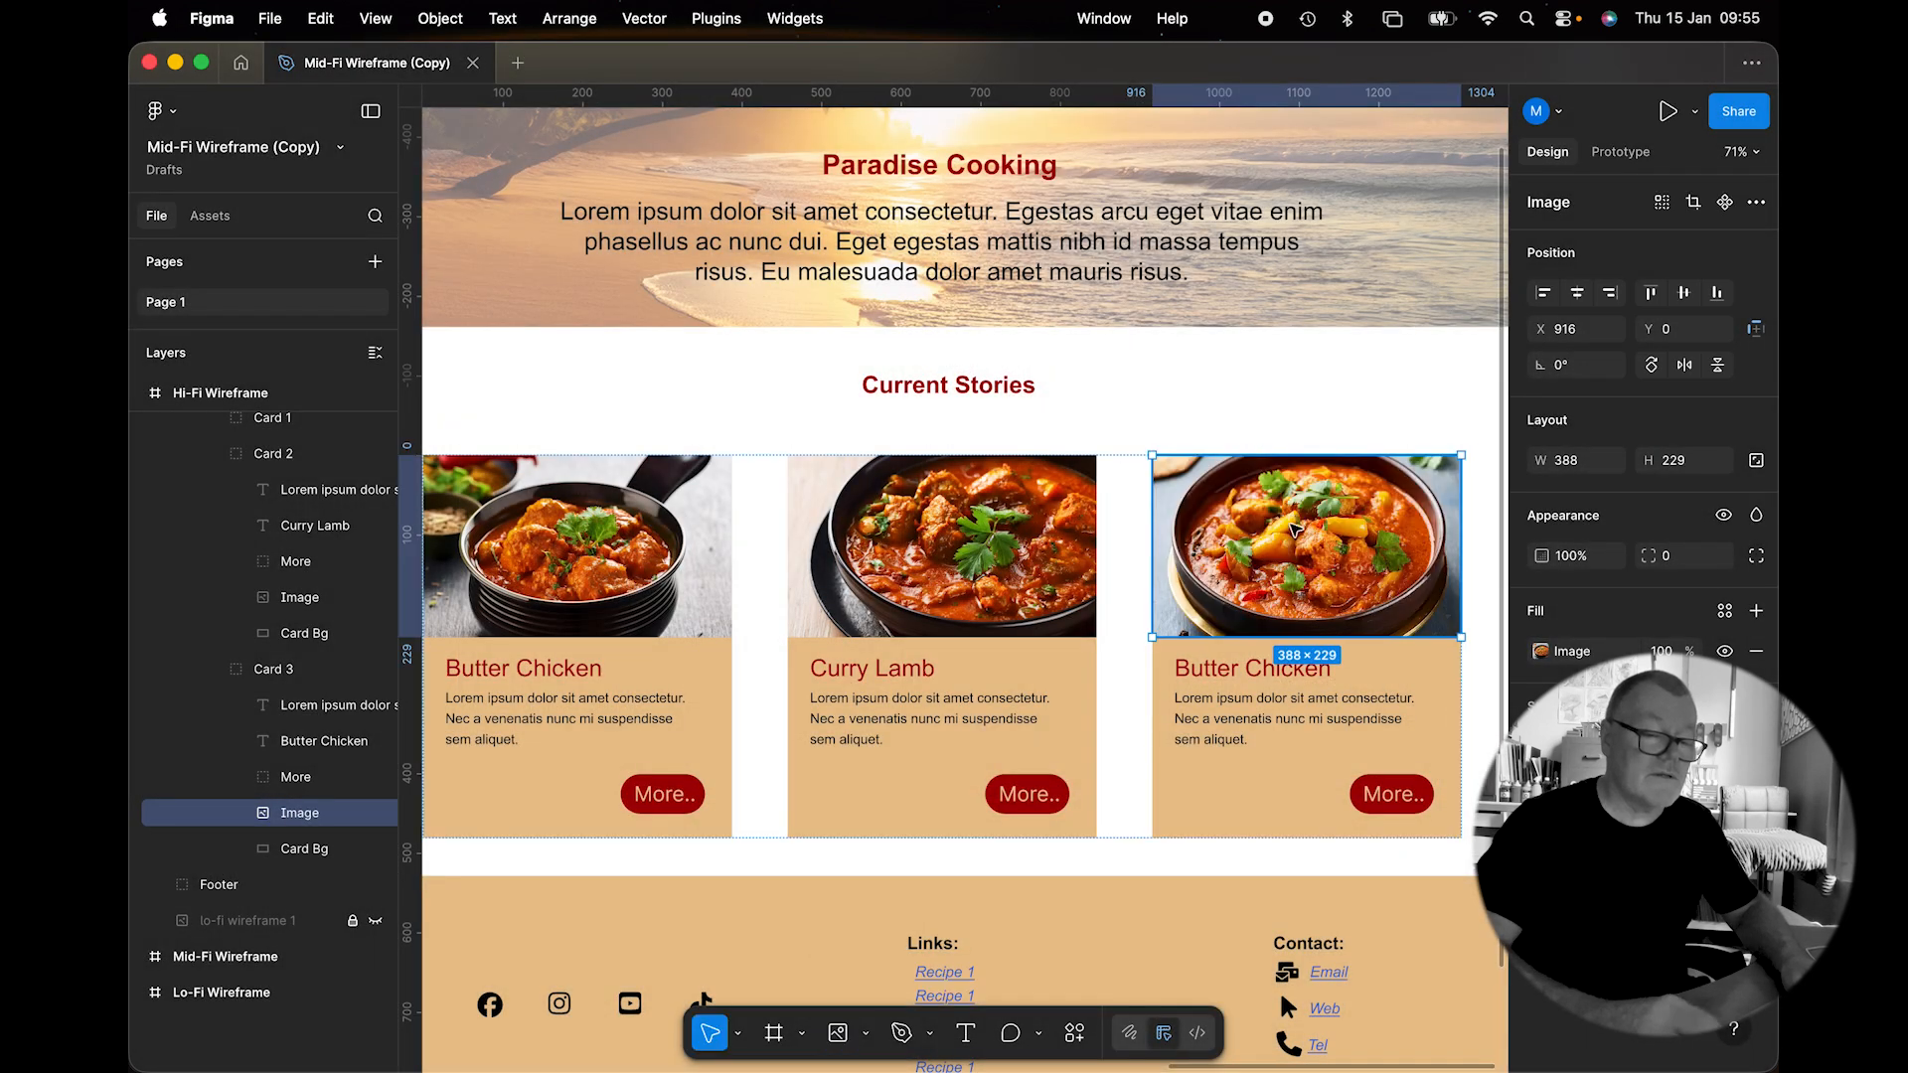
double_click(1216, 675)
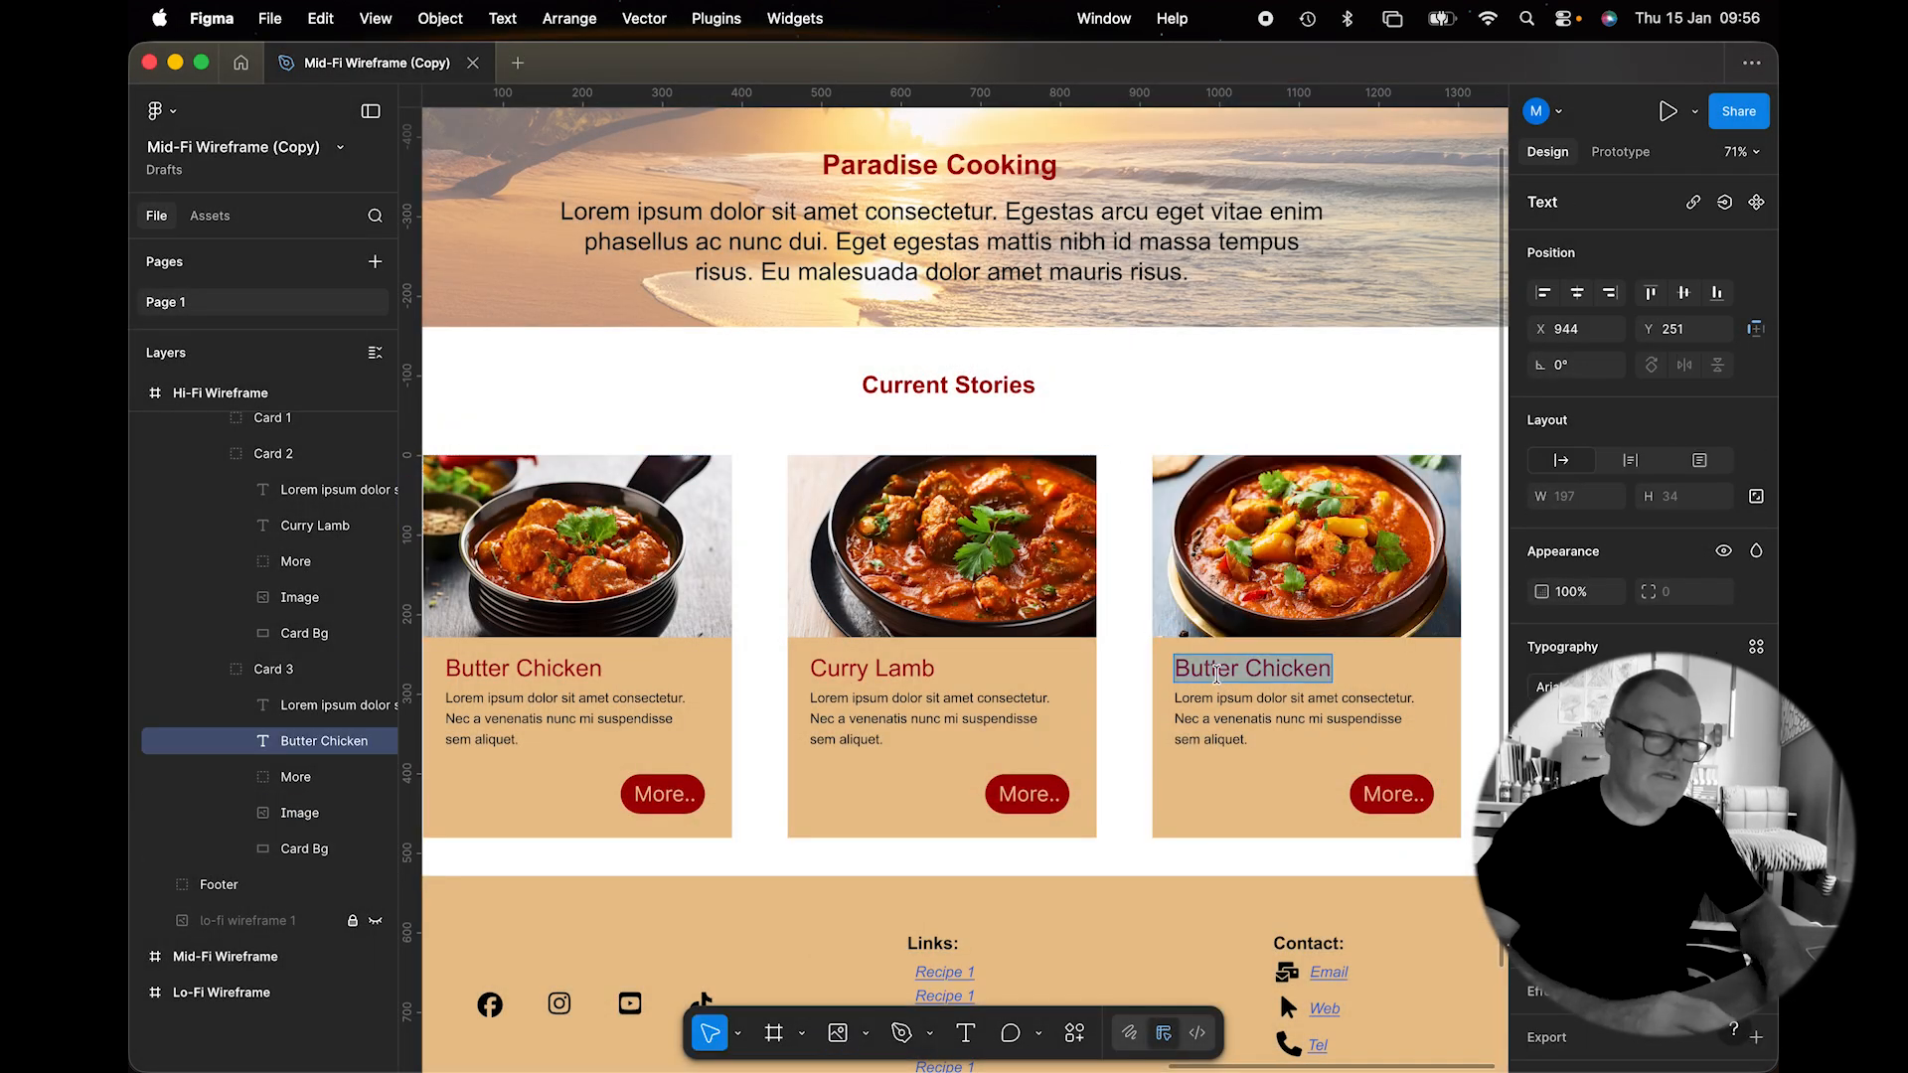
type("Veg cur")
key("BackSpace")
key("BackSpace")
key("BackSpace")
type("Curry")
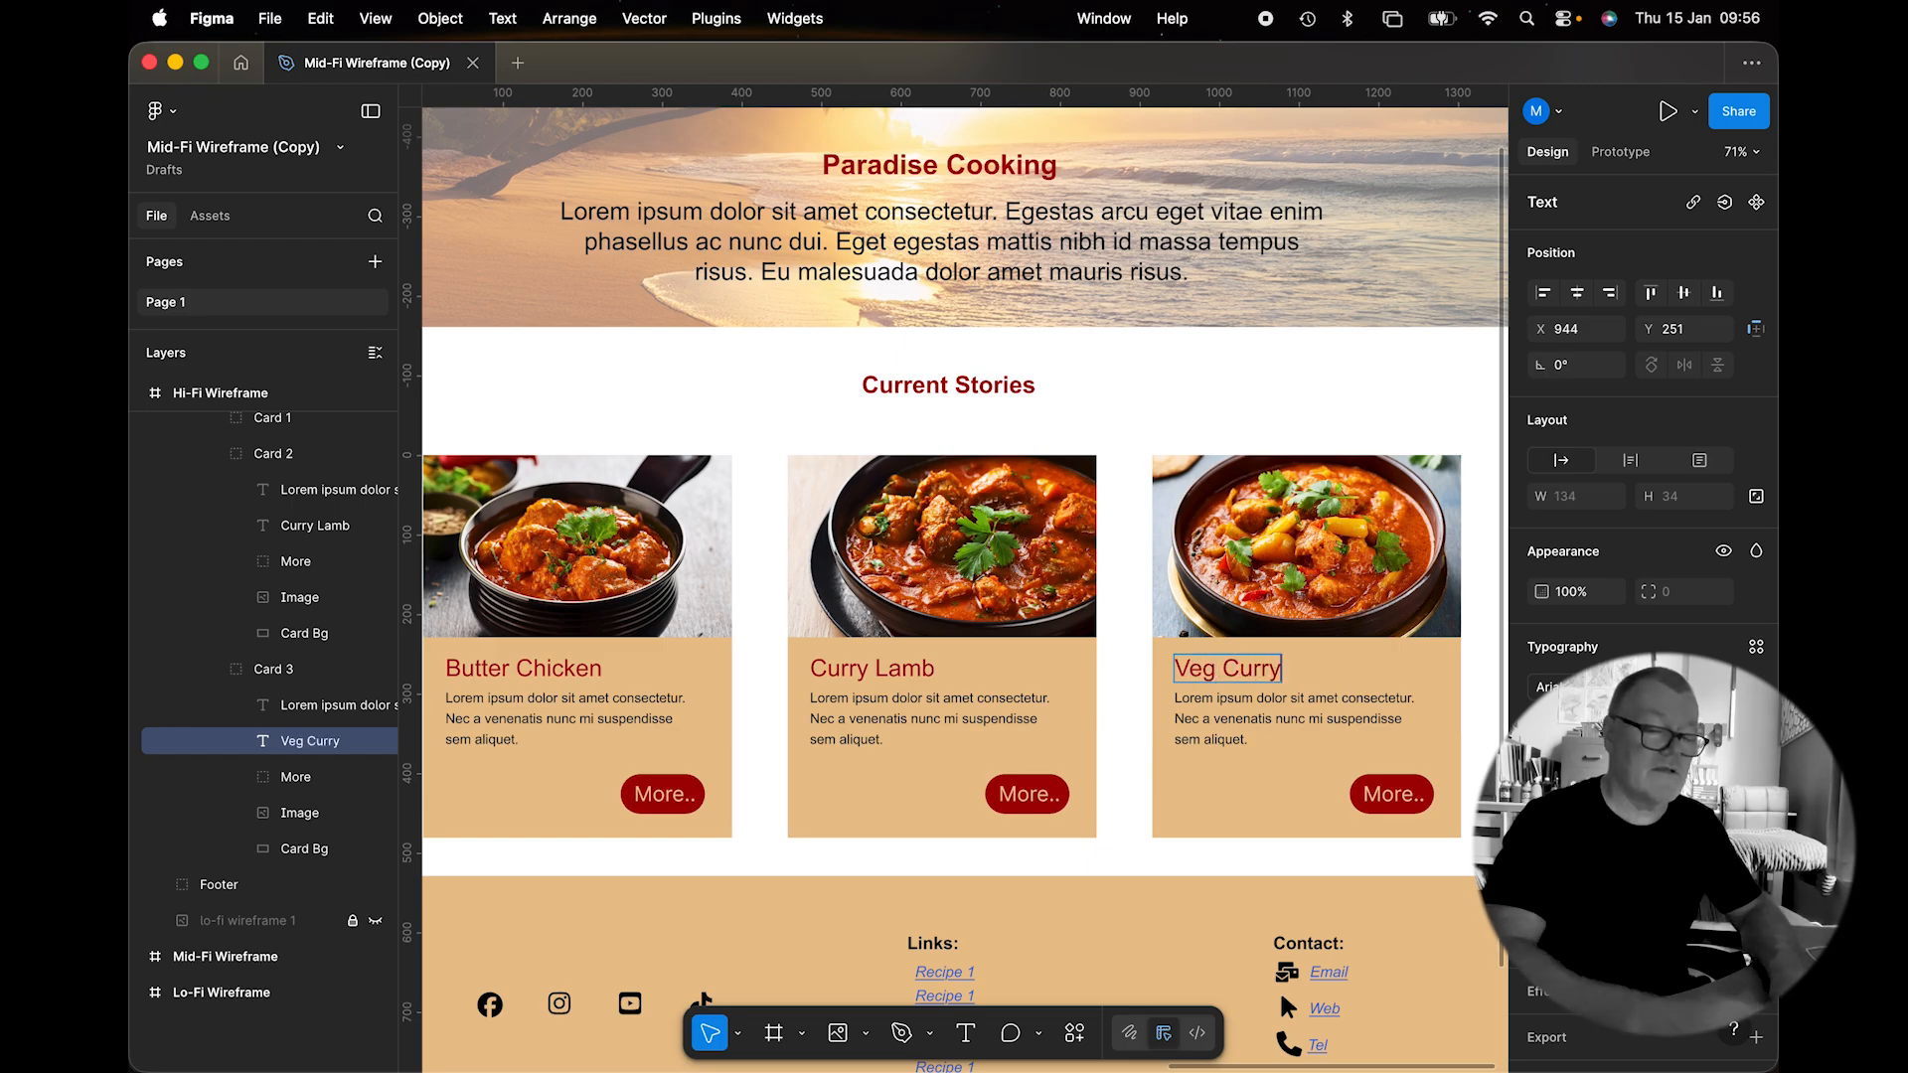
left_click(693, 432)
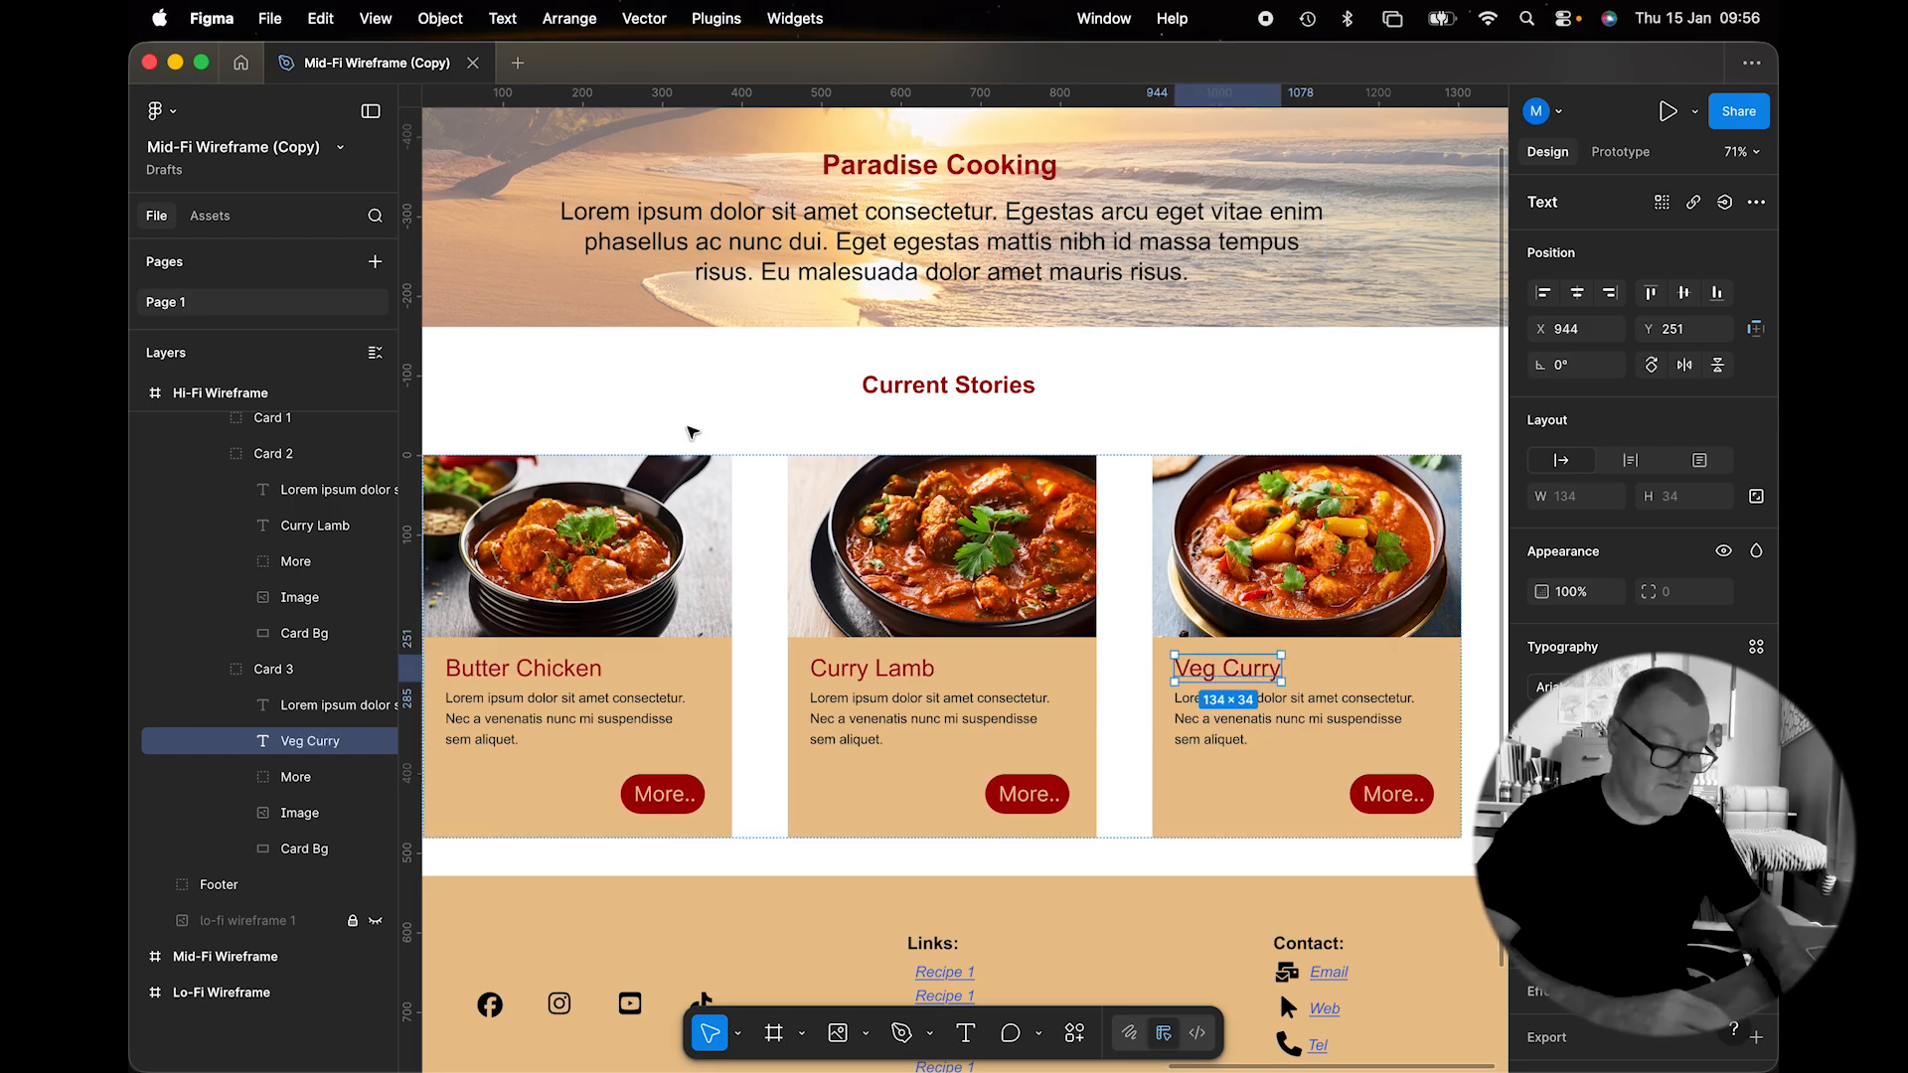
scroll(692, 432, "down", 10)
scroll(692, 432, "left", 3)
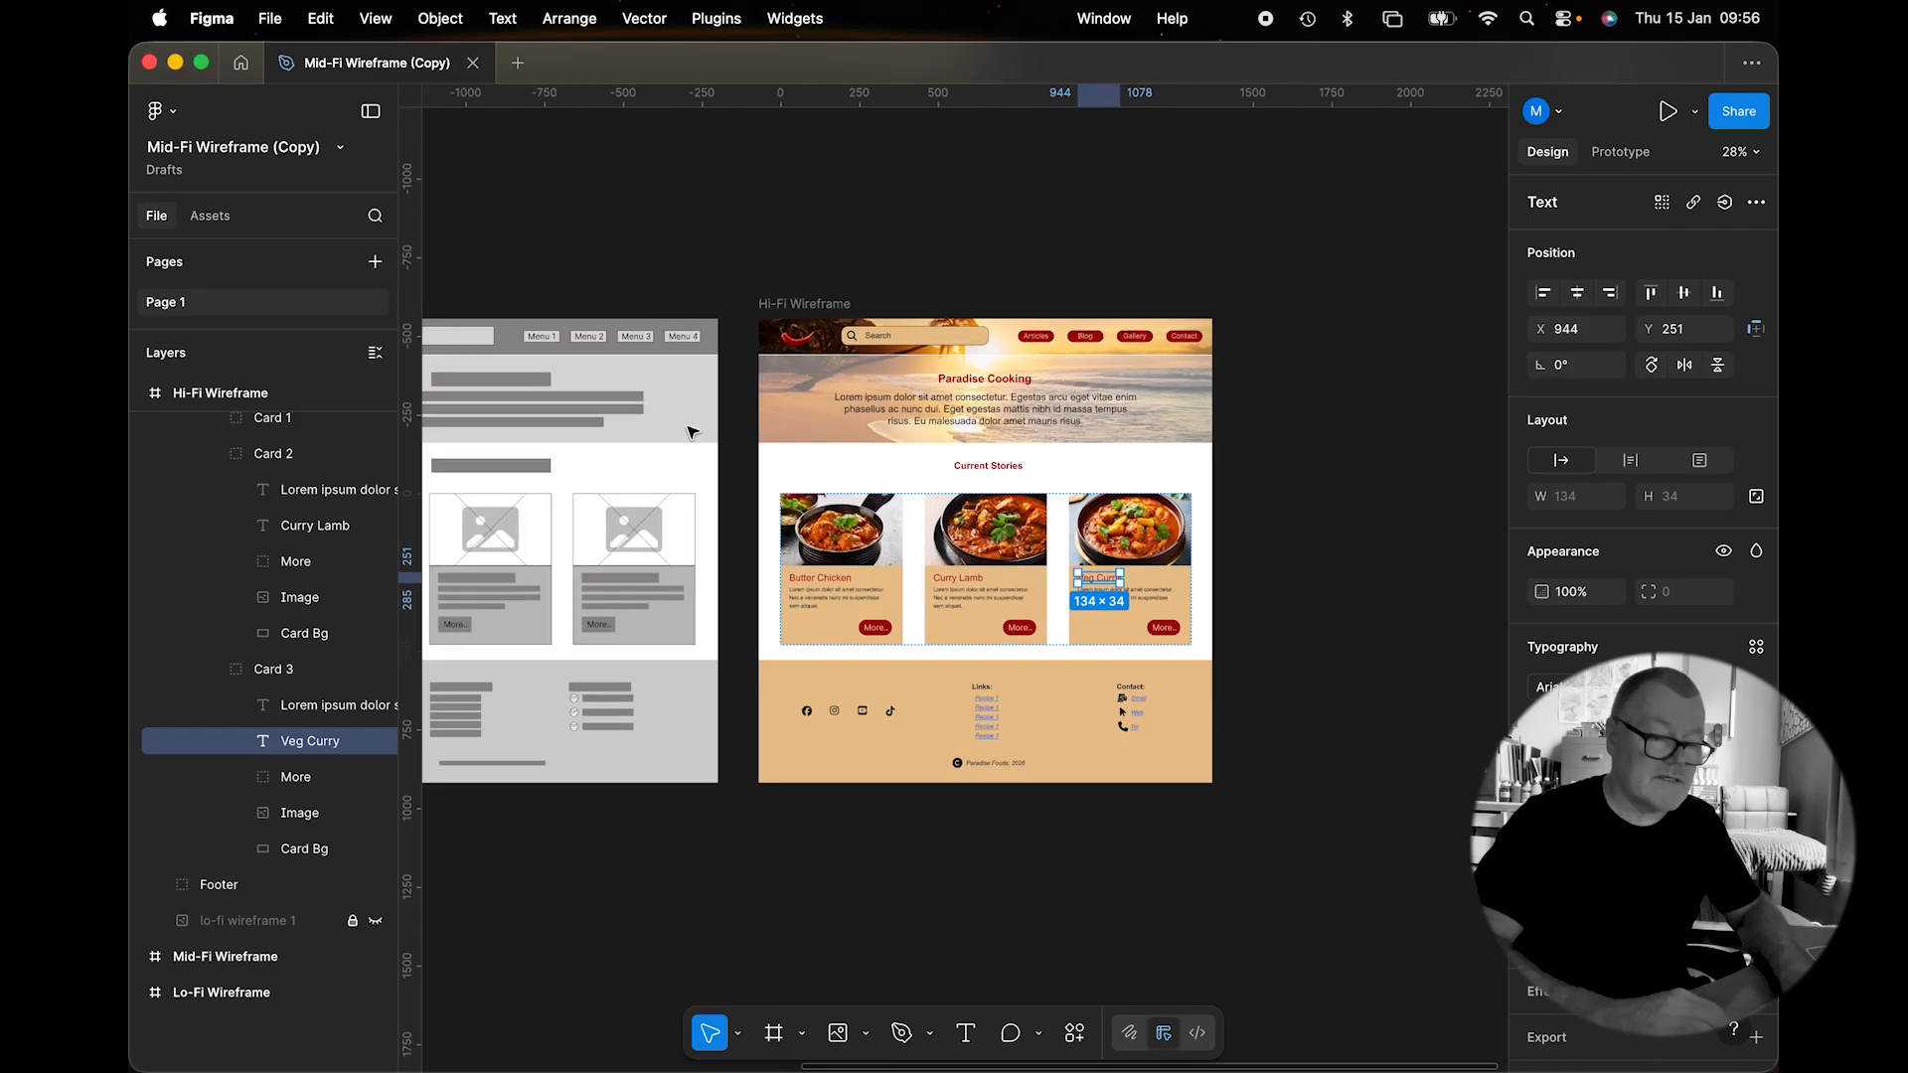
scroll(864, 405, "up", 3)
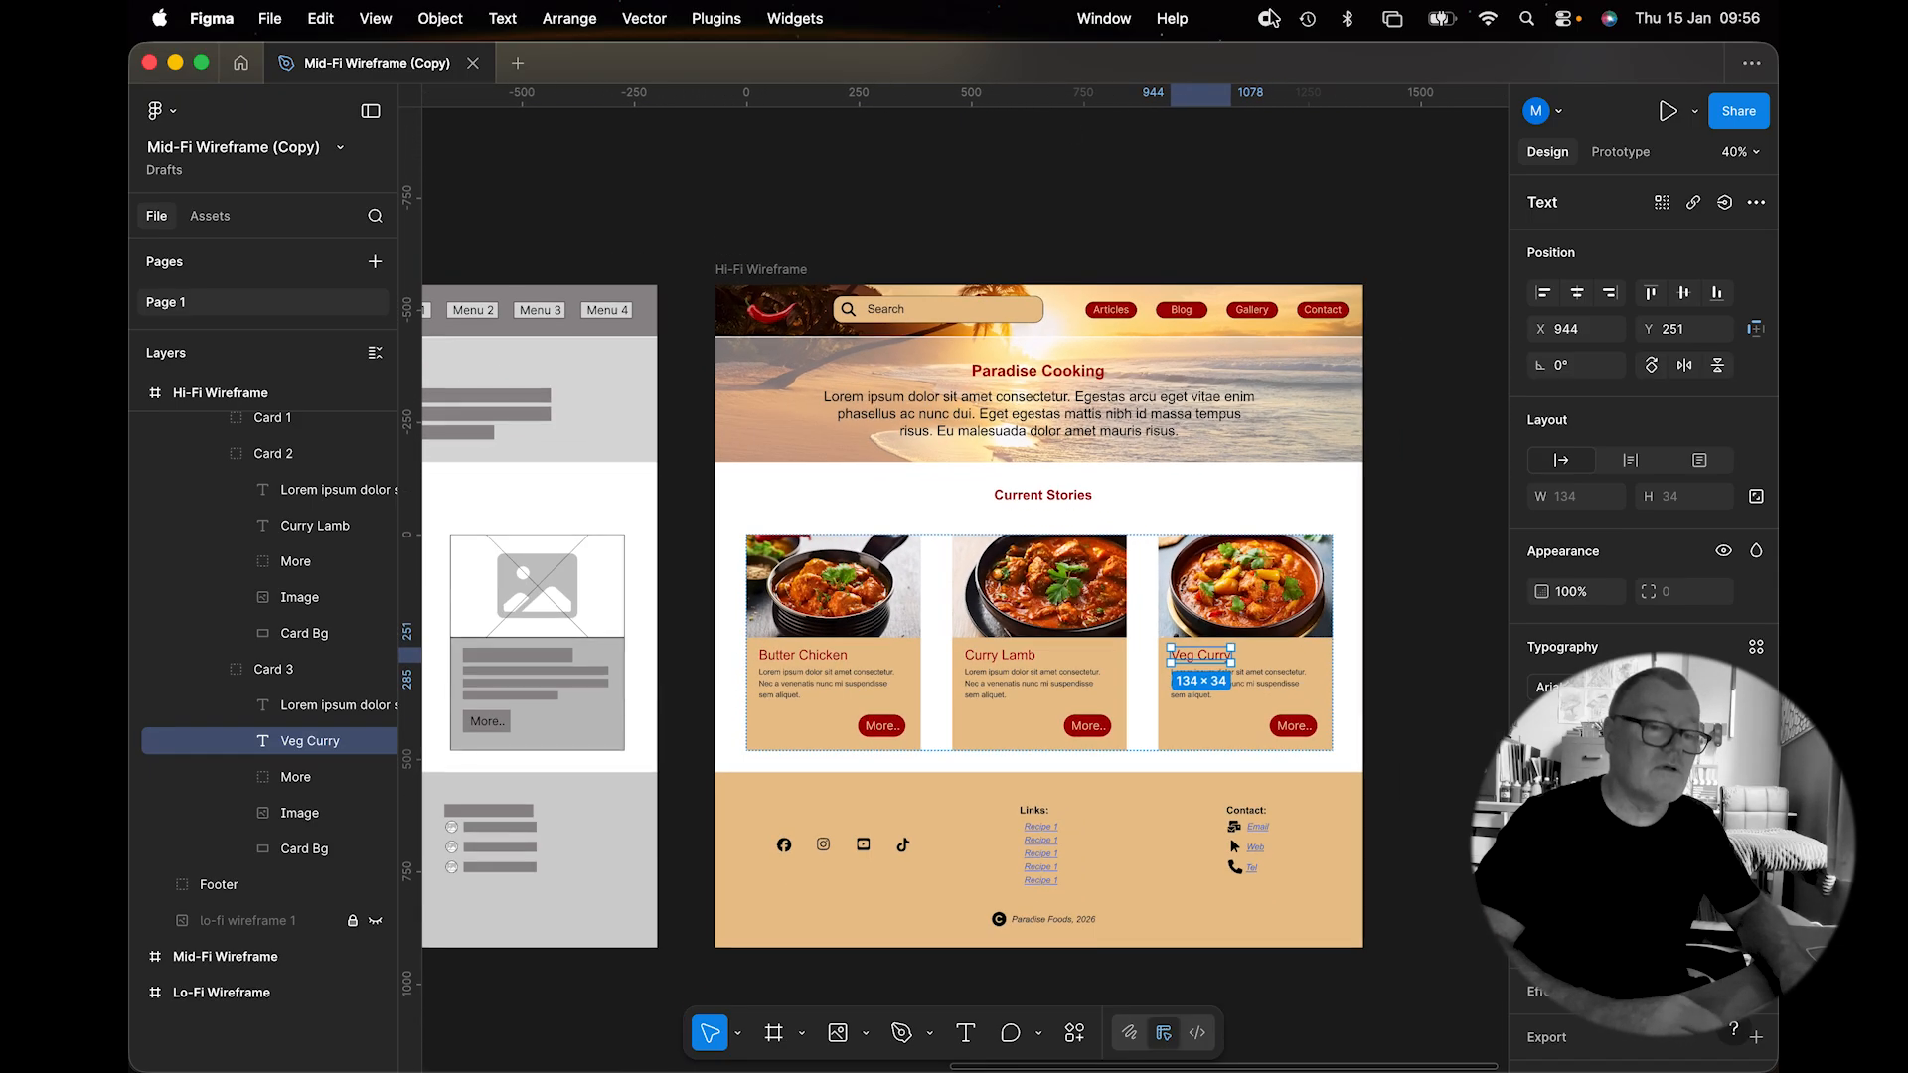